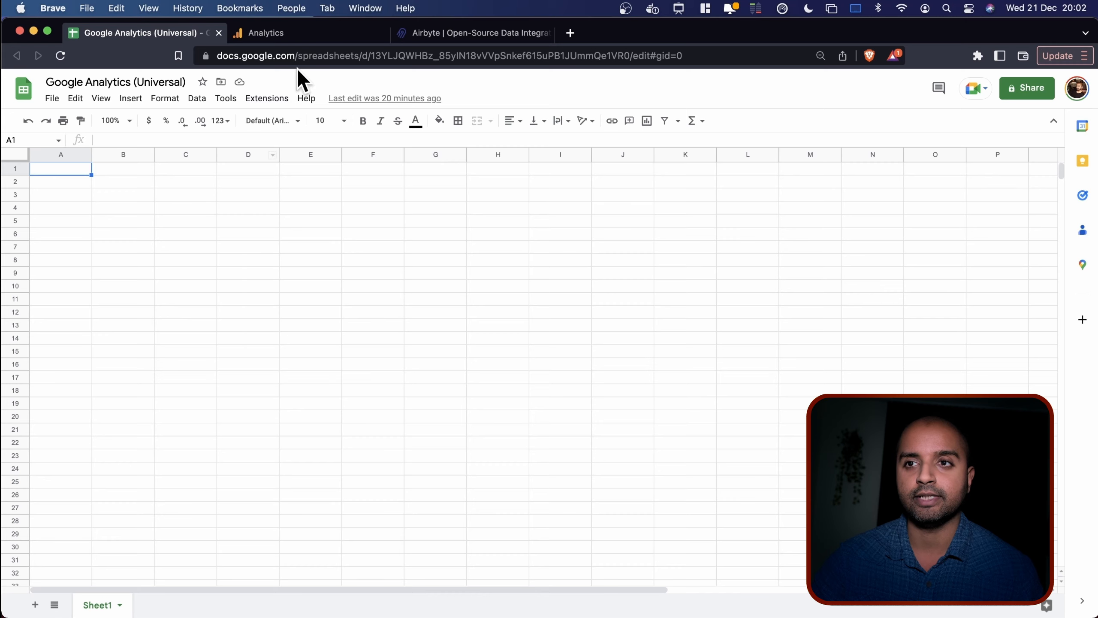
# Search the add-on marketplace for 'google analyt' add-ons, then close the marketplace.
pyautogui.click(274, 100)
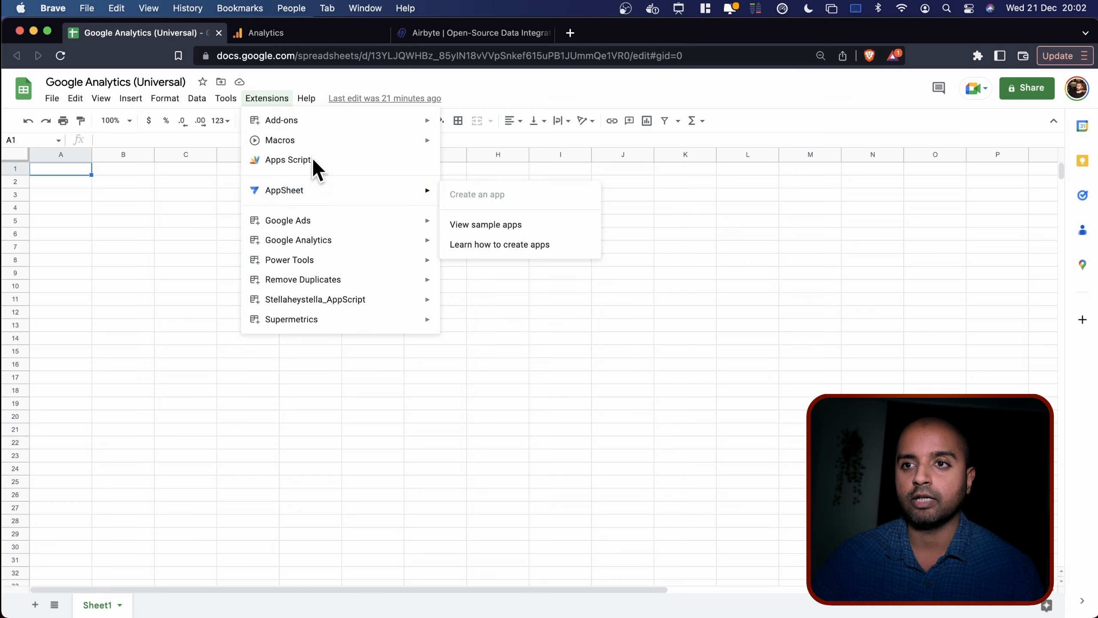
pyautogui.moveTo(301, 123)
pyautogui.click(453, 124)
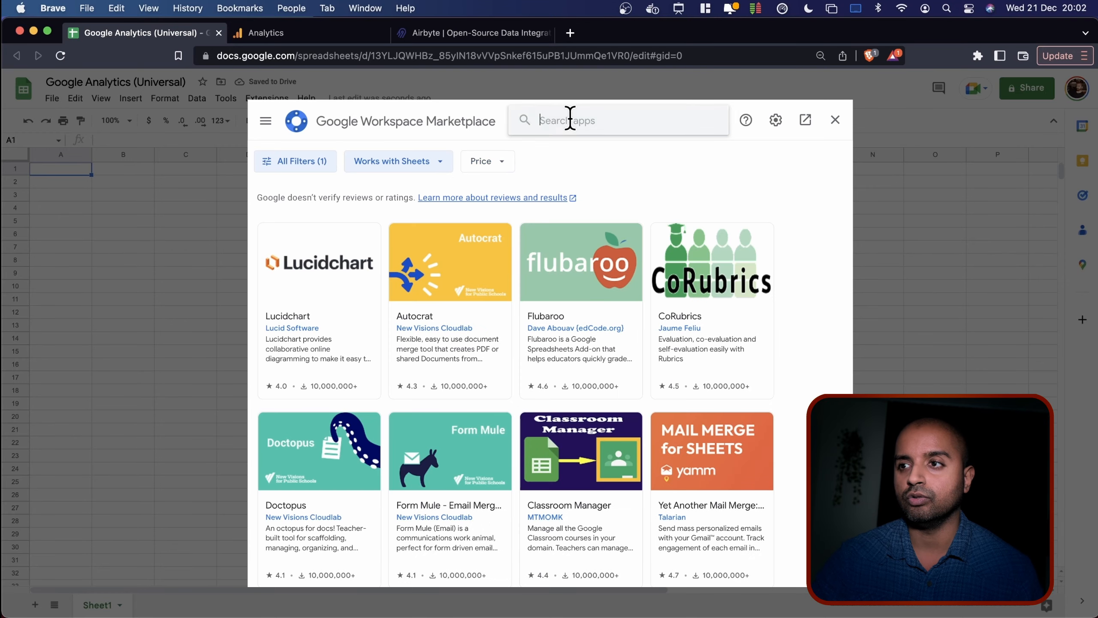
pyautogui.click(569, 120)
pyautogui.write('google analytics')
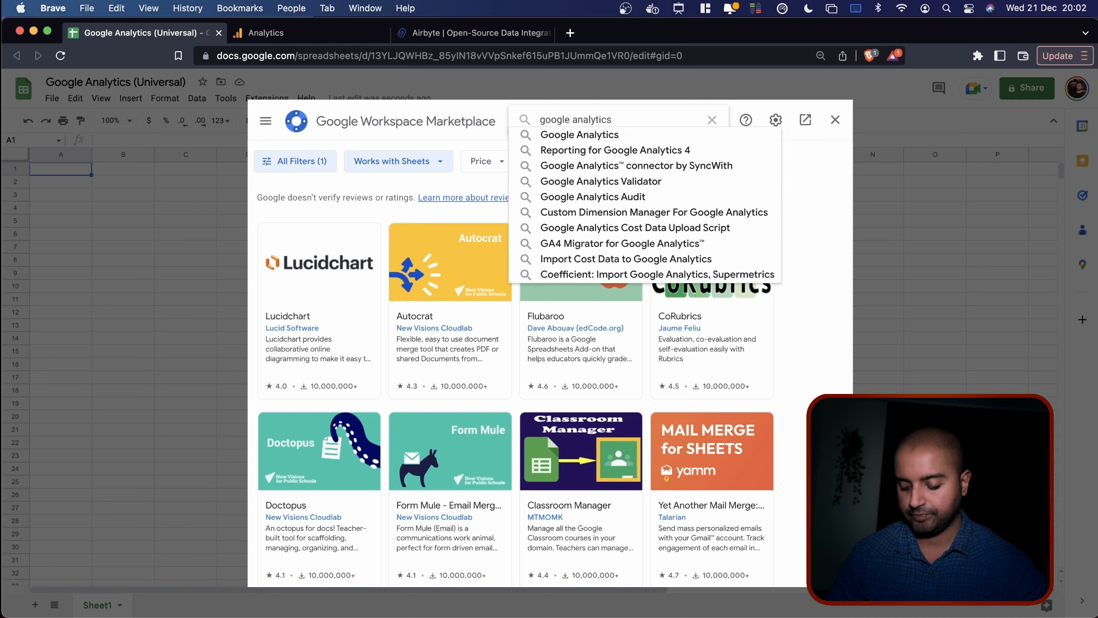
pyautogui.press('Return')
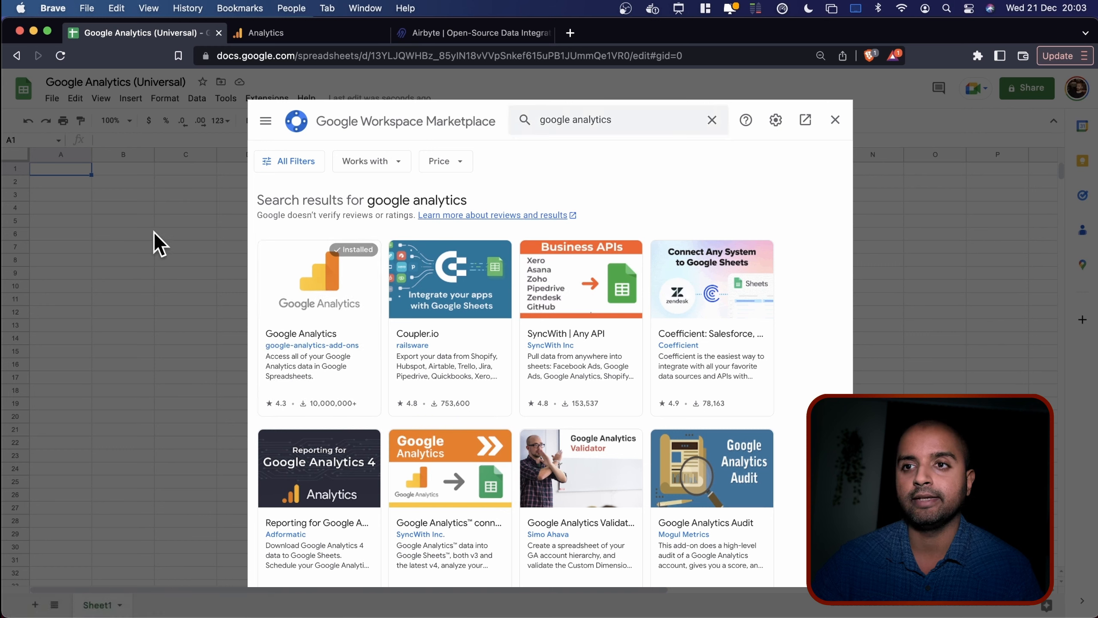
pyautogui.click(834, 120)
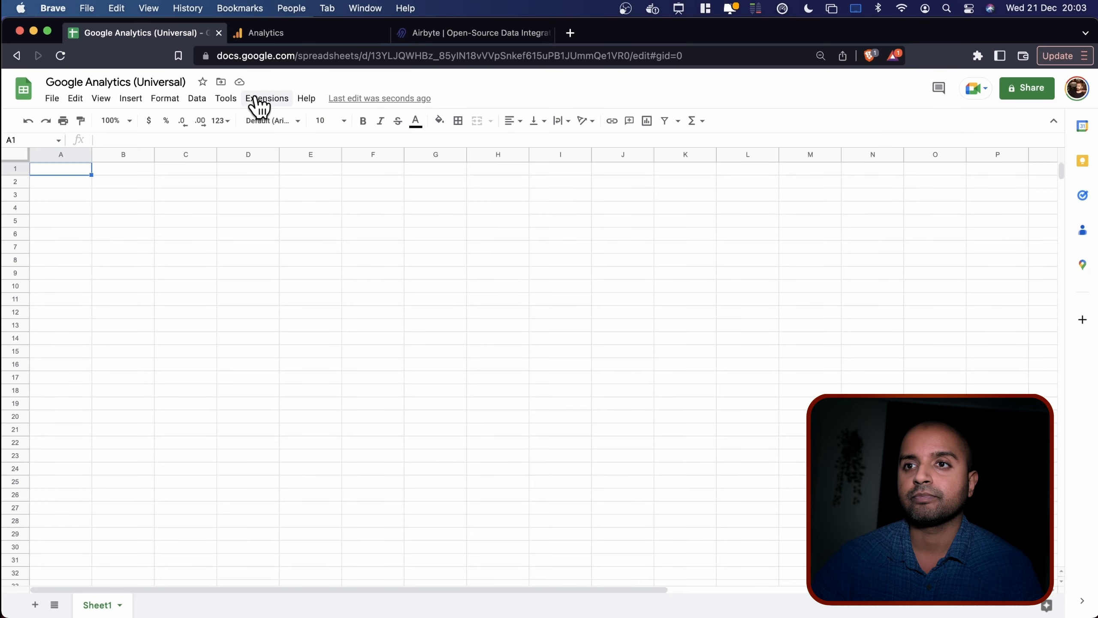
# Create a new report from the Google Analytics add-on under Extensions.
pyautogui.click(266, 99)
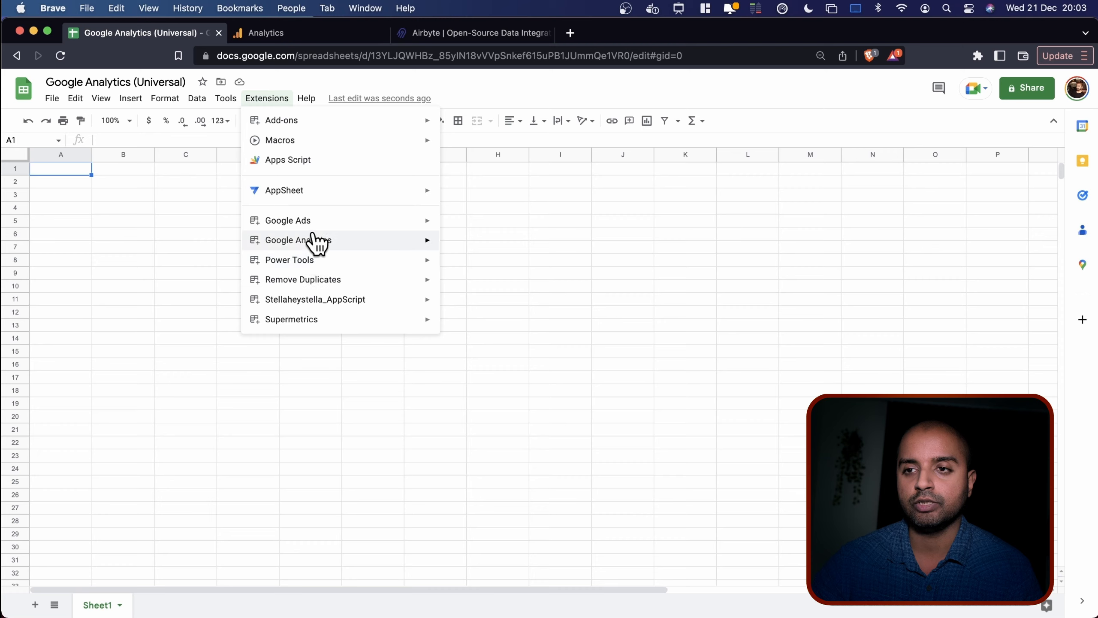
pyautogui.moveTo(310, 303)
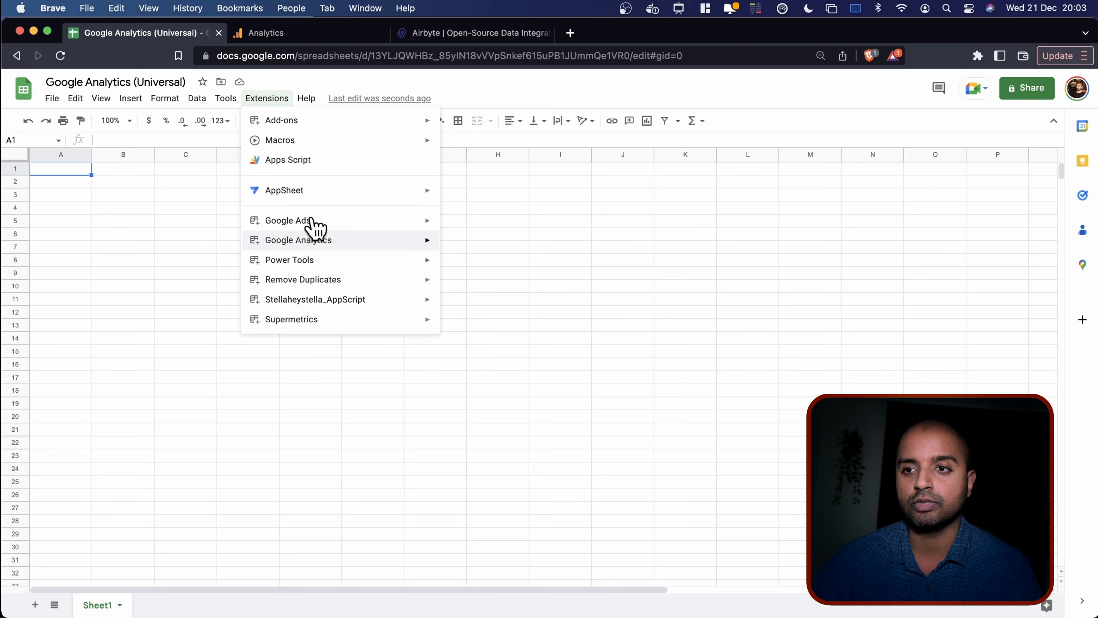
pyautogui.moveTo(311, 244)
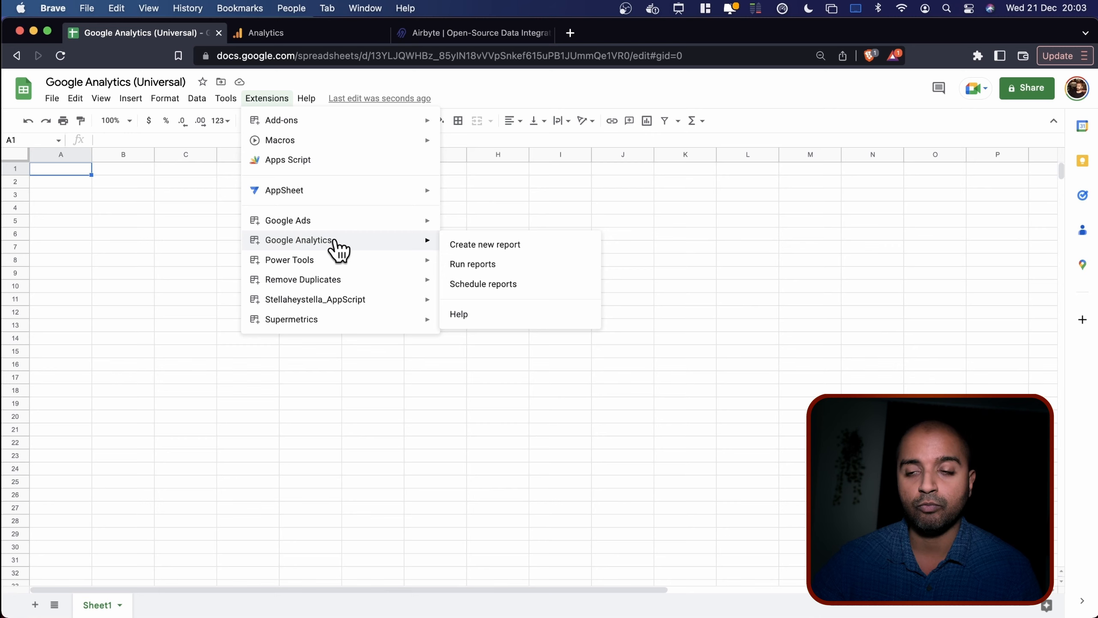
pyautogui.click(531, 245)
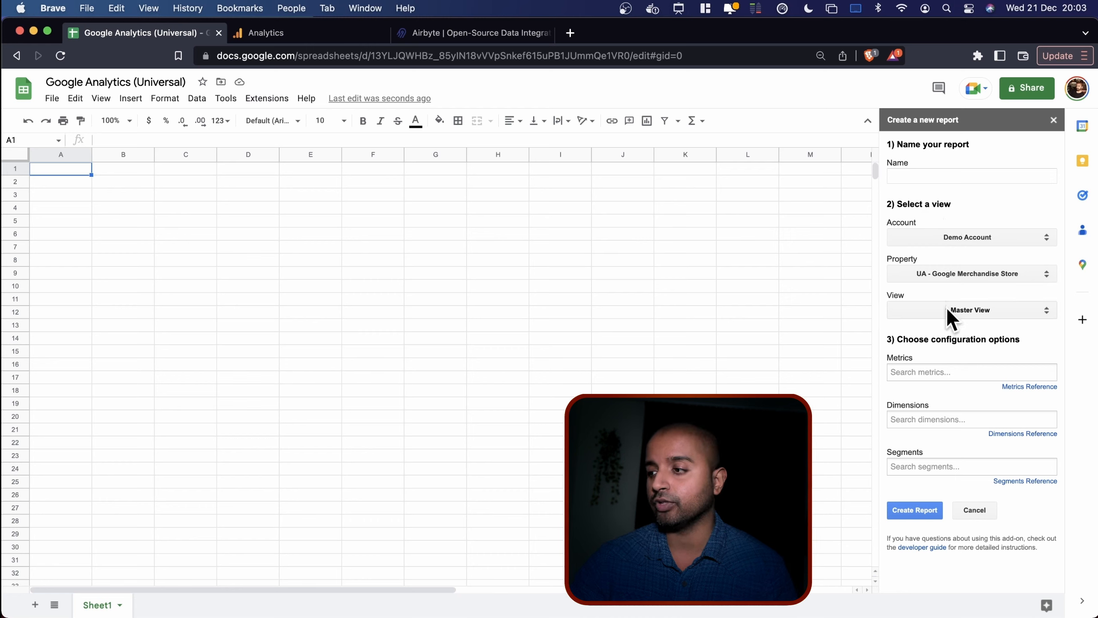
# Start naming the report 'test universal analytics' in the report name field.
pyautogui.click(971, 175)
pyautogui.write('test universal analytics')
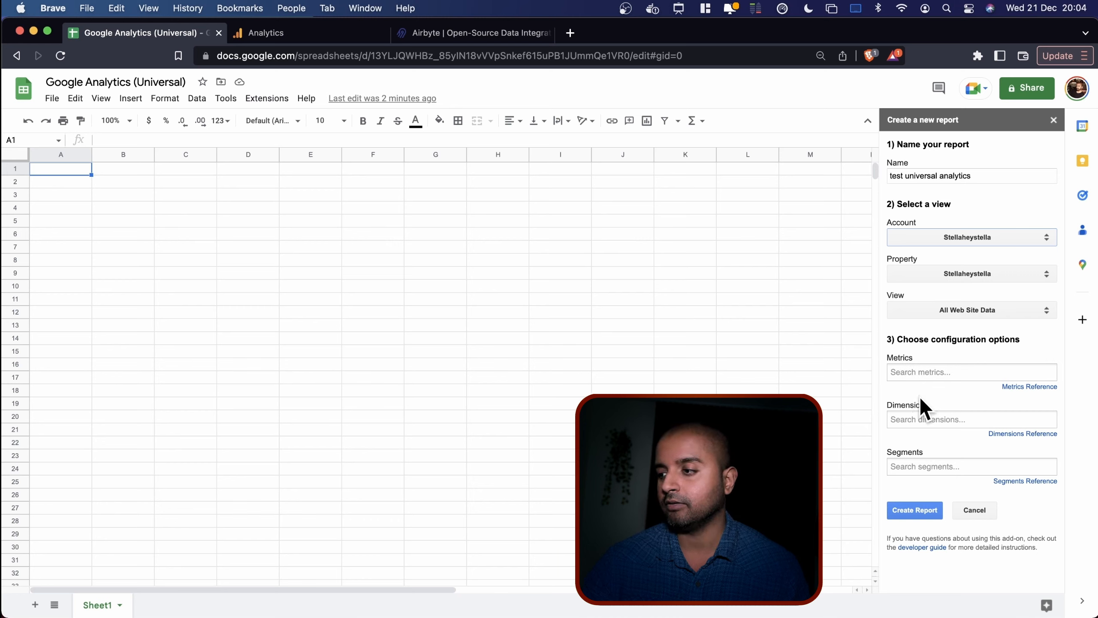
pyautogui.click(316, 35)
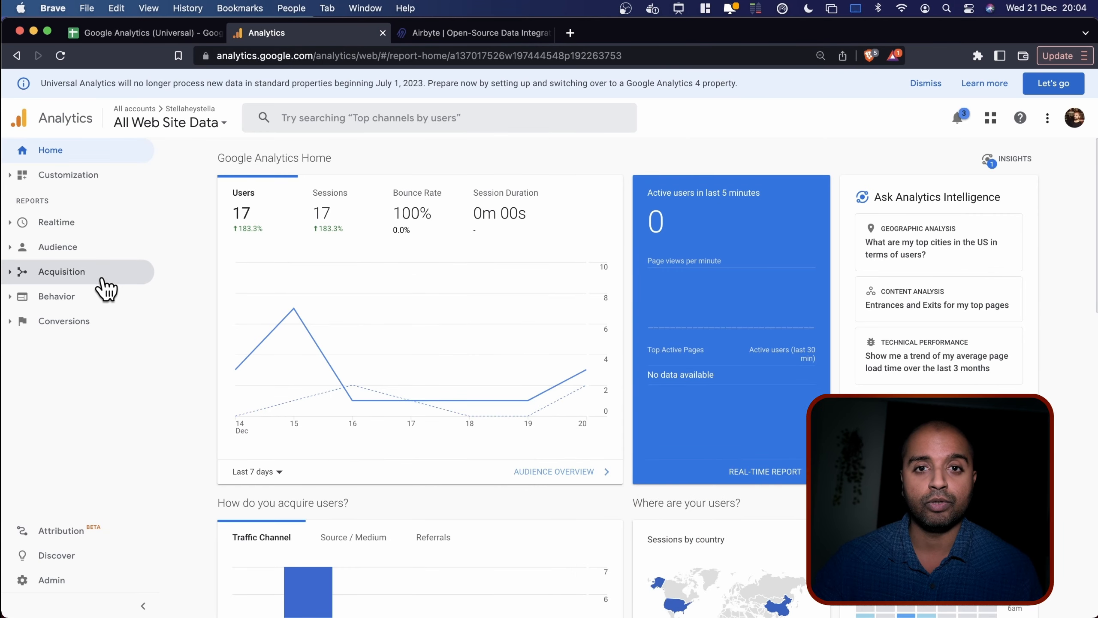
pyautogui.click(96, 227)
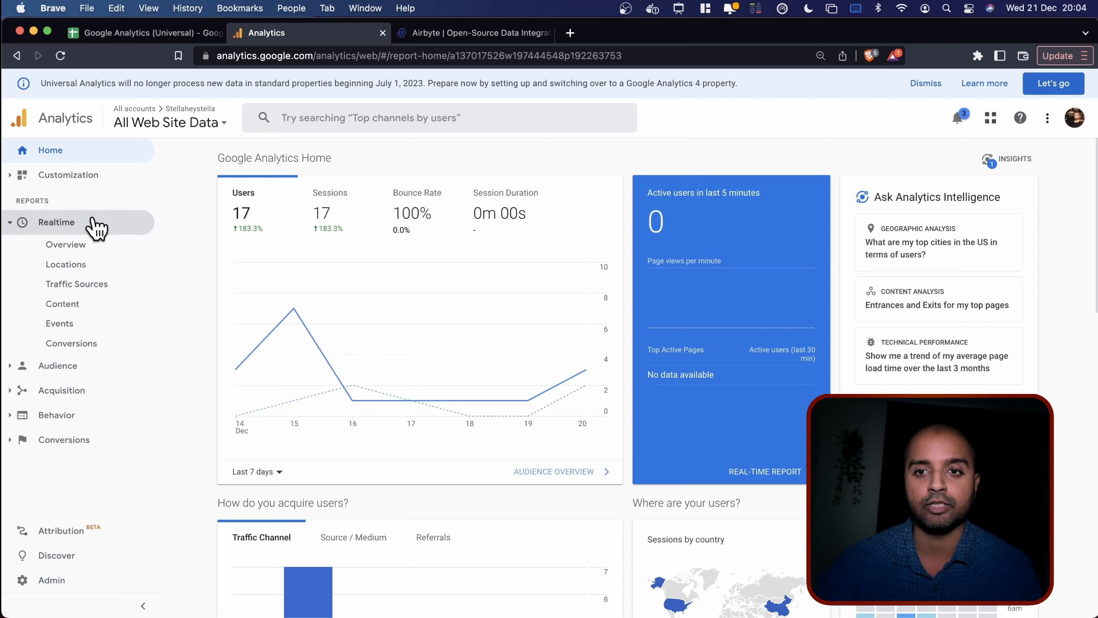
pyautogui.click(89, 389)
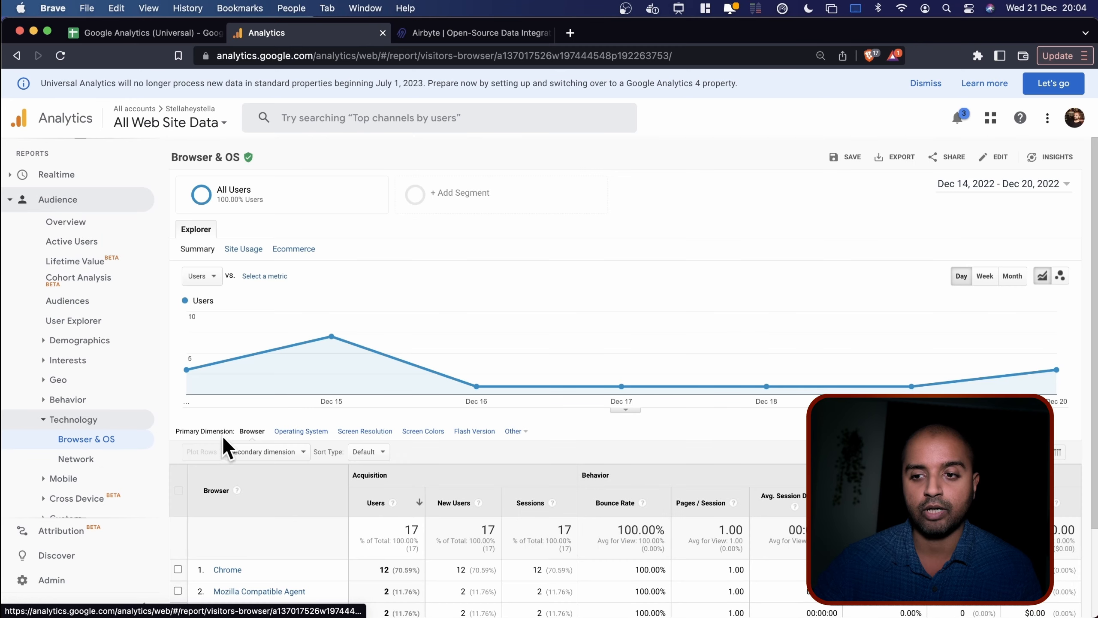
pyautogui.scroll(-2, 505, 481)
pyautogui.scroll(-1, 508, 480)
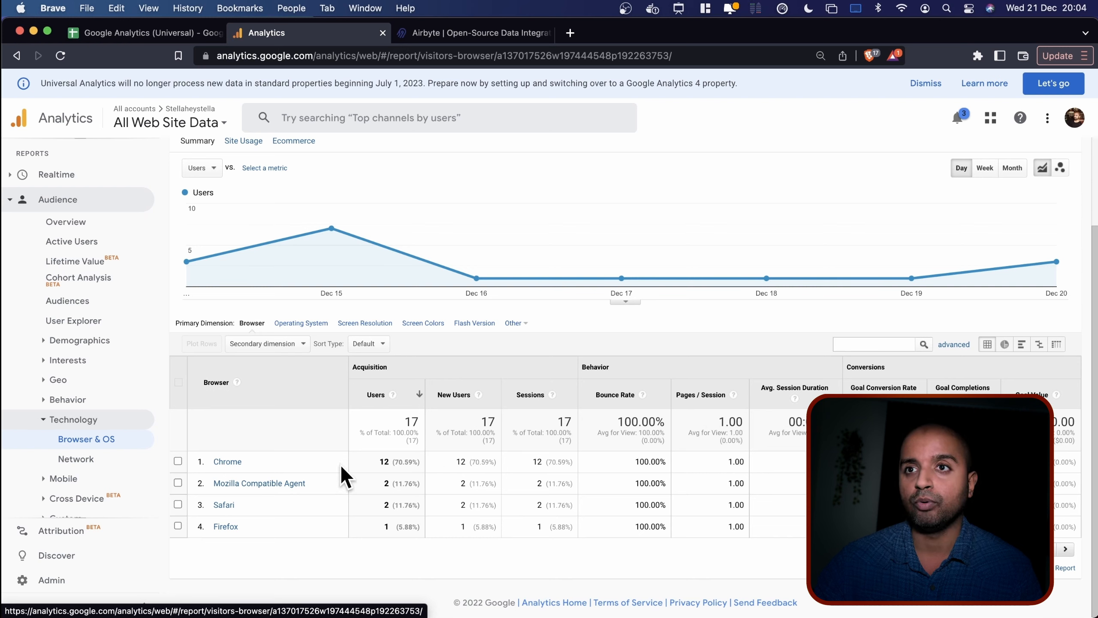
pyautogui.click(138, 32)
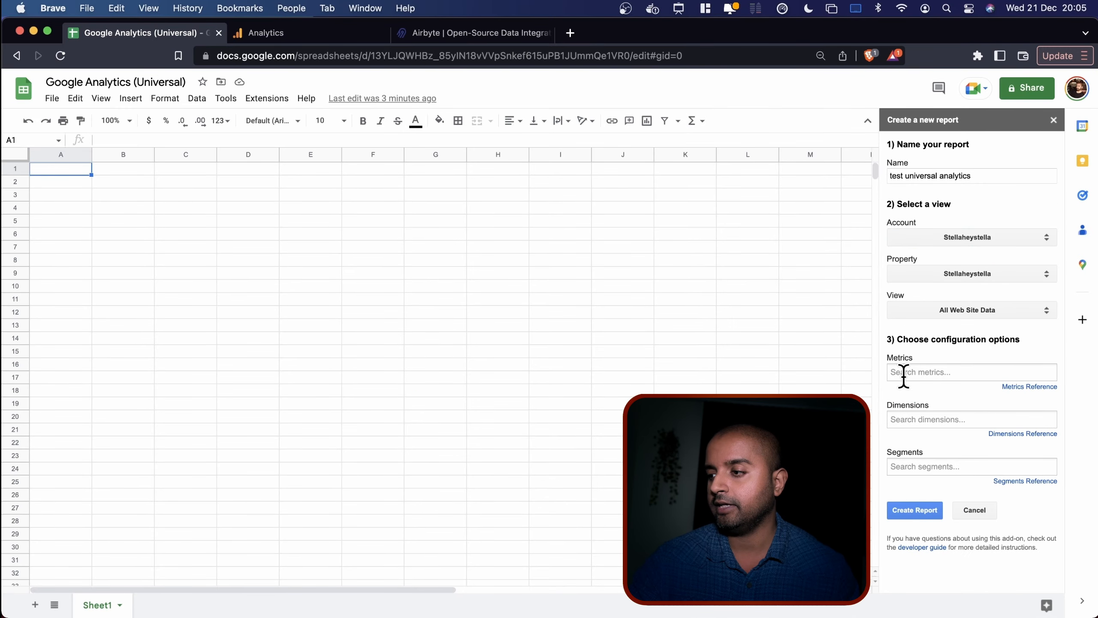
# Add Browser and Date as report dimensions, checking them against the Analytics Browser & OS report.
pyautogui.click(266, 31)
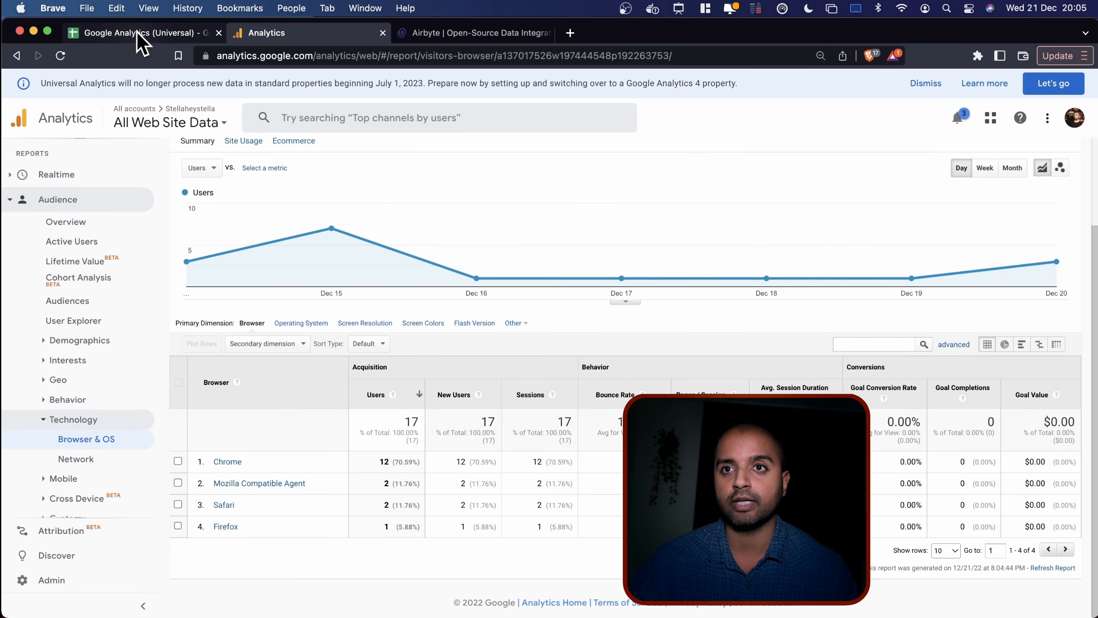
pyautogui.click(173, 33)
pyautogui.click(930, 420)
pyautogui.write('b')
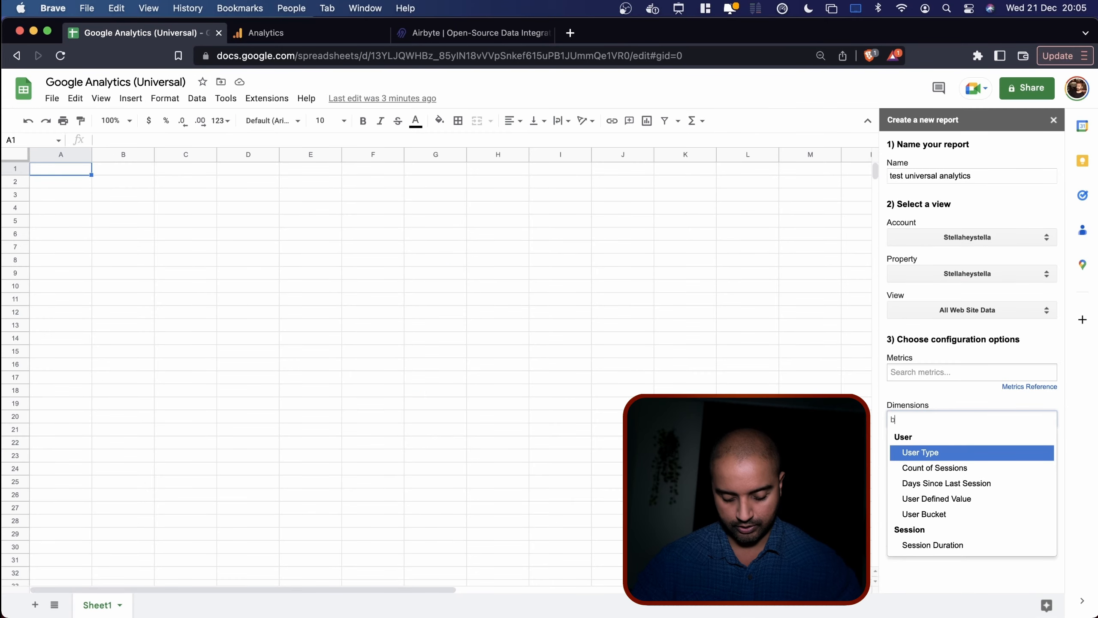
pyautogui.write('ro')
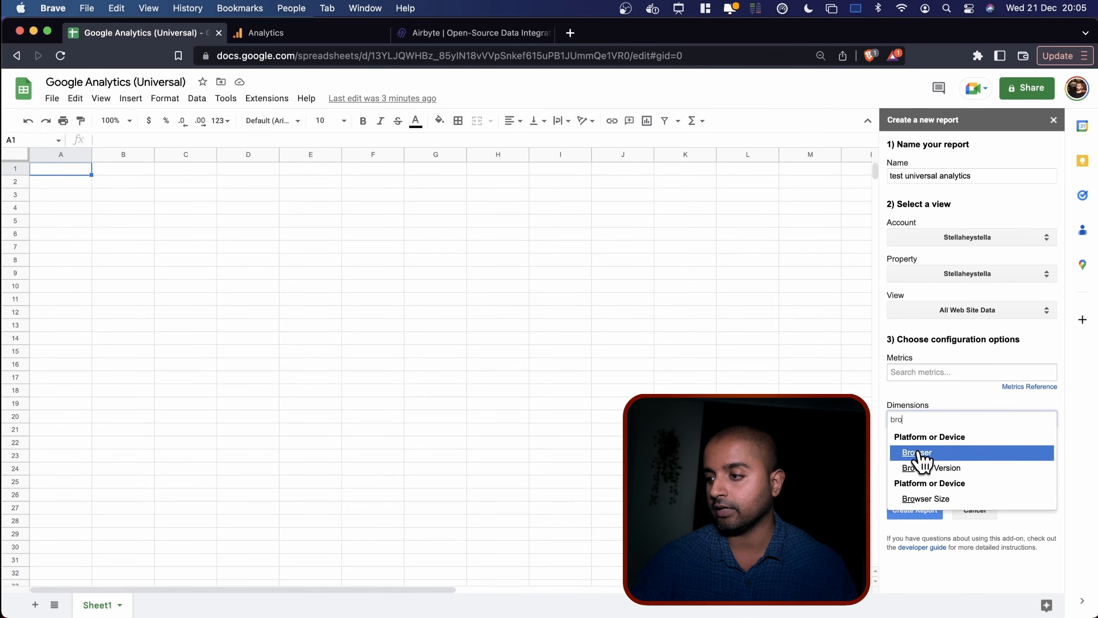
pyautogui.click(917, 452)
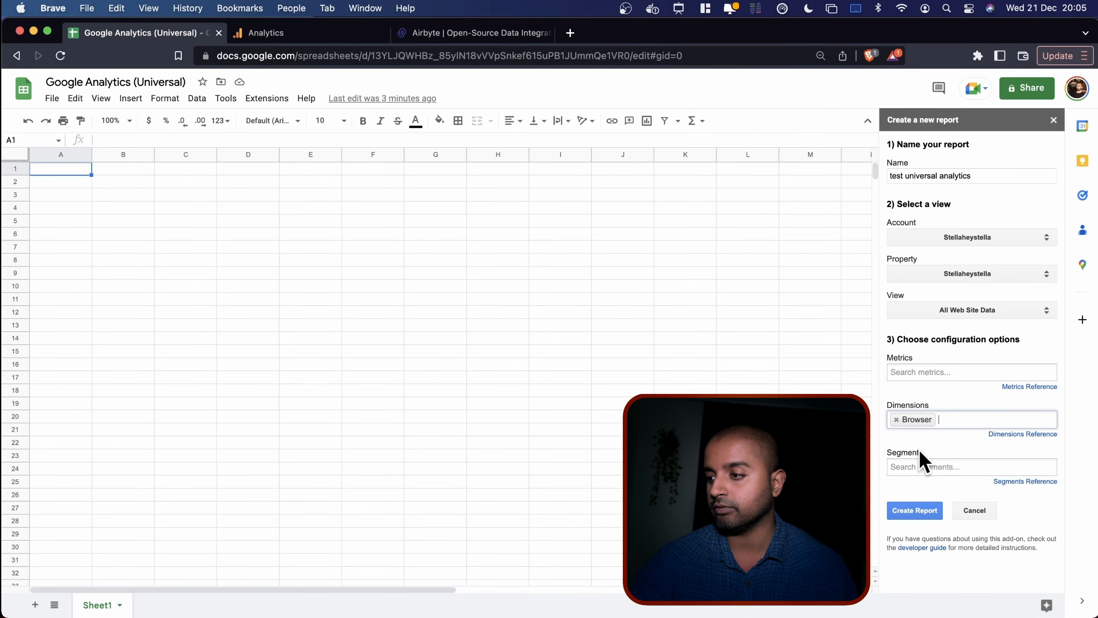
pyautogui.click(343, 33)
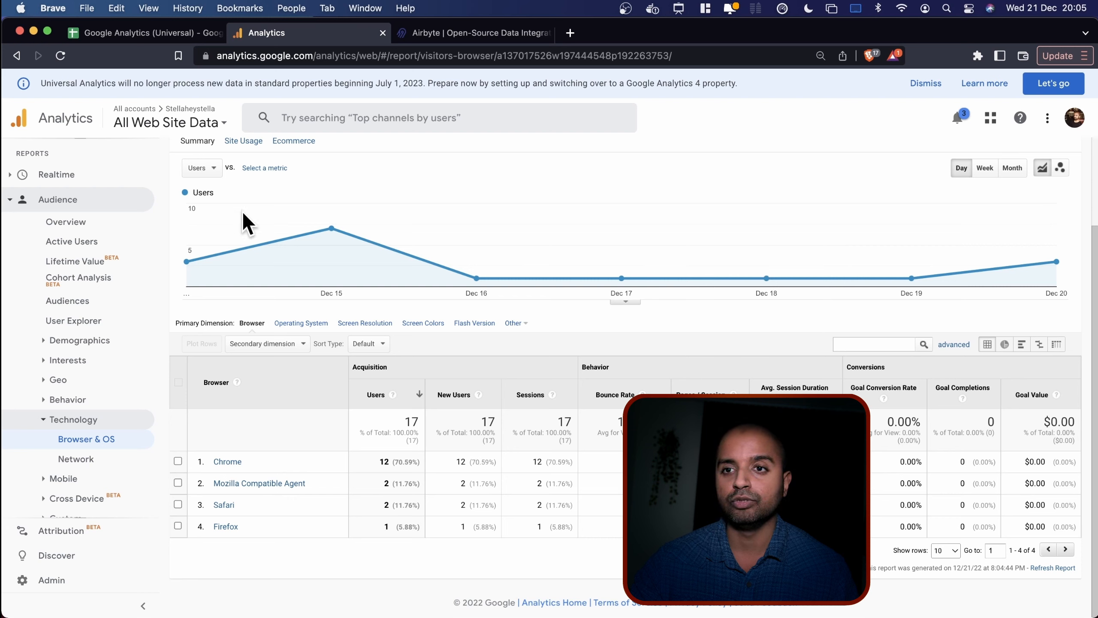
pyautogui.click(143, 34)
pyautogui.click(950, 418)
pyautogui.write('date')
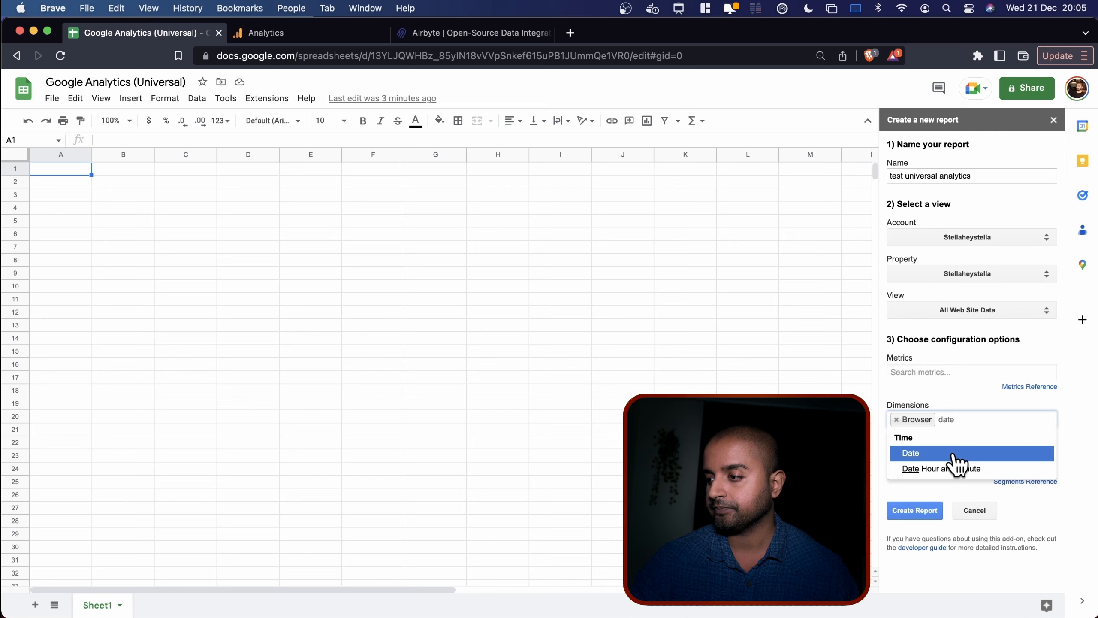
pyautogui.click(956, 454)
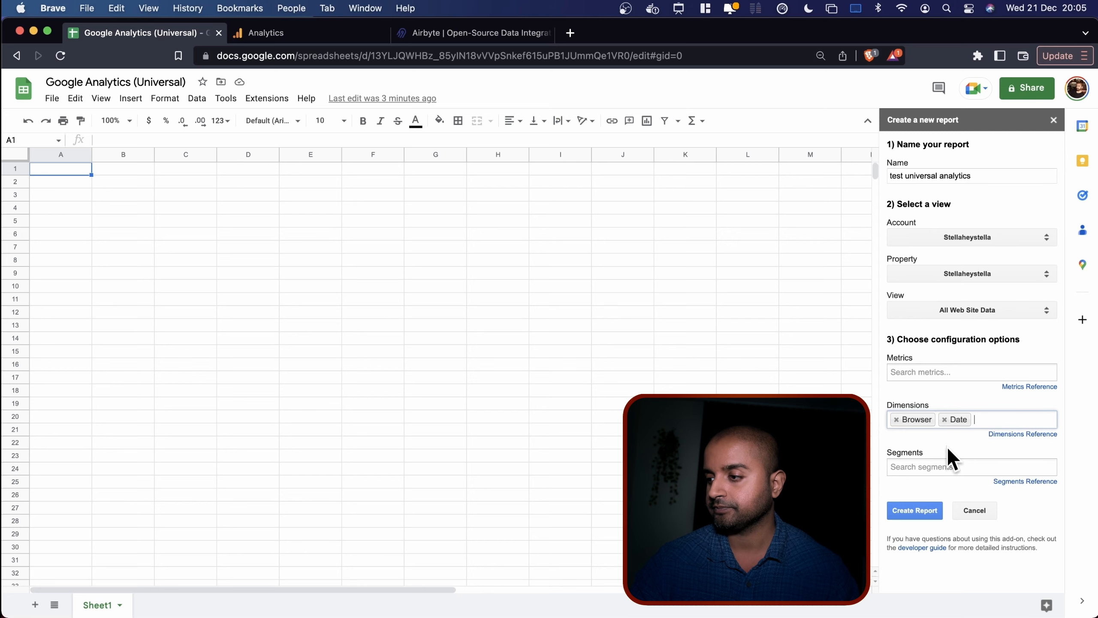
pyautogui.click(278, 35)
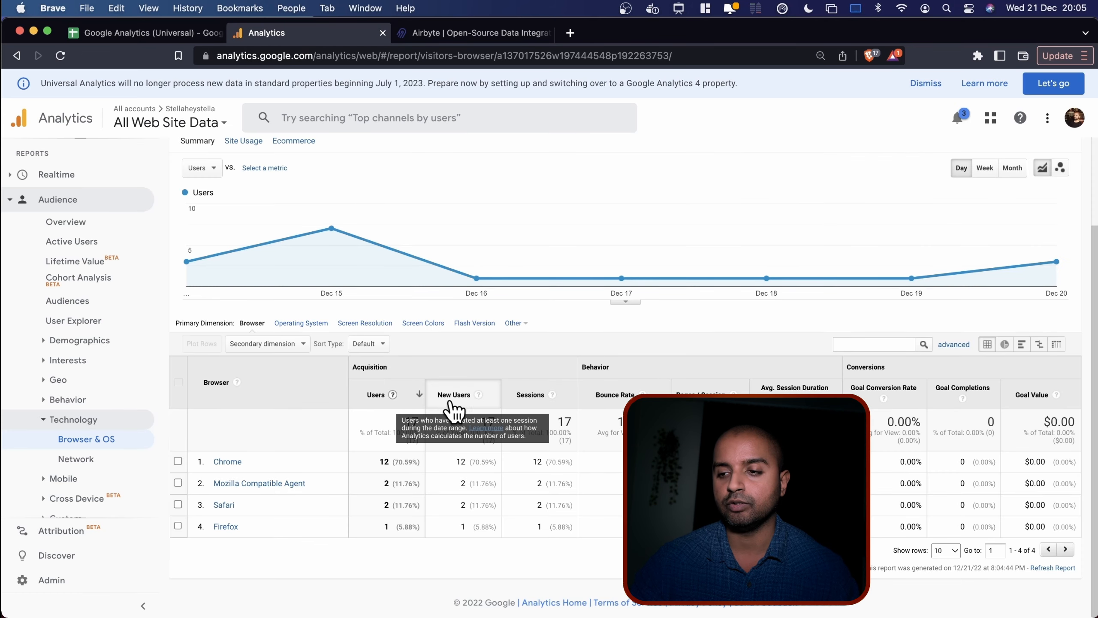
pyautogui.click(177, 35)
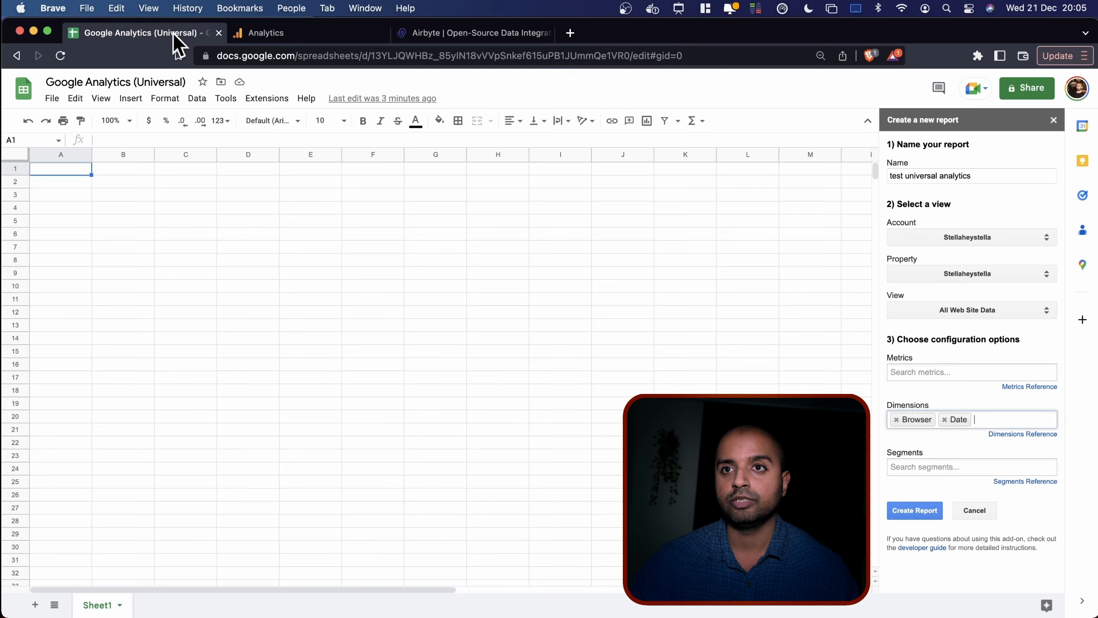
# Add Users, New Users and Sessions as report metrics.
pyautogui.click(925, 367)
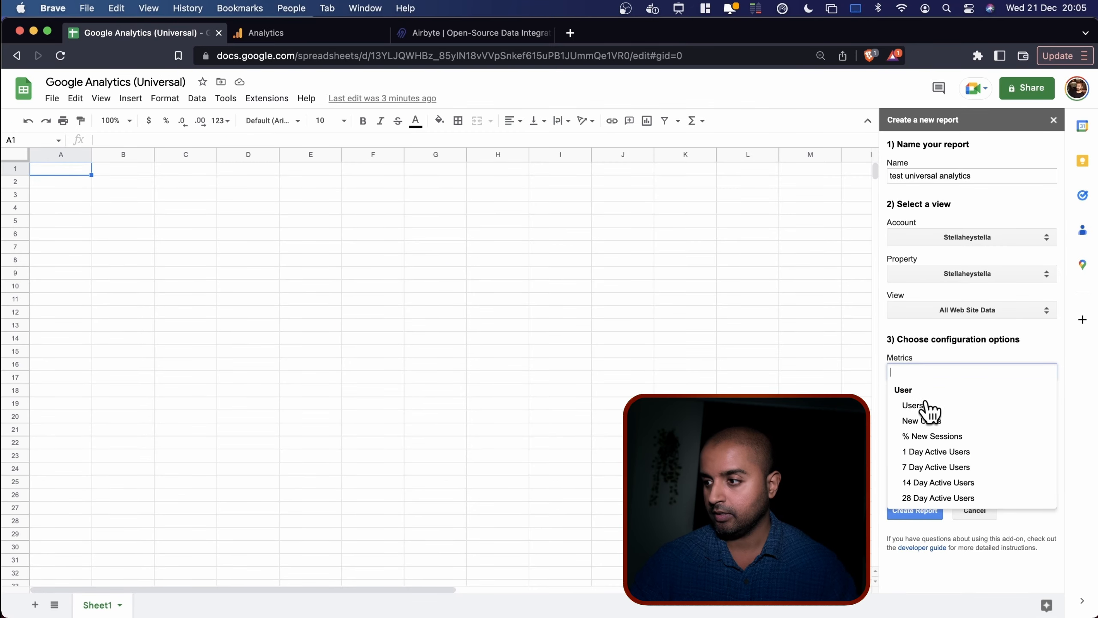
pyautogui.click(929, 406)
pyautogui.click(931, 369)
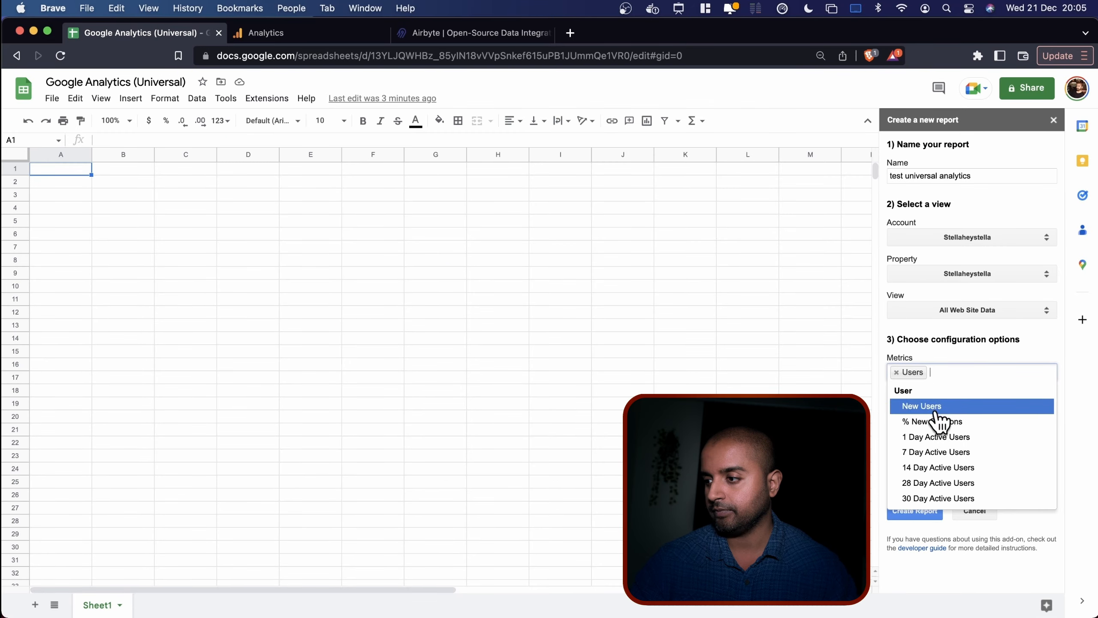
pyautogui.click(940, 405)
pyautogui.click(1010, 372)
pyautogui.write('s × Sess')
pyautogui.click(933, 438)
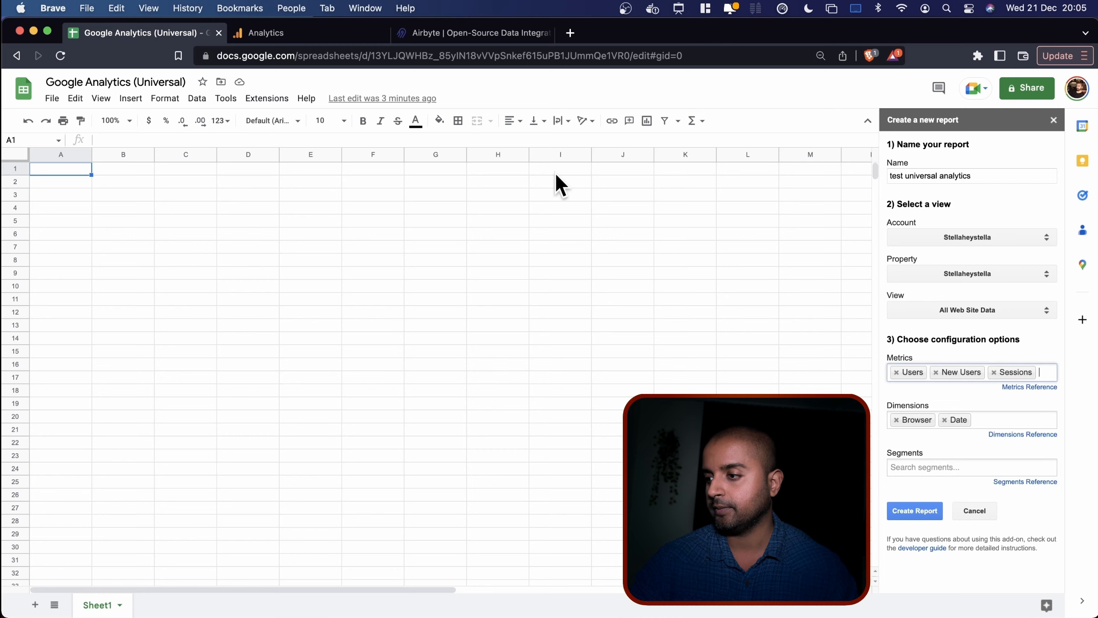
# Add Bounce Rate, Pages / Session and Avg. Session Duration as metrics, after comparing with Analytics.
pyautogui.click(230, 32)
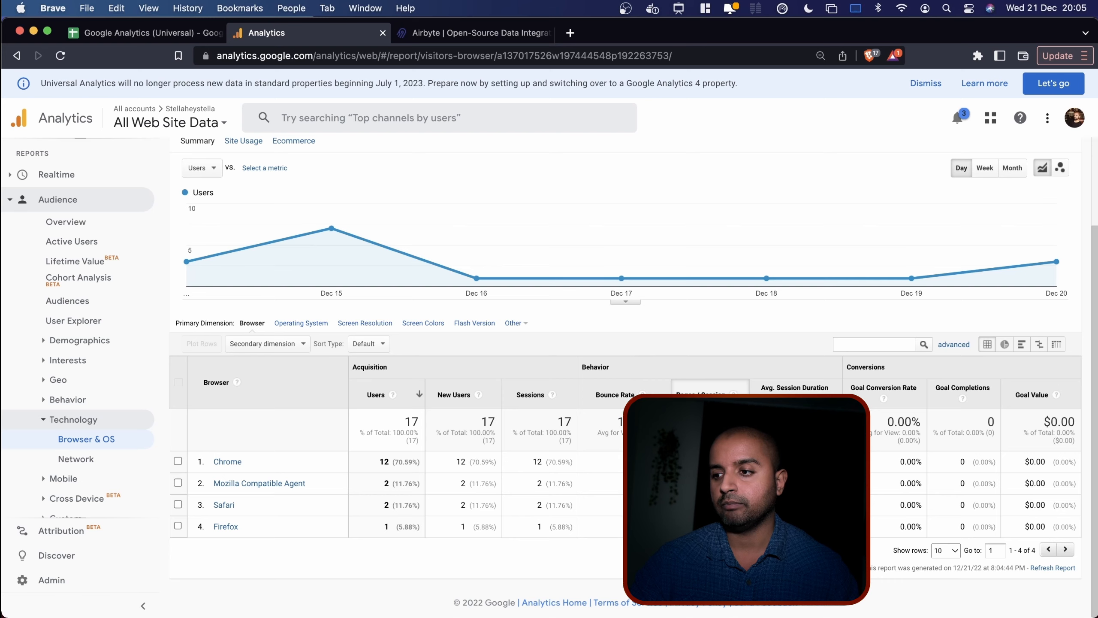
pyautogui.click(93, 34)
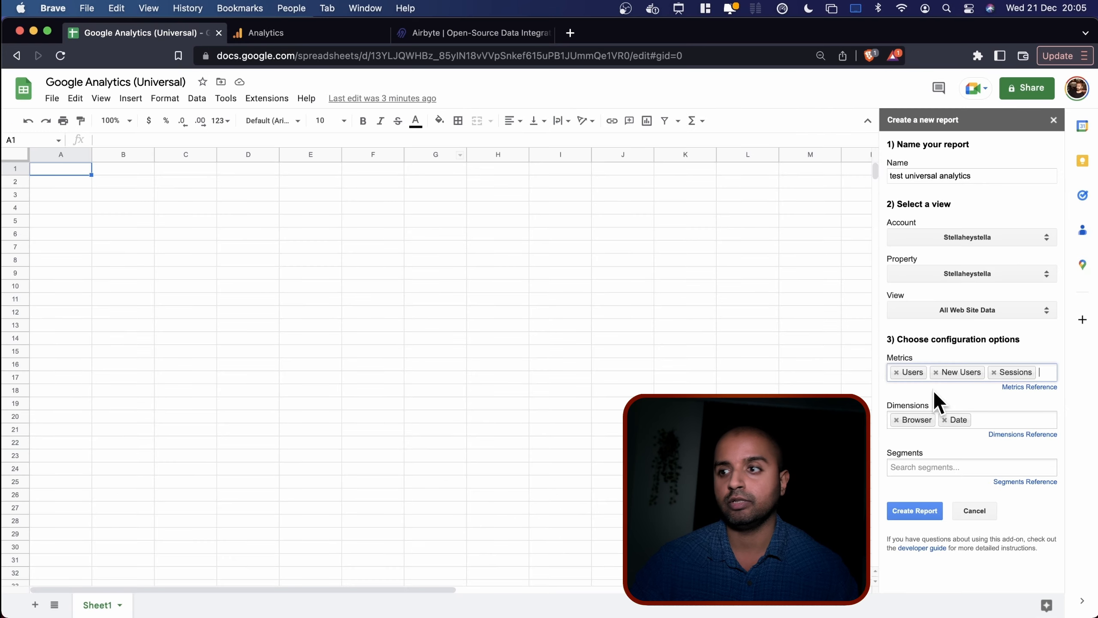
pyautogui.click(1010, 389)
pyautogui.write('b')
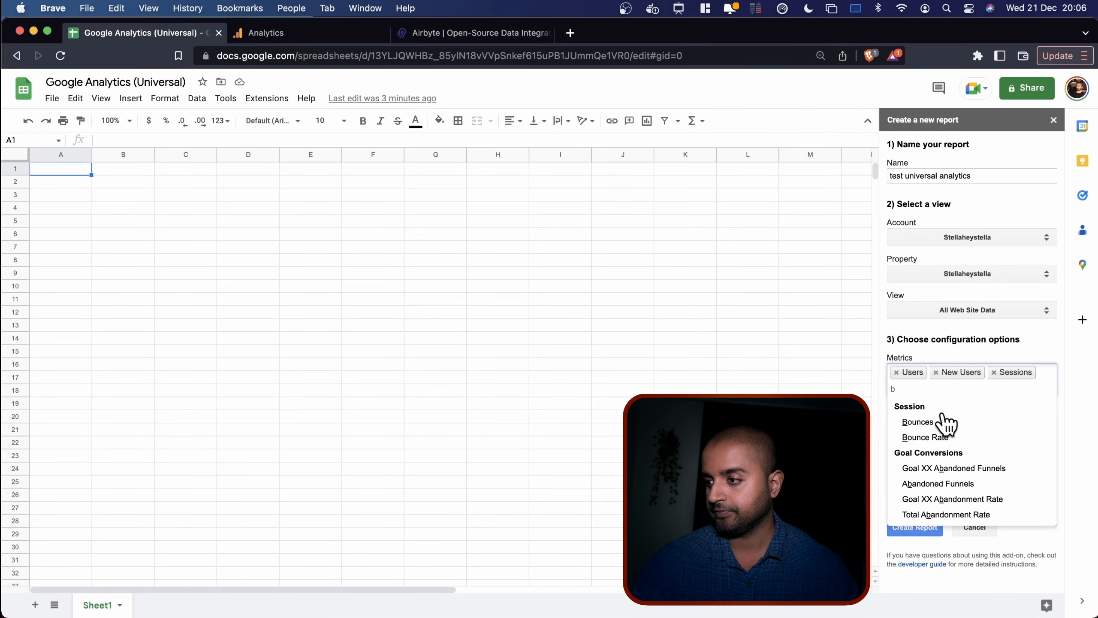
pyautogui.click(936, 437)
pyautogui.write('se')
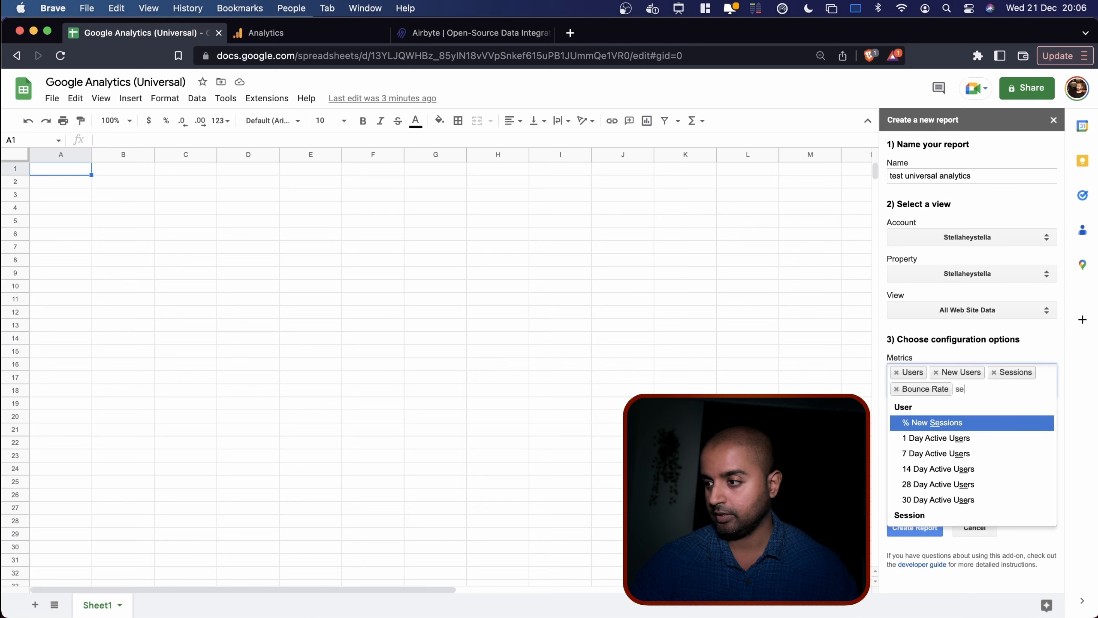
pyautogui.write('p')
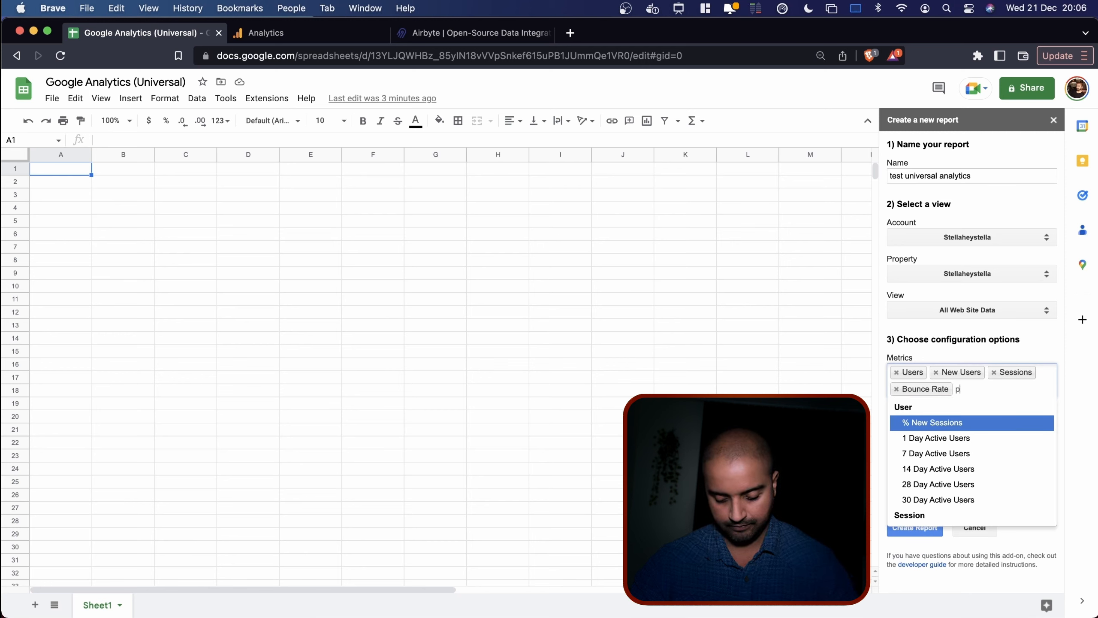
pyautogui.write('ag')
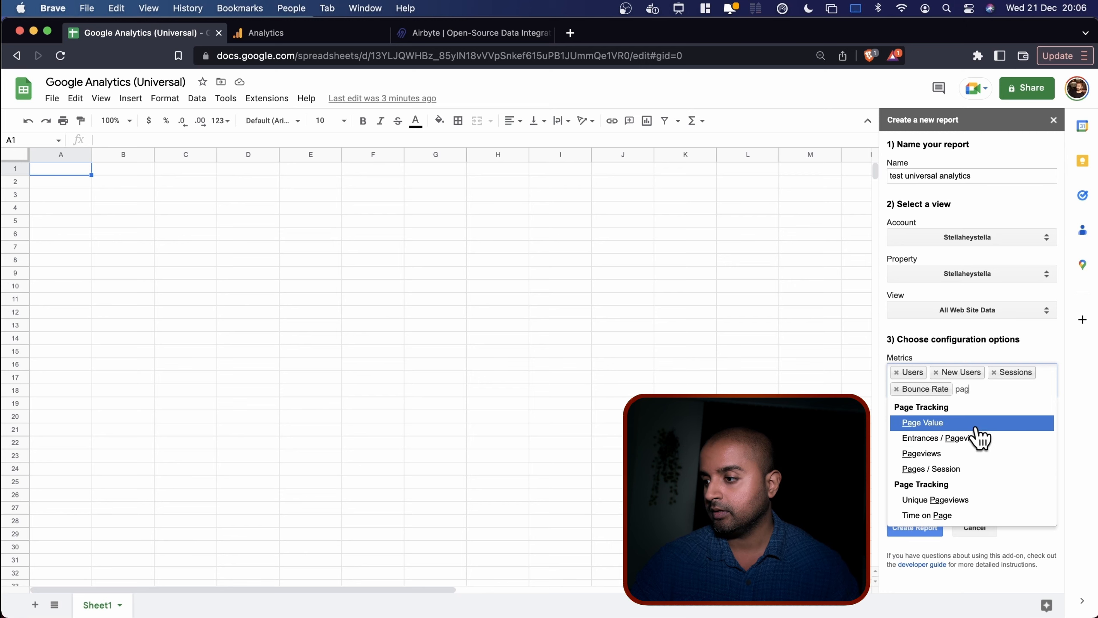
pyautogui.click(945, 469)
pyautogui.write('avg')
pyautogui.click(947, 432)
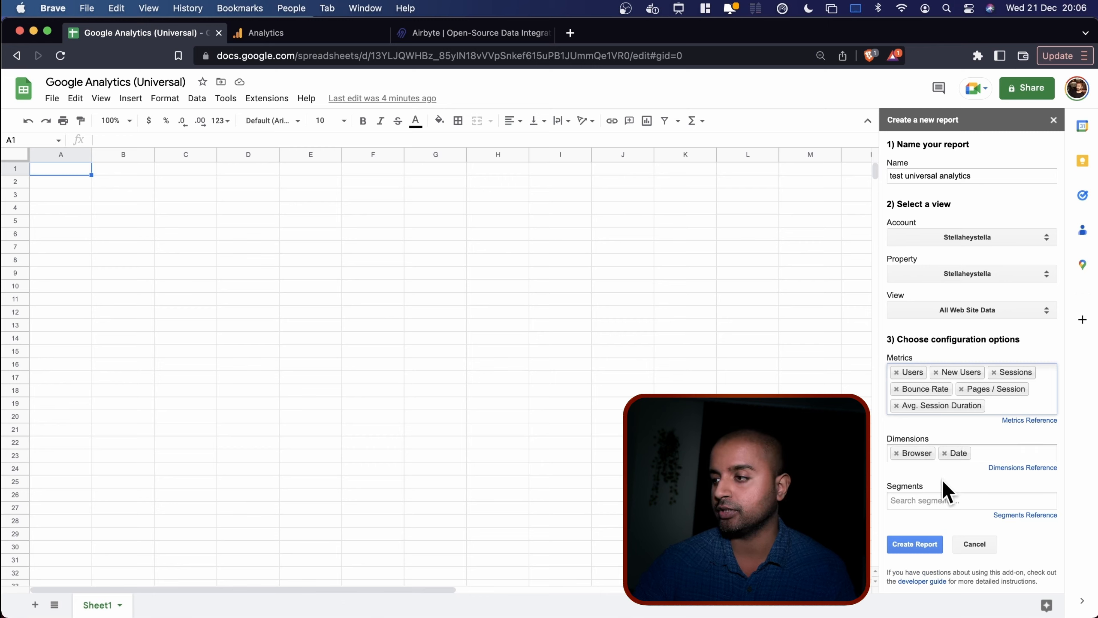
# Browse the built-in segments list and close it without choosing a segment.
pyautogui.click(940, 501)
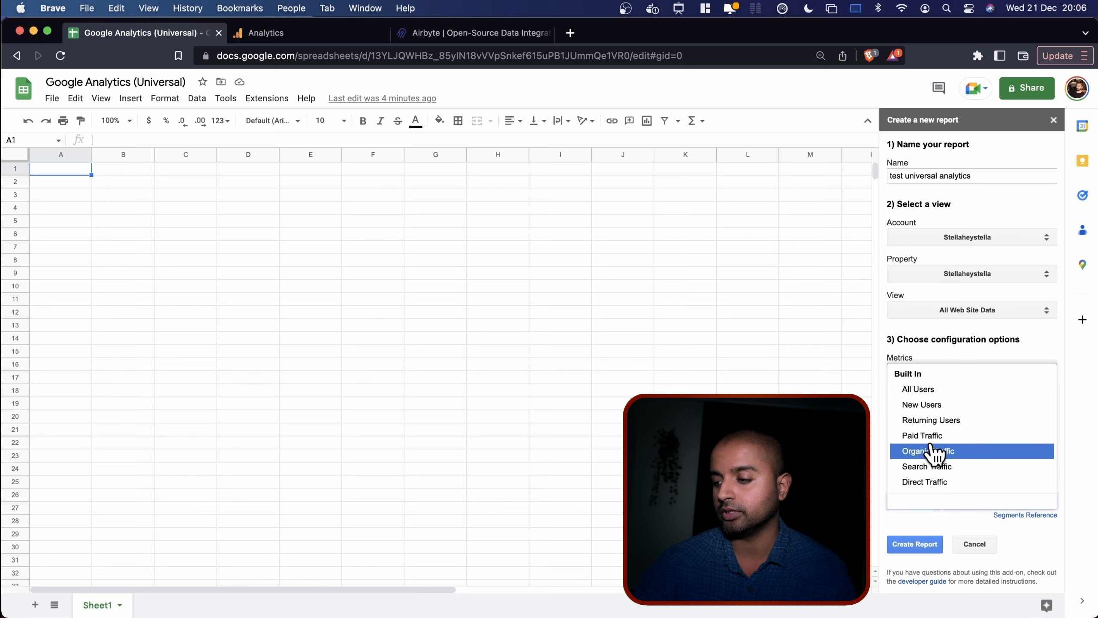
pyautogui.scroll(-2, 934, 452)
pyautogui.scroll(-2, 933, 452)
pyautogui.scroll(4, 931, 453)
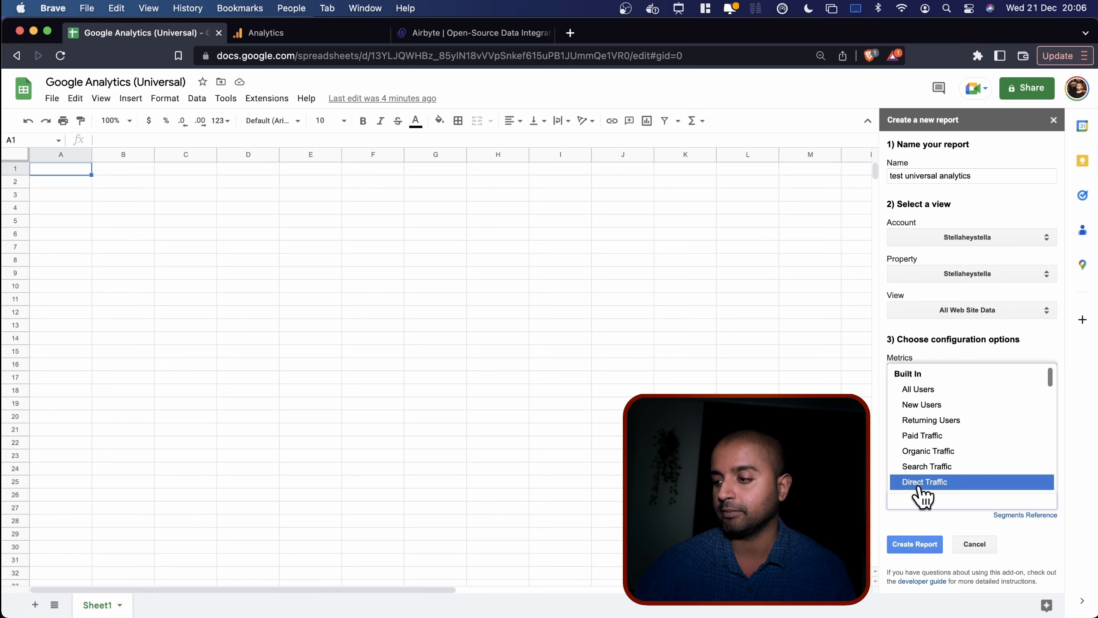
pyautogui.click(917, 521)
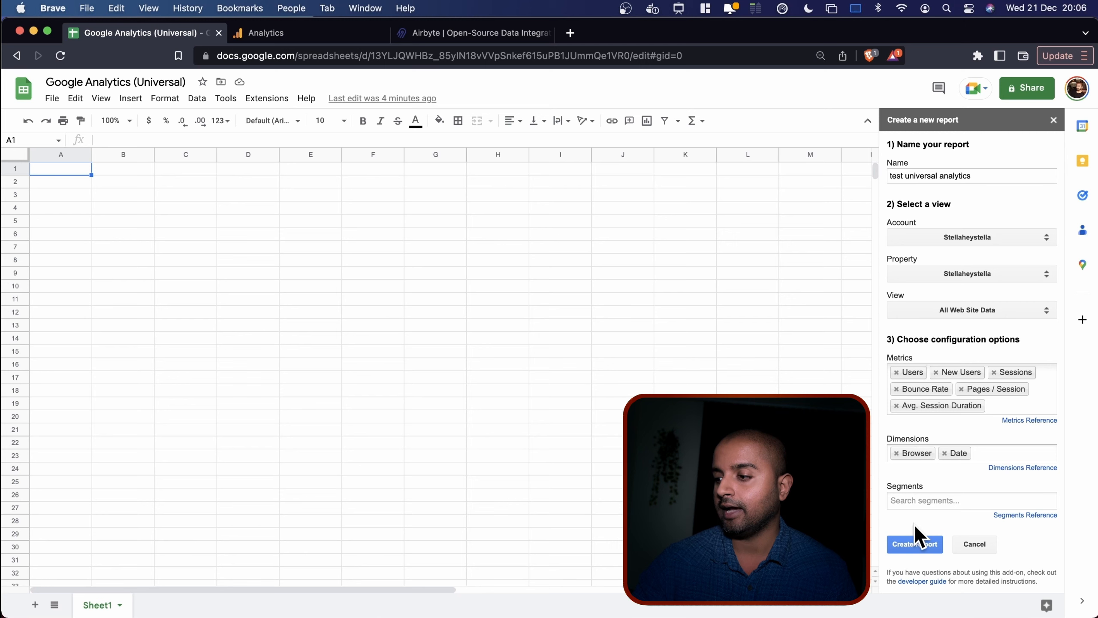
# Create the report and review its View ID, metrics and dimensions in Report Configuration.
pyautogui.click(910, 539)
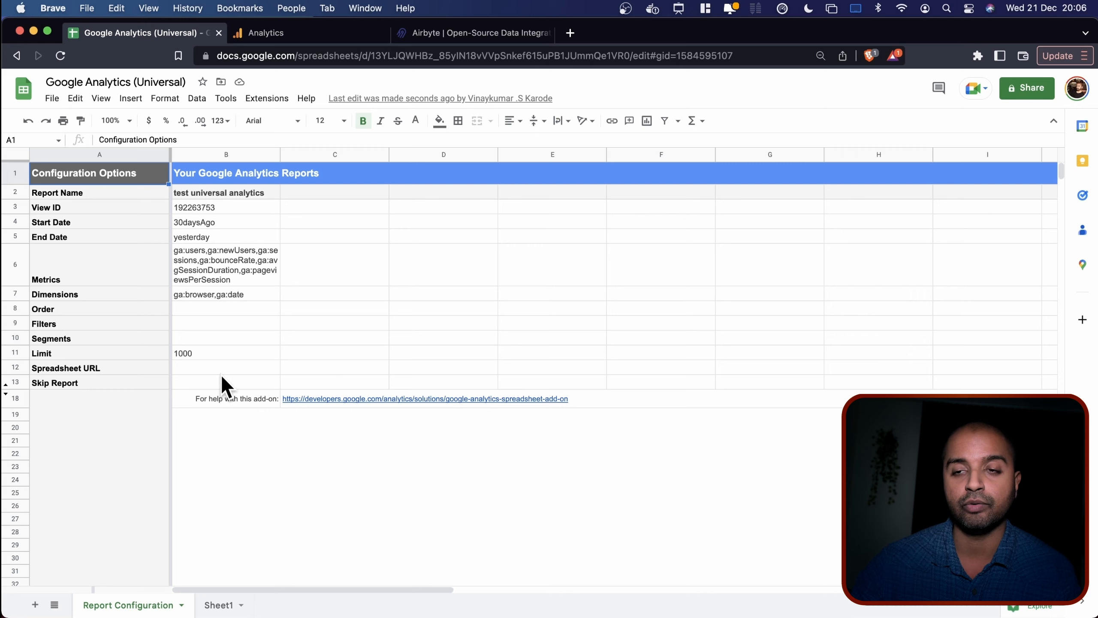
pyautogui.click(218, 202)
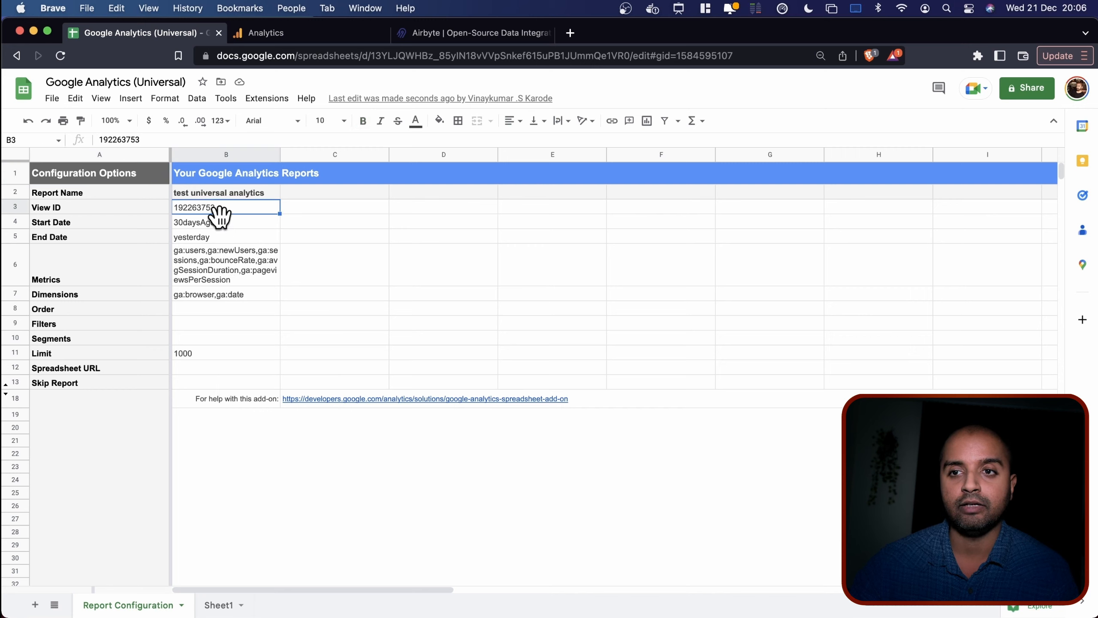
pyautogui.click(219, 261)
pyautogui.click(219, 294)
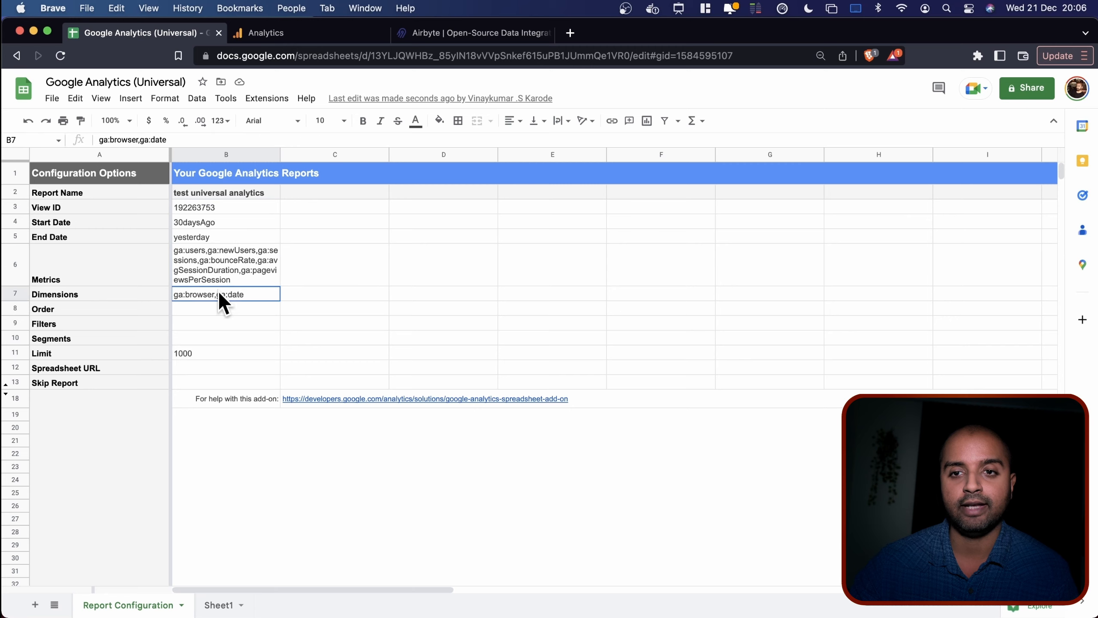
# Raise the Limit in B11 from 1000 to 10000000.
pyautogui.click(214, 351)
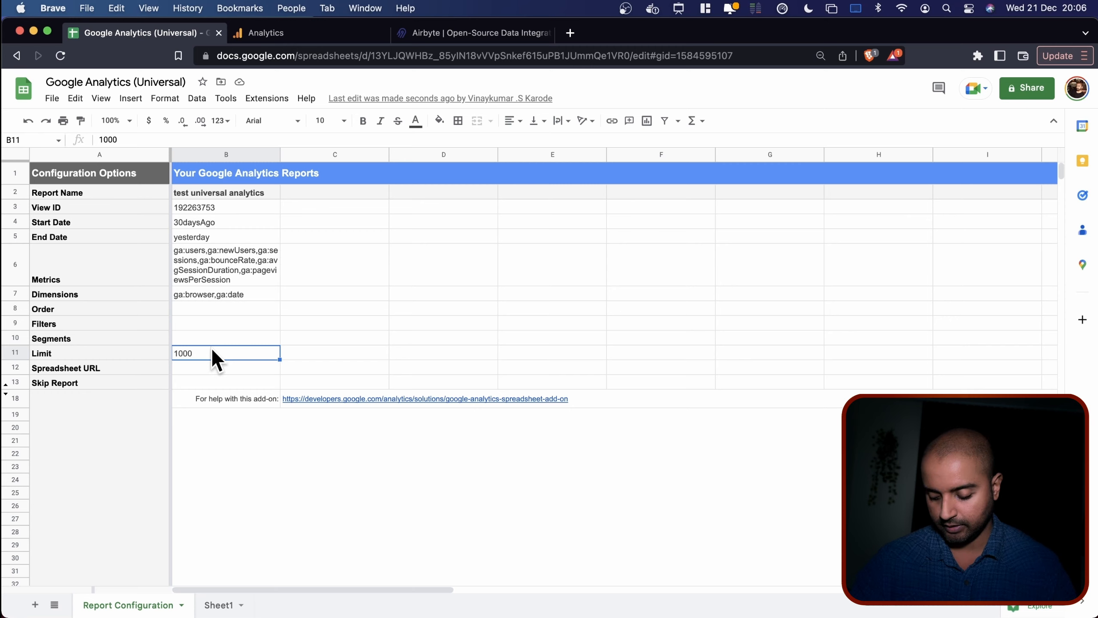
pyautogui.doubleClick(212, 349)
pyautogui.write('0000')
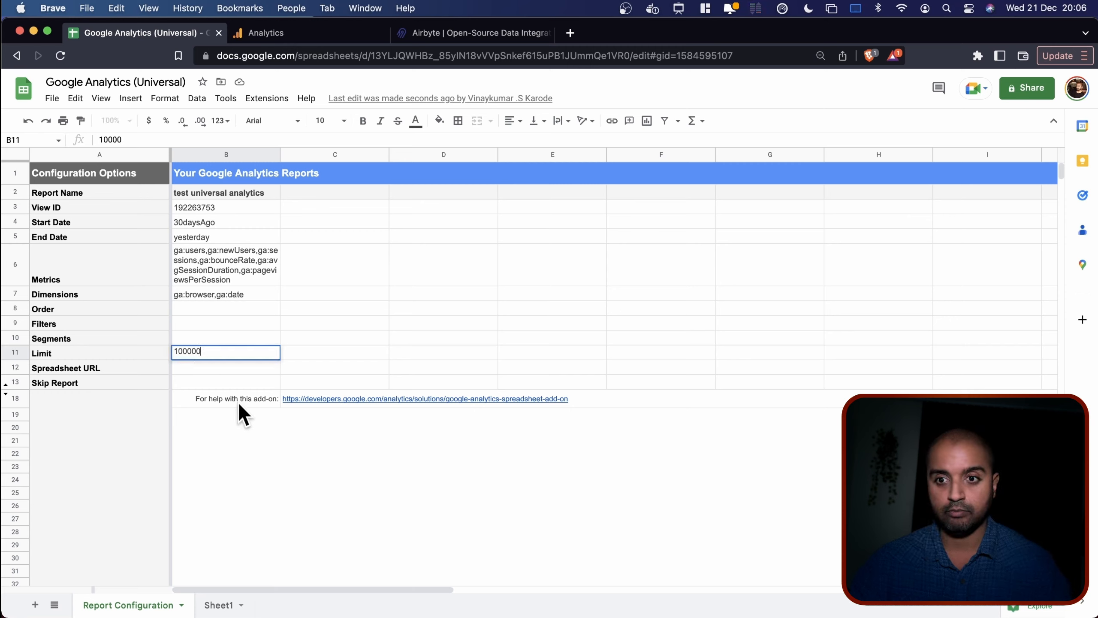
pyautogui.click(224, 413)
pyautogui.click(227, 356)
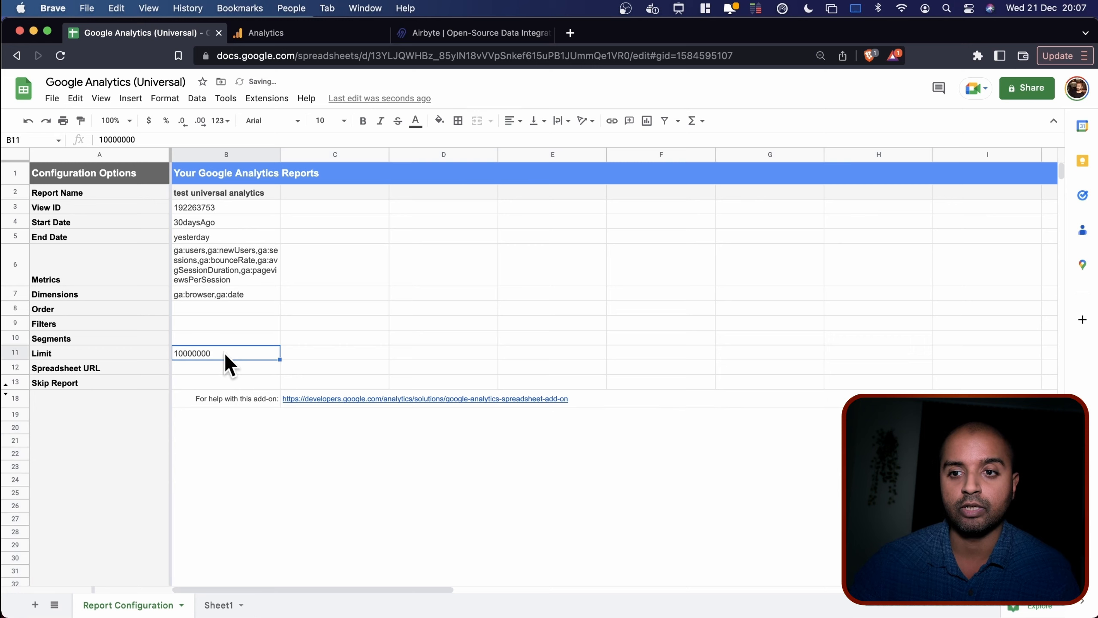
# Review the 30daysAgo start and yesterday end dates, then note 'YYYY-MM-DD' in C4.
pyautogui.click(199, 212)
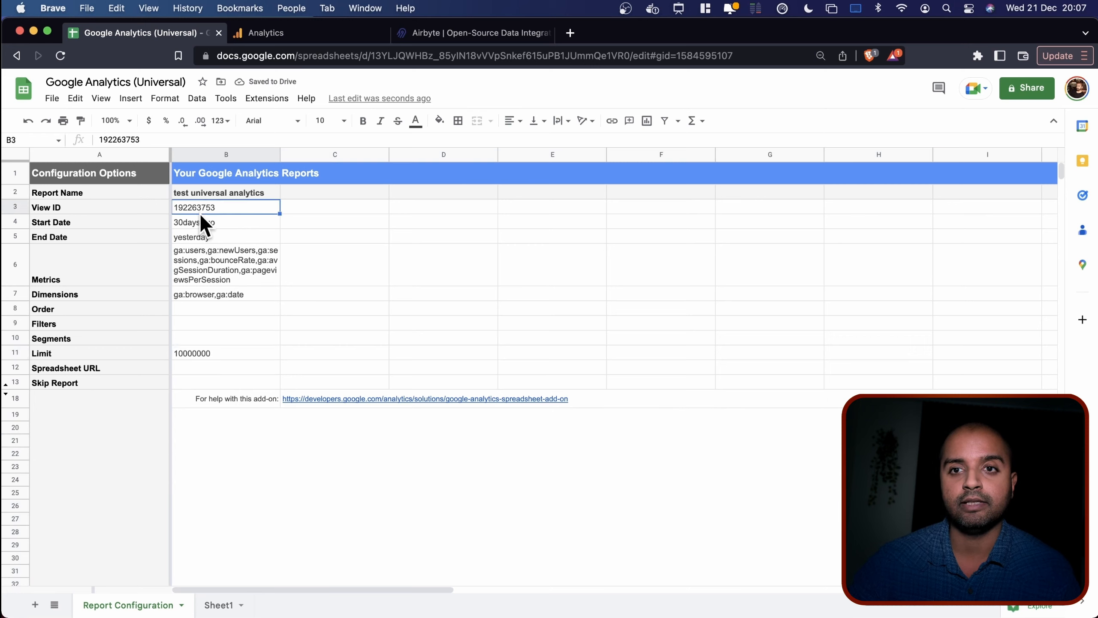
pyautogui.click(195, 223)
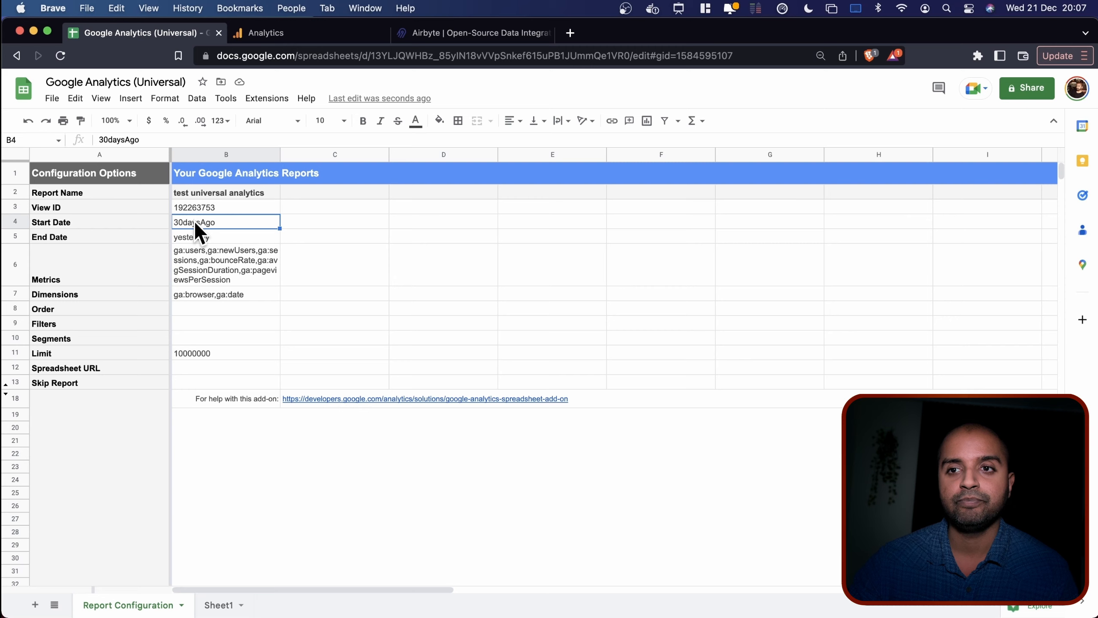
pyautogui.click(201, 238)
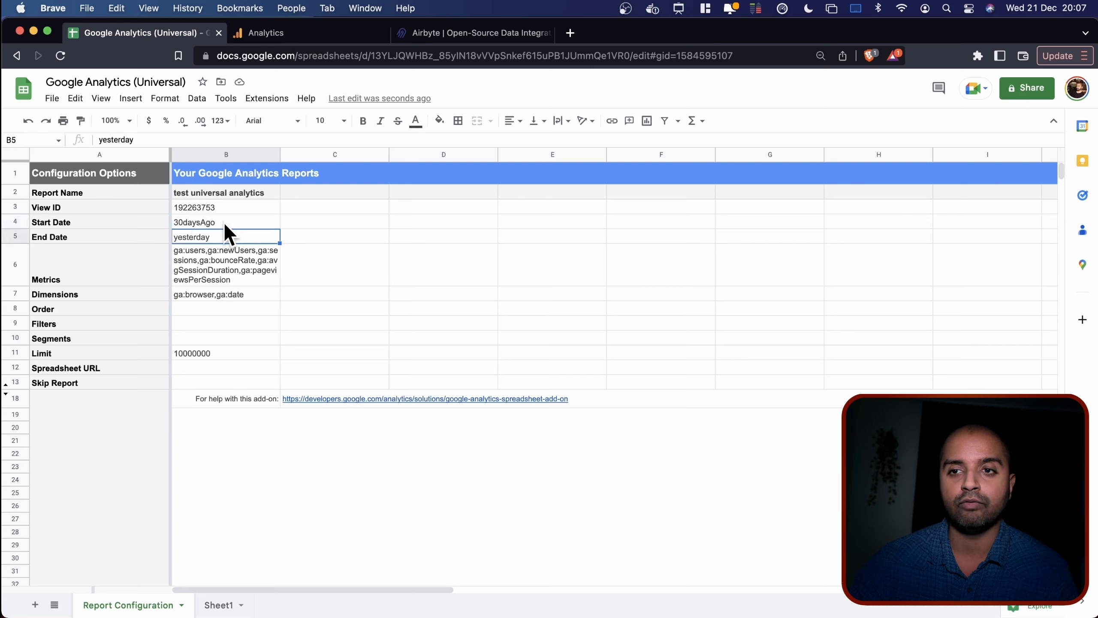
pyautogui.click(223, 219)
pyautogui.click(217, 238)
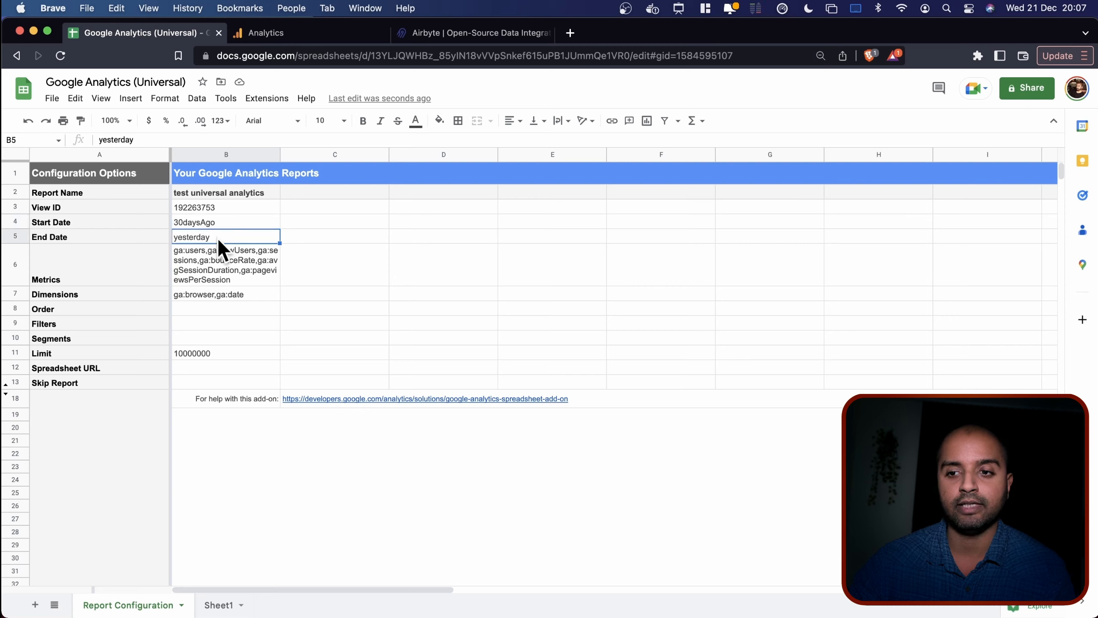
pyautogui.click(315, 225)
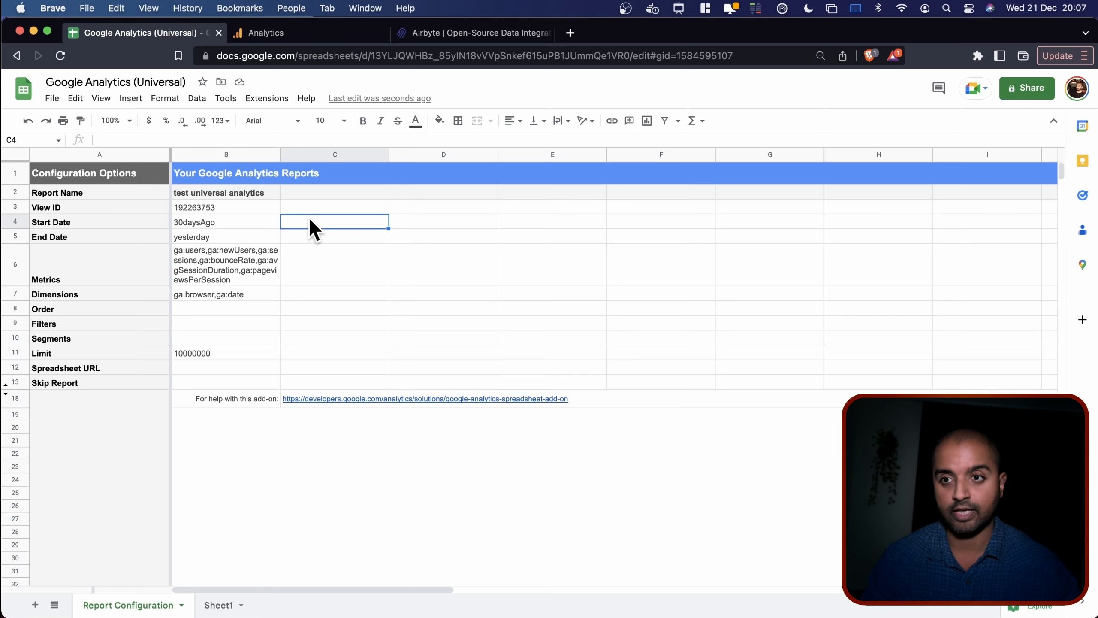
pyautogui.write('DDDD')
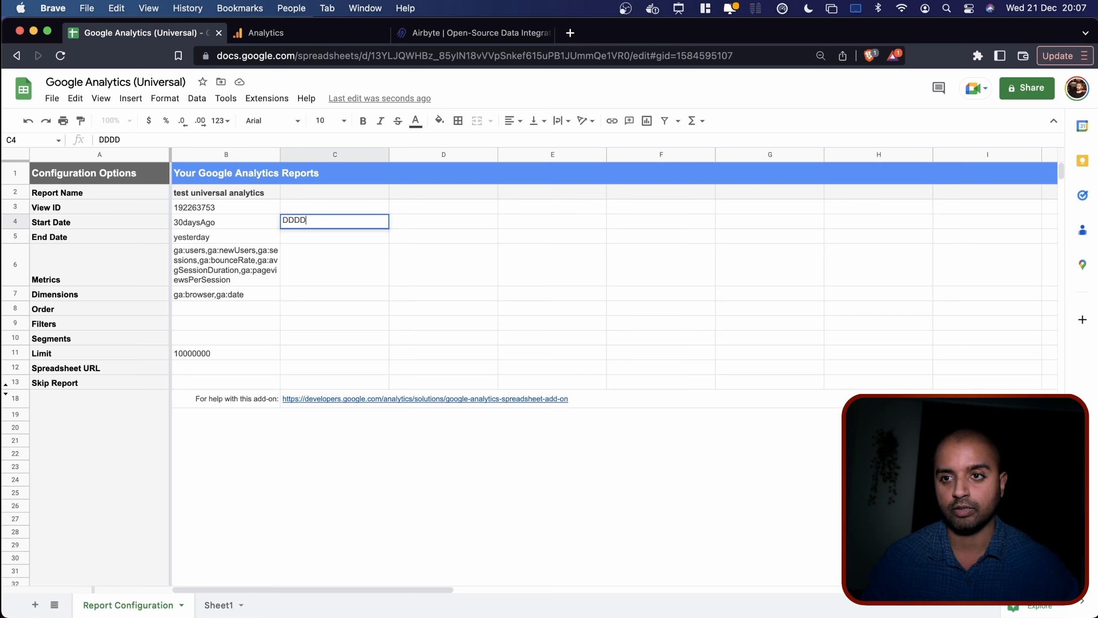
pyautogui.press('BackSpace')
pyautogui.press('BackSpace')
pyautogui.write('YYY')
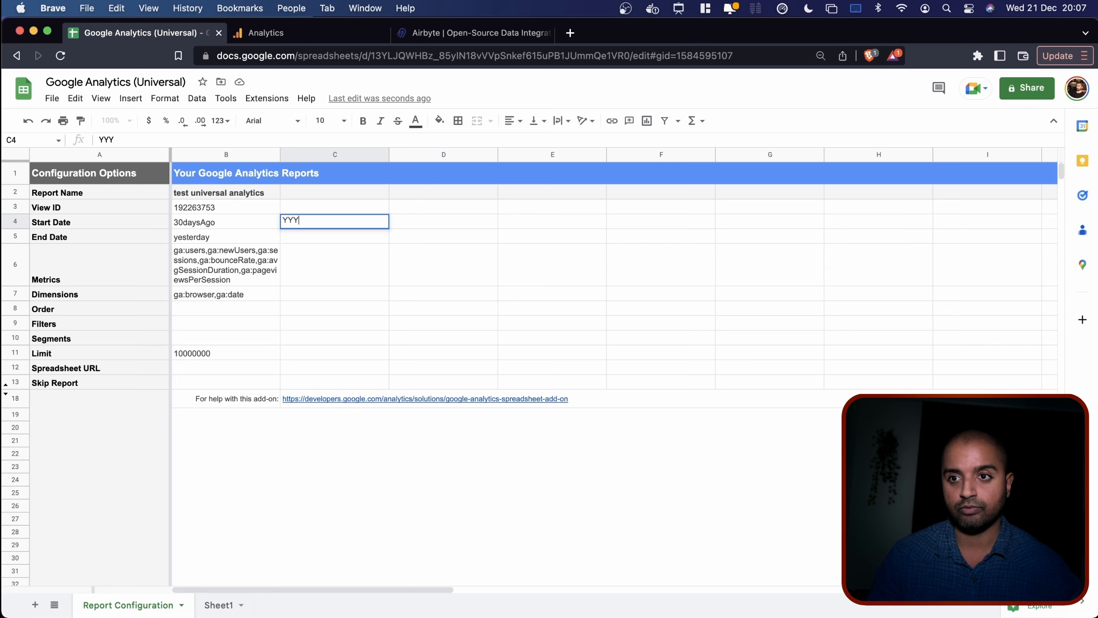
pyautogui.write('Y-MM-DD')
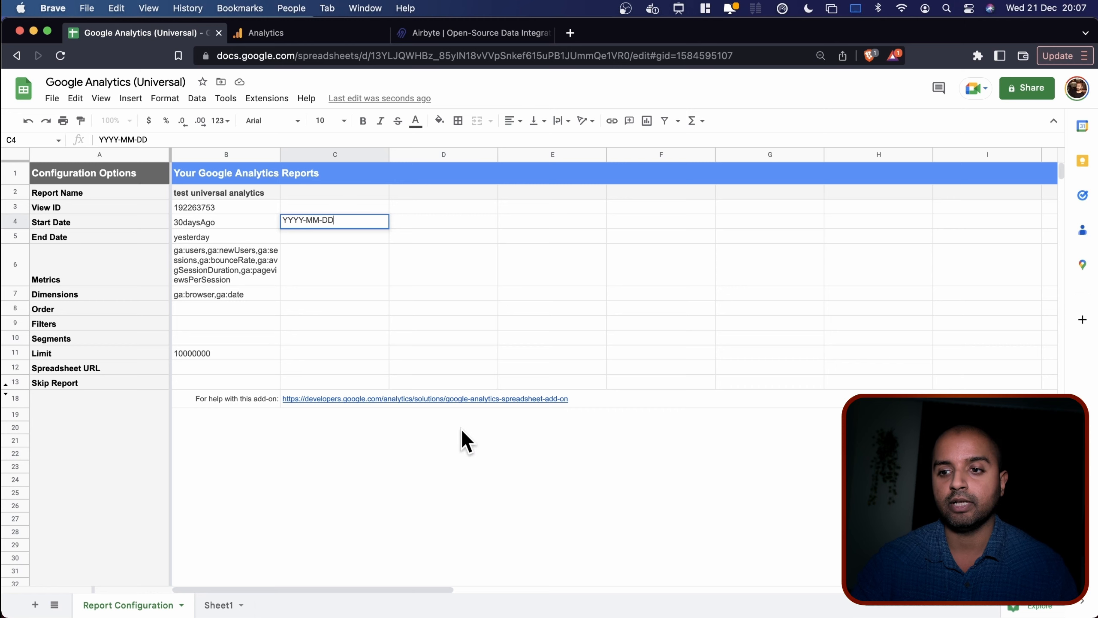
pyautogui.click(460, 427)
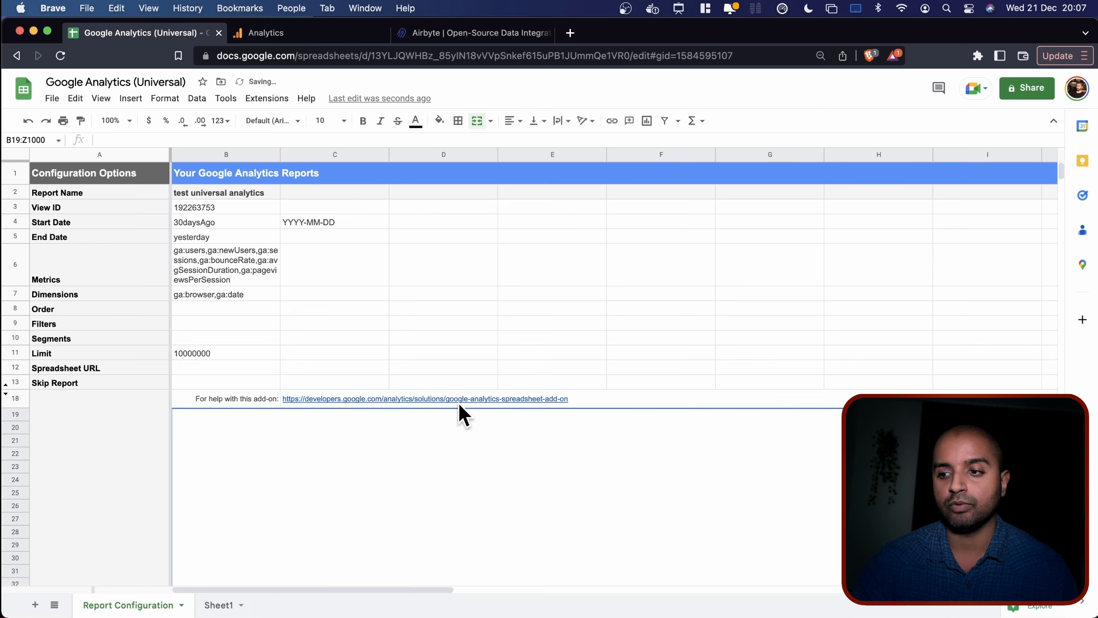
# Open the add-on help page and confirm Start Date accepts YYYY-MM-DD or NdaysAgo values.
pyautogui.click(450, 401)
pyautogui.click(381, 416)
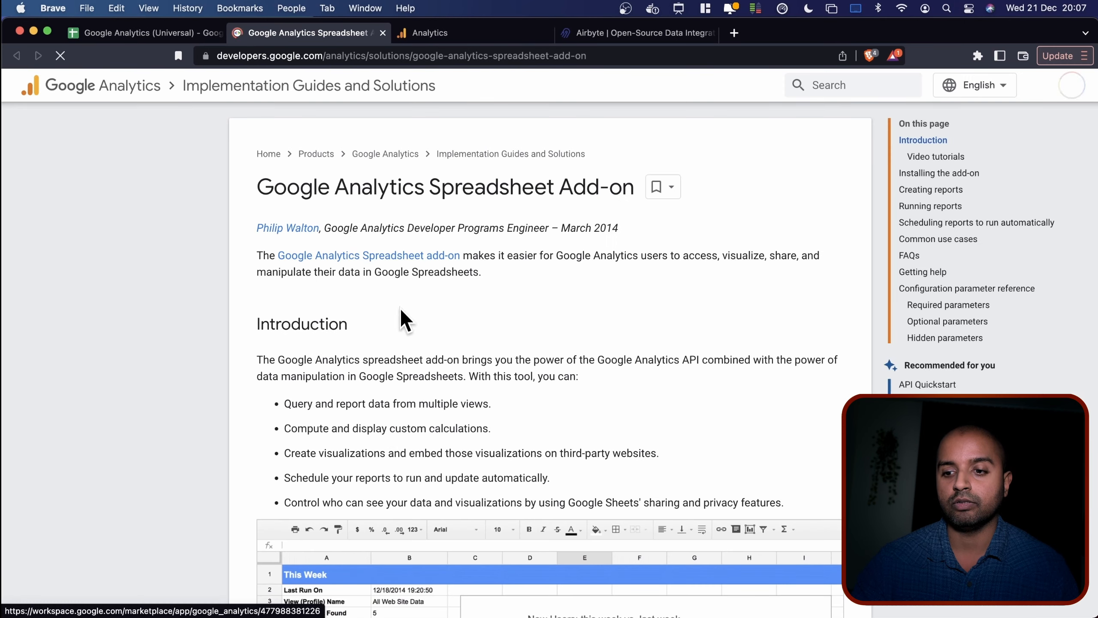
pyautogui.scroll(-20, 296, 436)
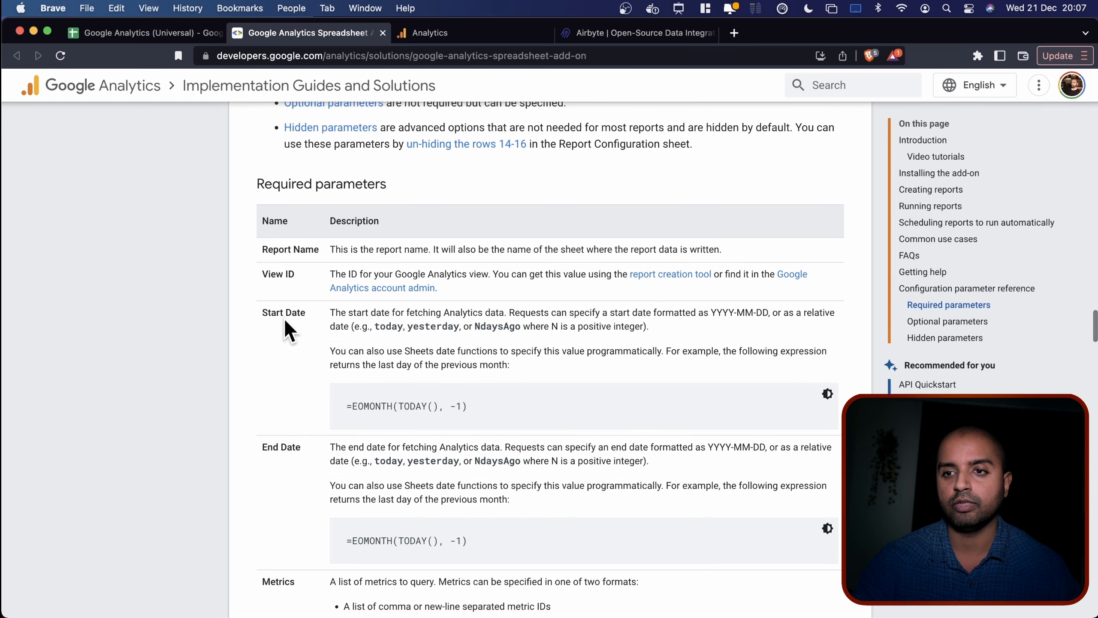
pyautogui.moveTo(261, 312); pyautogui.dragTo(321, 316)
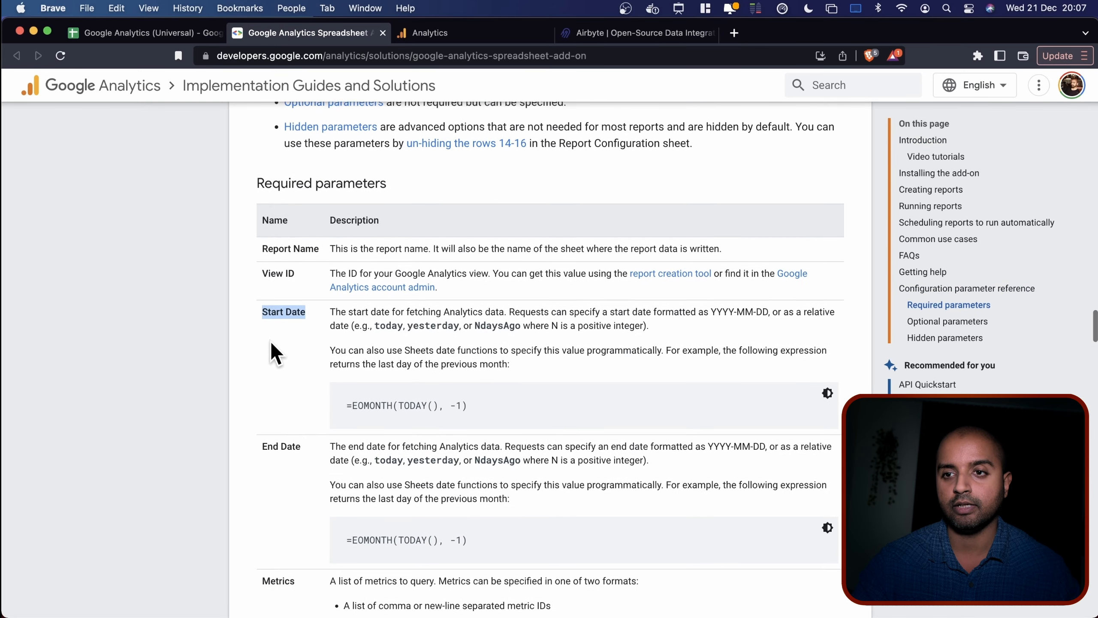
pyautogui.scroll(-2, 270, 341)
pyautogui.moveTo(711, 261); pyautogui.dragTo(768, 263)
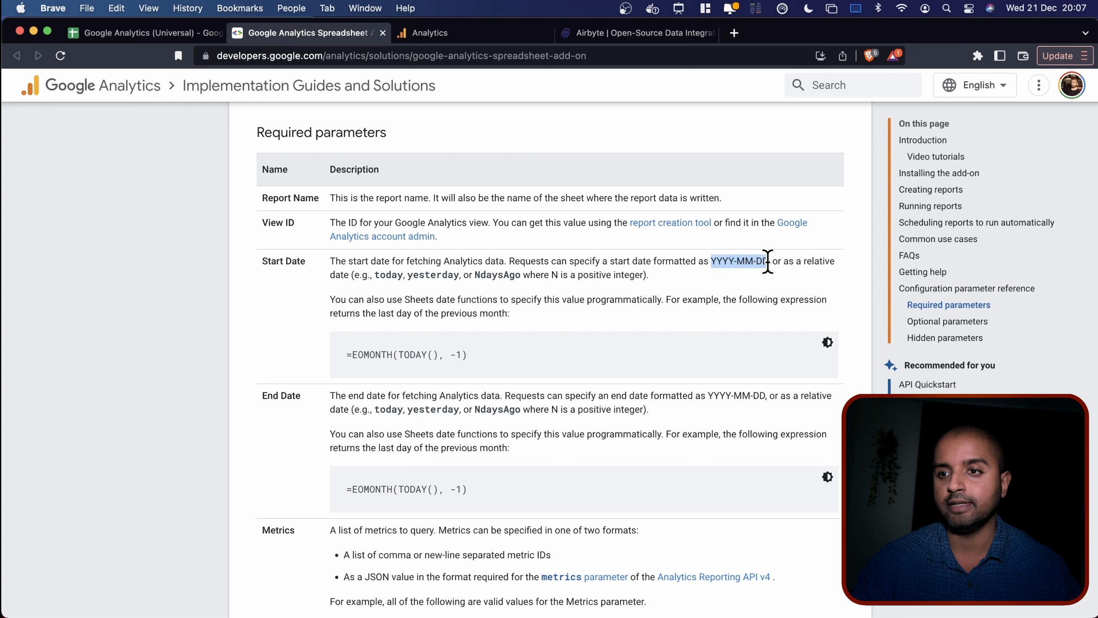
pyautogui.click(389, 270)
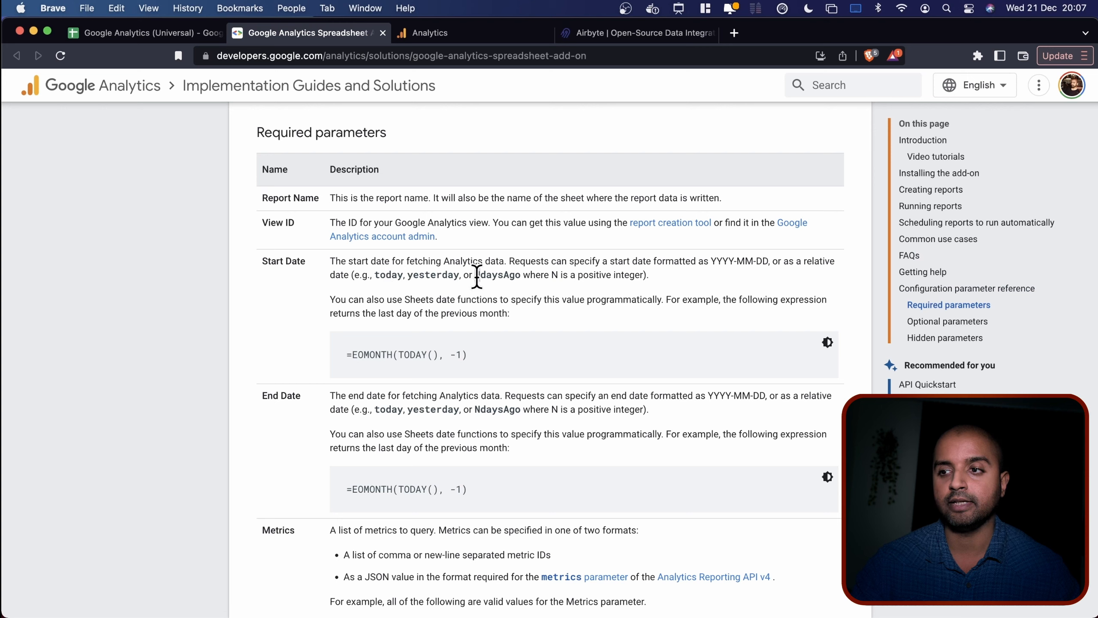
pyautogui.moveTo(476, 275); pyautogui.dragTo(481, 275)
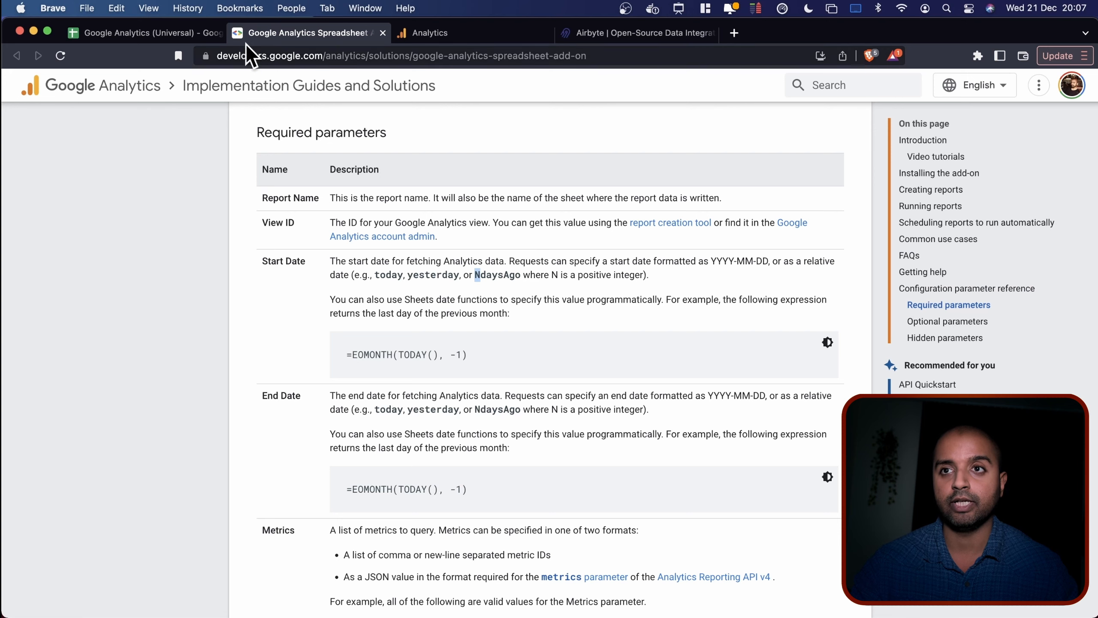
pyautogui.click(190, 31)
# Delete the 'YYYY-MM-DD' note from C4, leaving Start Date 30daysAgo and End Date yesterday.
pyautogui.click(327, 221)
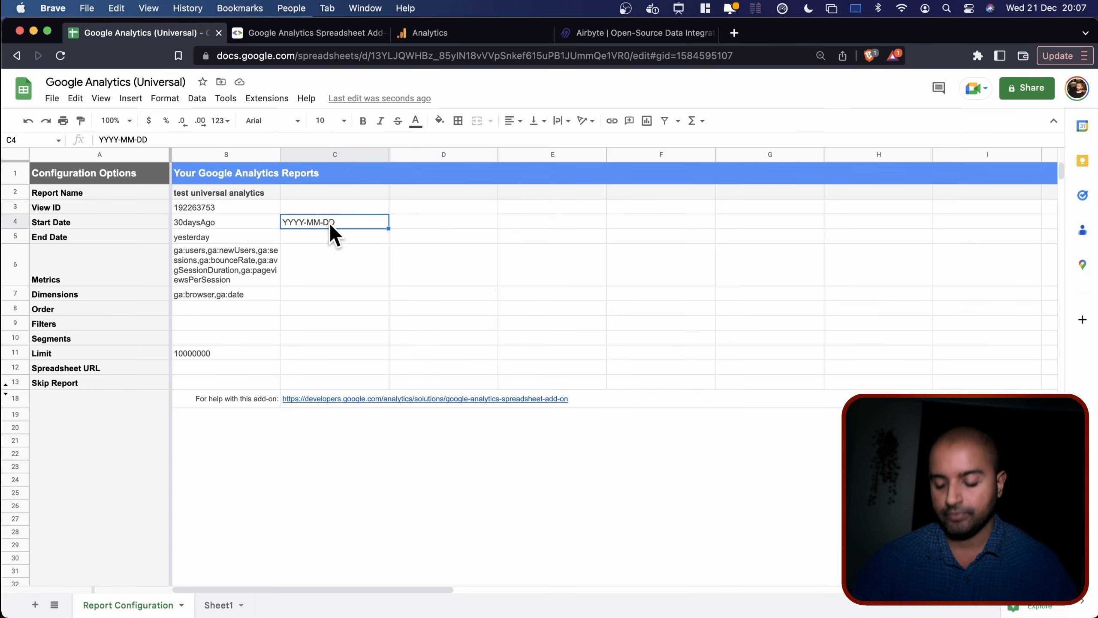
pyautogui.press('Delete')
pyautogui.click(381, 293)
pyautogui.click(225, 219)
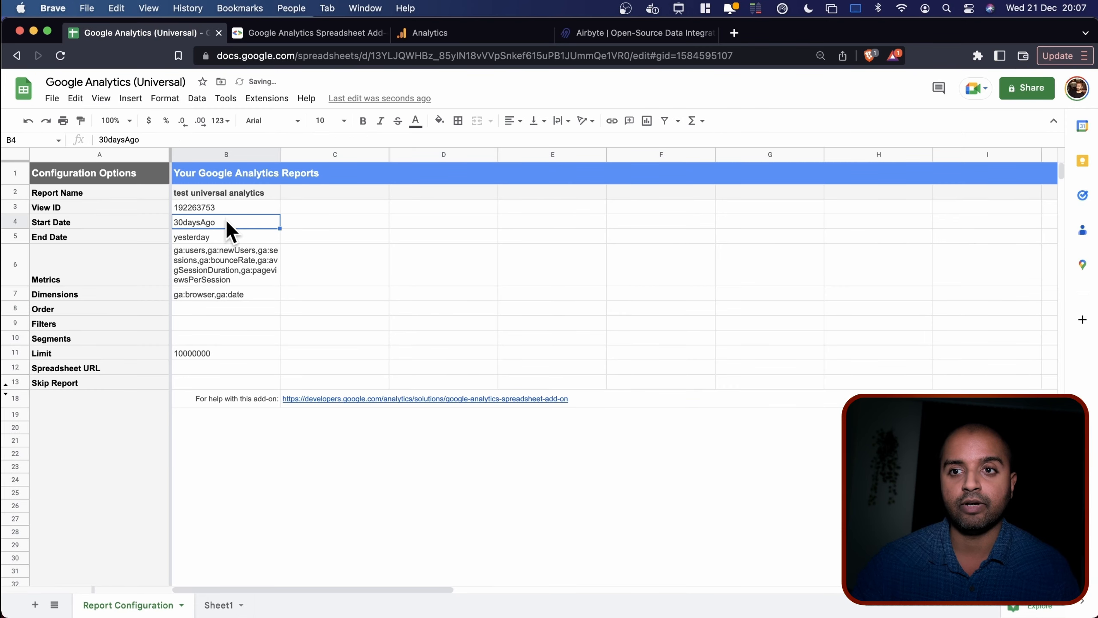
pyautogui.click(203, 237)
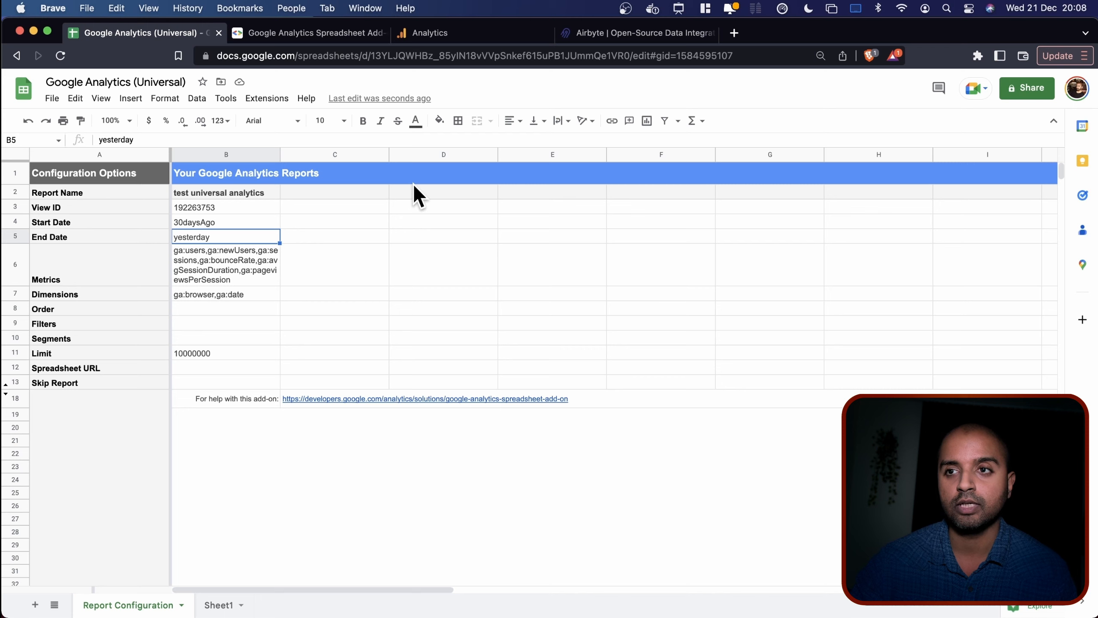
# Run the report, producing a 'test universal analytics' tab with 25 results.
pyautogui.click(266, 100)
pyautogui.moveTo(296, 242)
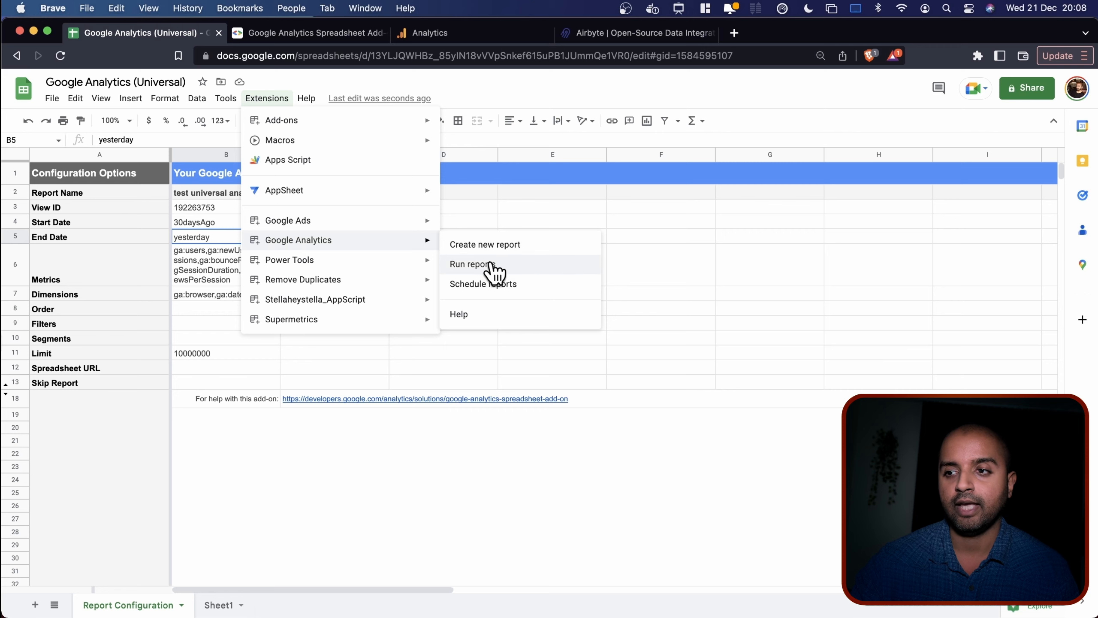
pyautogui.click(491, 263)
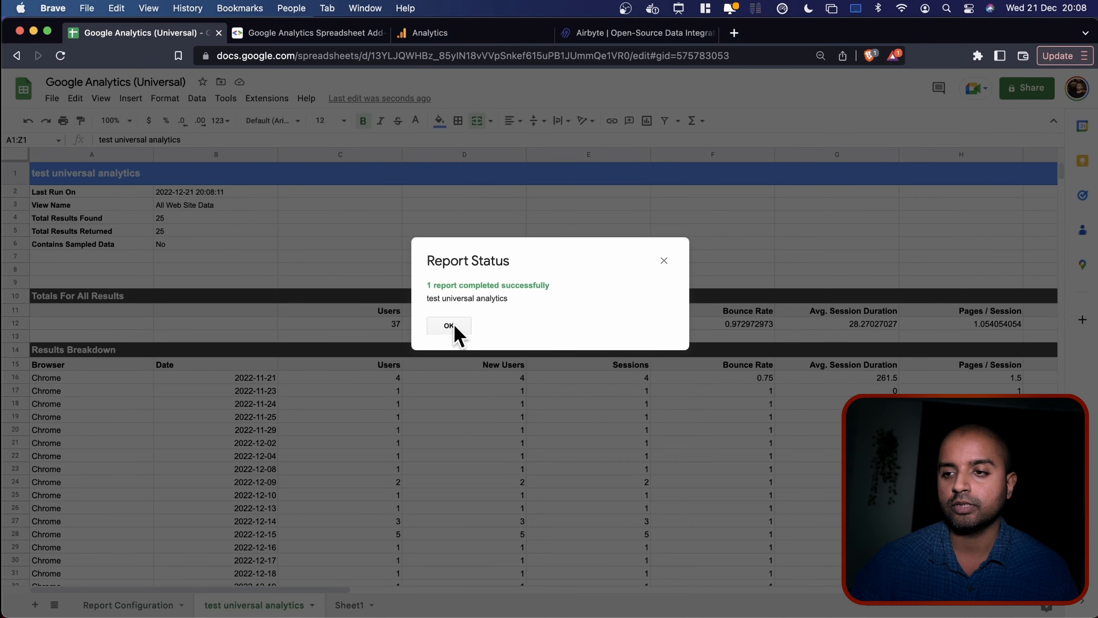
# Dismiss the Report Status notice and review the per-browser, per-date Users to Bounce Rate figures.
pyautogui.click(450, 325)
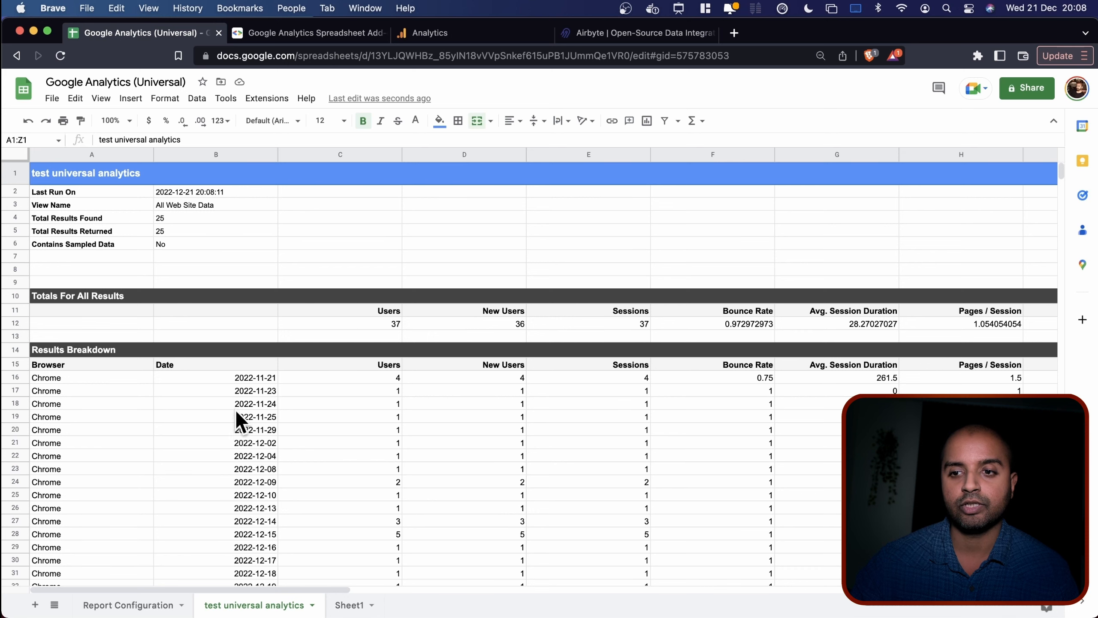
pyautogui.scroll(-3, 234, 391)
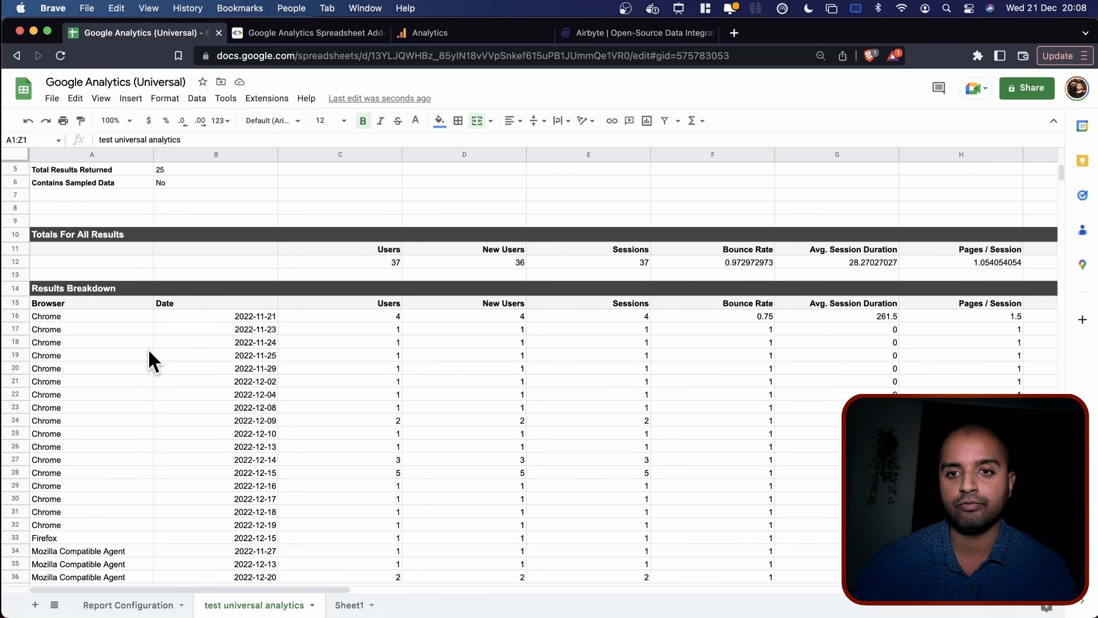
pyautogui.click(52, 312)
pyautogui.click(261, 319)
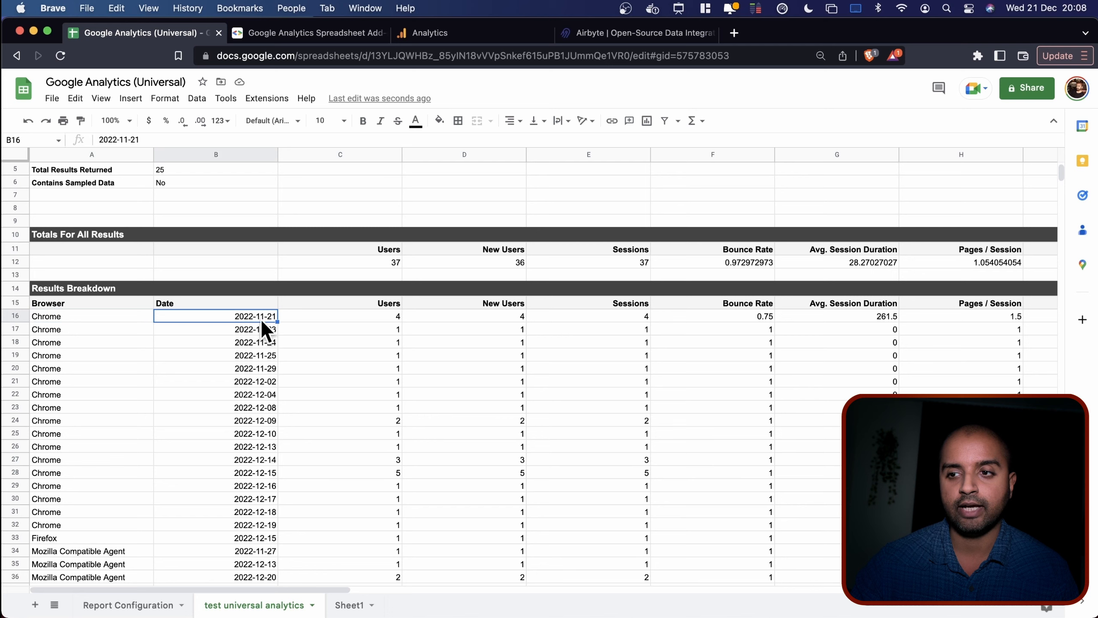
pyautogui.moveTo(372, 316); pyautogui.dragTo(674, 400)
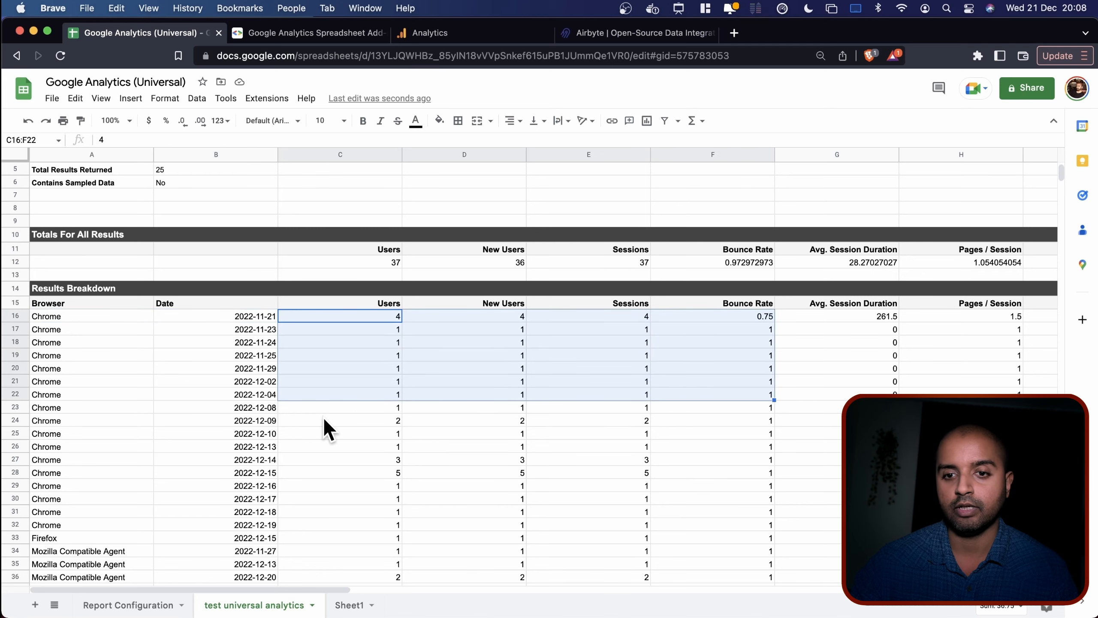
pyautogui.click(66, 367)
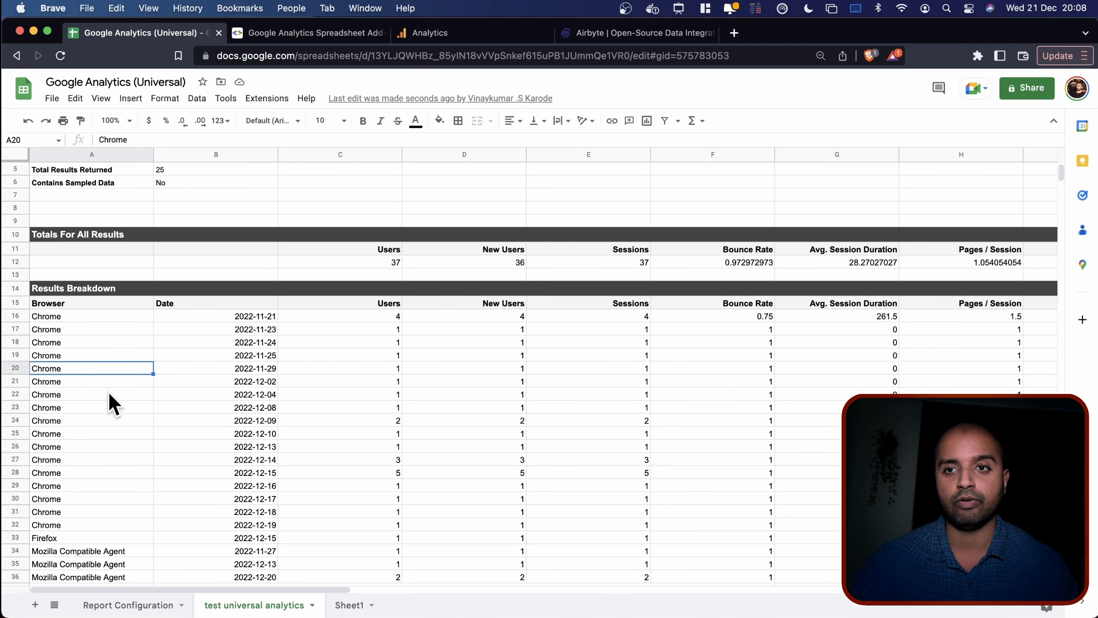
pyautogui.scroll(-7, 109, 395)
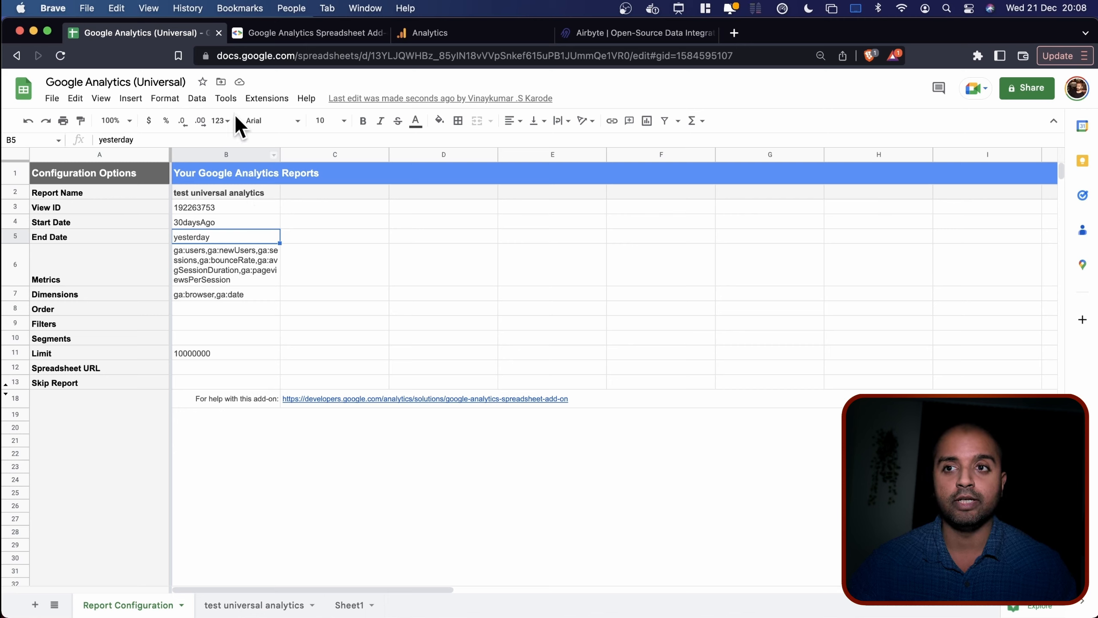
pyautogui.click(259, 99)
pyautogui.moveTo(316, 241)
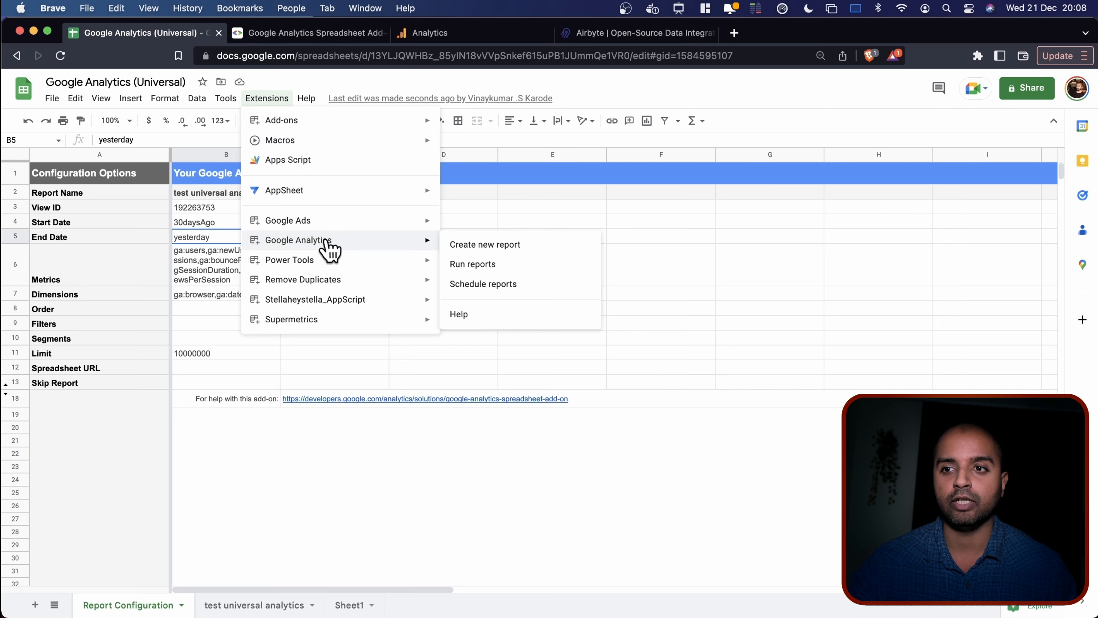
pyautogui.click(491, 285)
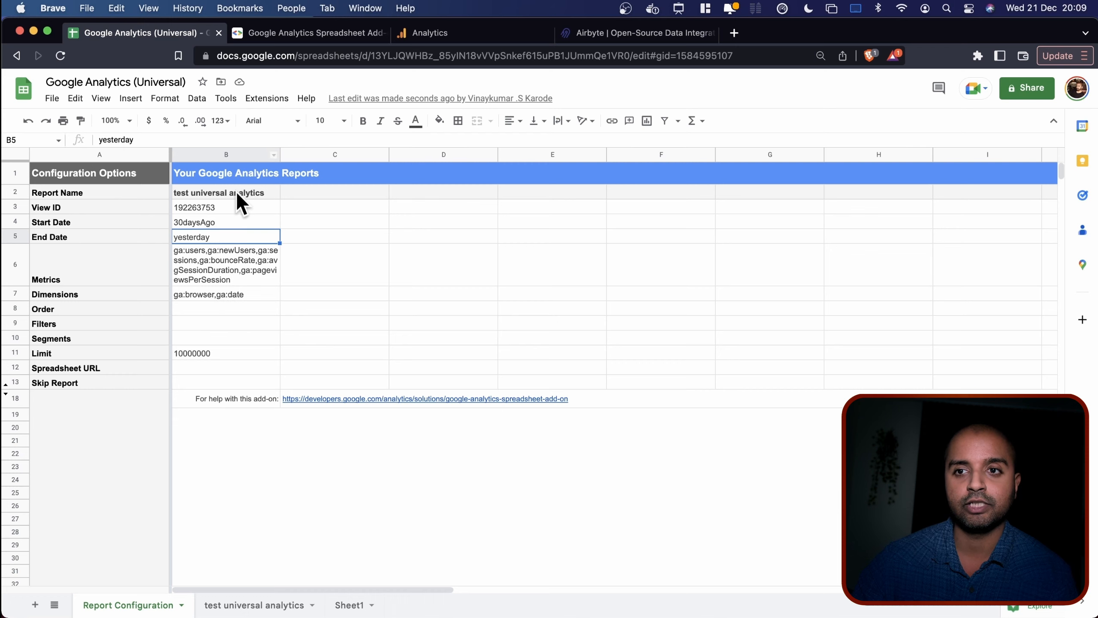
# Copy 'yesterday' from End Date B5 into Start Date B4, replacing 30daysAgo.
pyautogui.click(202, 217)
pyautogui.click(205, 237)
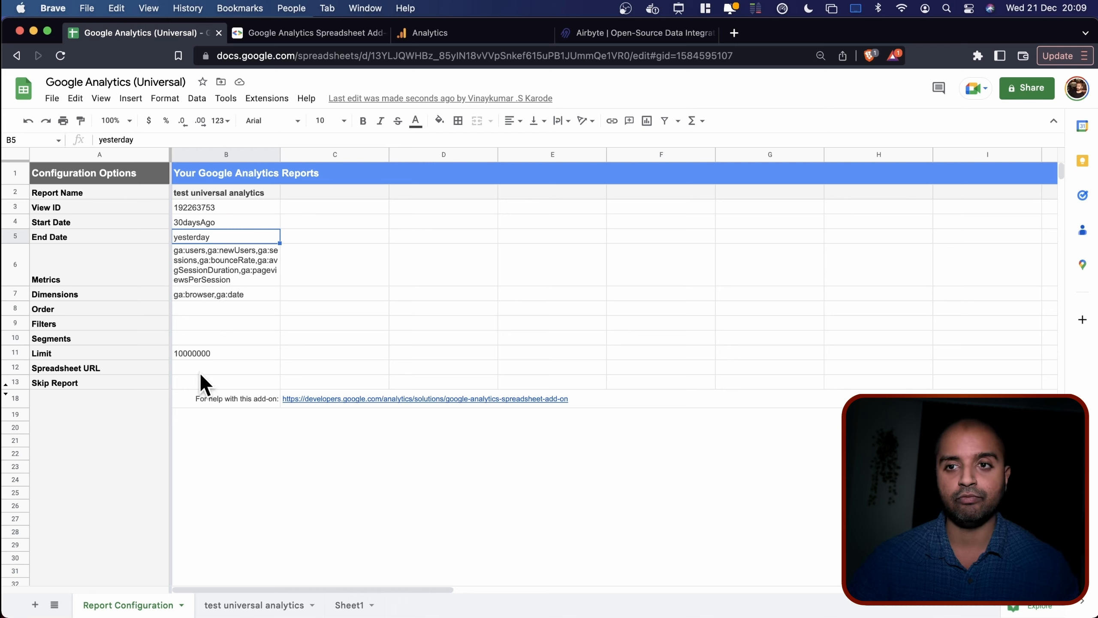
pyautogui.click(211, 223)
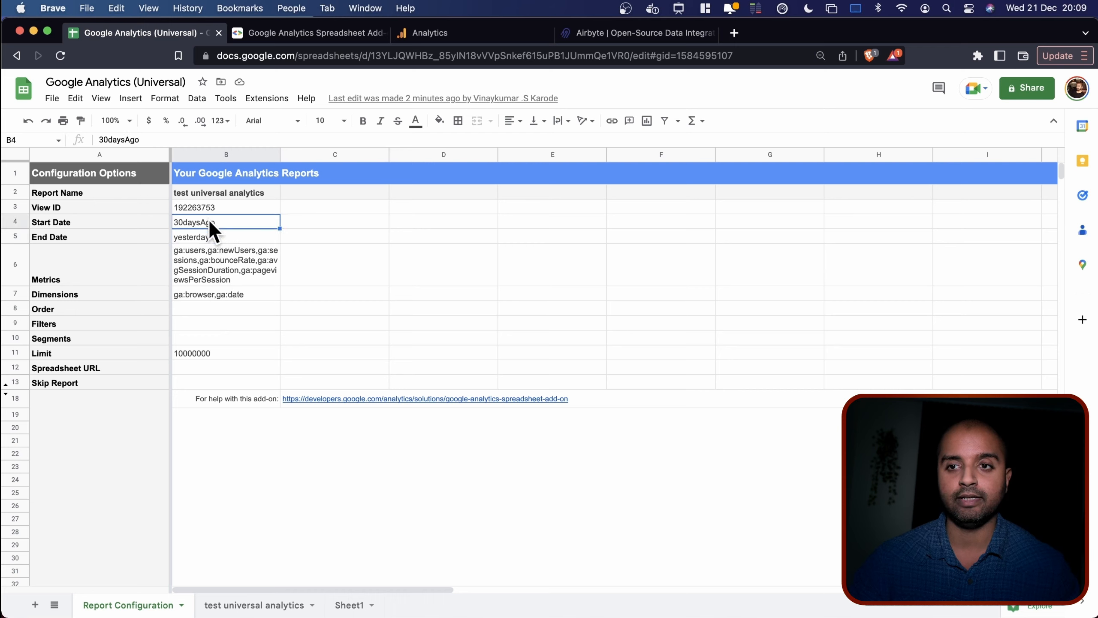
pyautogui.doubleClick(212, 231)
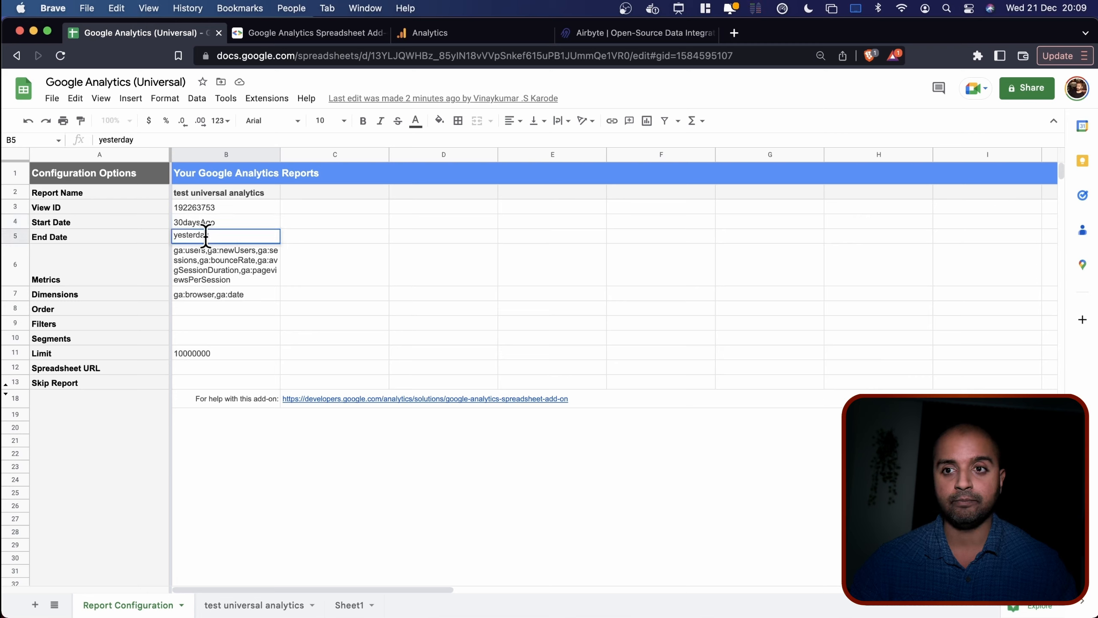
pyautogui.doubleClick(206, 236)
pyautogui.press('super+c')
pyautogui.click(212, 224)
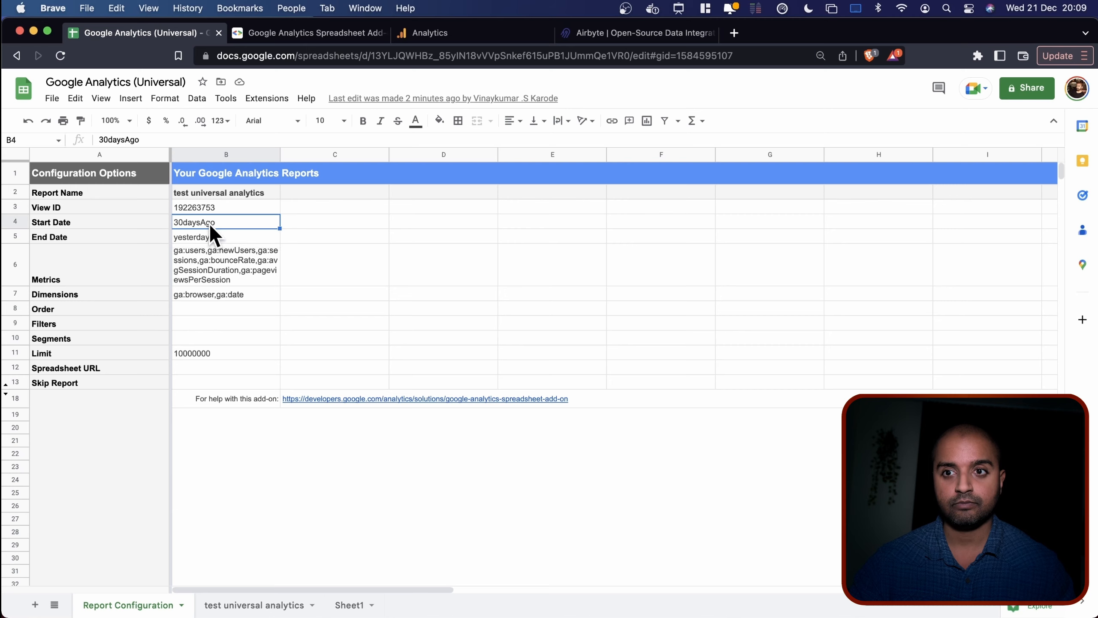
pyautogui.press('super+v')
pyautogui.click(324, 256)
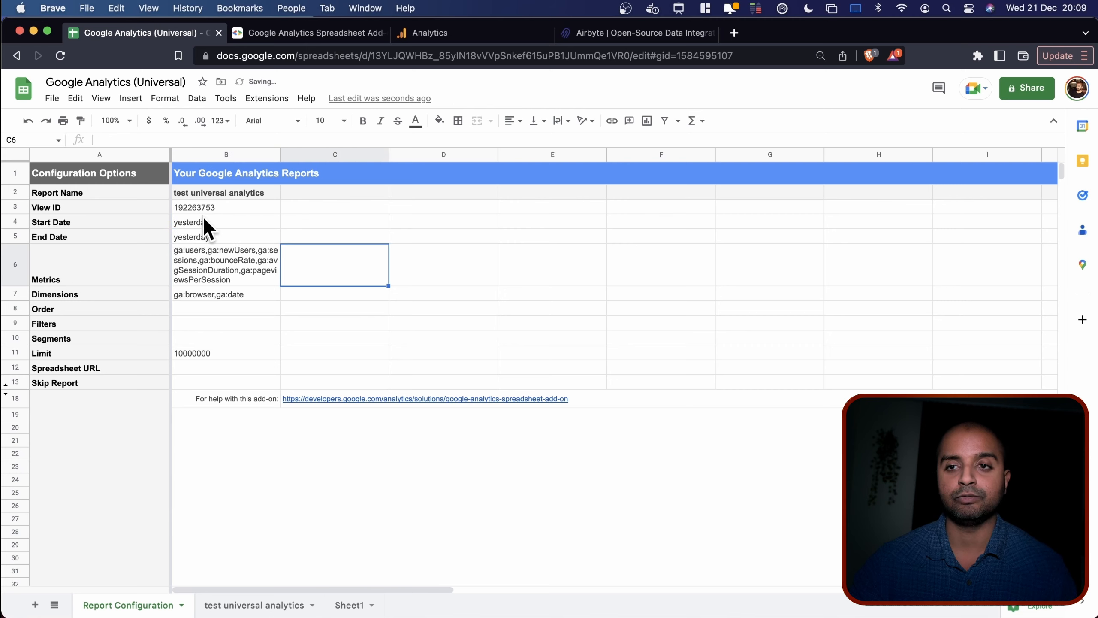
# Check the Google Analytics add-on menu without running anything, then view the results sheet.
pyautogui.click(265, 99)
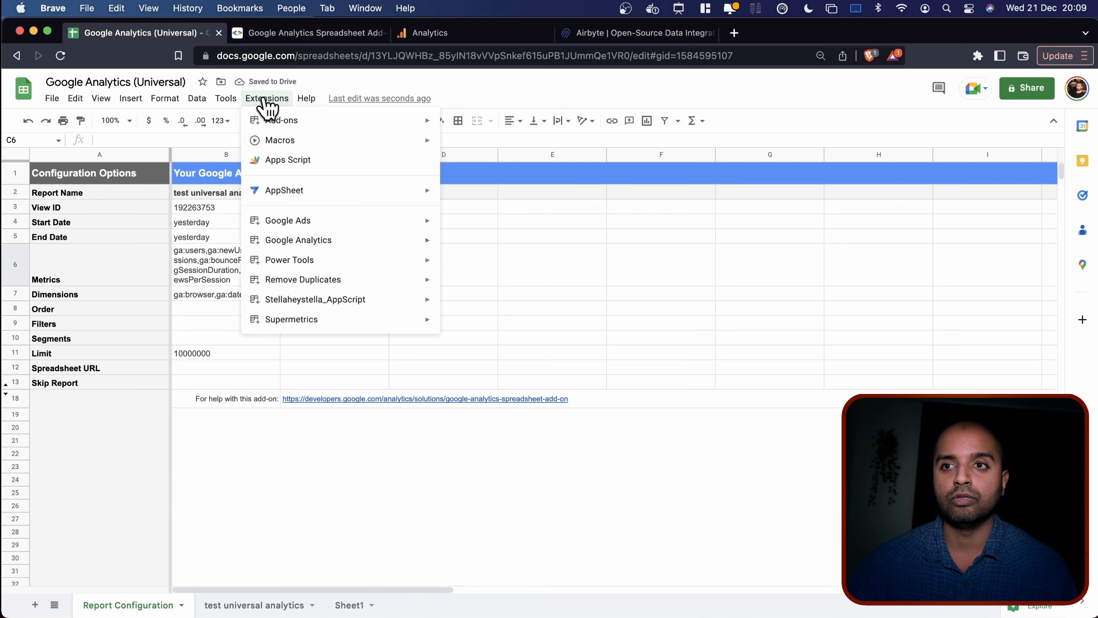
pyautogui.moveTo(320, 243)
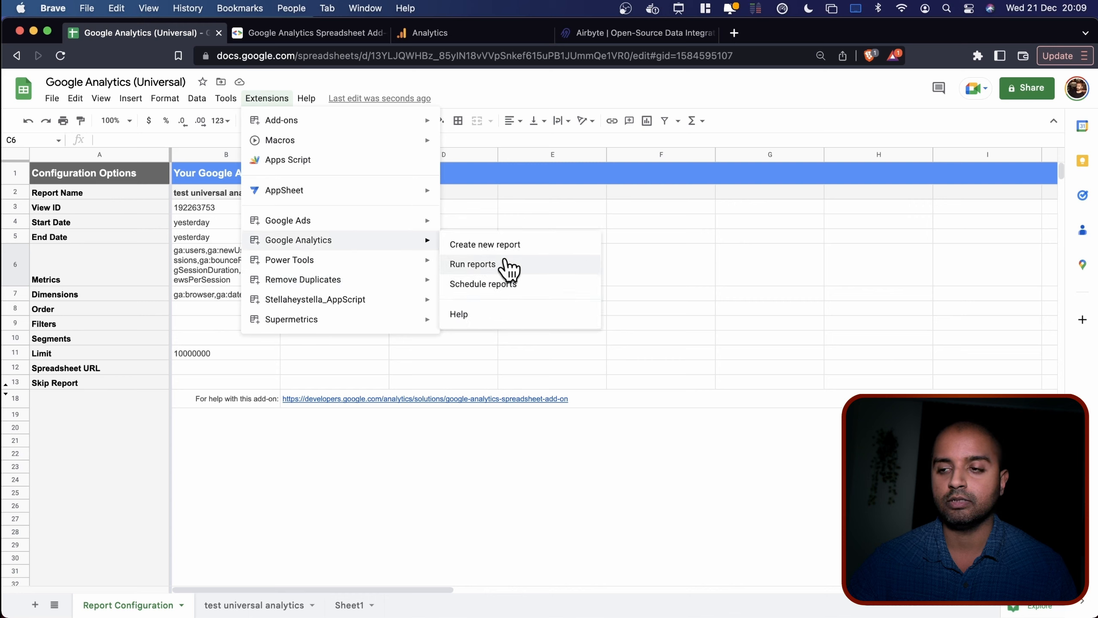
pyautogui.click(309, 367)
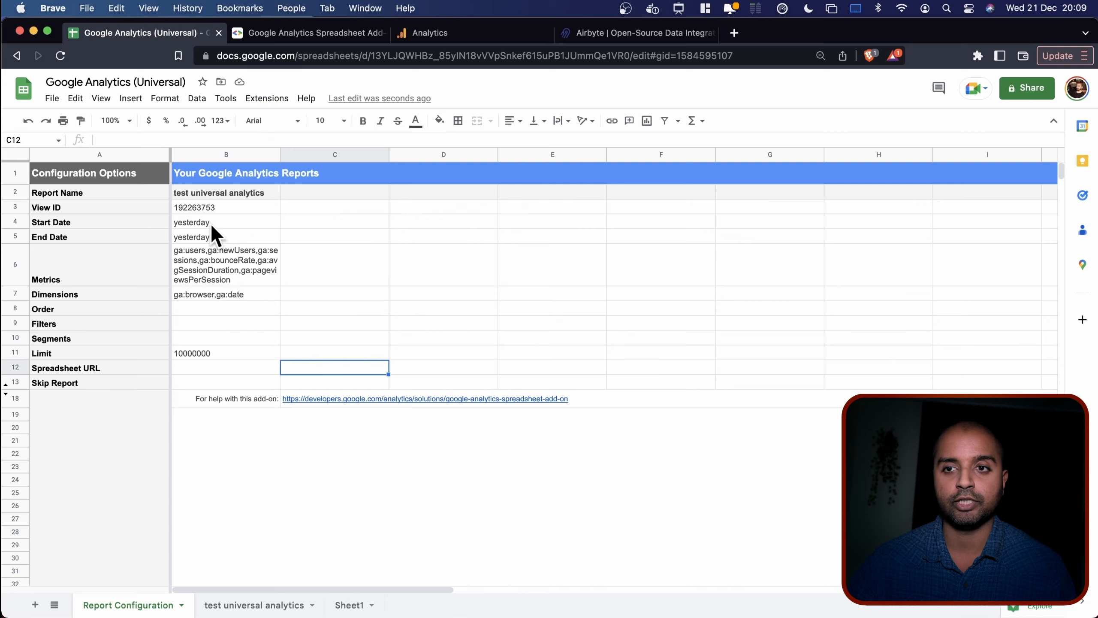
pyautogui.click(235, 604)
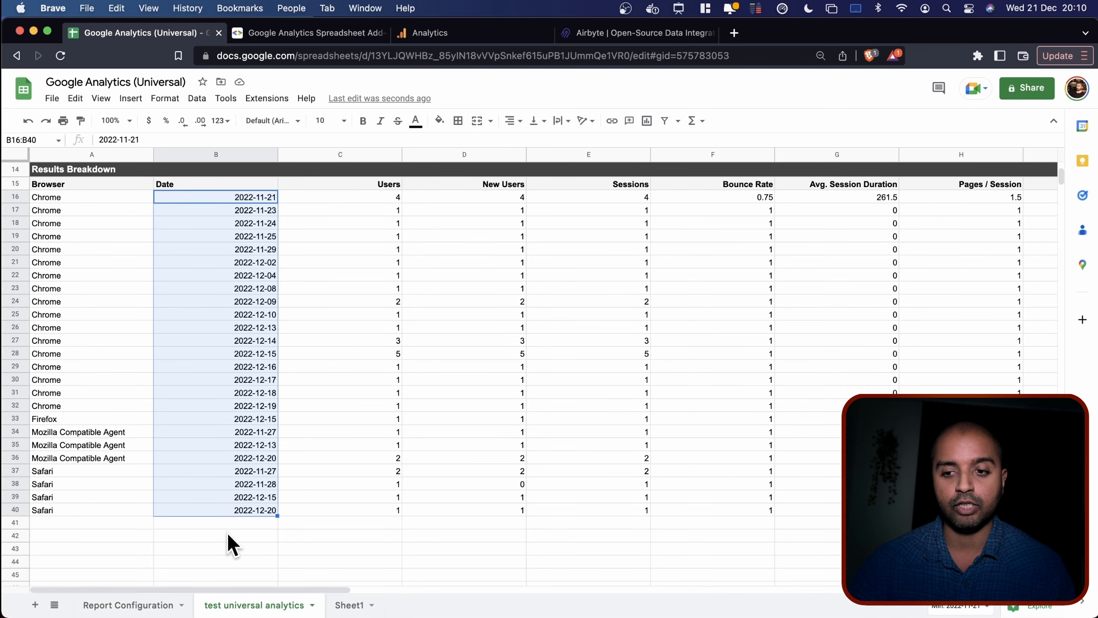
# Scroll the results, then restore Start Date in Report Configuration to 30daysAgo.
pyautogui.scroll(-1, 228, 492)
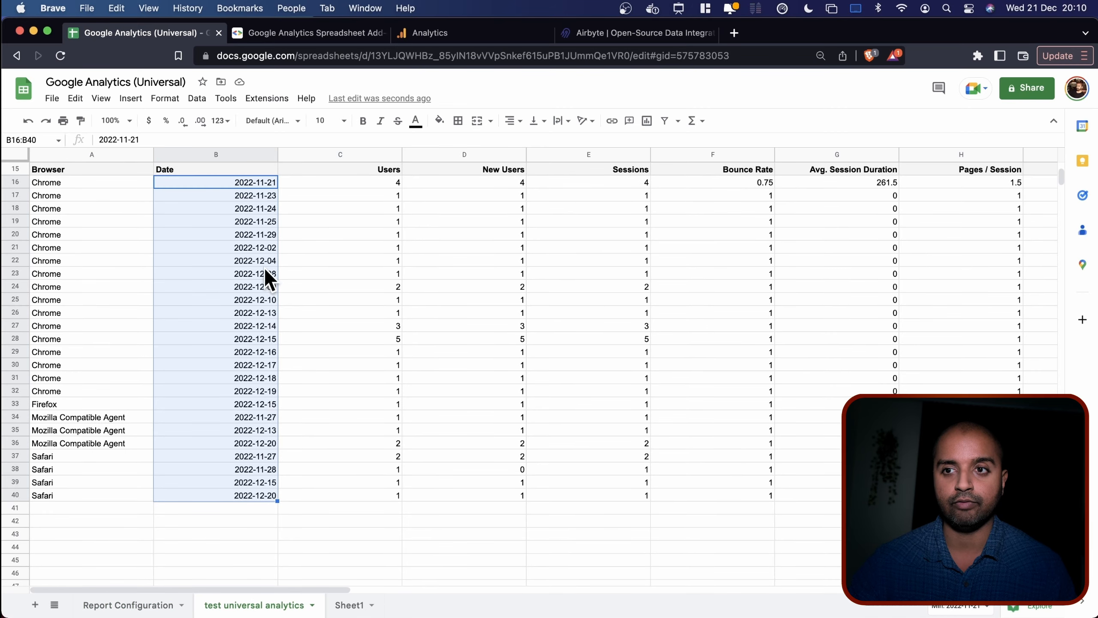
pyautogui.scroll(-2, 245, 383)
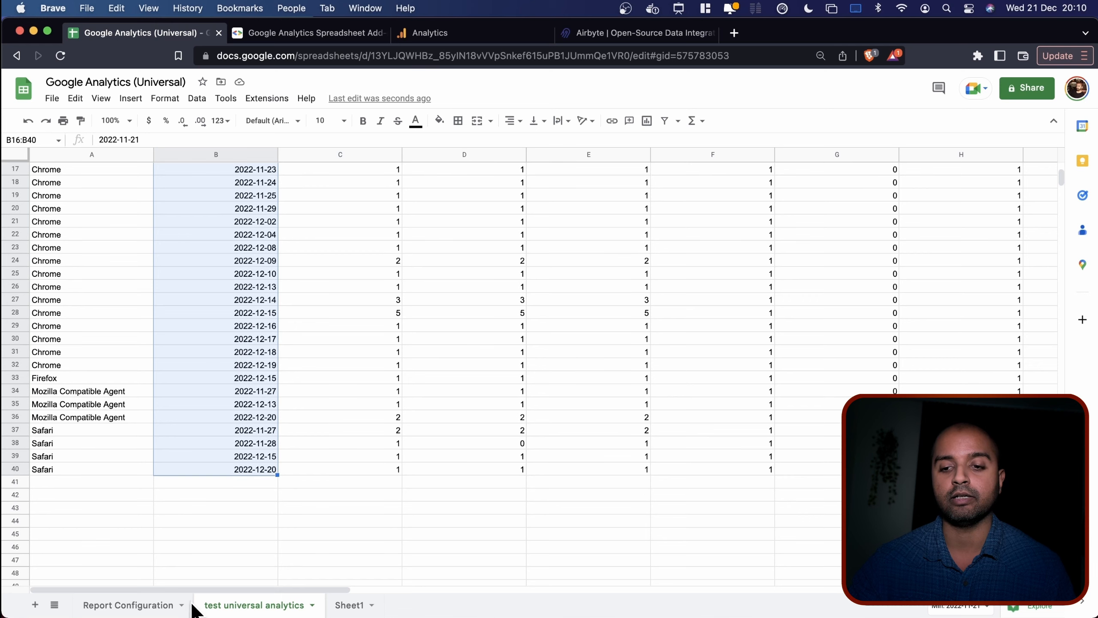
pyautogui.click(130, 605)
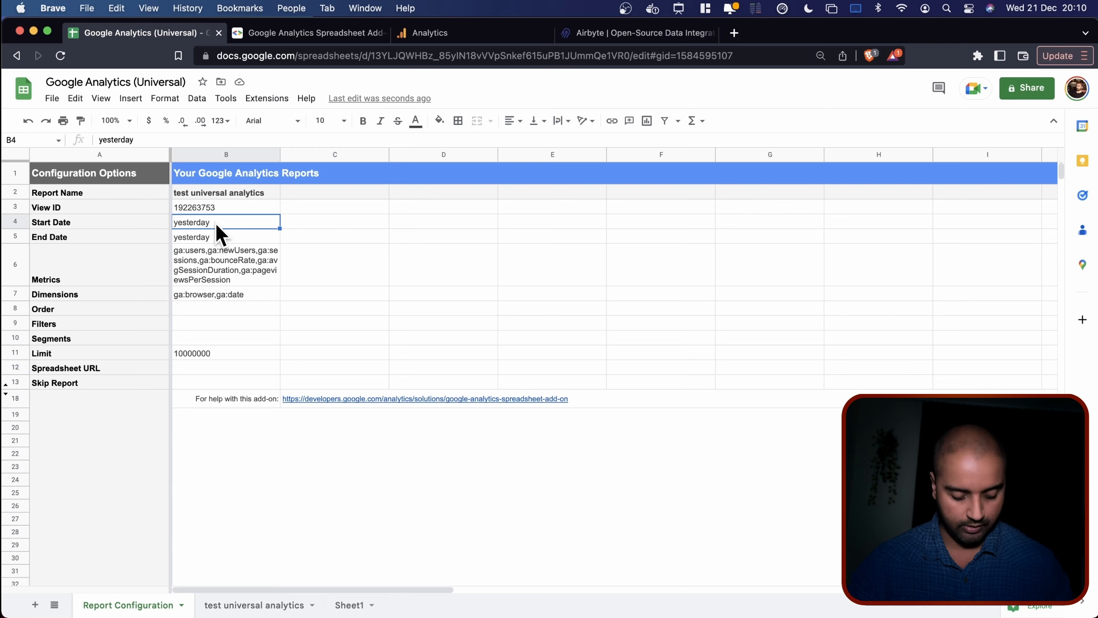
pyautogui.press('super+v')
pyautogui.click(323, 250)
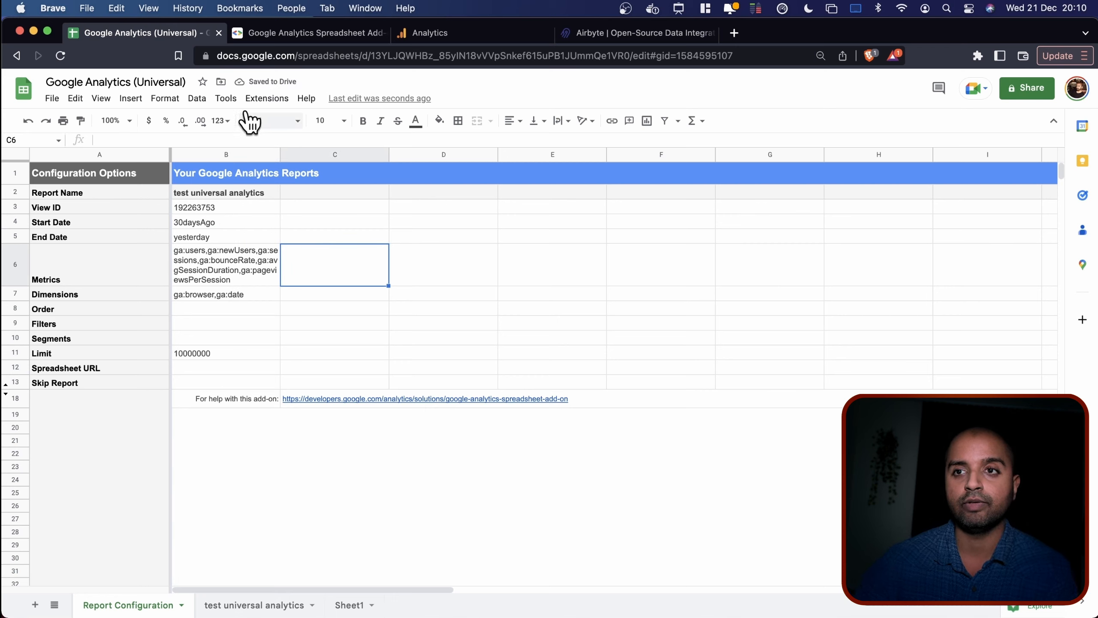
# Start another new Google Analytics report, then view the Analytics All Traffic report.
pyautogui.click(261, 100)
pyautogui.moveTo(320, 248)
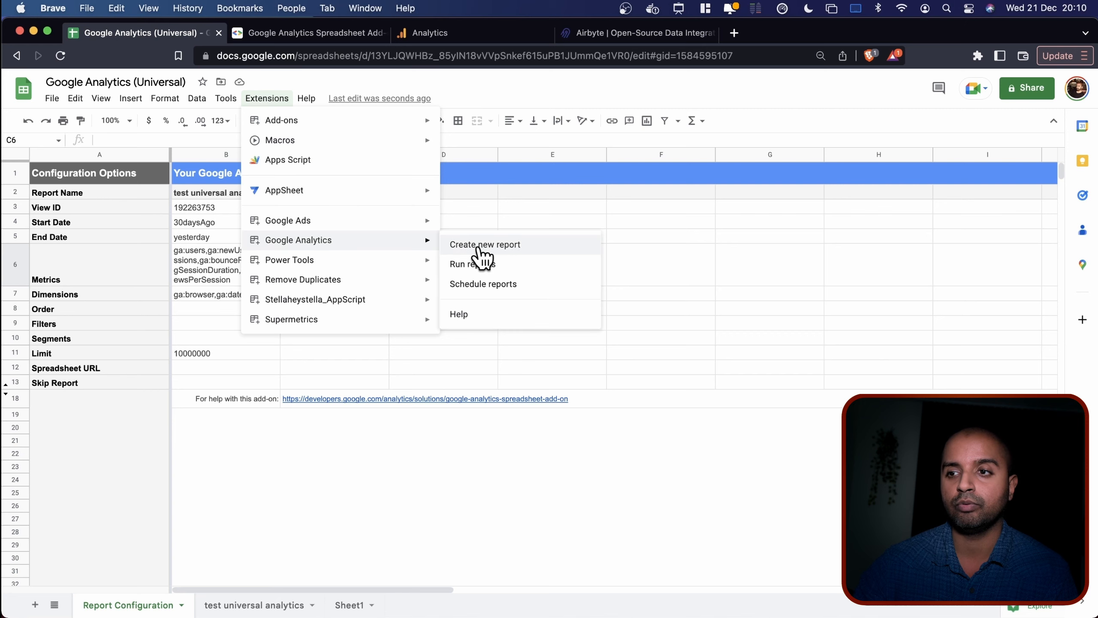
pyautogui.click(480, 244)
pyautogui.click(465, 36)
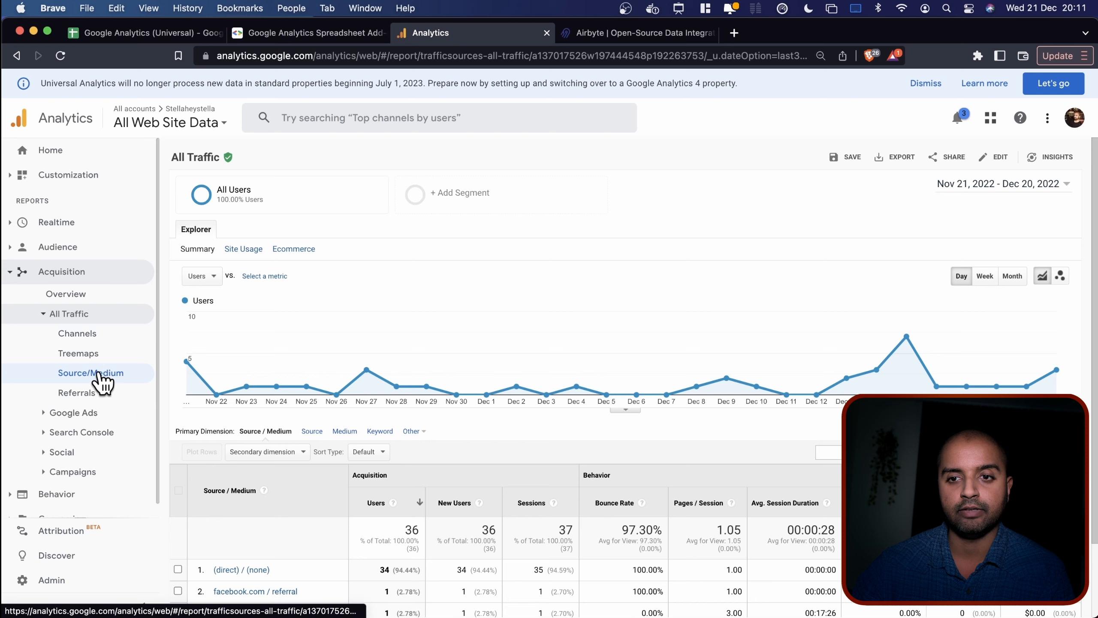
# Scroll through the Source / Medium traffic report, then return to the Sheets new-report form.
pyautogui.scroll(-3, 276, 423)
pyautogui.scroll(-1, 275, 423)
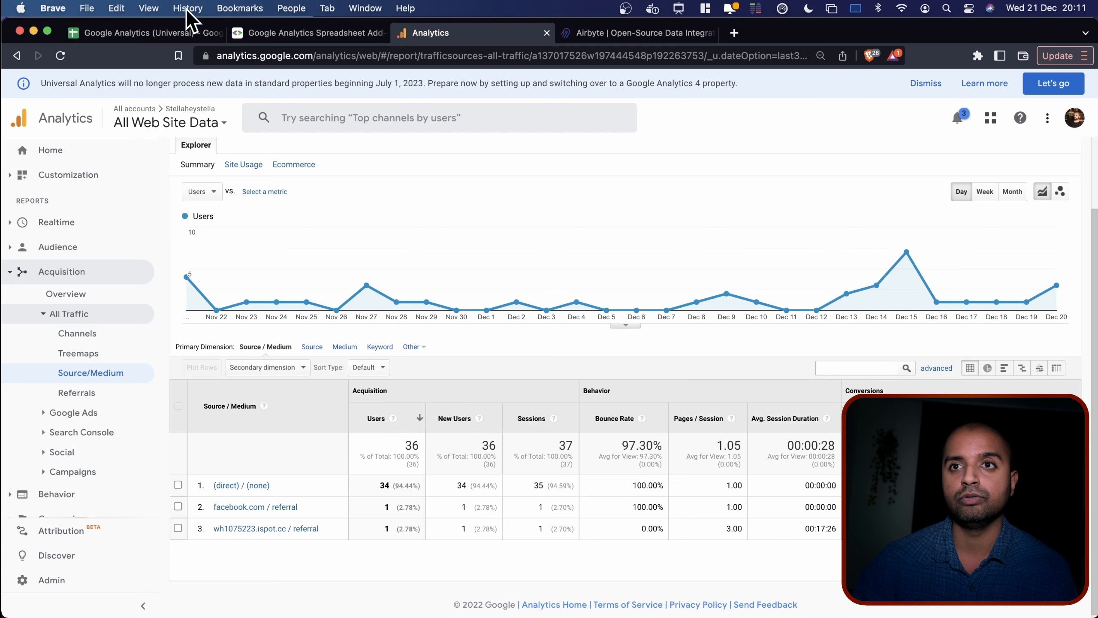
pyautogui.click(181, 34)
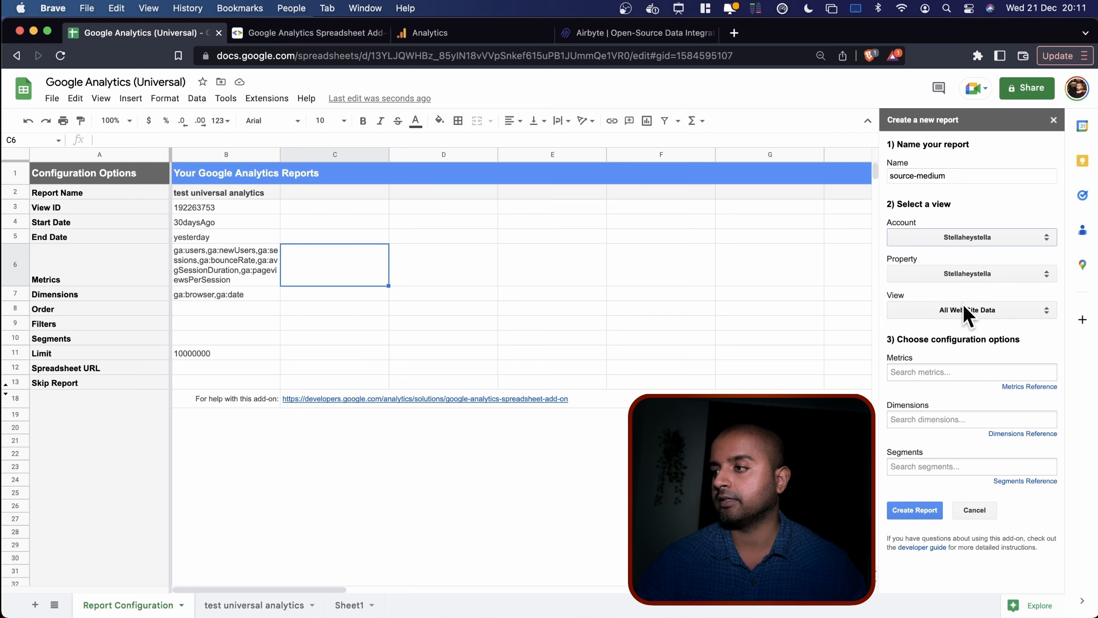
# Add Source / Medium and Date as the source-medium report's dimensions.
pyautogui.click(912, 418)
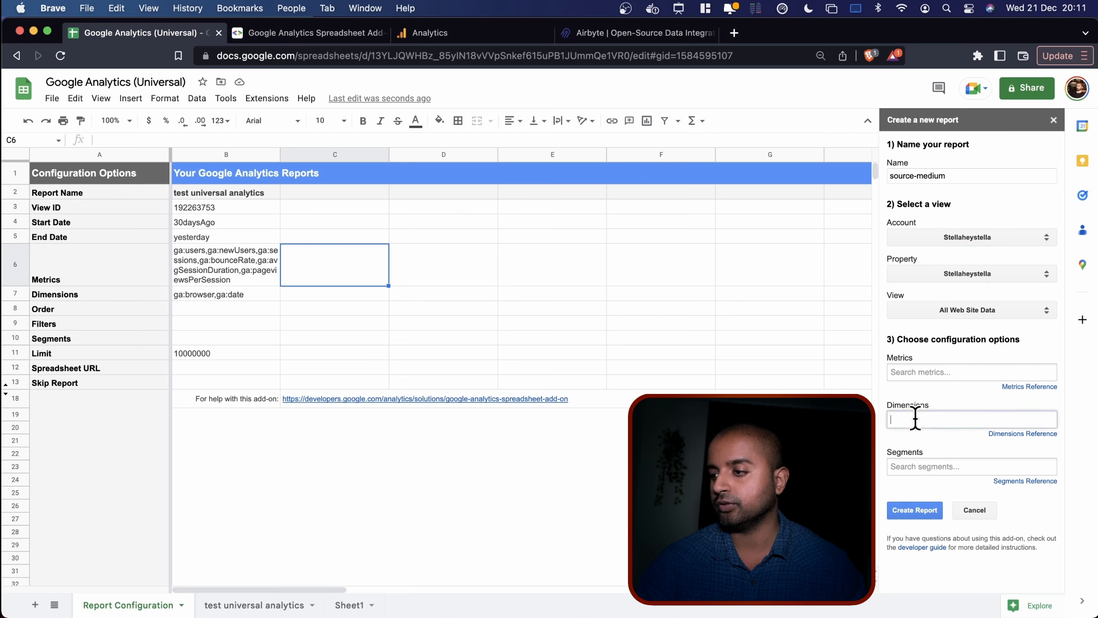
pyautogui.write('sour')
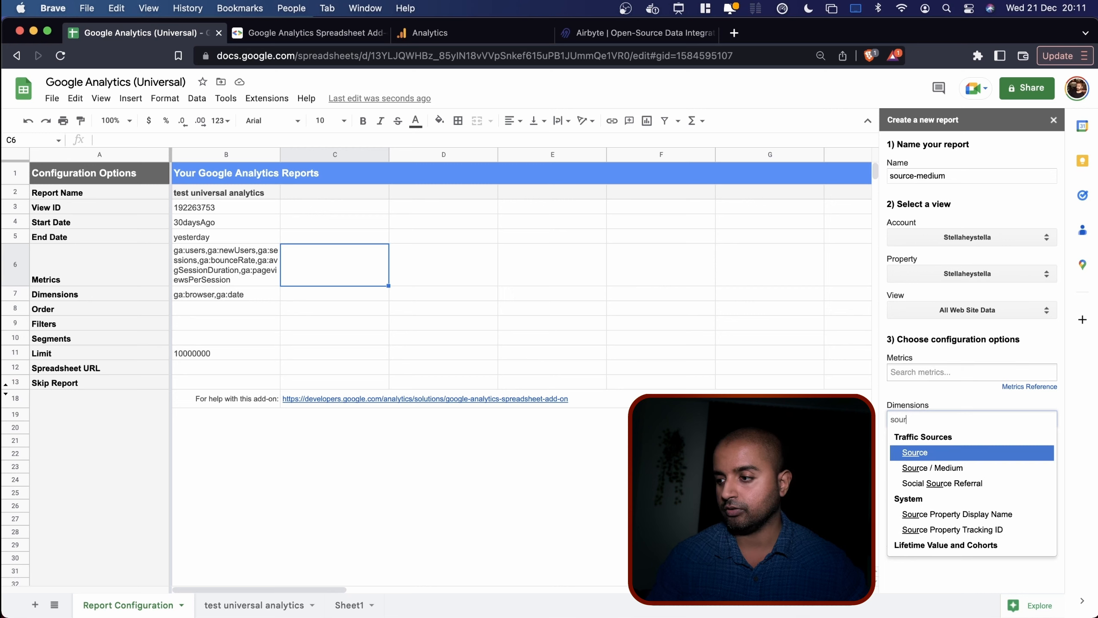
pyautogui.click(925, 468)
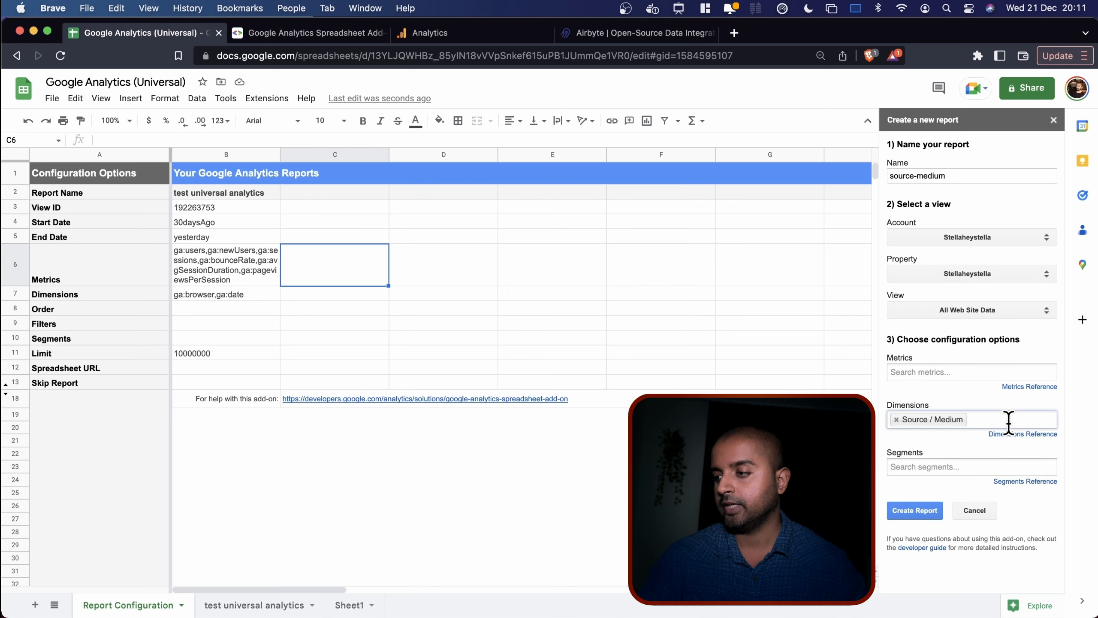
pyautogui.write('date')
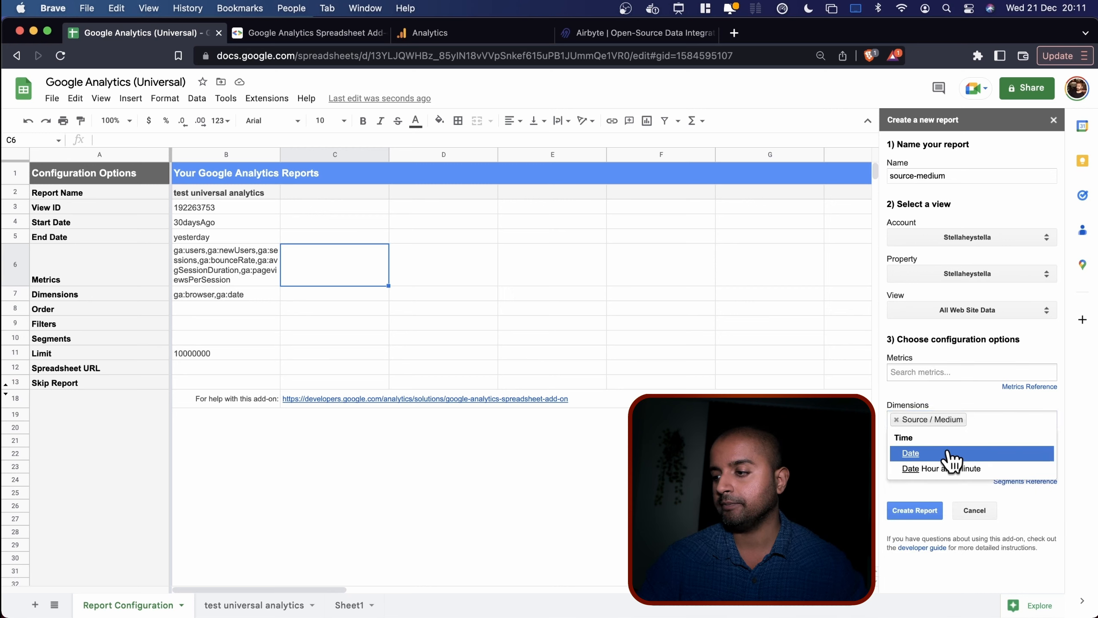
pyautogui.click(949, 453)
# Recheck the Analytics traffic report, browse the metrics list without choosing one, and create the report.
pyautogui.click(428, 34)
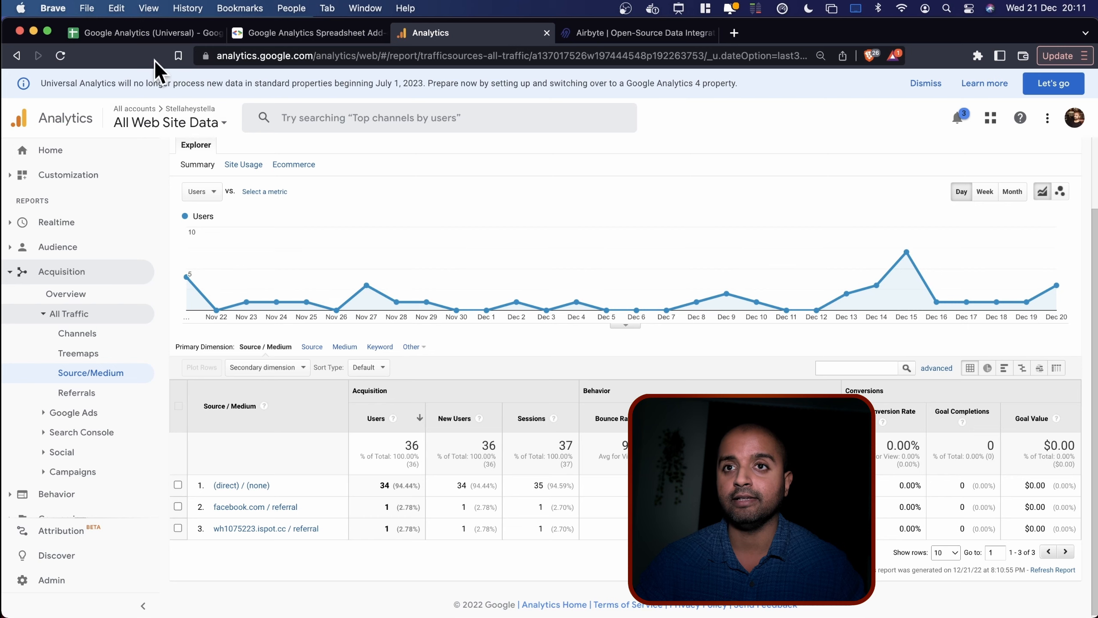
pyautogui.click(146, 34)
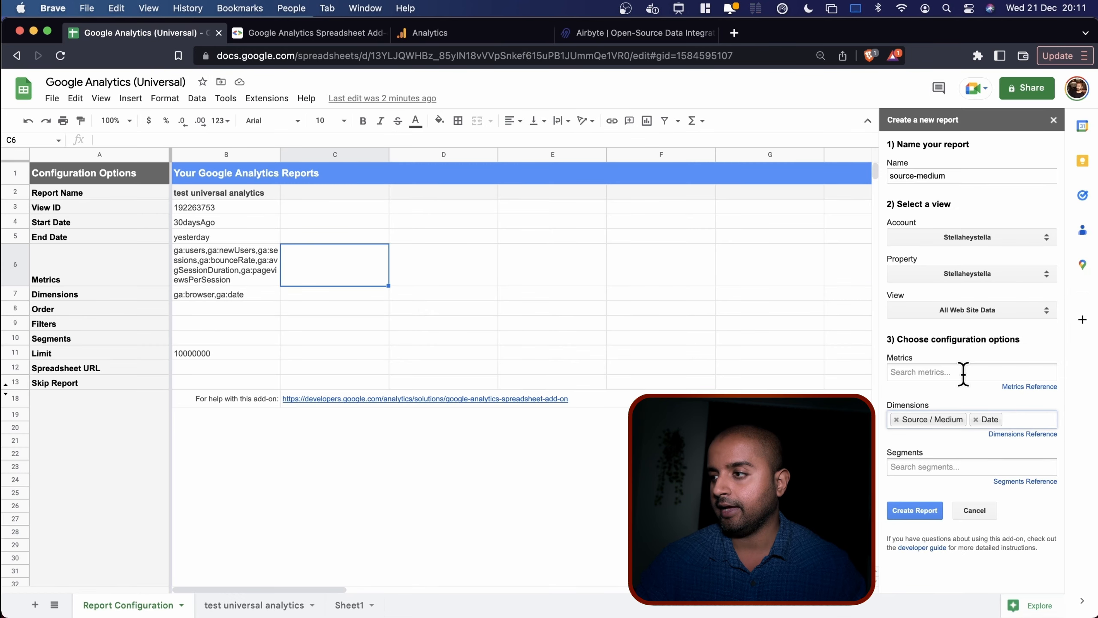
pyautogui.click(940, 372)
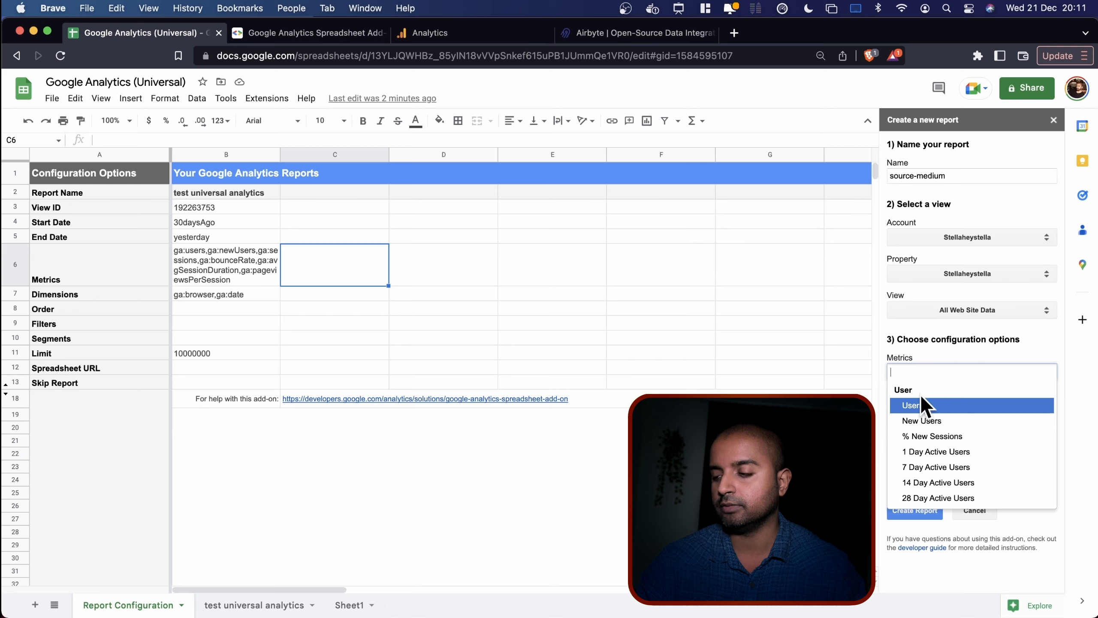
pyautogui.click(941, 347)
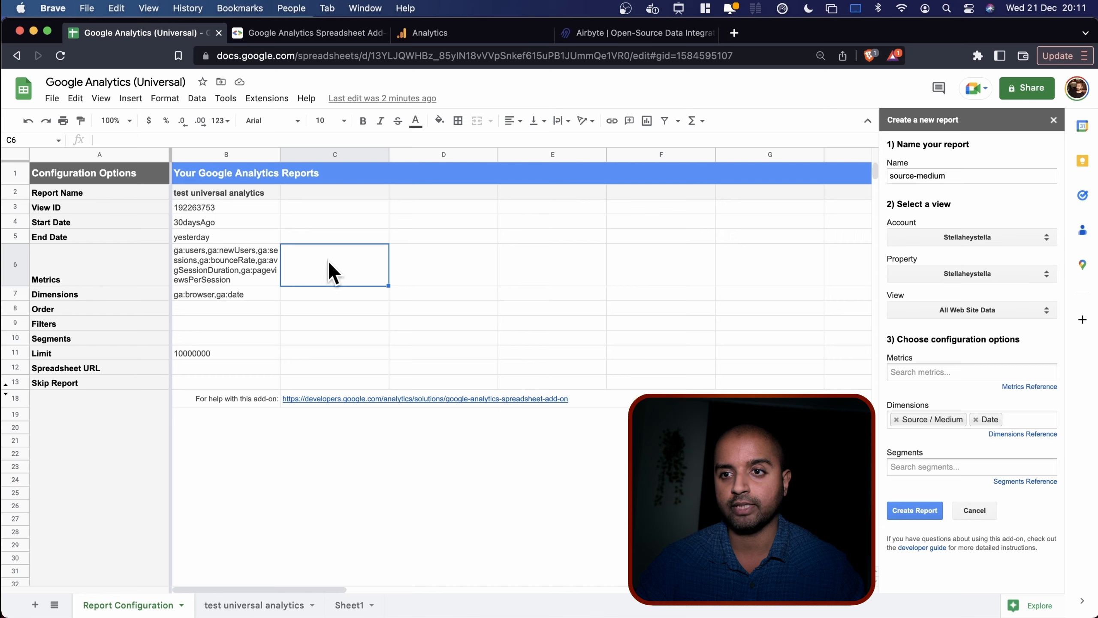
pyautogui.click(923, 512)
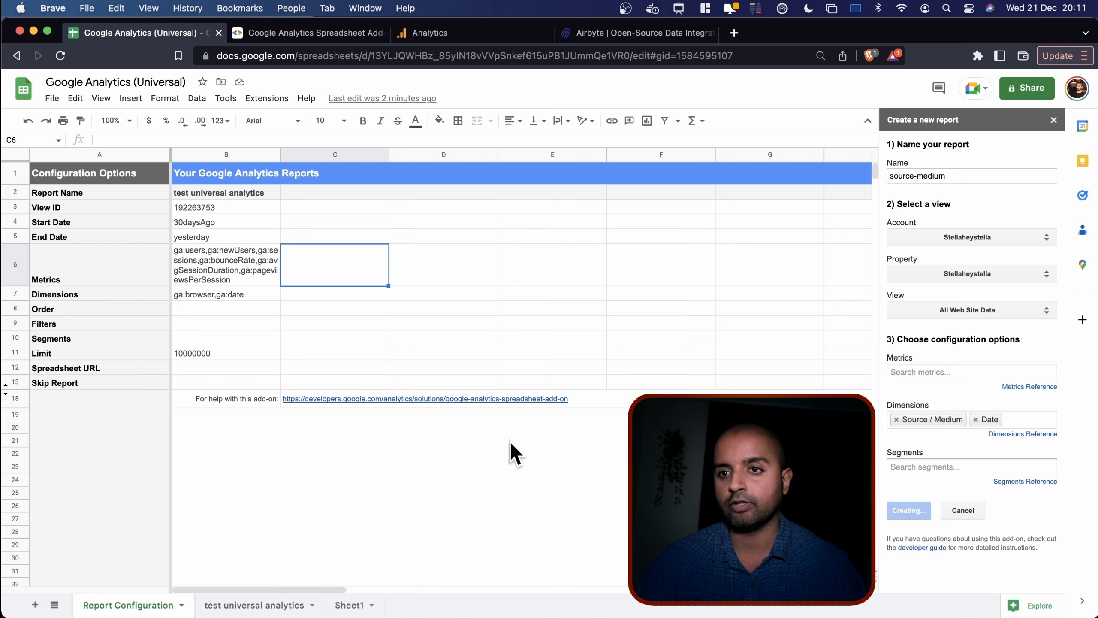
# Copy the first report's metrics from B6 into the source-medium cell C6.
pyautogui.click(223, 264)
pyautogui.press('super+c')
pyautogui.click(374, 276)
pyautogui.press('super+v')
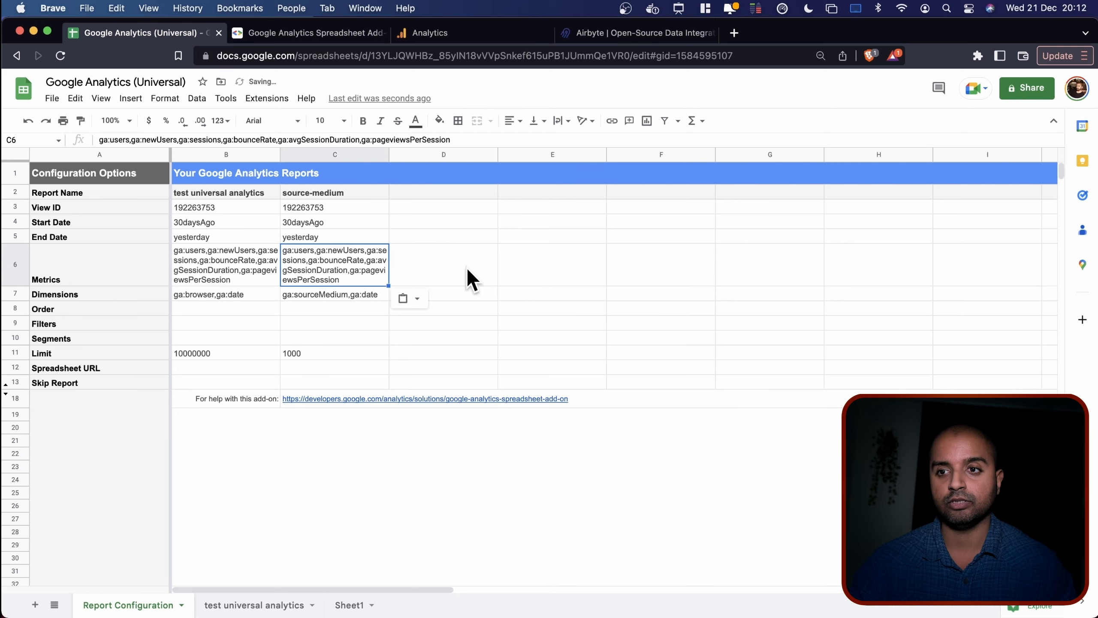
pyautogui.click(467, 266)
# Review the new report's metrics, dimensions and start and end dates, then open the Extensions menu.
pyautogui.click(326, 258)
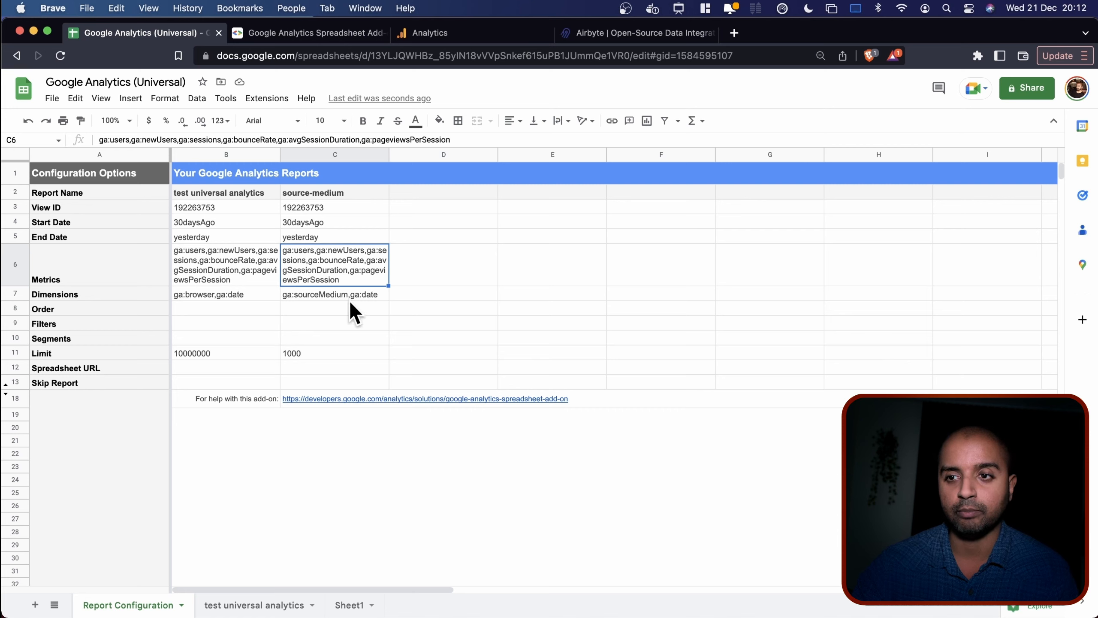
pyautogui.click(311, 294)
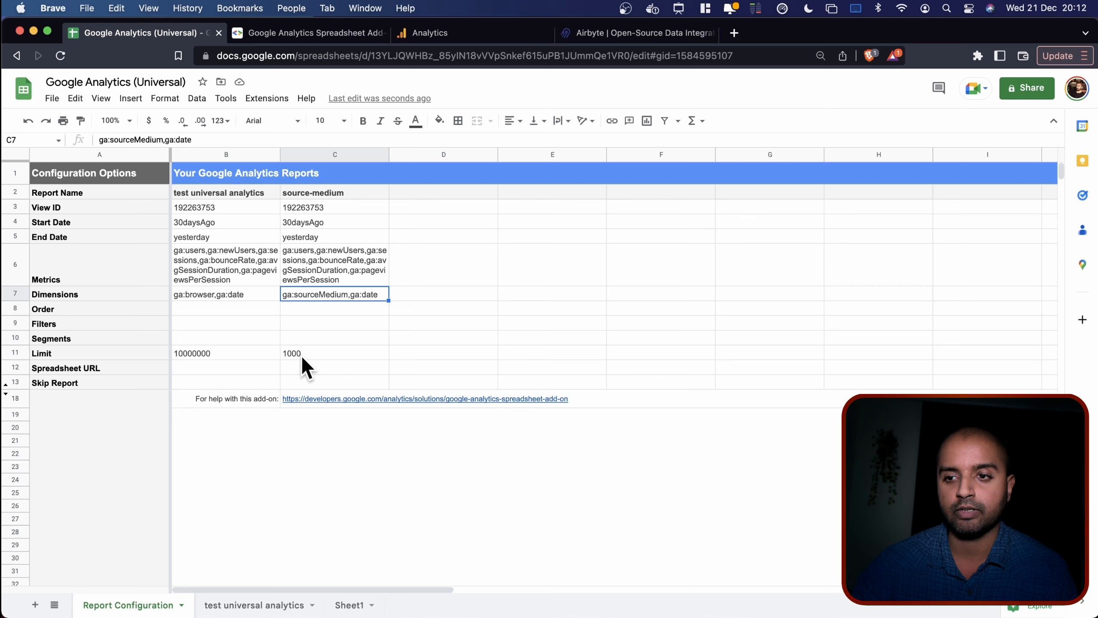
pyautogui.click(319, 223)
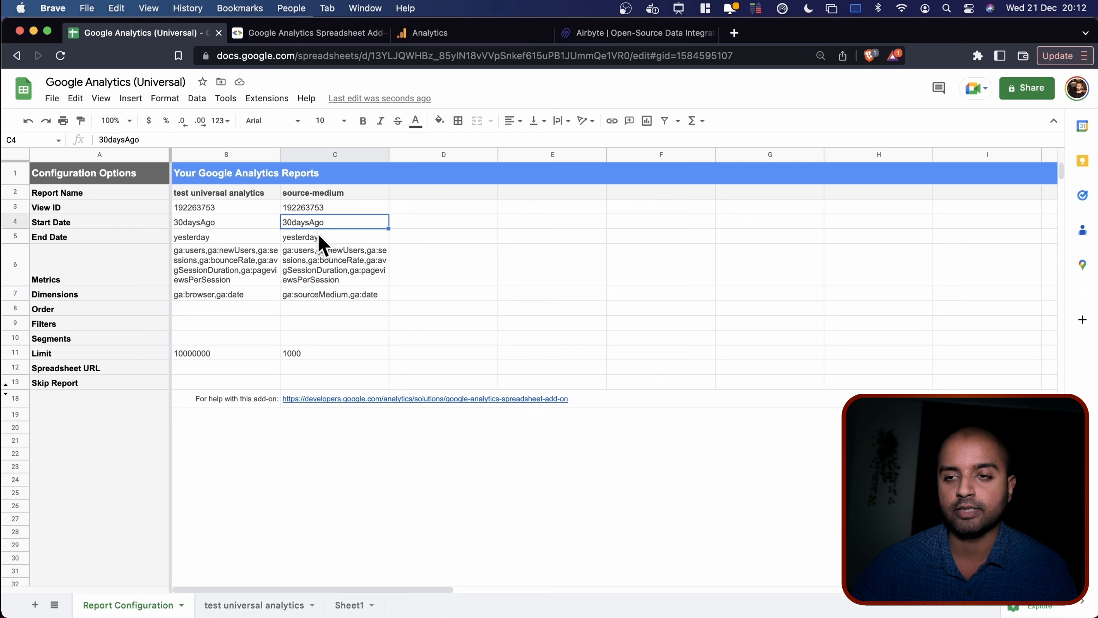
pyautogui.click(321, 239)
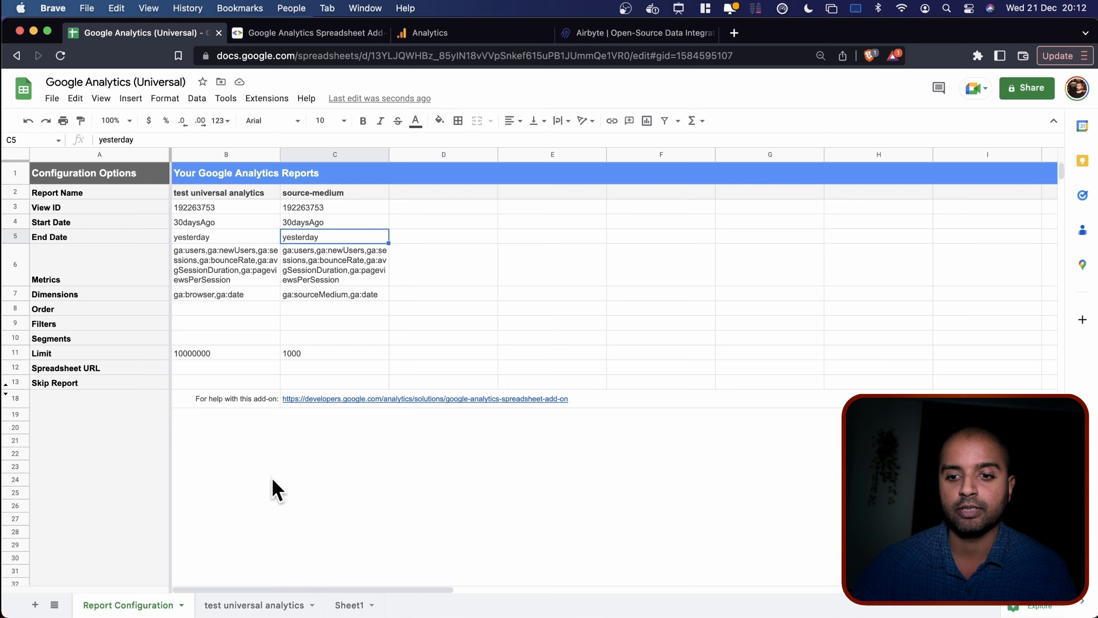
pyautogui.click(266, 98)
# Run all configured Google Analytics reports and dismiss the Report Status message.
pyautogui.moveTo(441, 242)
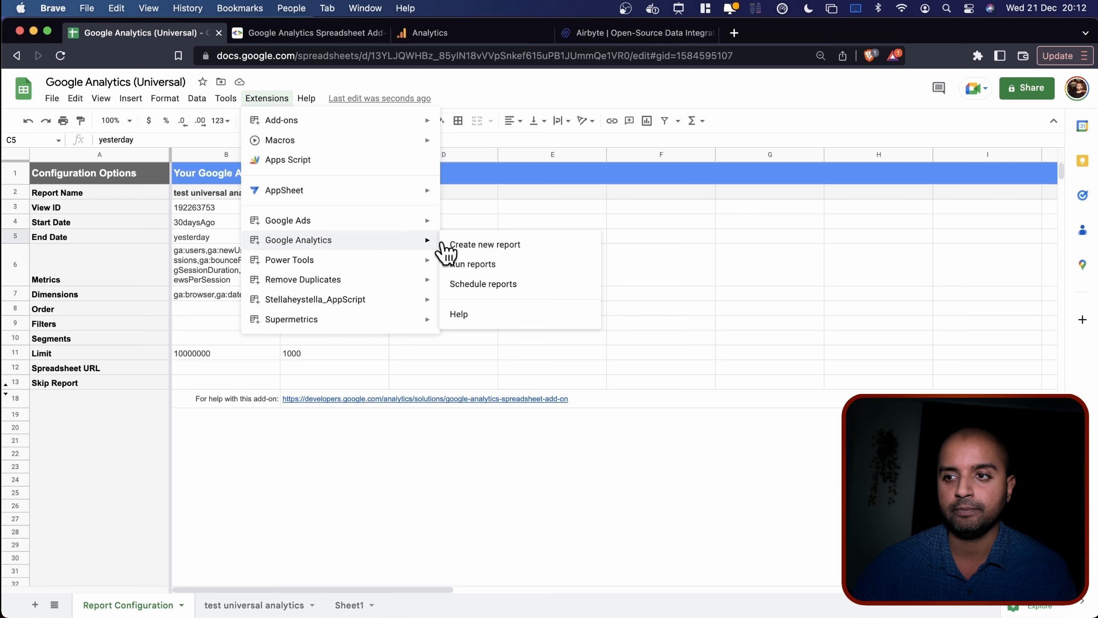
pyautogui.click(493, 268)
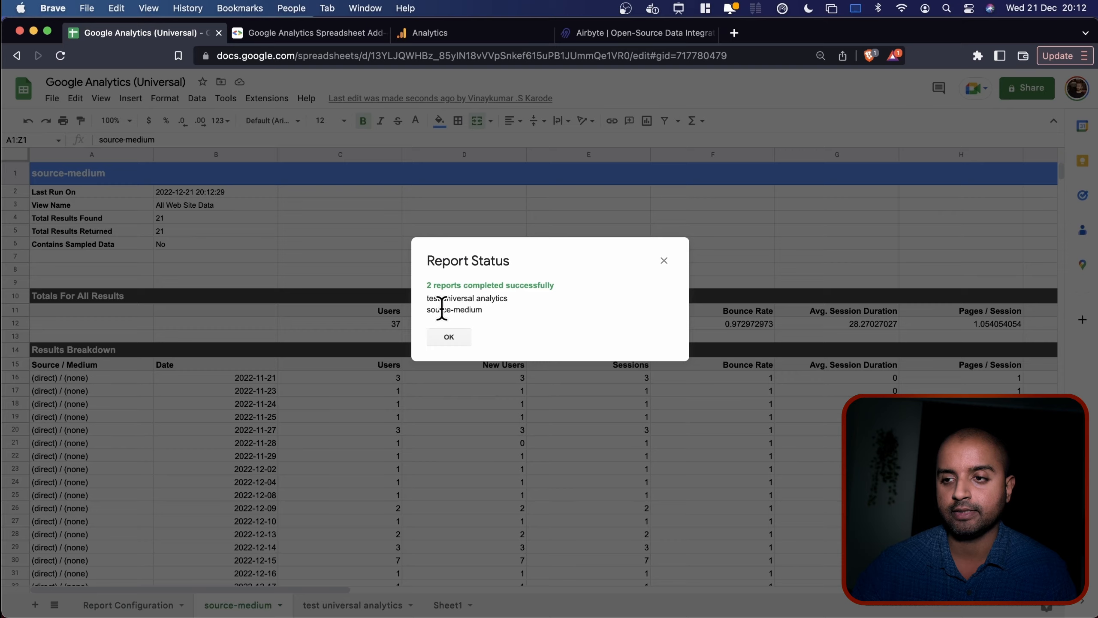
pyautogui.click(448, 337)
pyautogui.scroll(-3, 389, 439)
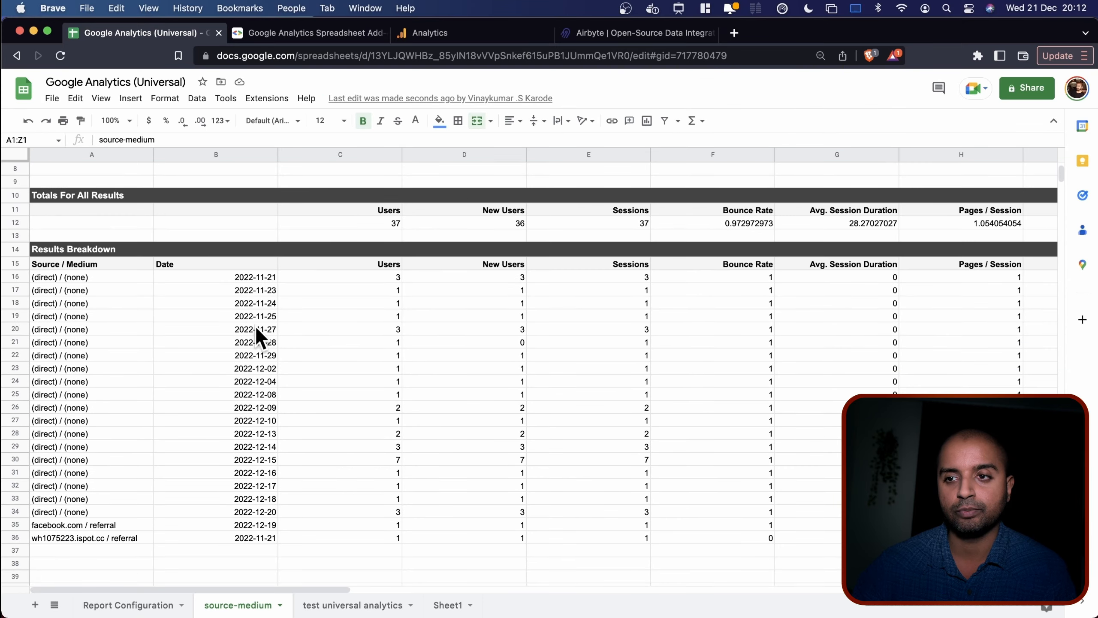
pyautogui.scroll(3, 203, 252)
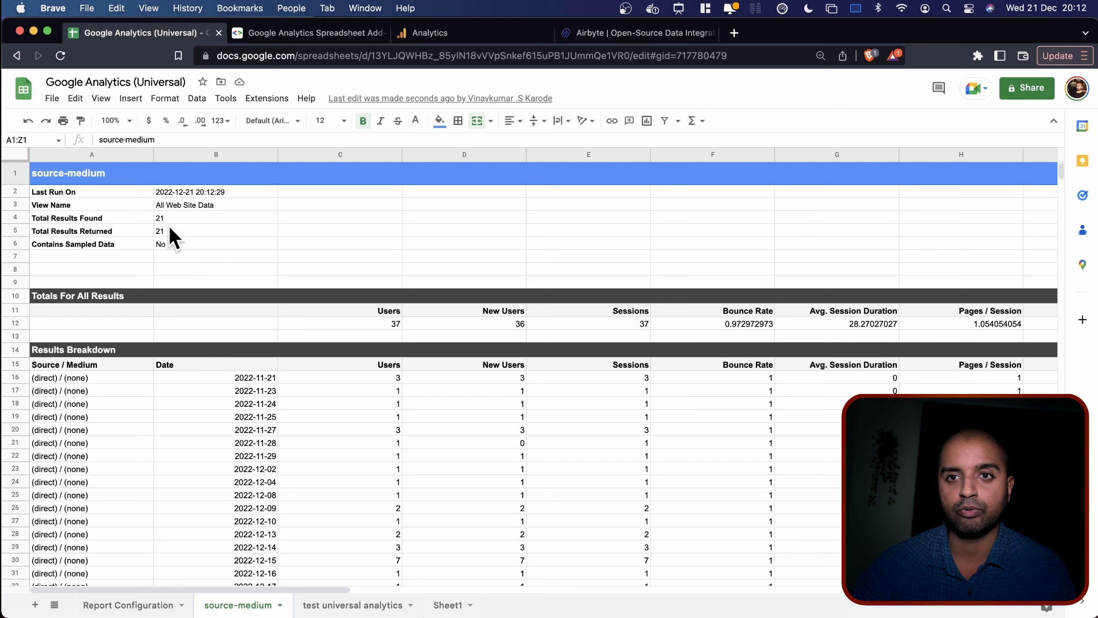
# Check the source-medium sheet's last run and 21 results, review the test universal analytics sheet, and return to Report Configuration.
pyautogui.click(86, 192)
pyautogui.click(207, 194)
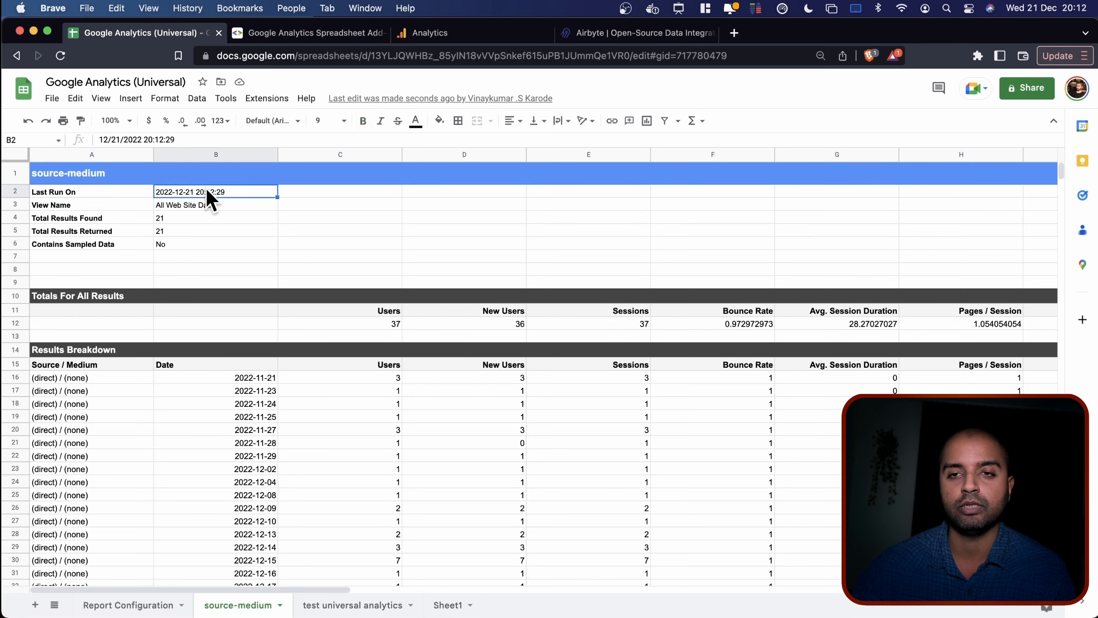
pyautogui.click(191, 216)
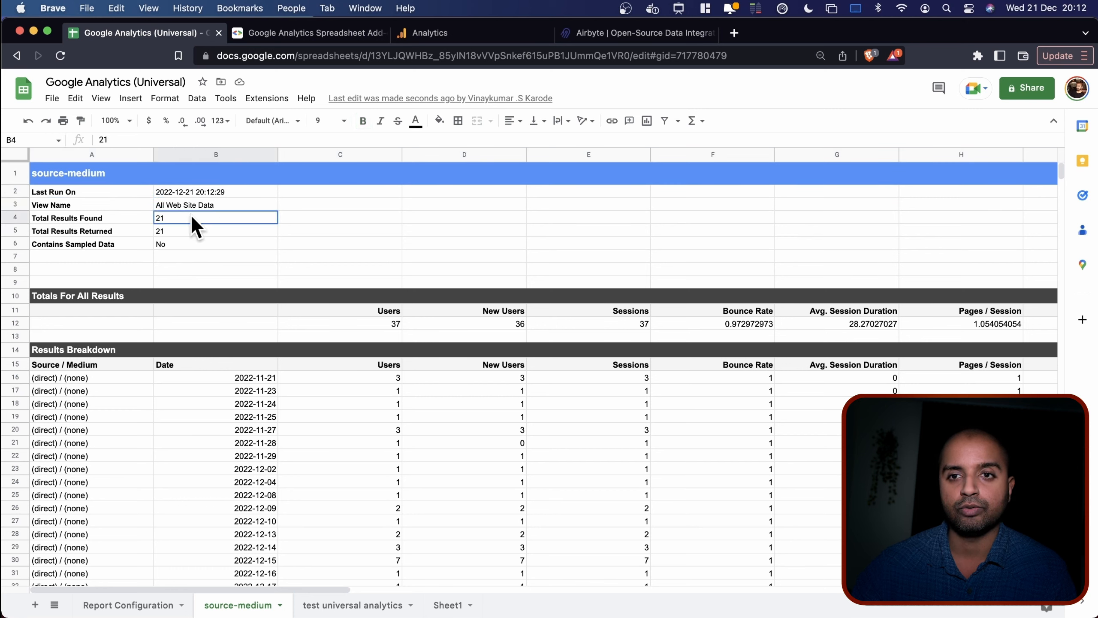
pyautogui.click(339, 604)
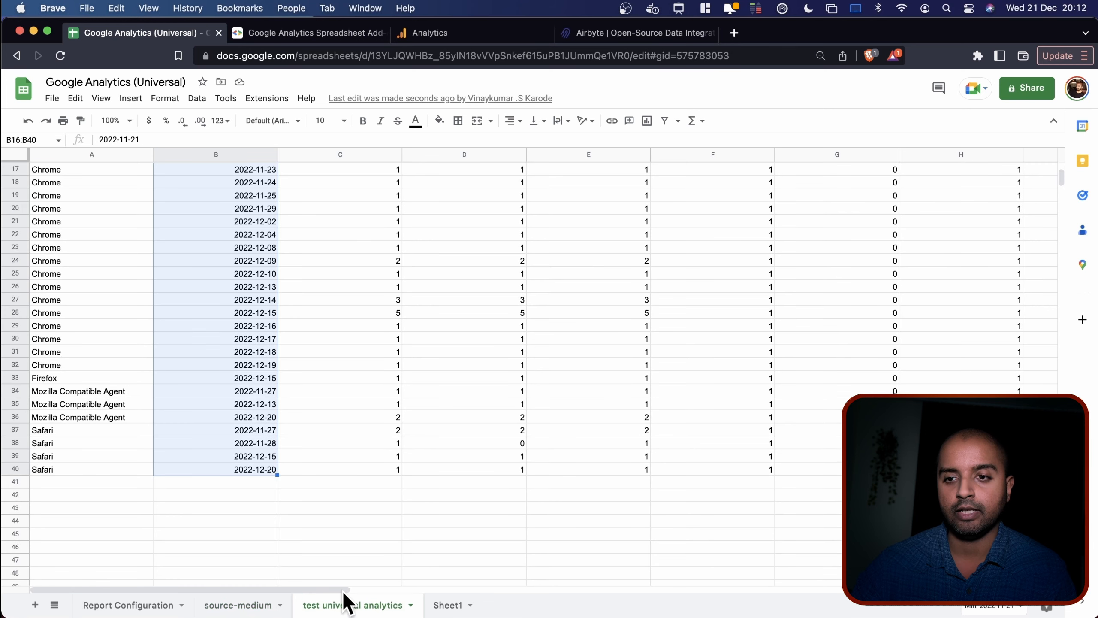
pyautogui.scroll(8, 406, 420)
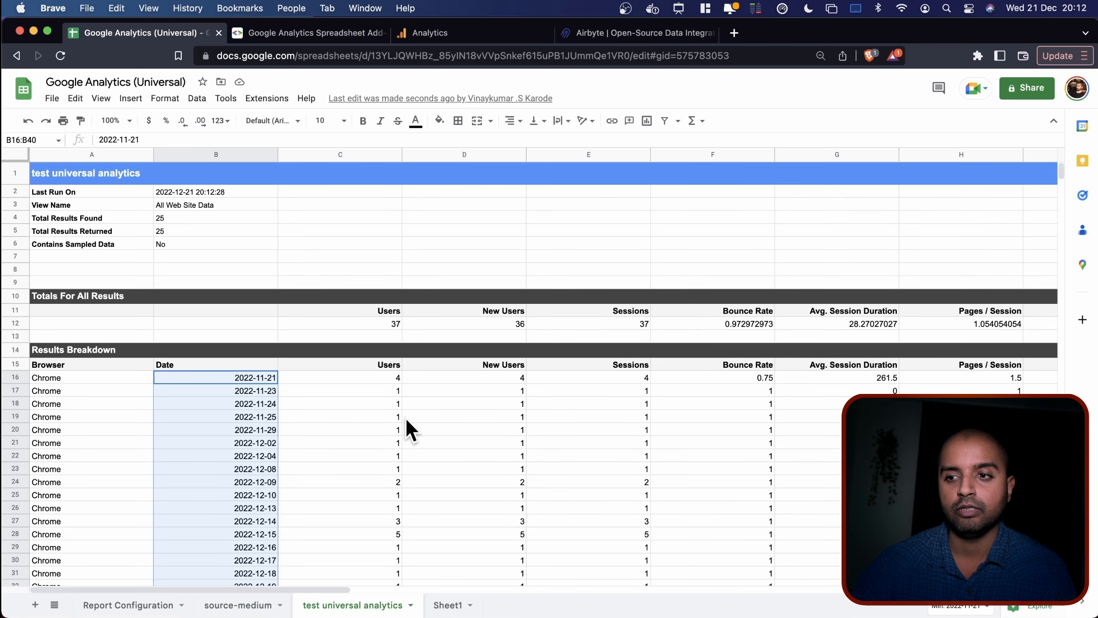
pyautogui.click(217, 192)
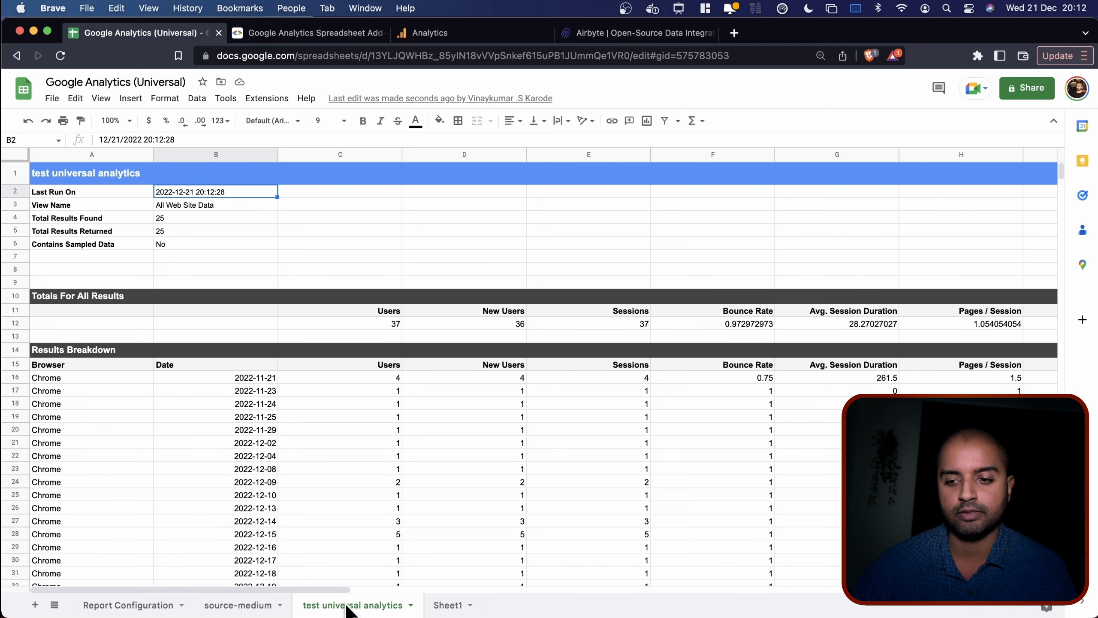
pyautogui.click(123, 607)
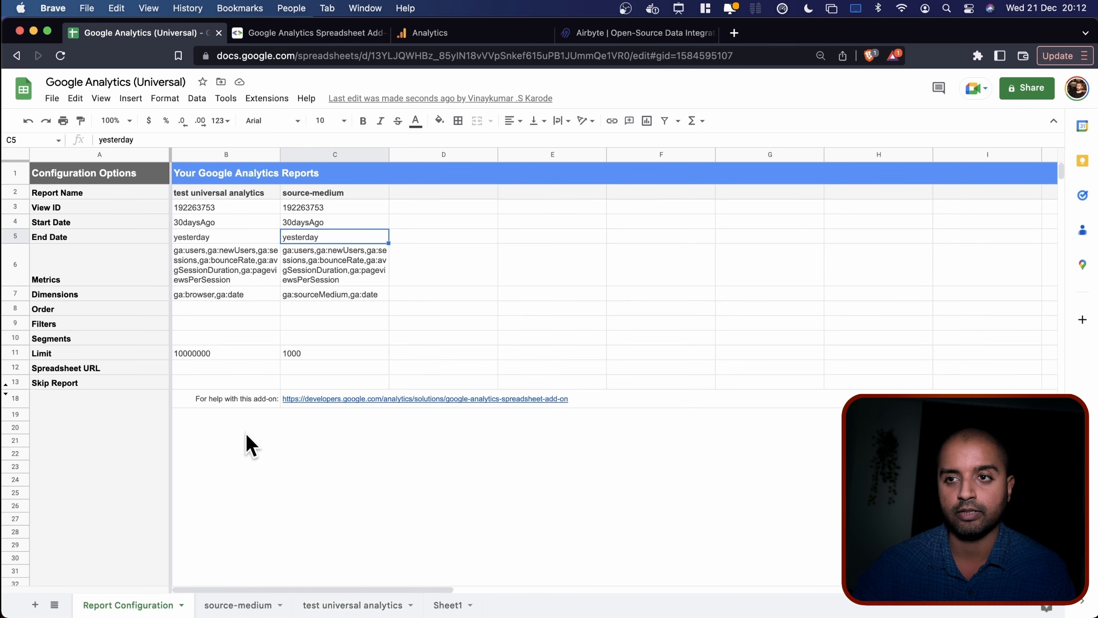
pyautogui.click(237, 607)
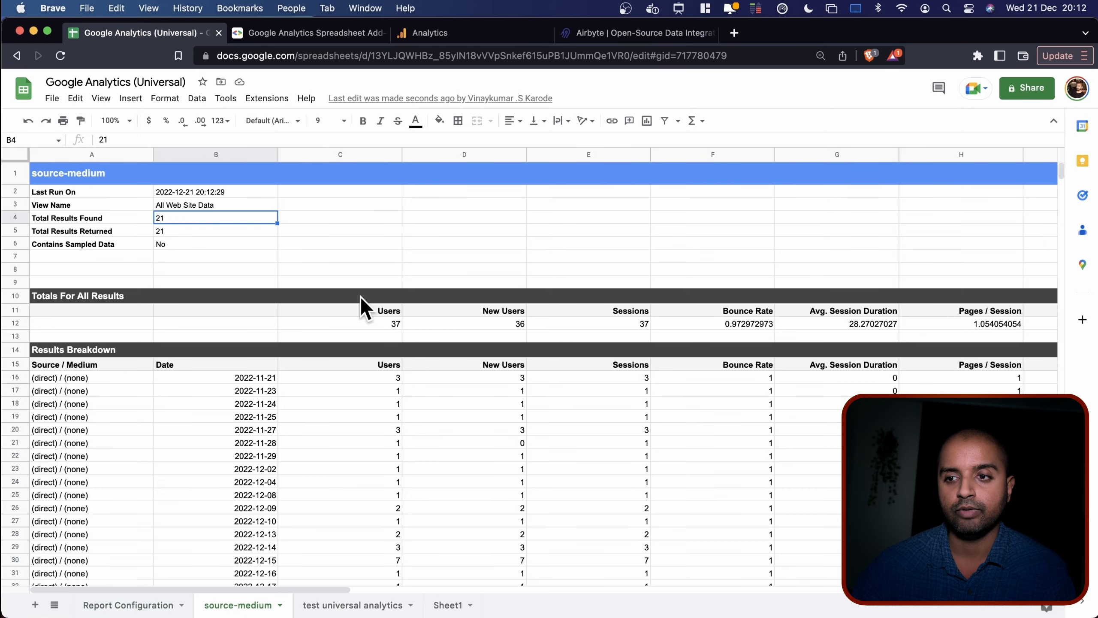
pyautogui.click(145, 608)
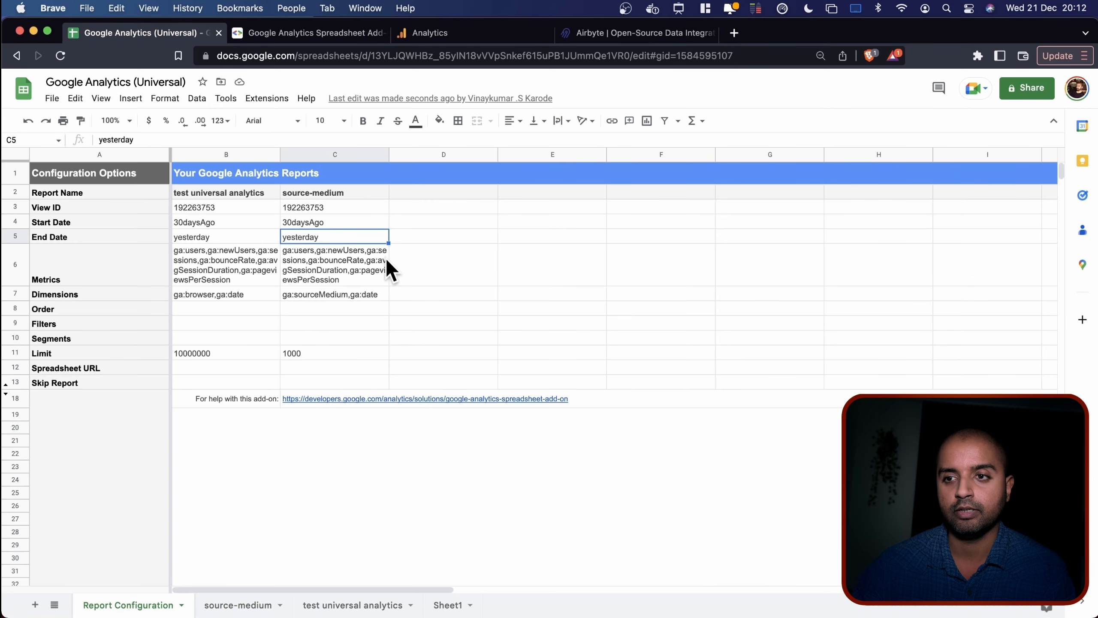
# Select a cell in the source-medium column, then switch to the airbyte.com tab.
pyautogui.click(331, 264)
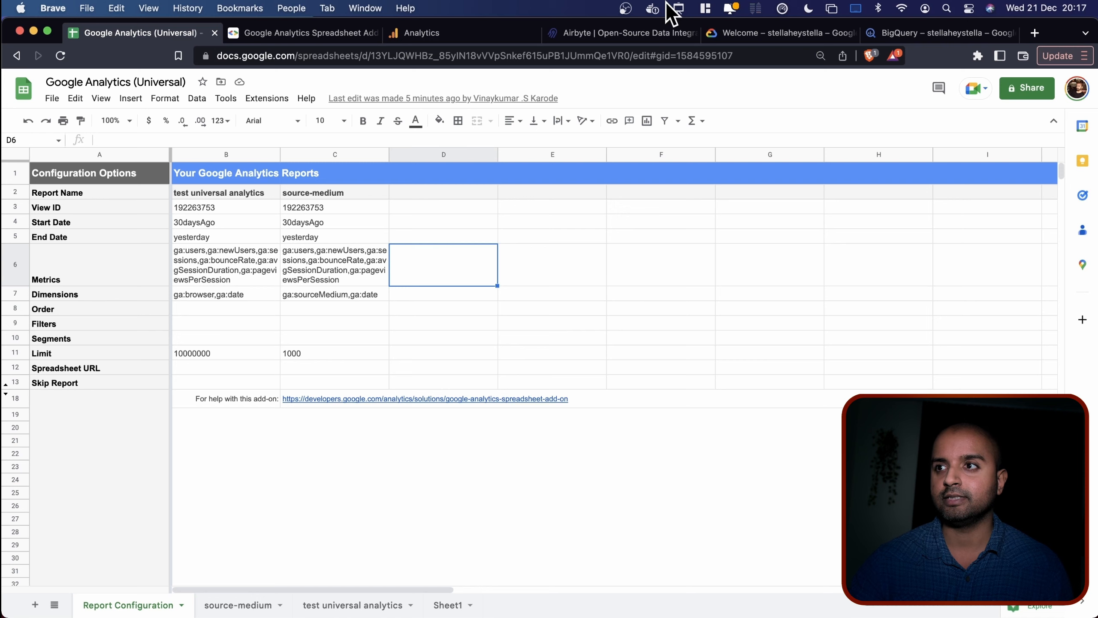
pyautogui.click(605, 33)
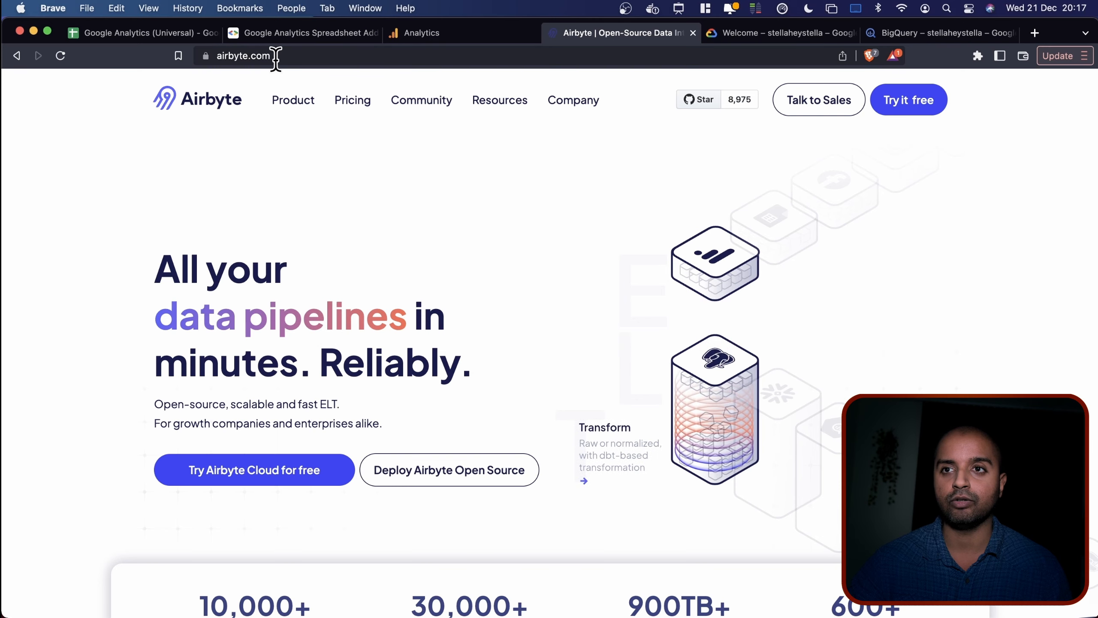
# Scroll the Deploy Airbyte quick-start page and look over its three deploy commands.
pyautogui.scroll(-4, 52, 324)
pyautogui.scroll(-10, 50, 330)
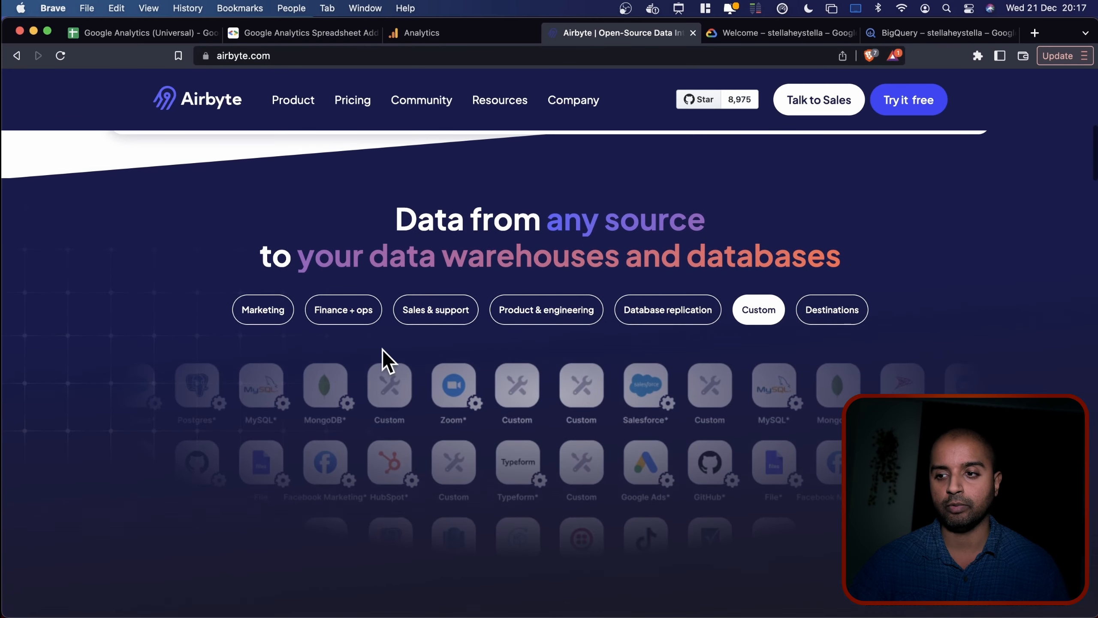
pyautogui.scroll(-20, 453, 396)
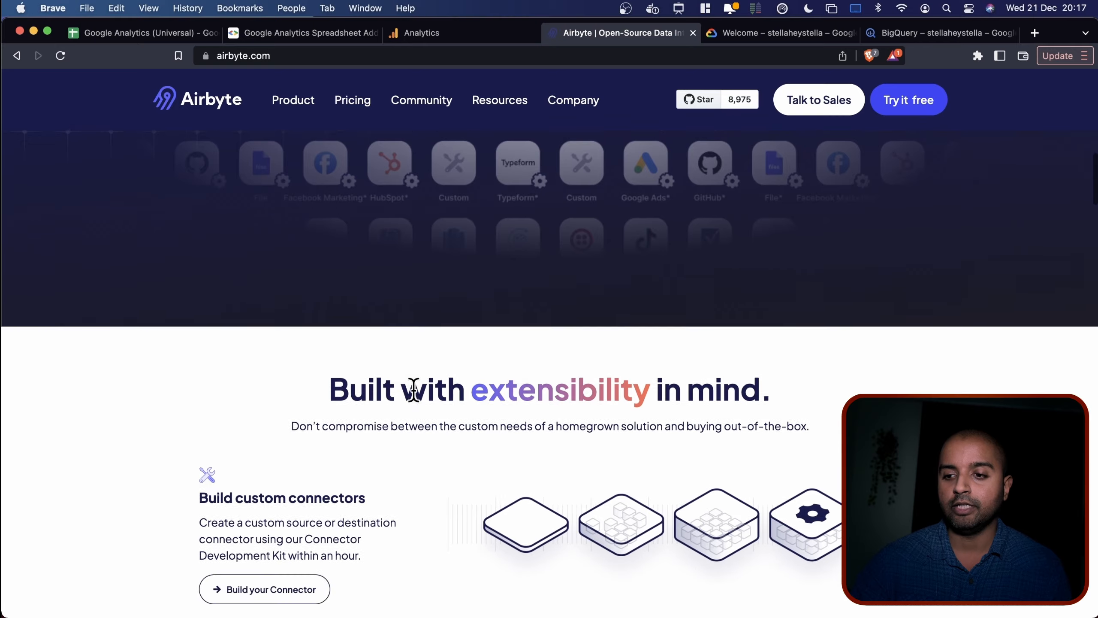
pyautogui.scroll(-5, 113, 338)
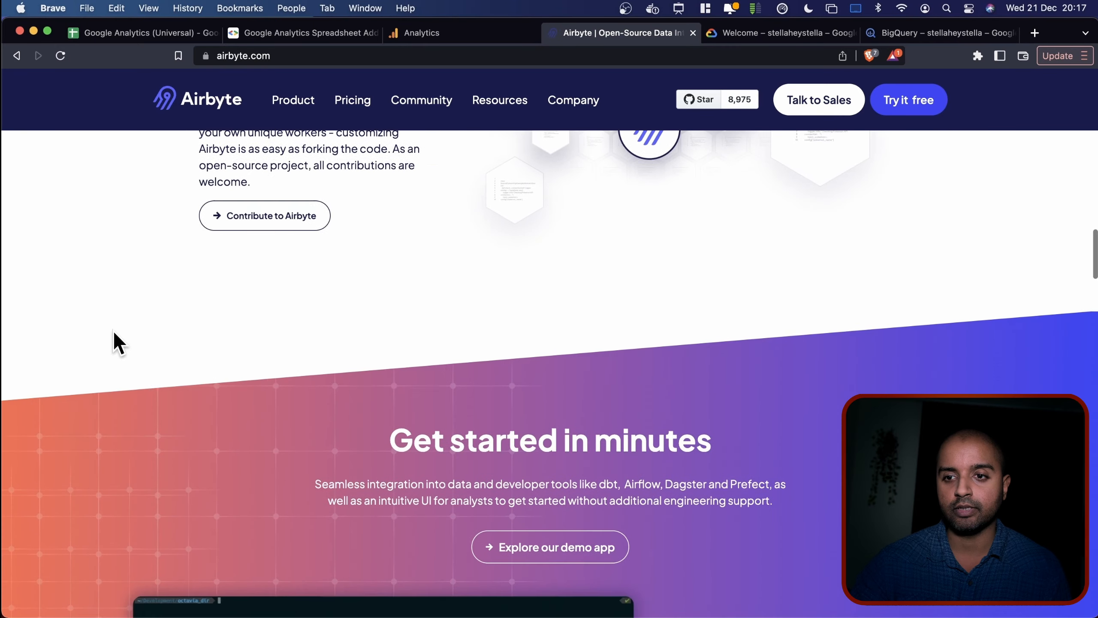
pyautogui.scroll(20, 115, 340)
pyautogui.scroll(9, 117, 341)
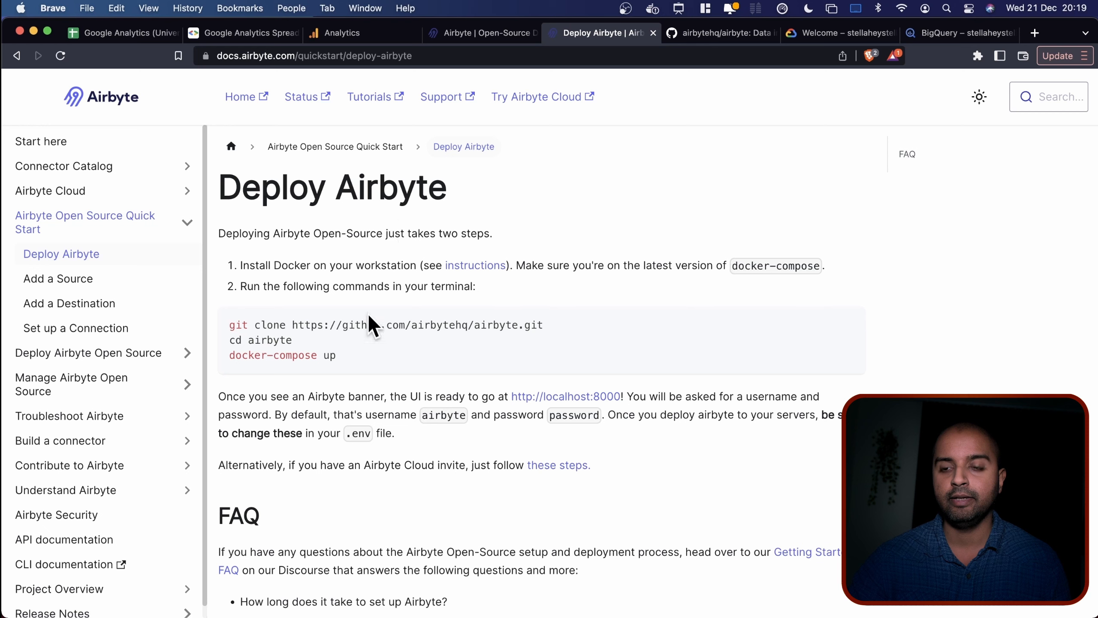
pyautogui.moveTo(228, 323); pyautogui.dragTo(363, 368)
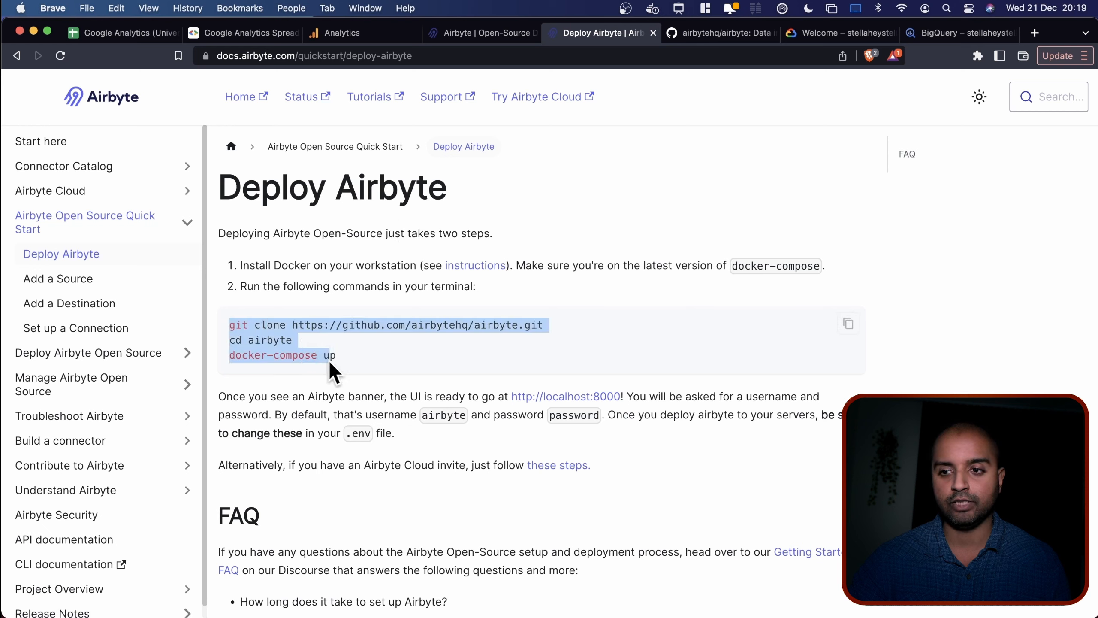
pyautogui.click(359, 360)
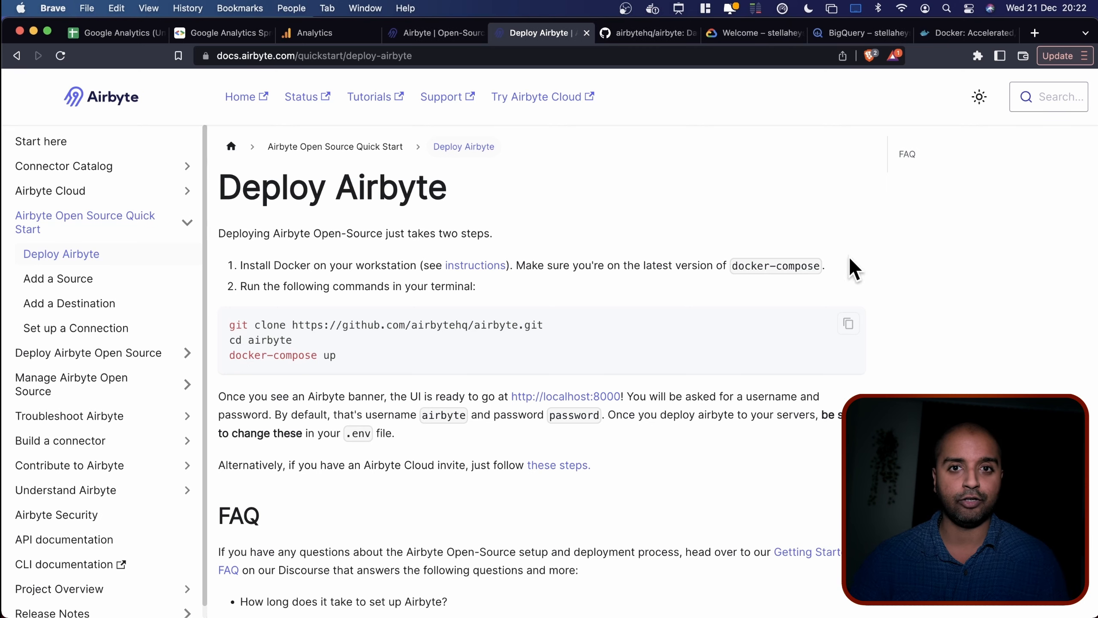
# After checking the Docker website, select the git clone command and go to the airbytehq/airbyte GitHub repo.
pyautogui.click(946, 35)
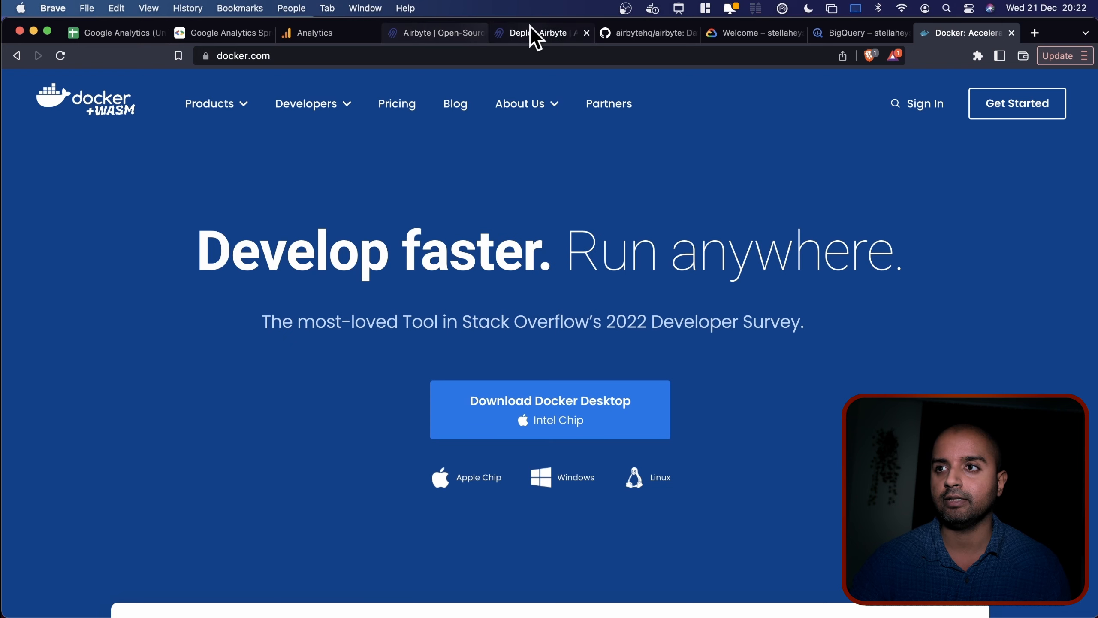
pyautogui.click(535, 38)
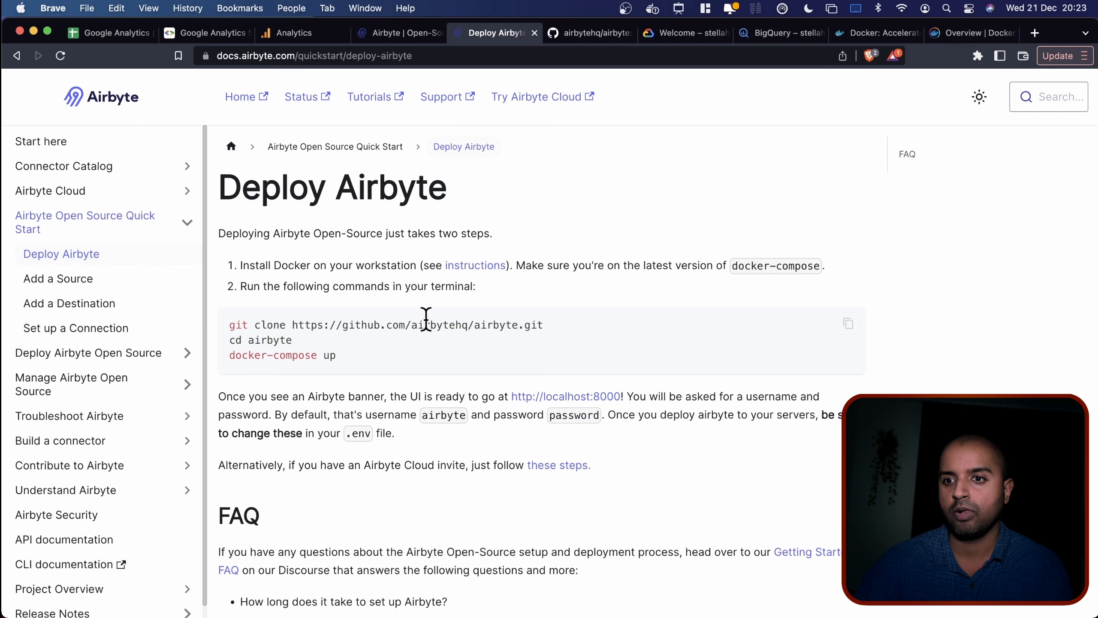
pyautogui.moveTo(546, 325); pyautogui.dragTo(233, 322)
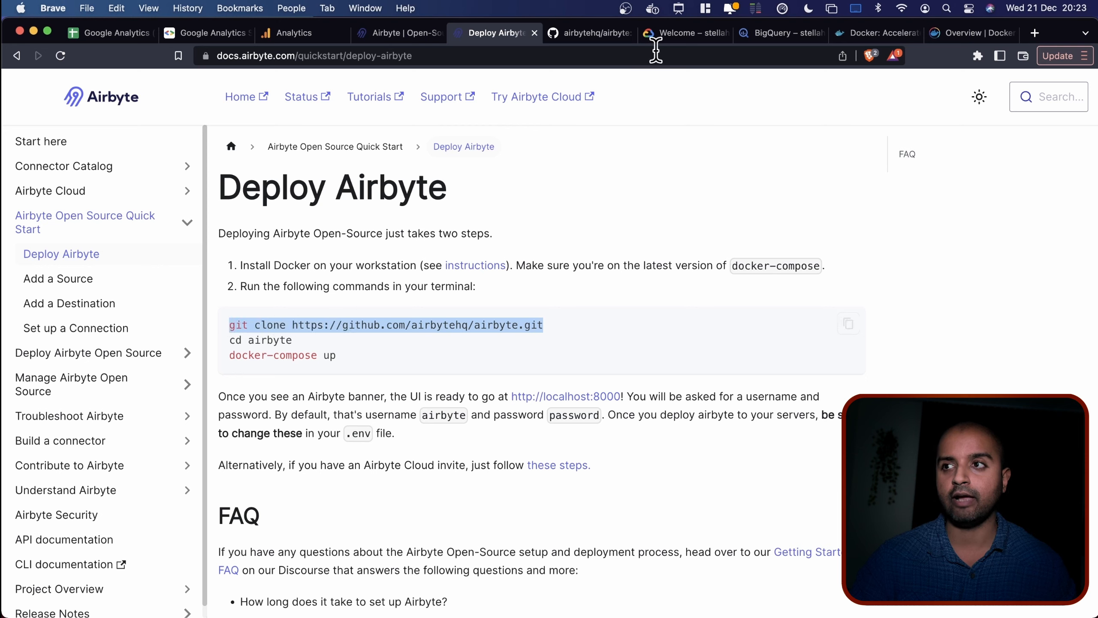
pyautogui.click(597, 34)
pyautogui.scroll(15, 46, 182)
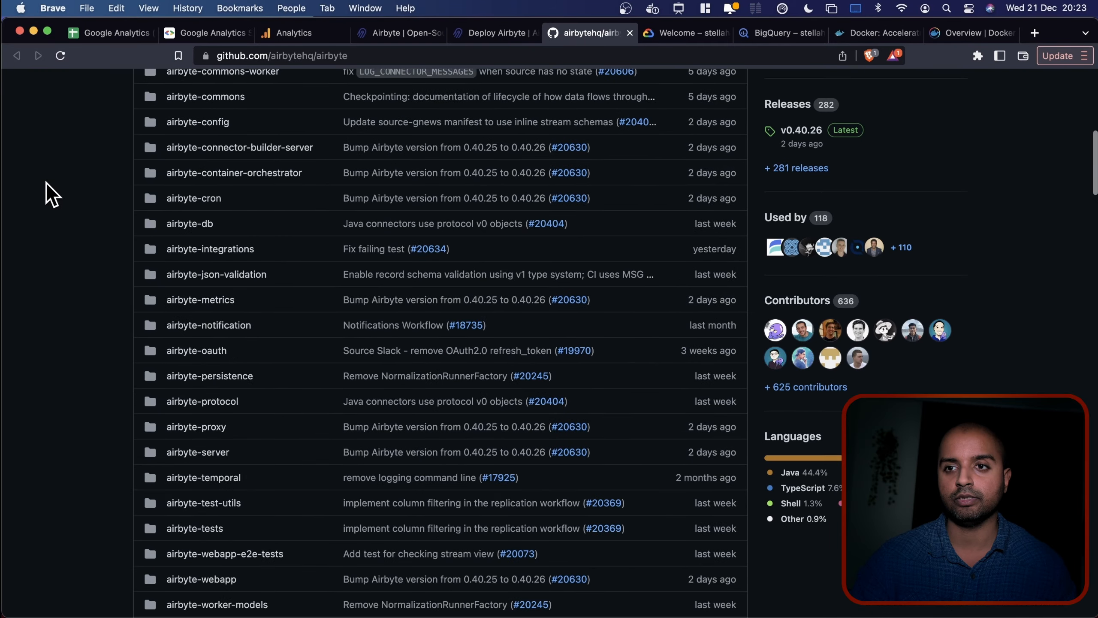
# In Terminal, run the pasted git clone command and cd into the airbyte folder.
pyautogui.press('super+Tab')
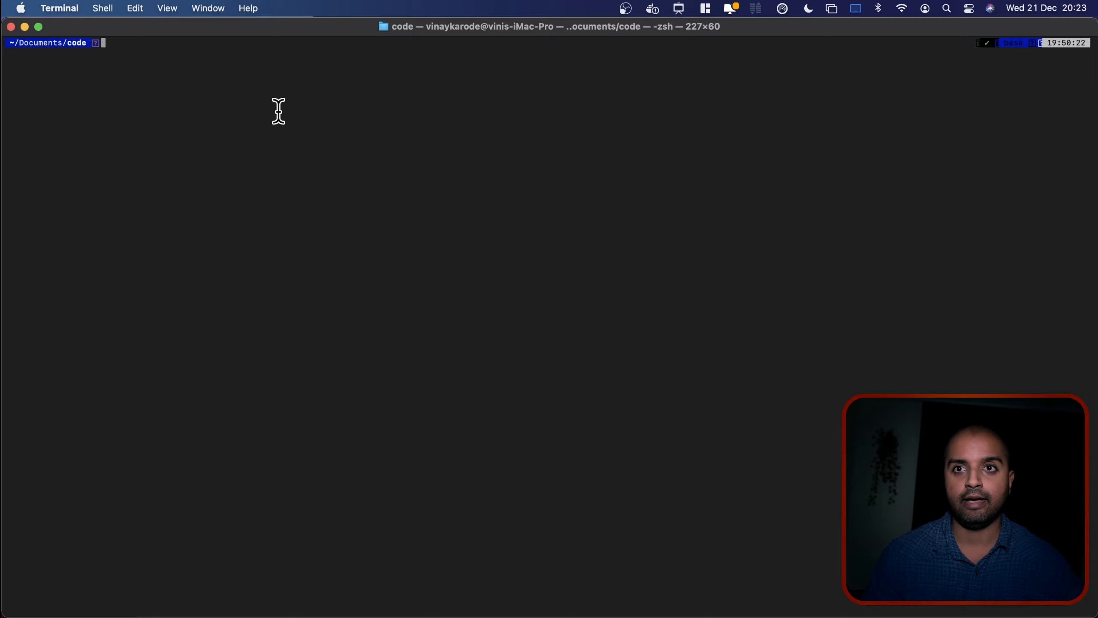
pyautogui.write('git clone https://github.com/airbytehq/airbyte.git')
pyautogui.press('Return')
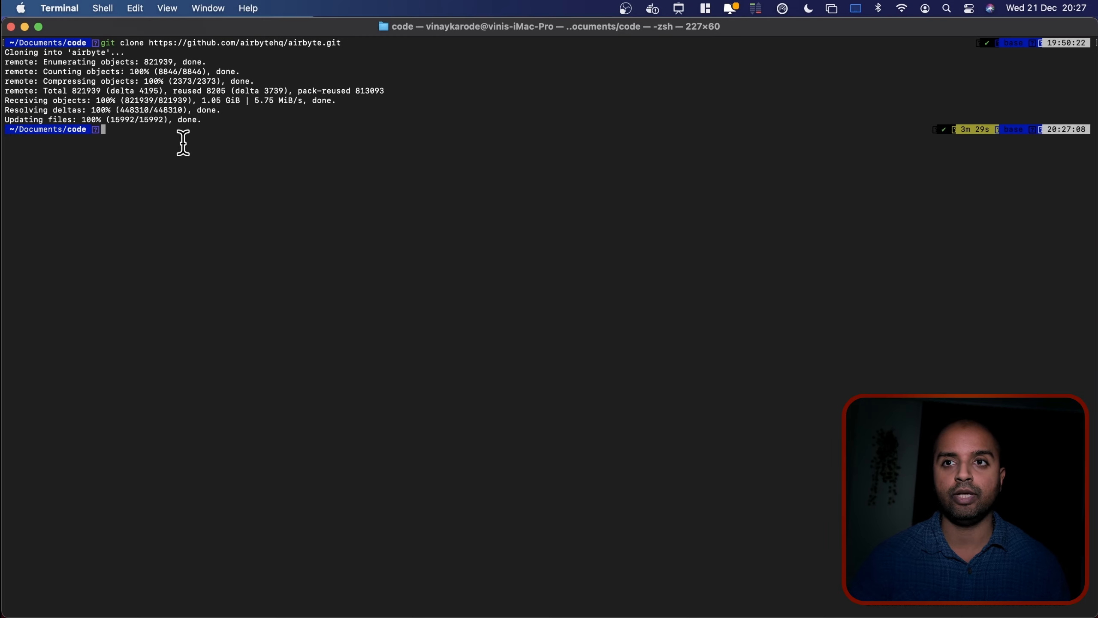
pyautogui.write('cd airbyte/')
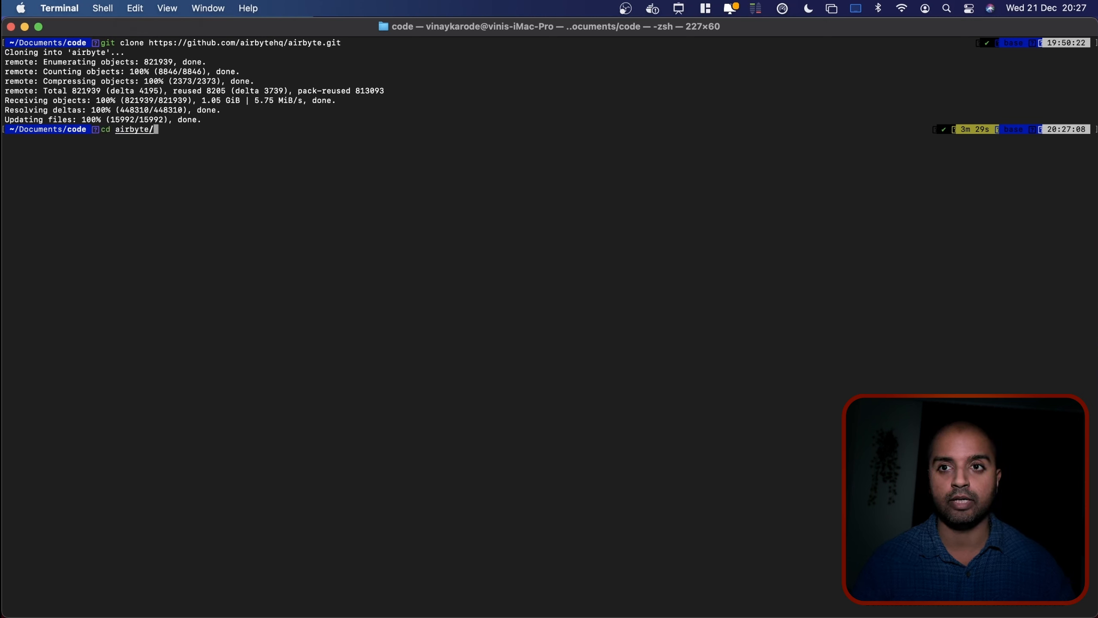
pyautogui.press('Return')
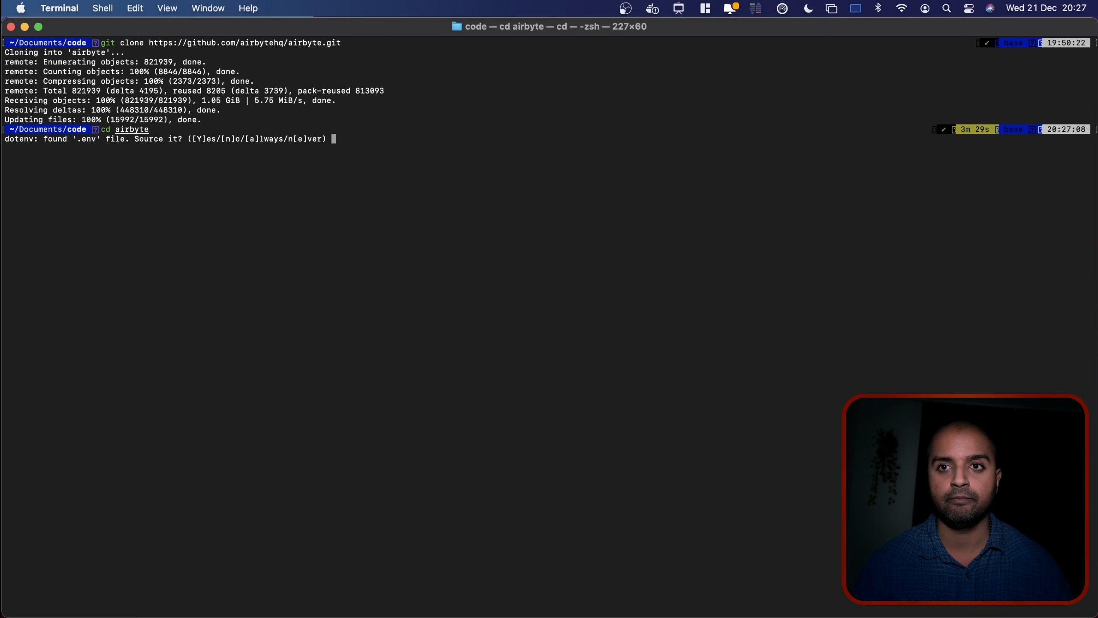
# Back in the Deploy Airbyte docs, highlight the docker-compose up command.
pyautogui.press('super+Tab')
pyautogui.moveTo(350, 356); pyautogui.dragTo(229, 356)
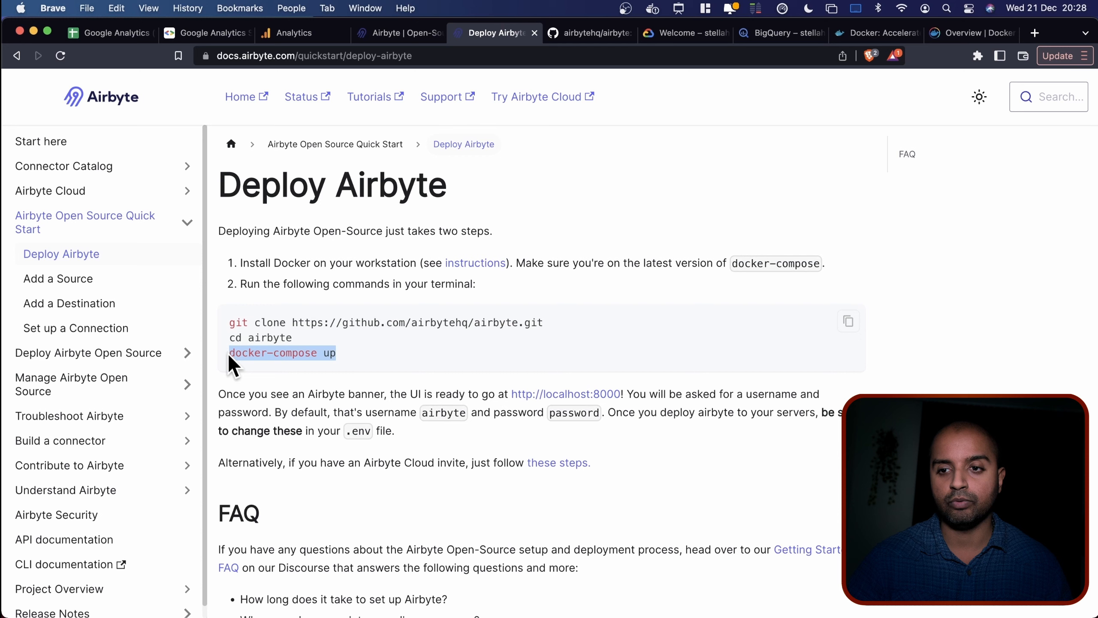
pyautogui.click(697, 171)
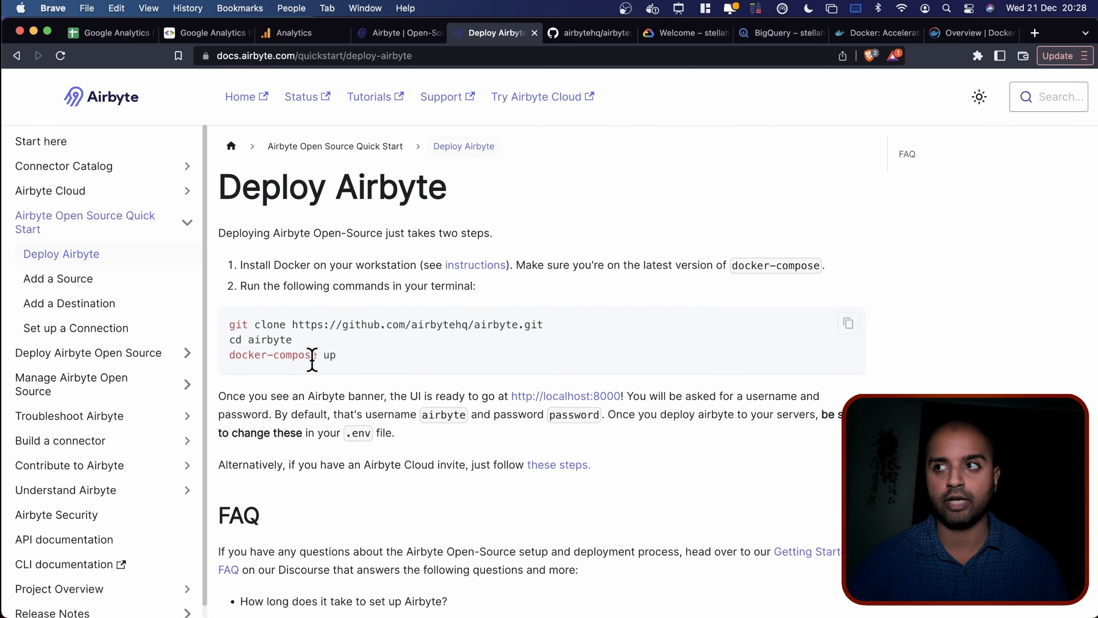
# Confirm Docker Desktop is running from its menu-bar icon, then run docker ps in Terminal.
pyautogui.click(654, 10)
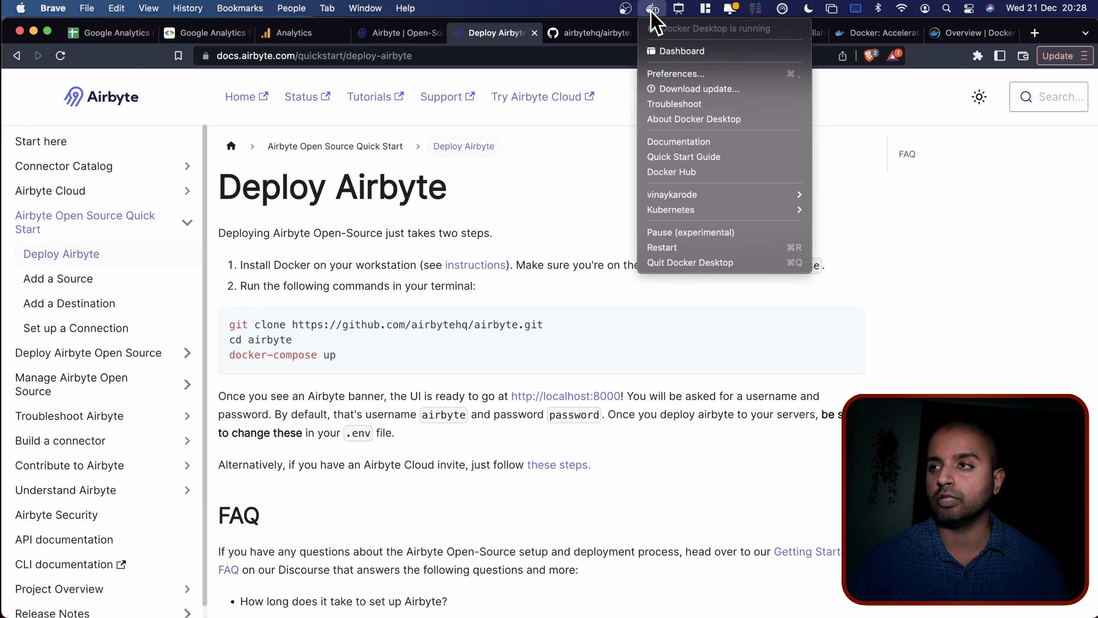
pyautogui.click(593, 208)
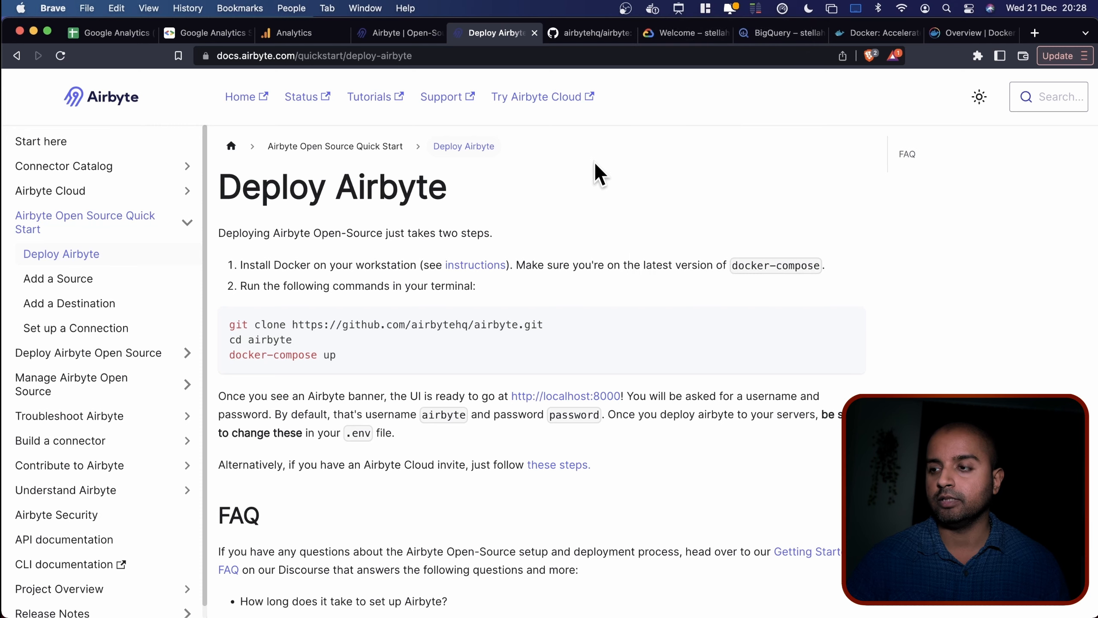
pyautogui.hotkey('ctrl', 'Left')
pyautogui.write('docker ps')
pyautogui.press('Return')
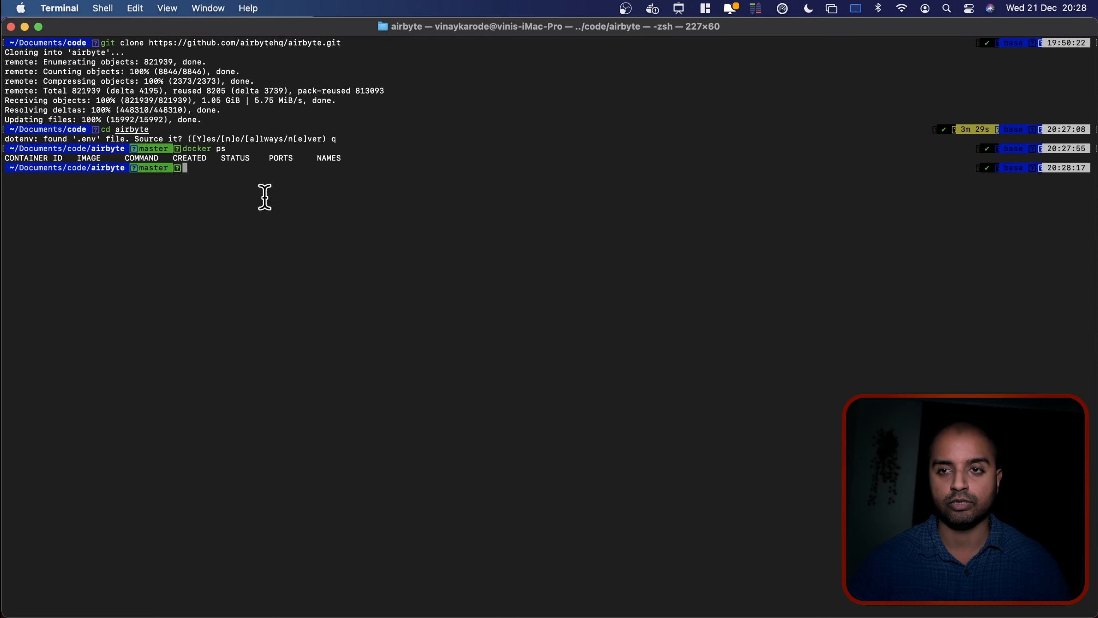
pyautogui.write('docker-')
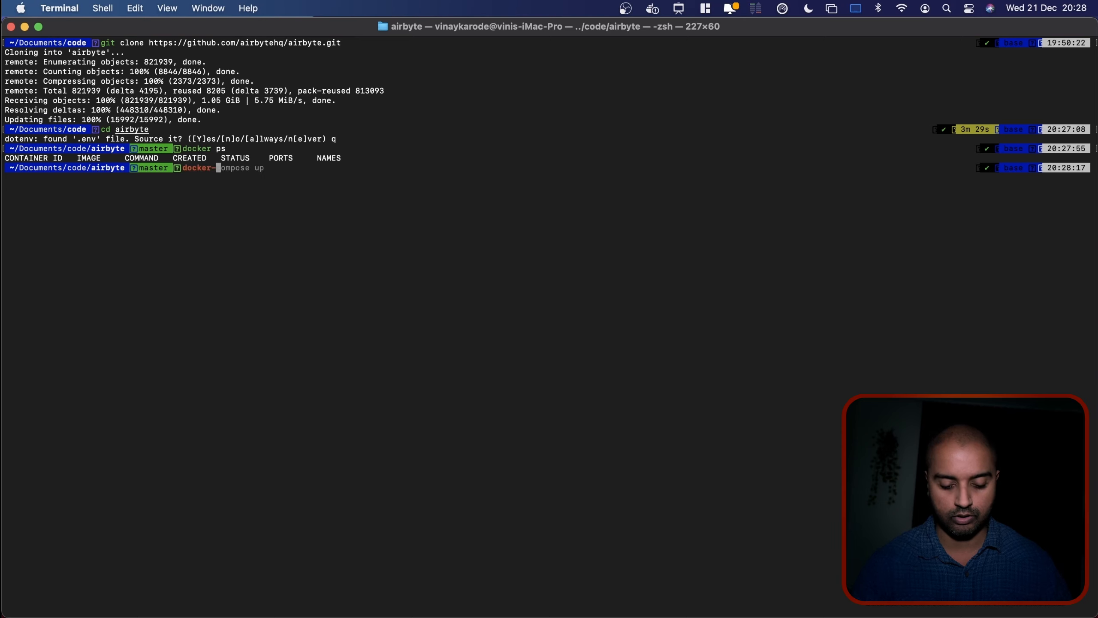
pyautogui.write('compose up')
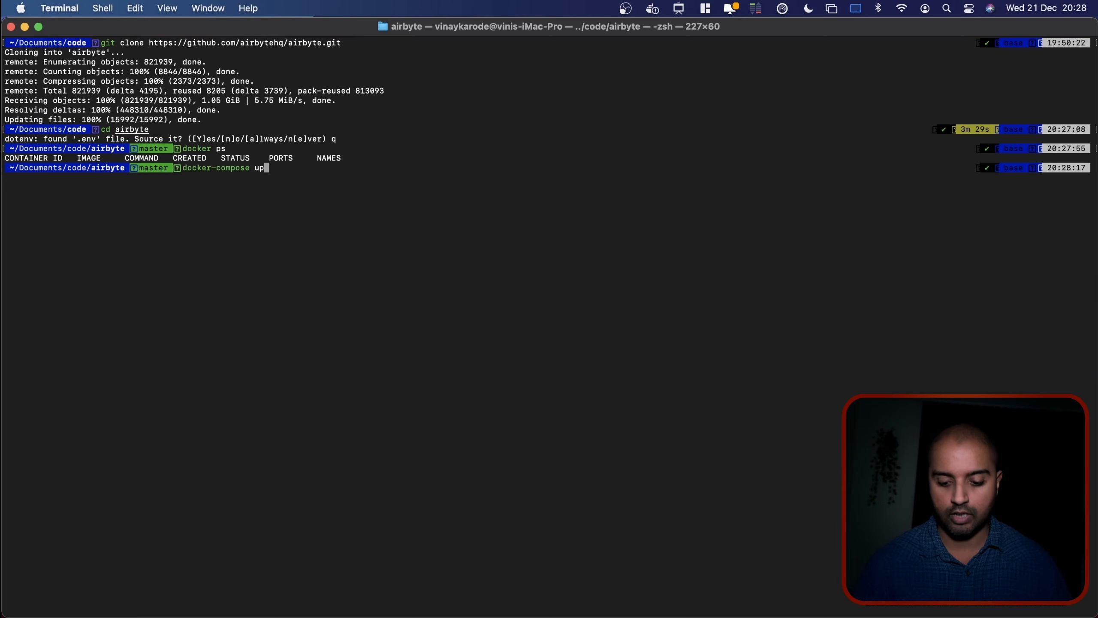
pyautogui.press('Return')
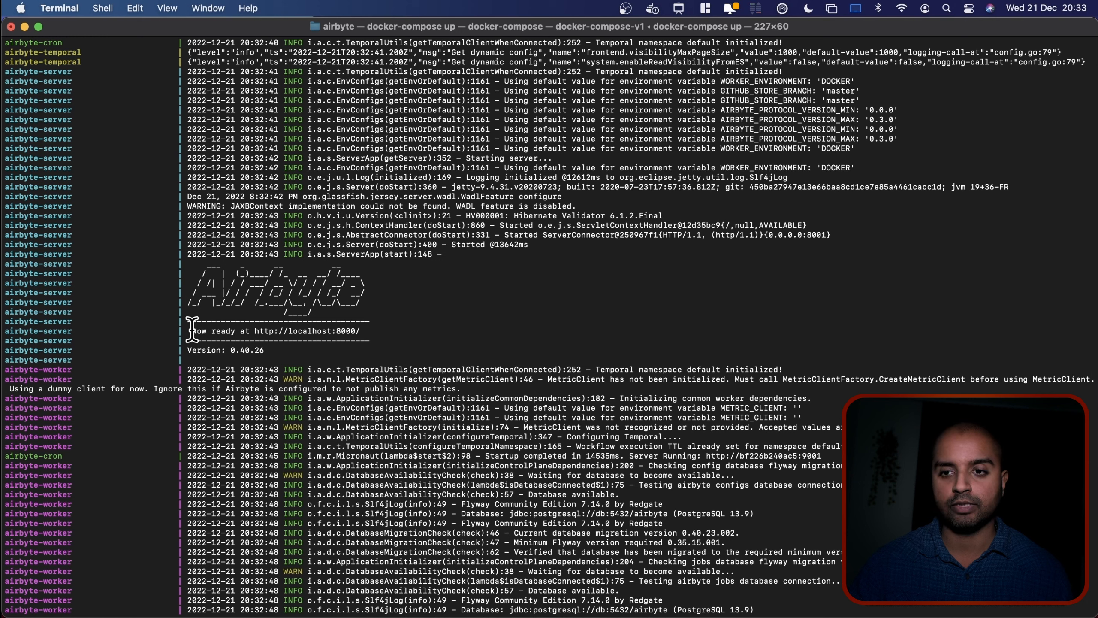
pyautogui.moveTo(254, 331); pyautogui.dragTo(355, 331)
pyautogui.press('super+c')
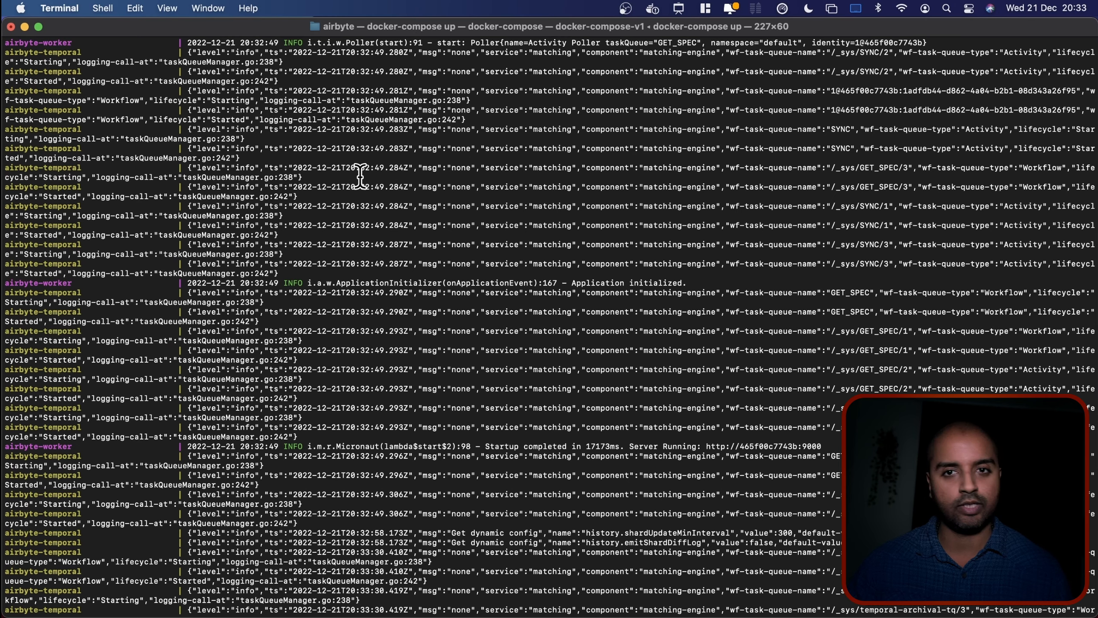
pyautogui.hotkey('ctrl', 'Right')
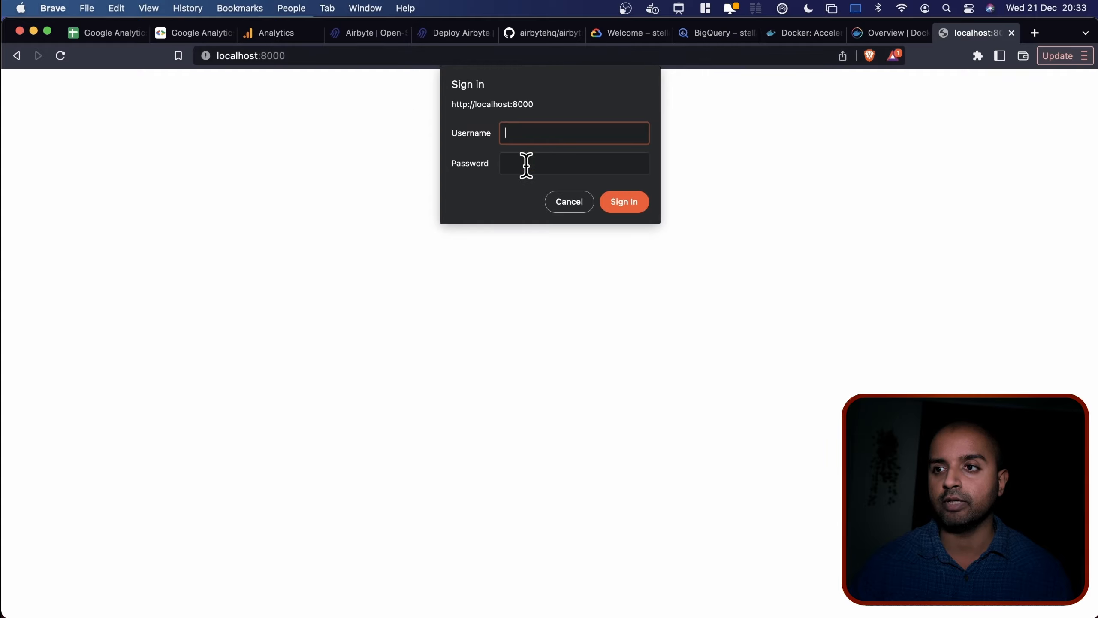
# Copy the default username from the Deploy Airbyte docs and sign in as airbyte with the password.
pyautogui.click(463, 35)
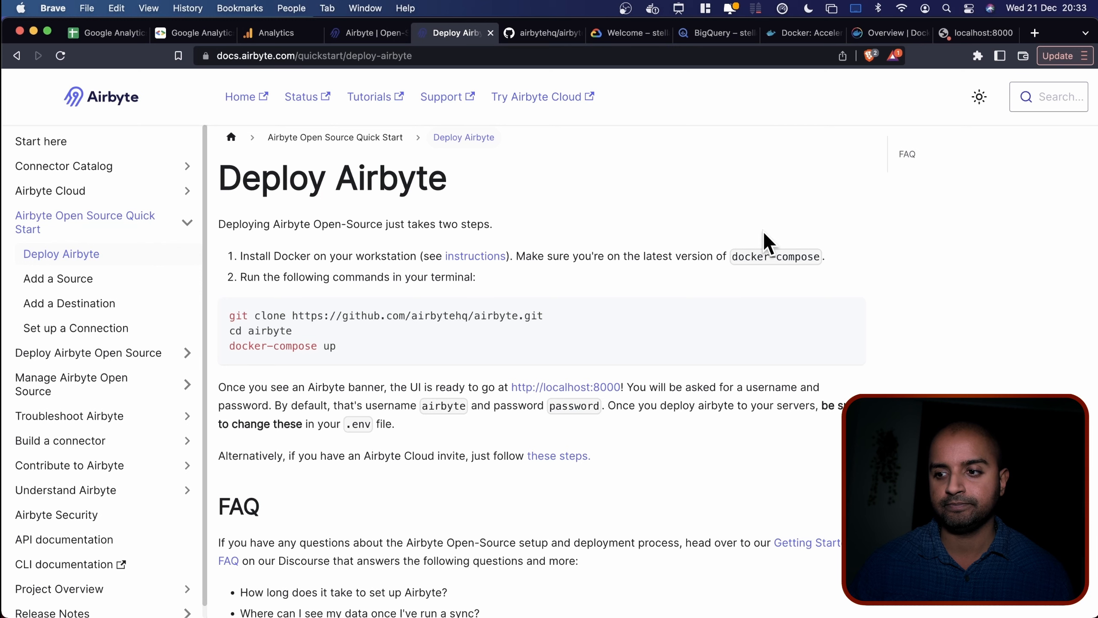
pyautogui.scroll(-2, 764, 234)
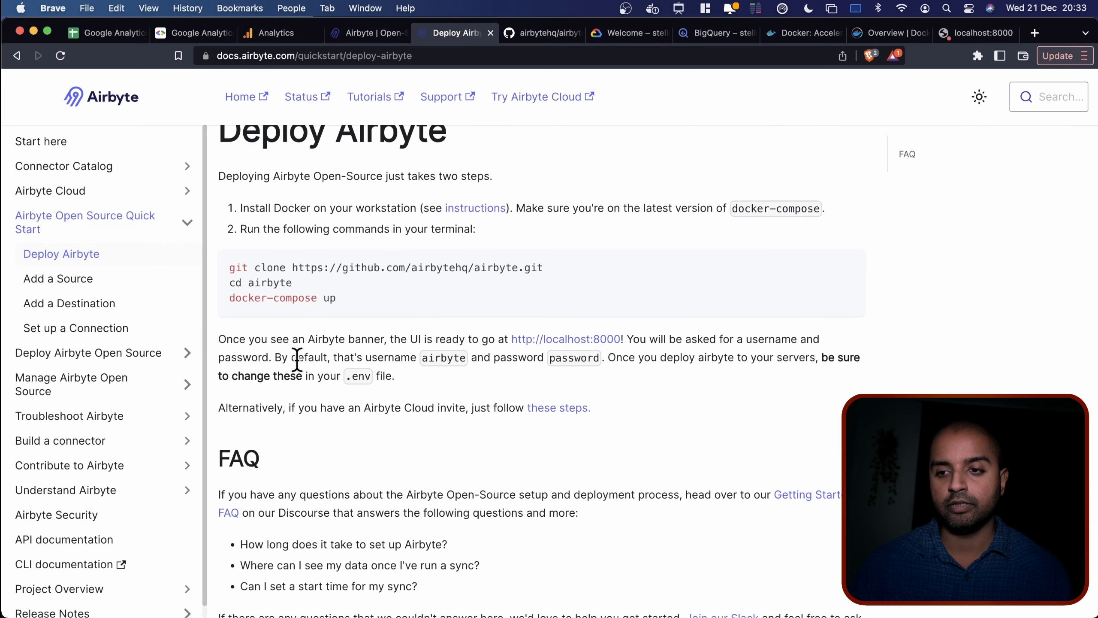
pyautogui.doubleClick(445, 361)
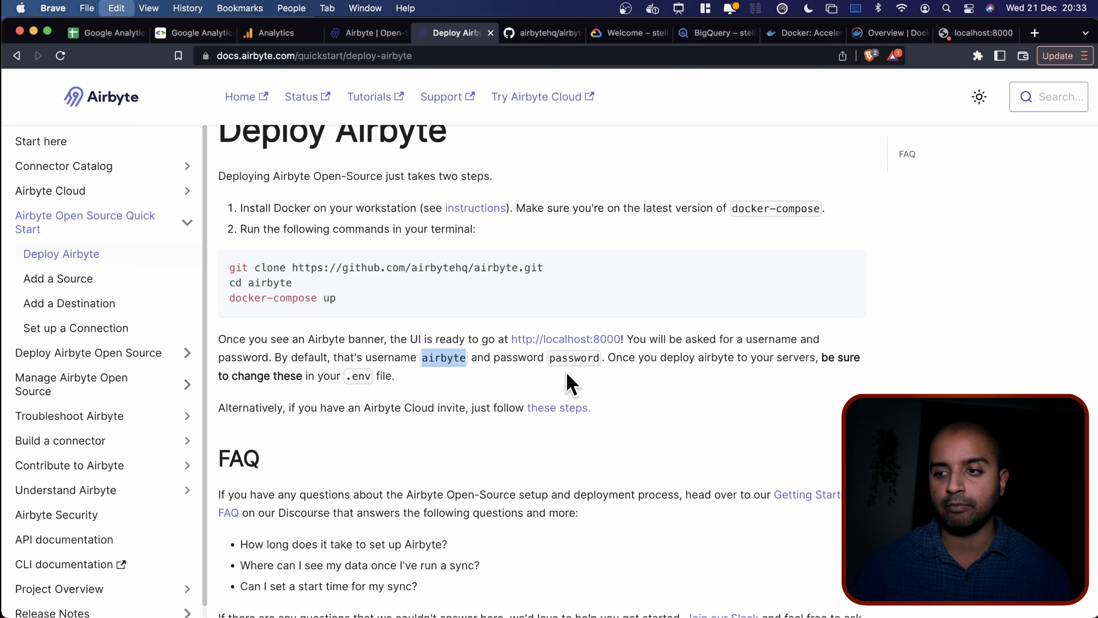
pyautogui.click(978, 33)
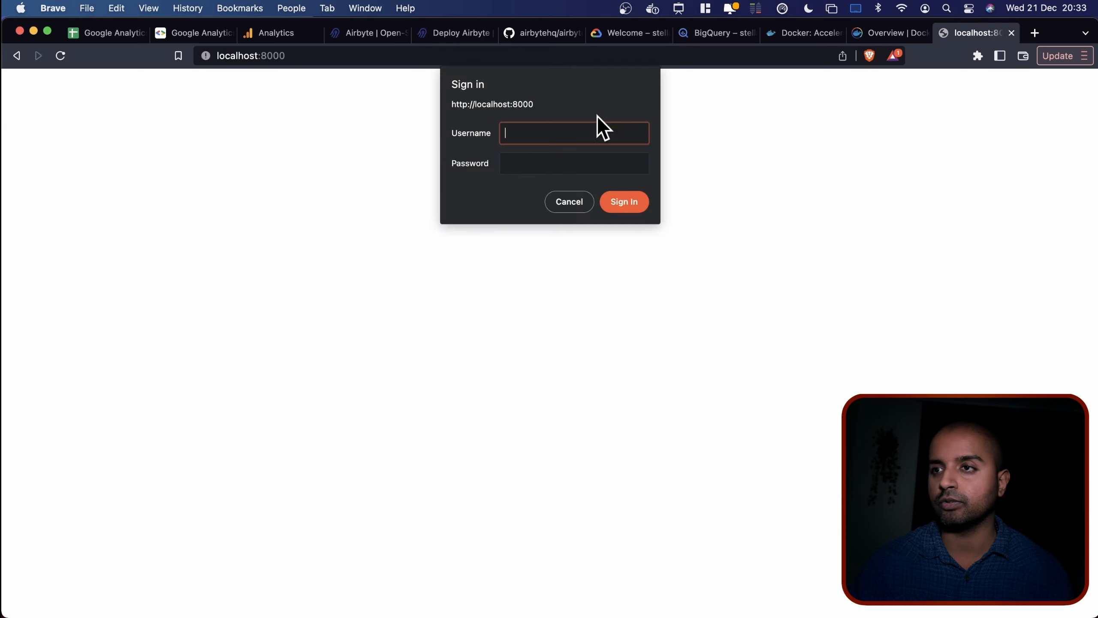
pyautogui.press('super+v')
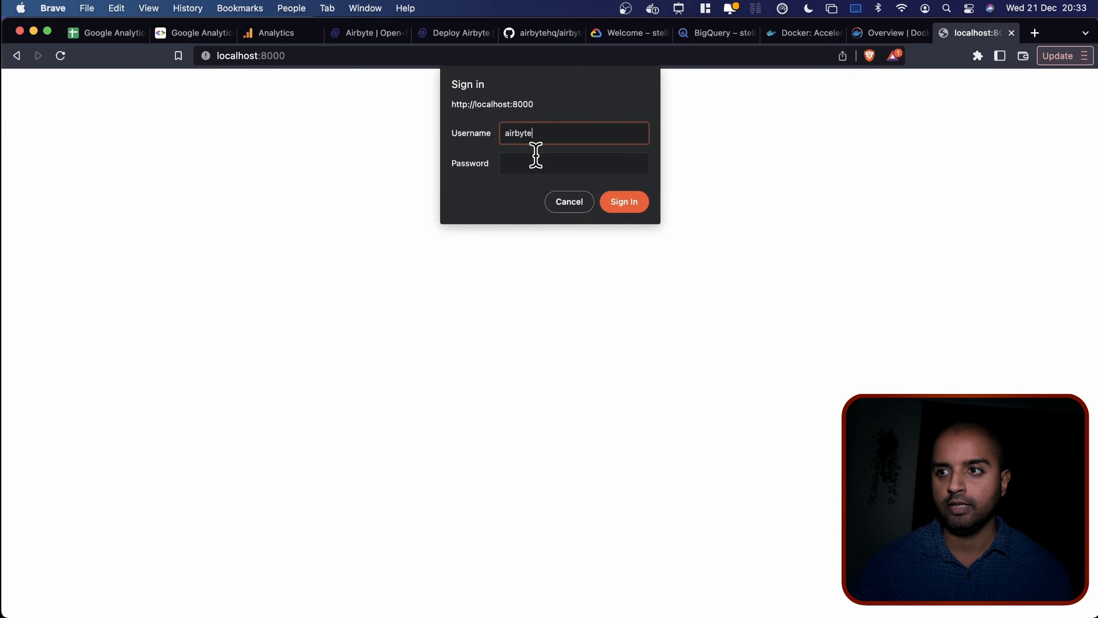
pyautogui.click(535, 157)
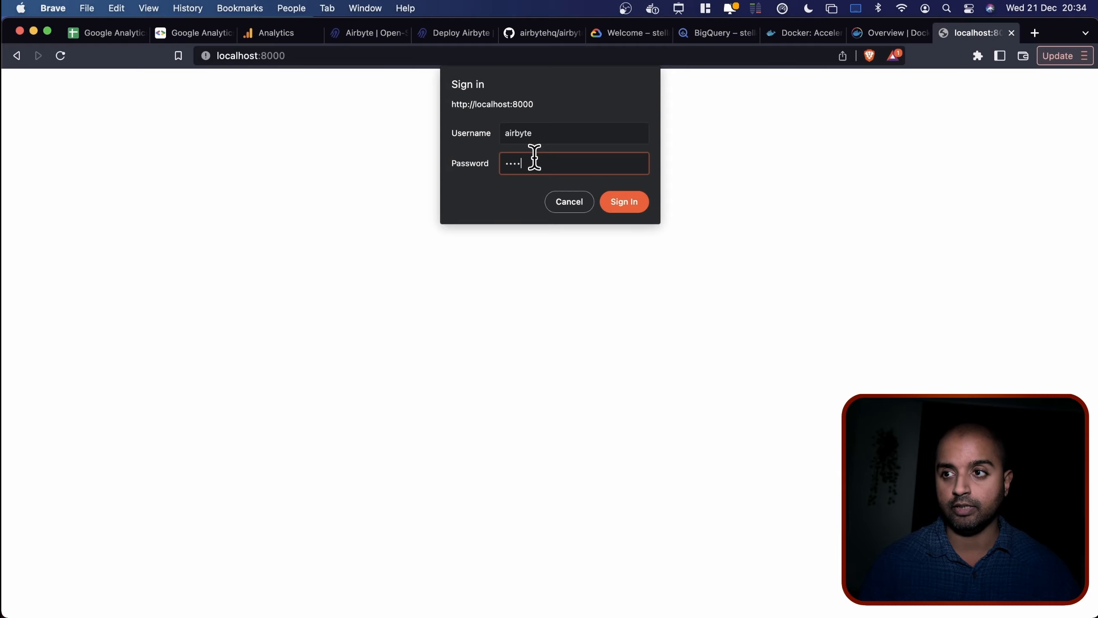
pyautogui.write('password')
pyautogui.click(635, 195)
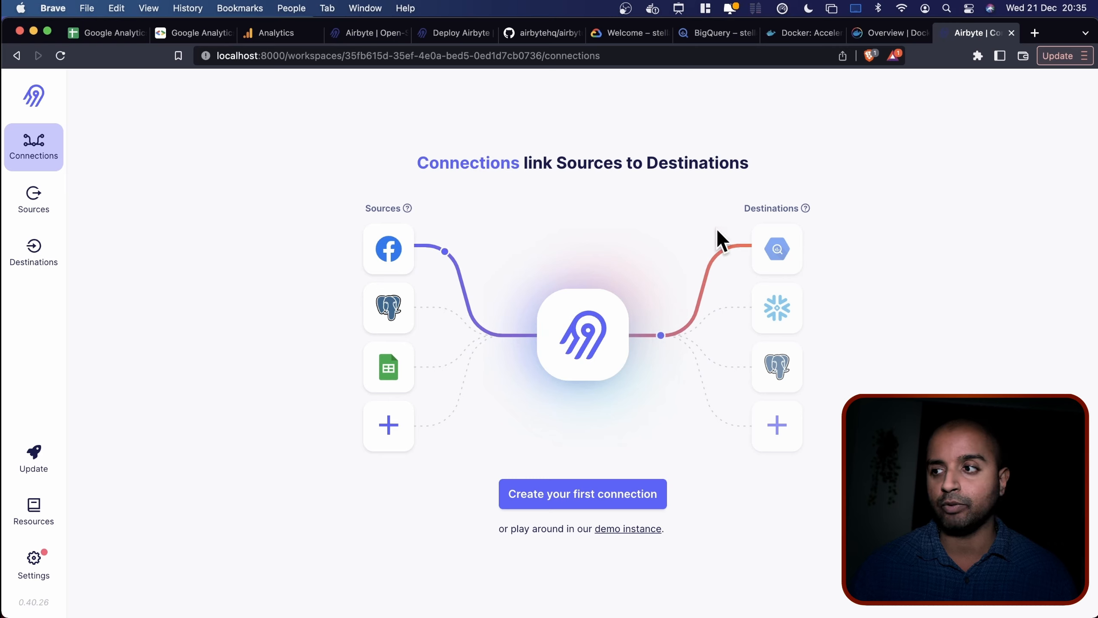
# Start a new source of type Google Analytics (Universal Analytics), found by searching 'google'.
pyautogui.moveTo(767, 217)
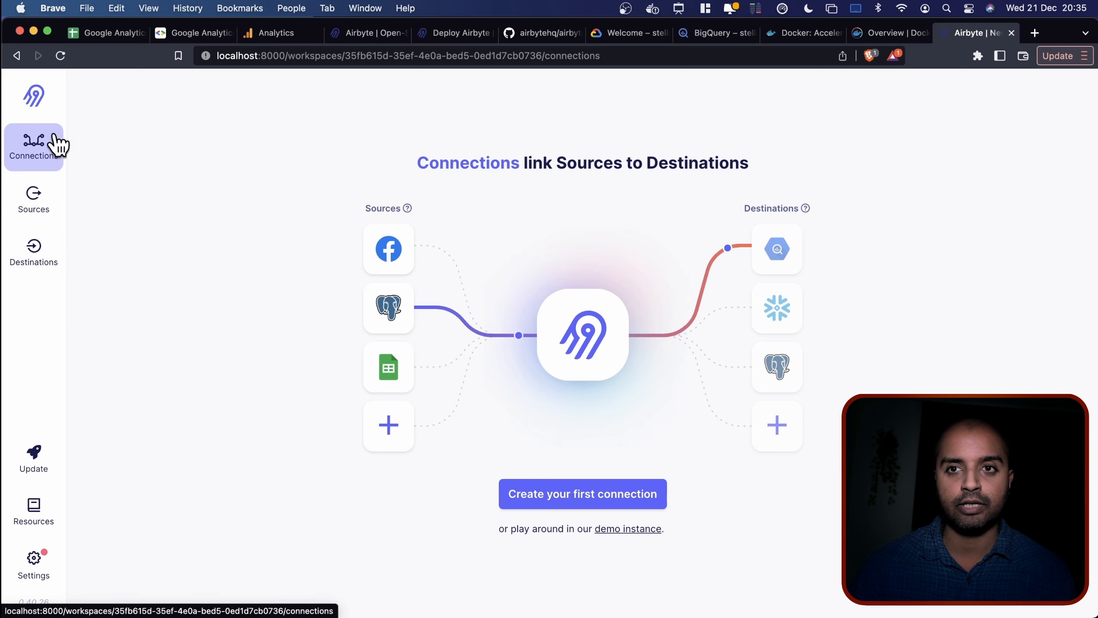
pyautogui.click(42, 203)
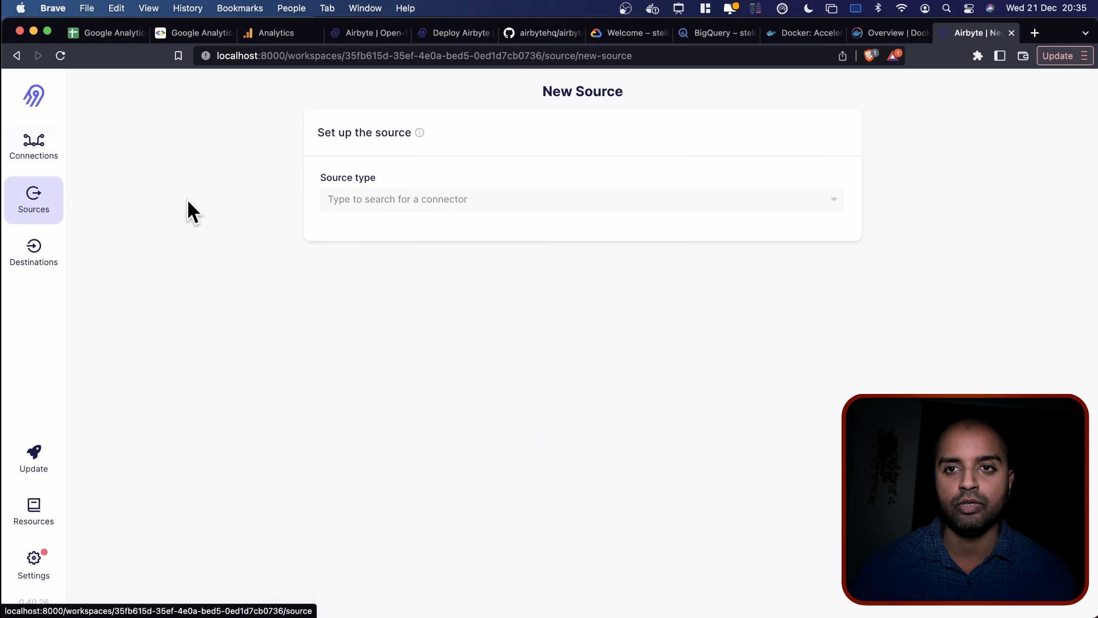
pyautogui.click(411, 209)
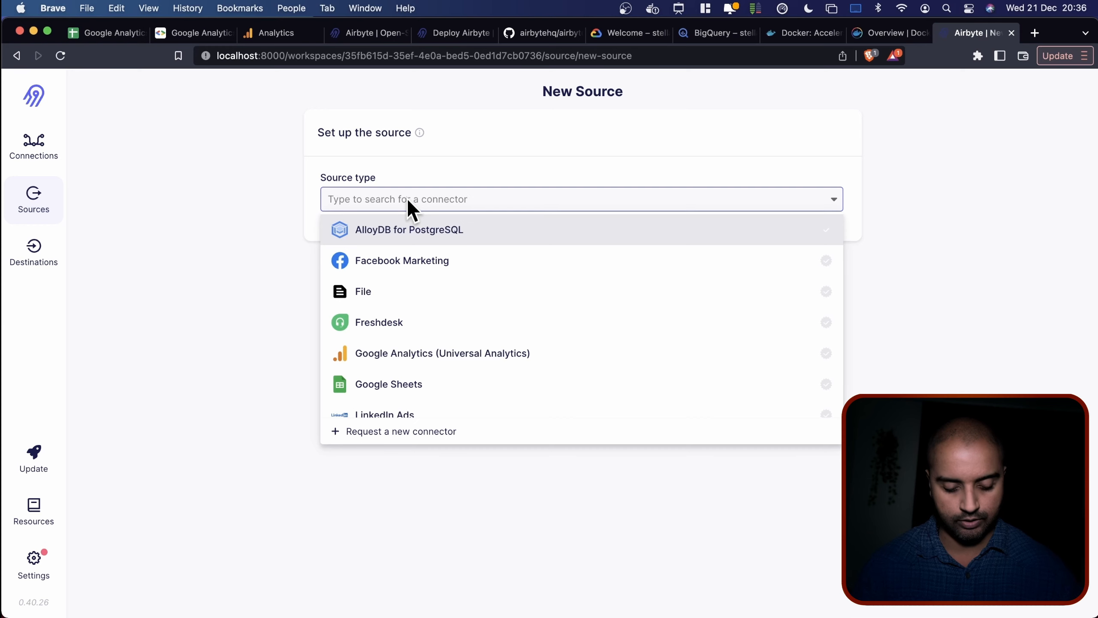
pyautogui.write('google')
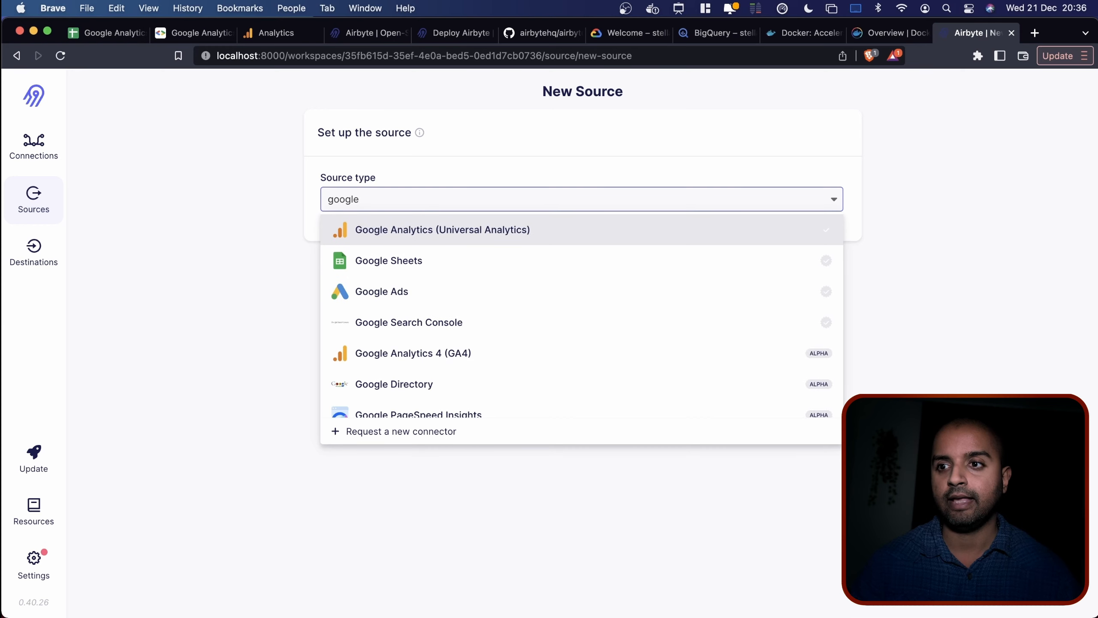
pyautogui.click(467, 239)
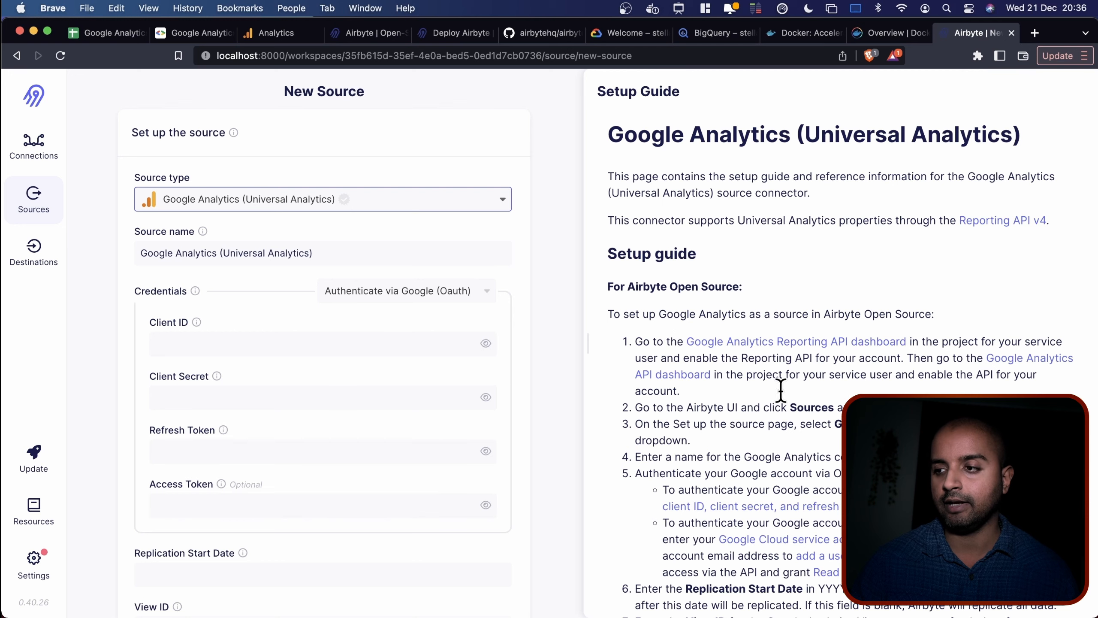
pyautogui.scroll(-15, 650, 318)
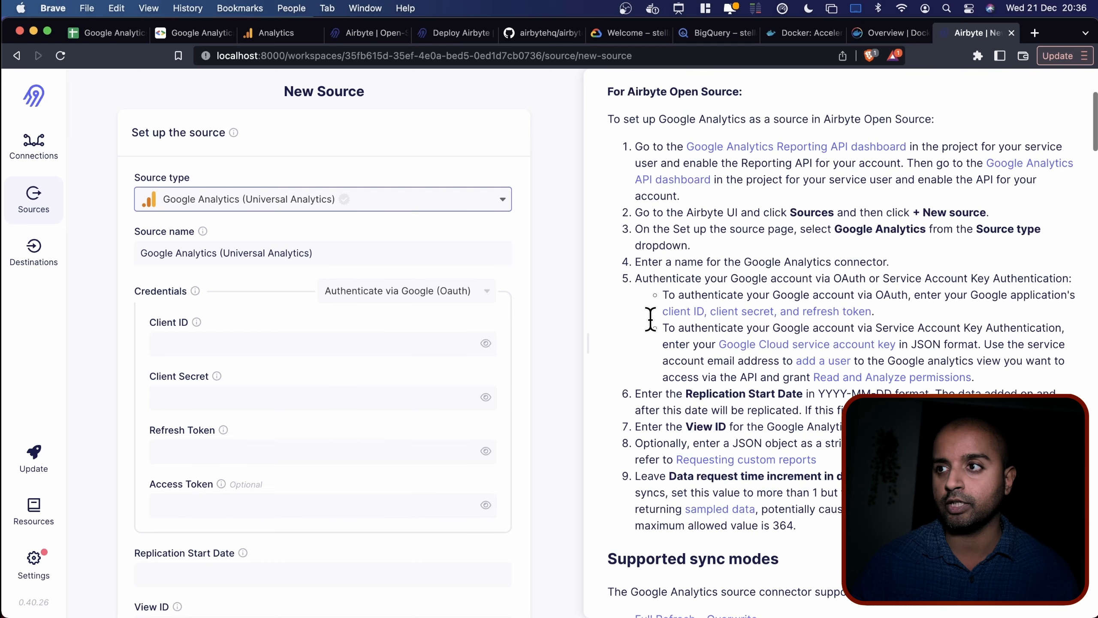
pyautogui.scroll(20, 650, 318)
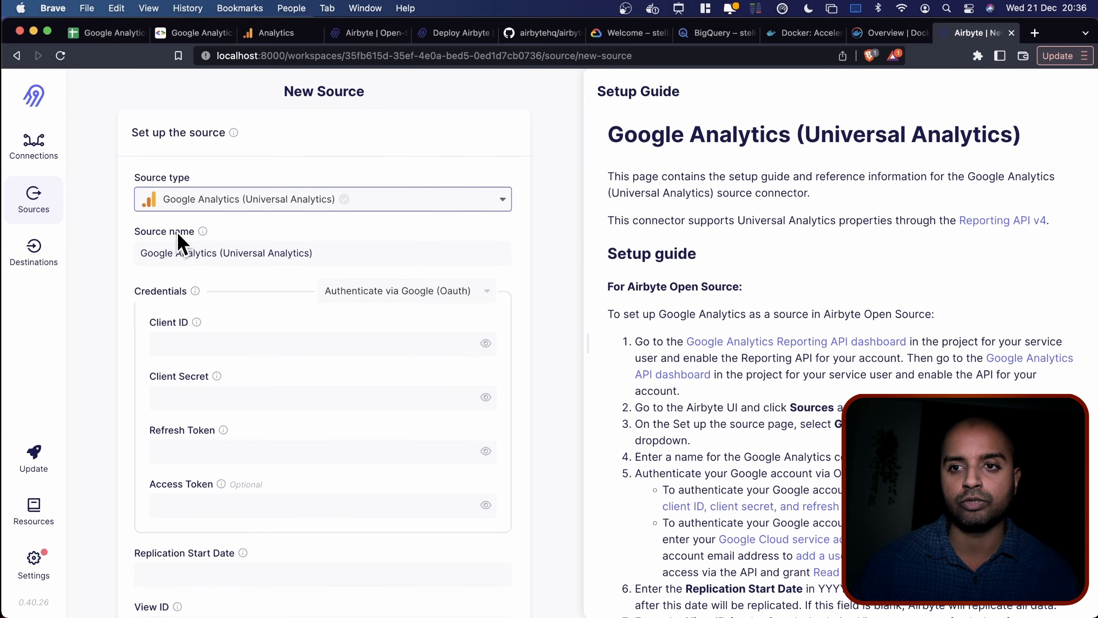
# Set the source's credentials to Service Account Key Authentication, then switch to the Google Cloud console.
pyautogui.click(354, 252)
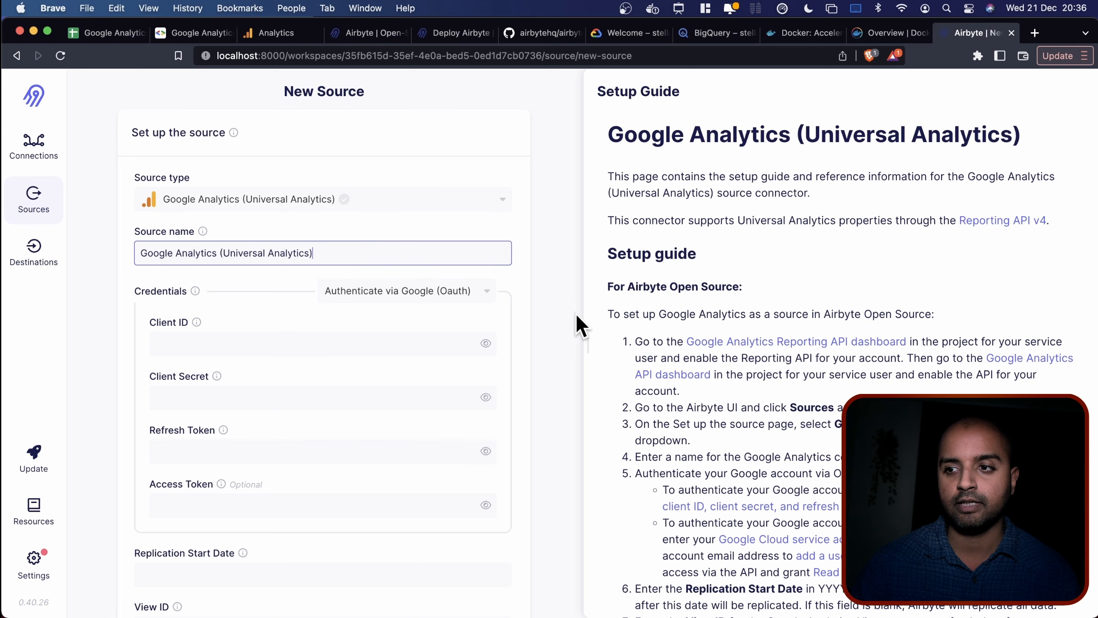
pyautogui.scroll(-3, 520, 313)
pyautogui.click(467, 187)
pyautogui.click(469, 197)
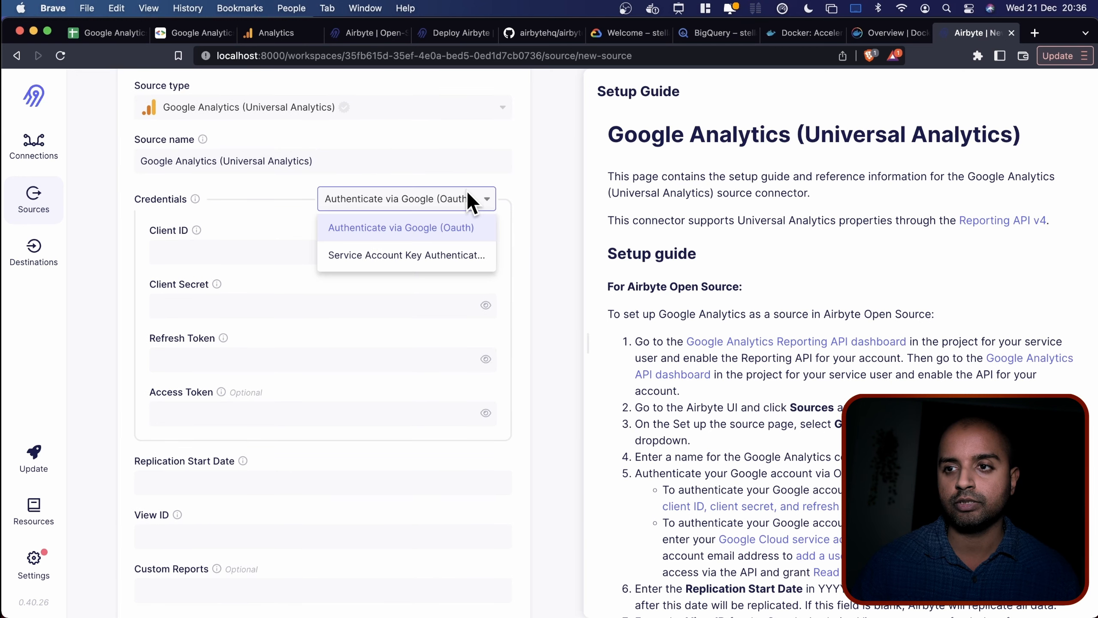
pyautogui.click(415, 256)
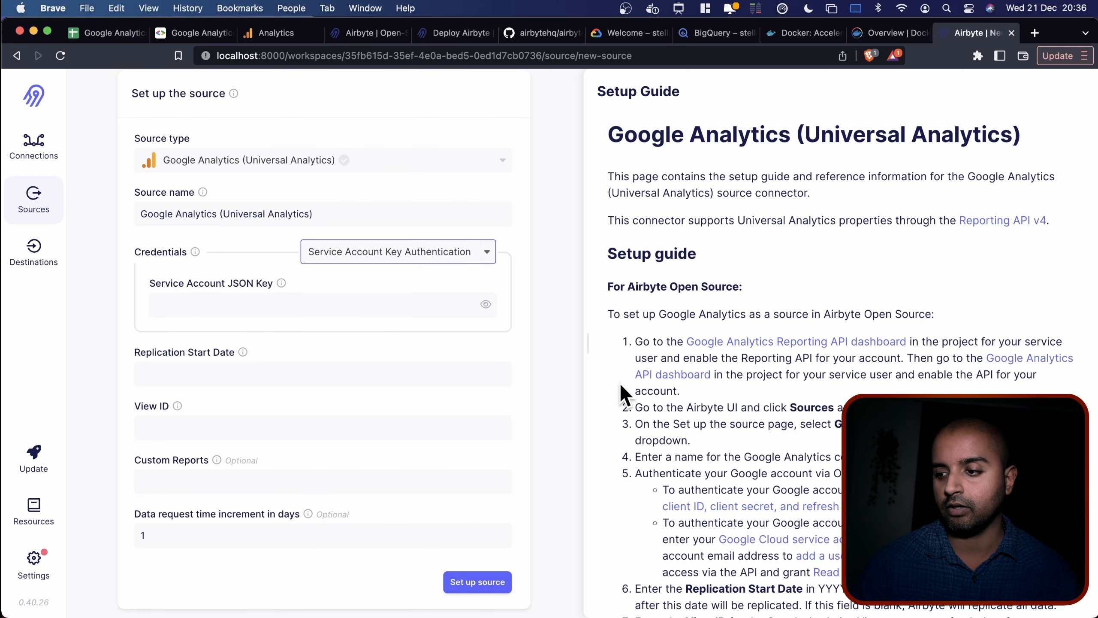
pyautogui.scroll(-6, 619, 382)
pyautogui.scroll(-15, 621, 381)
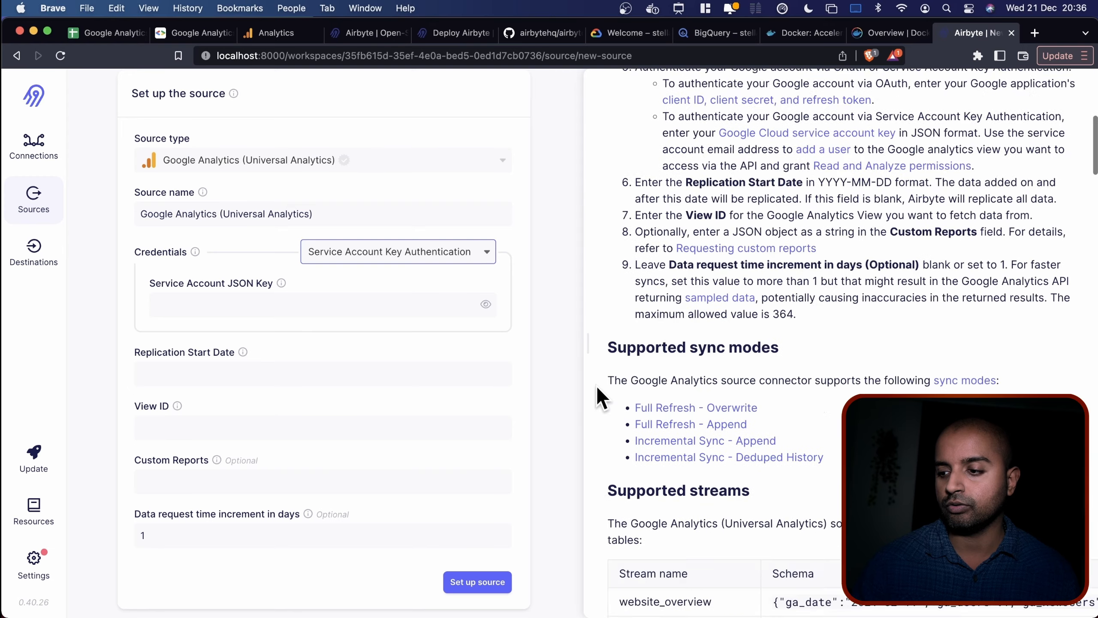
pyautogui.scroll(15, 595, 384)
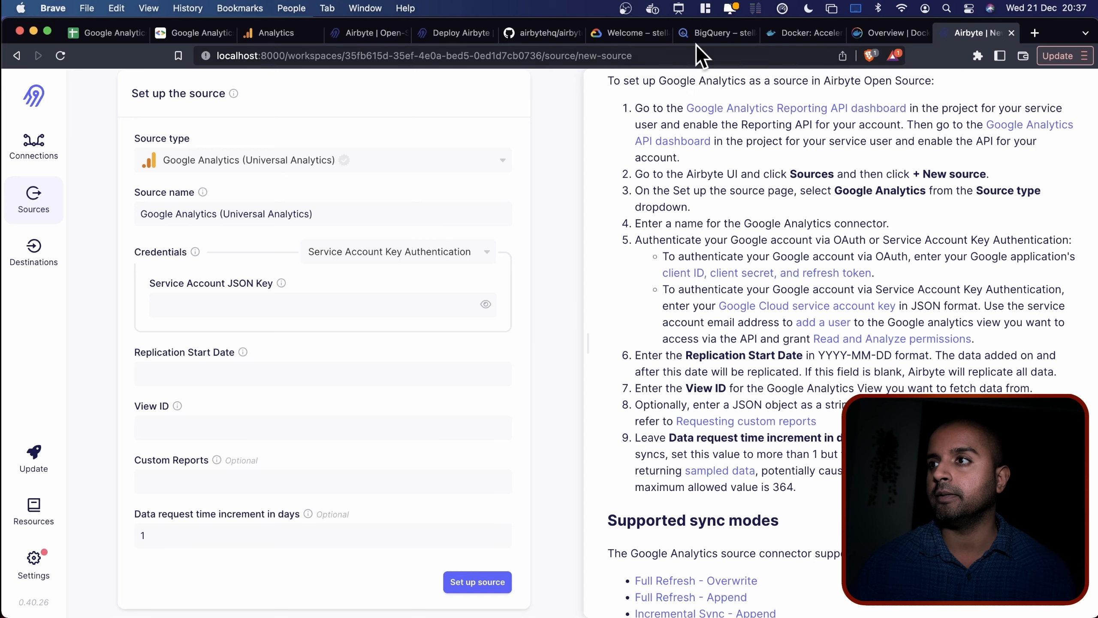
pyautogui.click(636, 34)
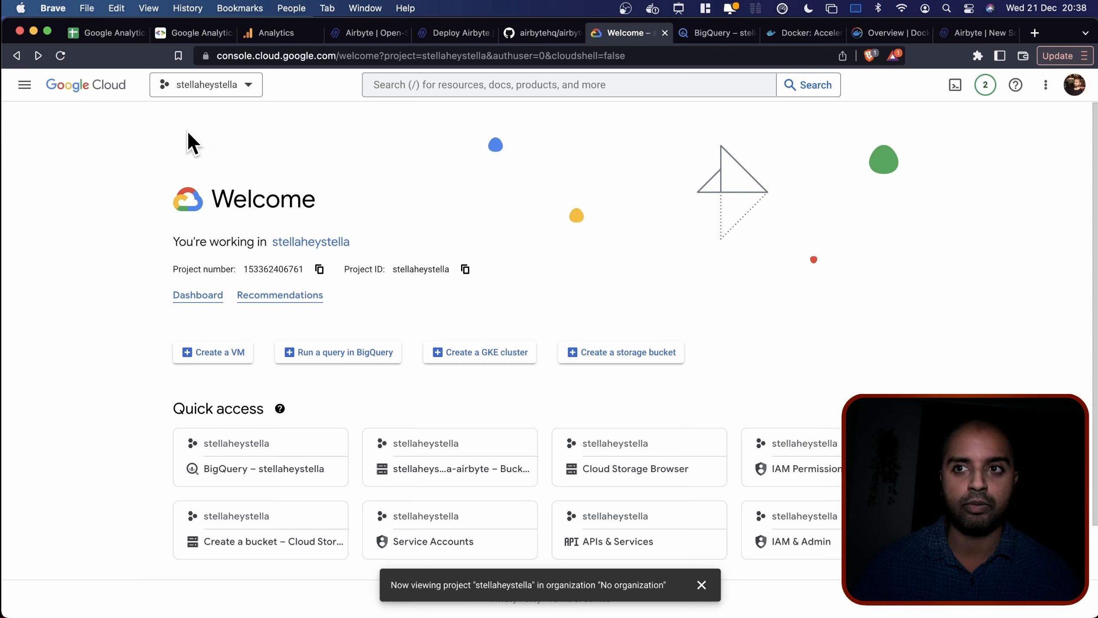
# Go to IAM & Admin > Service Accounts with the main project selected.
pyautogui.click(209, 85)
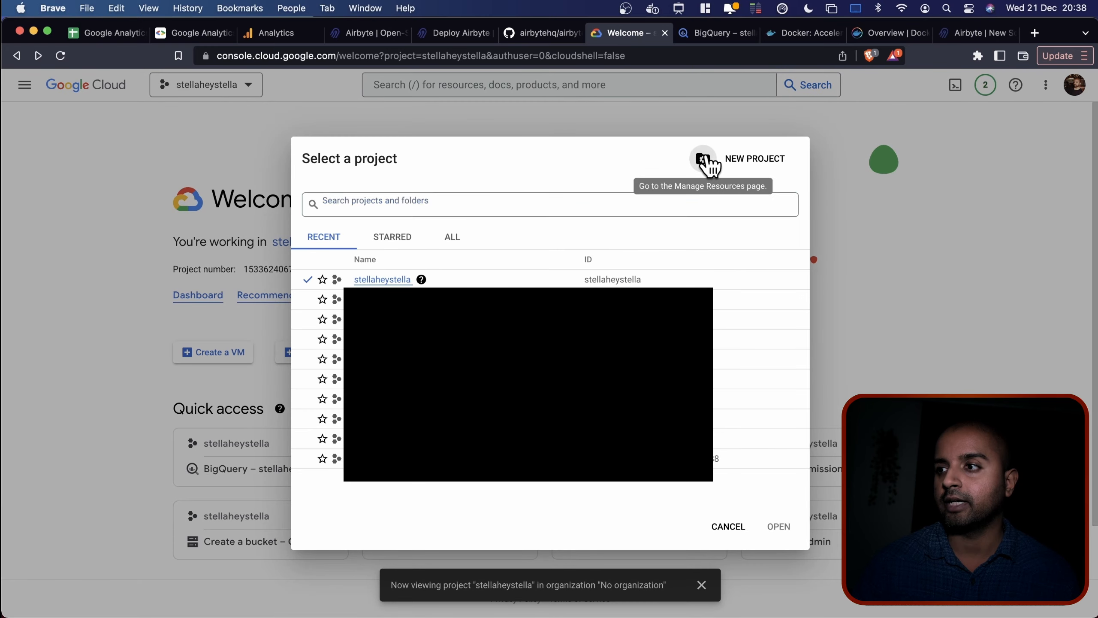
pyautogui.click(704, 160)
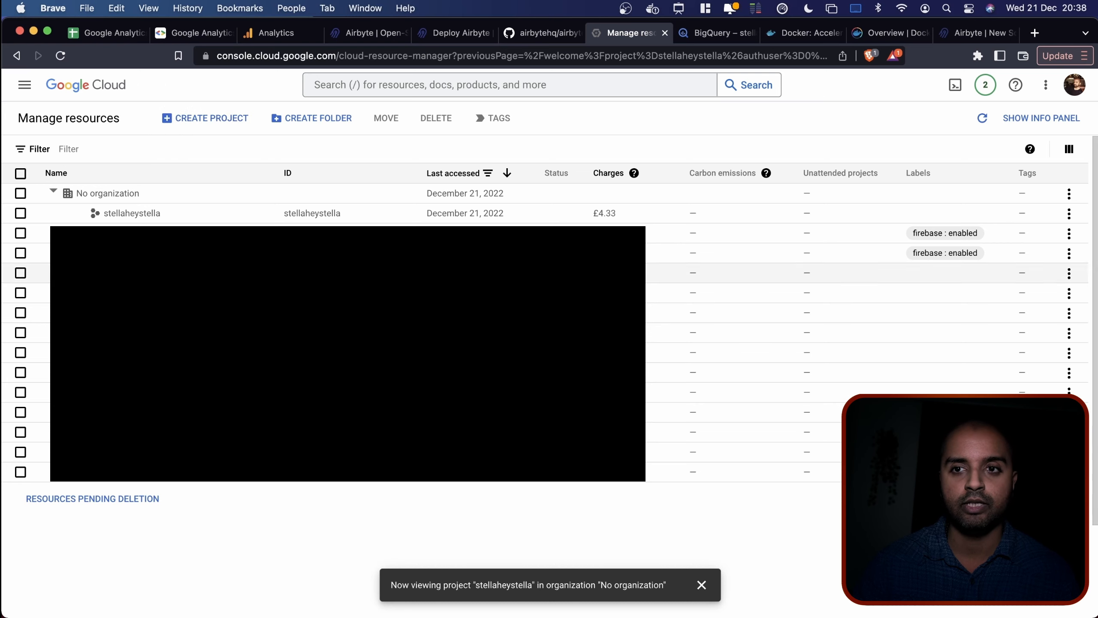
pyautogui.click(93, 85)
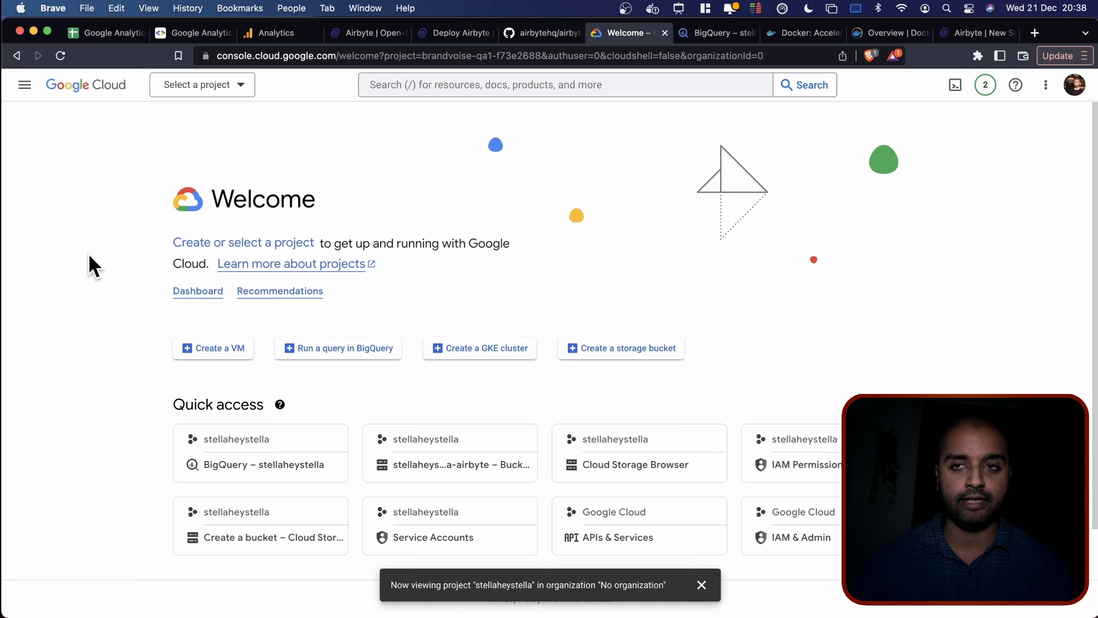
pyautogui.click(25, 85)
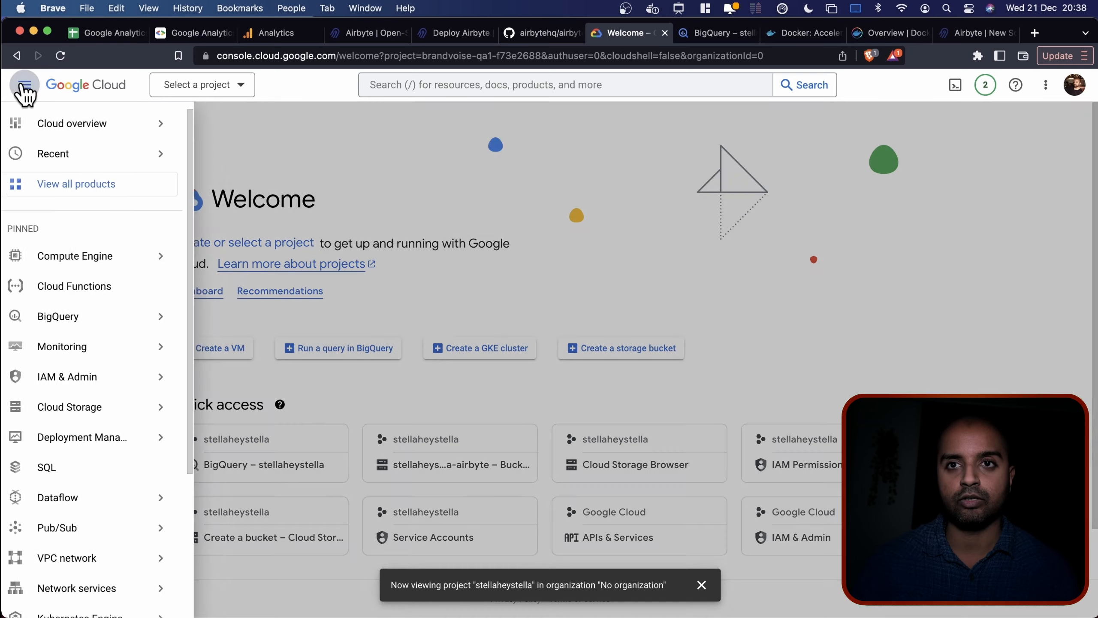
pyautogui.moveTo(102, 384)
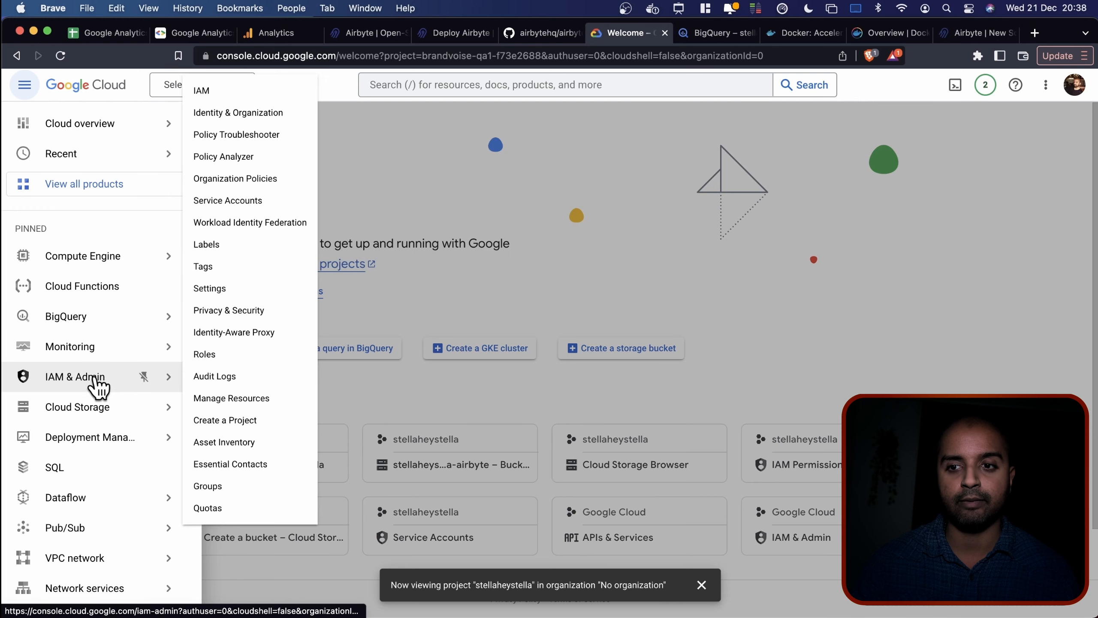
pyautogui.click(252, 202)
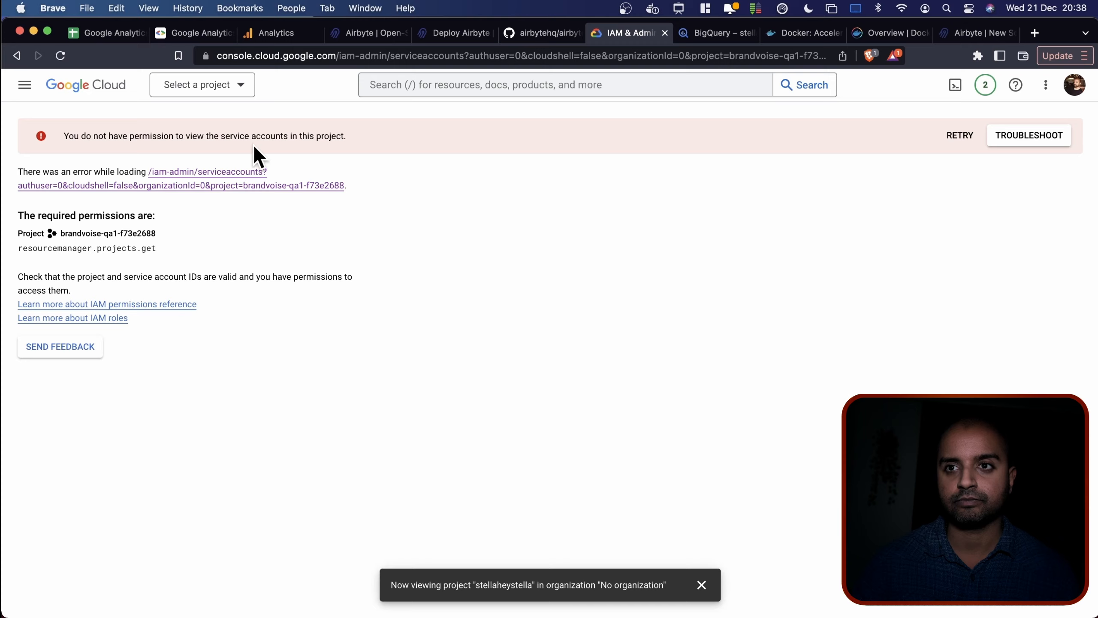
pyautogui.click(226, 90)
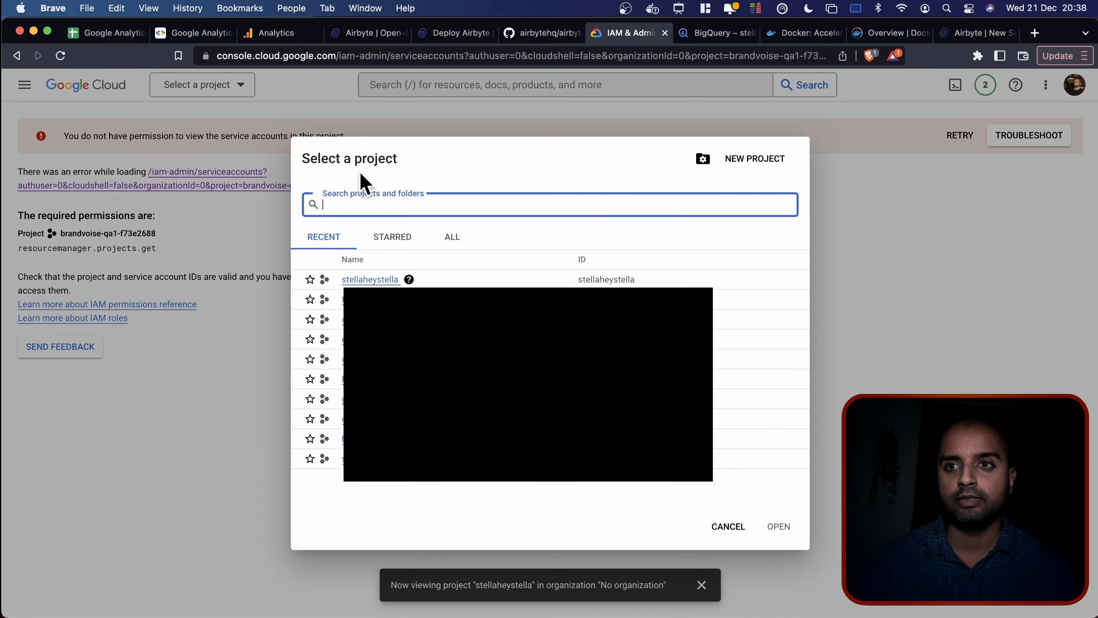
pyautogui.click(363, 279)
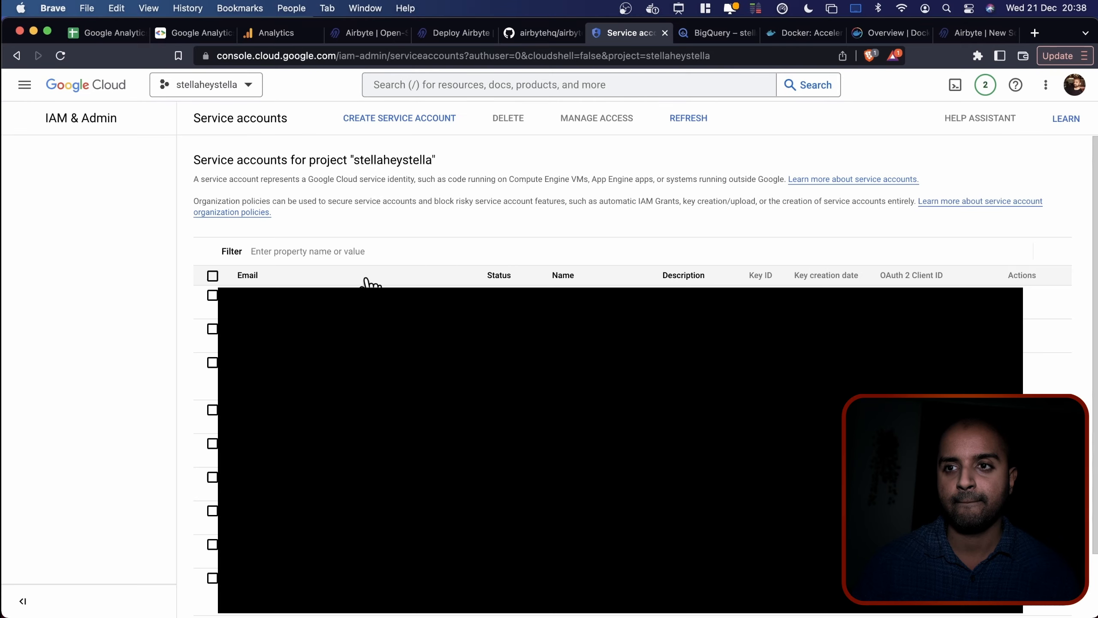
# Create service account 'airbyte-test-GA-BQ' with the Editor role and open its Keys tab.
pyautogui.click(382, 123)
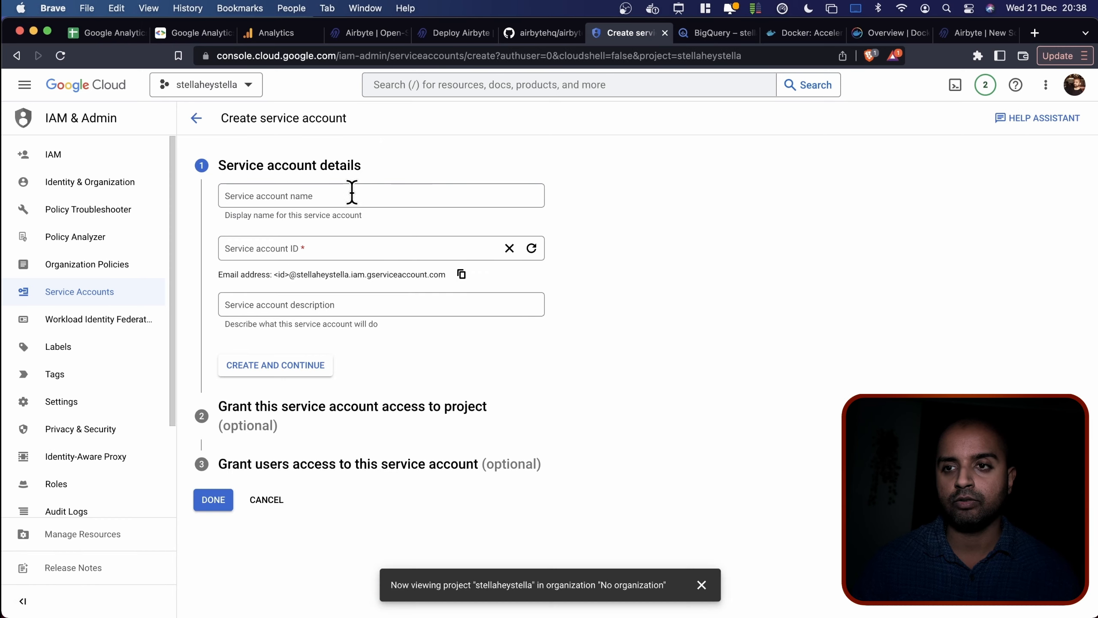
pyautogui.click(352, 196)
pyautogui.write('ai')
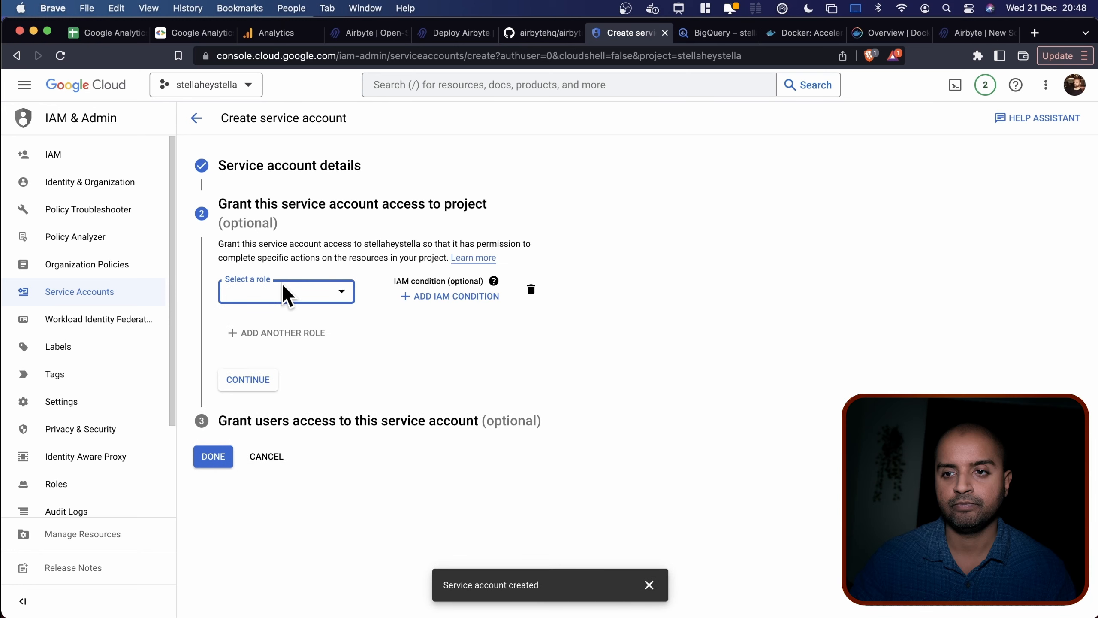
pyautogui.click(293, 292)
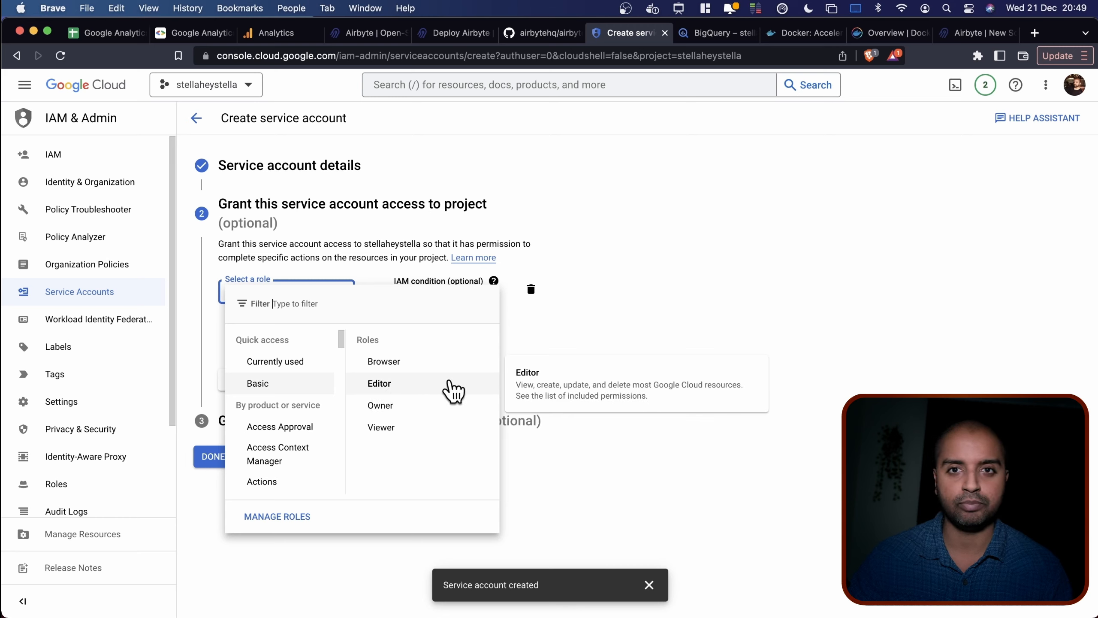
pyautogui.click(409, 383)
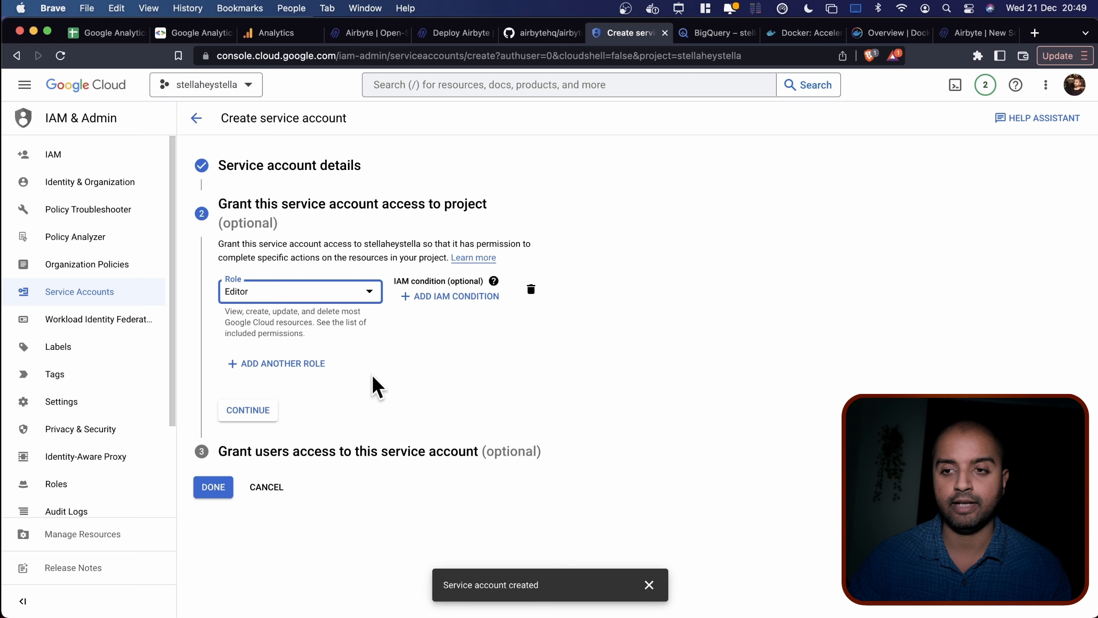
pyautogui.click(248, 411)
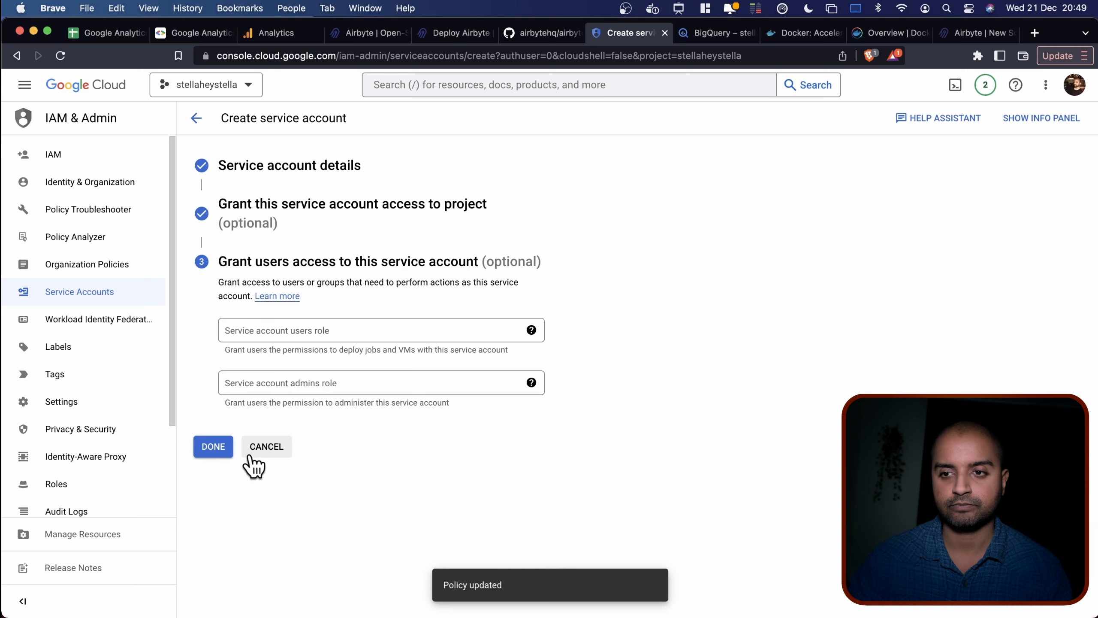
pyautogui.click(214, 446)
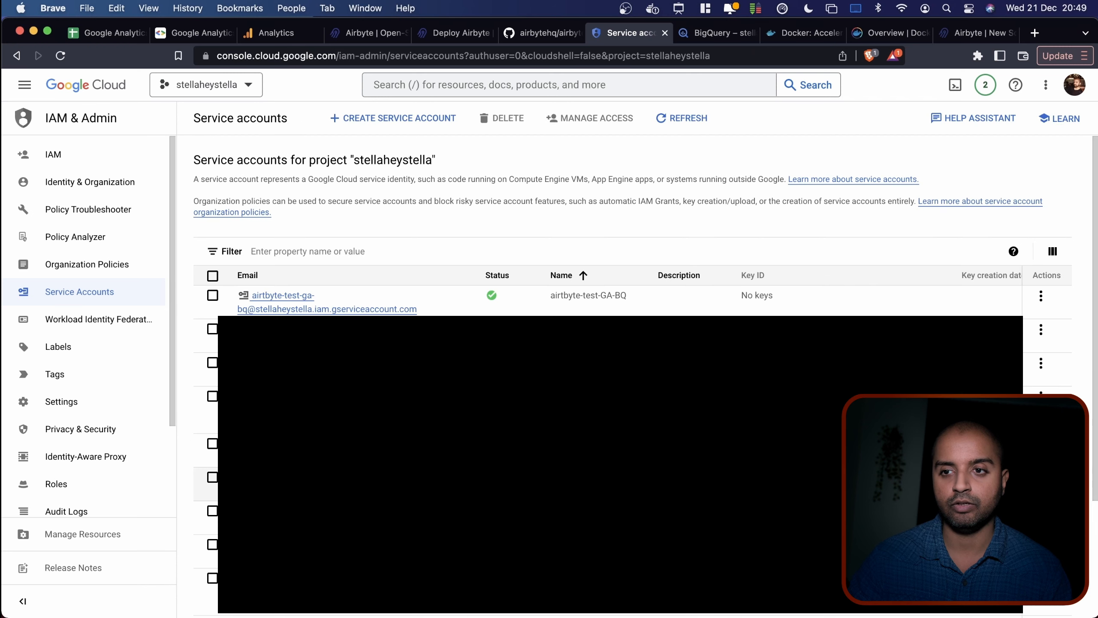
pyautogui.click(310, 309)
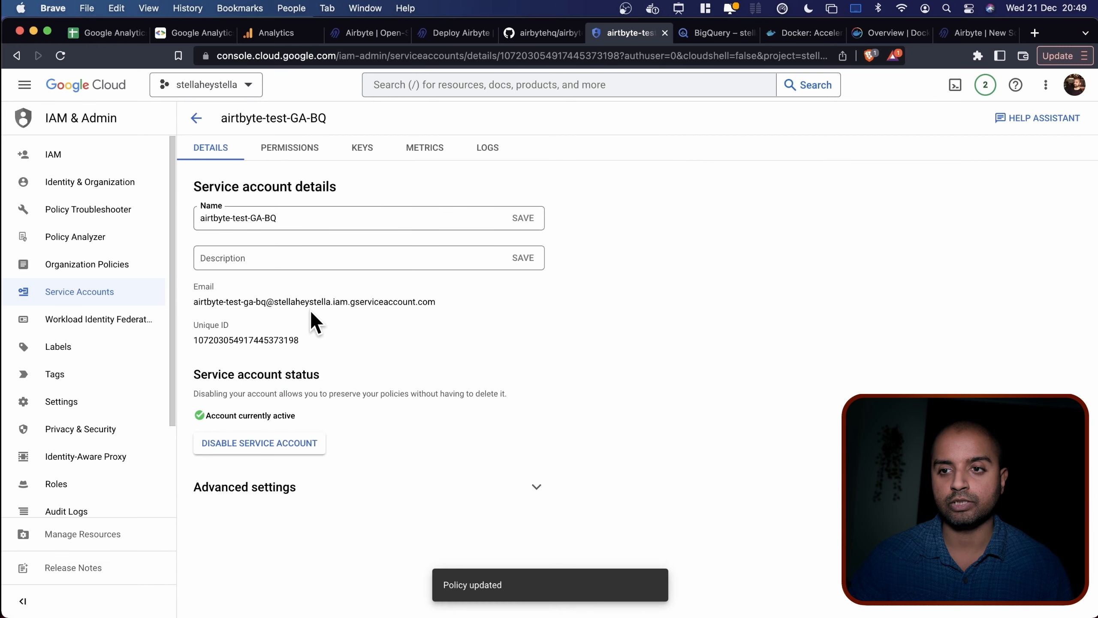
pyautogui.click(365, 156)
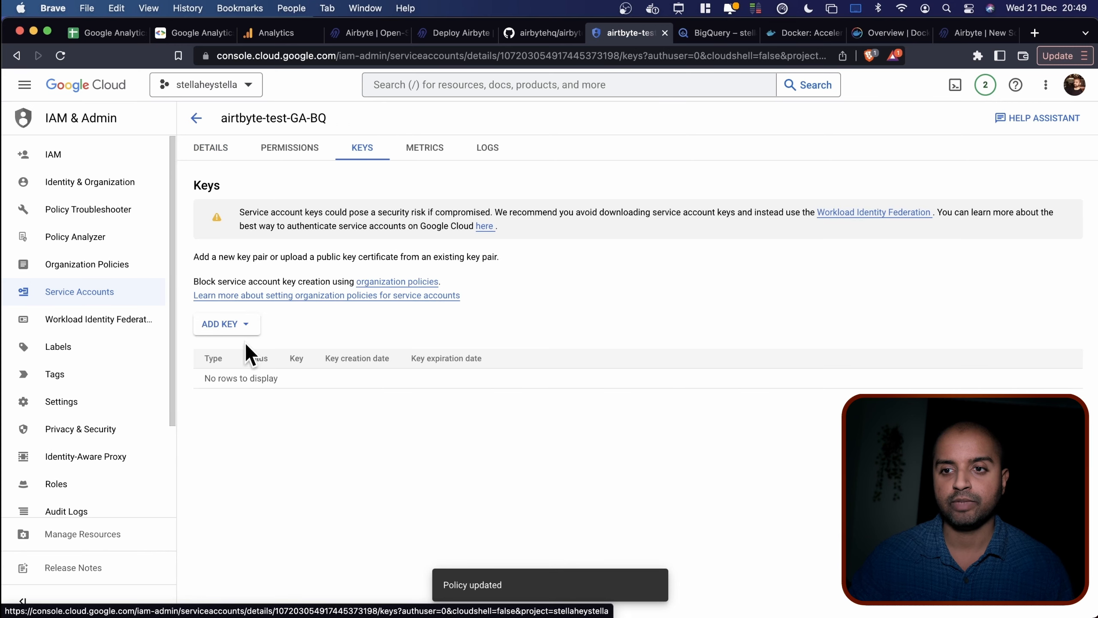
# Create a new JSON private key for the service account and open the downloaded key file.
pyautogui.click(245, 326)
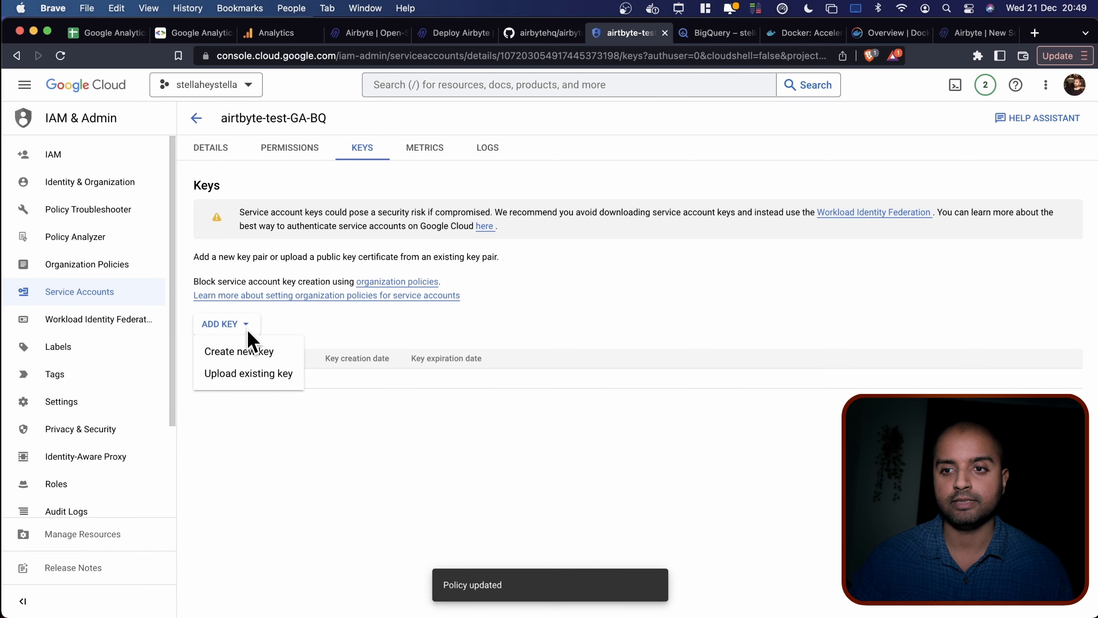
pyautogui.click(271, 351)
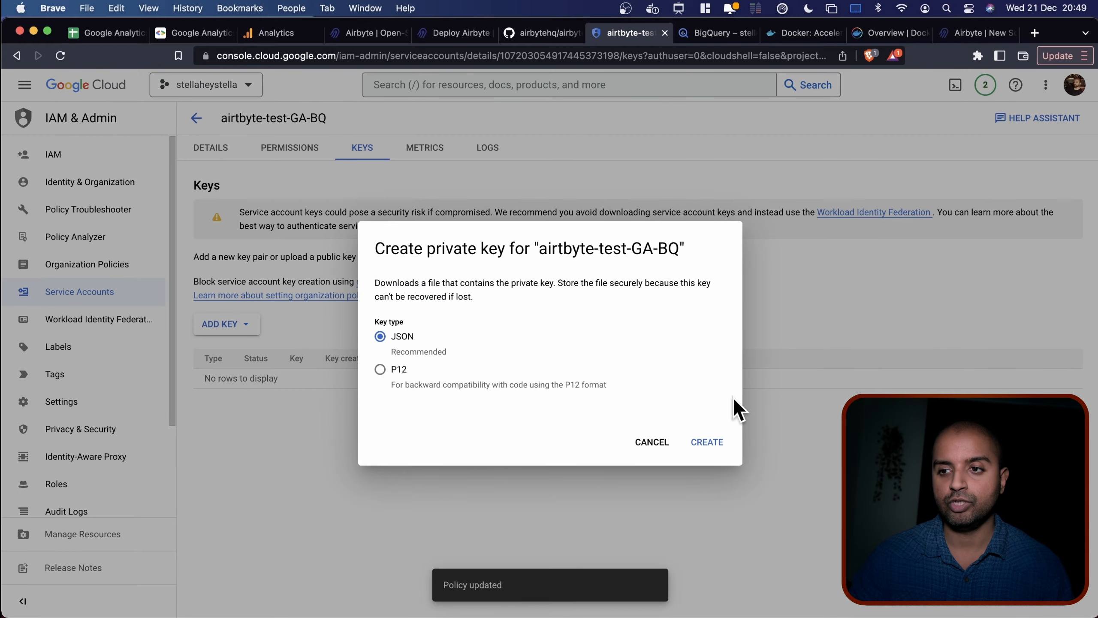
pyautogui.click(706, 441)
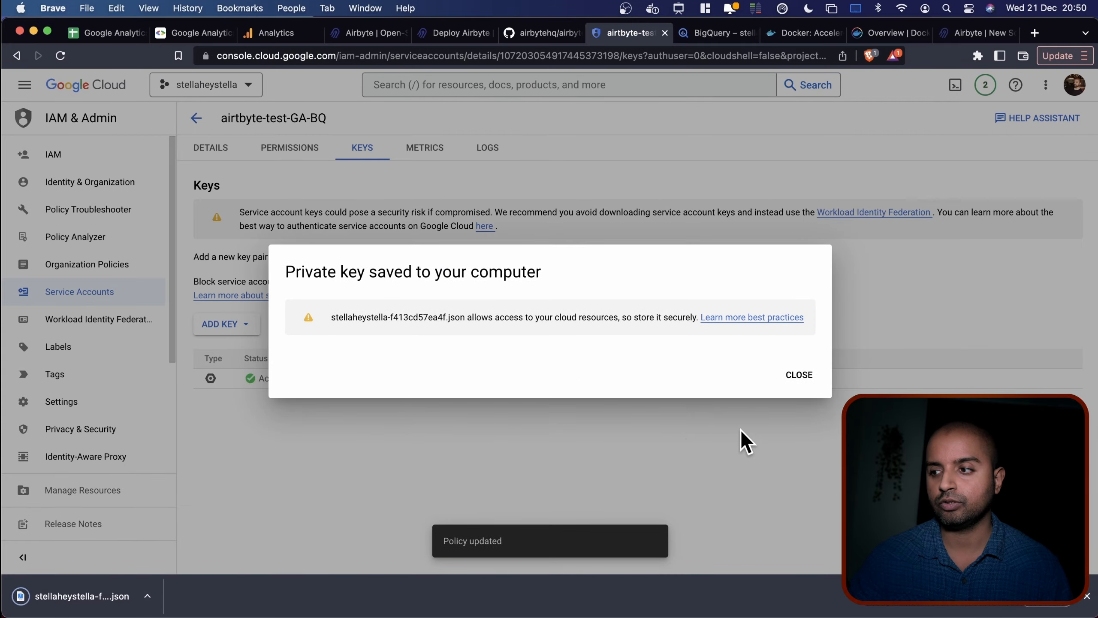
pyautogui.click(794, 374)
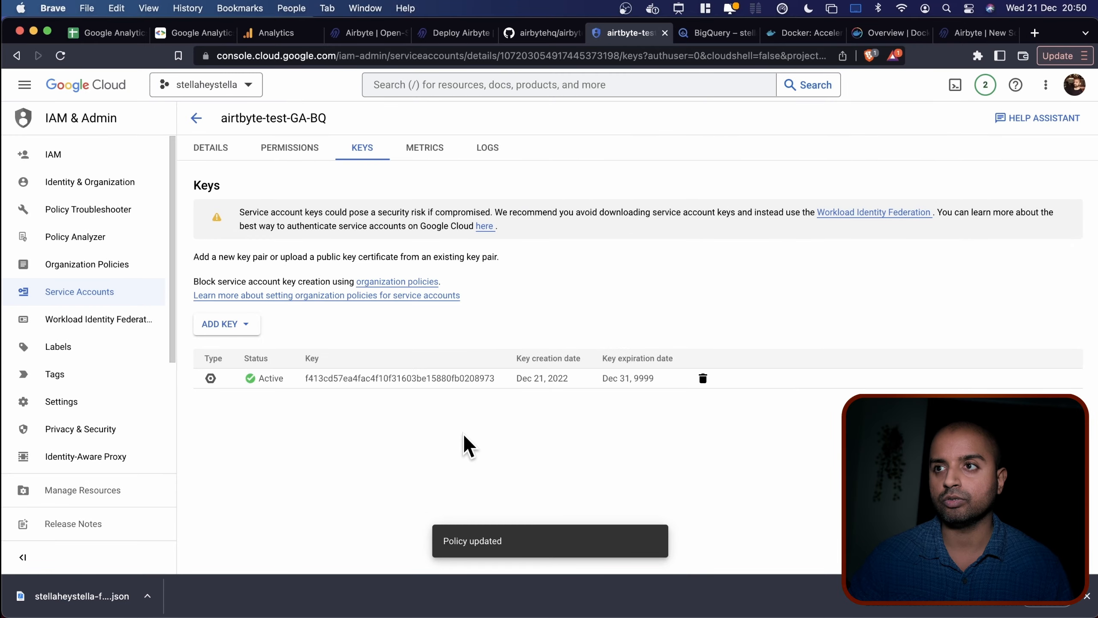
pyautogui.click(81, 596)
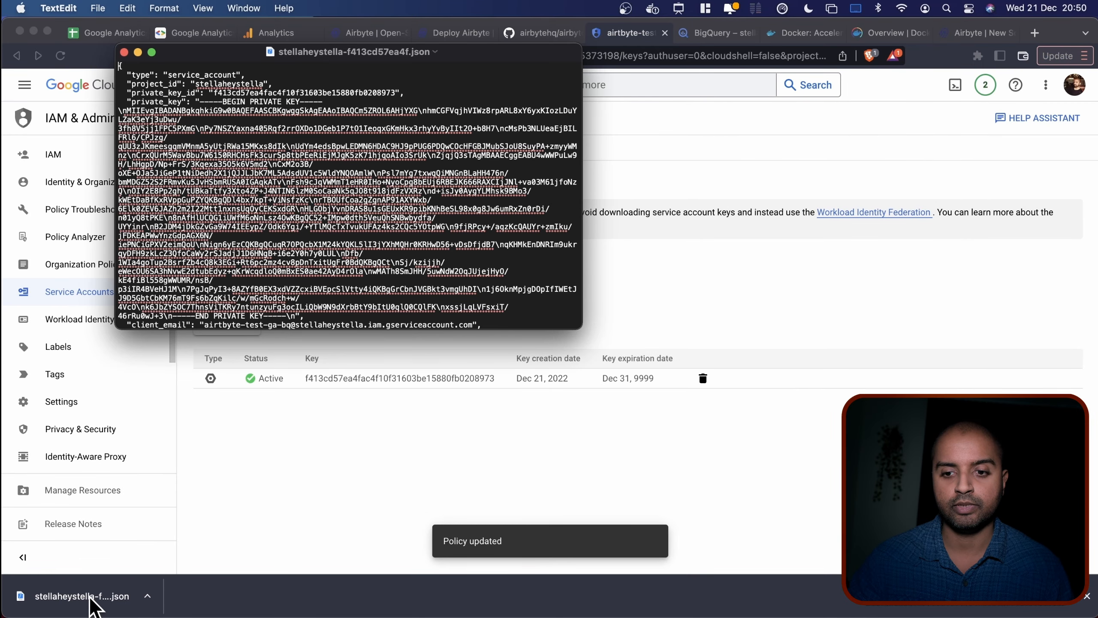
# Widen the JSON key file window in TextEdit and review the client_email value.
pyautogui.click(448, 113)
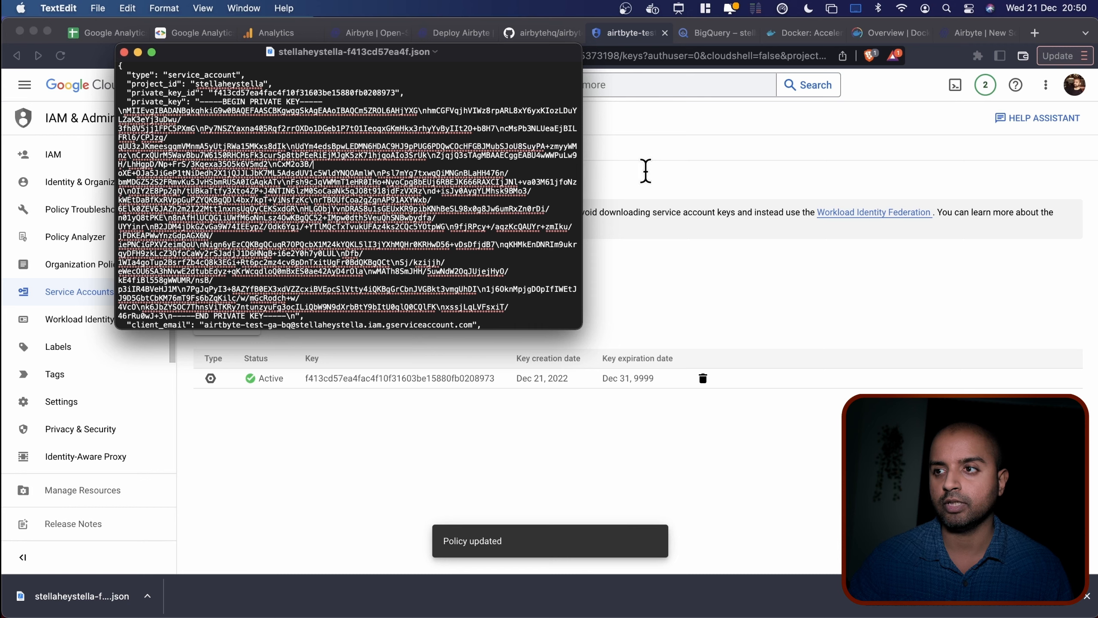
pyautogui.moveTo(567, 166); pyautogui.dragTo(494, 196)
pyautogui.moveTo(582, 196); pyautogui.dragTo(834, 238)
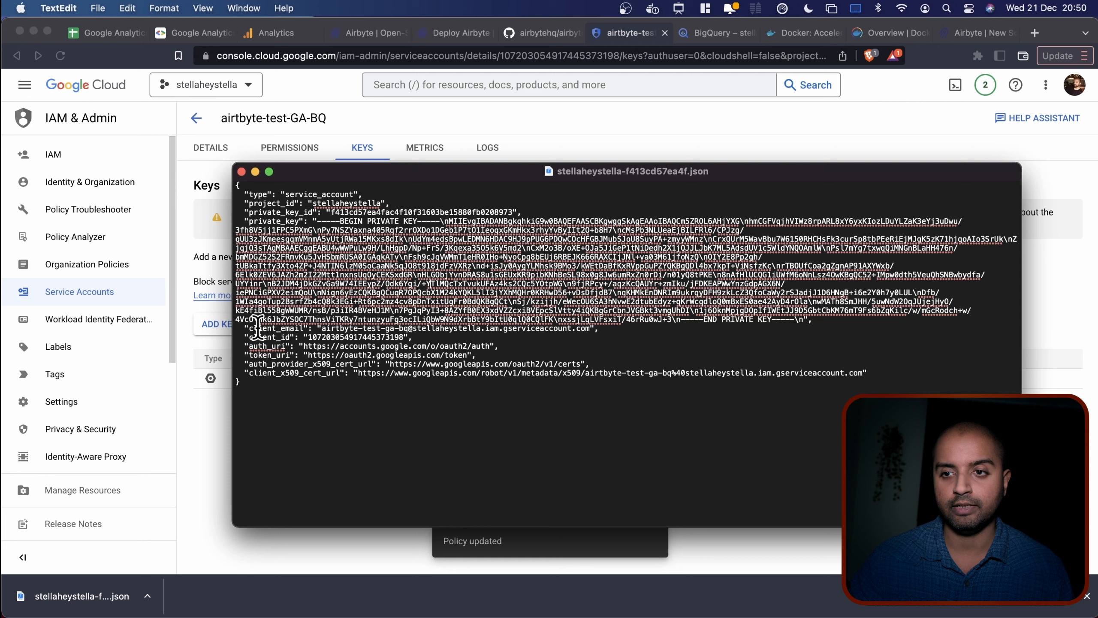
pyautogui.doubleClick(272, 328)
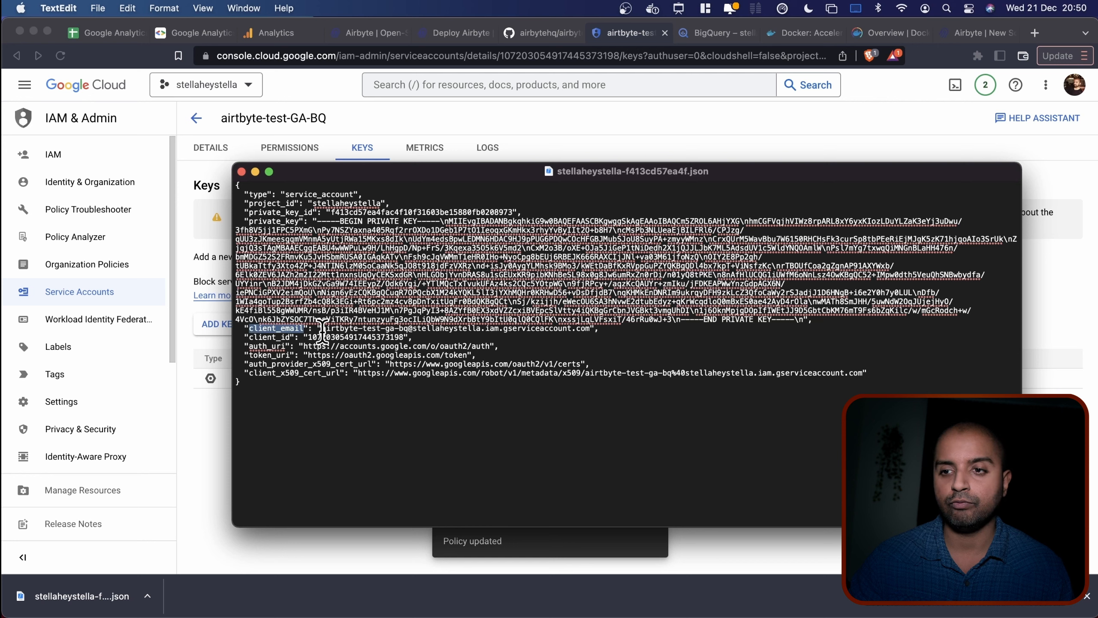
pyautogui.moveTo(322, 328); pyautogui.dragTo(520, 332)
pyautogui.click(534, 345)
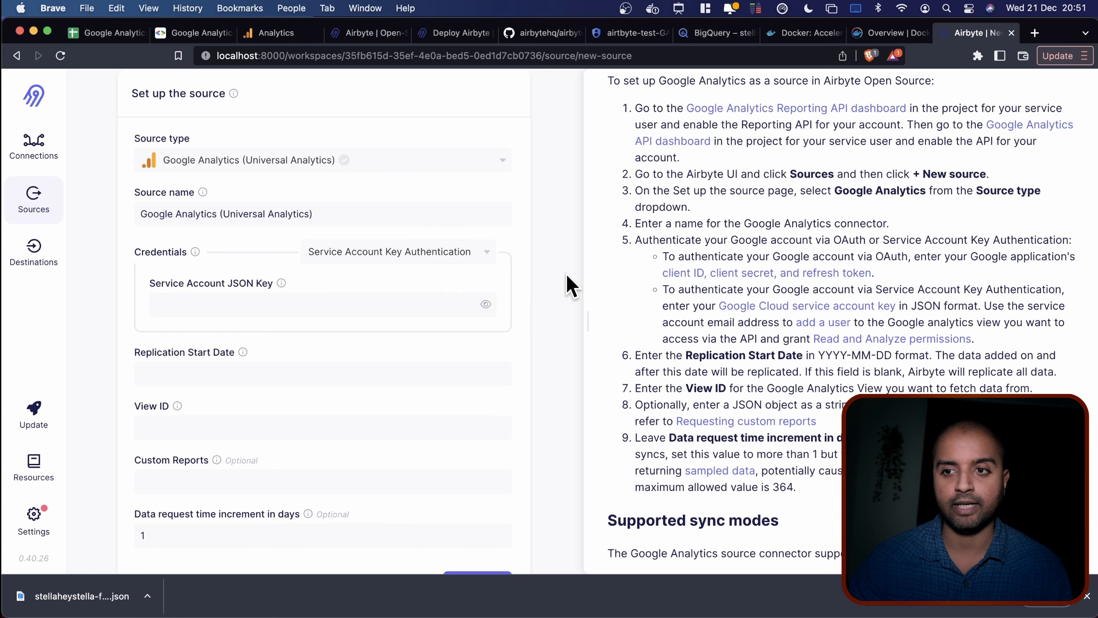
# Copy the JSON key file contents into the Service Account JSON Key field.
pyautogui.hotkey('ctrl', 'Up')
pyautogui.click(711, 422)
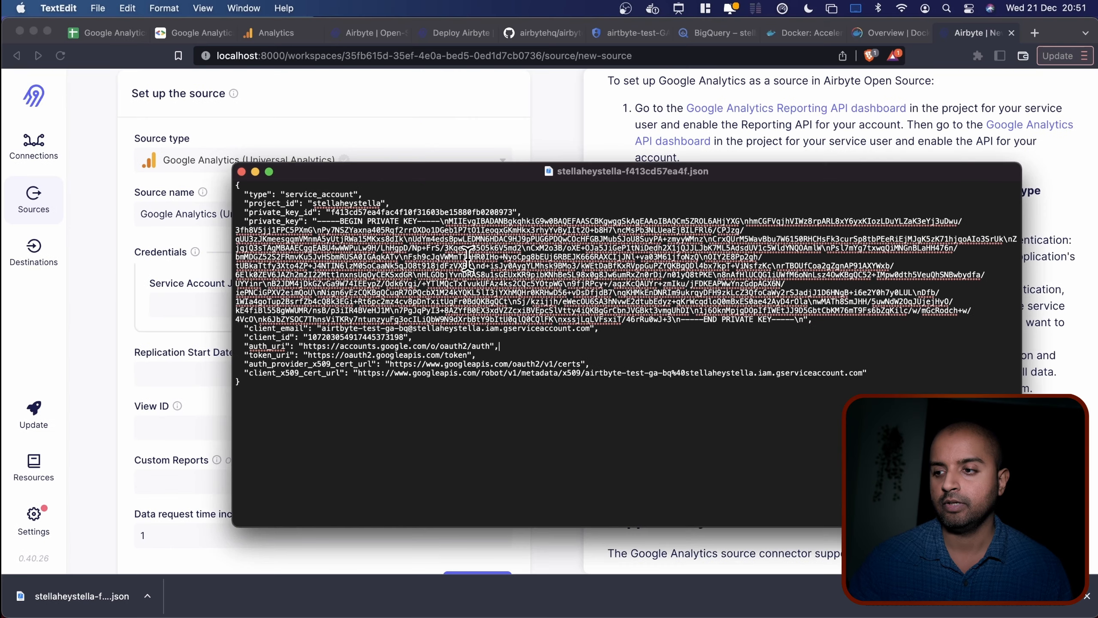
pyautogui.press('super+c')
pyautogui.click(338, 130)
pyautogui.click(245, 307)
pyautogui.press('super+v')
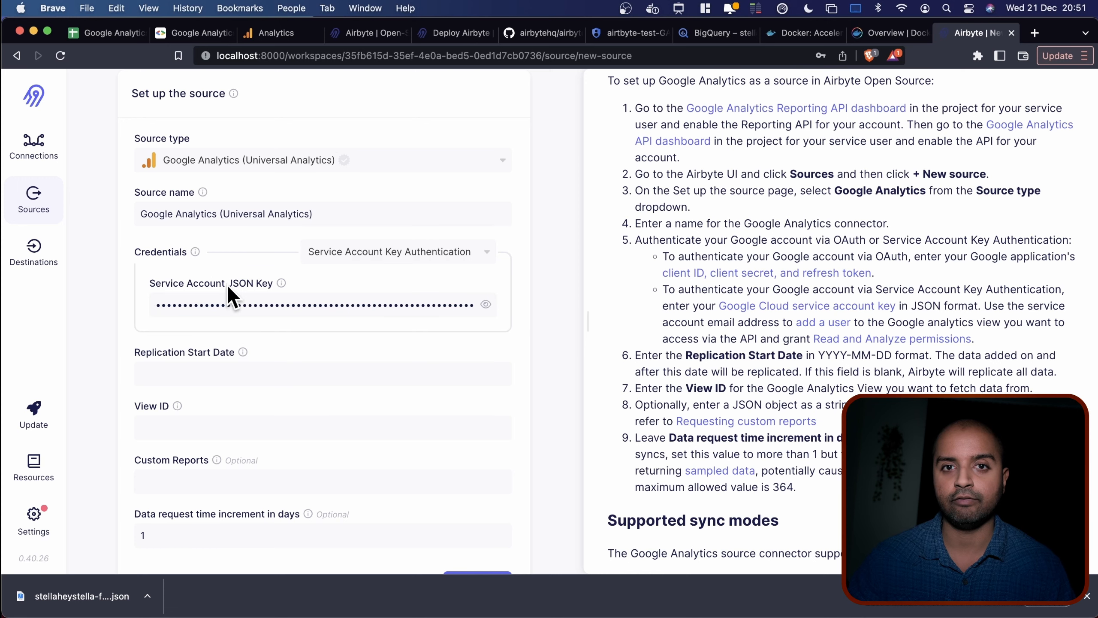
# Set the Replication Start Date to 2022-10-01.
pyautogui.scroll(-2, 115, 361)
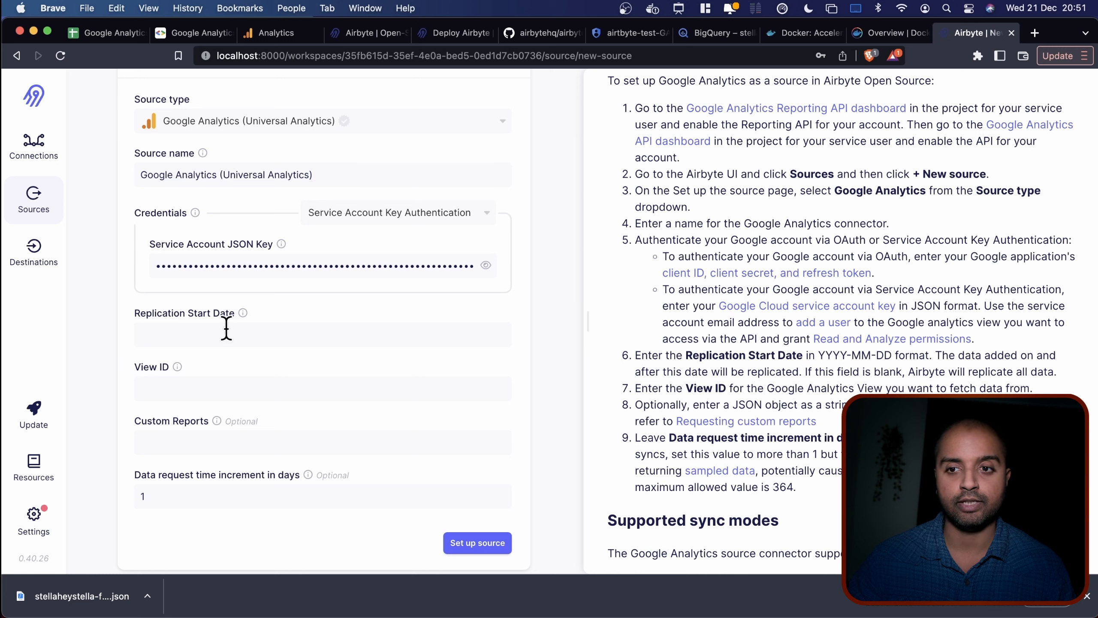
pyautogui.click(185, 334)
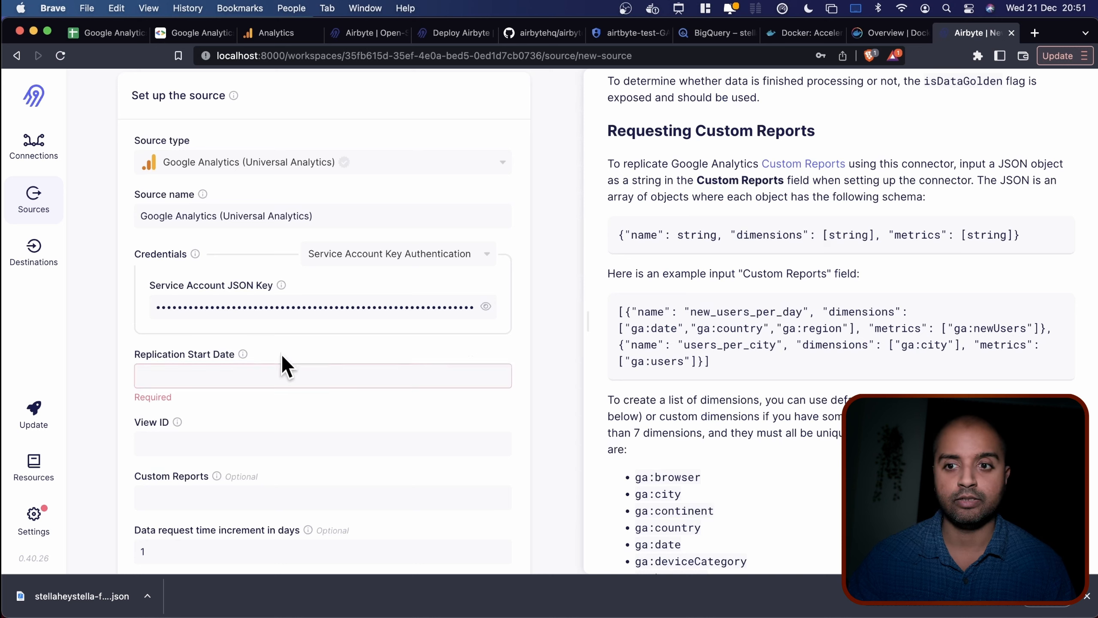
pyautogui.moveTo(243, 353)
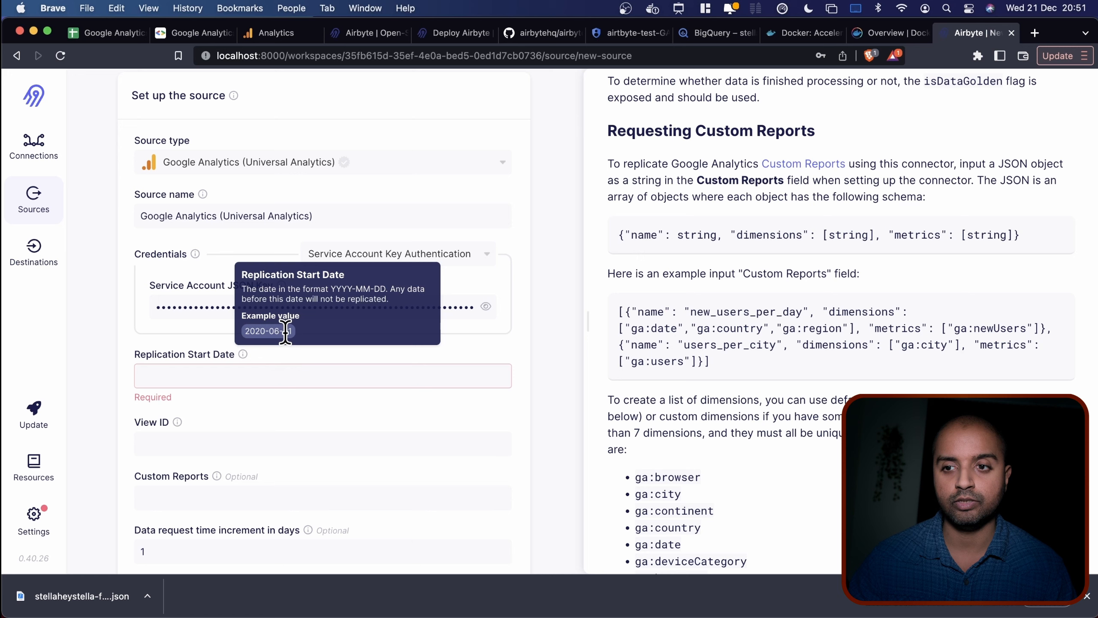
pyautogui.click(211, 368)
pyautogui.write('2022-10-01')
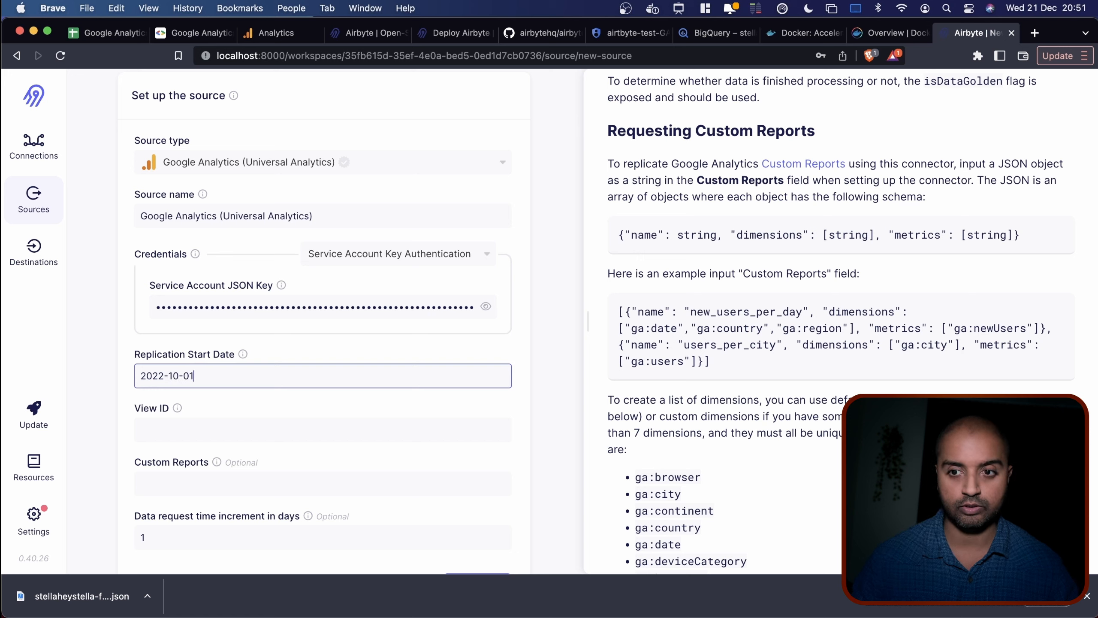
pyautogui.click(191, 426)
pyautogui.moveTo(178, 406)
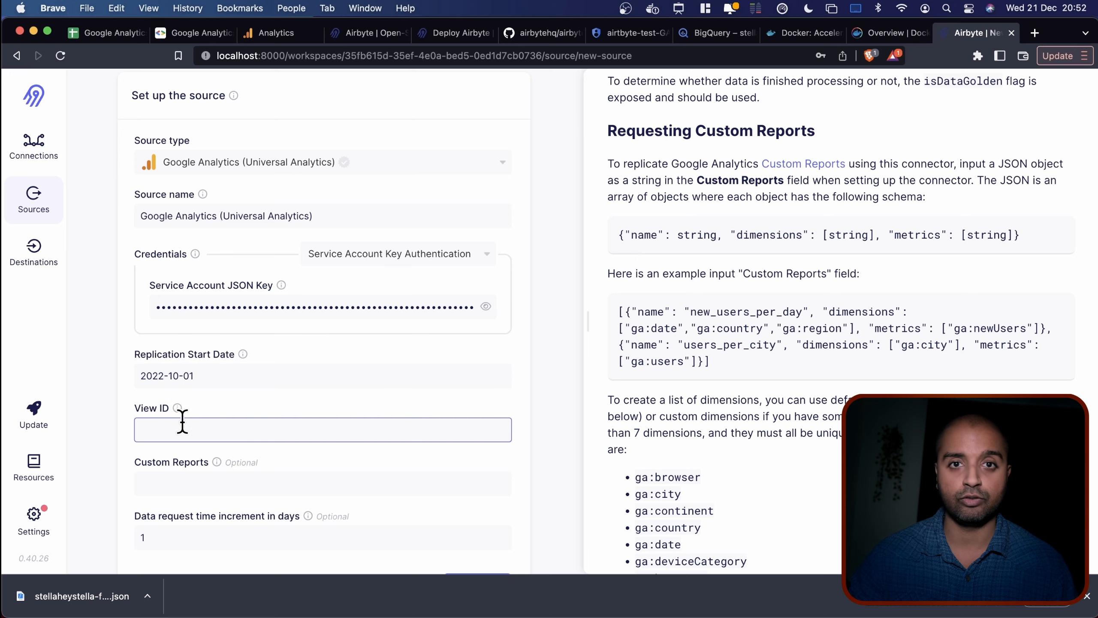
# Copy the All Web Site Data view's View ID from Google Analytics View Settings.
pyautogui.click(268, 33)
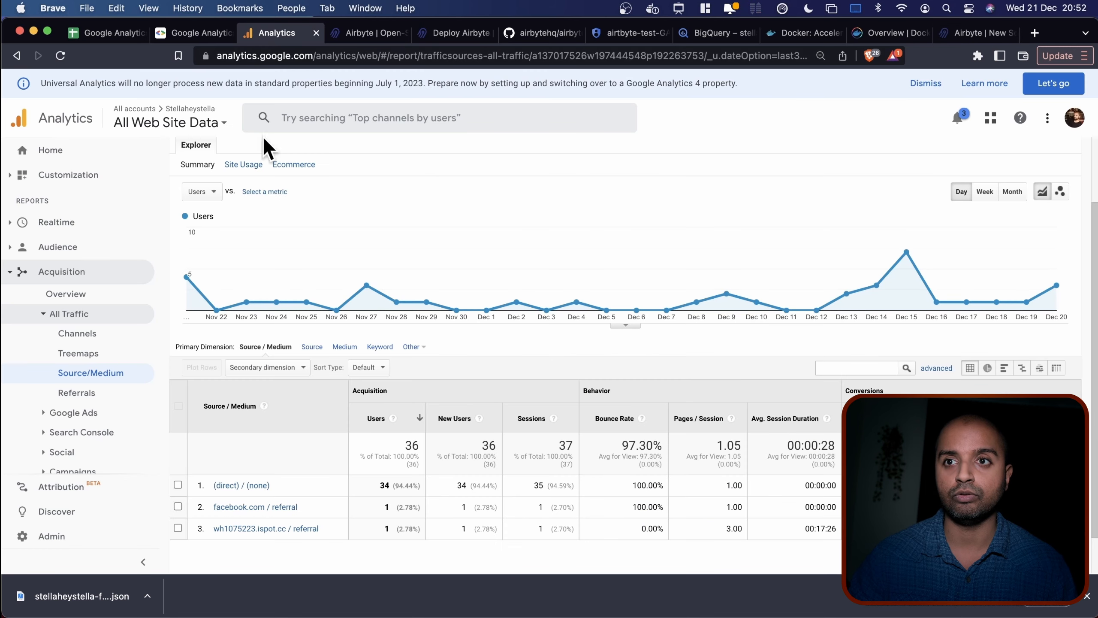
pyautogui.click(82, 541)
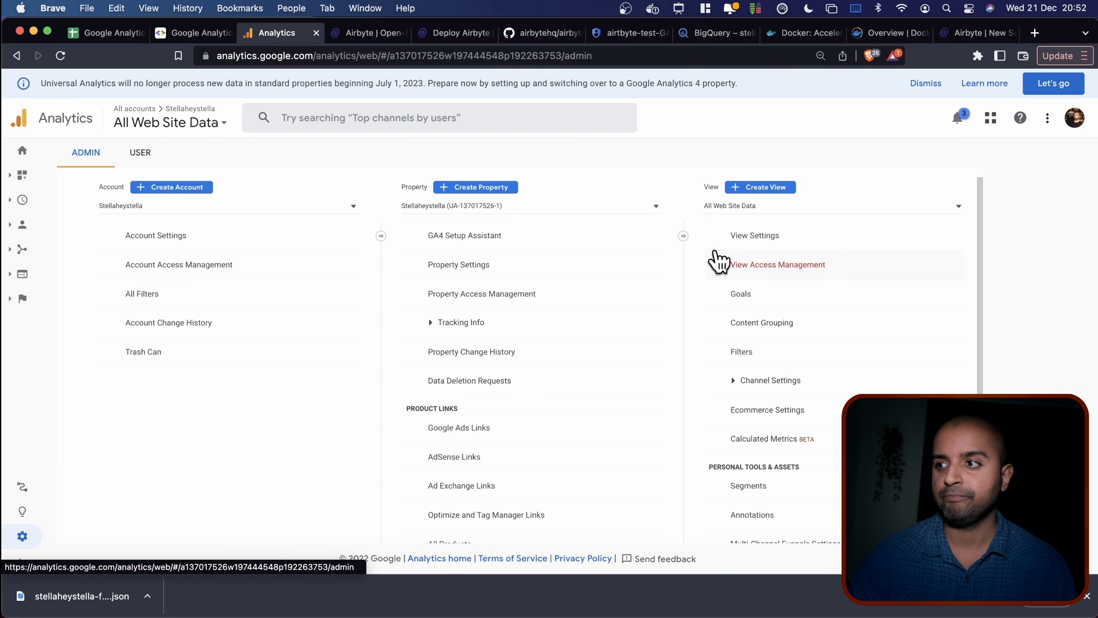
pyautogui.click(761, 238)
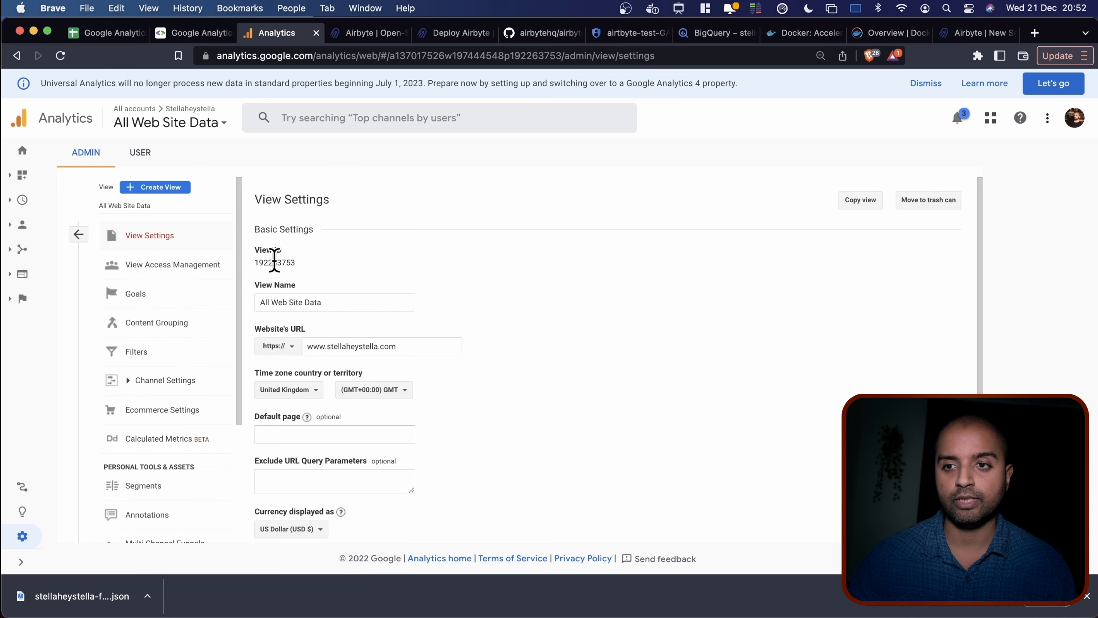
pyautogui.doubleClick(274, 262)
pyautogui.press('super+c')
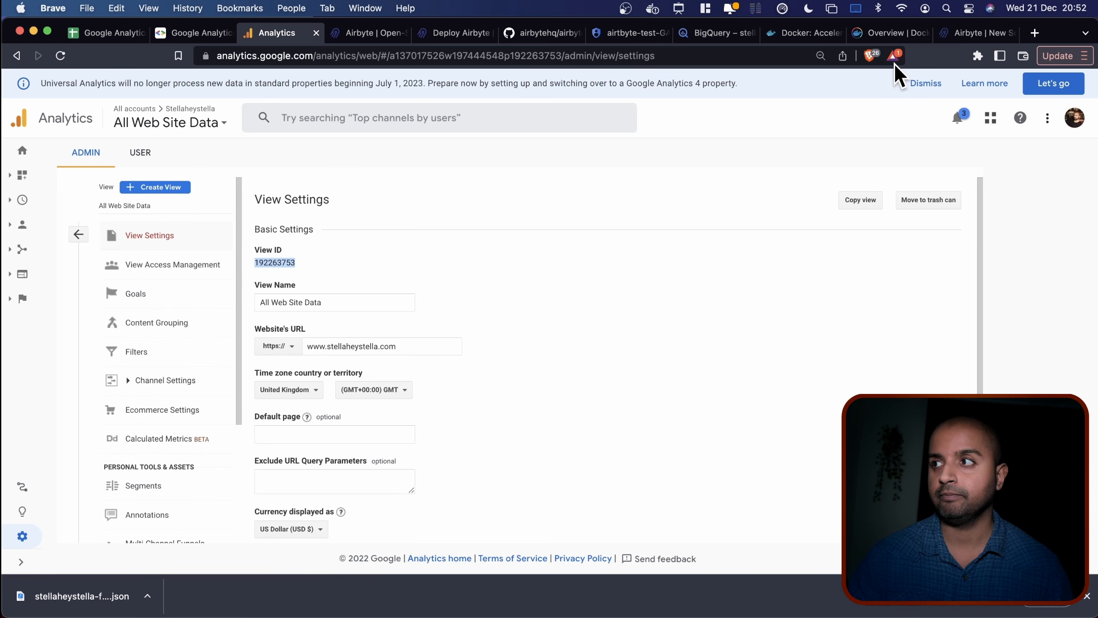
pyautogui.click(978, 33)
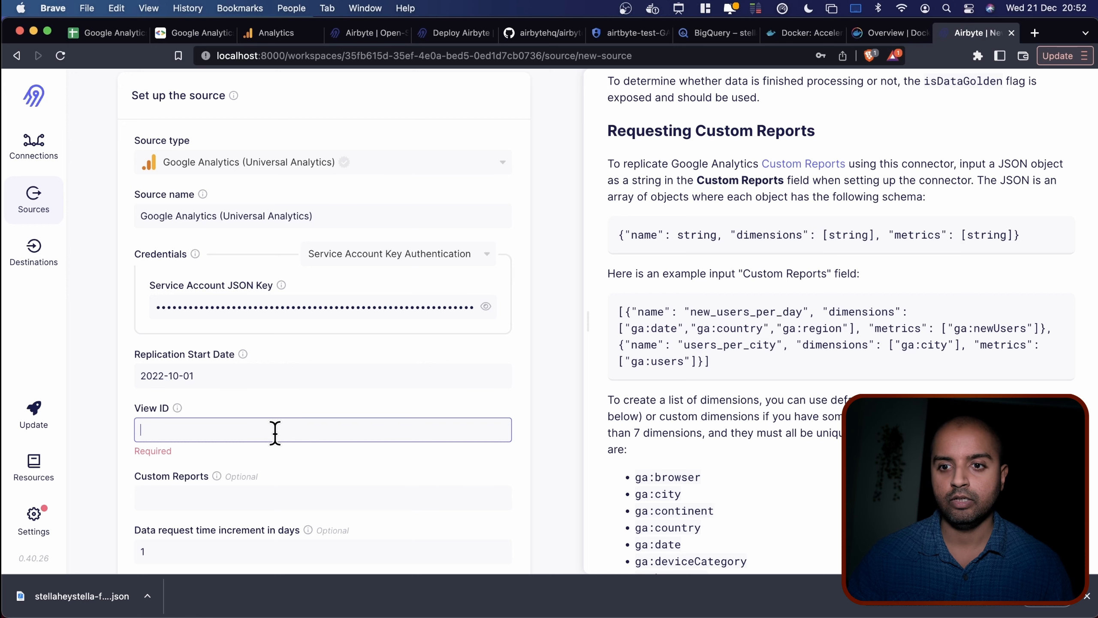
# Paste the copied View ID into the View ID field.
pyautogui.press('super+v')
pyautogui.scroll(-2, 412, 436)
pyautogui.moveTo(217, 415)
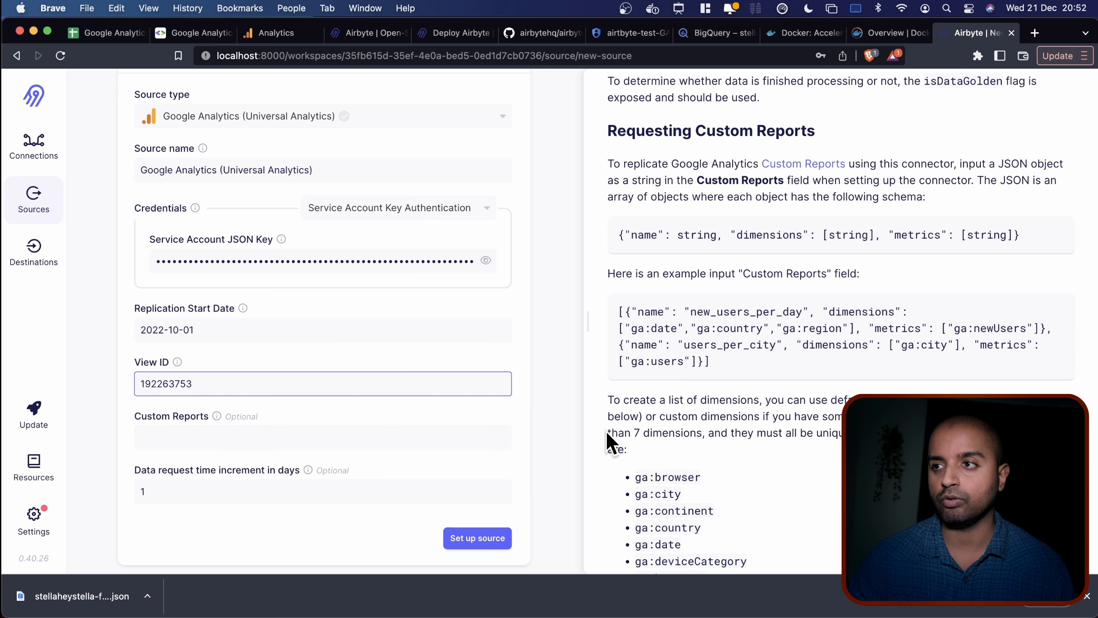
# Scroll the setup guide past the streams table to Requesting Custom Reports, noting ga_hostname.
pyautogui.scroll(15, 606, 429)
pyautogui.scroll(-2, 606, 430)
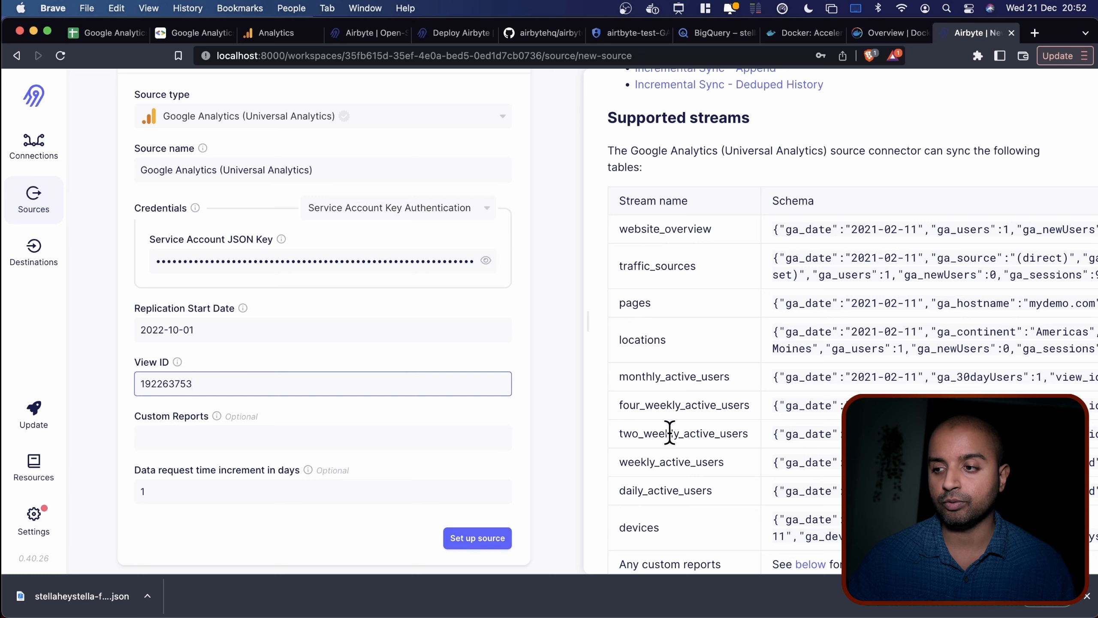
pyautogui.scroll(-3, 669, 442)
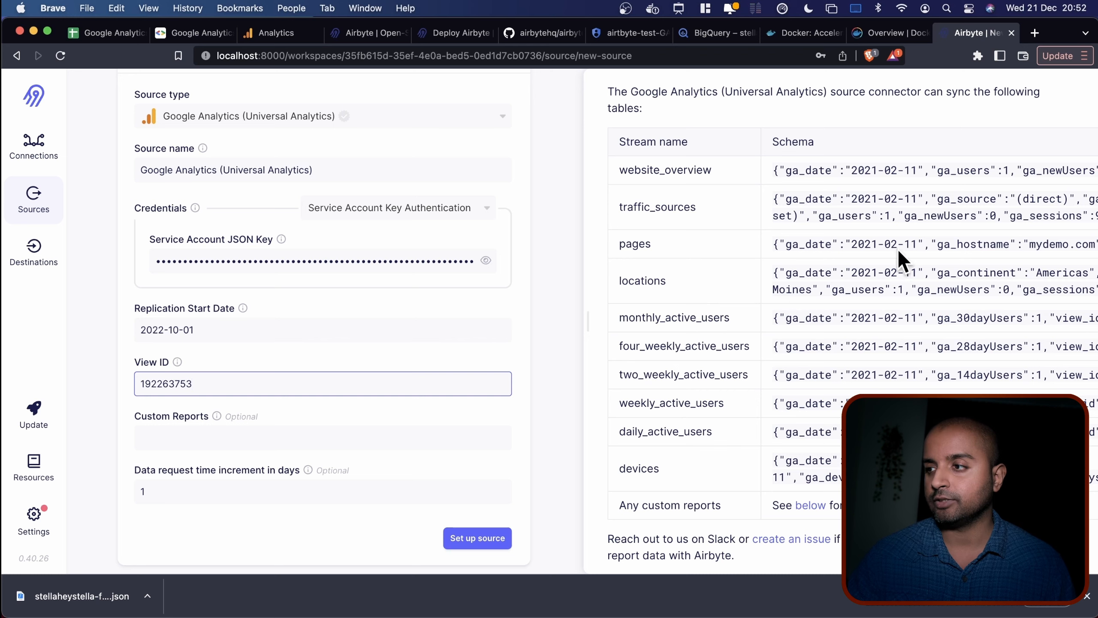
pyautogui.hscroll(3, 876, 250)
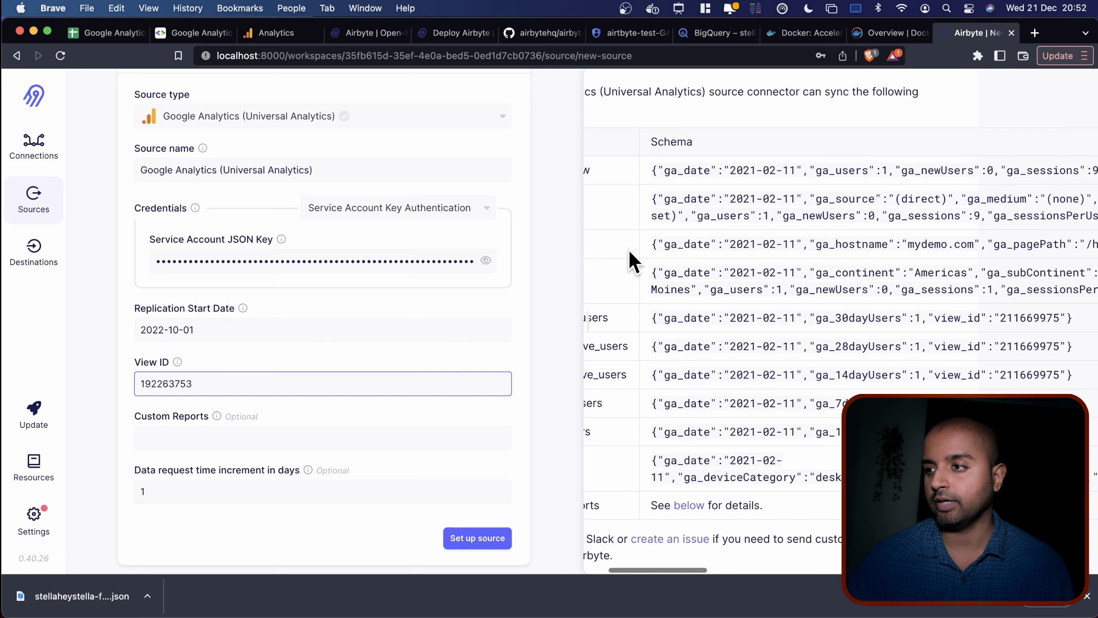
pyautogui.doubleClick(864, 251)
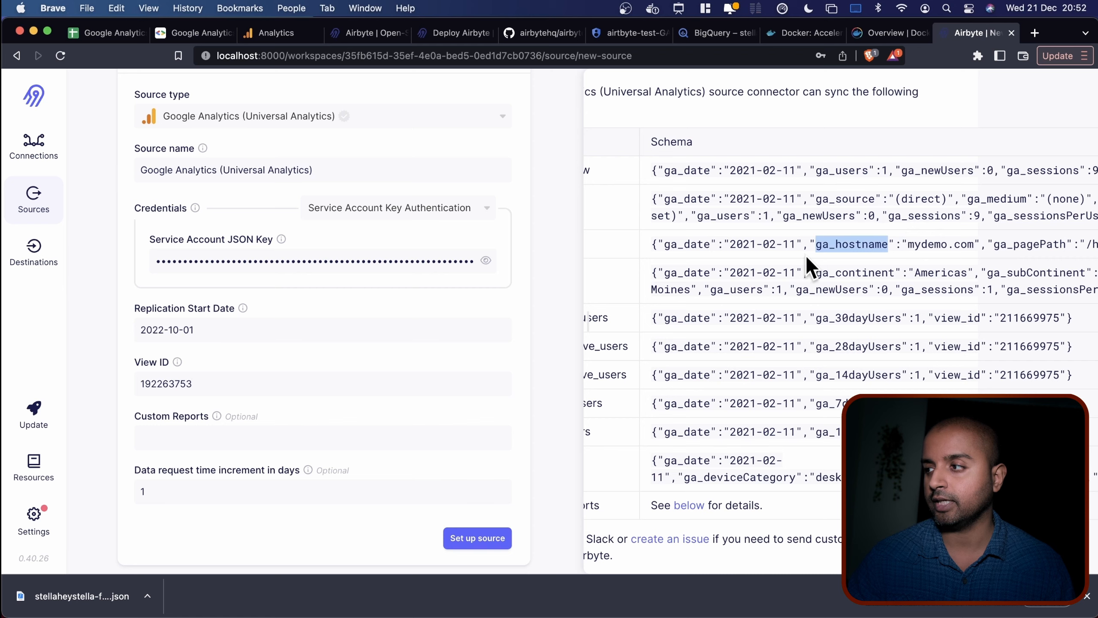
pyautogui.hscroll(7, 806, 255)
pyautogui.hscroll(6, 821, 250)
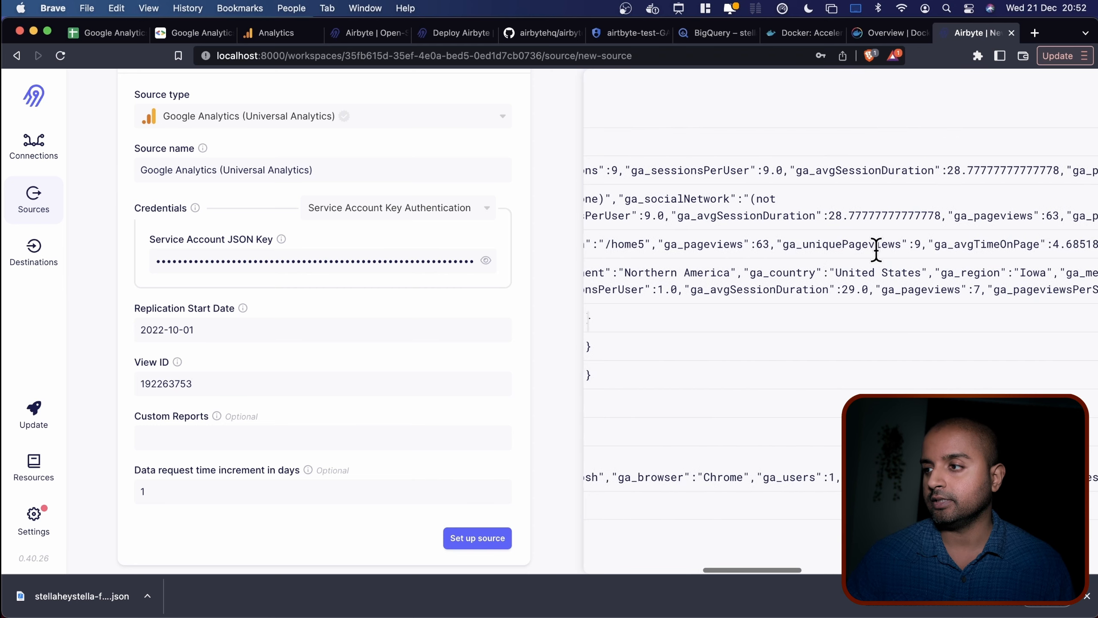
pyautogui.hscroll(-15, 834, 242)
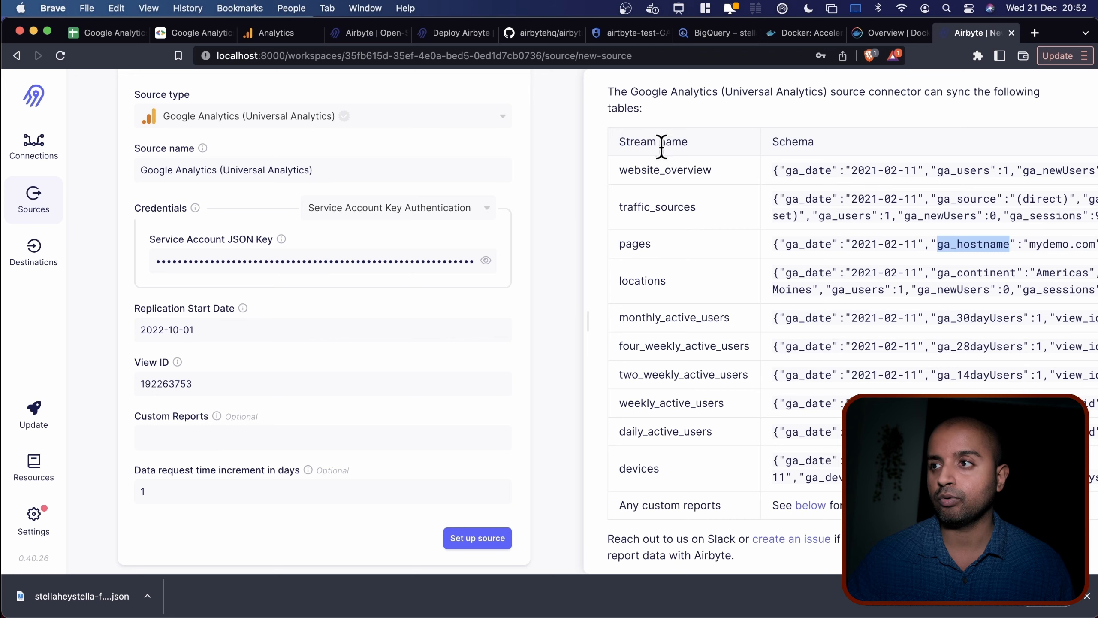
pyautogui.scroll(-7, 649, 507)
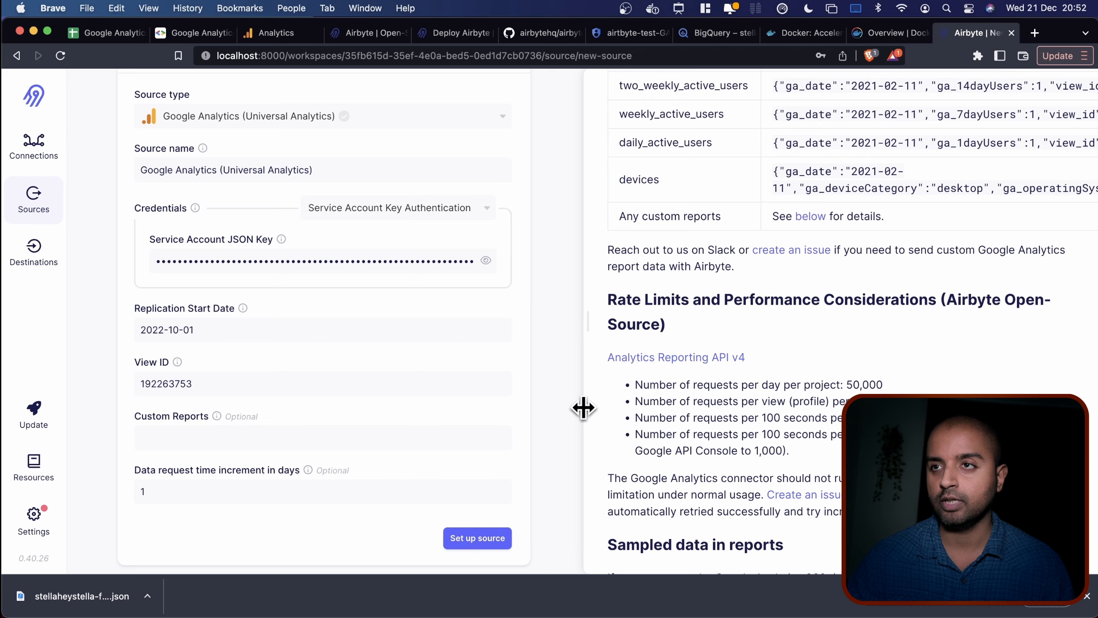
pyautogui.scroll(-10, 605, 400)
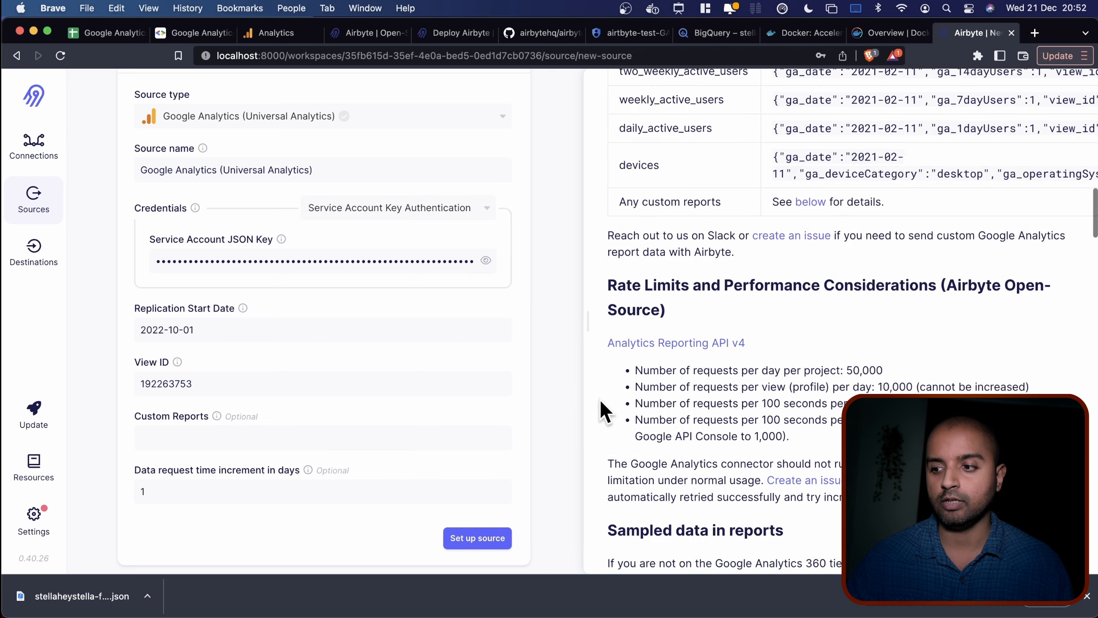
pyautogui.scroll(-15, 600, 402)
pyautogui.scroll(6, 600, 403)
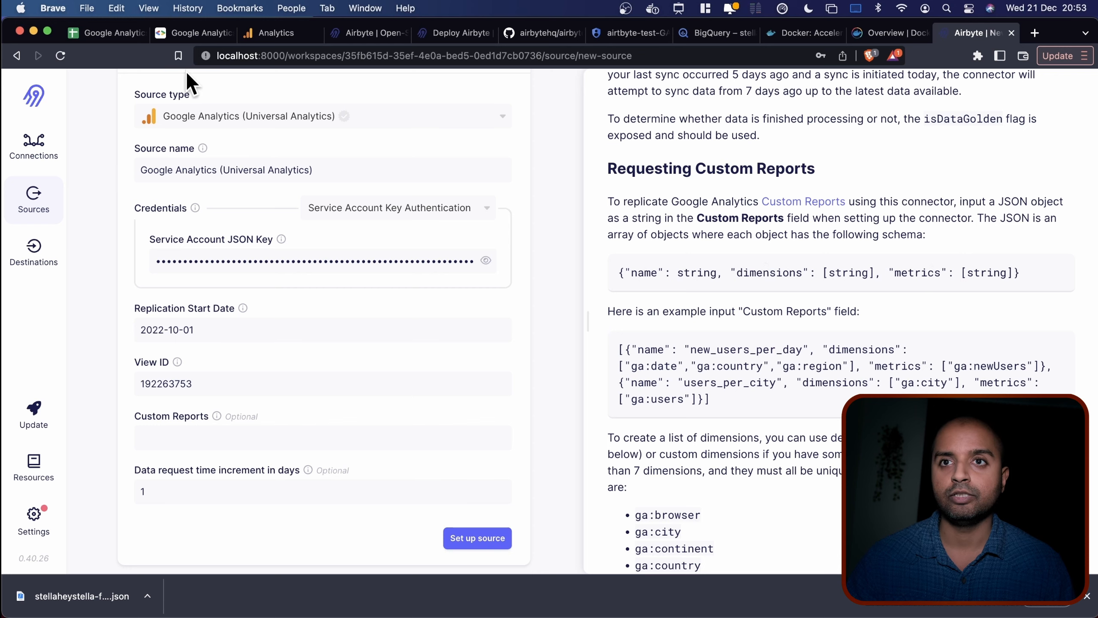
pyautogui.click(110, 36)
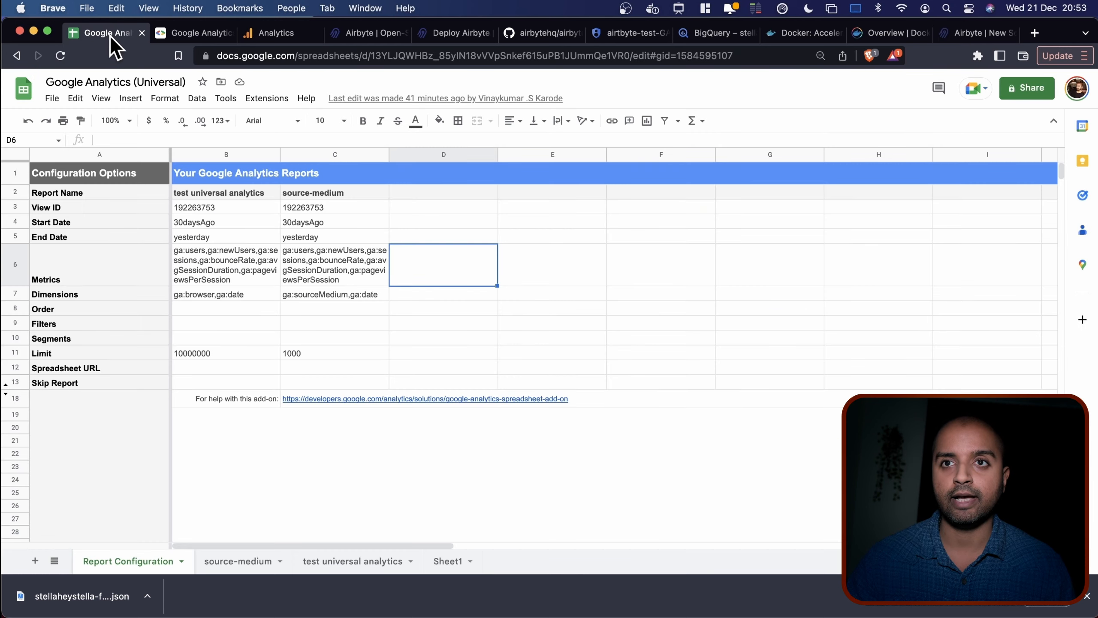
pyautogui.click(196, 256)
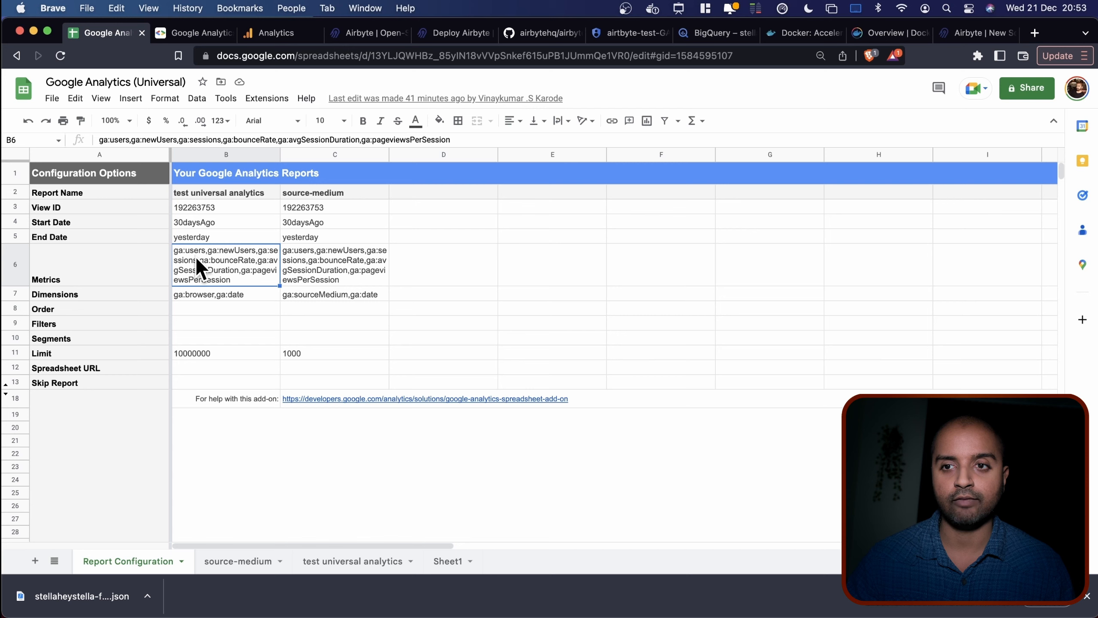
pyautogui.click(210, 298)
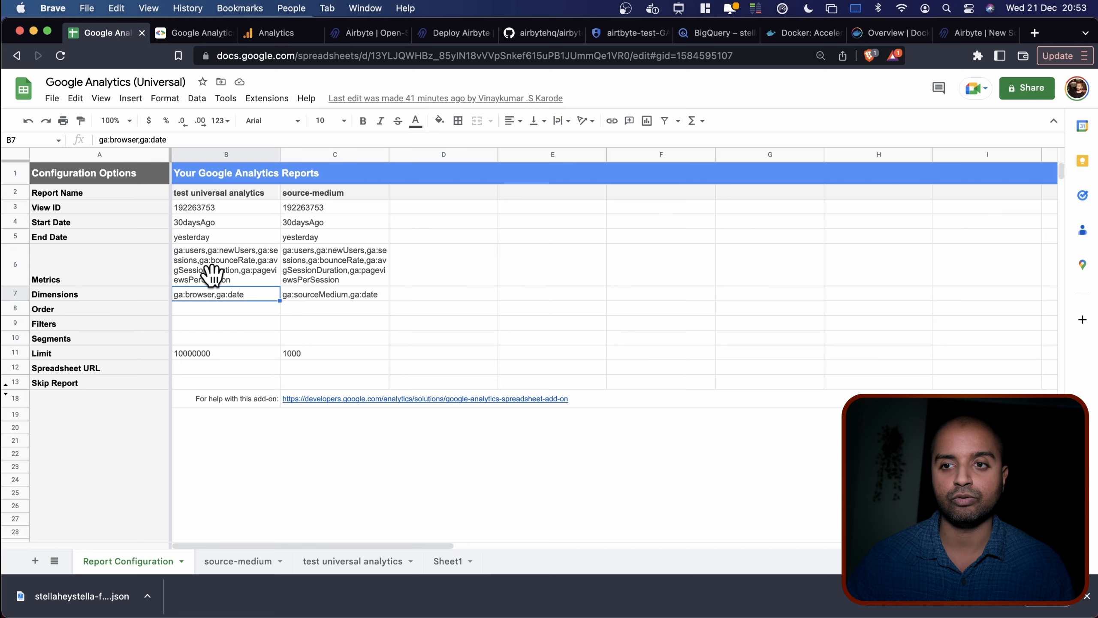
pyautogui.click(950, 33)
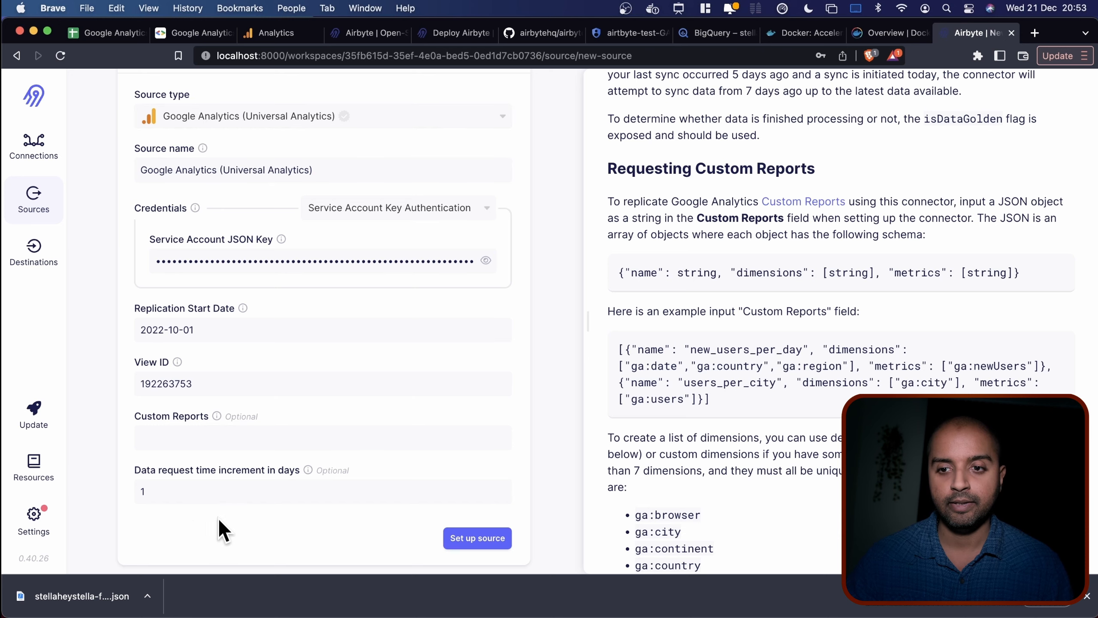
pyautogui.scroll(-1, 233, 518)
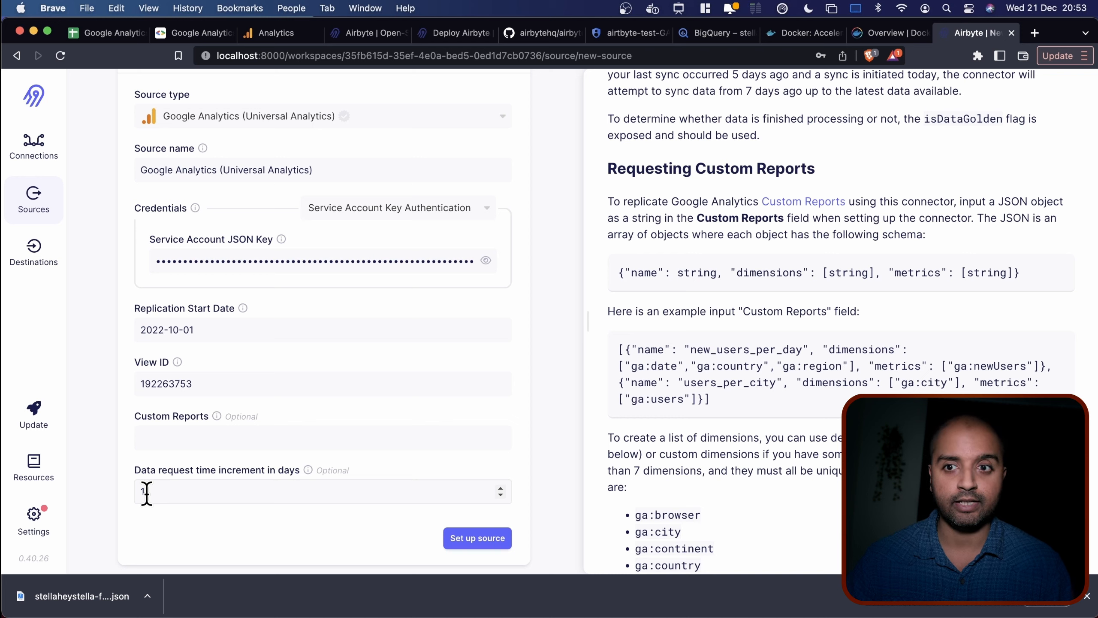
pyautogui.moveTo(310, 470)
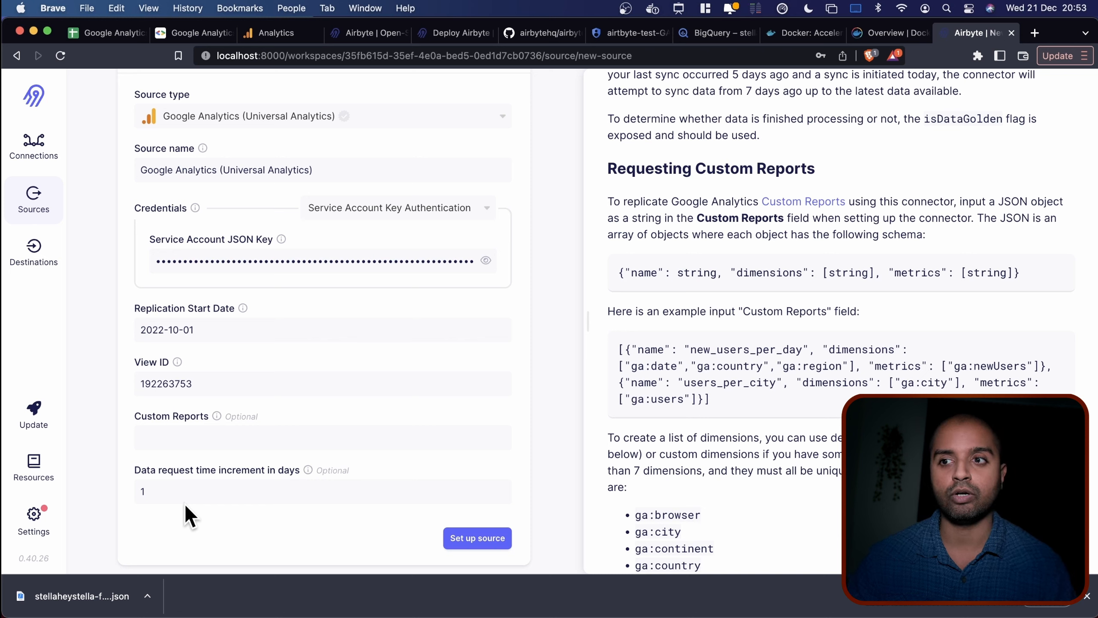
# Submit the source and read the 403 PERMISSION_DENIED error for view 192263753.
pyautogui.click(464, 538)
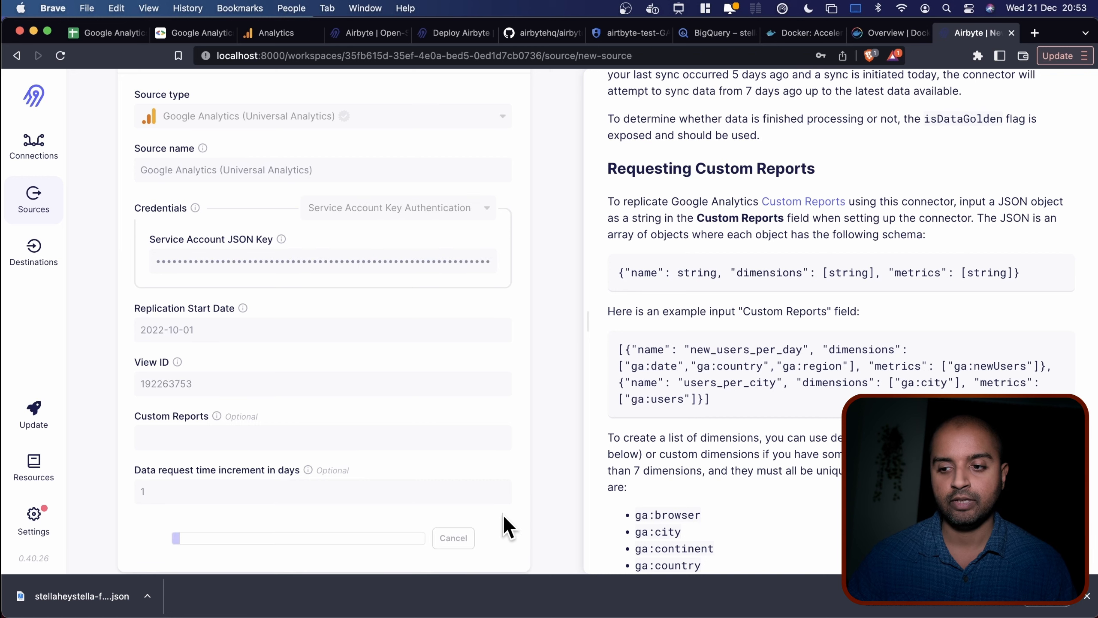
pyautogui.scroll(-1, 503, 517)
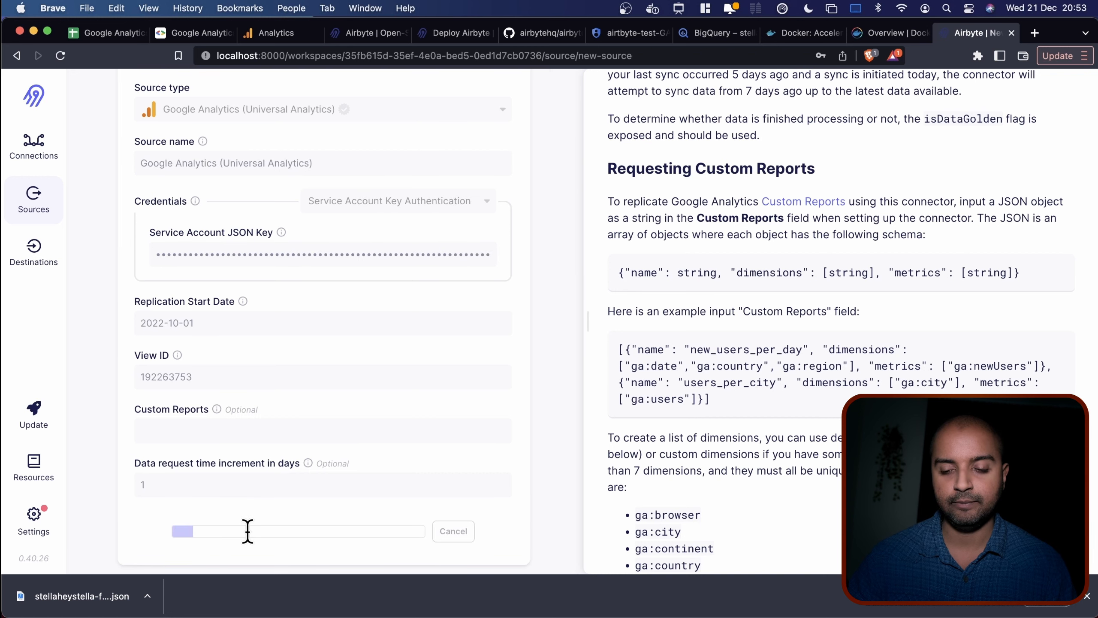
pyautogui.scroll(-1, 332, 523)
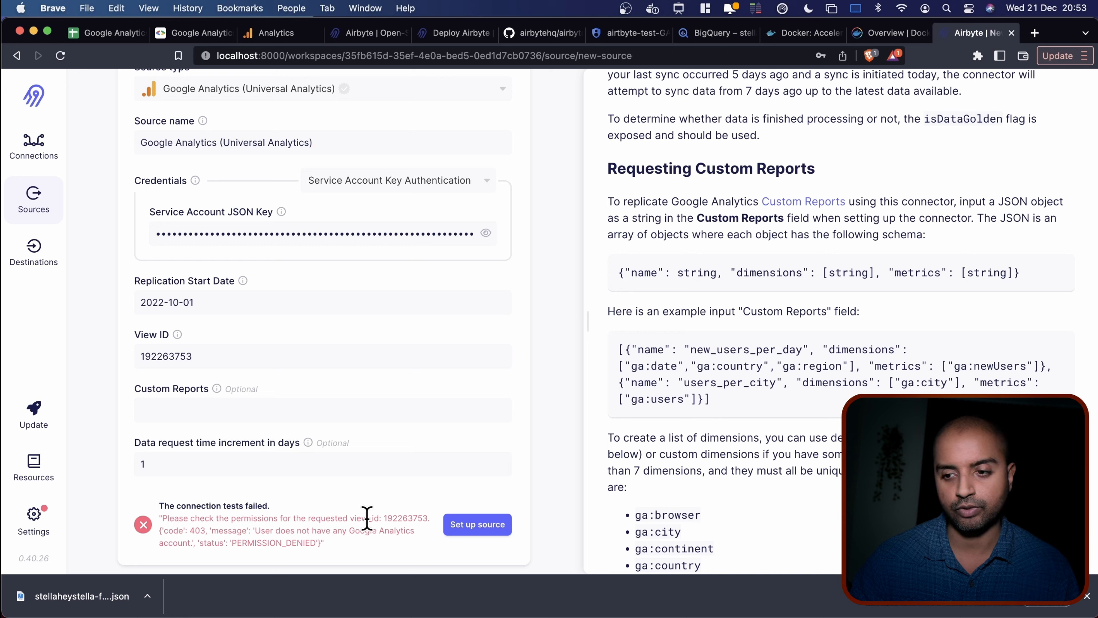
pyautogui.doubleClick(251, 541)
pyautogui.click(364, 542)
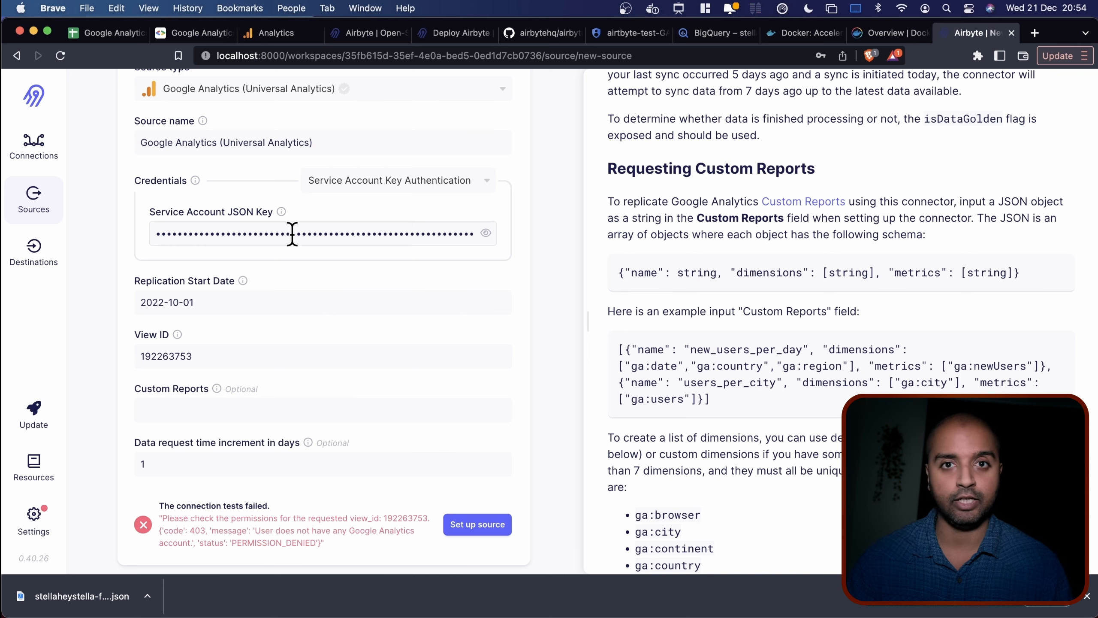
pyautogui.click(264, 29)
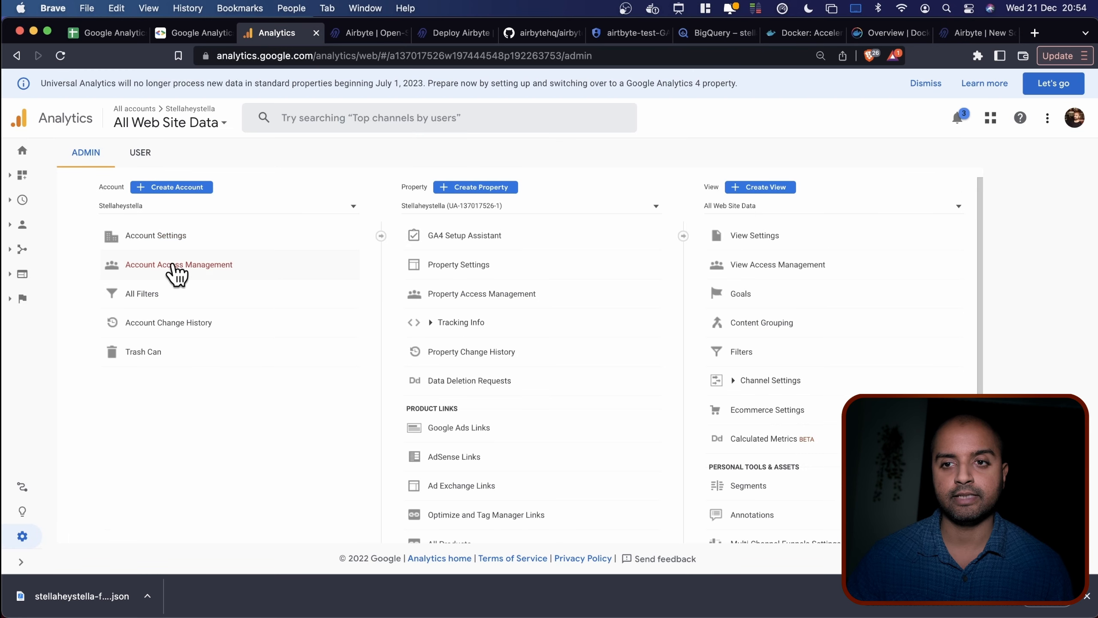
# Open Account Access Management and copy the client_email value from the key file.
pyautogui.click(161, 265)
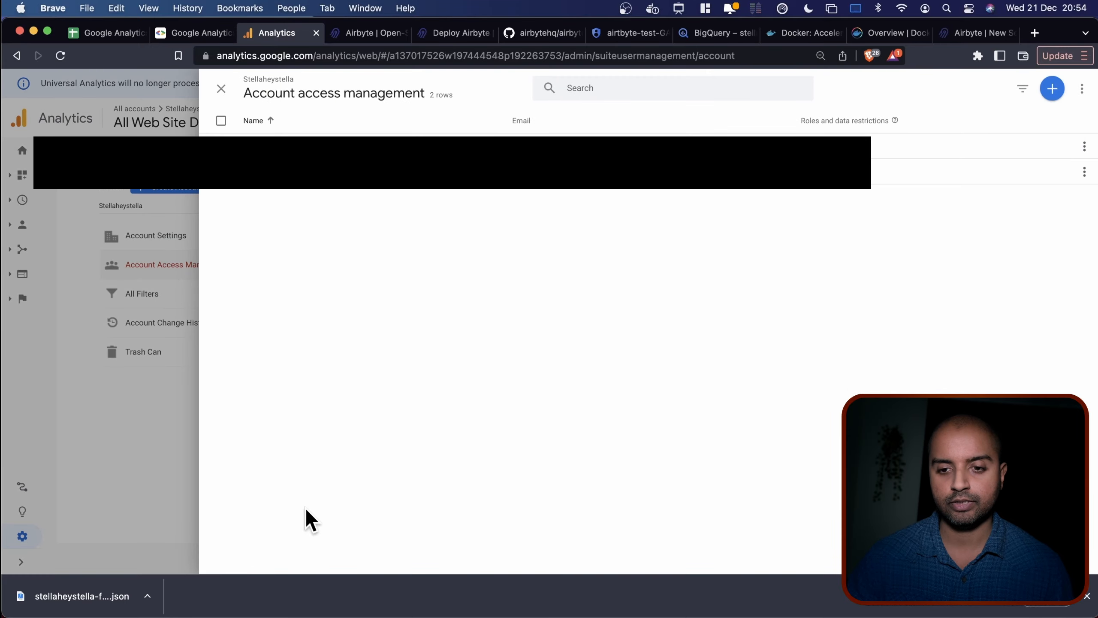
pyautogui.press('super+Tab')
pyautogui.click(536, 442)
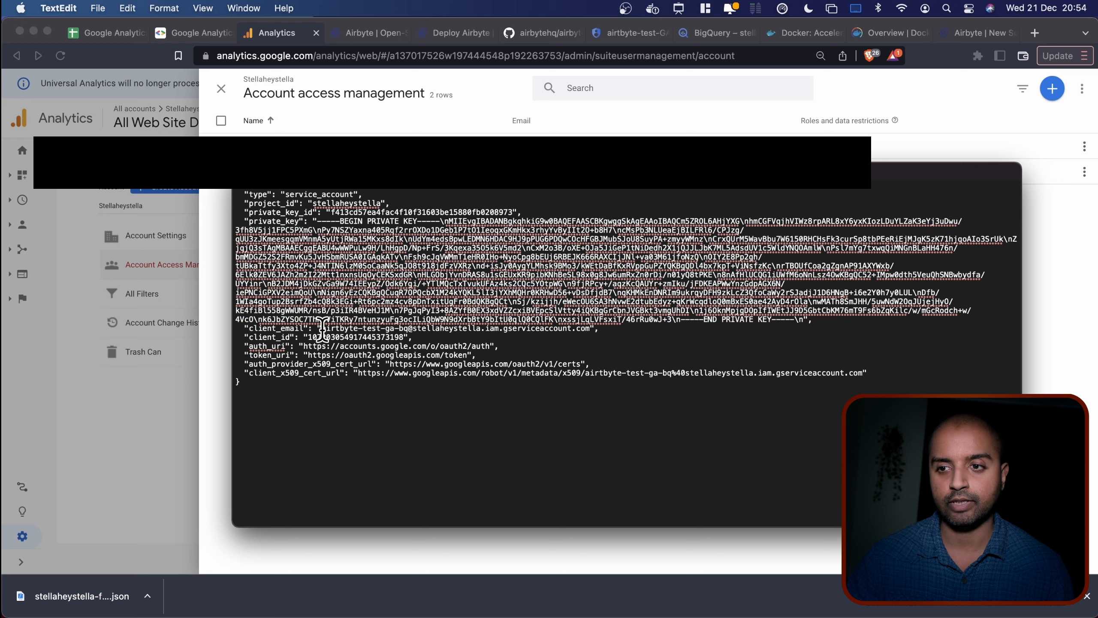
pyautogui.moveTo(321, 329); pyautogui.dragTo(591, 329)
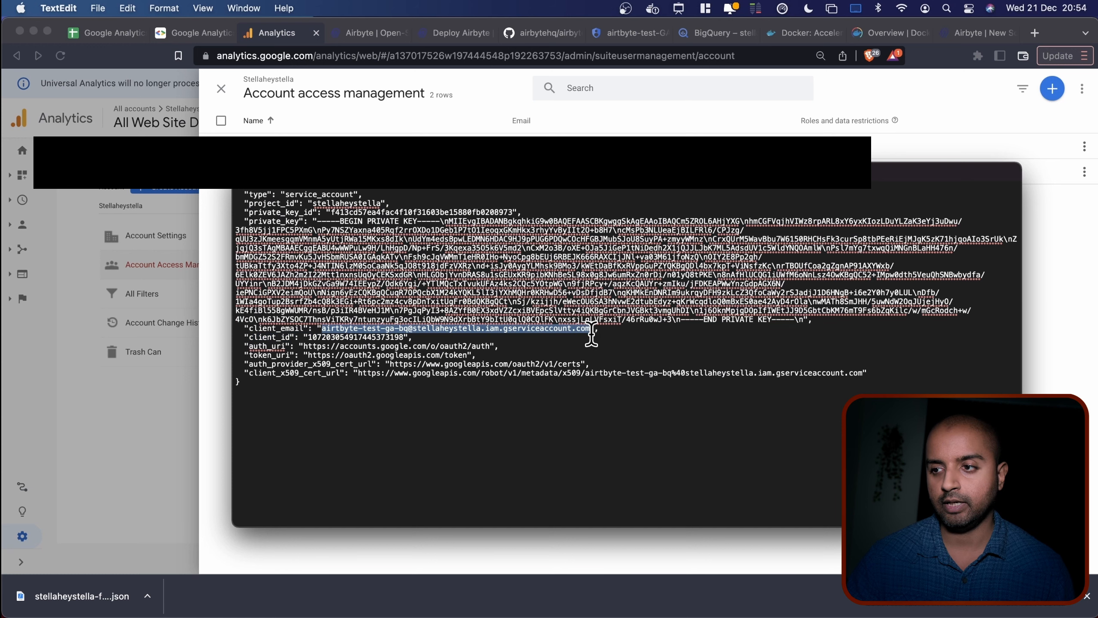
pyautogui.press('super+c')
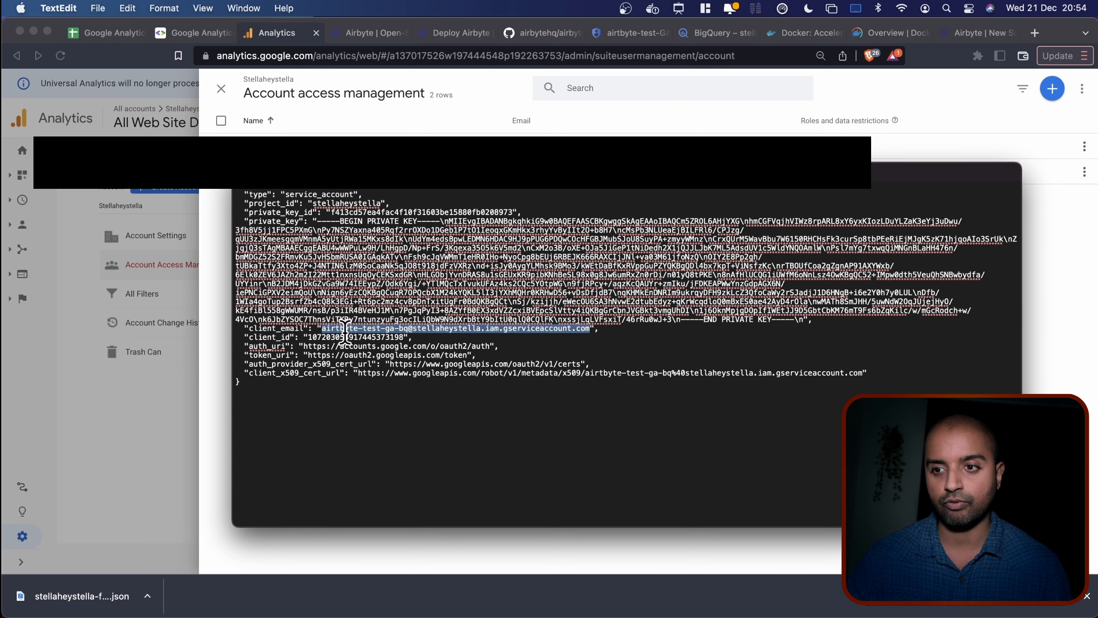
pyautogui.click(842, 134)
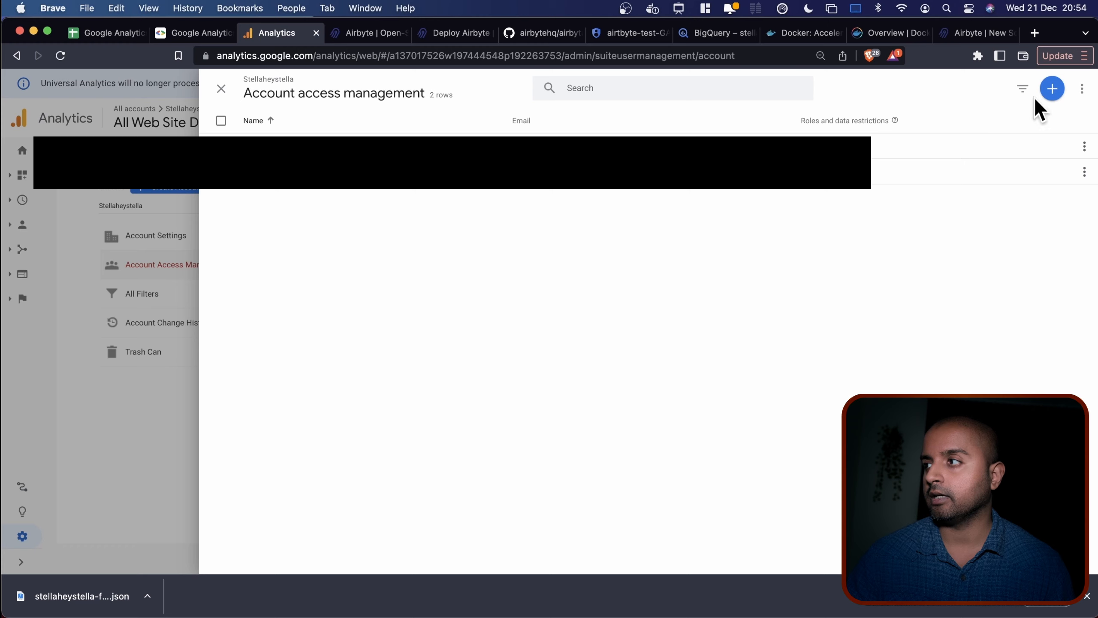
# Add the service account's e-mail as an Editor user without a notification e-mail.
pyautogui.click(1052, 88)
pyautogui.click(1020, 119)
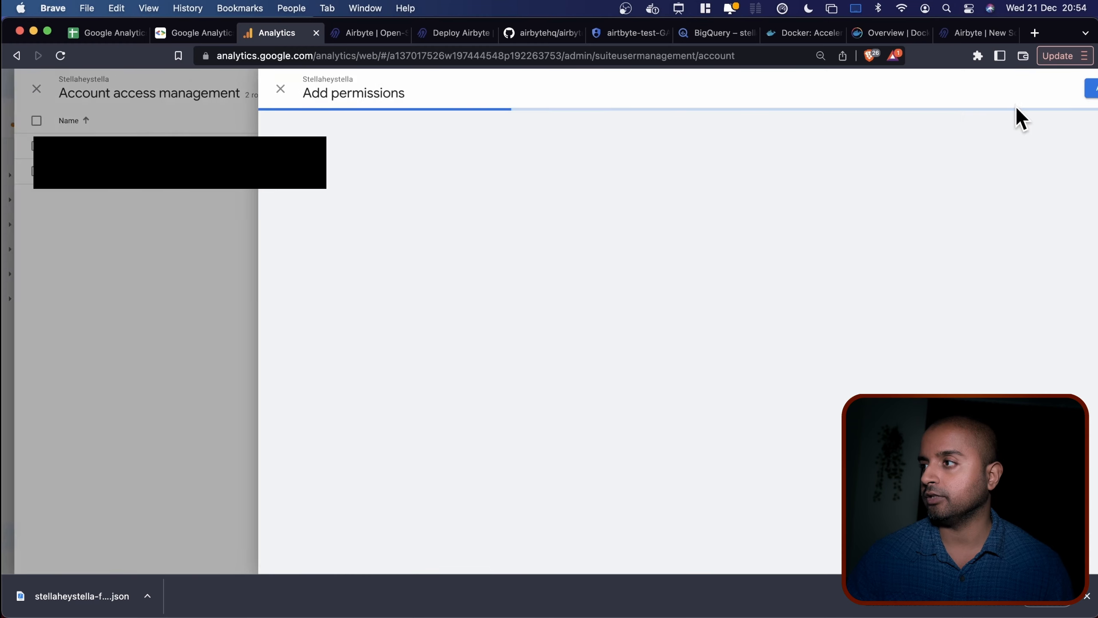
pyautogui.click(406, 189)
pyautogui.press('super+v')
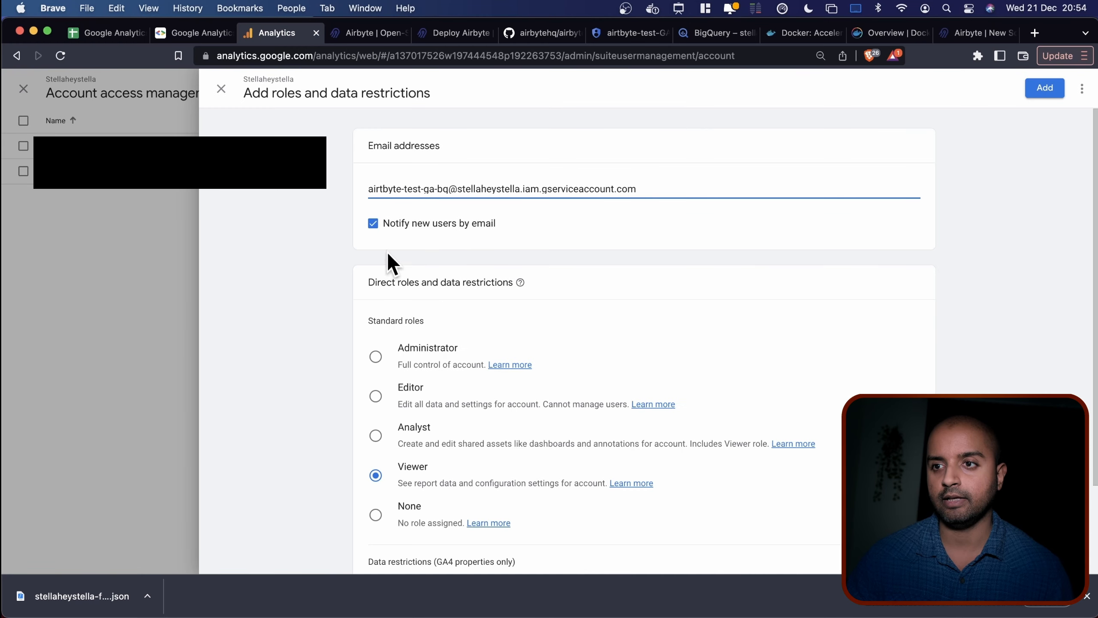
pyautogui.click(374, 223)
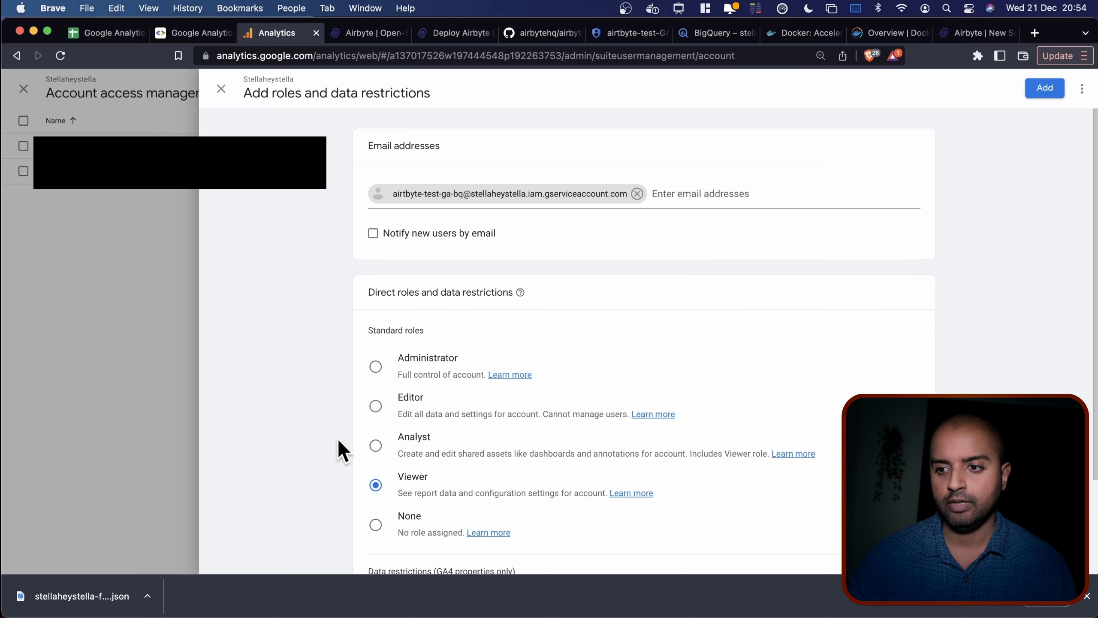
pyautogui.click(375, 406)
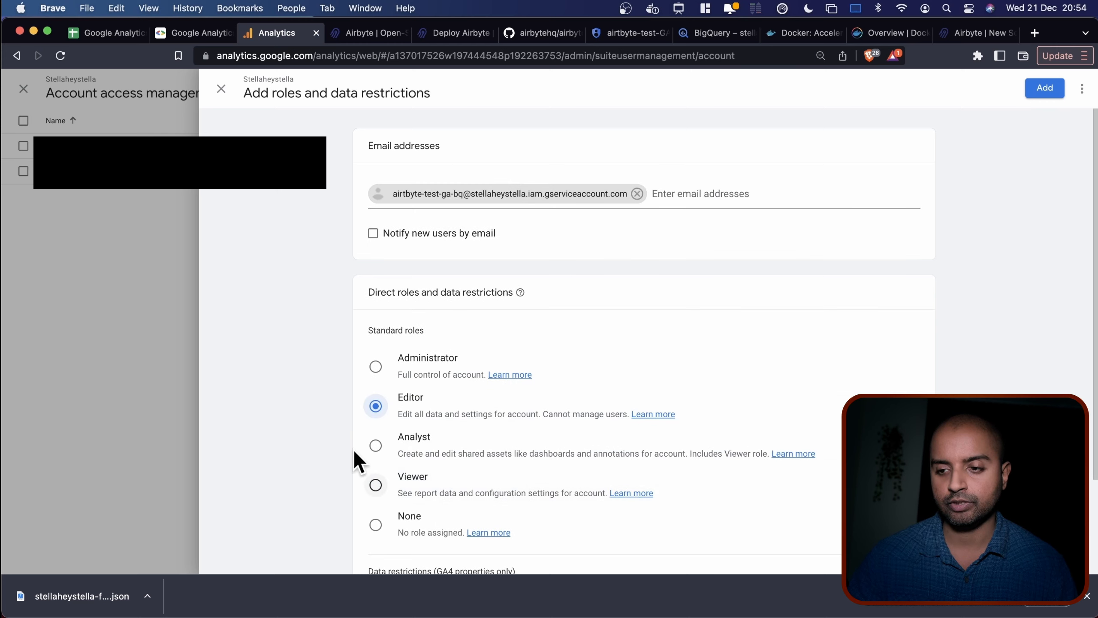
pyautogui.scroll(-3, 337, 437)
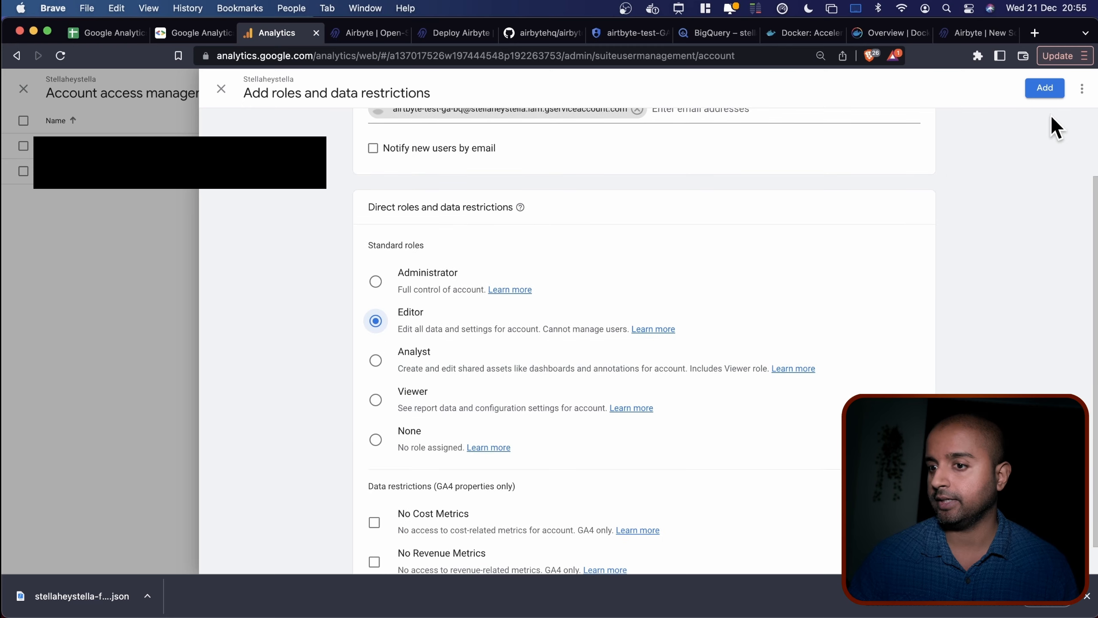
pyautogui.scroll(-2, 760, 385)
pyautogui.scroll(3, 757, 383)
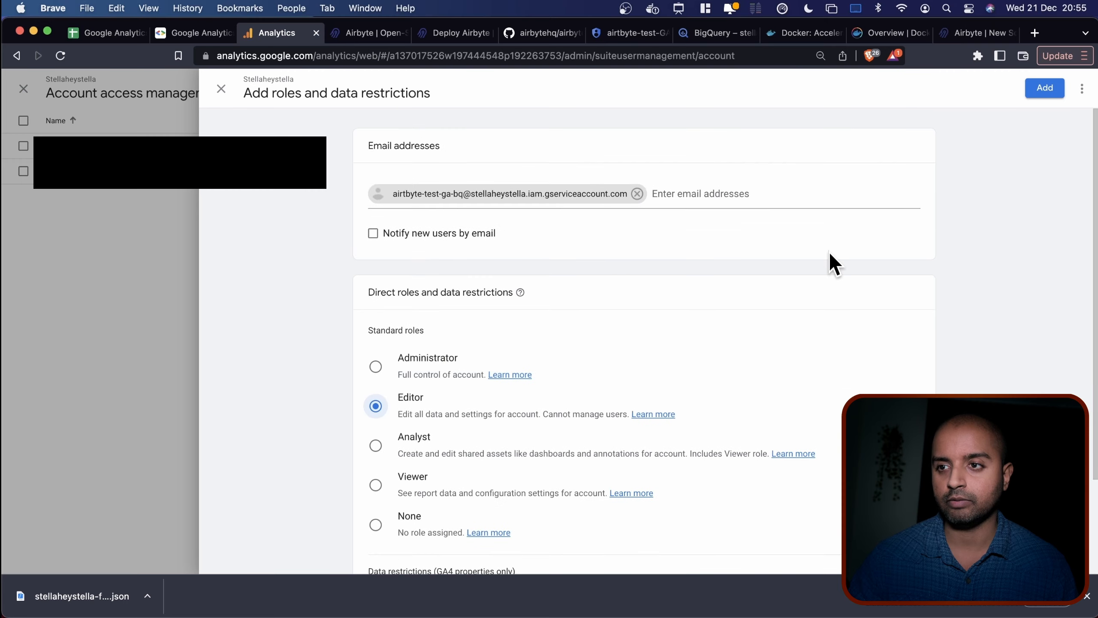
pyautogui.click(1036, 91)
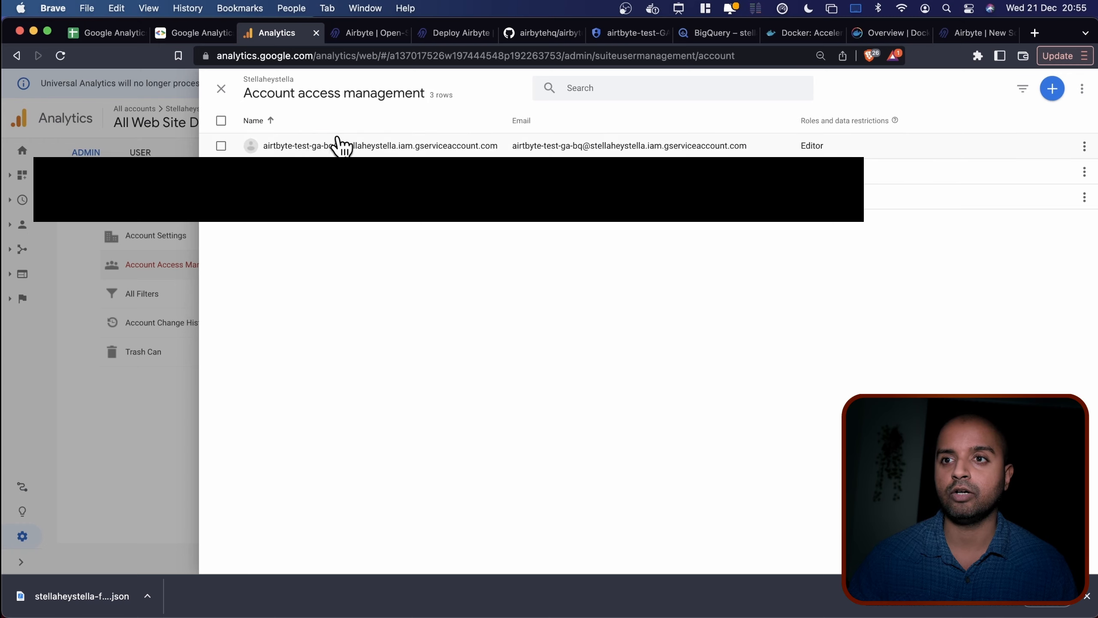
pyautogui.click(138, 412)
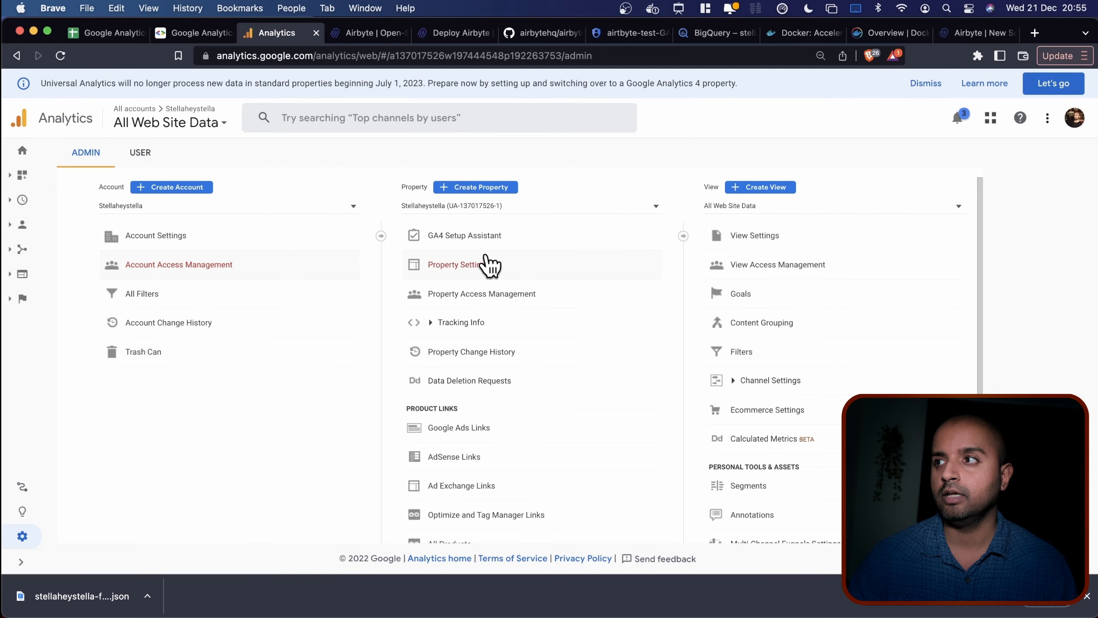
# Create the Google Analytics (Universal Analytics) source, then begin adding a brand-new destination for it.
pyautogui.click(955, 37)
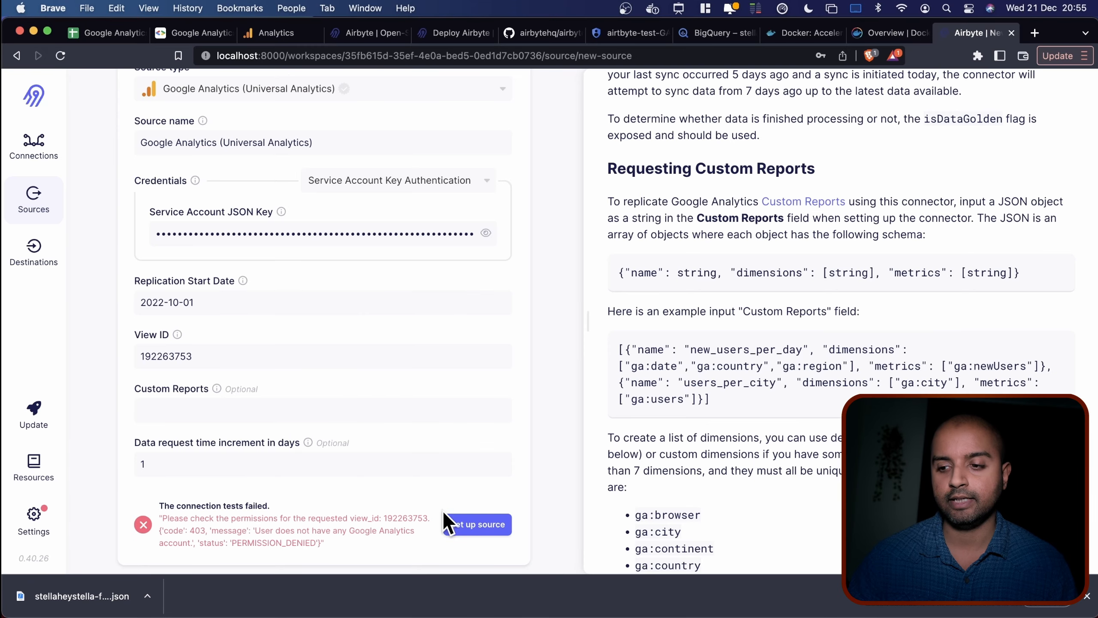
pyautogui.click(475, 533)
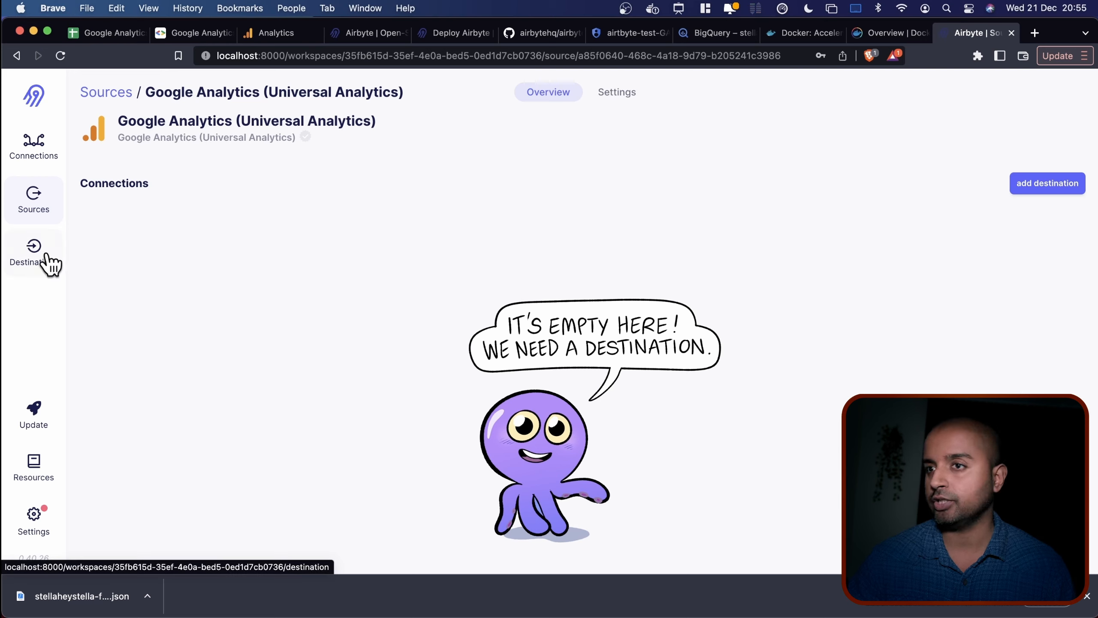
pyautogui.click(1024, 187)
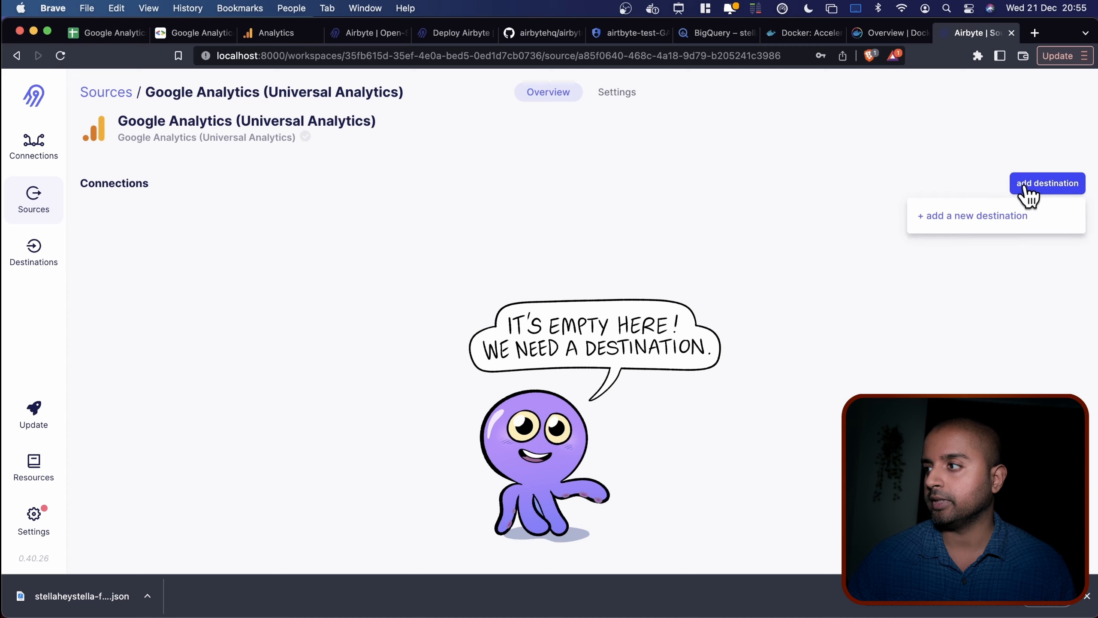
pyautogui.click(955, 216)
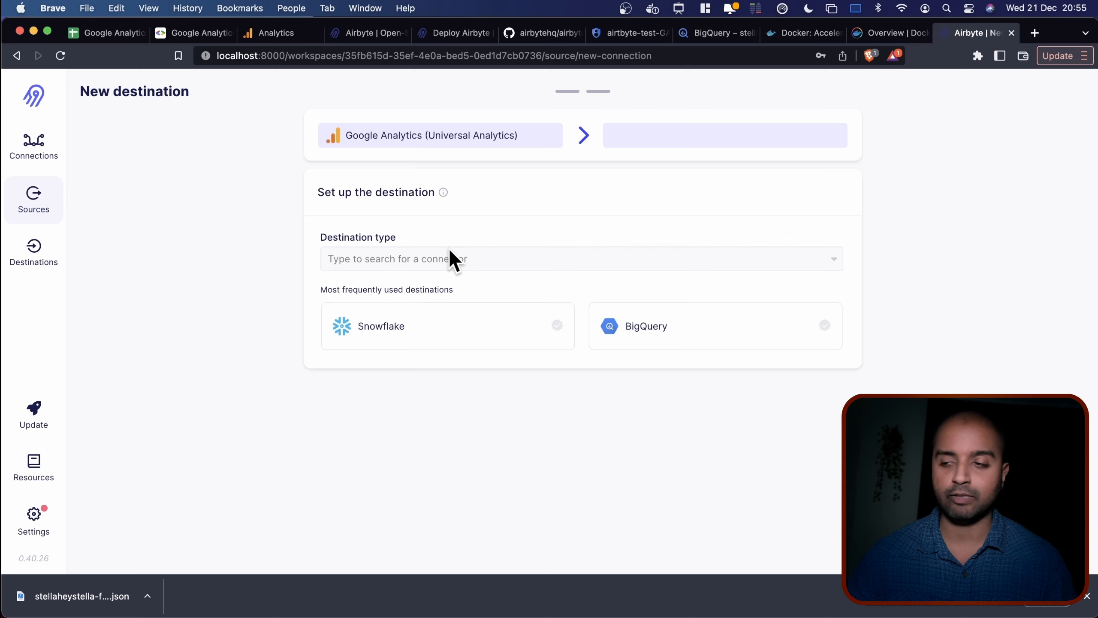
# Choose BigQuery as the new destination type and scroll through its settings form.
pyautogui.click(667, 334)
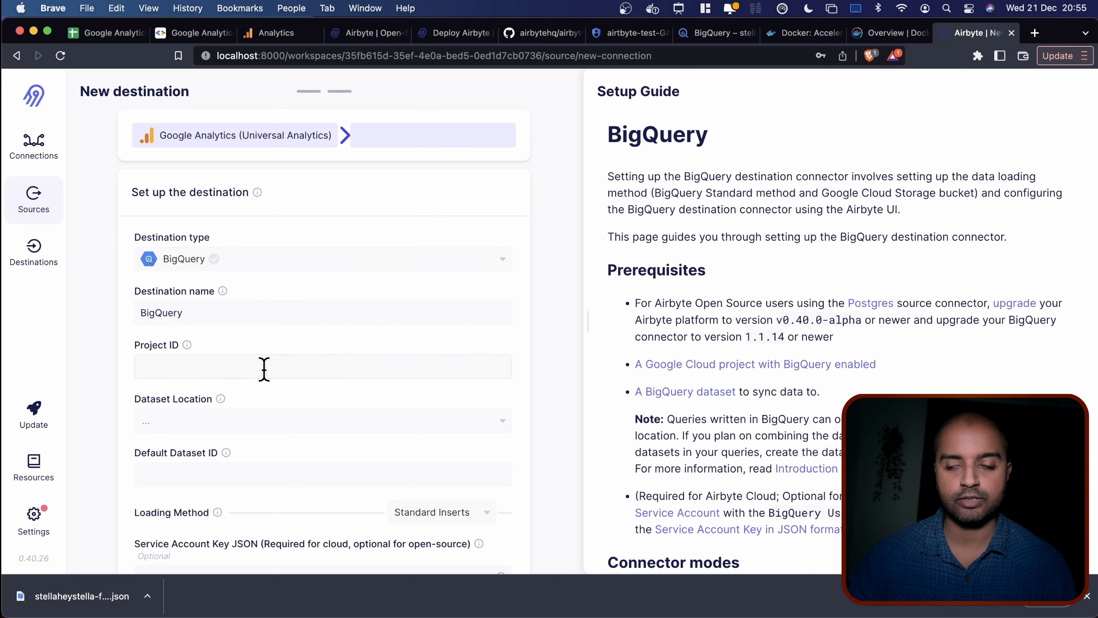
pyautogui.scroll(-2, 264, 368)
pyautogui.scroll(-5, 618, 359)
pyautogui.scroll(-10, 608, 365)
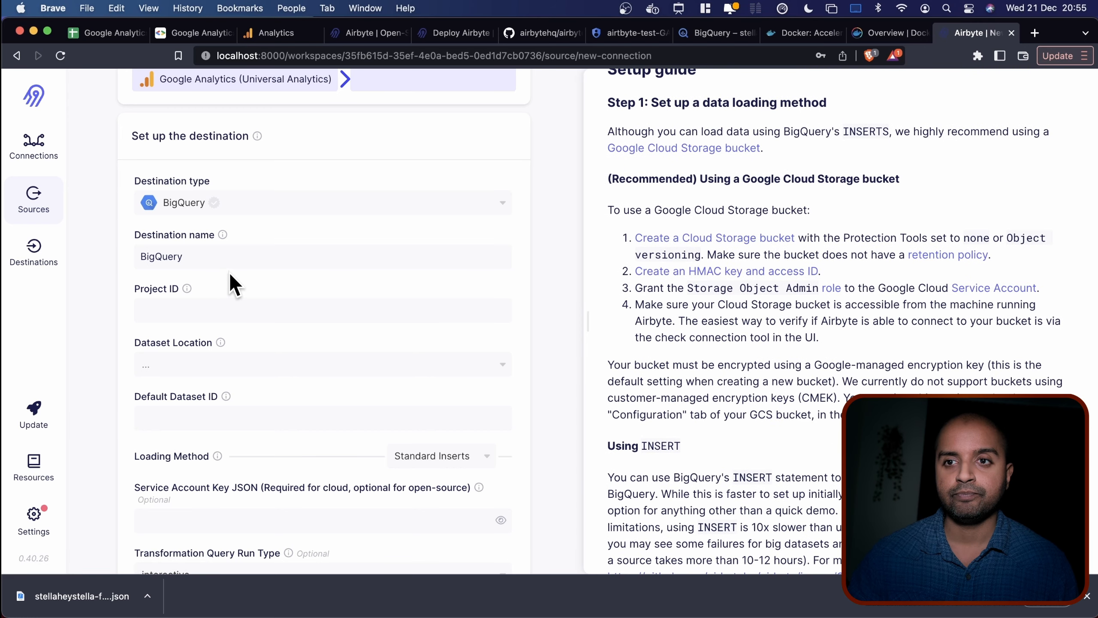
# Copy the project ID from the BigQuery console's project list into Airbyte's Project ID field.
pyautogui.moveTo(182, 288)
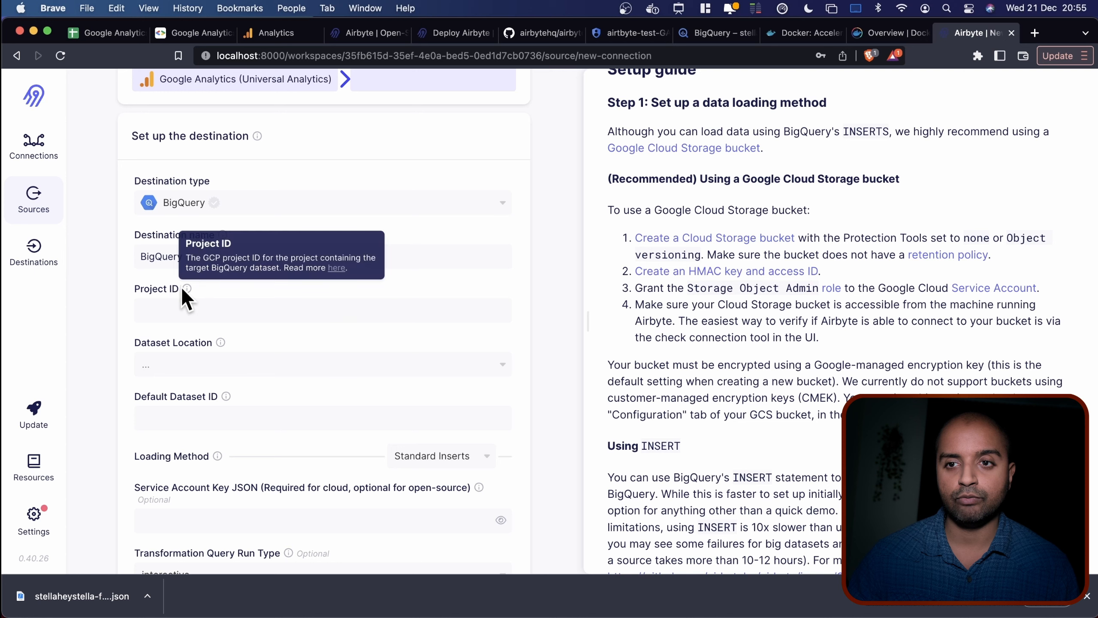
pyautogui.click(704, 35)
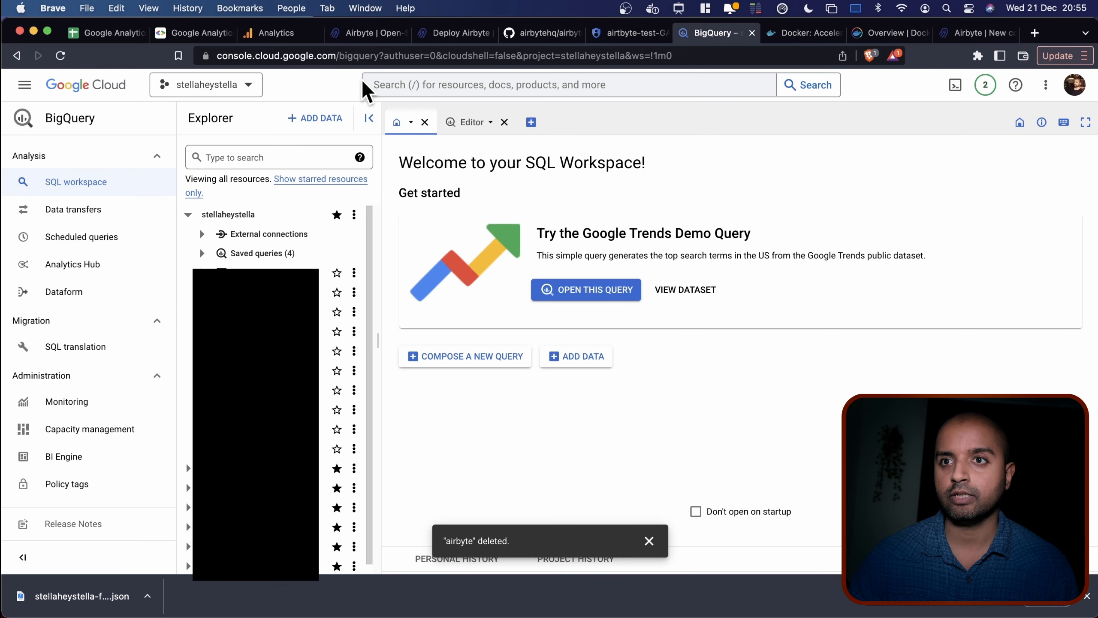
pyautogui.click(229, 84)
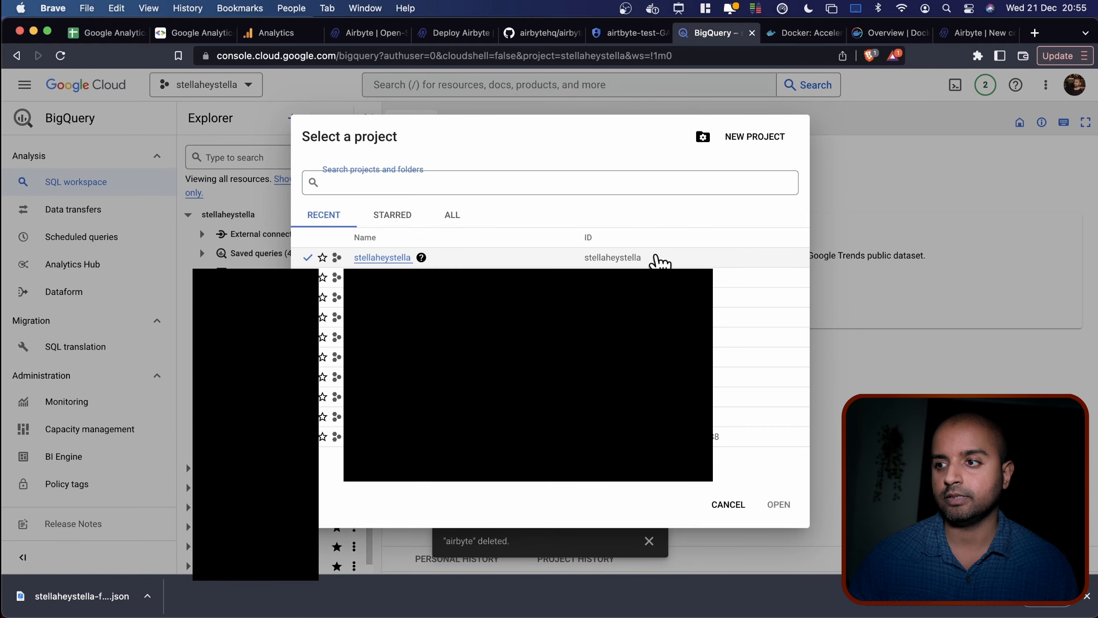
pyautogui.moveTo(657, 256); pyautogui.dragTo(583, 261)
pyautogui.press('super+c')
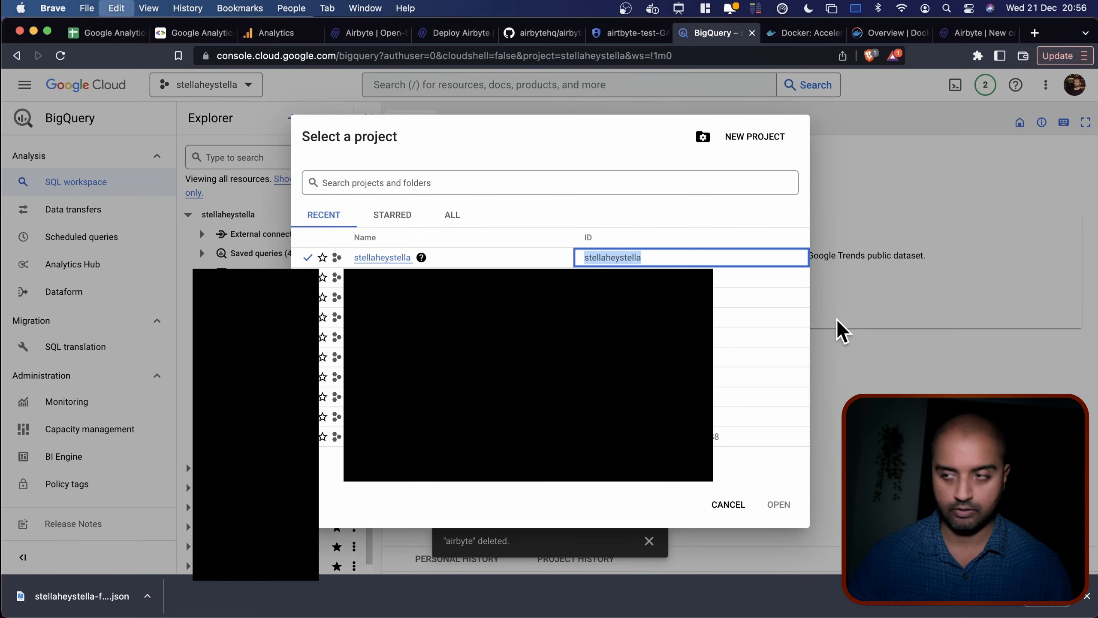
pyautogui.click(908, 298)
pyautogui.click(964, 31)
pyautogui.click(152, 309)
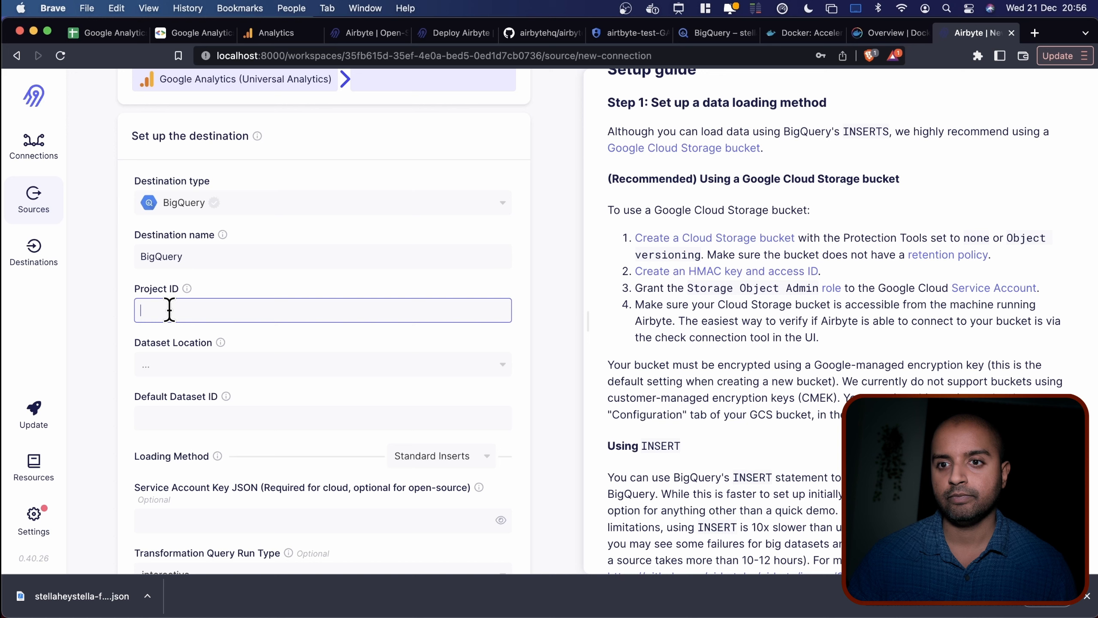
pyautogui.press('super+v')
# Set the destination's Dataset Location to US.
pyautogui.click(243, 367)
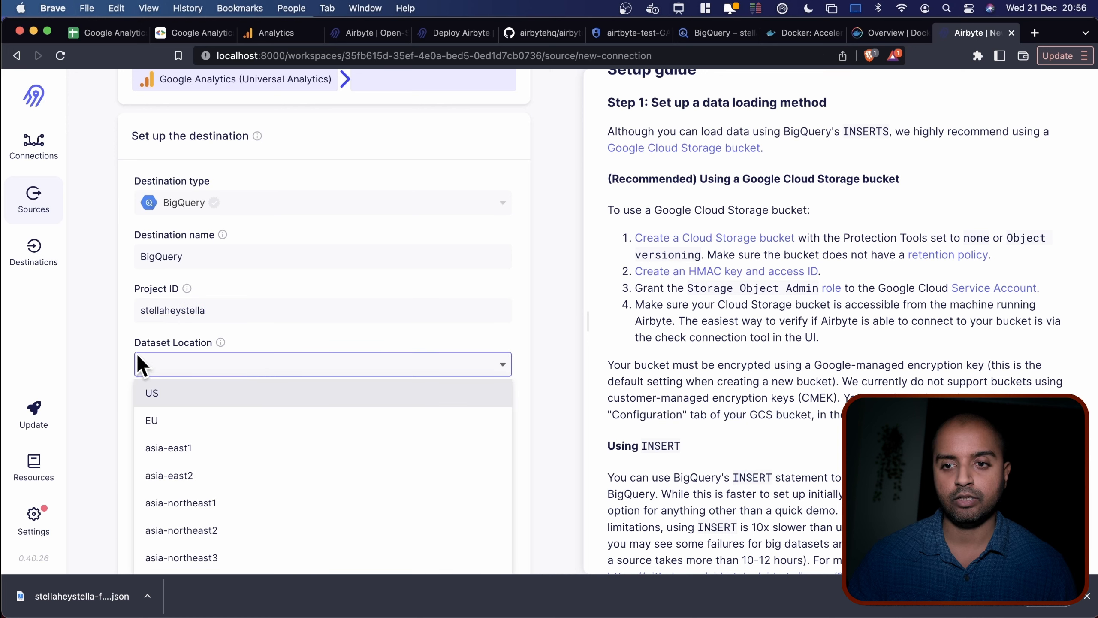
pyautogui.click(168, 396)
pyautogui.scroll(-3, 114, 359)
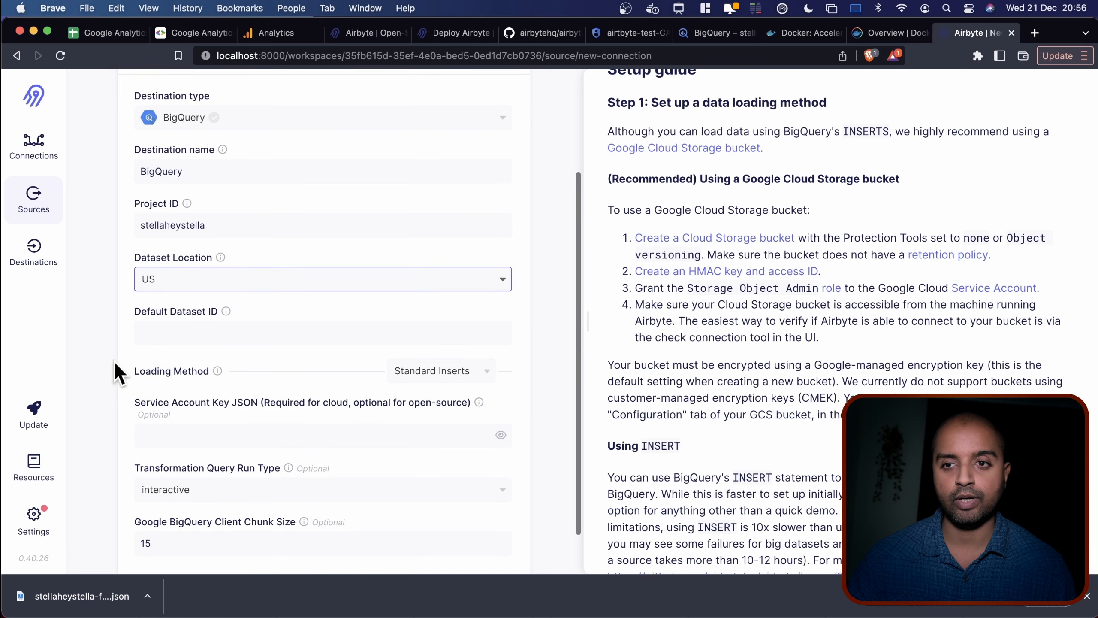
pyautogui.click(193, 333)
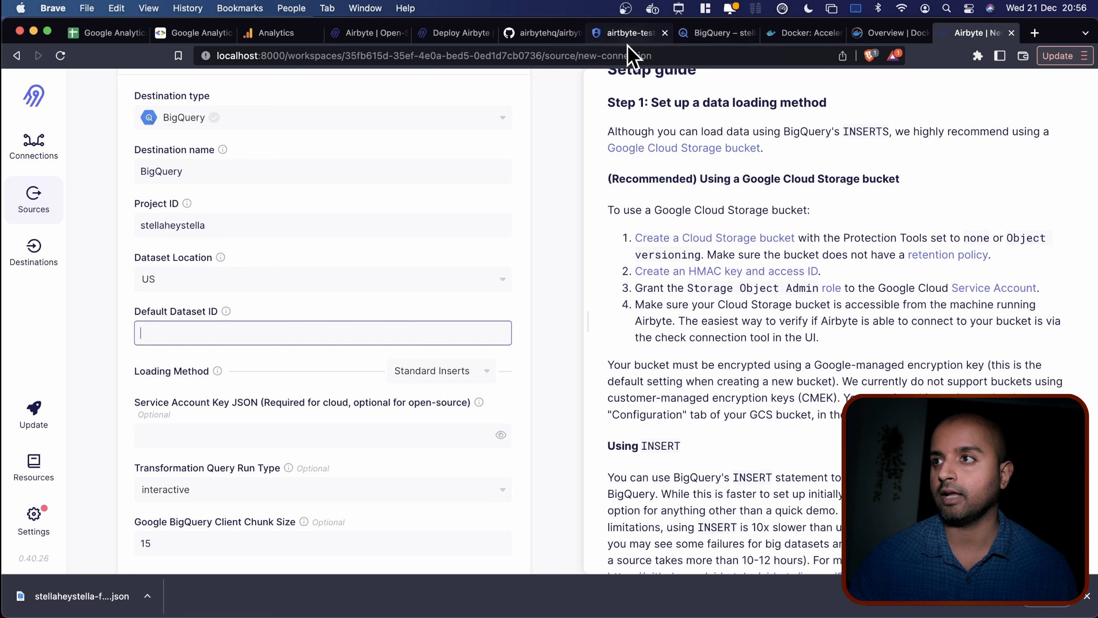
# In the BigQuery Explorer, create a new dataset named airbyte_ga_bq under the project.
pyautogui.click(722, 35)
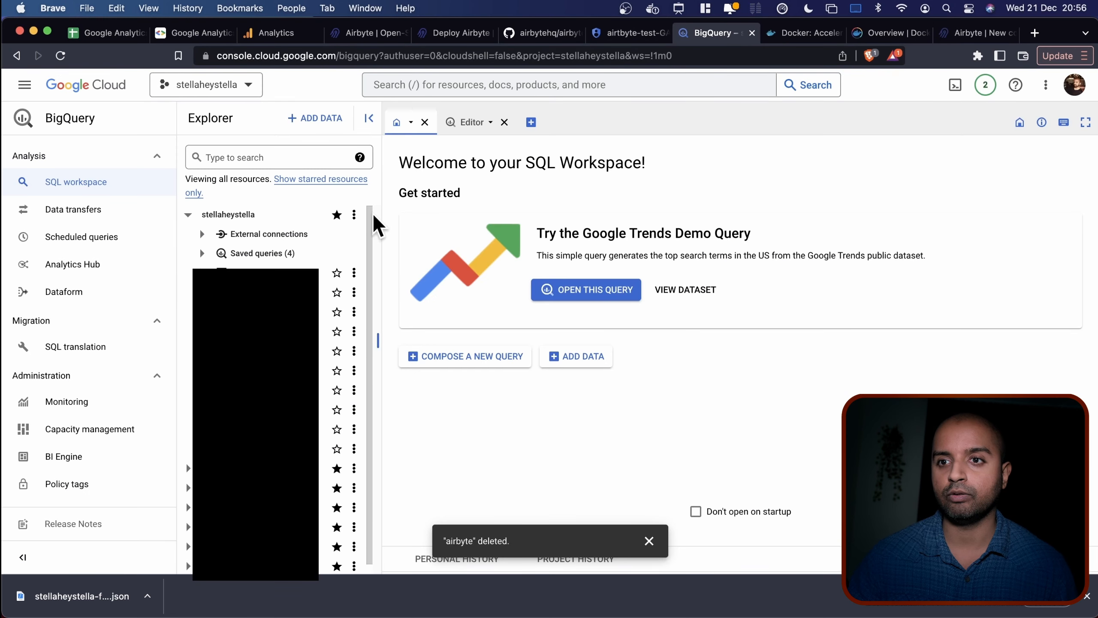
pyautogui.click(250, 216)
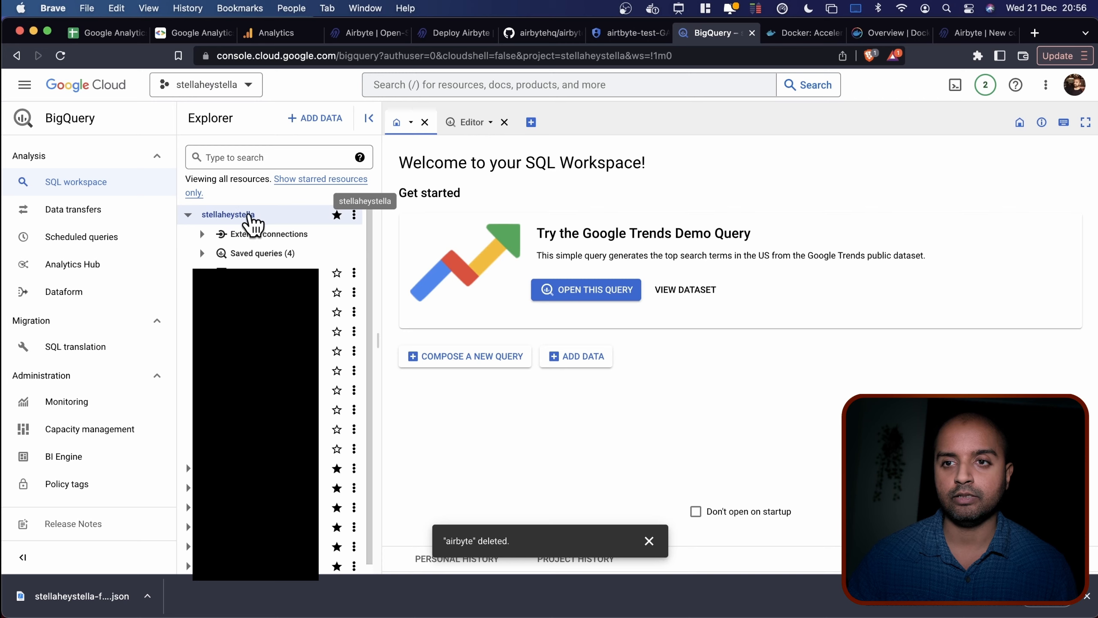
pyautogui.click(354, 214)
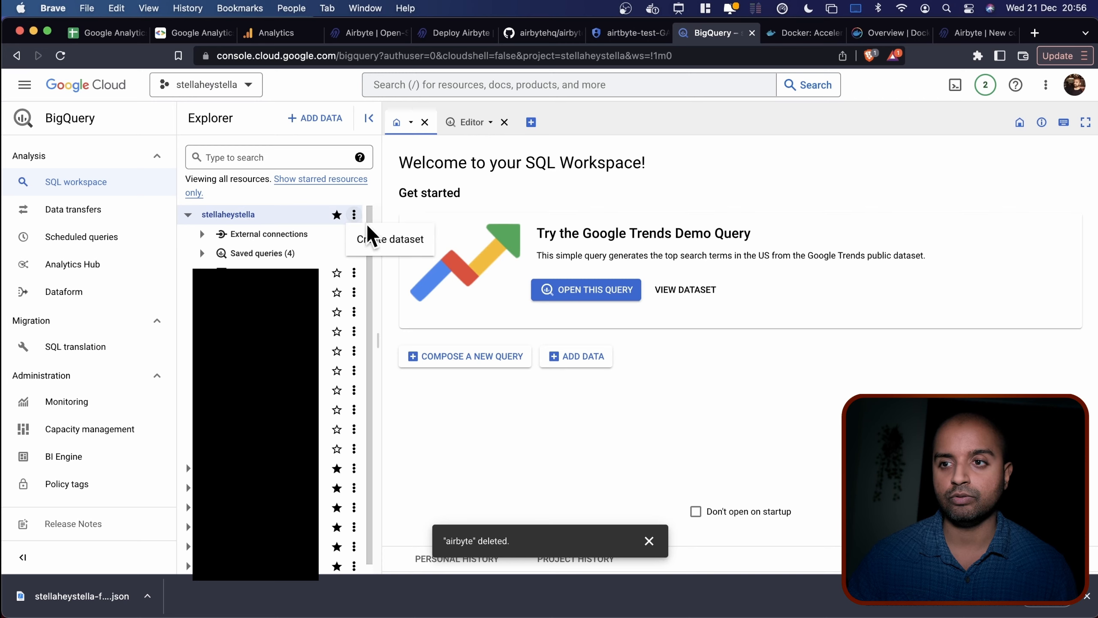
pyautogui.click(385, 241)
pyautogui.click(772, 168)
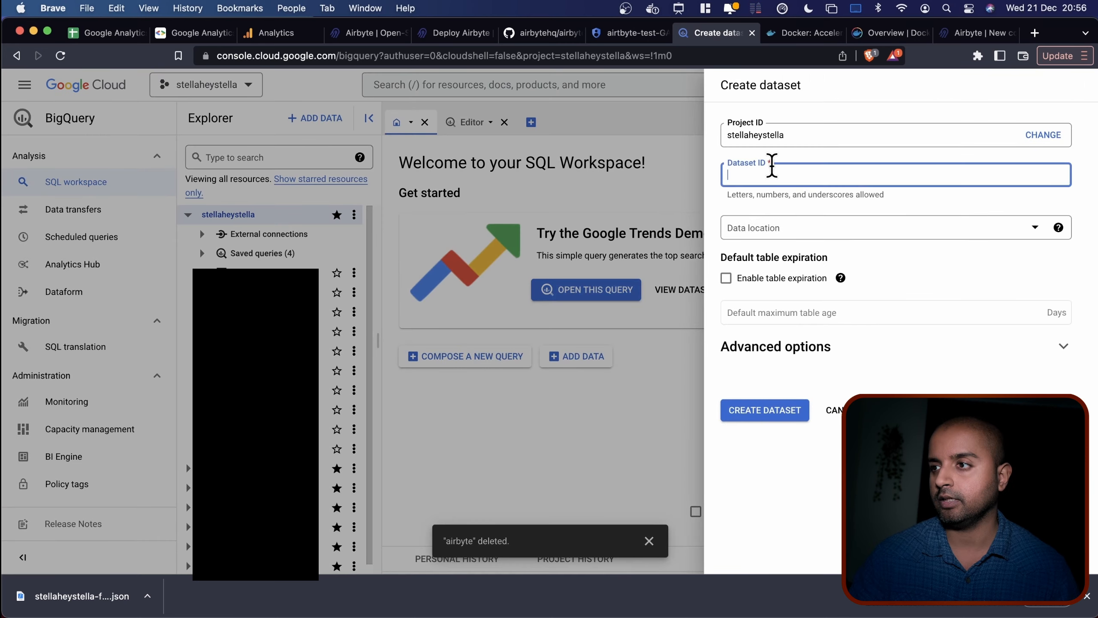
pyautogui.write('airby')
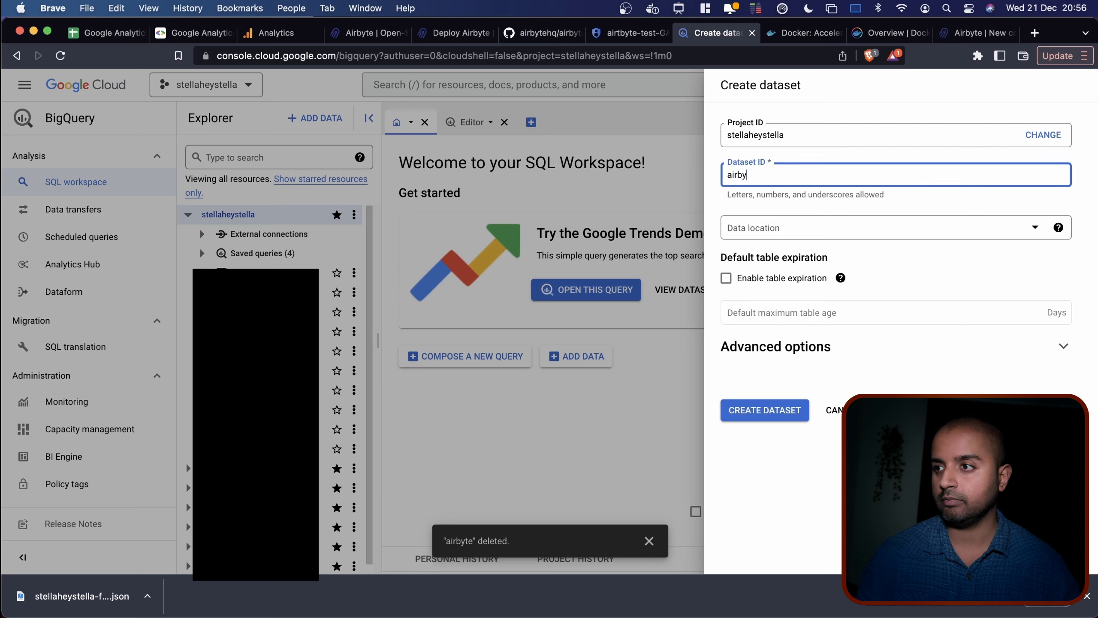
pyautogui.write('ptb')
pyautogui.write('bq')
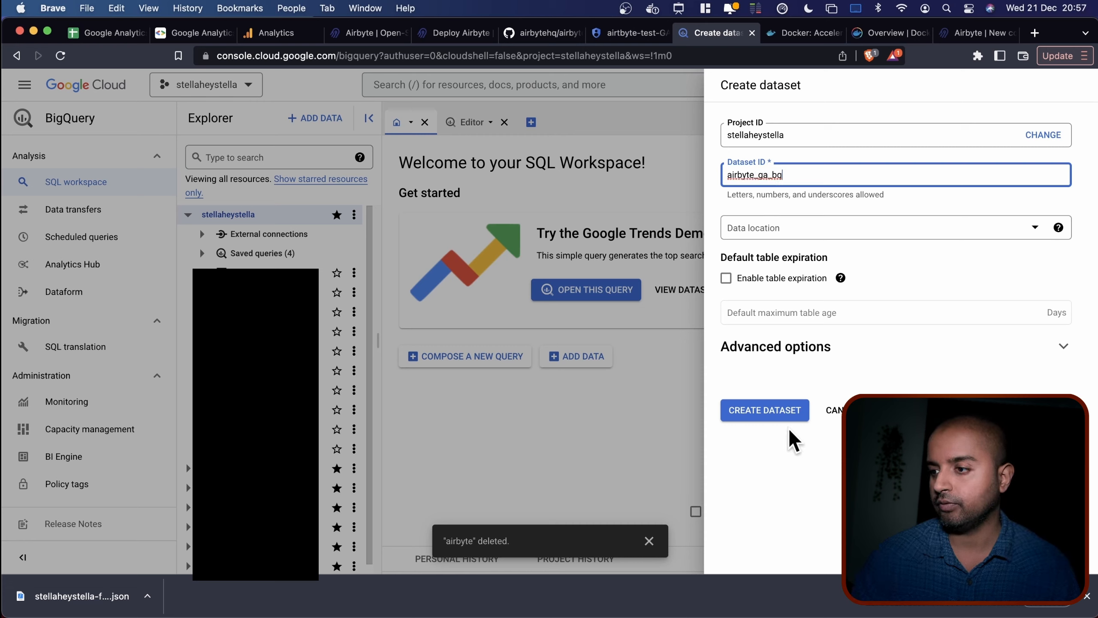
pyautogui.click(778, 411)
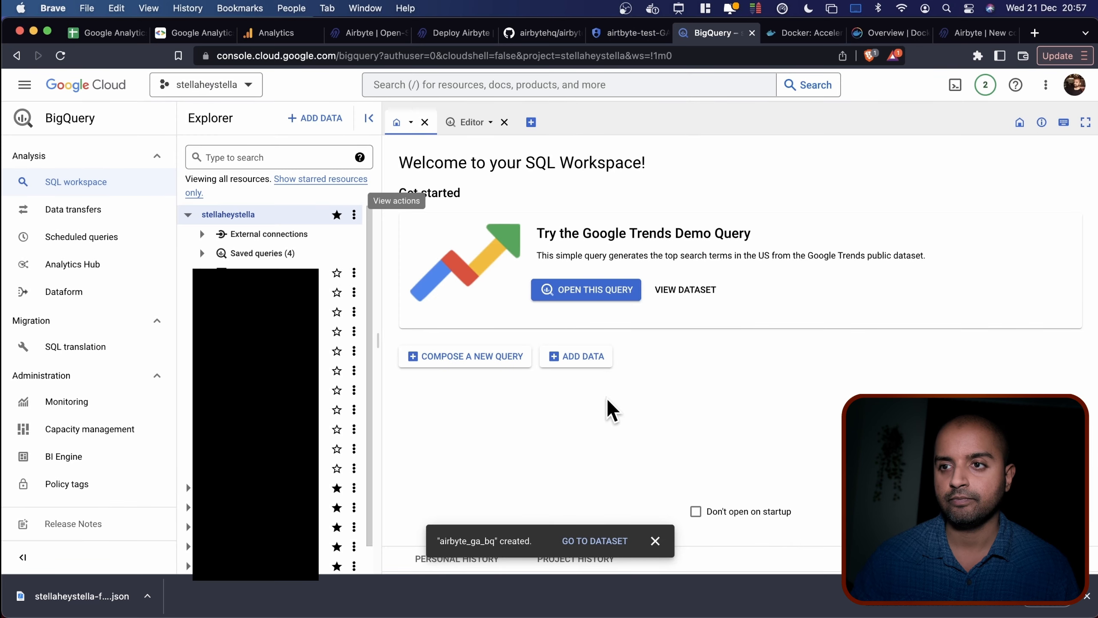
# Open the airbyte_ga_bq dataset's details and copy its name for Airbyte.
pyautogui.click(579, 543)
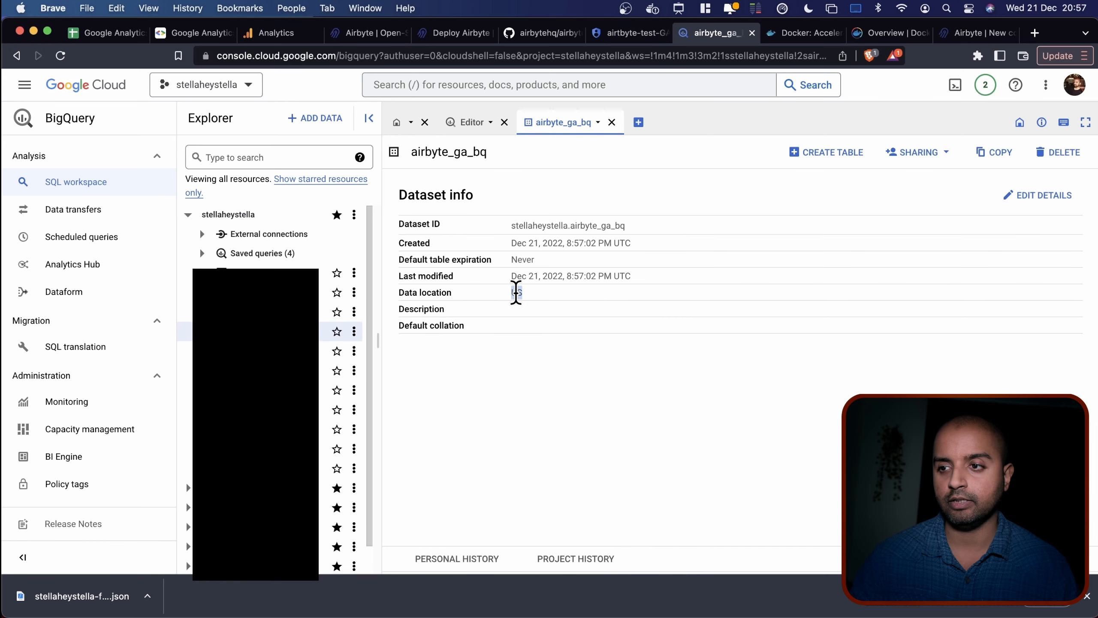
pyautogui.doubleClick(593, 225)
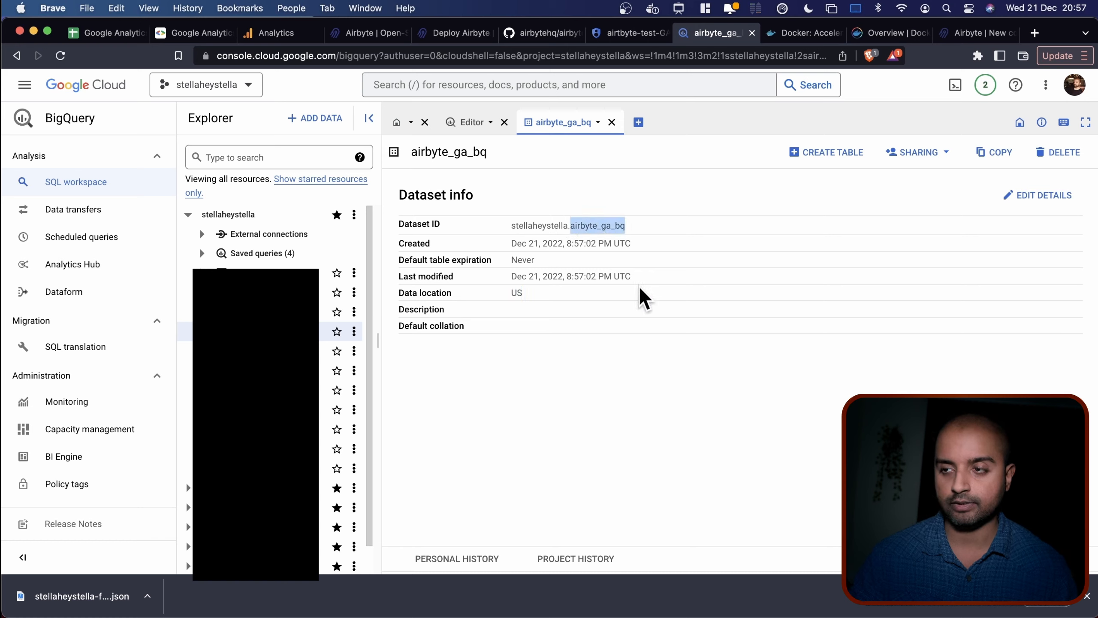
pyautogui.doubleClick(432, 152)
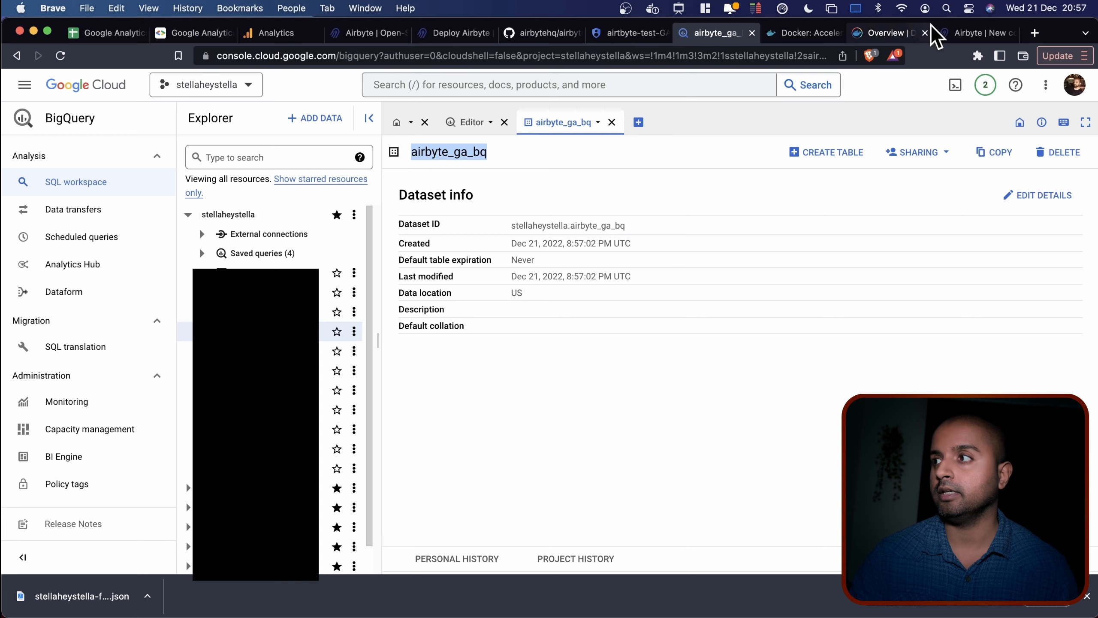
pyautogui.click(969, 33)
# Paste airbyte_ga_bq into Default Dataset ID and leave Loading Method on Standard Inserts.
pyautogui.press('super+v')
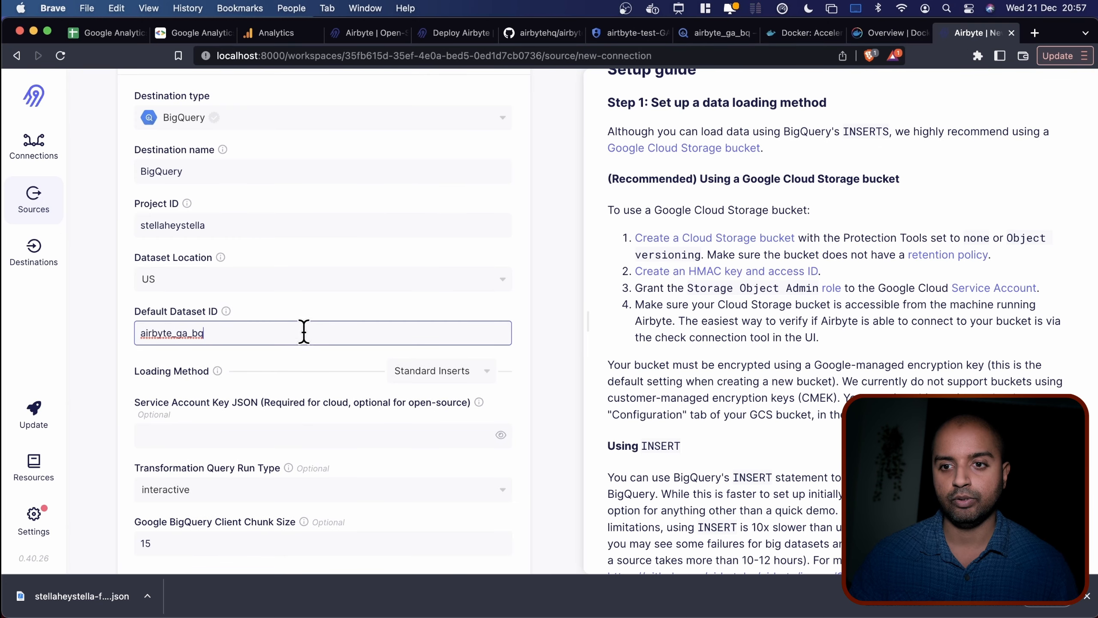
pyautogui.scroll(-2, 571, 348)
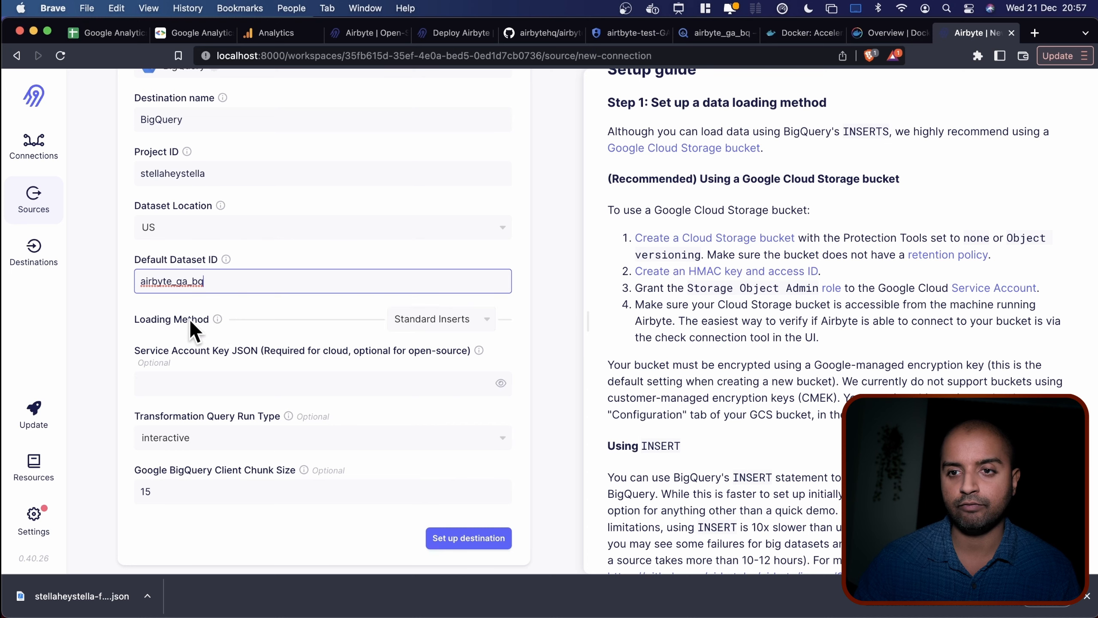
pyautogui.click(447, 324)
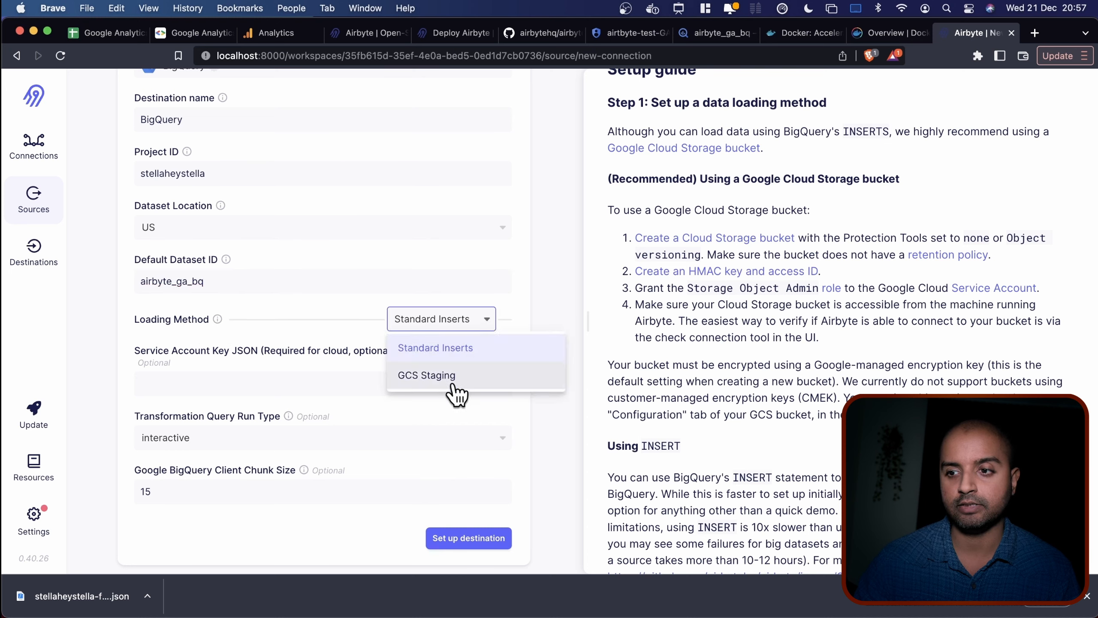
pyautogui.click(217, 319)
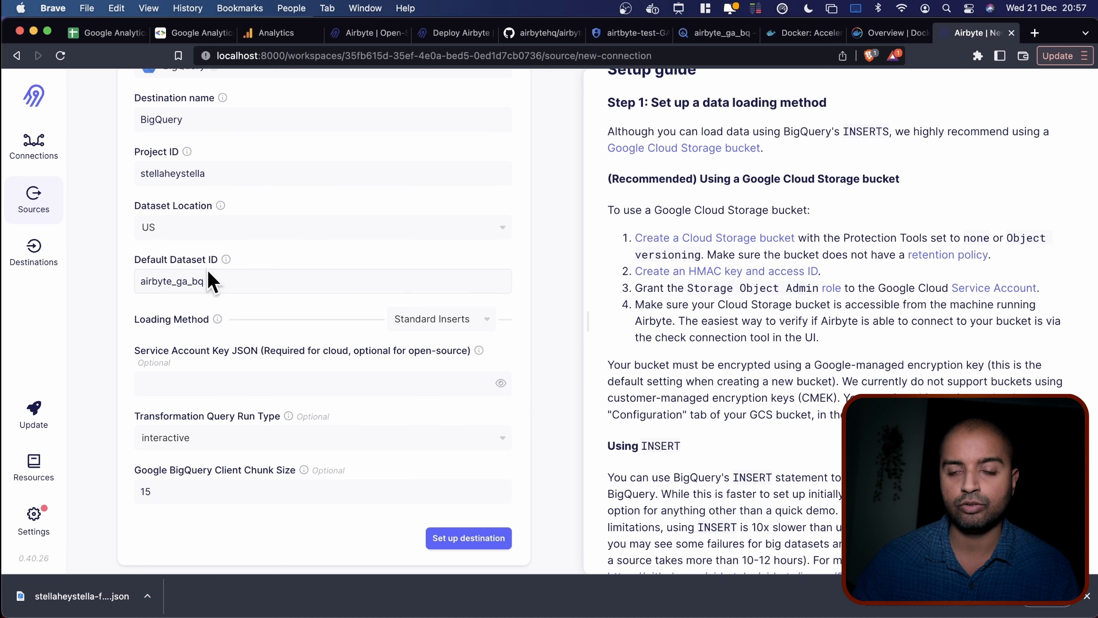
pyautogui.moveTo(220, 318)
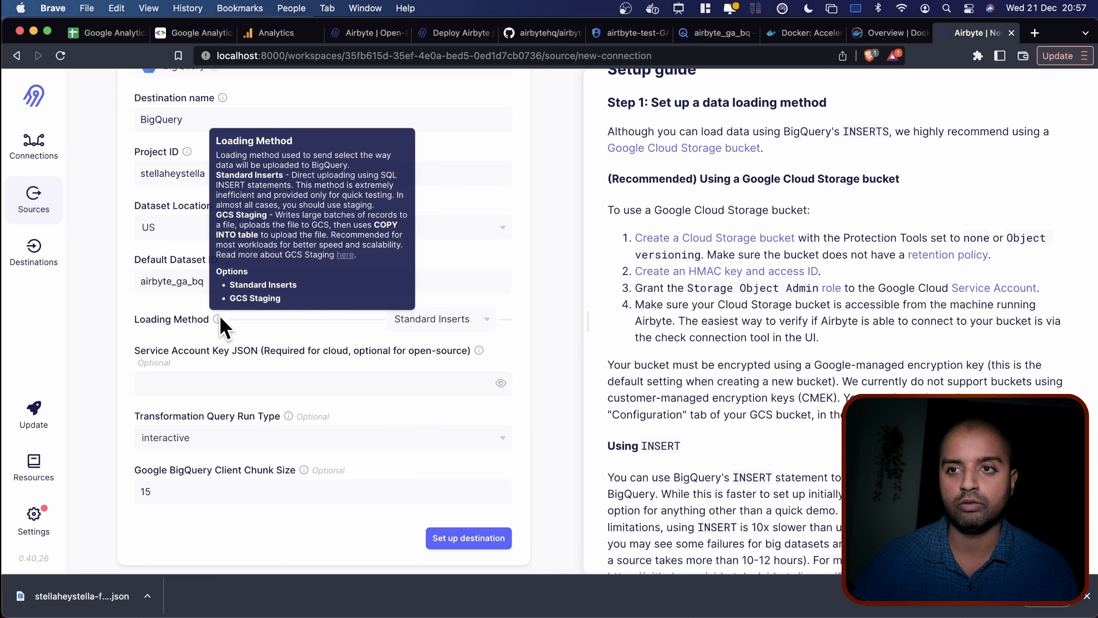
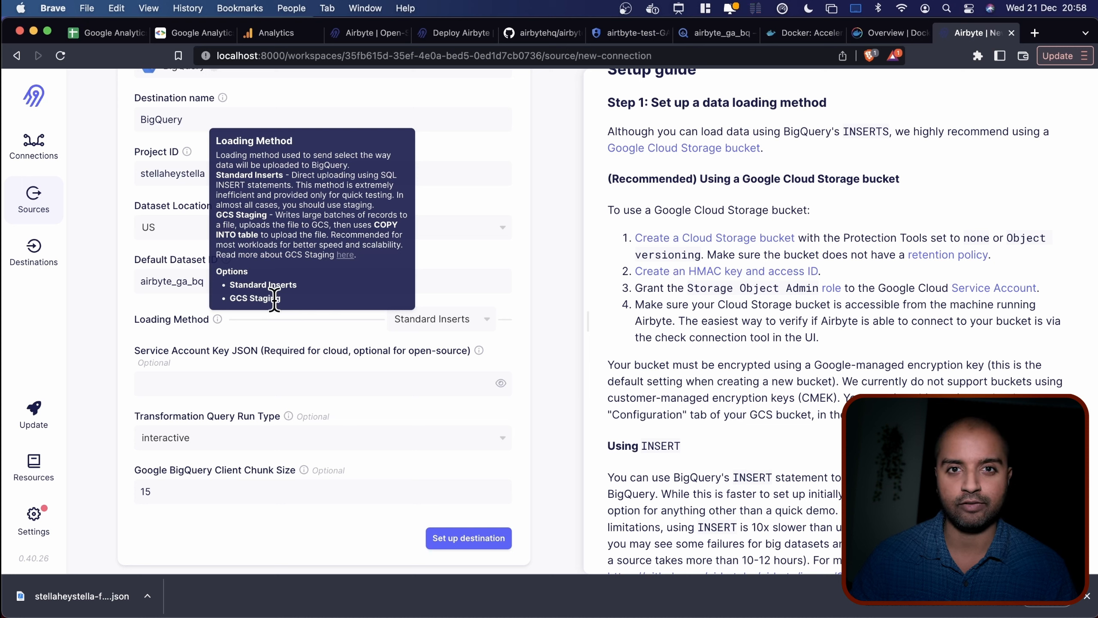
# Switch the BigQuery destination's Loading Method from Standard Inserts to GCS Staging.
pyautogui.click(436, 320)
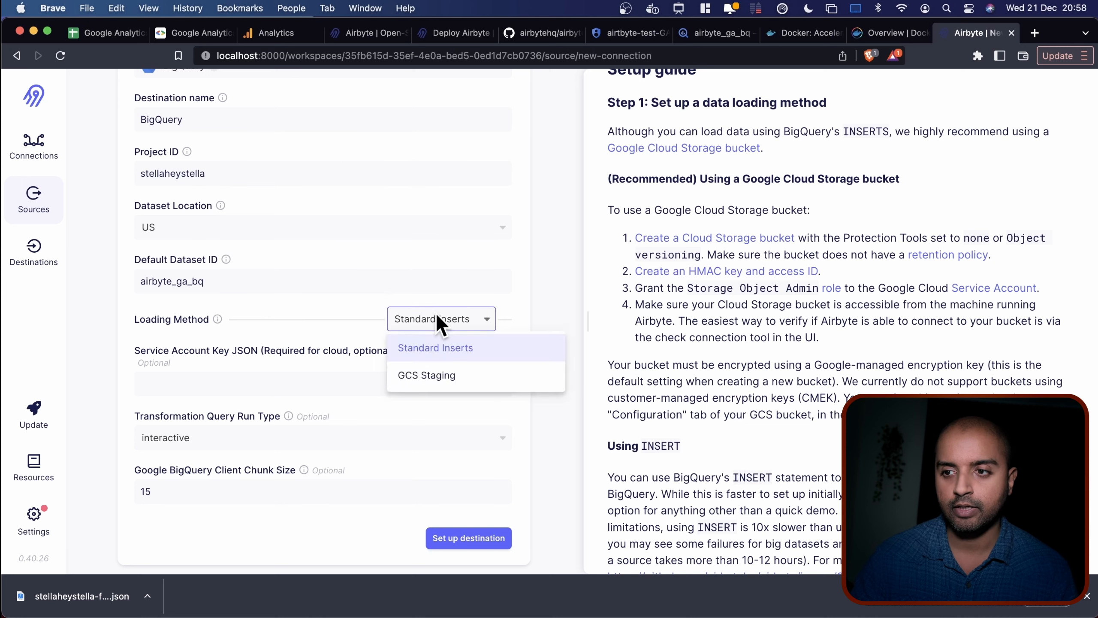
pyautogui.click(432, 377)
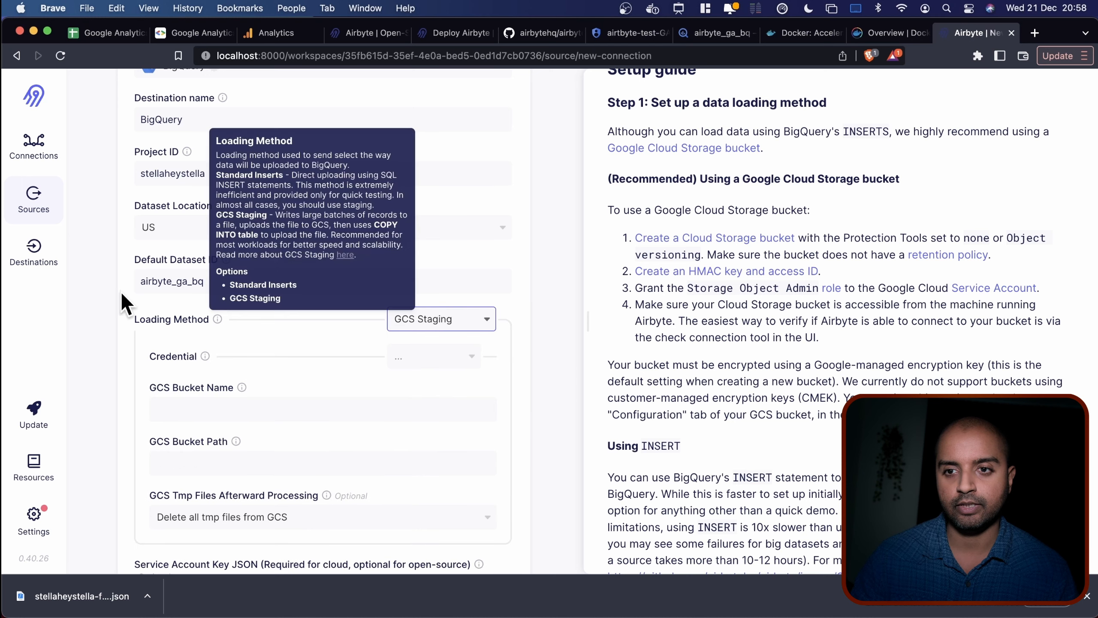
pyautogui.scroll(-3, 108, 346)
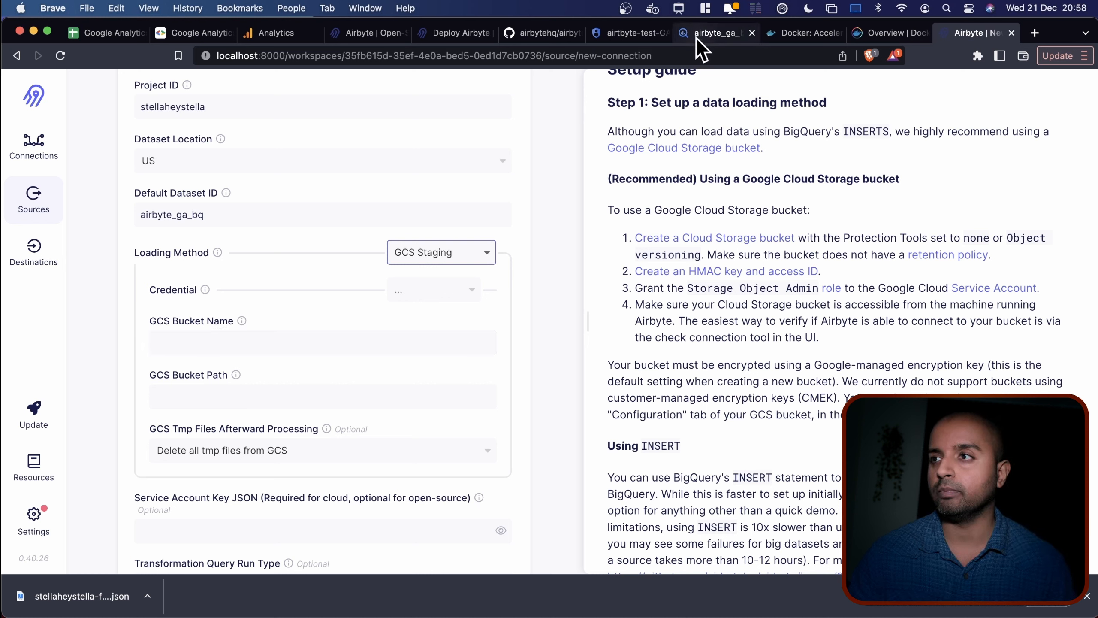
pyautogui.click(631, 35)
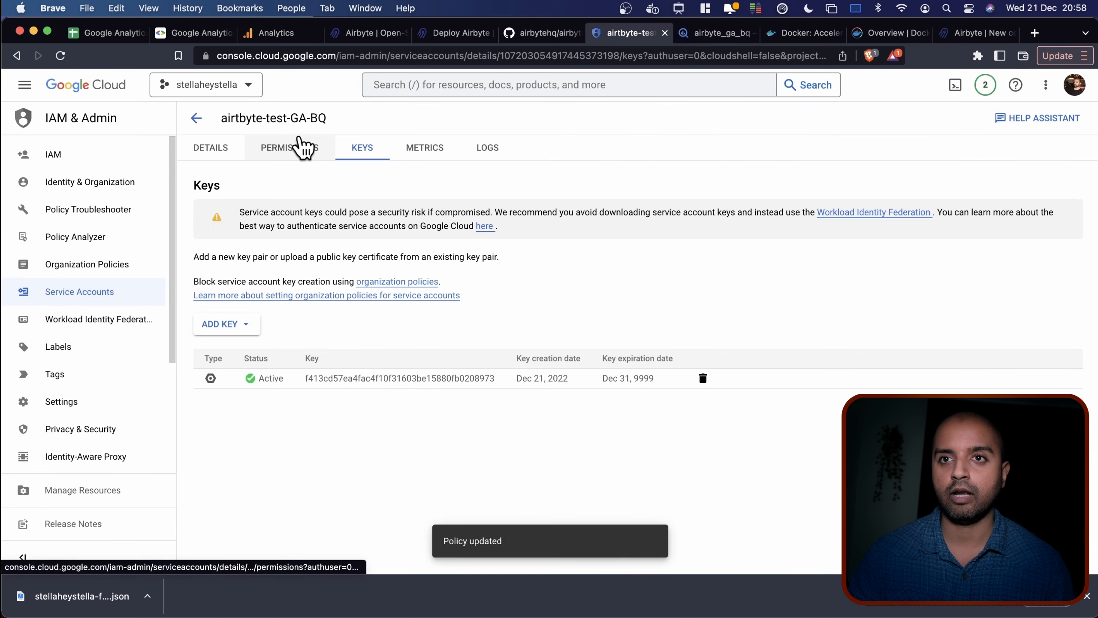
# Start a new Cloud Storage bucket and give it a name ending in airbyte-ga-bq.
pyautogui.click(22, 87)
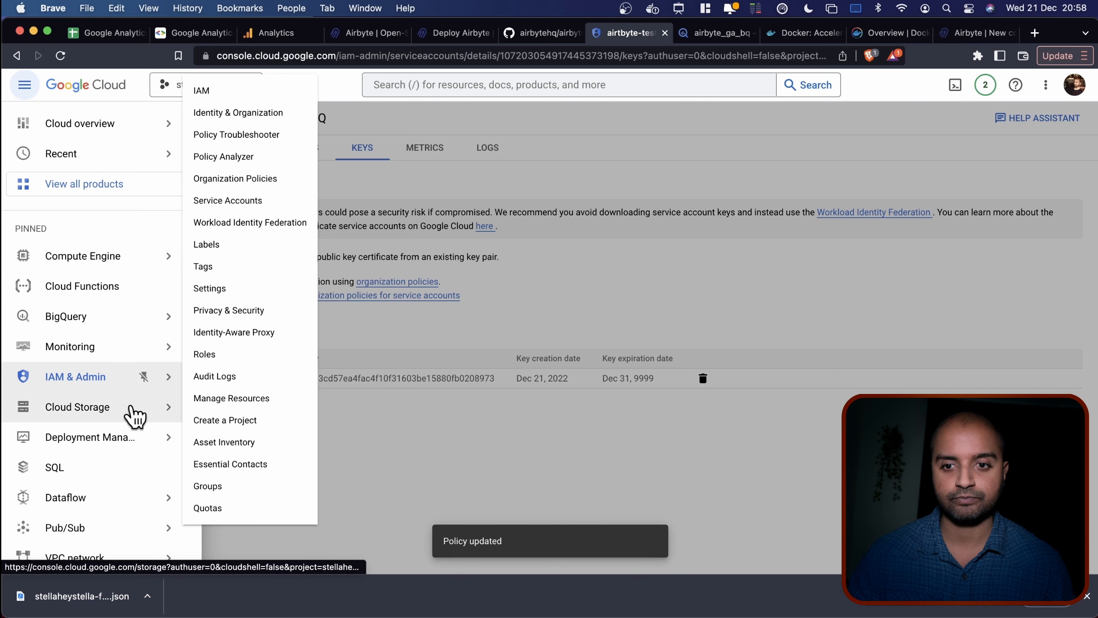
pyautogui.scroll(-3, 155, 514)
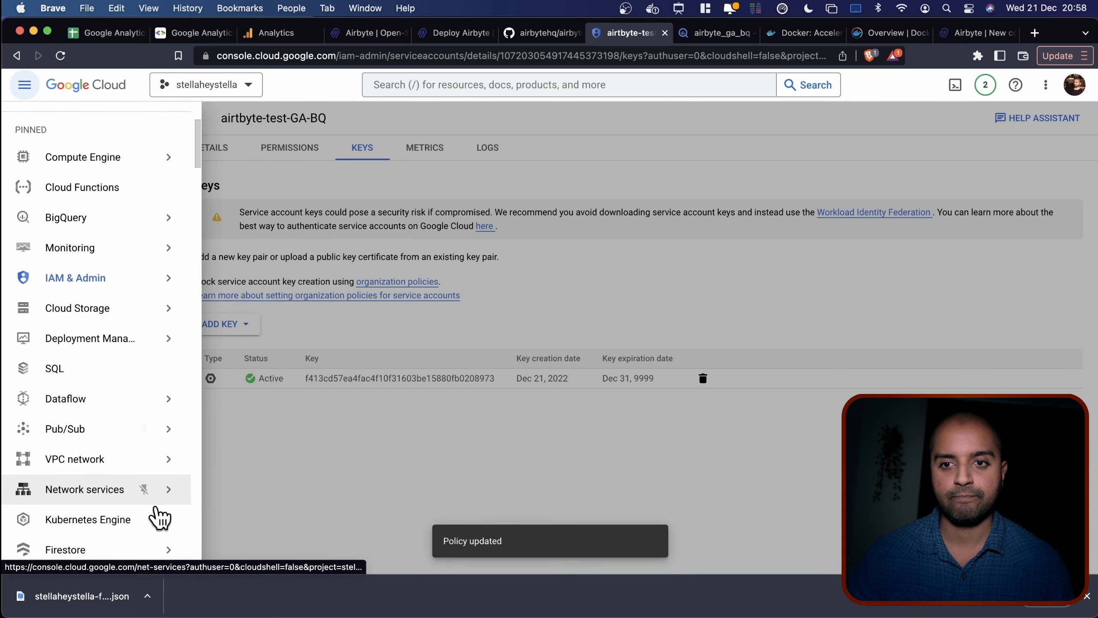
pyautogui.moveTo(156, 510)
pyautogui.scroll(-3, 154, 515)
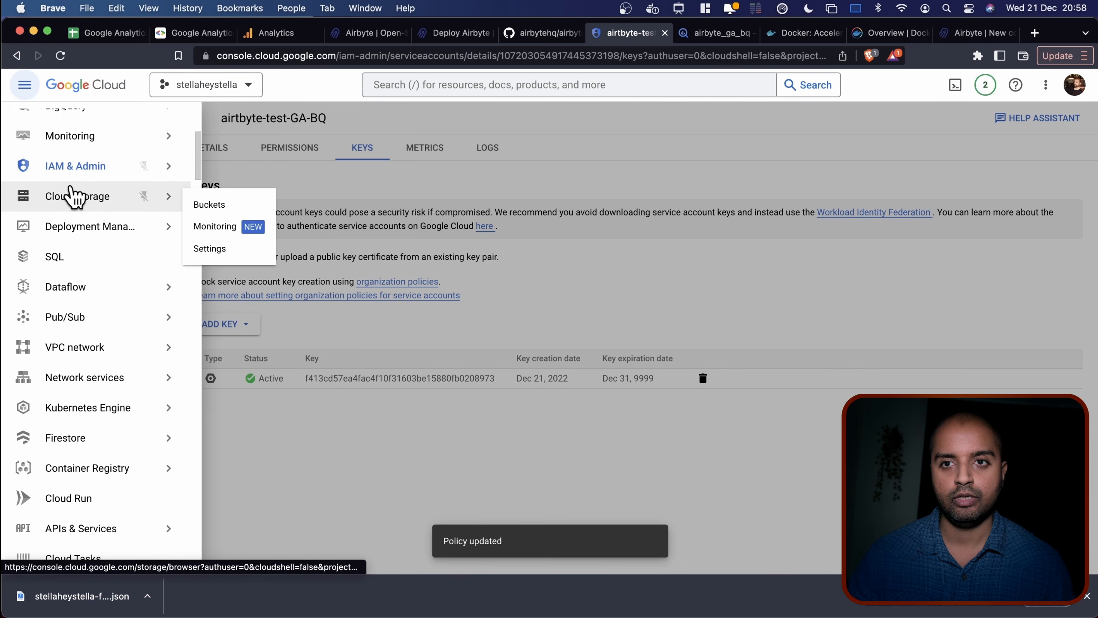
pyautogui.click(71, 195)
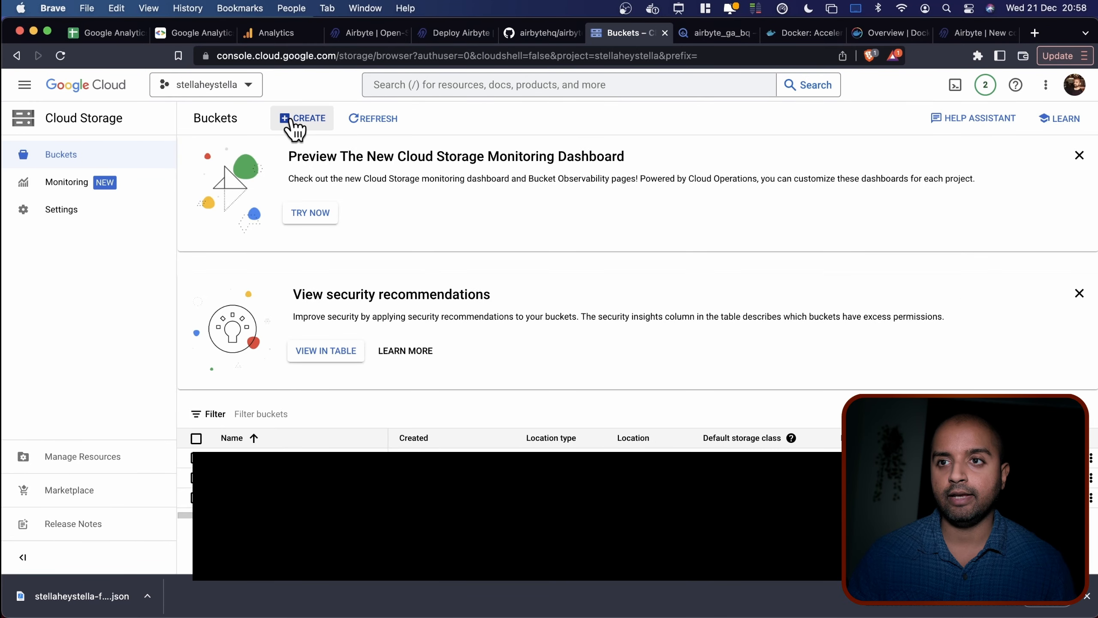
pyautogui.click(290, 117)
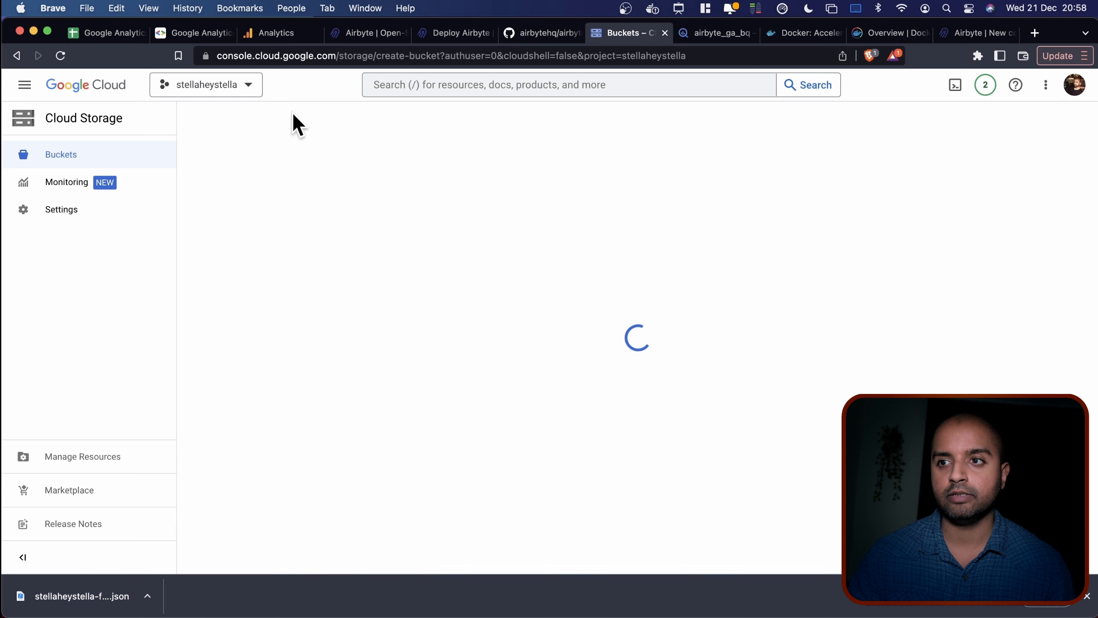
pyautogui.click(360, 221)
pyautogui.write('a')
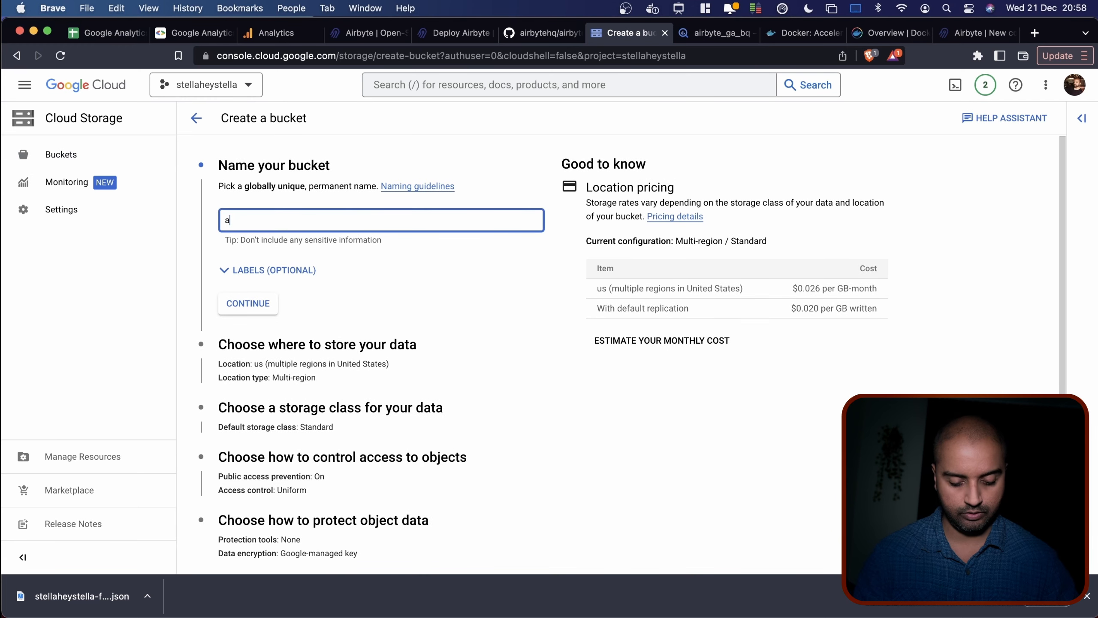
pyautogui.write('irbyt')
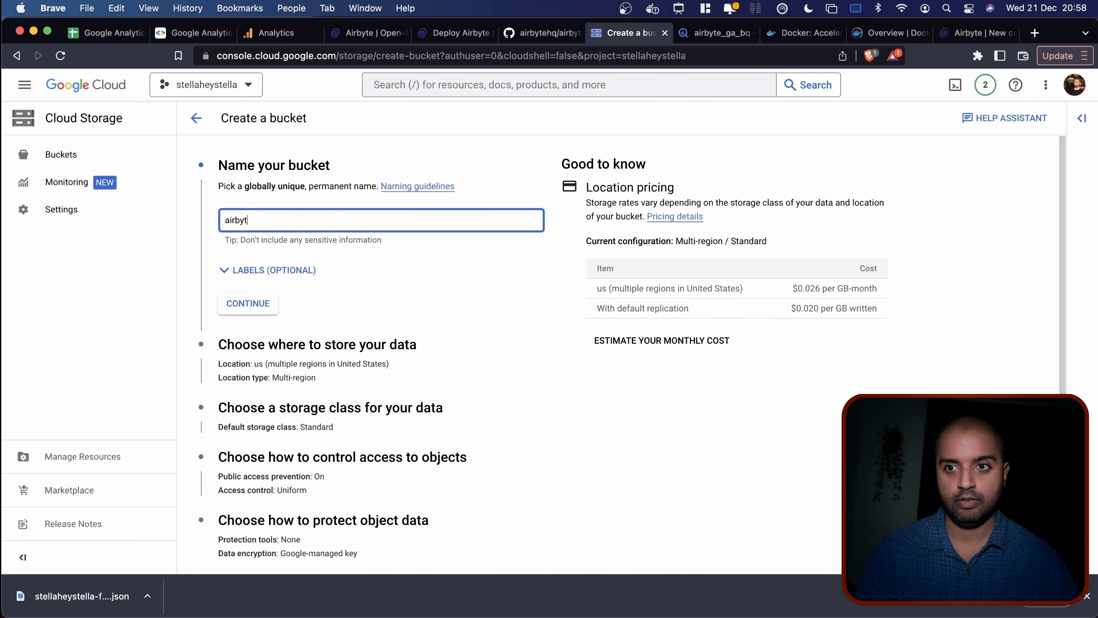
pyautogui.write('e-')
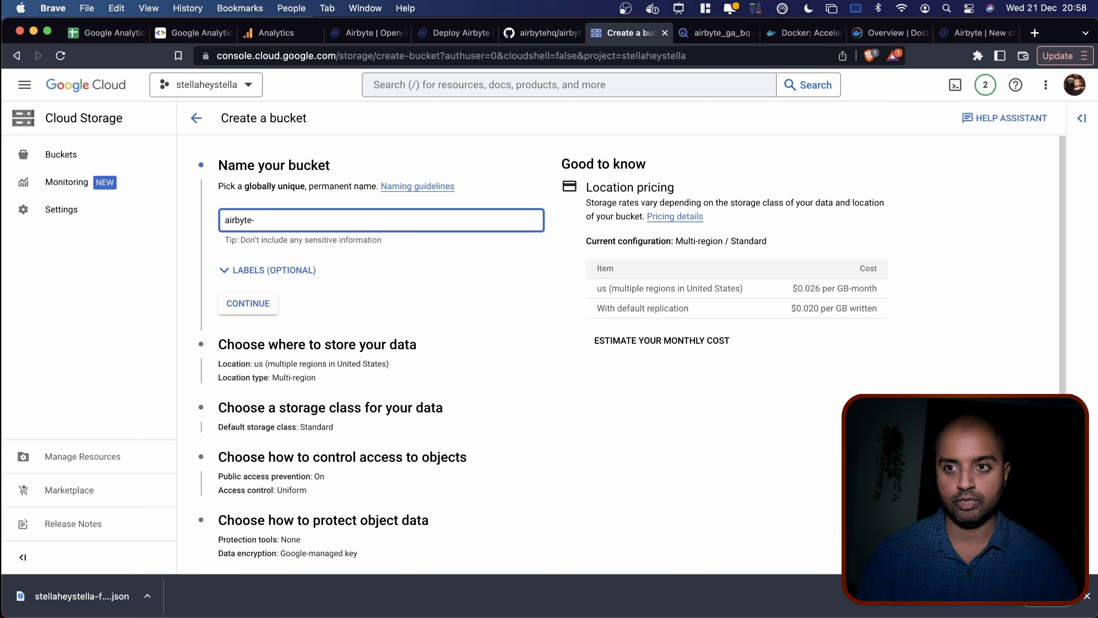
pyautogui.write('agga-bq')
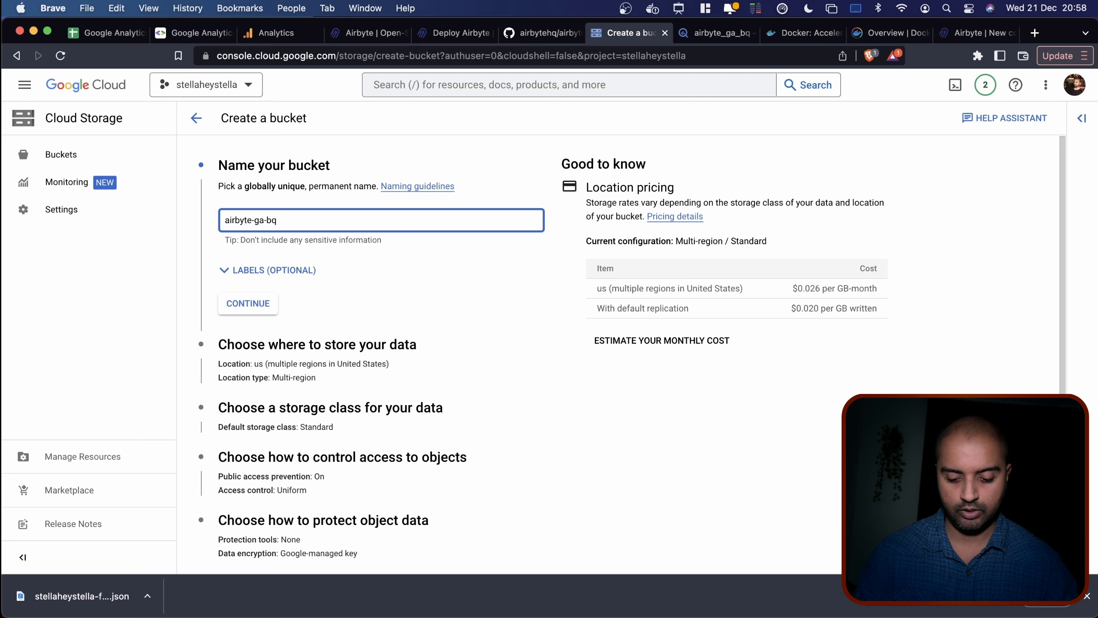
pyautogui.write('stellaheystella-')
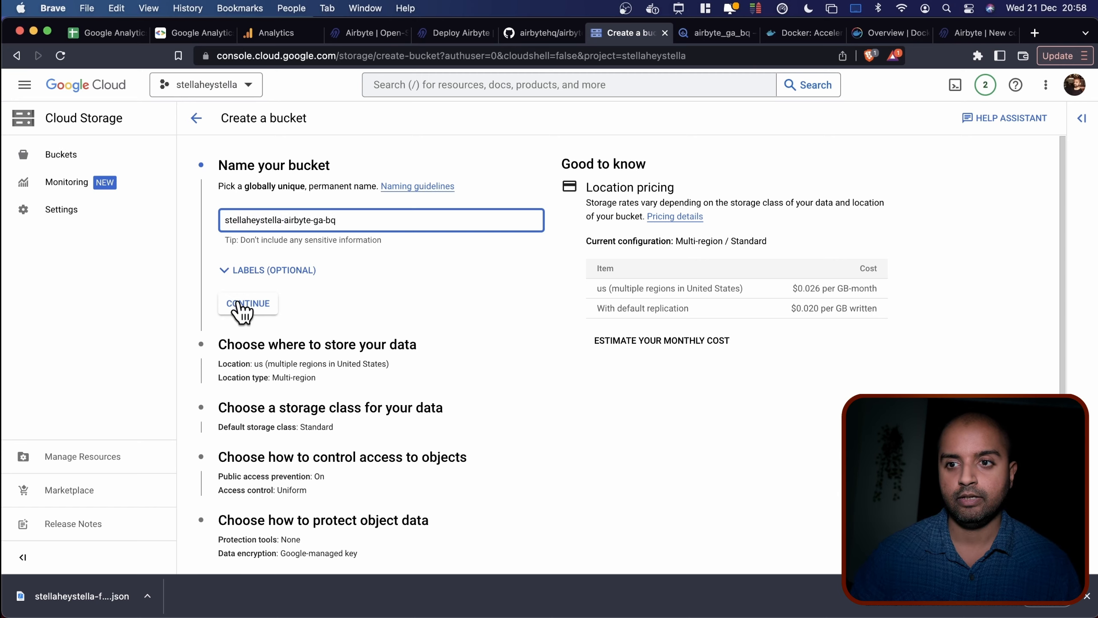
# Create the bucket in region us-east1 with public access prevented, then copy its name.
pyautogui.click(239, 303)
pyautogui.scroll(-3, 392, 417)
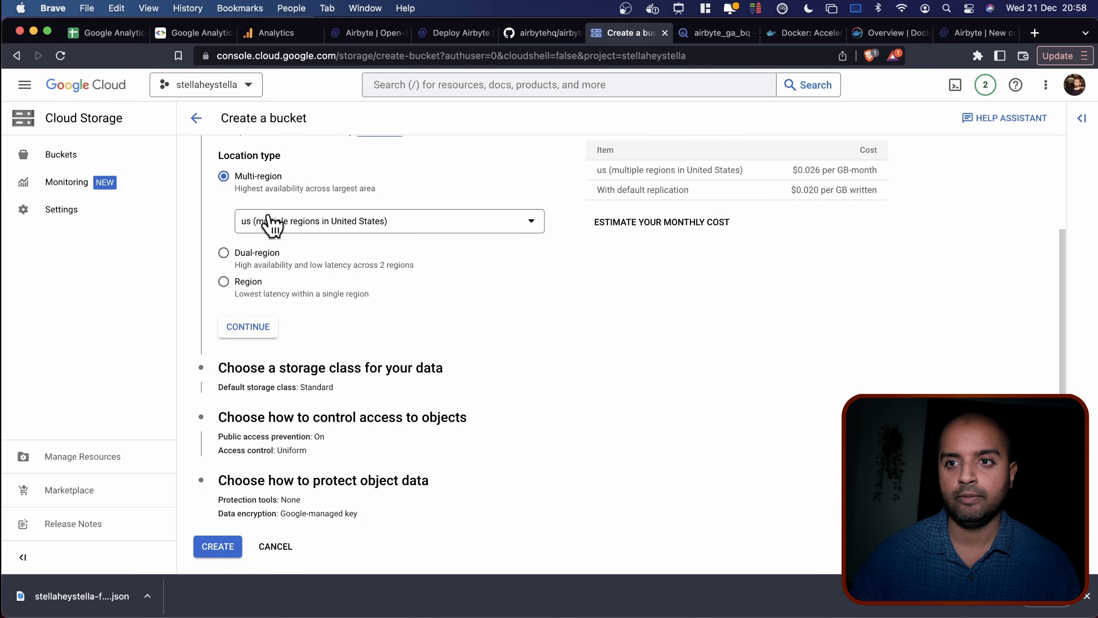
pyautogui.click(250, 284)
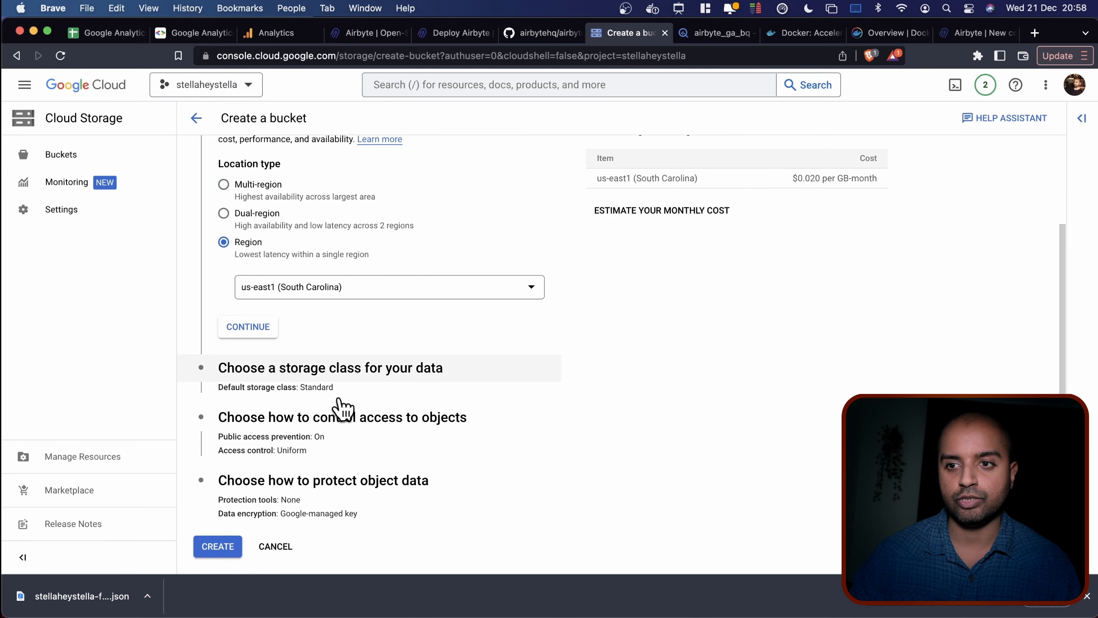
pyautogui.click(218, 546)
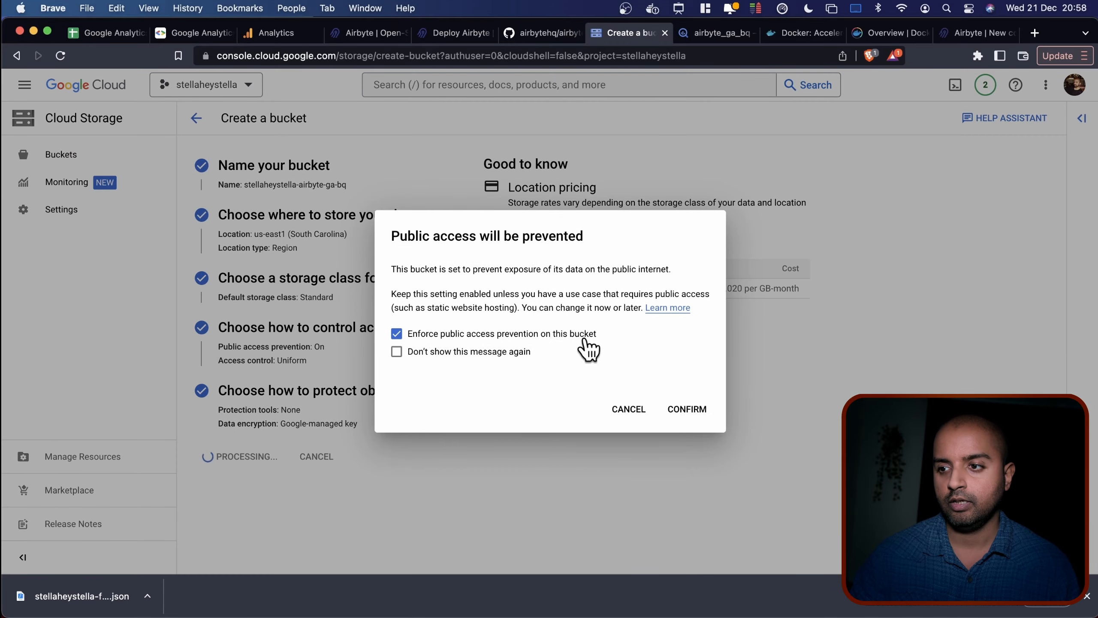
pyautogui.click(686, 410)
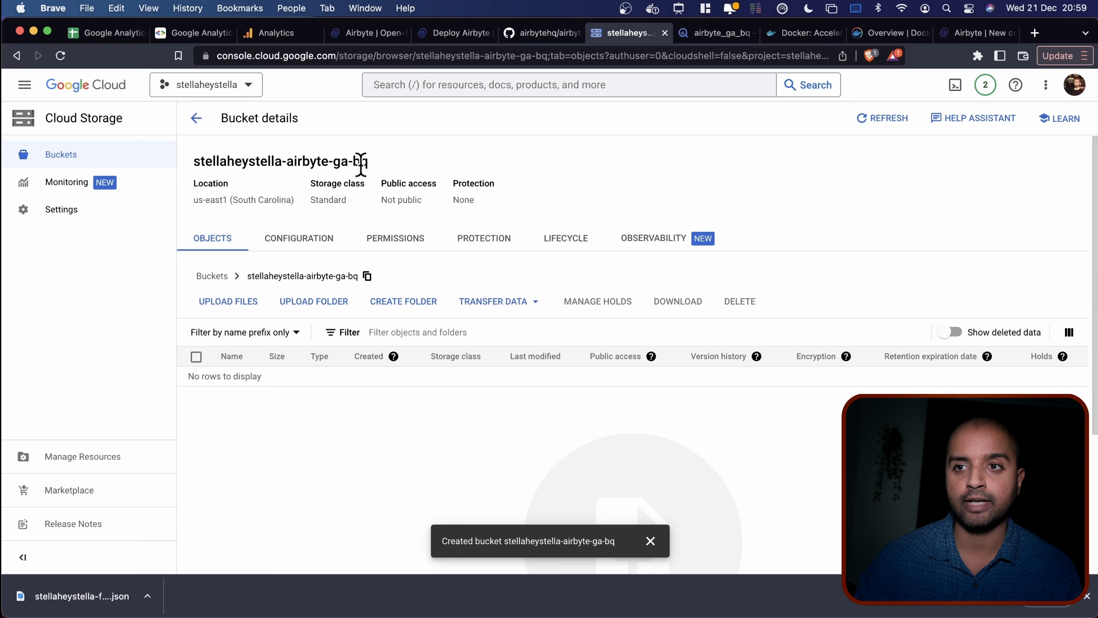
pyautogui.moveTo(370, 162); pyautogui.dragTo(190, 164)
pyautogui.press('super+c')
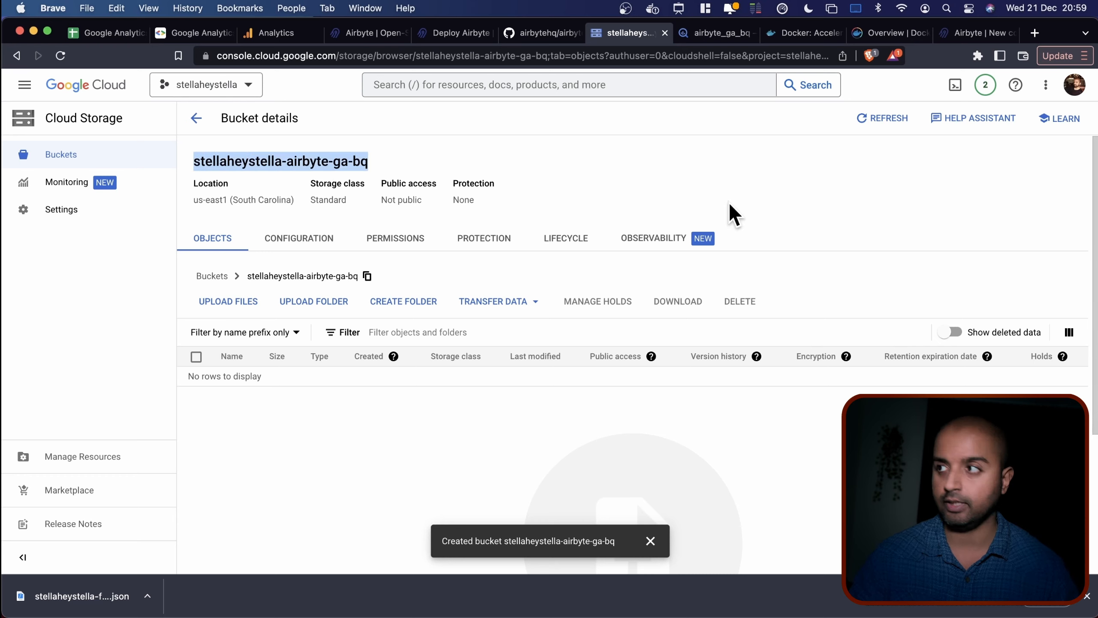
pyautogui.click(980, 35)
# Paste the bucket name into GCS Bucket Name and enter google-analytics as GCS Bucket Path.
pyautogui.click(270, 340)
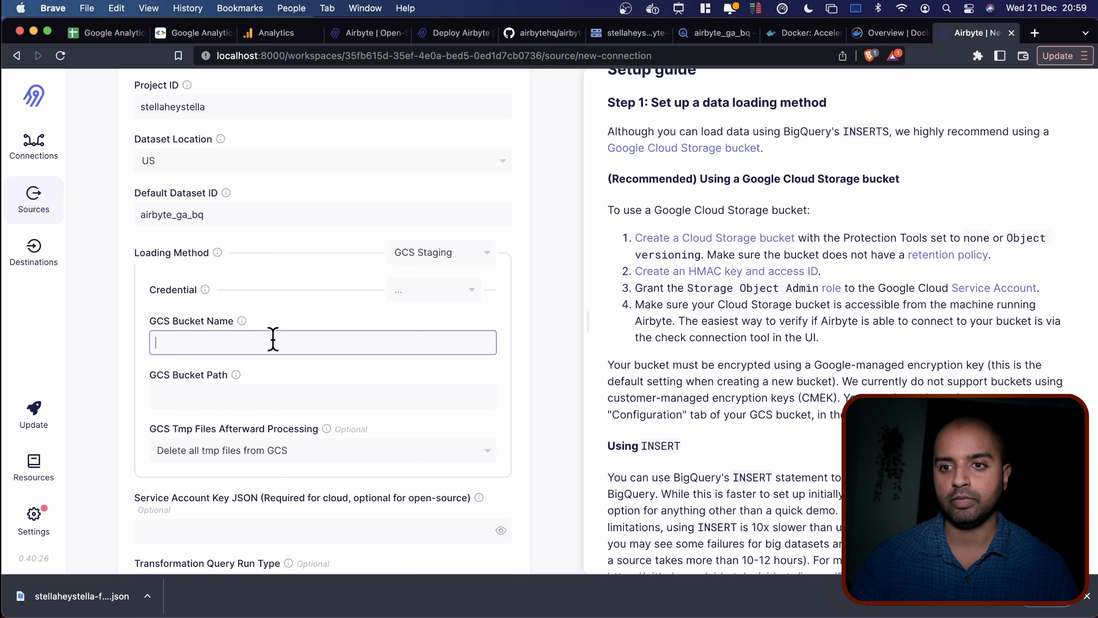
pyautogui.press('super+v')
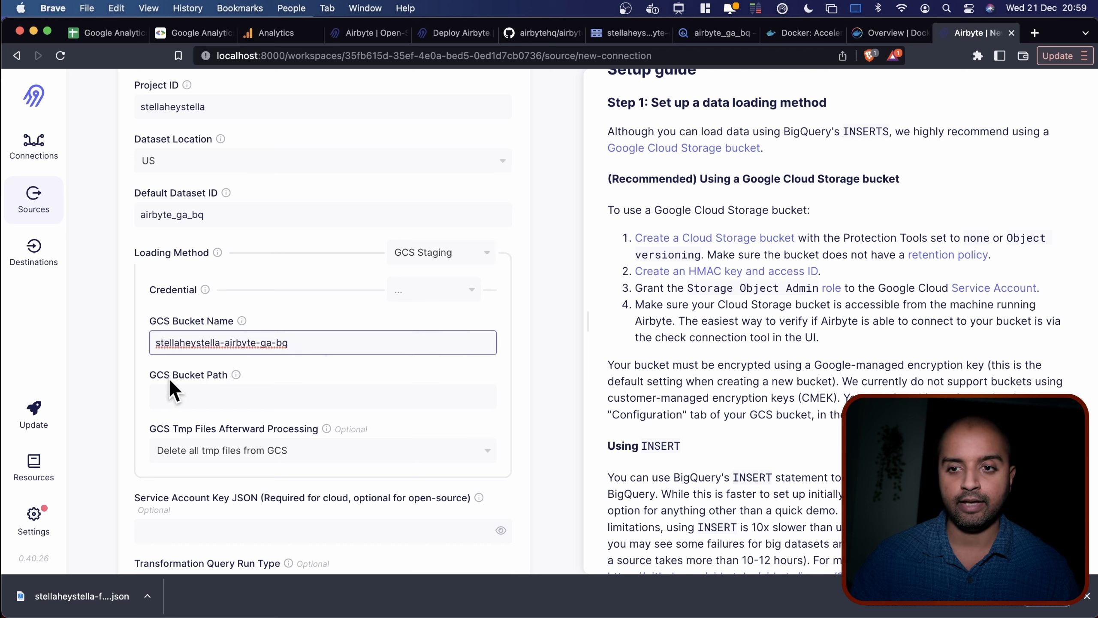
pyautogui.click(214, 396)
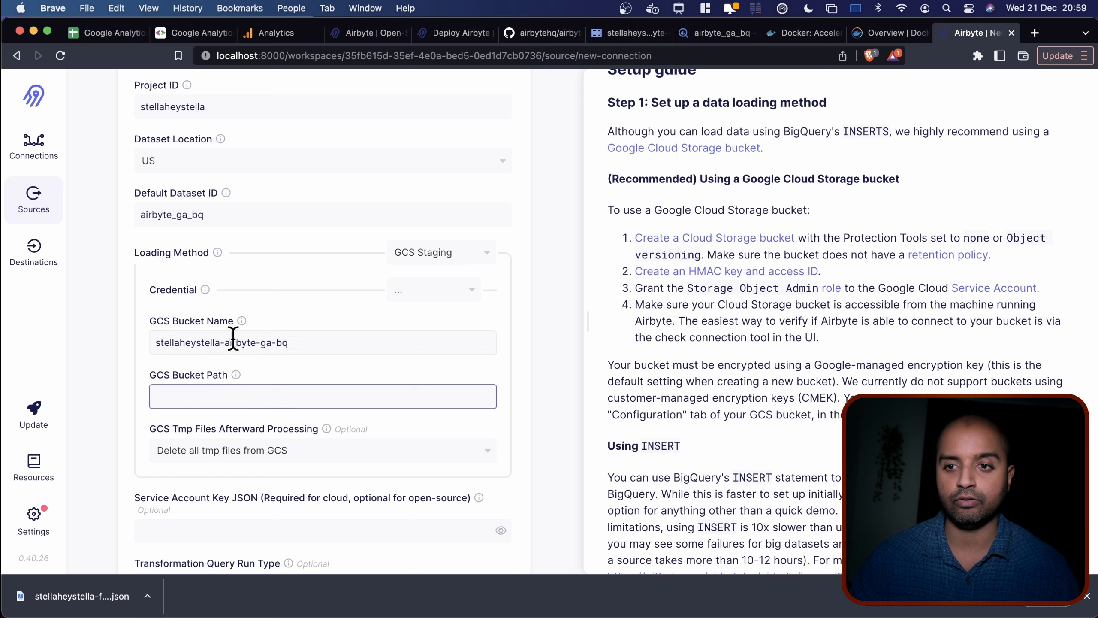
pyautogui.moveTo(289, 374)
pyautogui.write('google-ana')
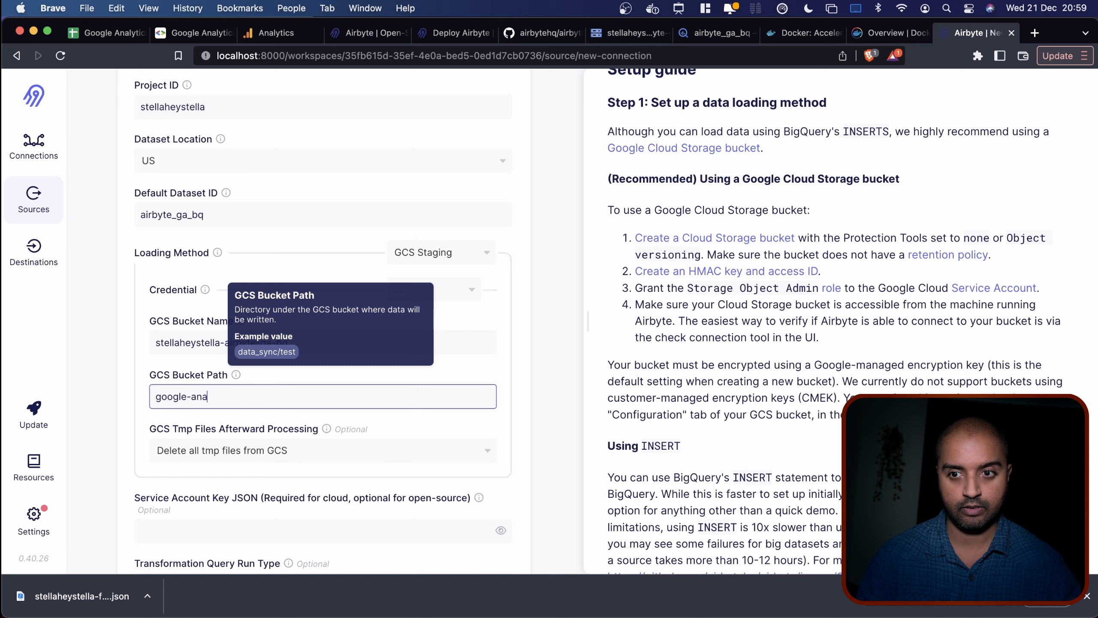
pyautogui.write('lytics')
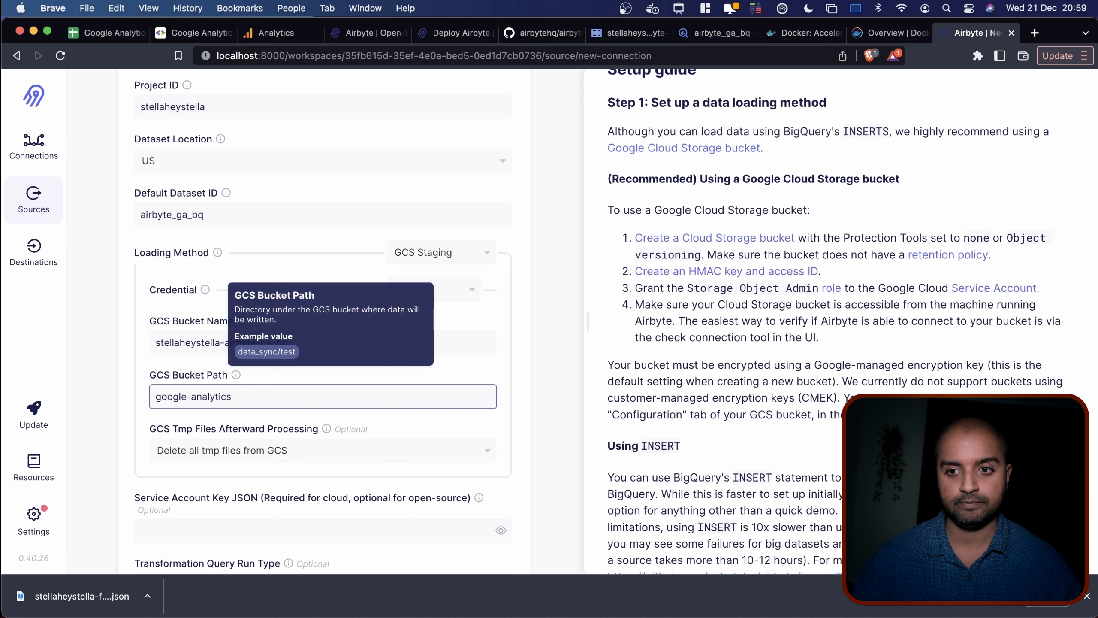
pyautogui.scroll(-3, 271, 416)
pyautogui.click(106, 360)
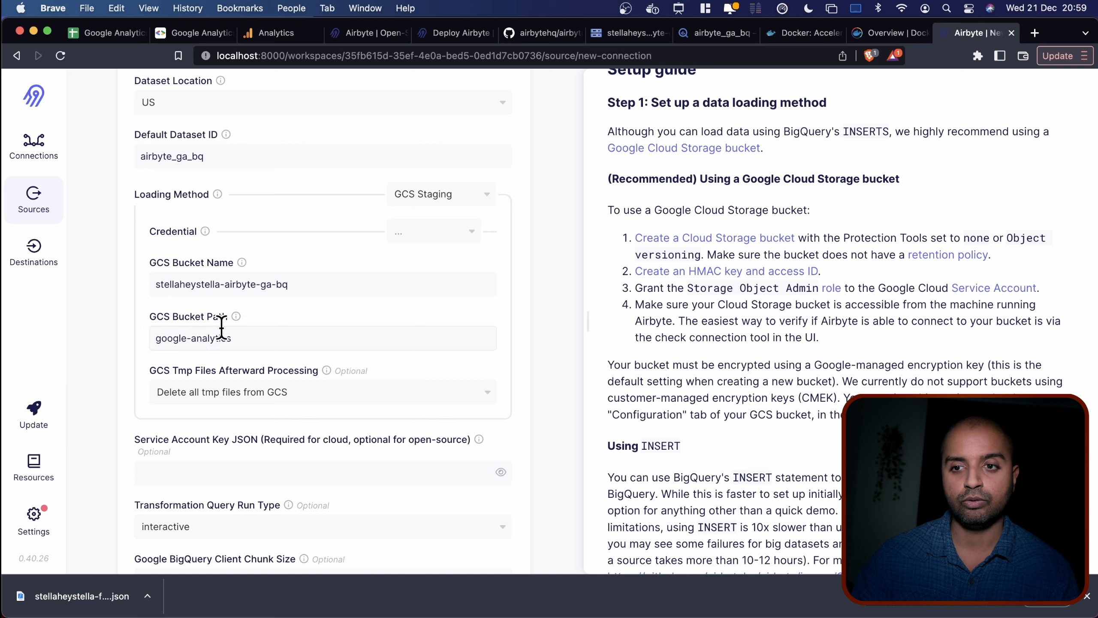
# Keep temporary file handling set to delete.
pyautogui.click(242, 392)
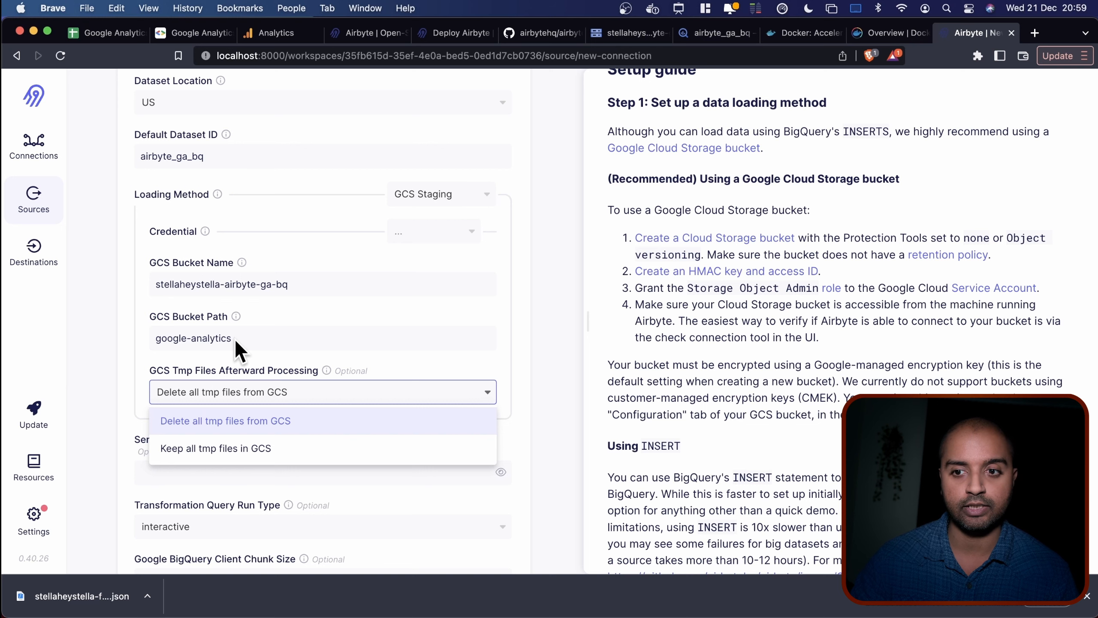
pyautogui.click(124, 387)
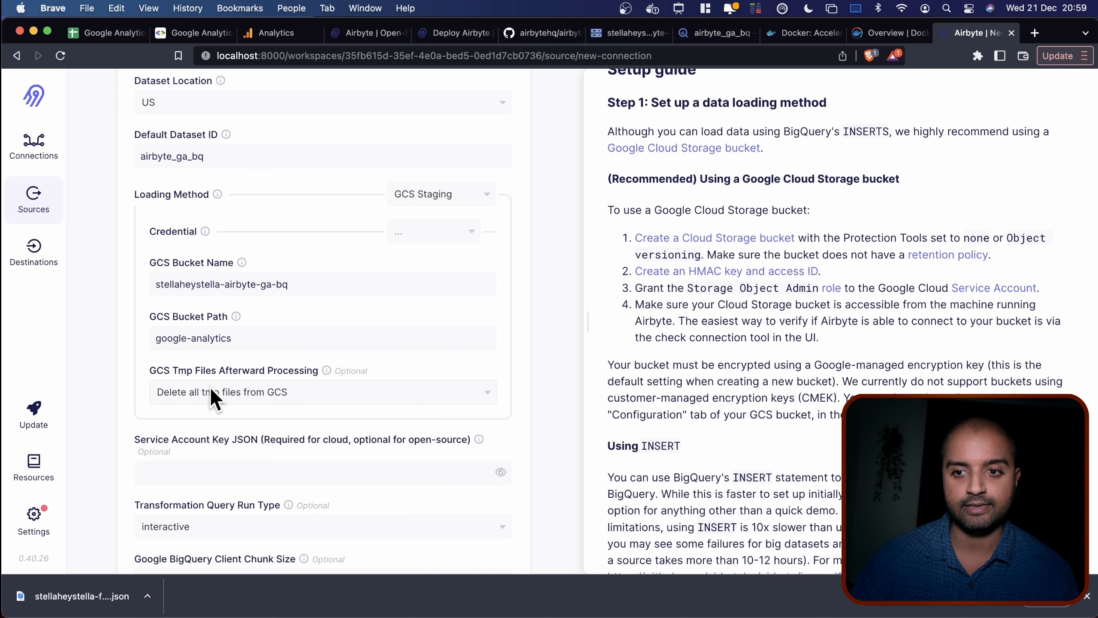
pyautogui.scroll(-2, 249, 410)
pyautogui.scroll(-2, 249, 412)
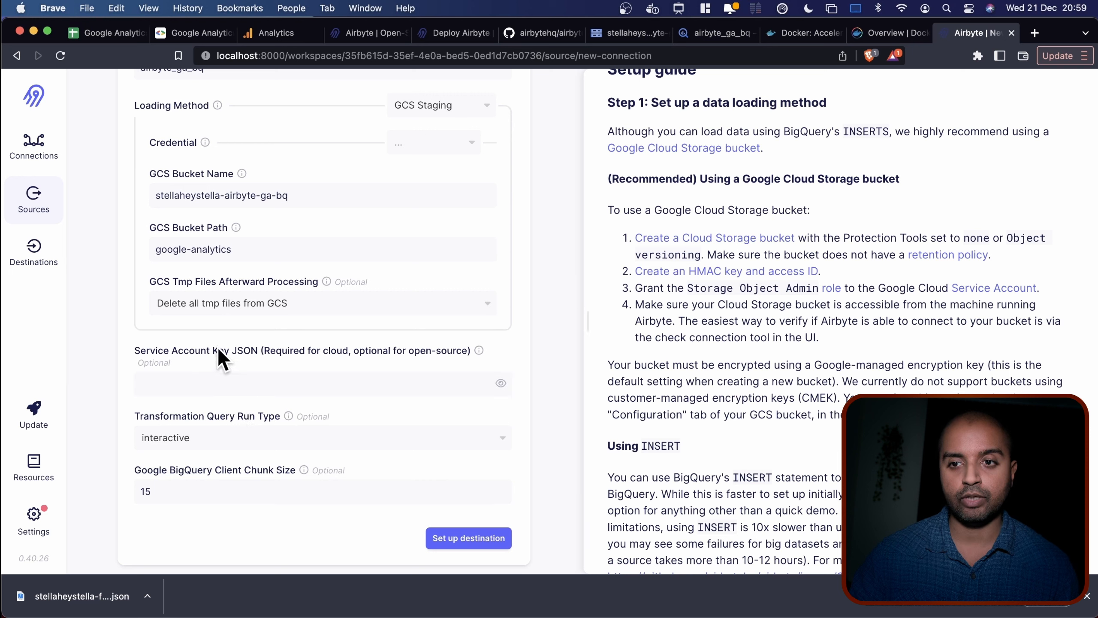
pyautogui.moveTo(473, 352)
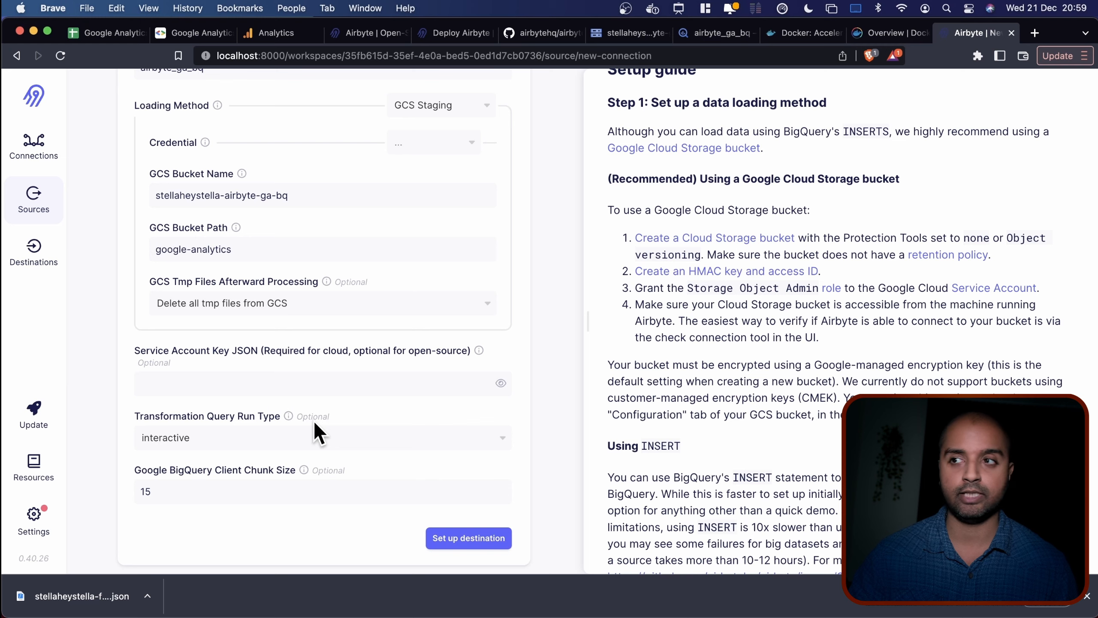
# Copy the downloaded service account key JSON and paste it into Service Account Key JSON.
pyautogui.press('super+Tab')
pyautogui.press('super+a')
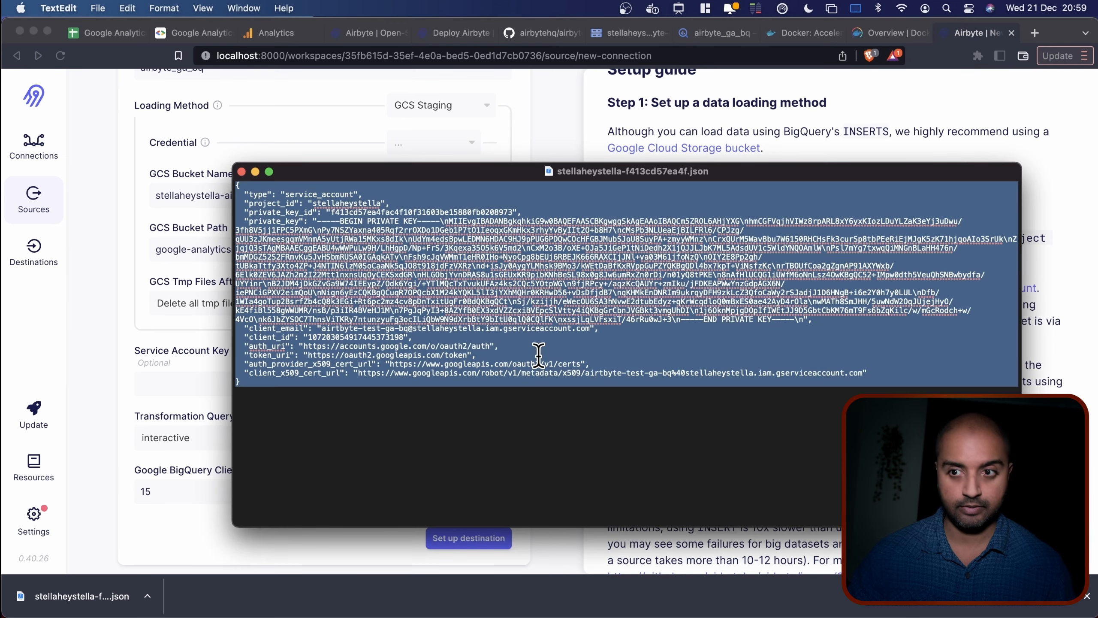
pyautogui.press('super+c')
pyautogui.click(145, 369)
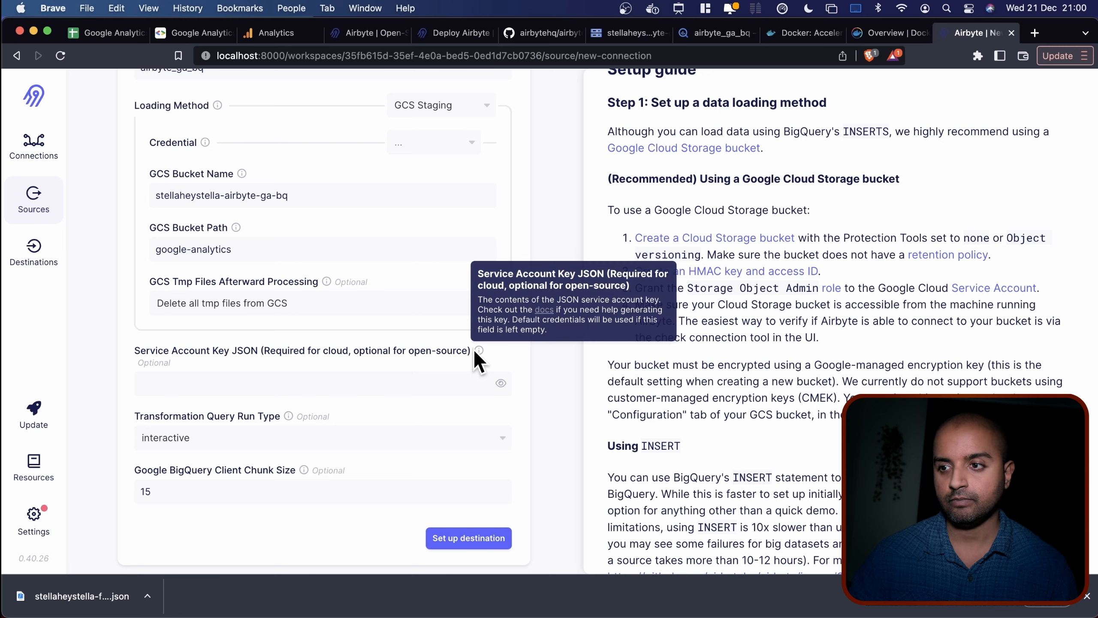
pyautogui.click(241, 383)
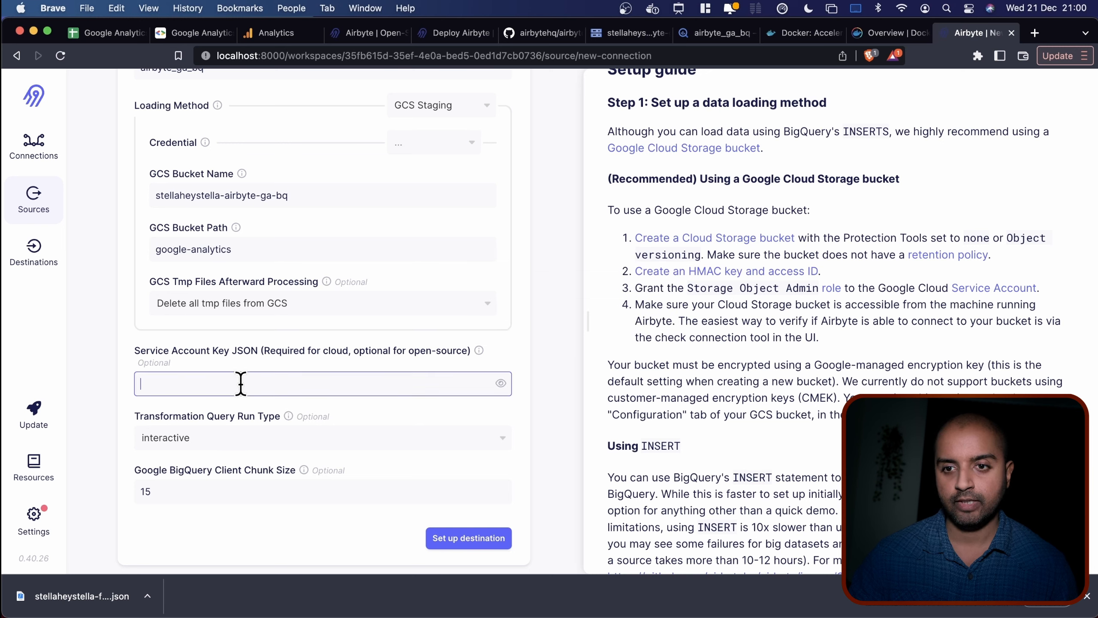
pyautogui.press('super+v')
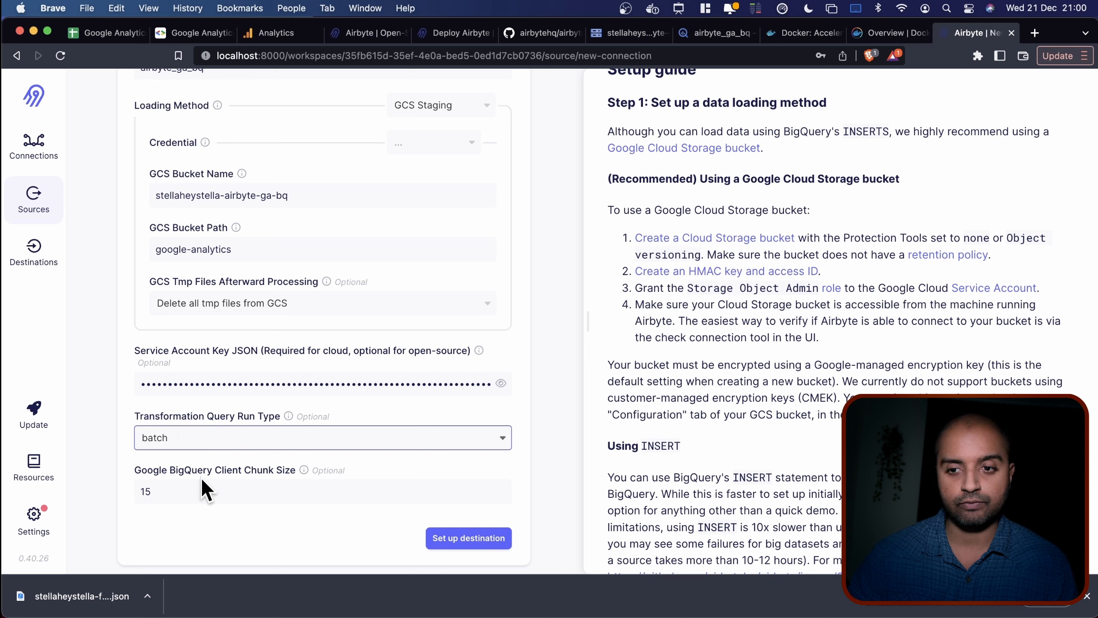
pyautogui.moveTo(308, 471)
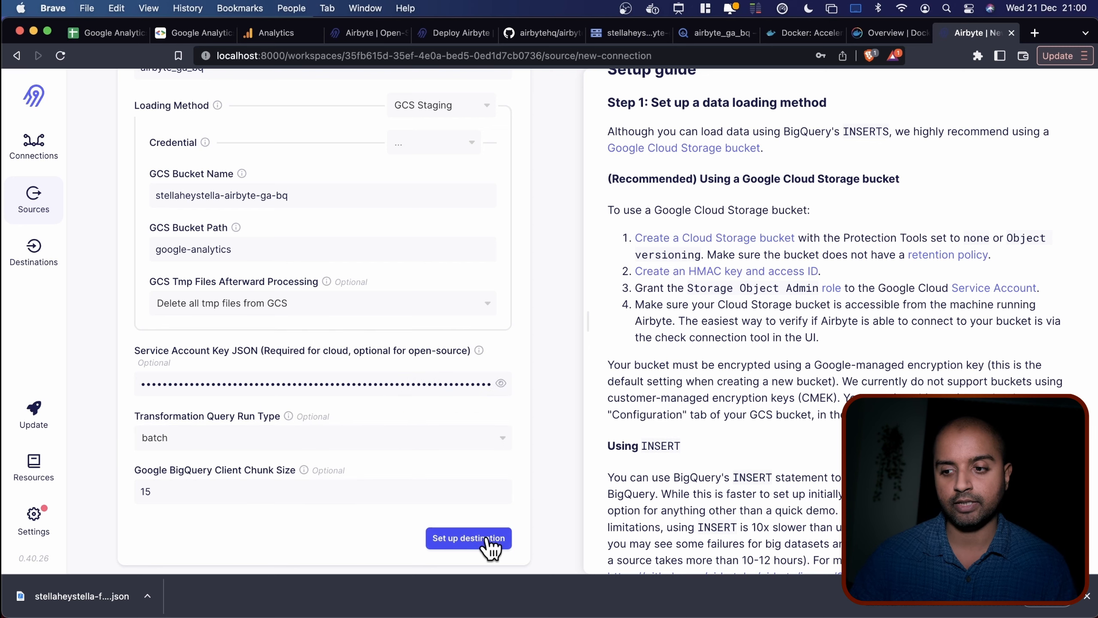
pyautogui.scroll(5, 338, 509)
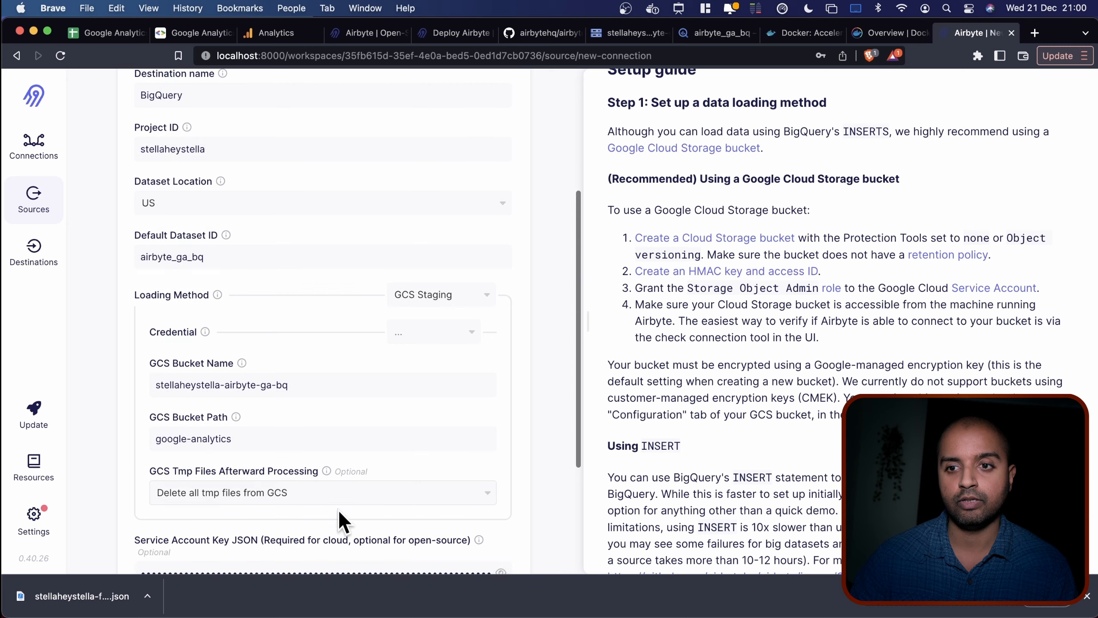
pyautogui.scroll(-5, 339, 511)
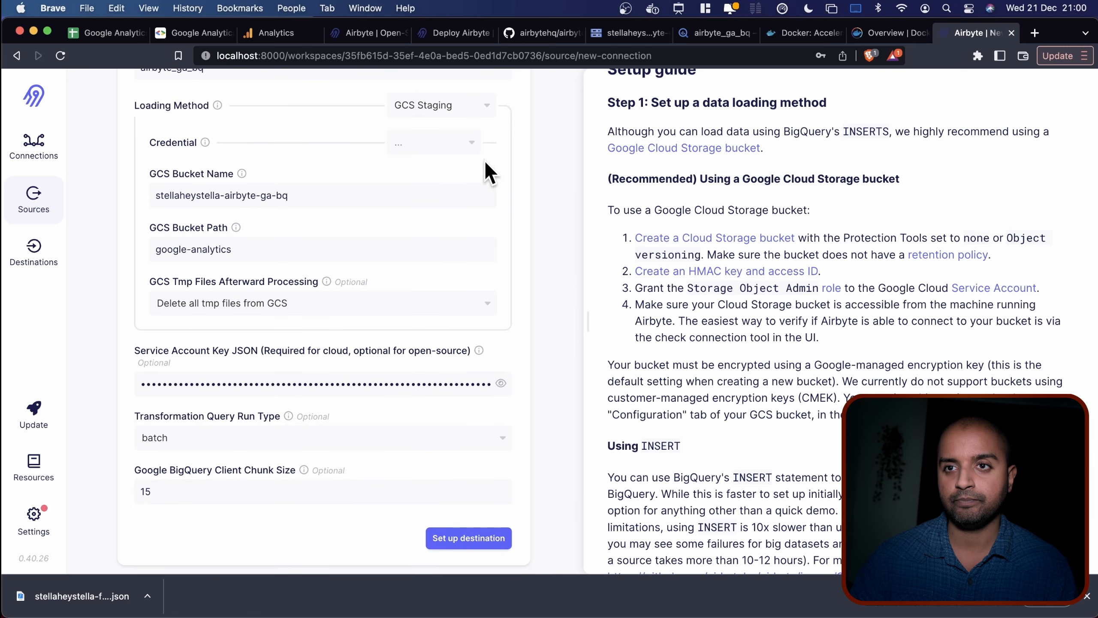
# Set the GCS Staging credential type to HMAC key.
pyautogui.click(470, 145)
pyautogui.click(543, 249)
pyautogui.click(402, 133)
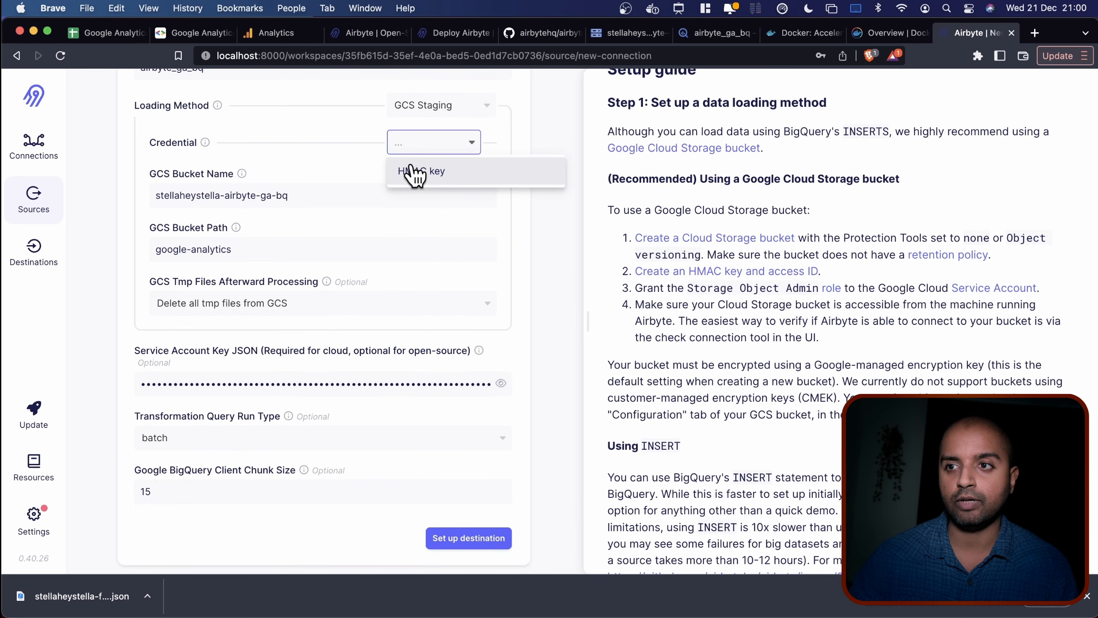
pyautogui.click(435, 172)
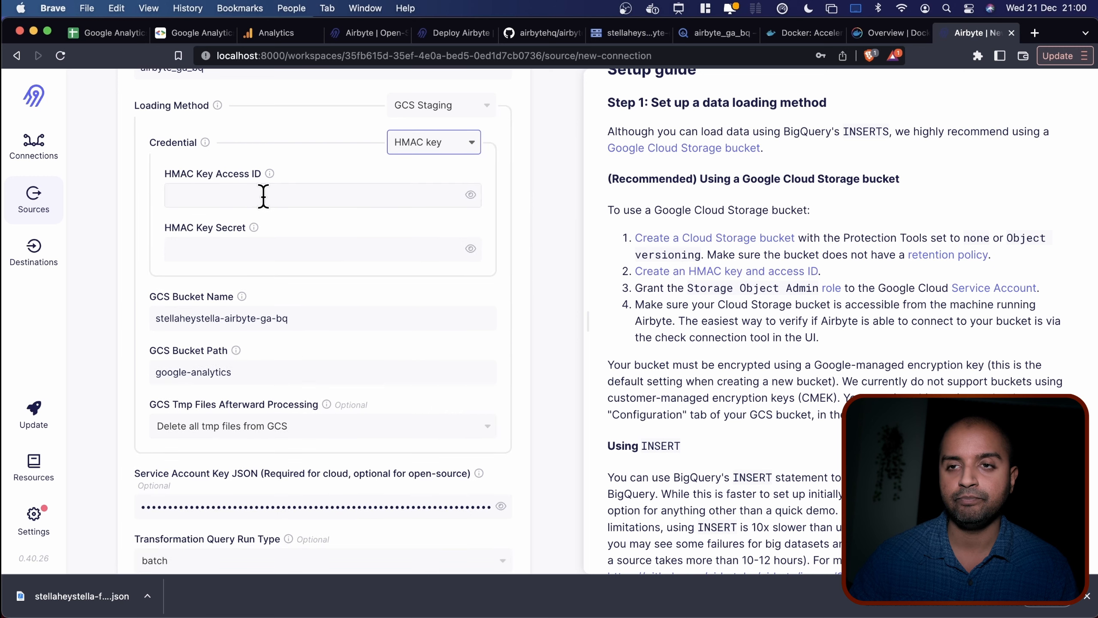
pyautogui.scroll(1, 264, 196)
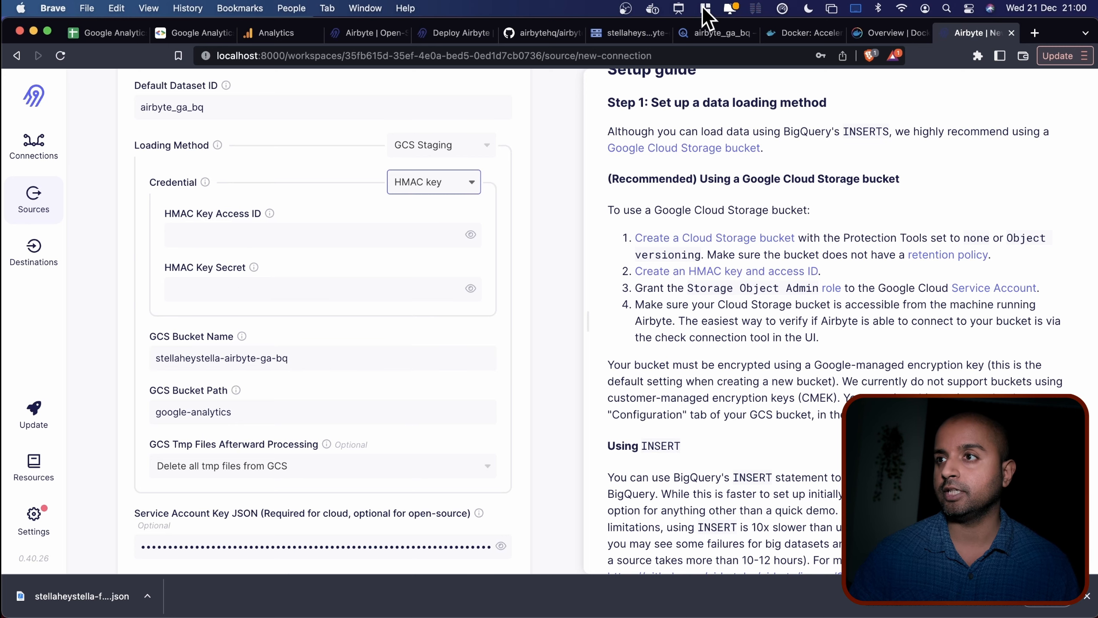
pyautogui.click(626, 34)
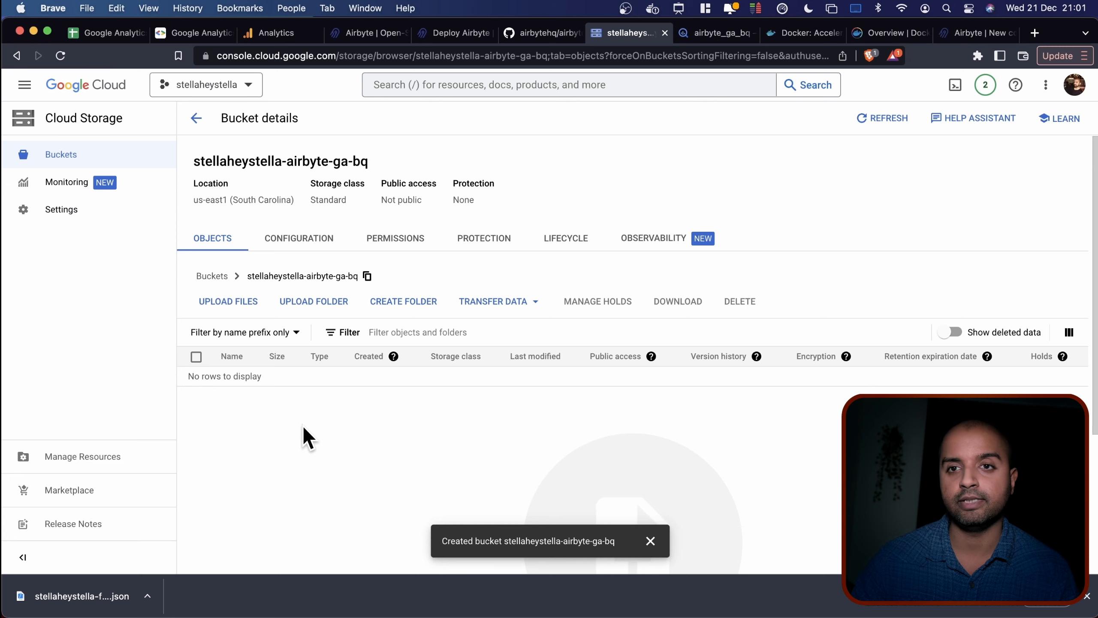
# In Cloud Storage Interoperability settings, create an HMAC key for the airbyte-test-GA-BQ service account.
pyautogui.click(67, 204)
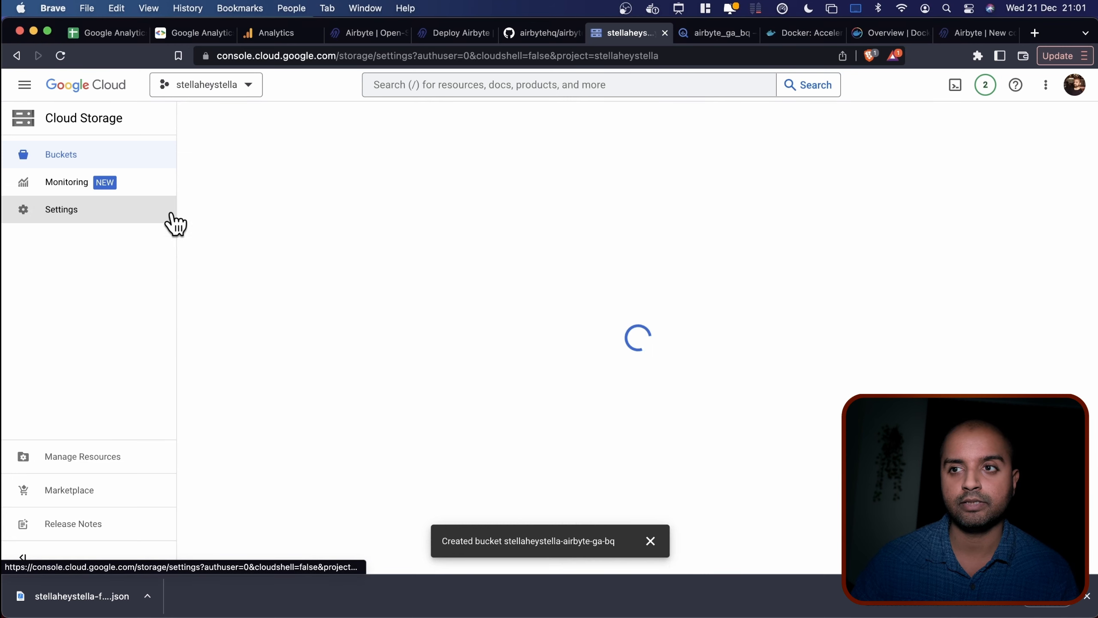
pyautogui.click(336, 161)
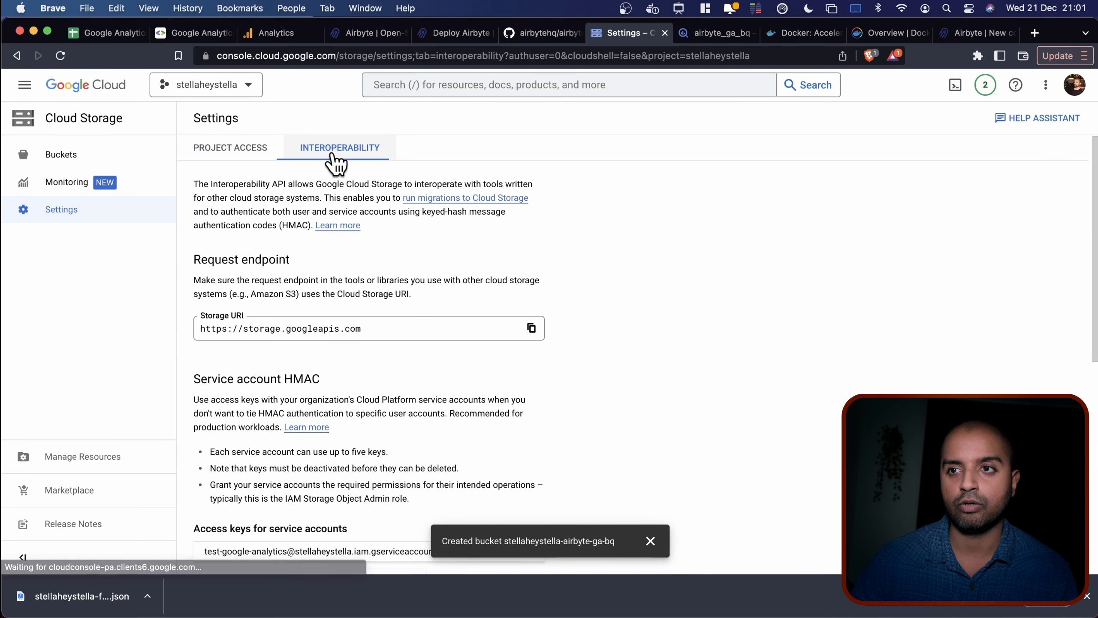
pyautogui.scroll(-2, 597, 341)
pyautogui.scroll(-1, 597, 339)
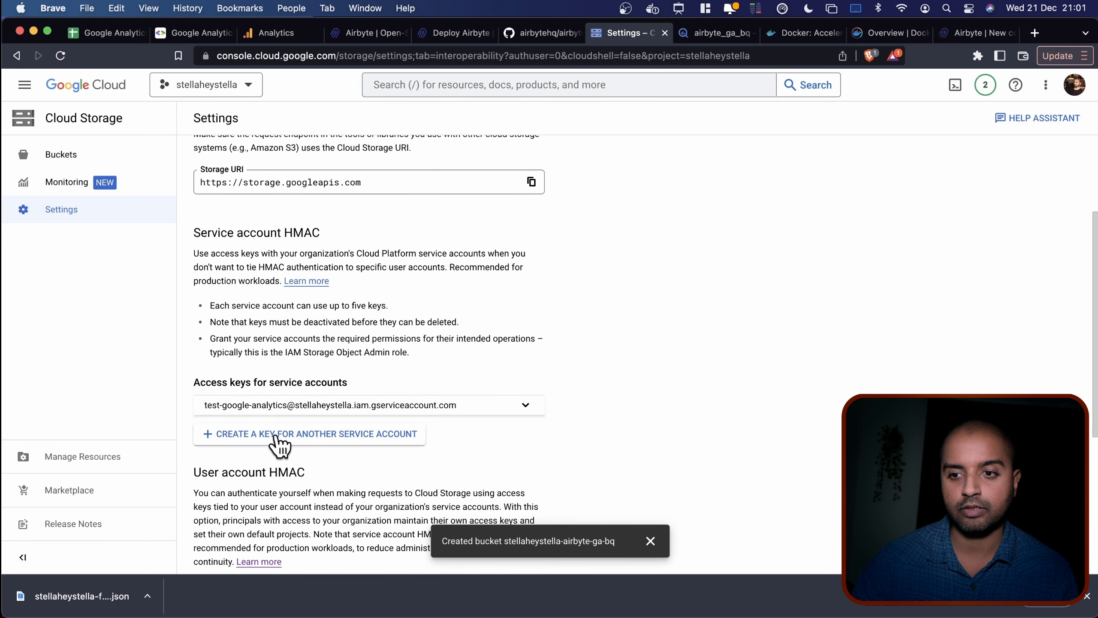
pyautogui.click(312, 436)
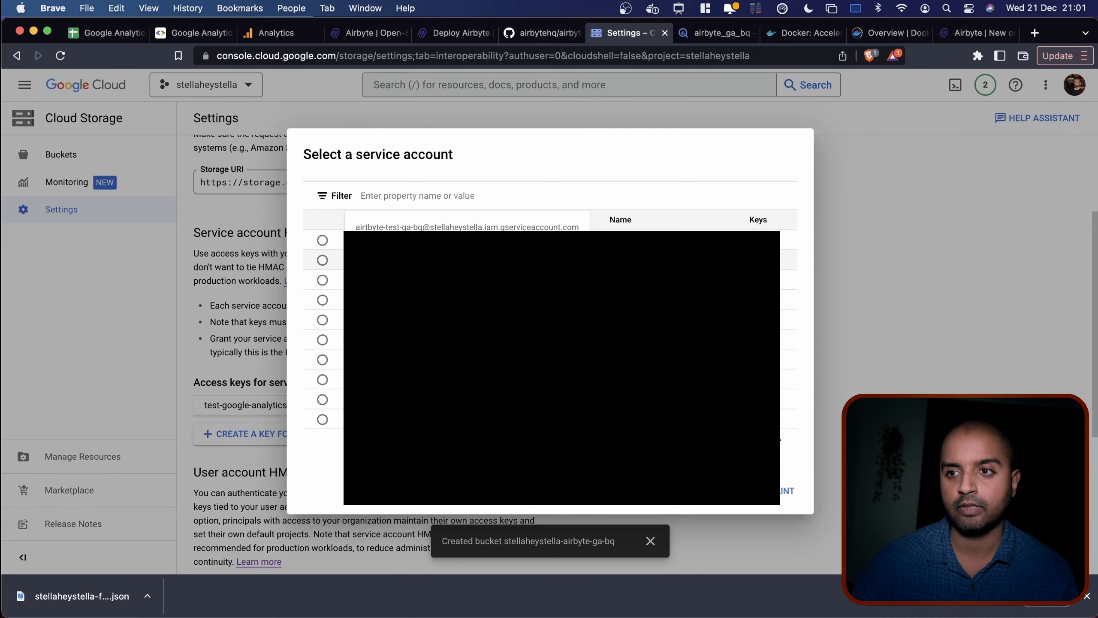
pyautogui.click(407, 191)
pyautogui.write('air')
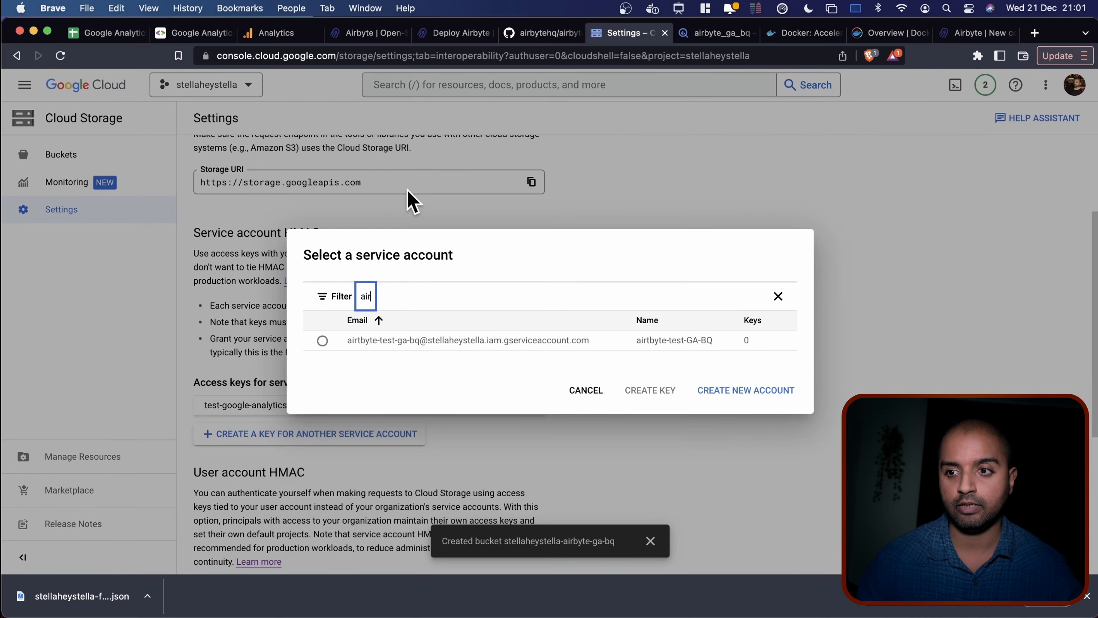
pyautogui.click(323, 341)
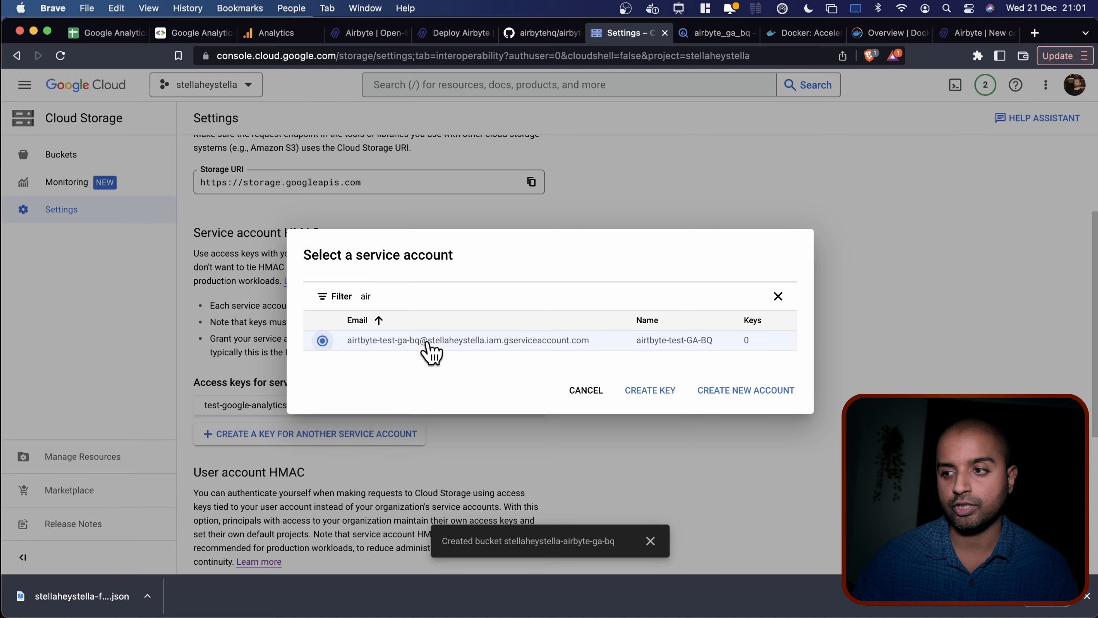
pyautogui.click(653, 391)
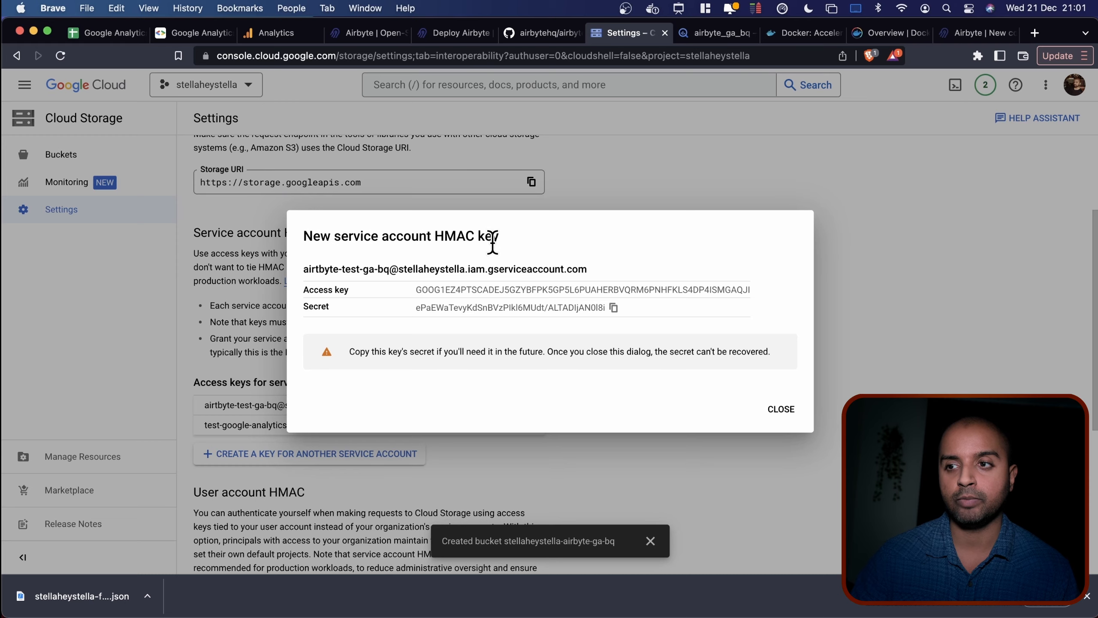
# Copy the HMAC access key and paste it below the JSON in the text file.
pyautogui.doubleClick(642, 289)
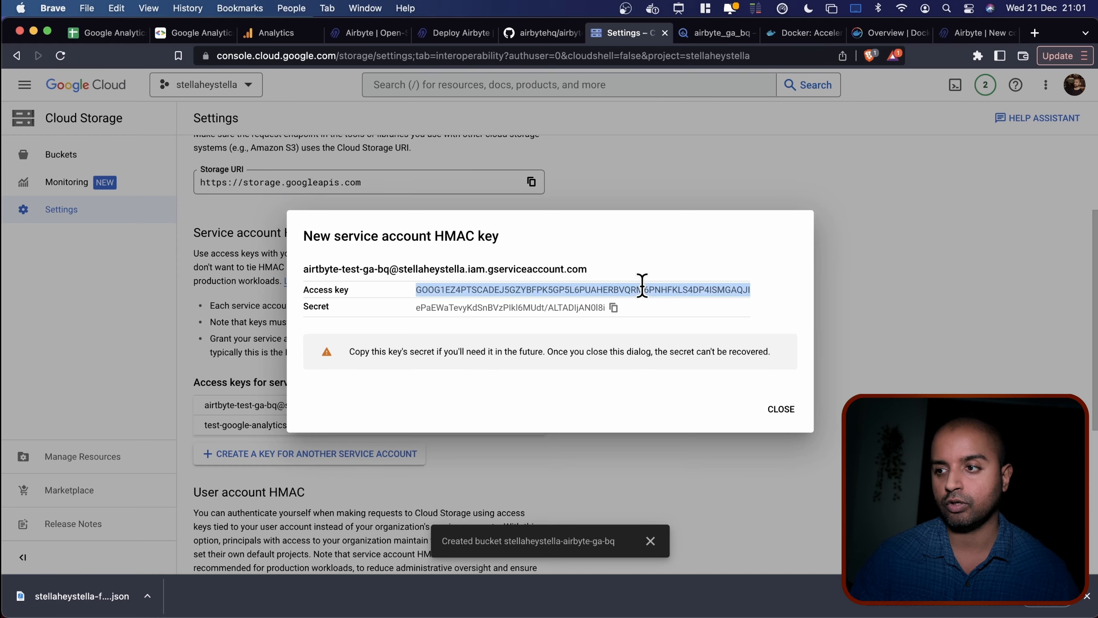
pyautogui.press('super+c')
pyautogui.hotkey('ctrl', 'Up')
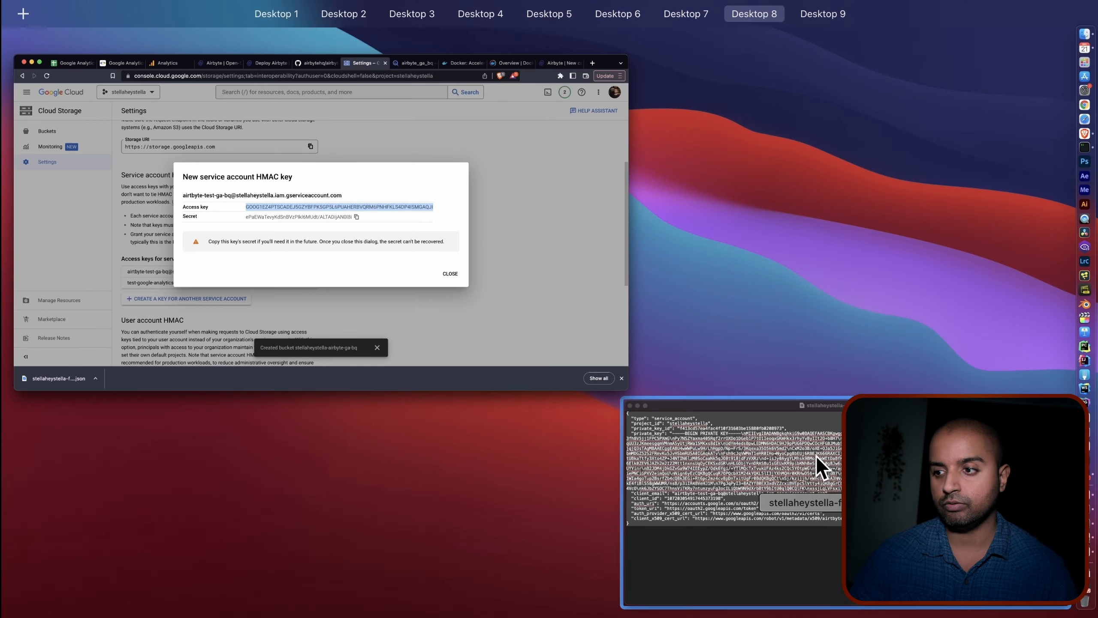
pyautogui.click(816, 466)
pyautogui.click(500, 417)
pyautogui.press('Return')
pyautogui.press('Return')
pyautogui.press('Return')
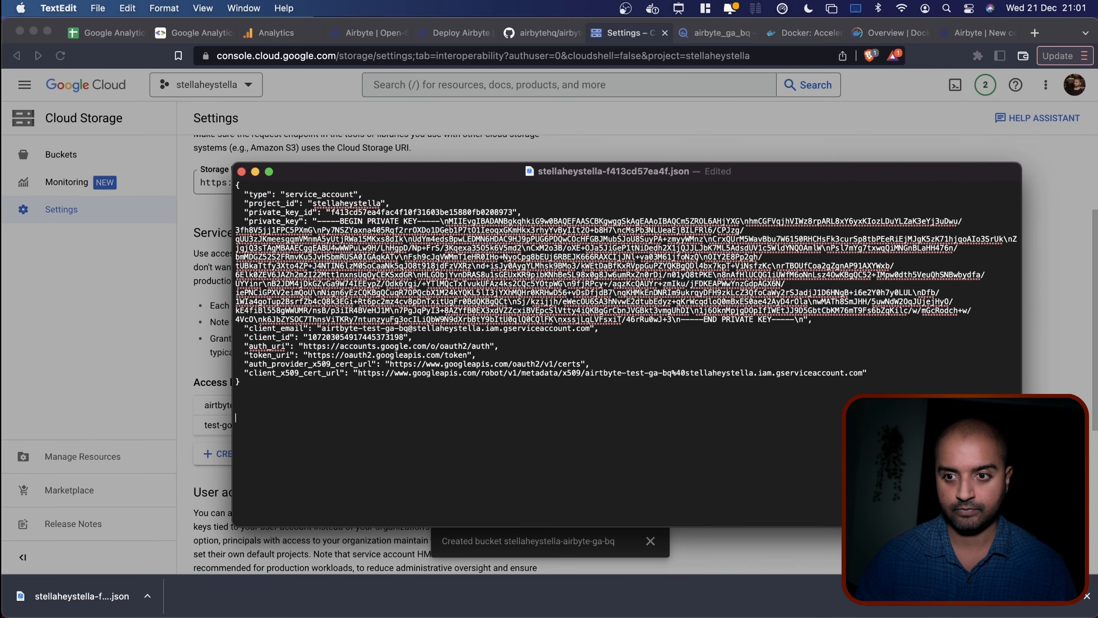
pyautogui.press('super+v')
# Copy the HMAC secret and paste it on a new line under the access key.
pyautogui.click(167, 309)
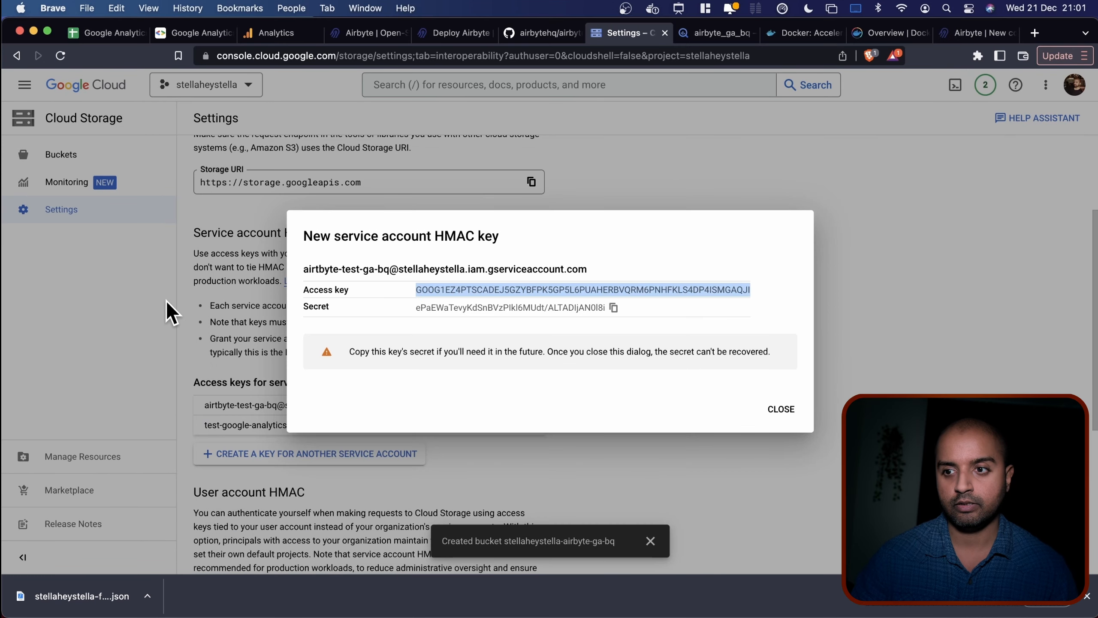
pyautogui.doubleClick(472, 308)
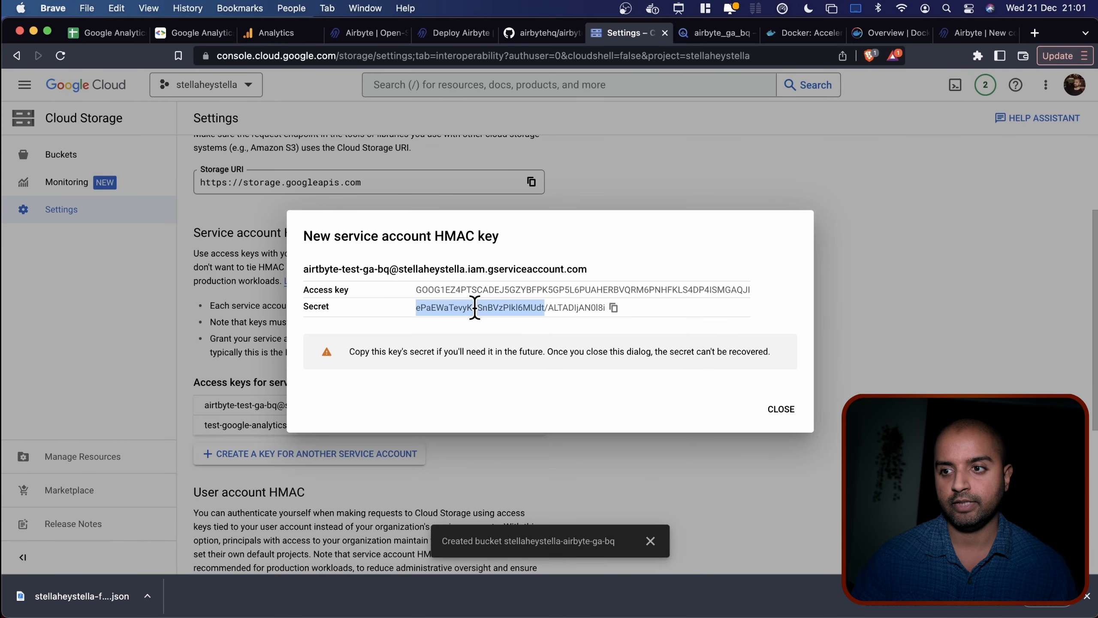
pyautogui.click(613, 308)
pyautogui.hotkey('ctrl', 'Up')
pyautogui.click(735, 428)
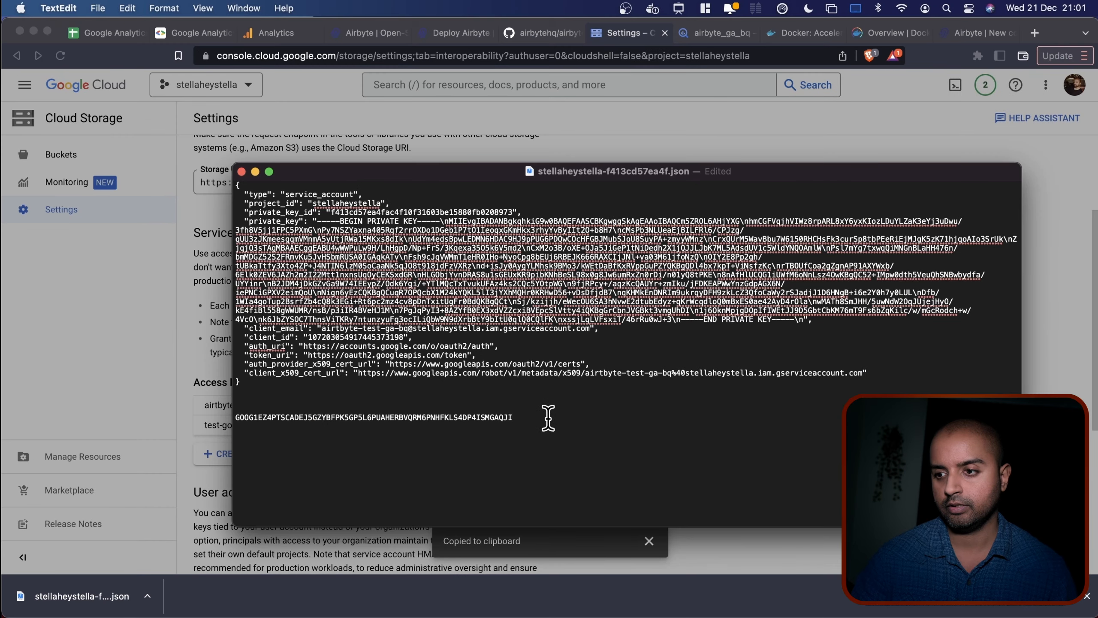
pyautogui.press('Return')
pyautogui.press('super+v')
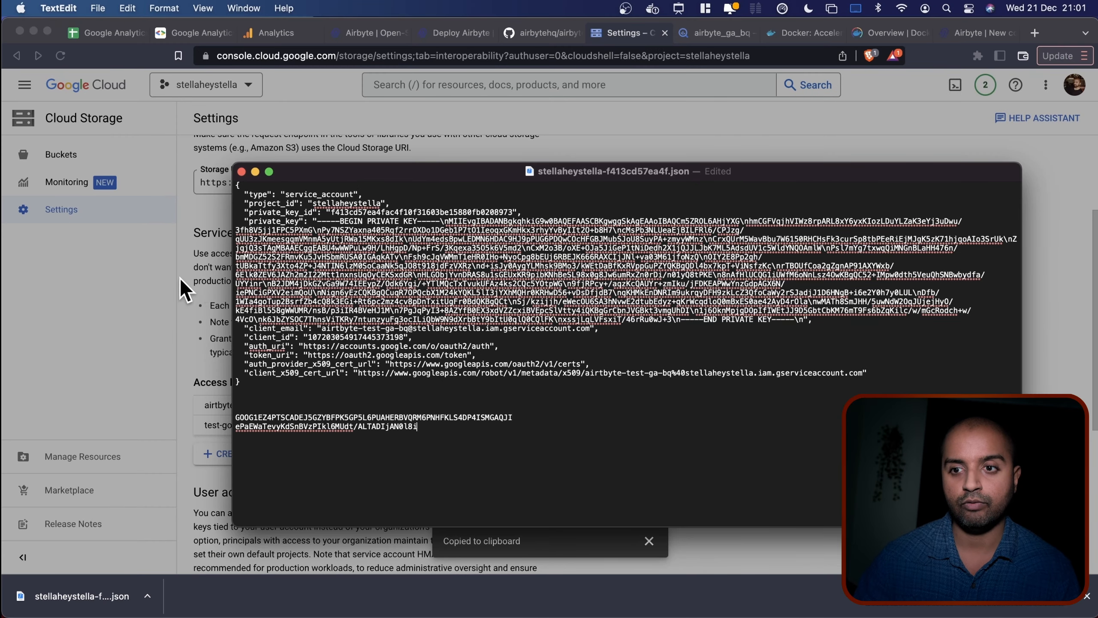
# Paste the saved access key into the HMAC Key Access ID field.
pyautogui.click(979, 34)
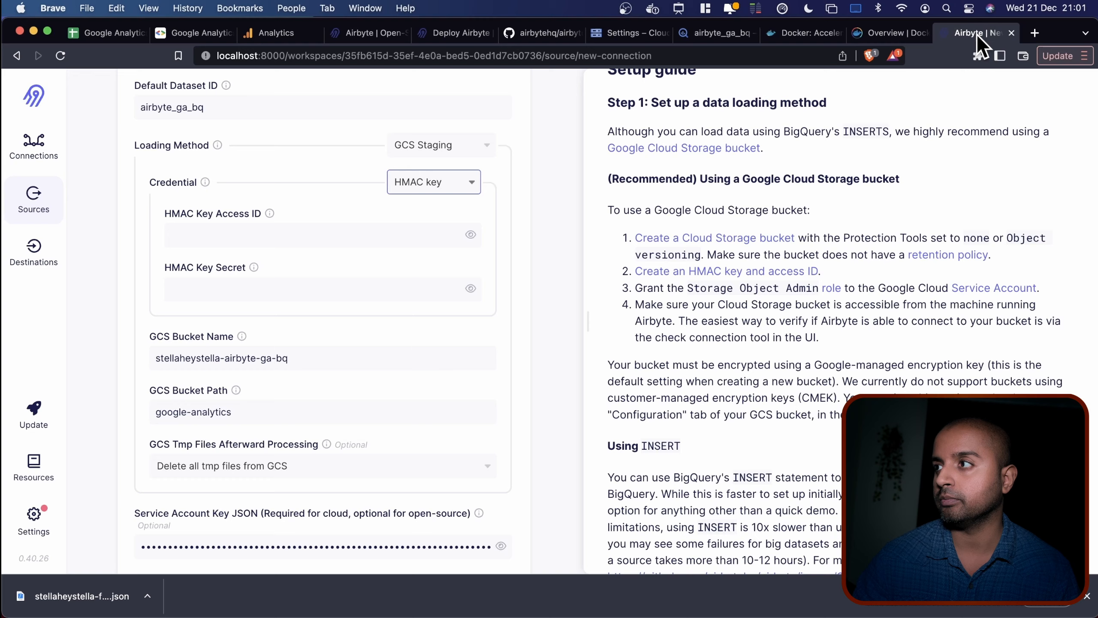
pyautogui.click(264, 286)
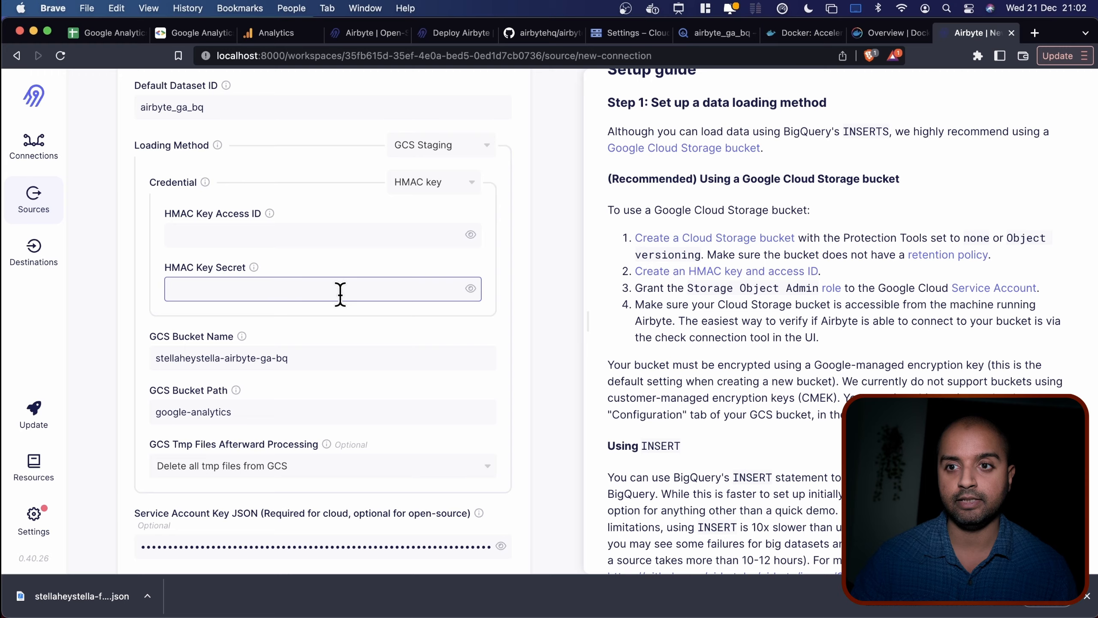
pyautogui.hotkey('ctrl', 'Up')
pyautogui.click(692, 454)
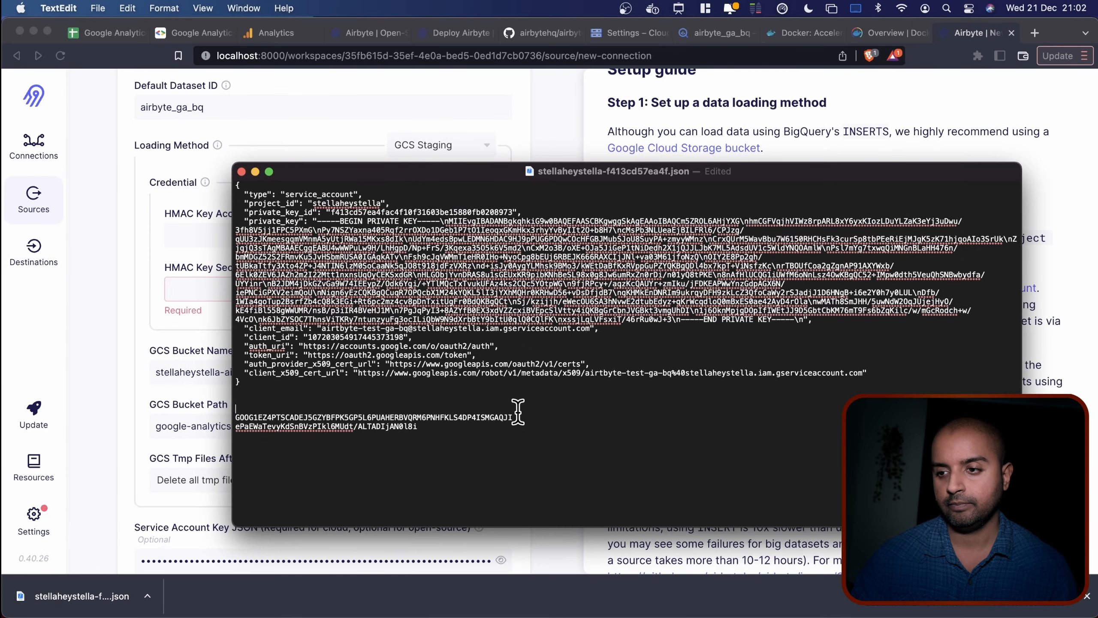
pyautogui.doubleClick(265, 416)
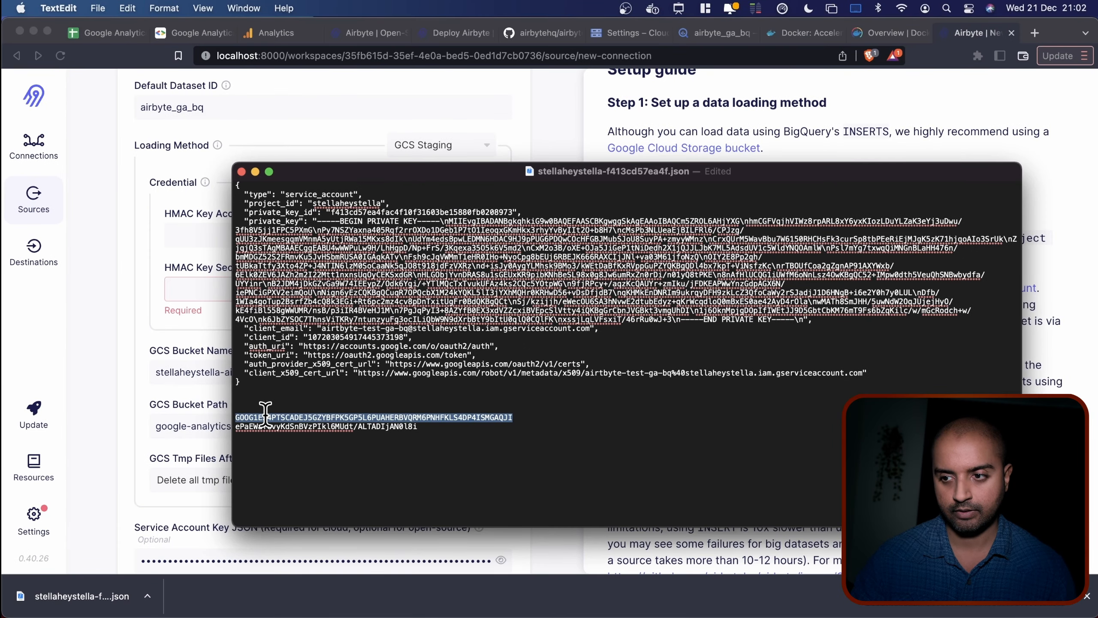
pyautogui.press('super+c')
pyautogui.click(259, 234)
pyautogui.press('super+v')
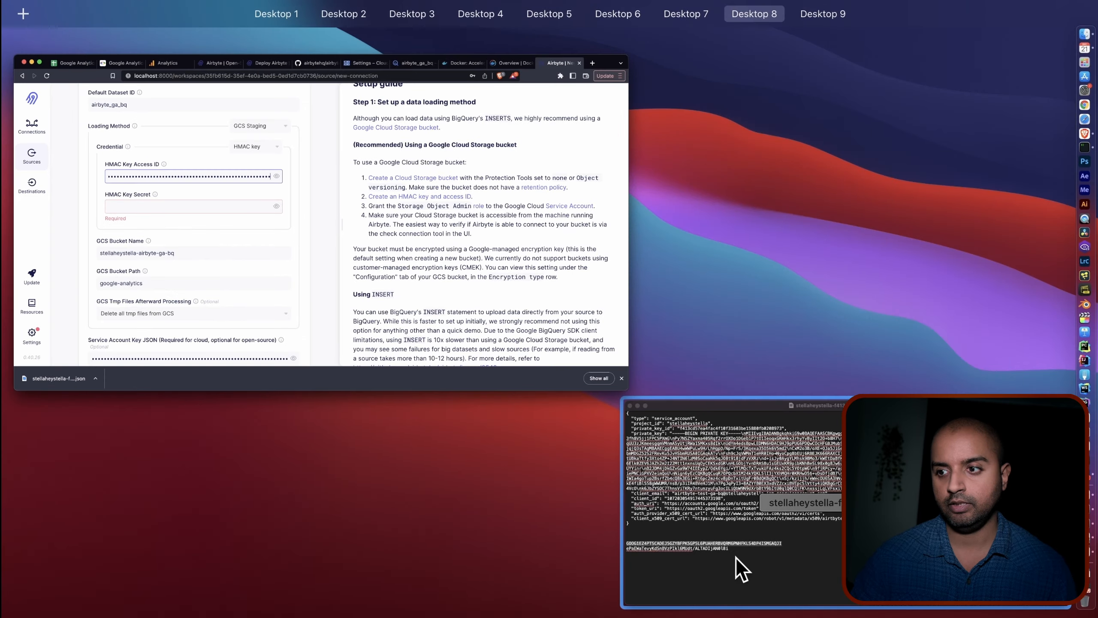
# Paste the saved secret into the HMAC Key Secret field.
pyautogui.click(735, 569)
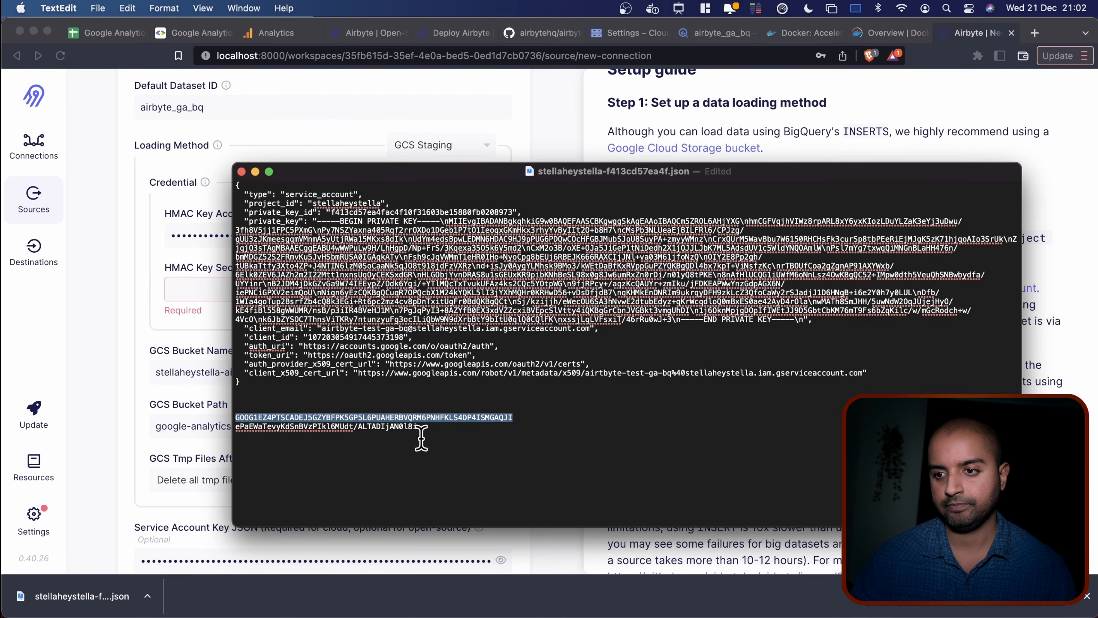
pyautogui.click(400, 434)
pyautogui.moveTo(400, 435); pyautogui.dragTo(220, 422)
pyautogui.press('super+c')
pyautogui.click(186, 289)
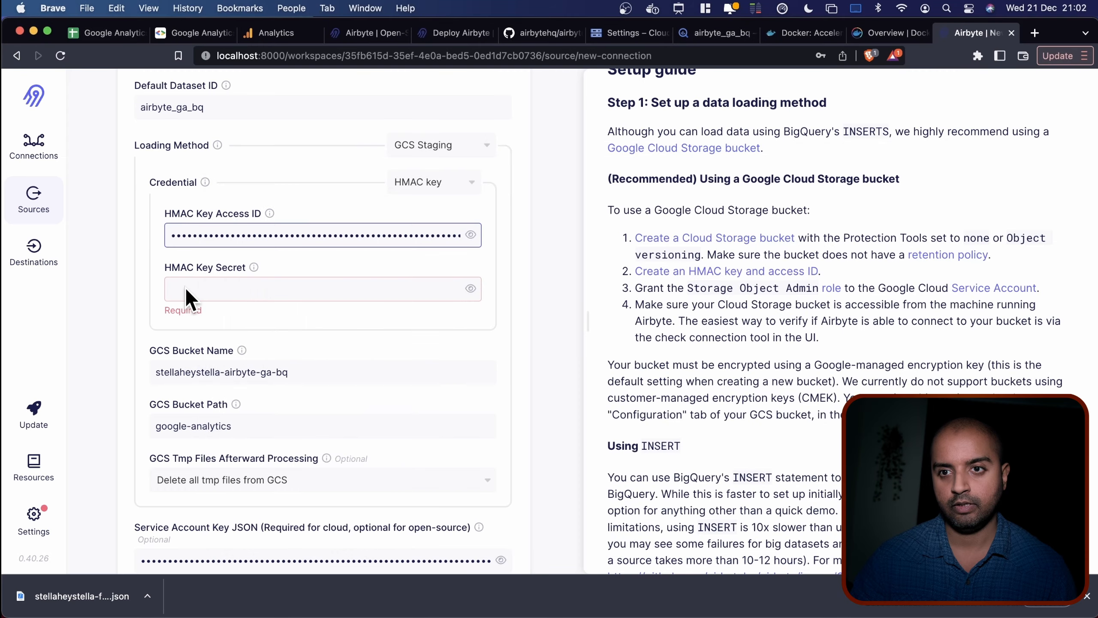
pyautogui.press('super+v')
# Submit the BigQuery destination setup.
pyautogui.click(534, 375)
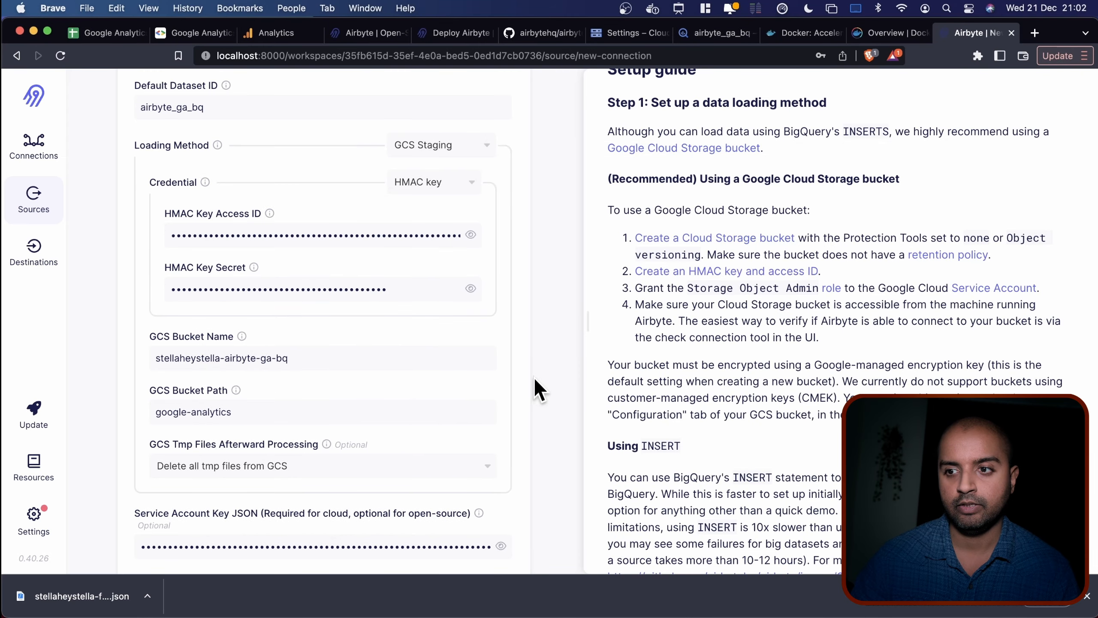
pyautogui.scroll(-3, 530, 409)
pyautogui.scroll(-2, 531, 410)
pyautogui.click(445, 545)
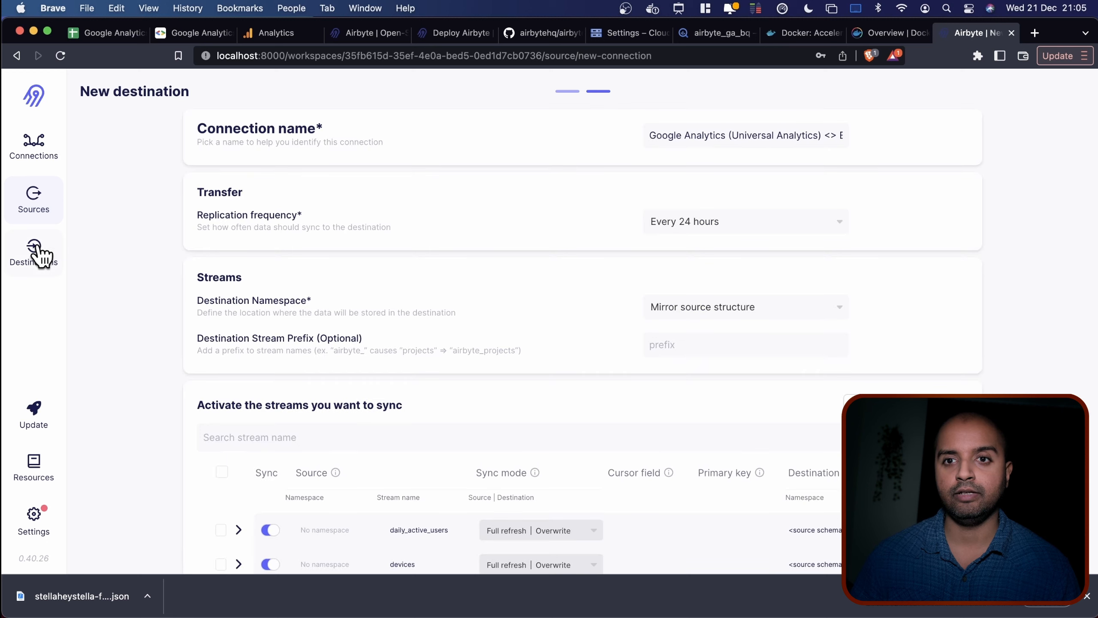
# Review the Sources and Destinations lists, then start creating the first connection.
pyautogui.click(34, 203)
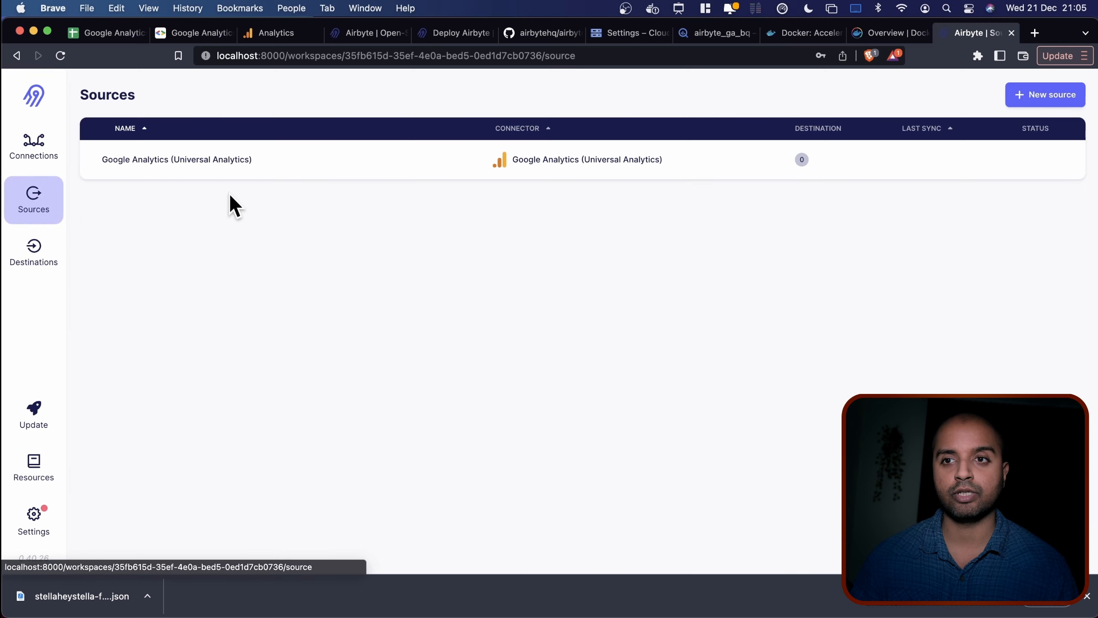
pyautogui.click(28, 260)
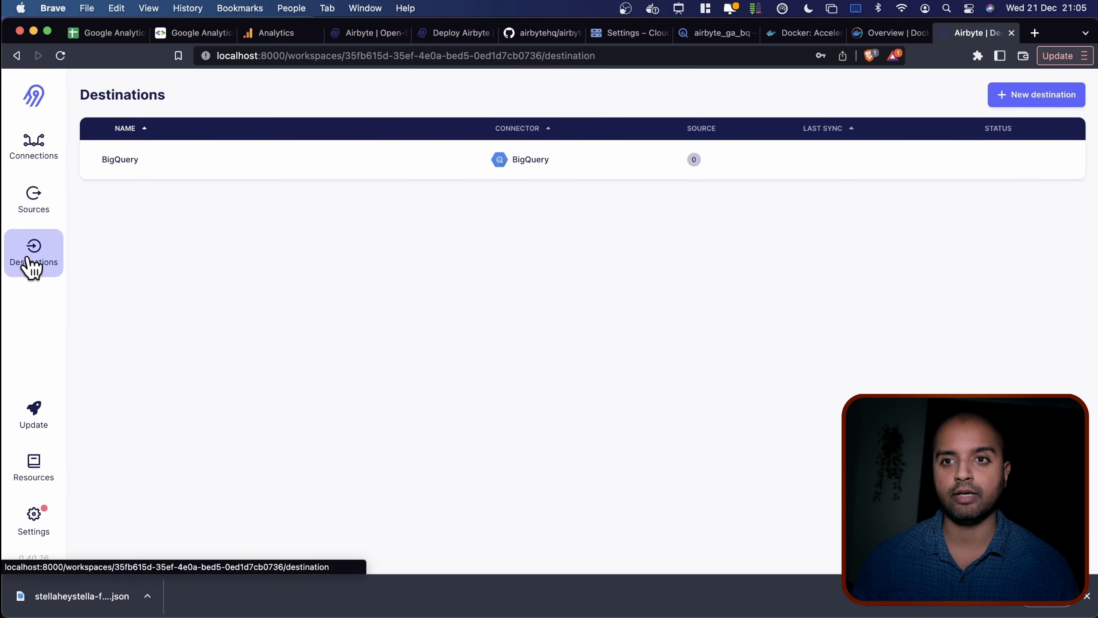
pyautogui.click(56, 214)
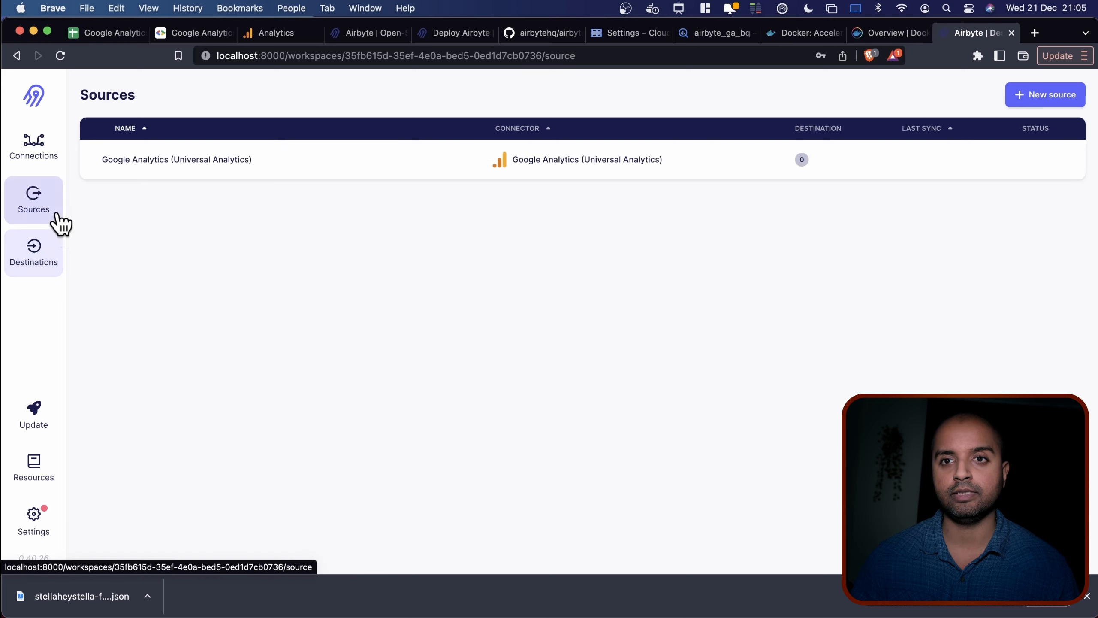
pyautogui.click(52, 262)
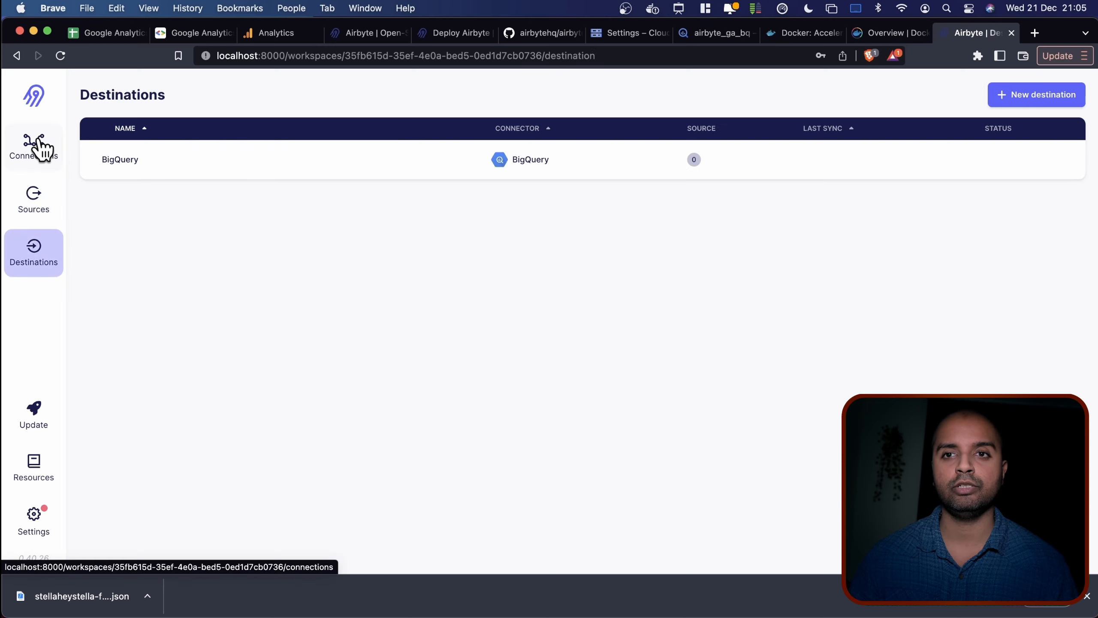
pyautogui.click(40, 143)
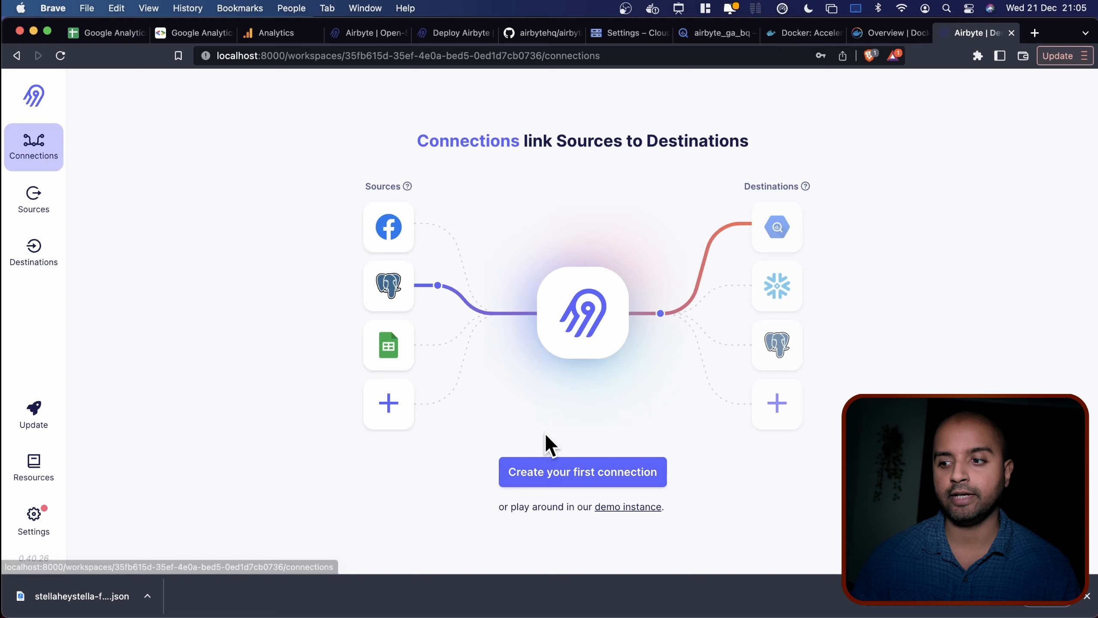
pyautogui.click(537, 472)
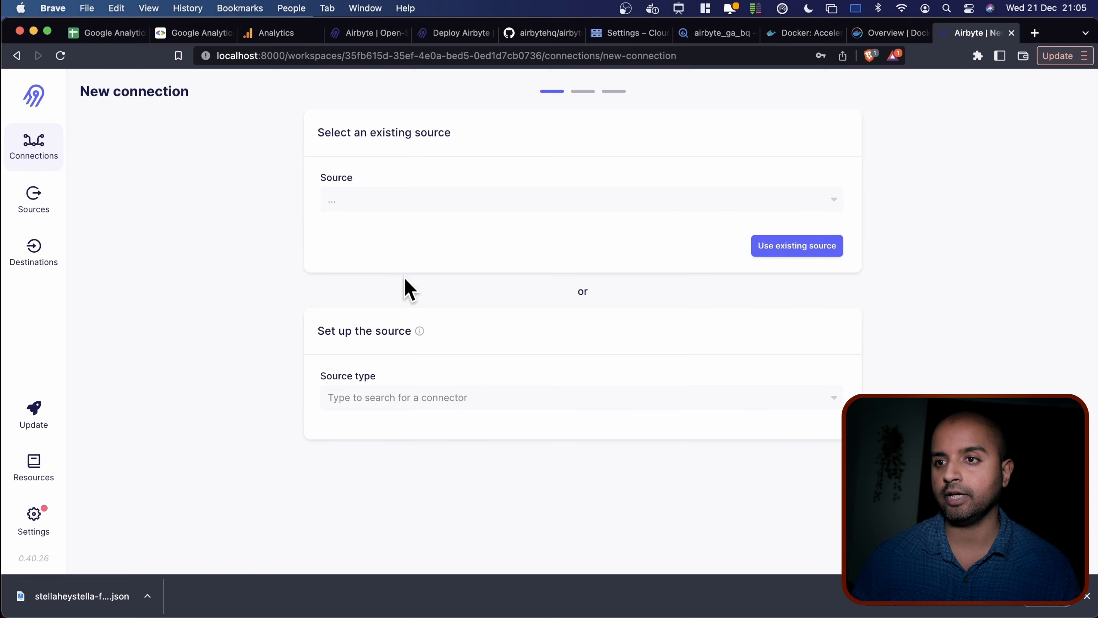
# Use the existing Google Analytics (Universal Analytics) source and existing BigQuery destination.
pyautogui.click(420, 198)
pyautogui.click(421, 229)
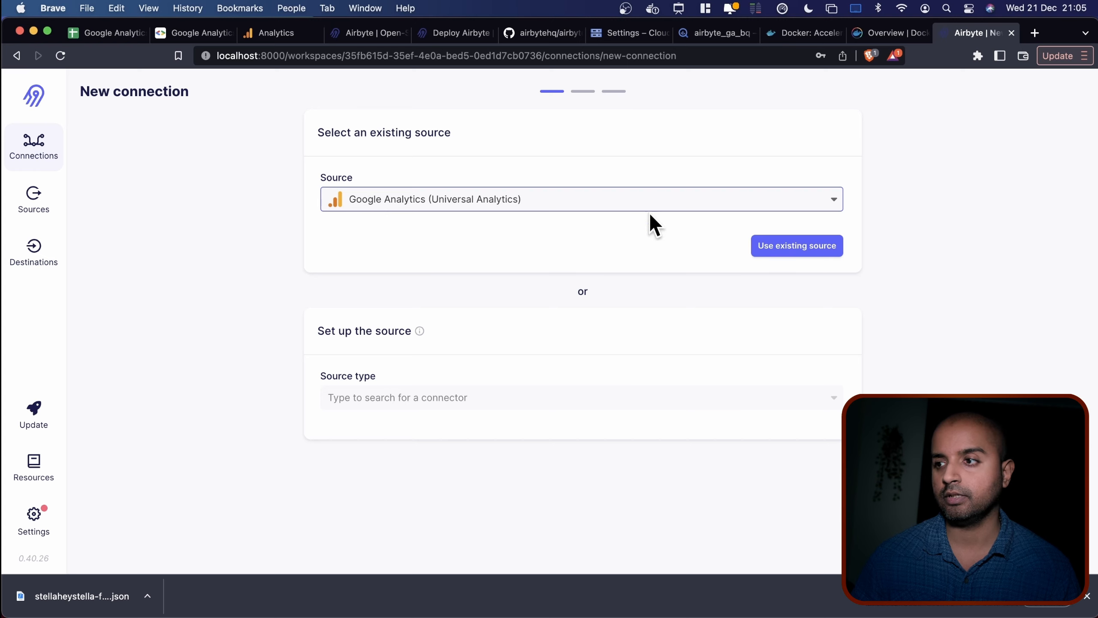
pyautogui.click(795, 249)
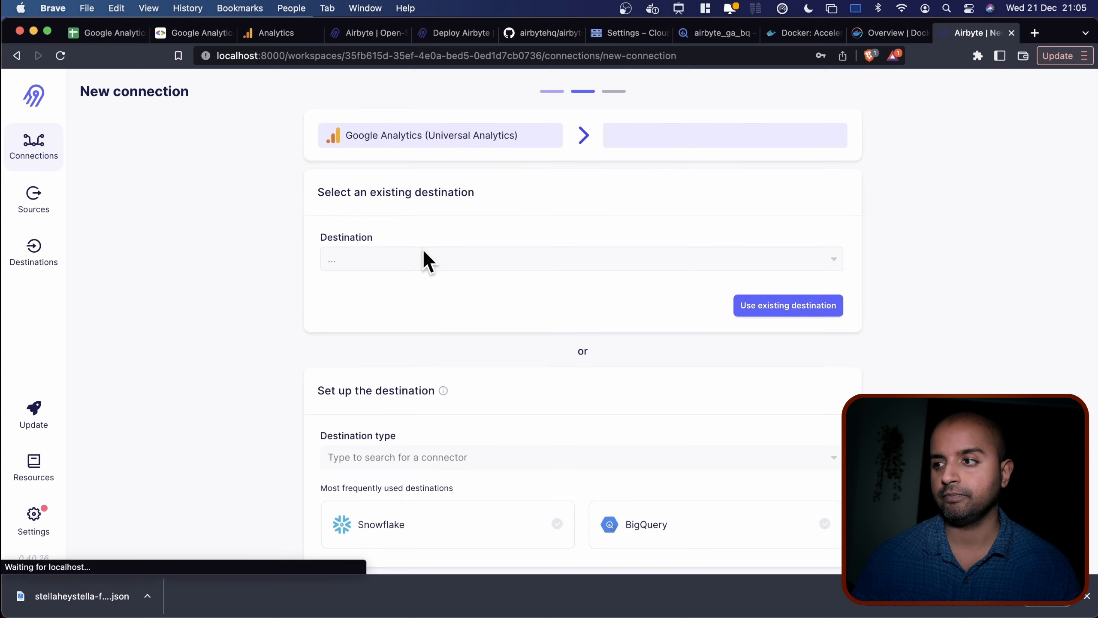
pyautogui.click(389, 256)
pyautogui.click(386, 290)
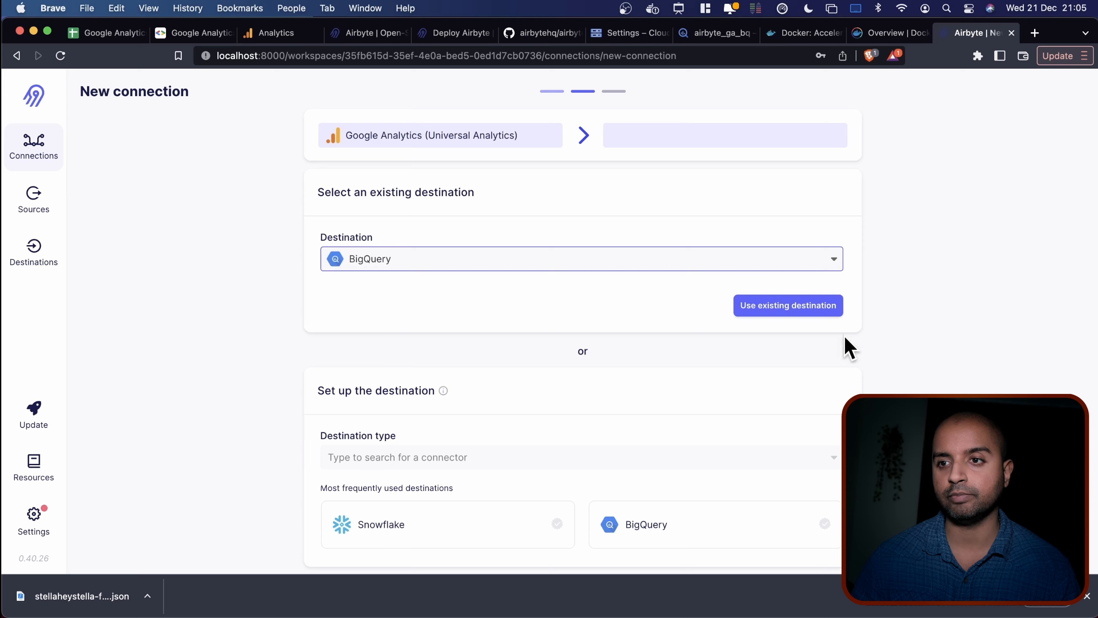
pyautogui.click(746, 306)
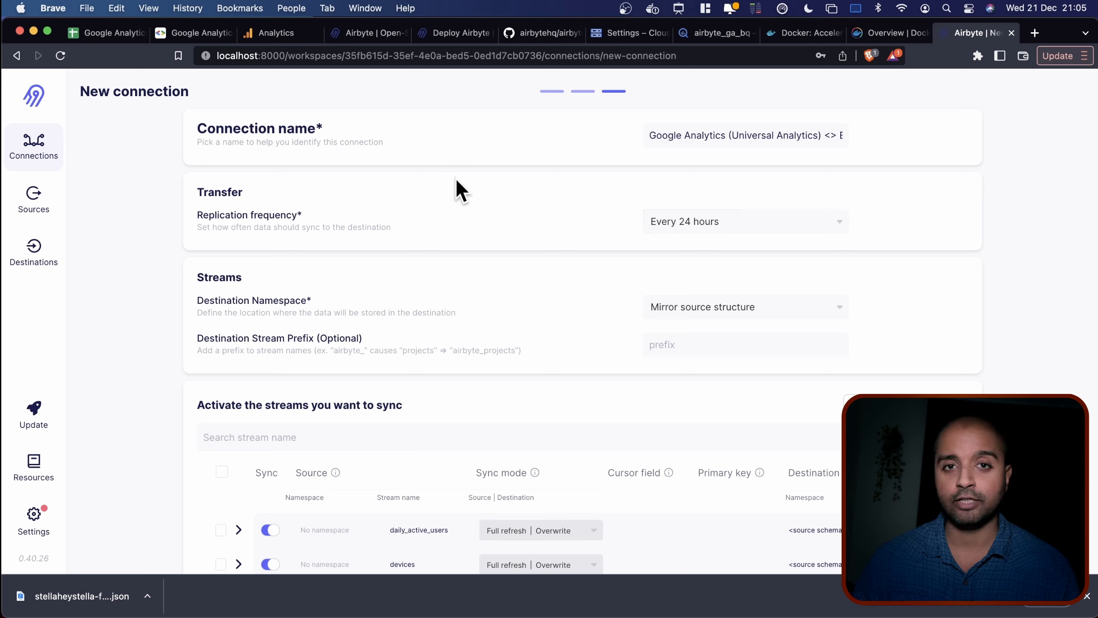
pyautogui.click(678, 220)
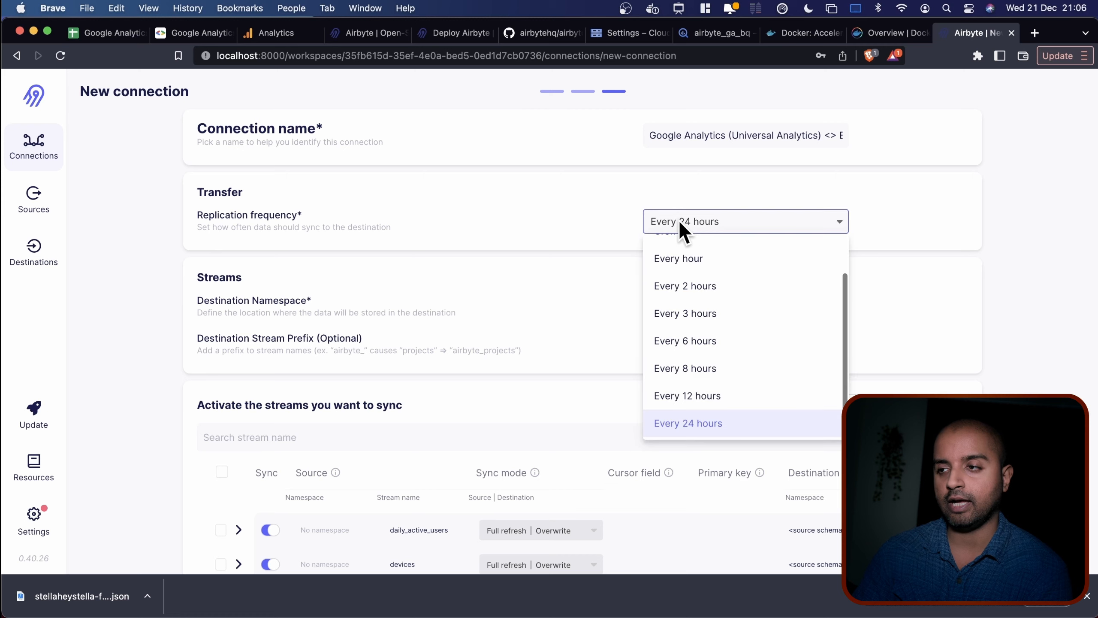
pyautogui.scroll(2, 707, 312)
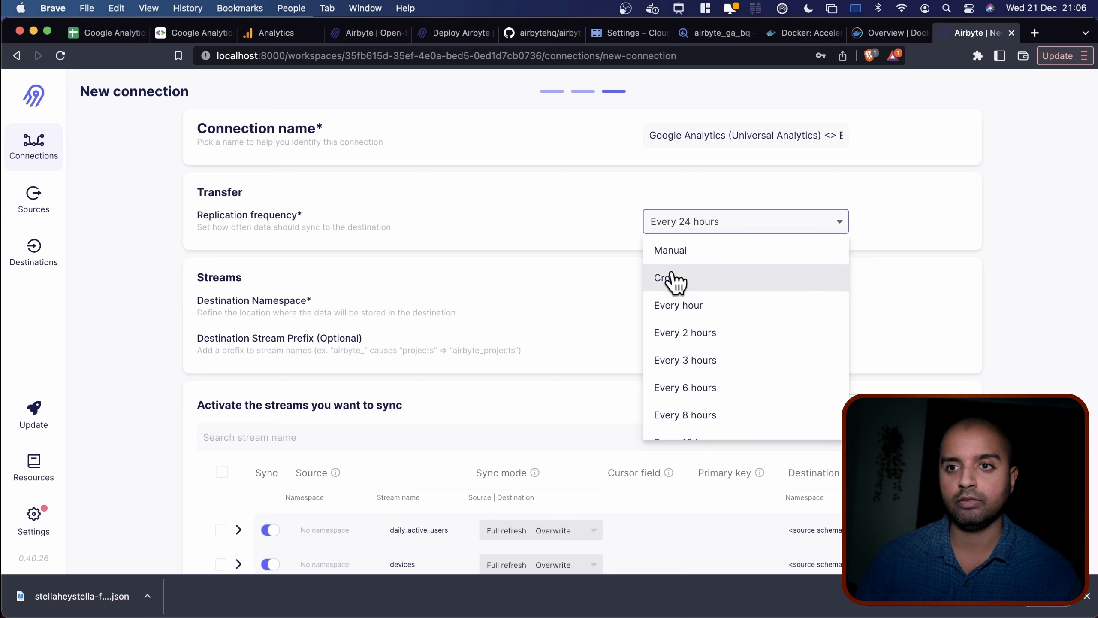
pyautogui.click(610, 252)
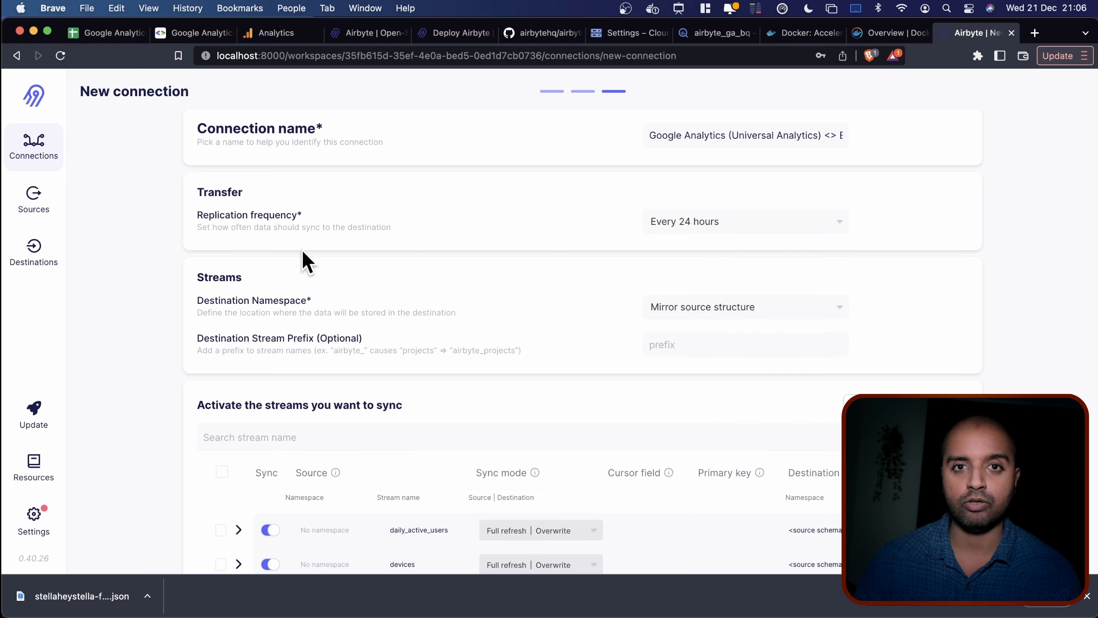
pyautogui.scroll(-2, 137, 297)
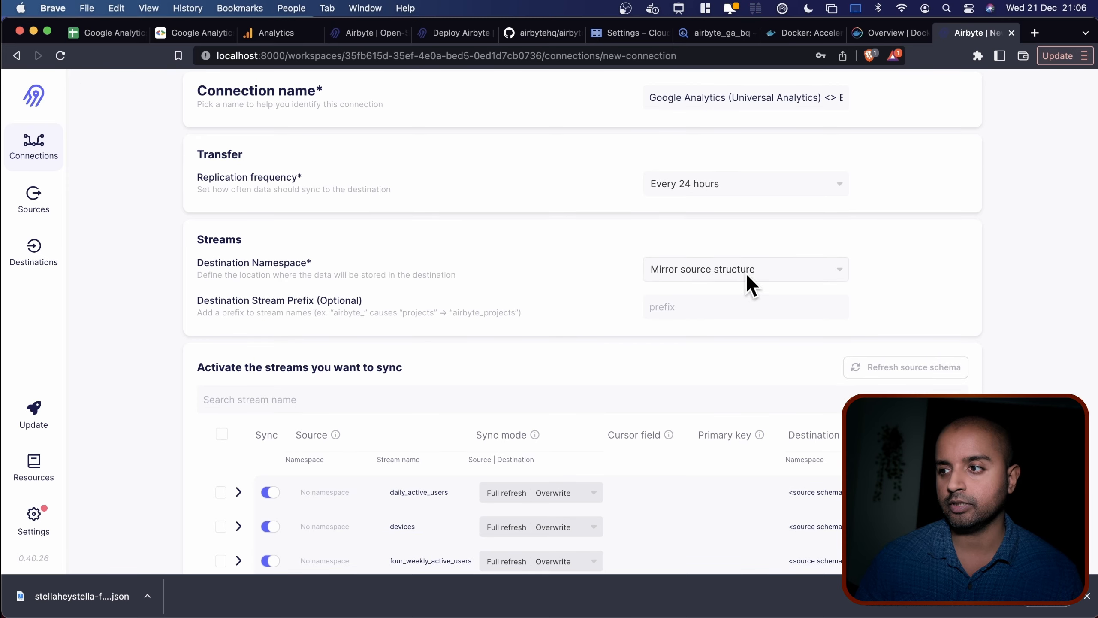
pyautogui.scroll(-15, 409, 303)
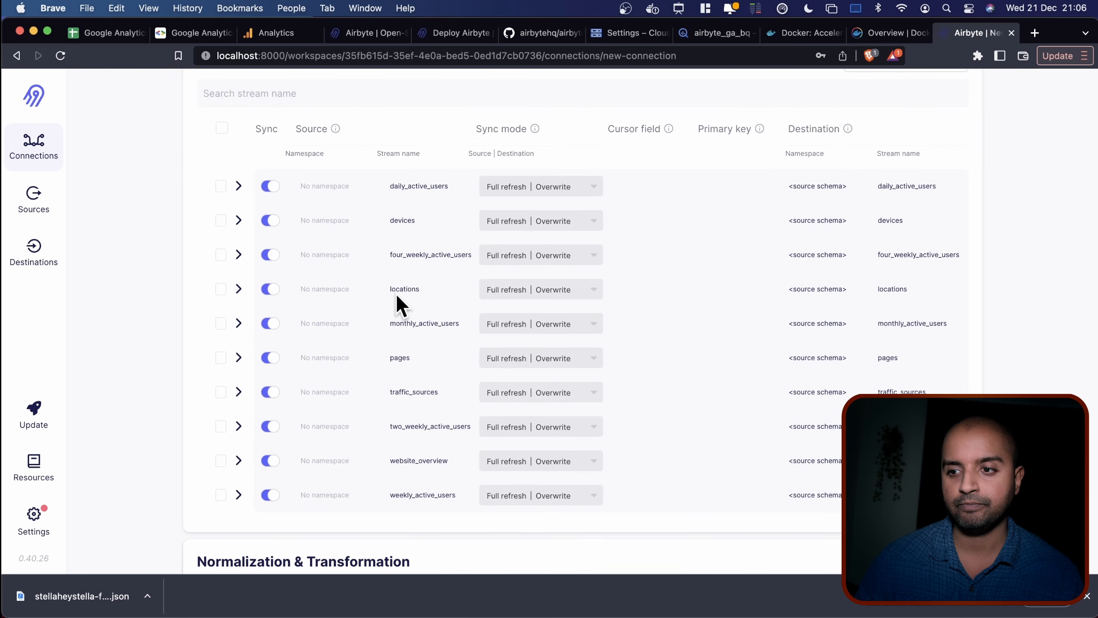
pyautogui.scroll(-2, 395, 293)
pyautogui.scroll(1, 396, 293)
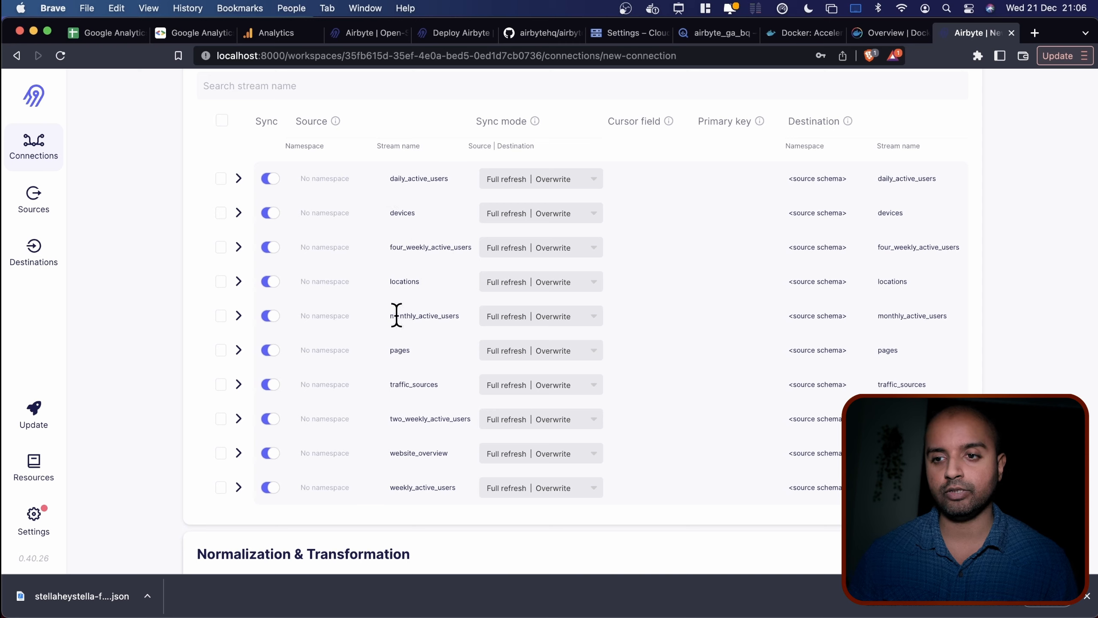
# Turn off syncing for every stream except pages.
pyautogui.click(266, 180)
pyautogui.click(269, 213)
pyautogui.click(269, 248)
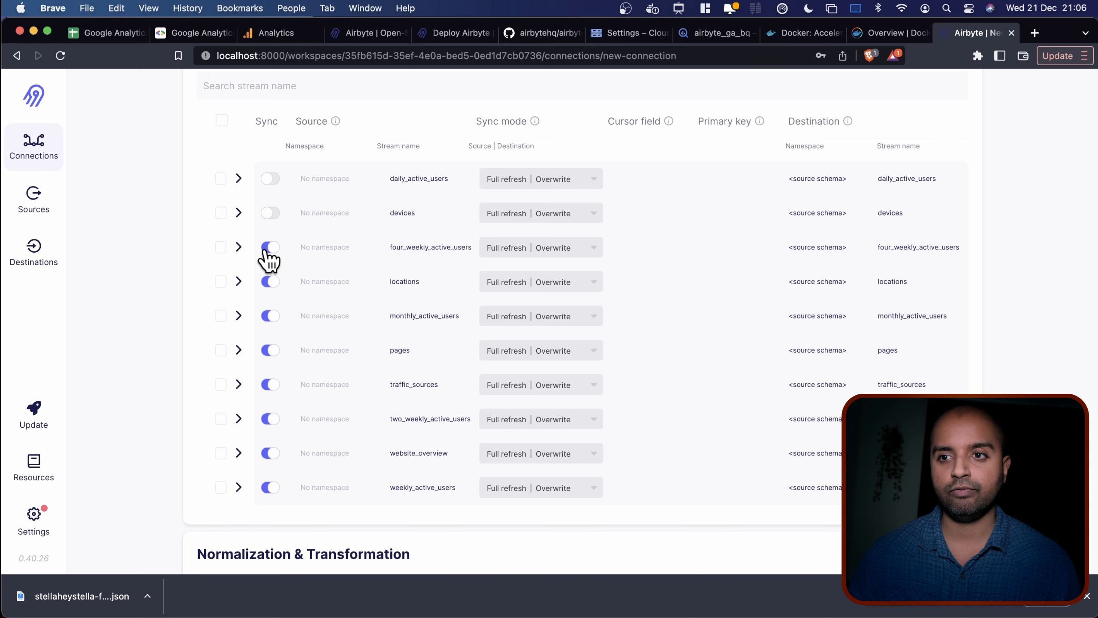
pyautogui.click(271, 317)
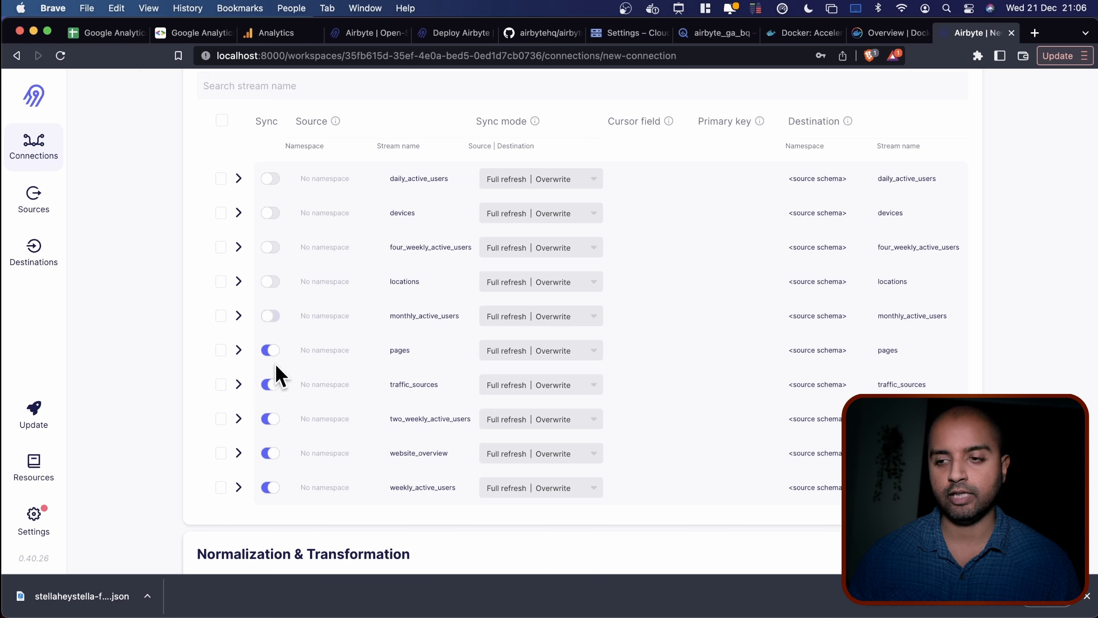
pyautogui.click(270, 384)
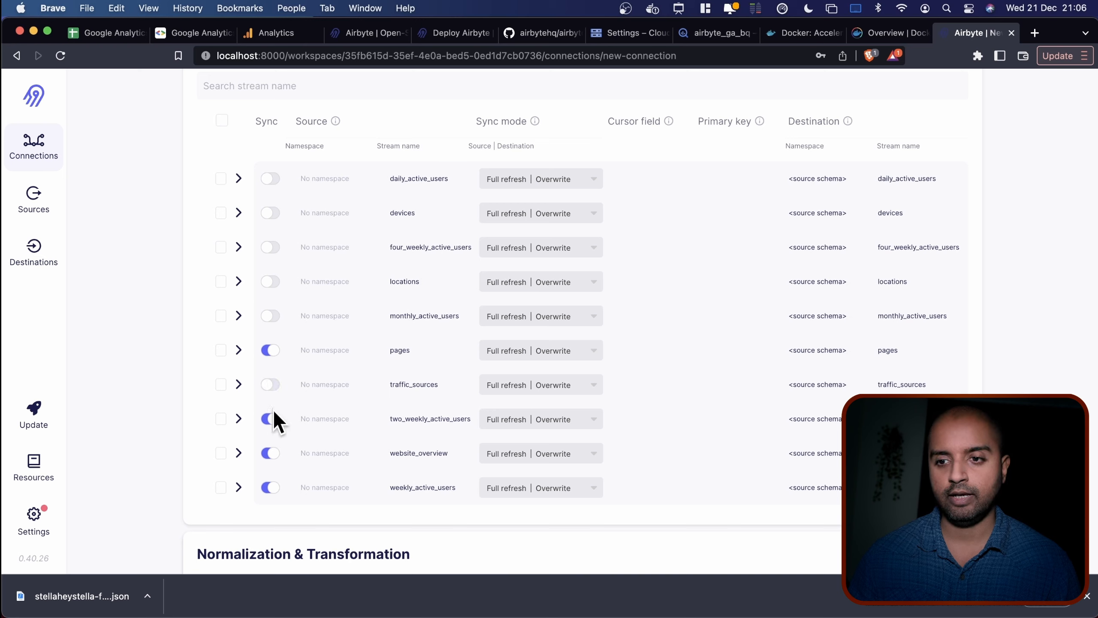
pyautogui.click(272, 418)
pyautogui.click(270, 488)
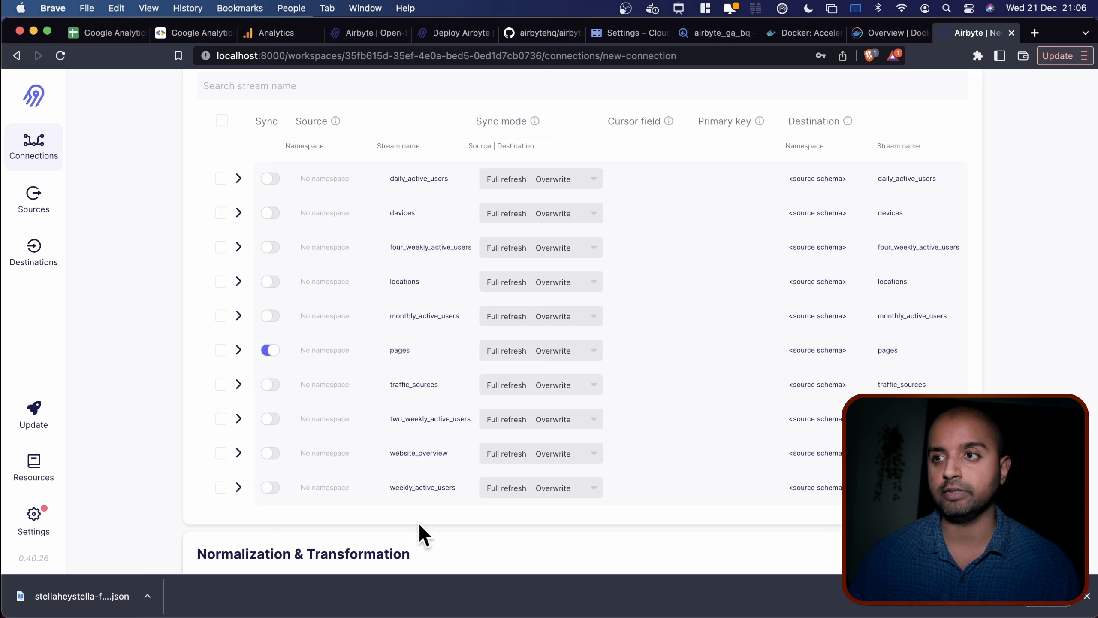
# Keep Normalized tabular data and set up the connection.
pyautogui.scroll(-1, 413, 520)
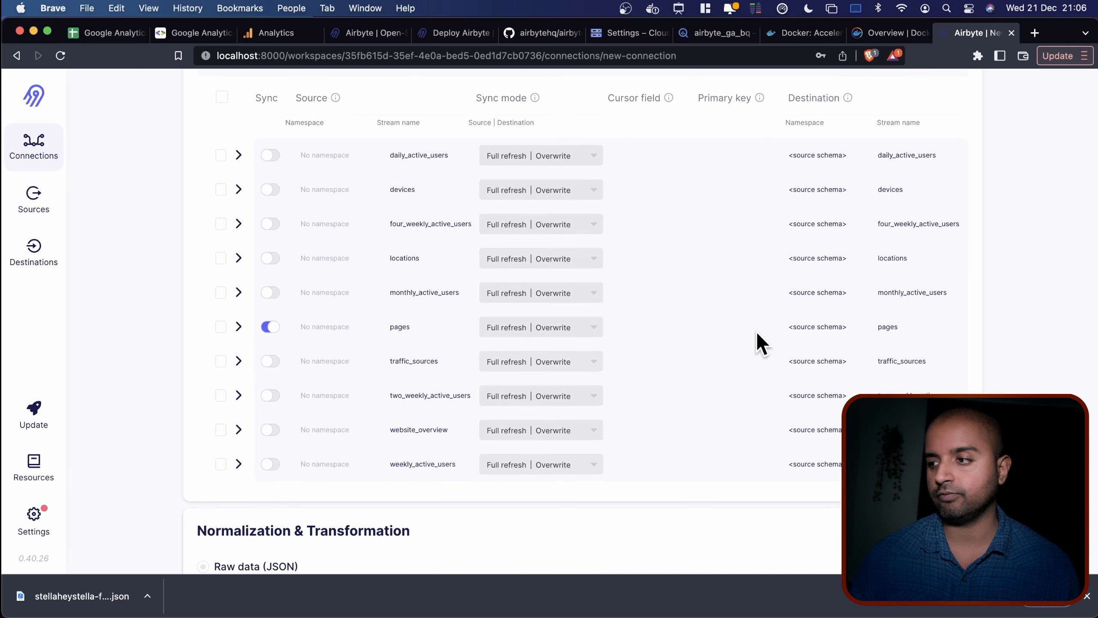
pyautogui.scroll(-4, 840, 329)
pyautogui.scroll(-2, 764, 405)
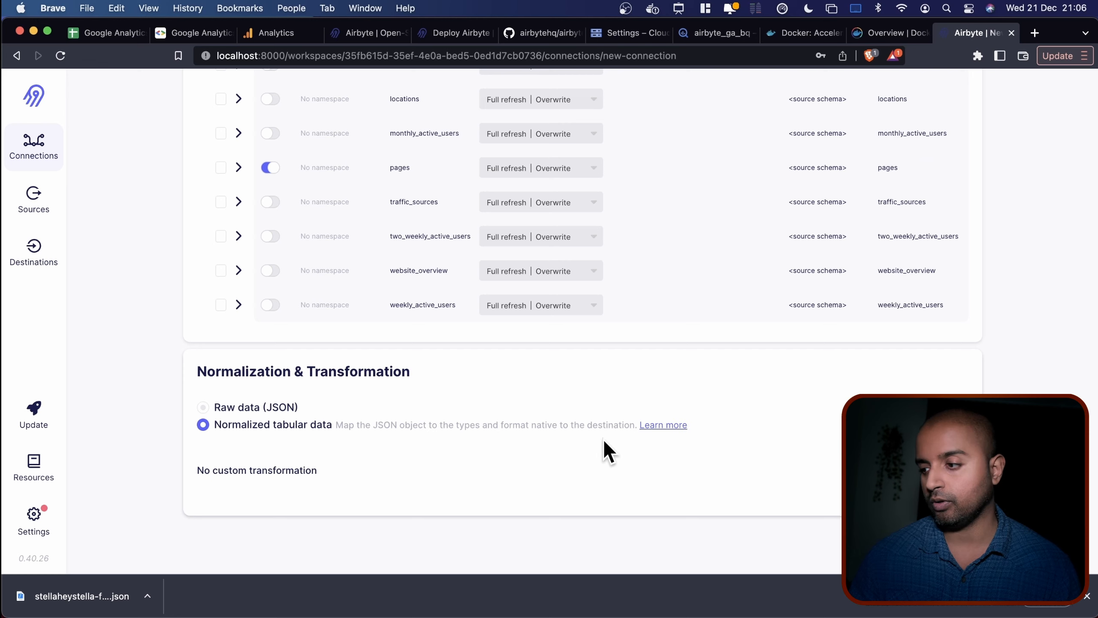
pyautogui.scroll(10, 755, 412)
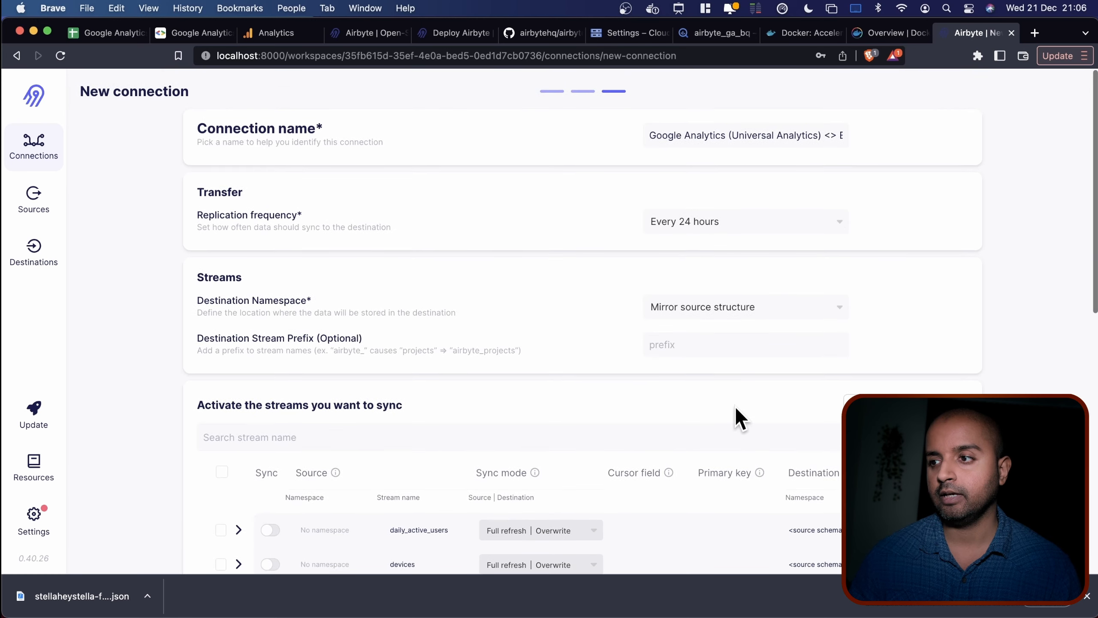
pyautogui.scroll(-10, 735, 405)
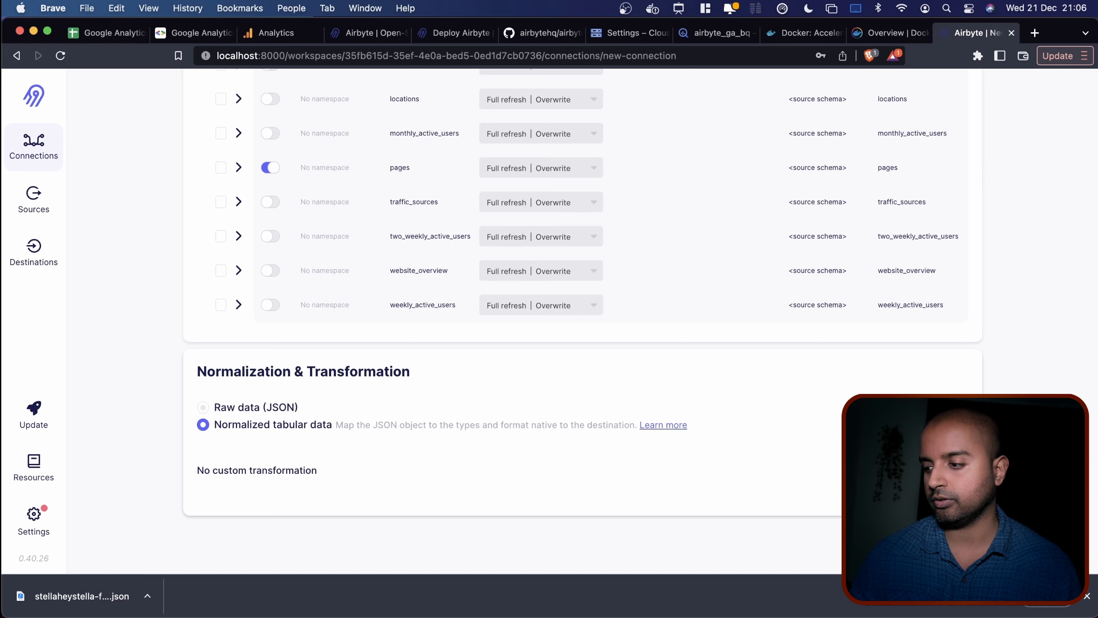
pyautogui.click(937, 541)
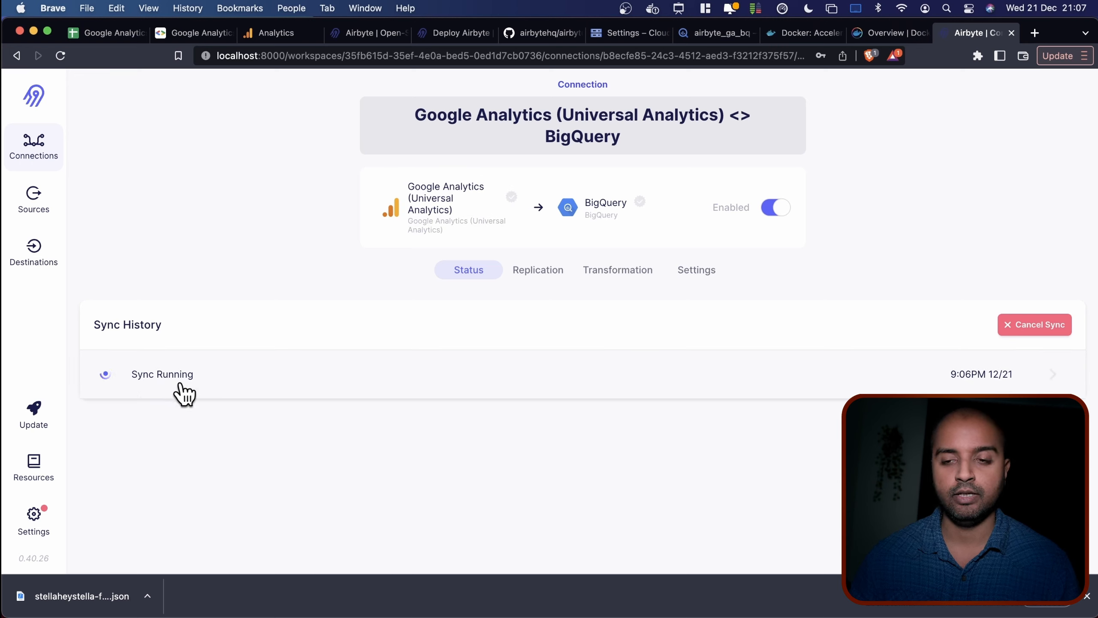
# Follow the first sync's log until it succeeds, then view the pages stream's Full refresh | Overwrite replication.
pyautogui.click(449, 381)
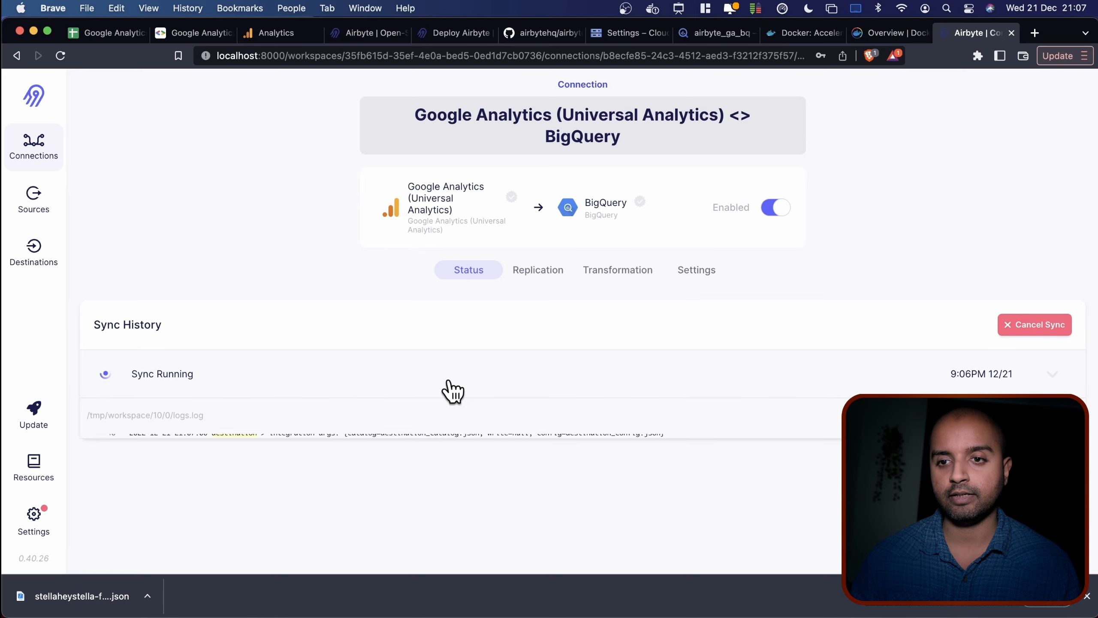
pyautogui.scroll(-5, 637, 378)
pyautogui.scroll(-5, 637, 372)
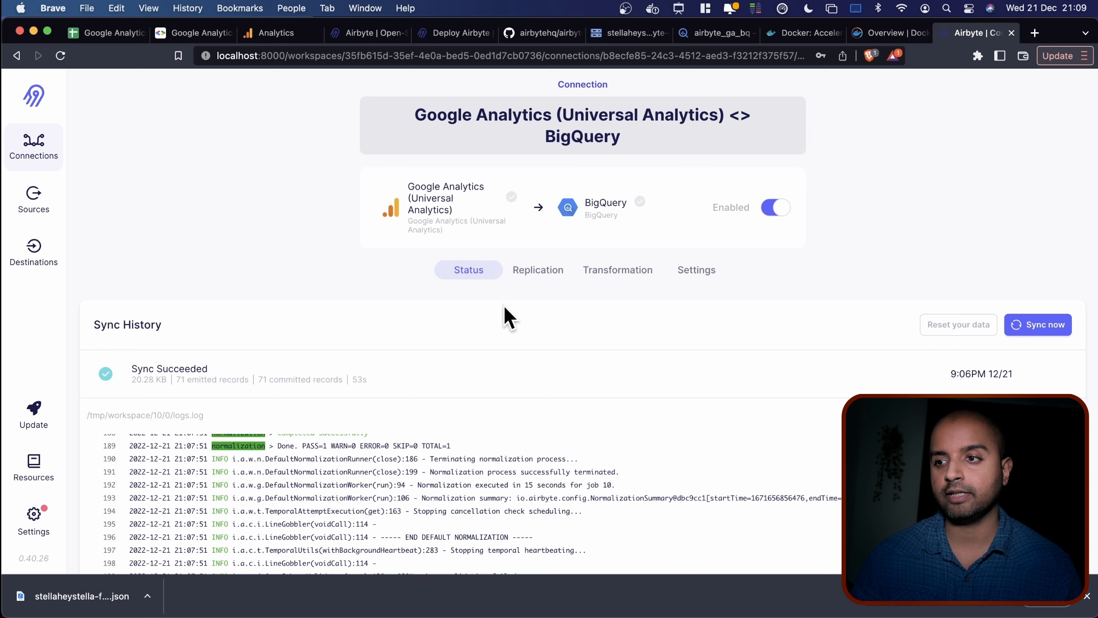
pyautogui.click(528, 272)
pyautogui.scroll(-10, 432, 505)
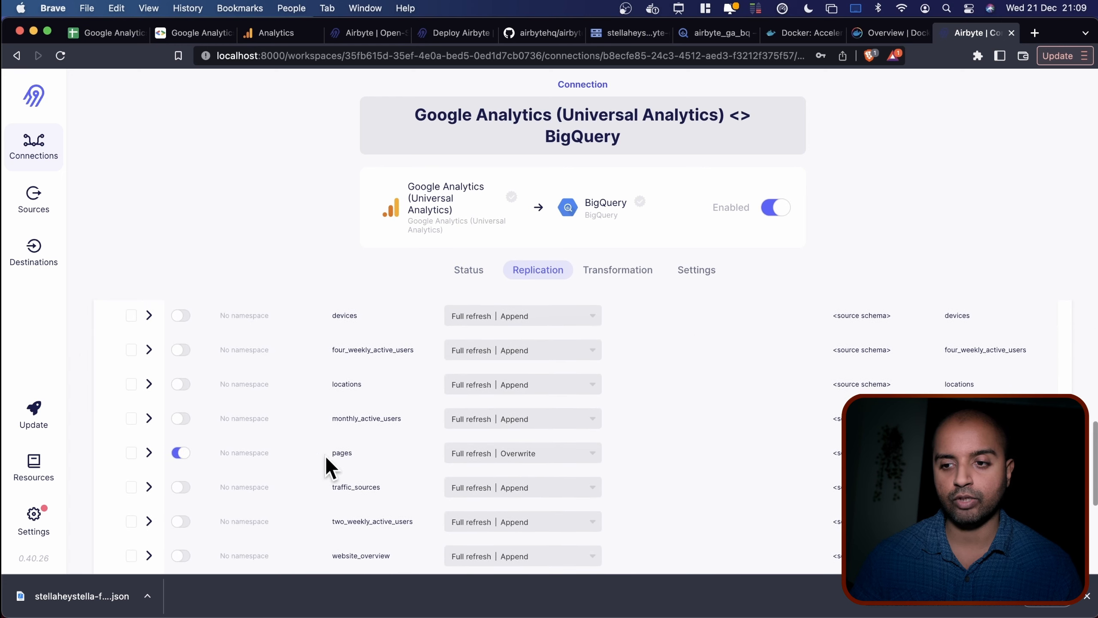
# Check the Transformation and Settings tabs, then return to the sync history showing 71 records committed.
pyautogui.scroll(5, 350, 458)
pyautogui.click(602, 271)
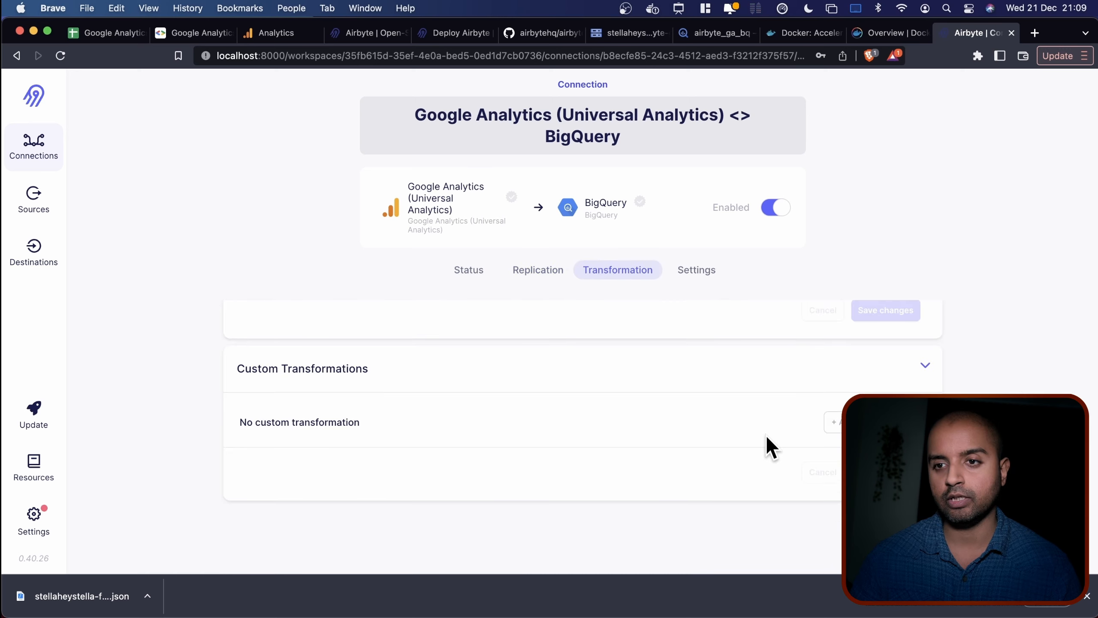
pyautogui.scroll(2, 767, 437)
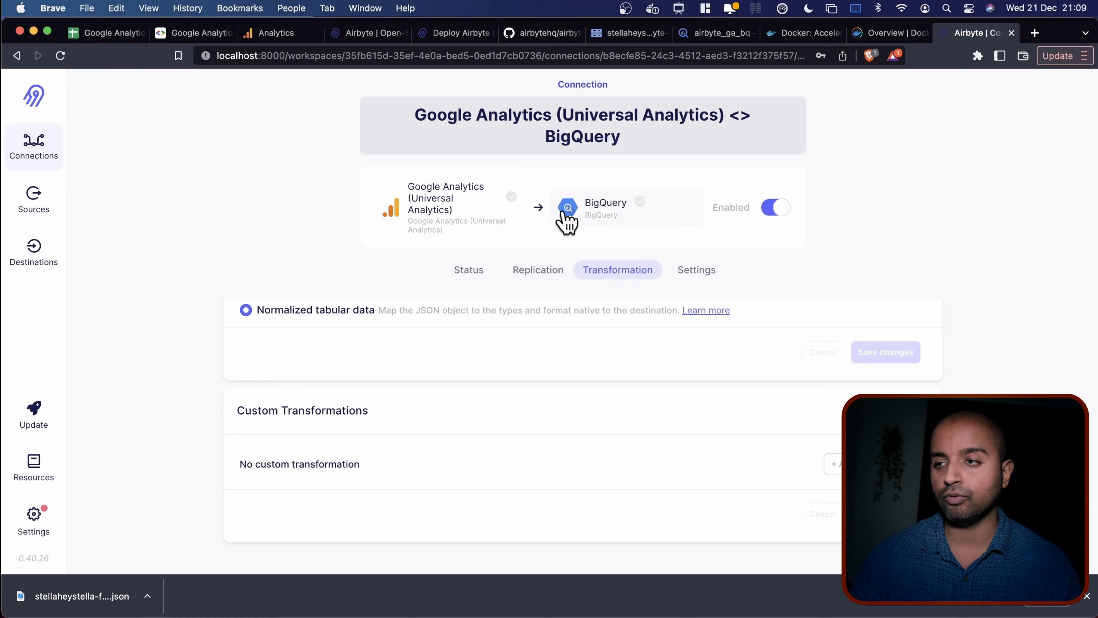
pyautogui.click(688, 273)
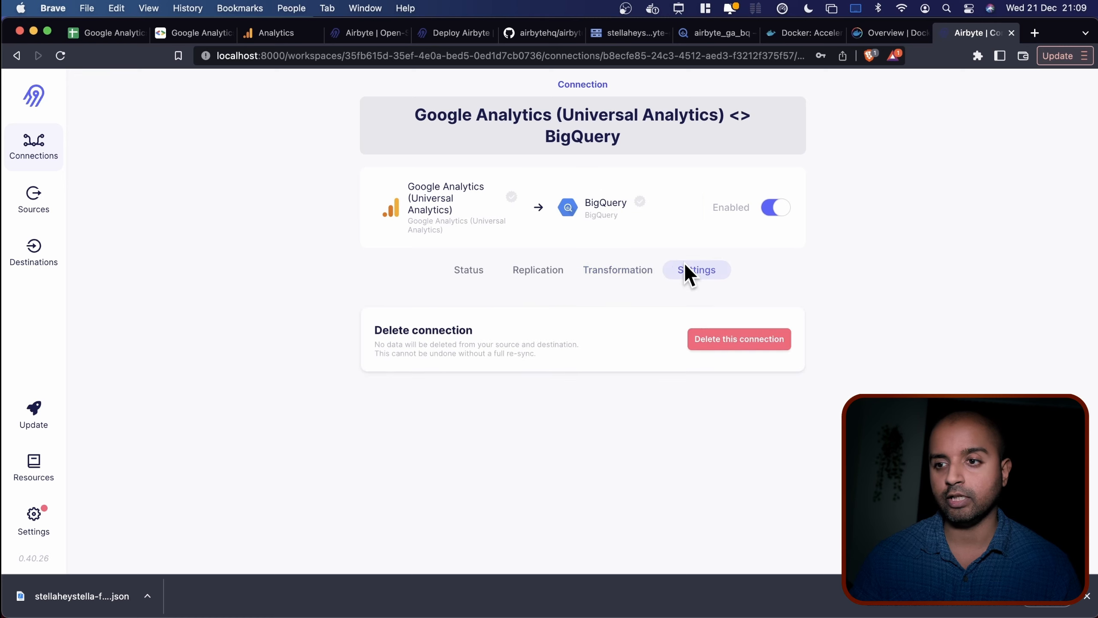
pyautogui.click(447, 275)
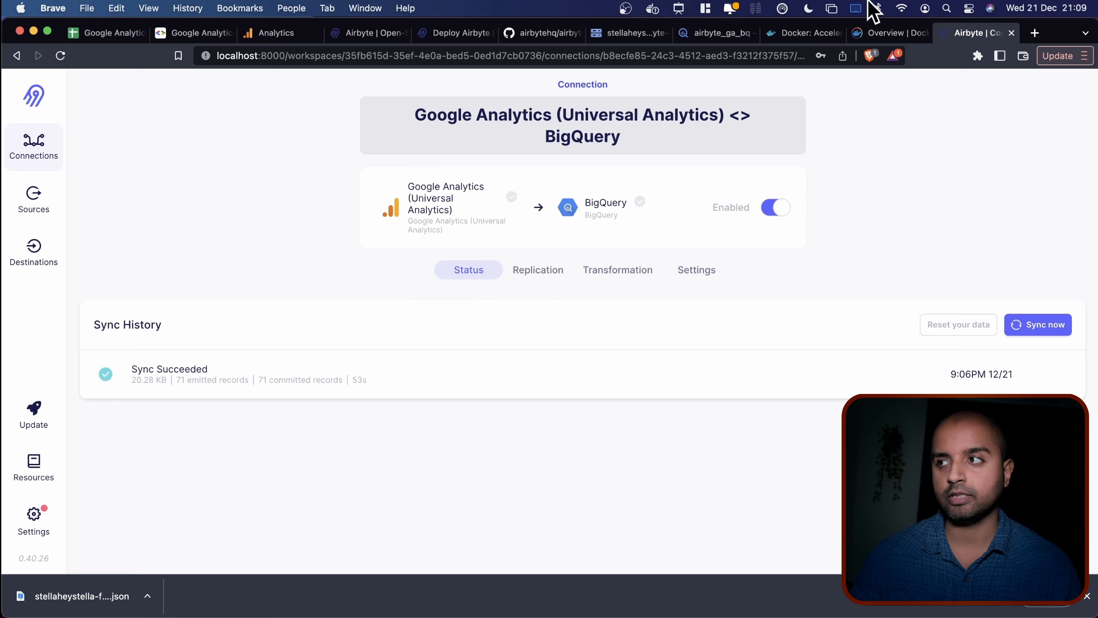
# Preview the synced rows of the airbyte_ga_bq.pages table in BigQuery, then switch back to Airbyte.
pyautogui.click(708, 34)
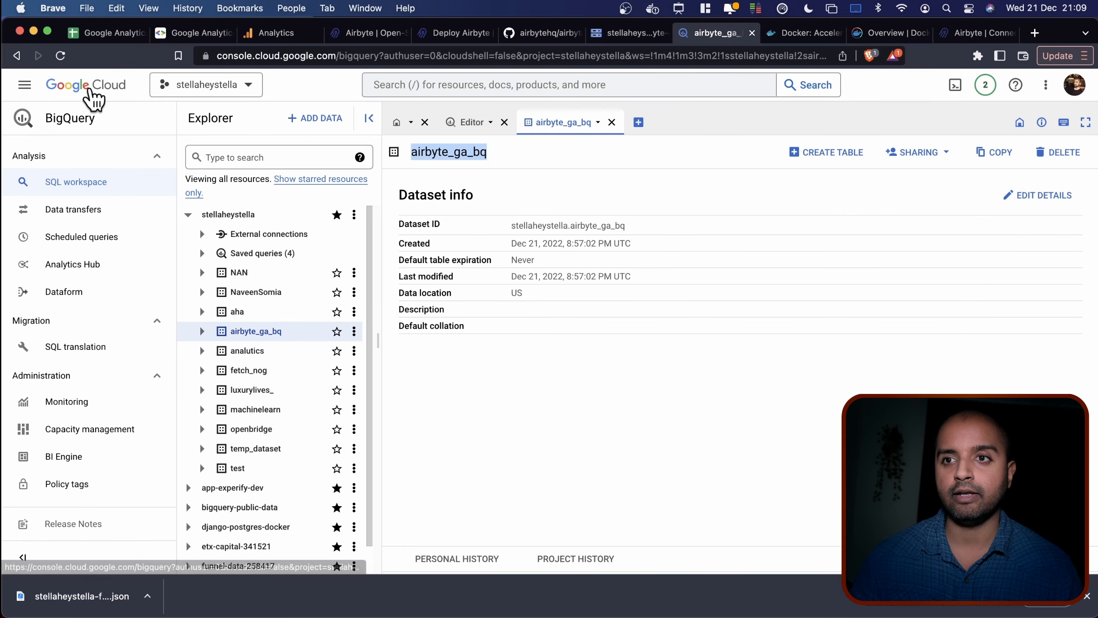
pyautogui.click(60, 55)
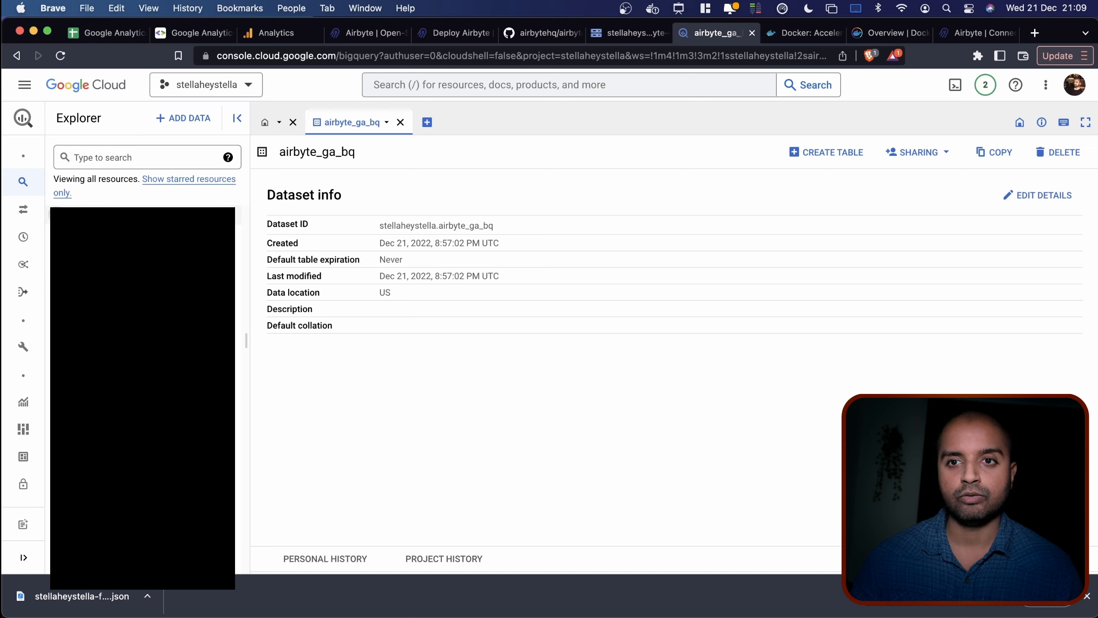
pyautogui.click(71, 331)
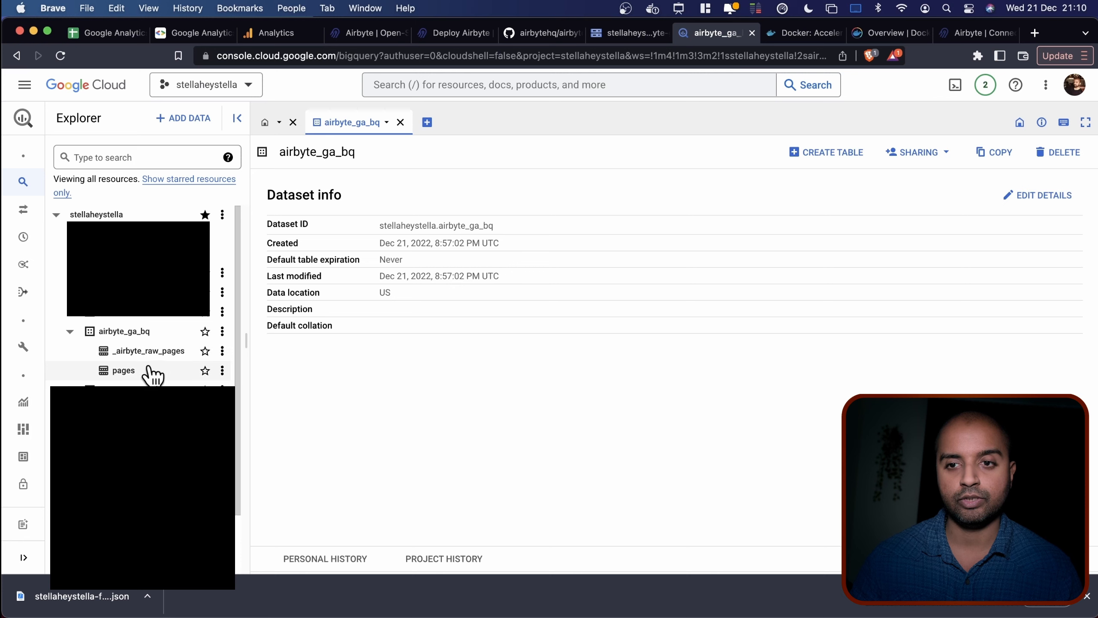
pyautogui.click(149, 370)
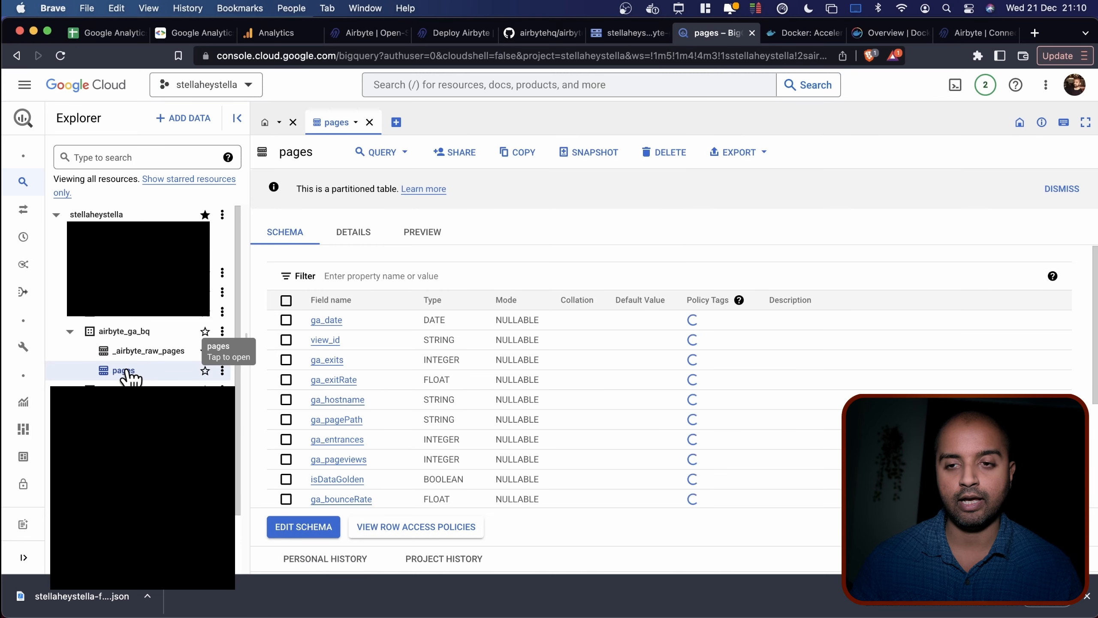
pyautogui.click(402, 236)
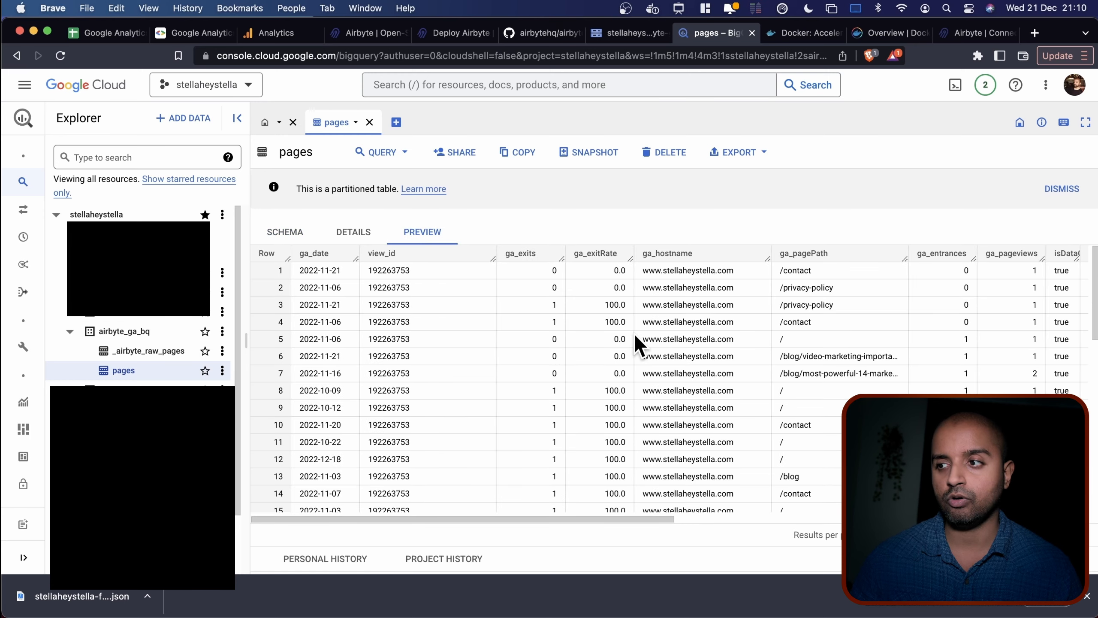
pyautogui.hscroll(10, 636, 342)
pyautogui.hscroll(1, 635, 337)
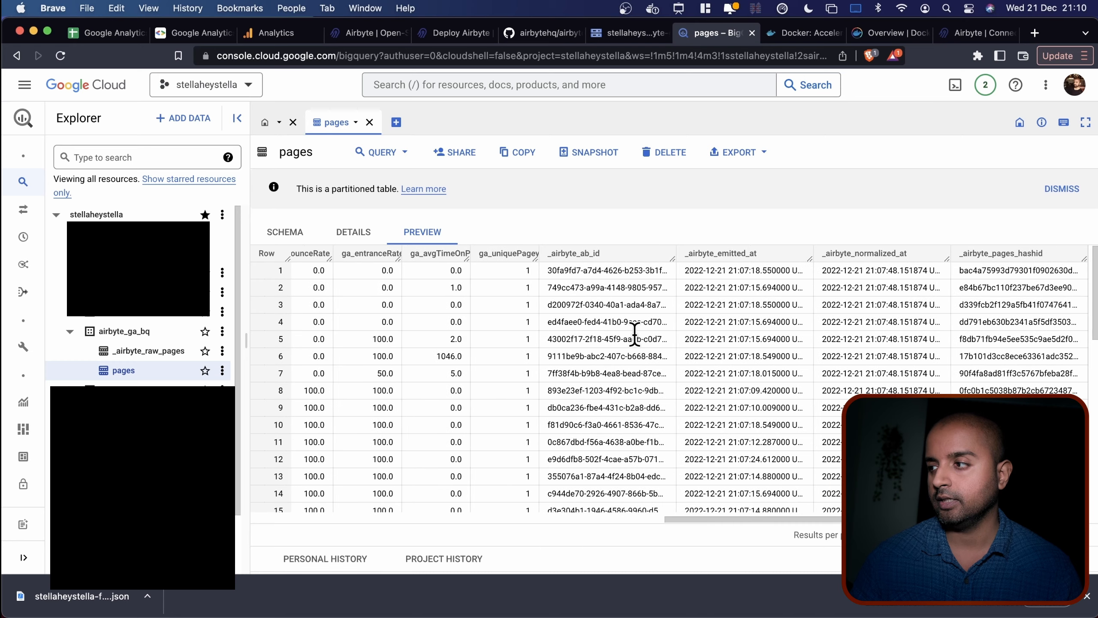
pyautogui.hscroll(-15, 634, 333)
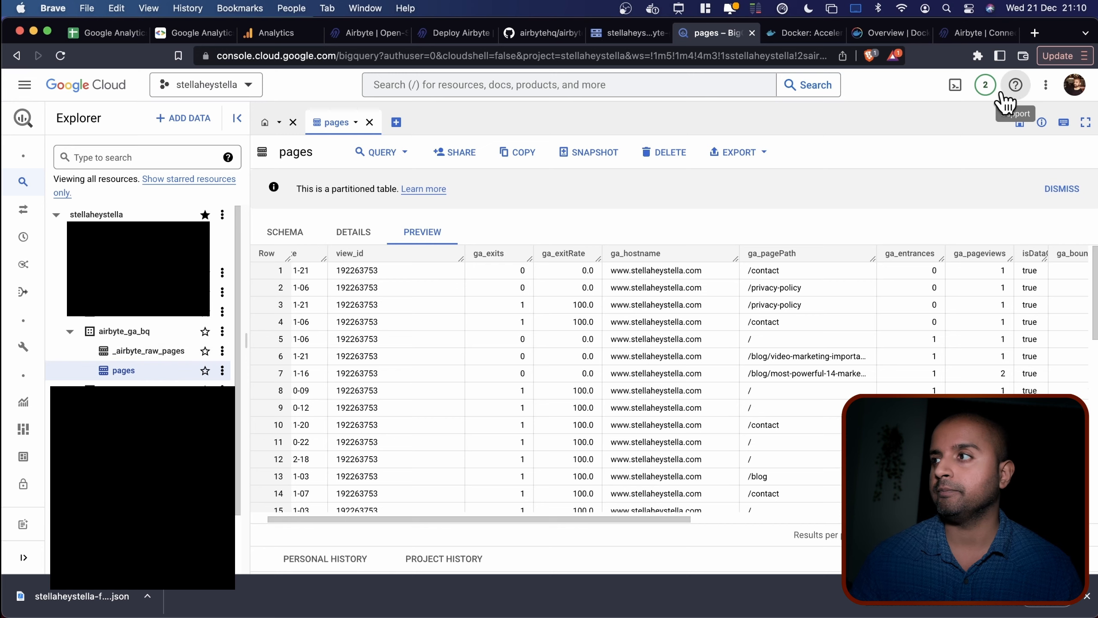
pyautogui.click(969, 34)
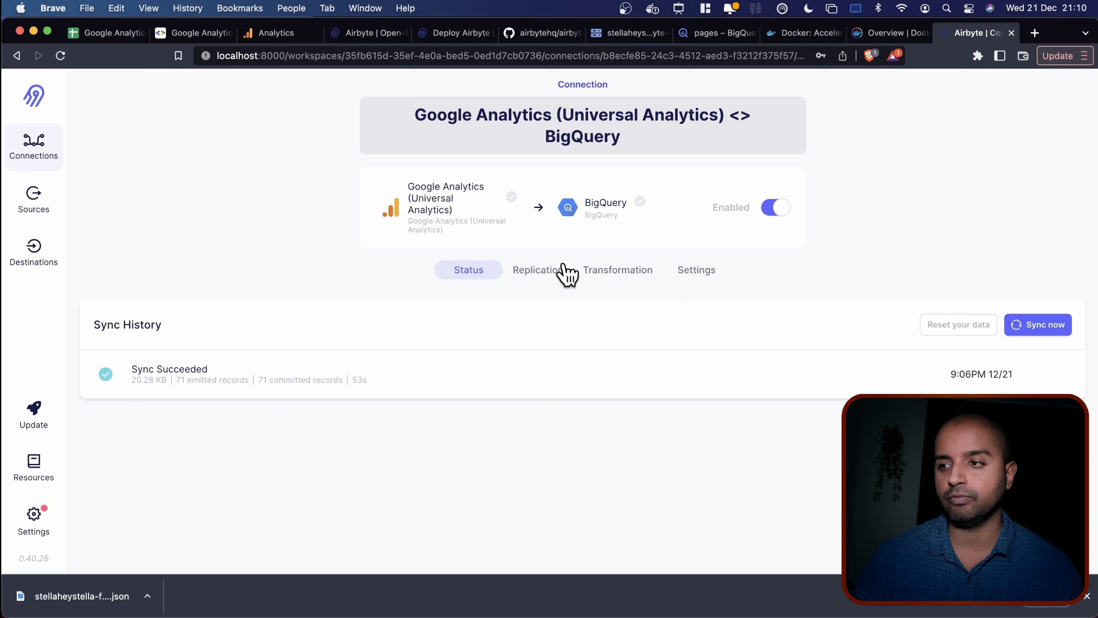
# Open the Google Analytics source's settings in Airbyte.
pyautogui.click(26, 199)
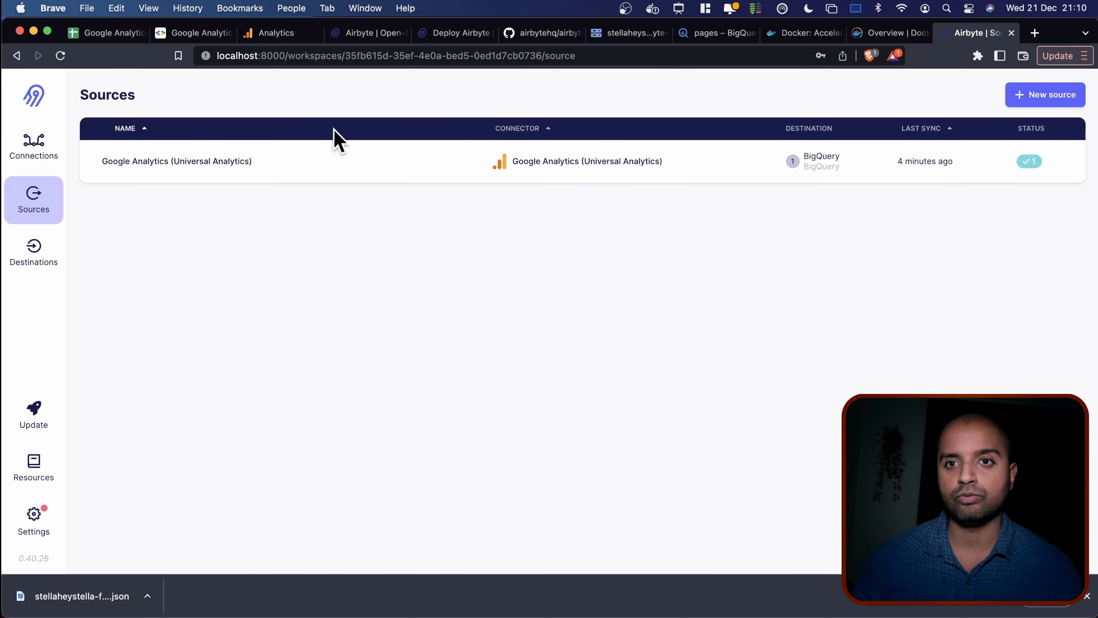
pyautogui.click(318, 163)
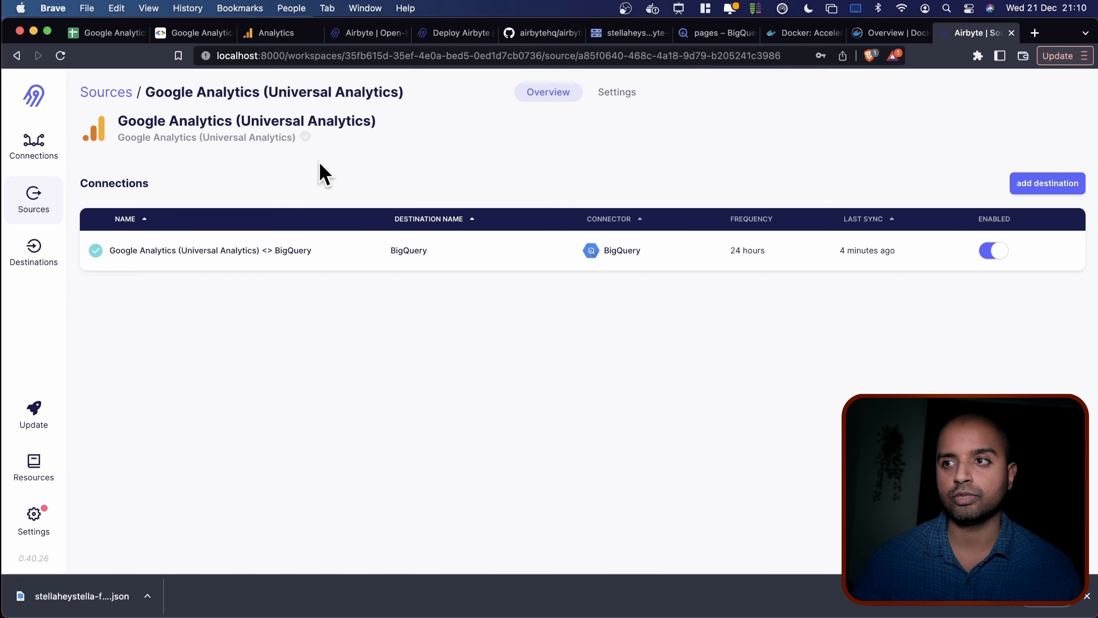
pyautogui.click(615, 92)
pyautogui.scroll(-3, 469, 233)
pyautogui.scroll(-2, 467, 230)
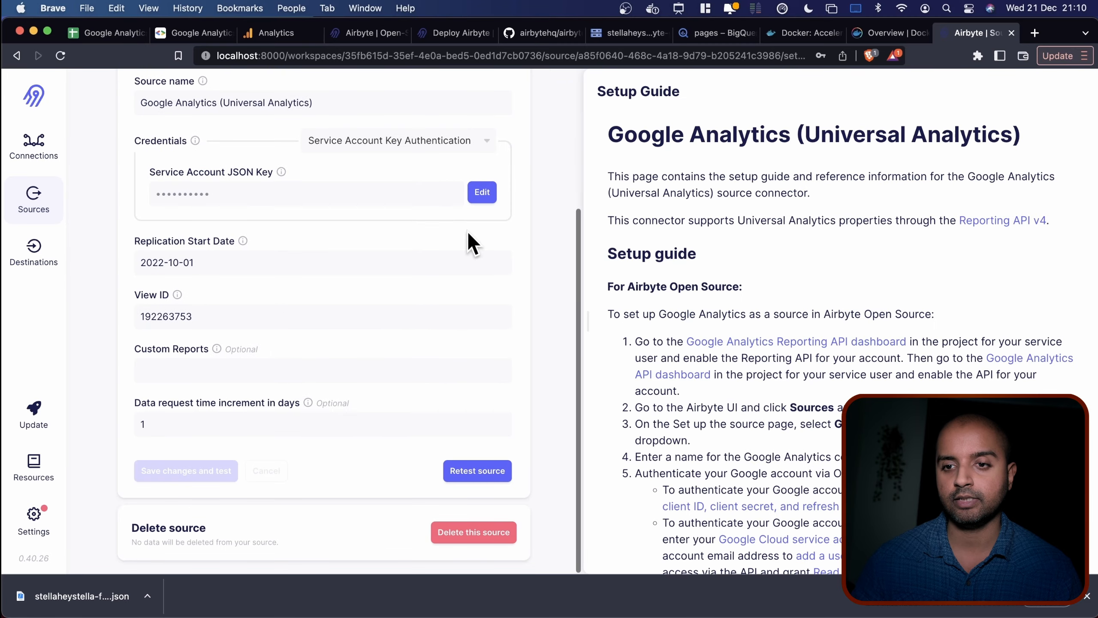
# Select the Custom Reports JSON schema line in the setup guide for copying.
pyautogui.click(241, 366)
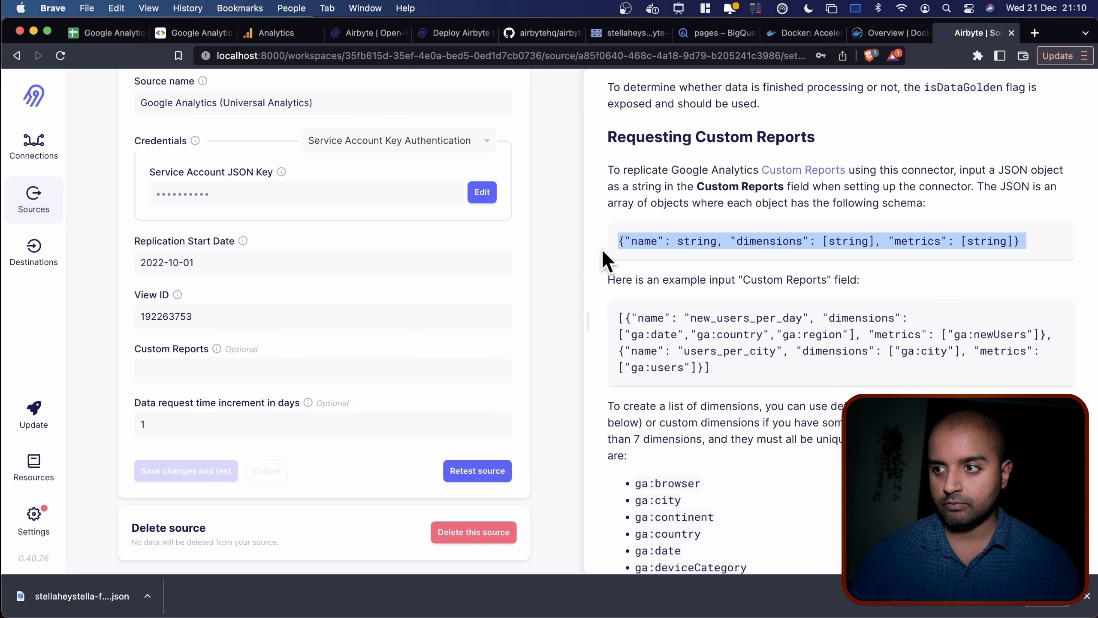
pyautogui.click(604, 254)
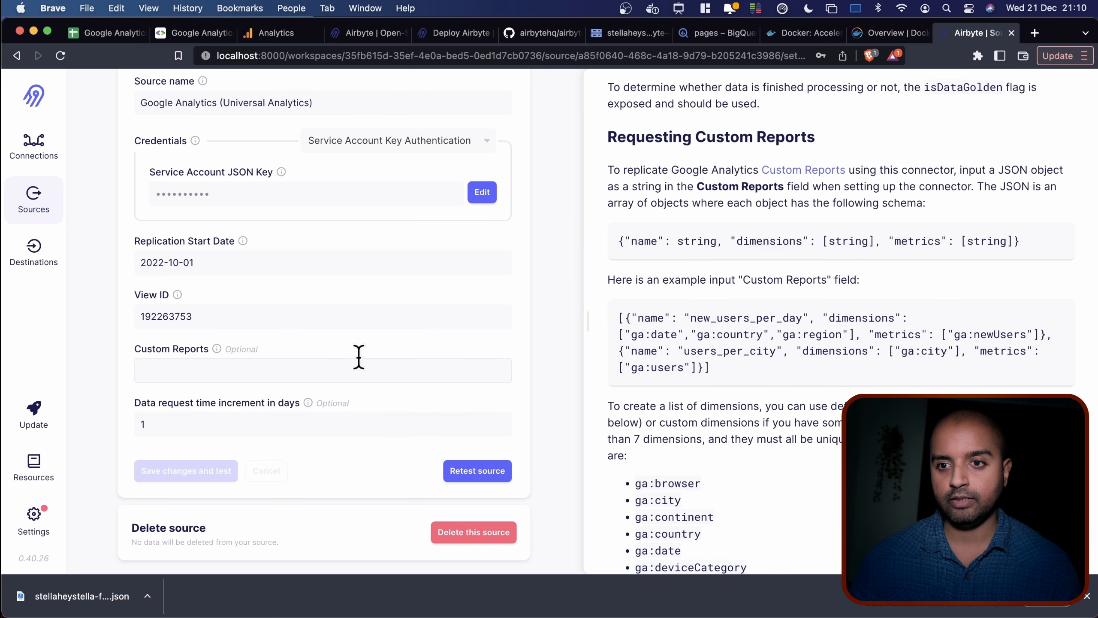
pyautogui.tripleClick(640, 240)
pyautogui.press('super+c')
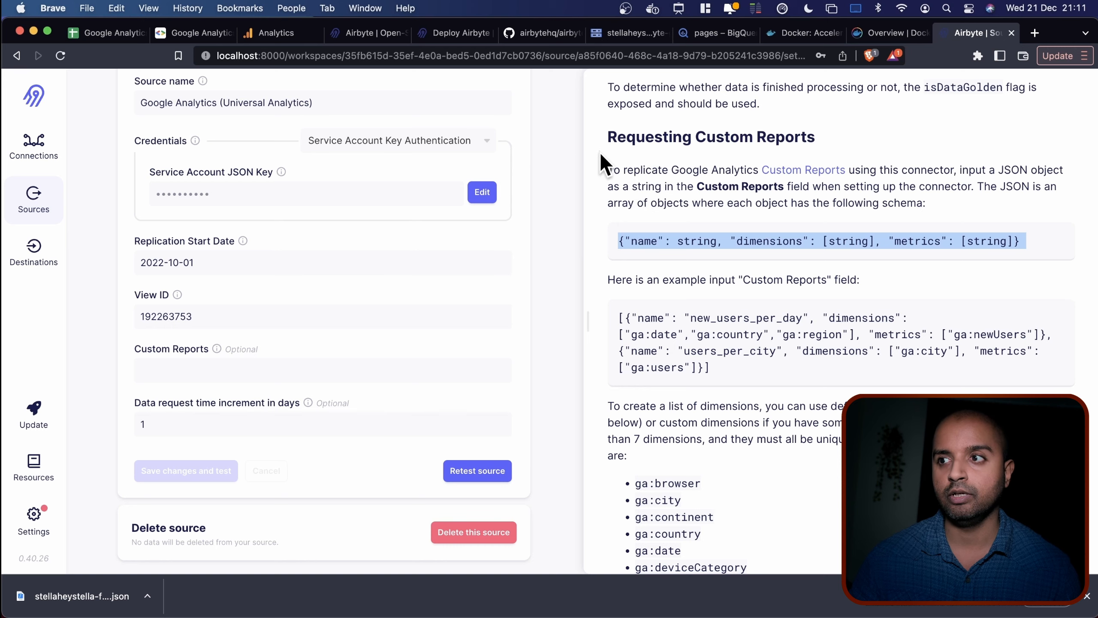
# Paste the Custom Reports schema into cell F6 and name the report 'sourcemedium'.
pyautogui.click(96, 28)
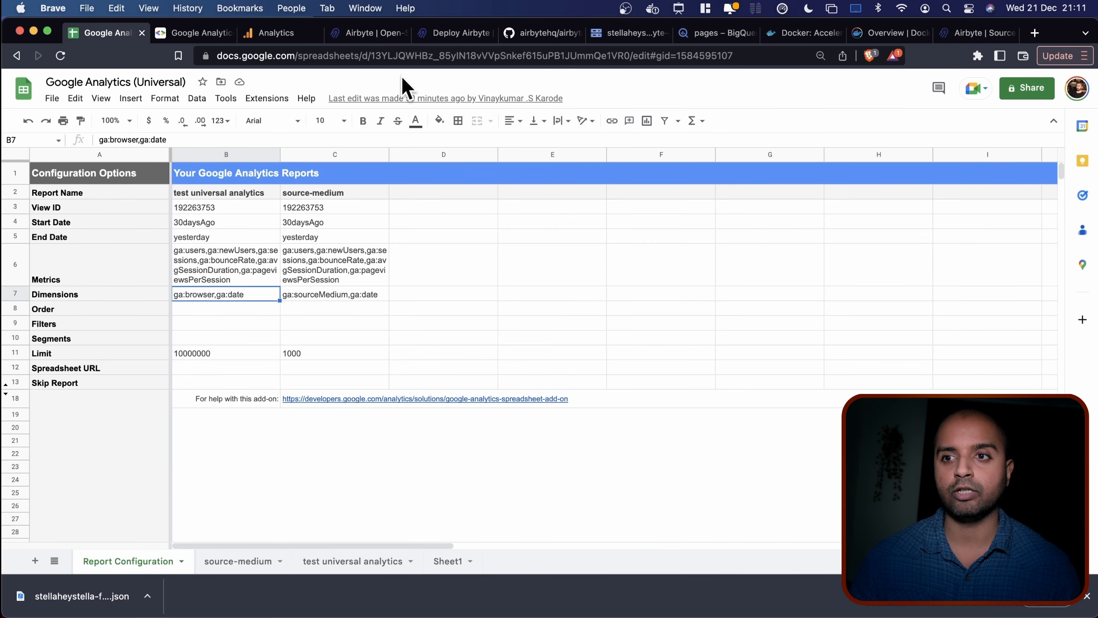
pyautogui.click(670, 272)
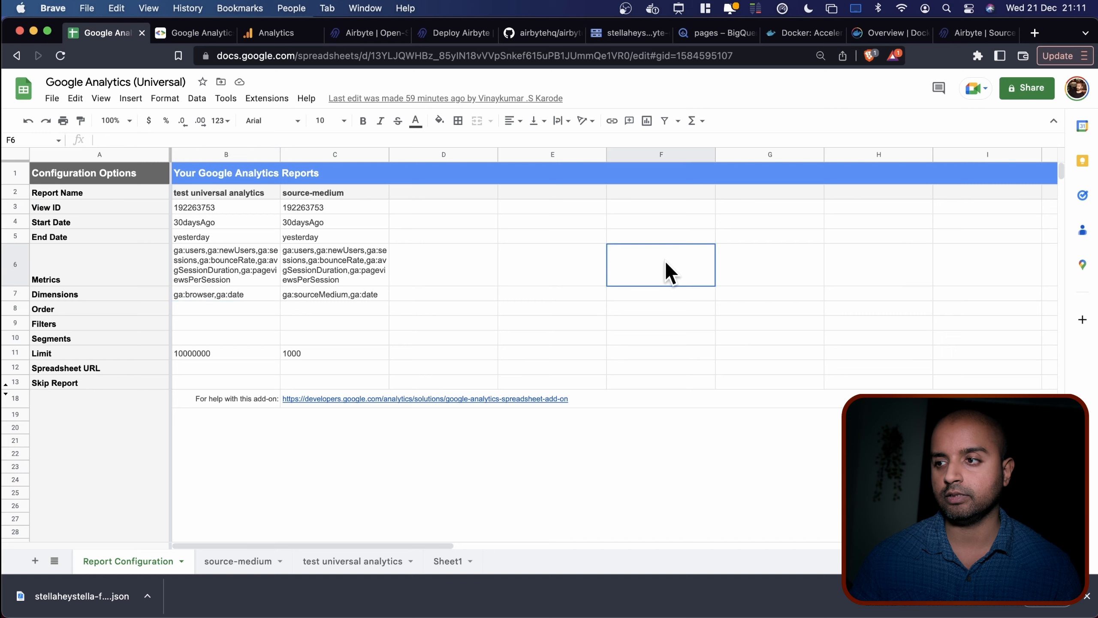
pyautogui.press('super+v')
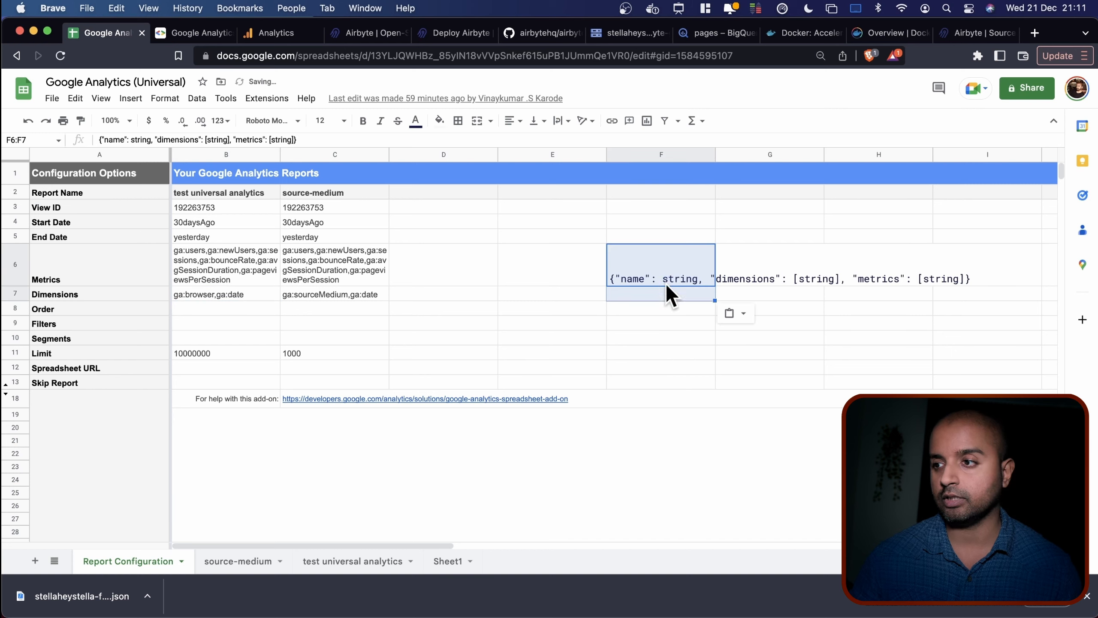
pyautogui.doubleClick(141, 140)
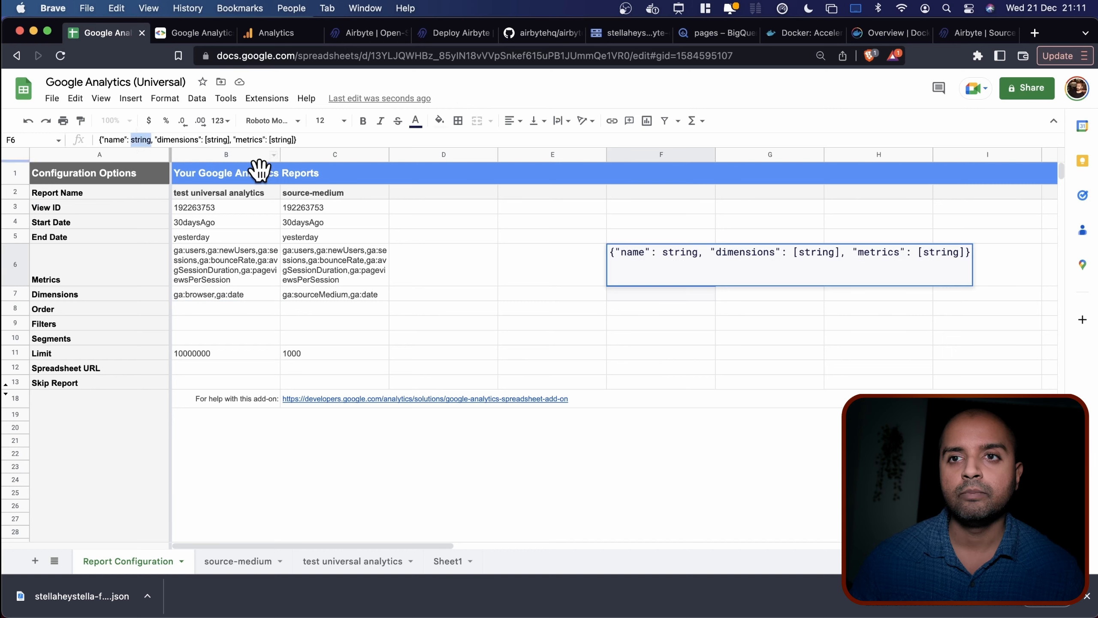
pyautogui.doubleClick(678, 253)
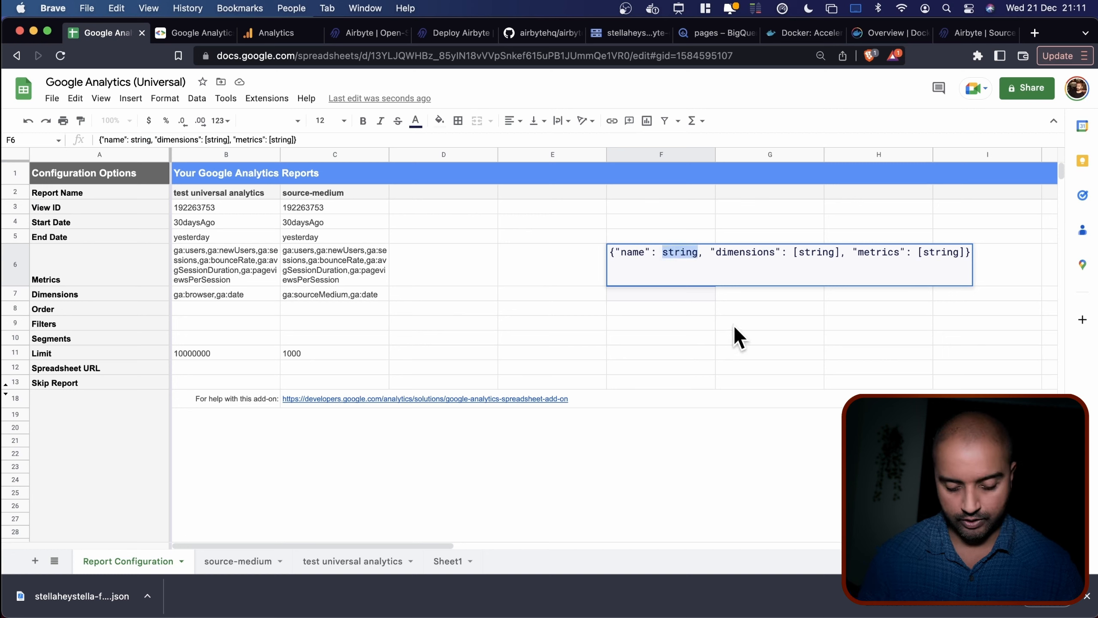
pyautogui.write('""')
pyautogui.press('Left')
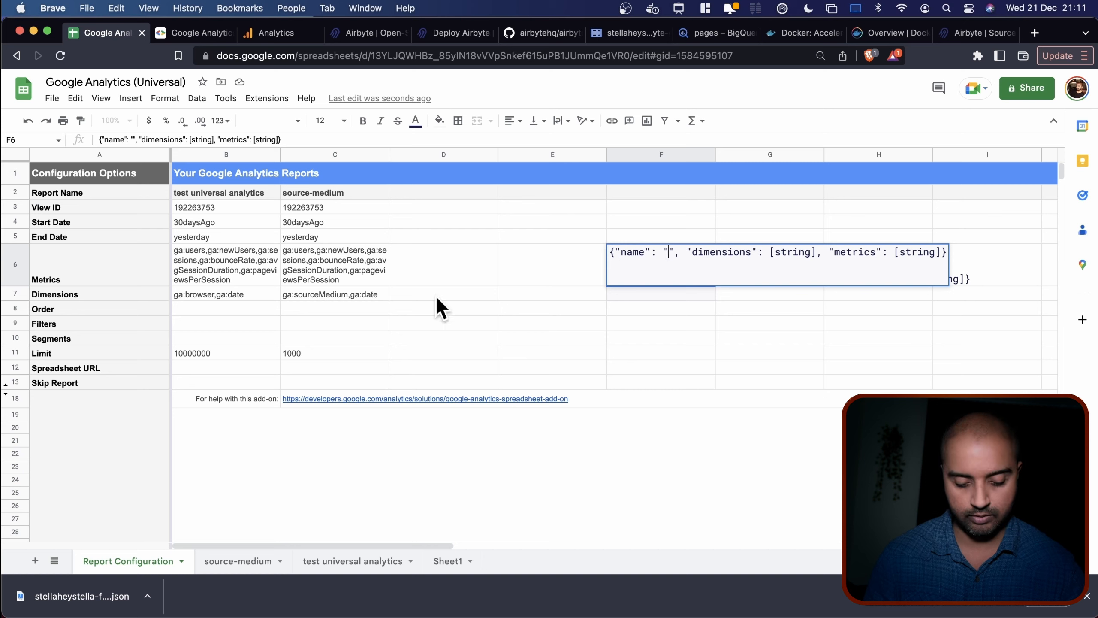
pyautogui.write('sourcemediu')
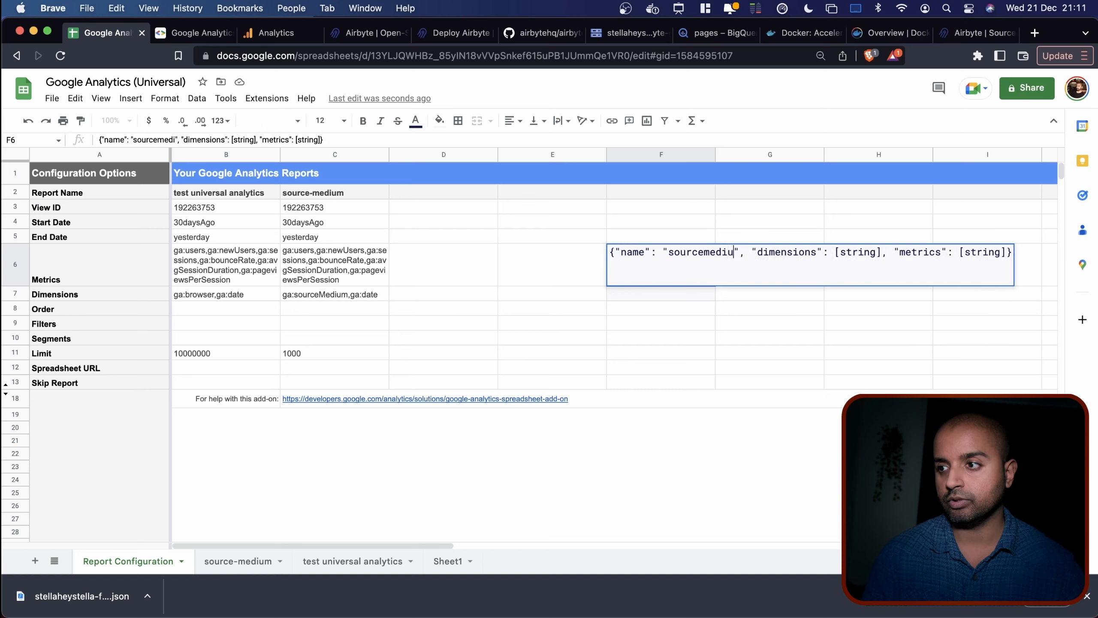
pyautogui.write('m')
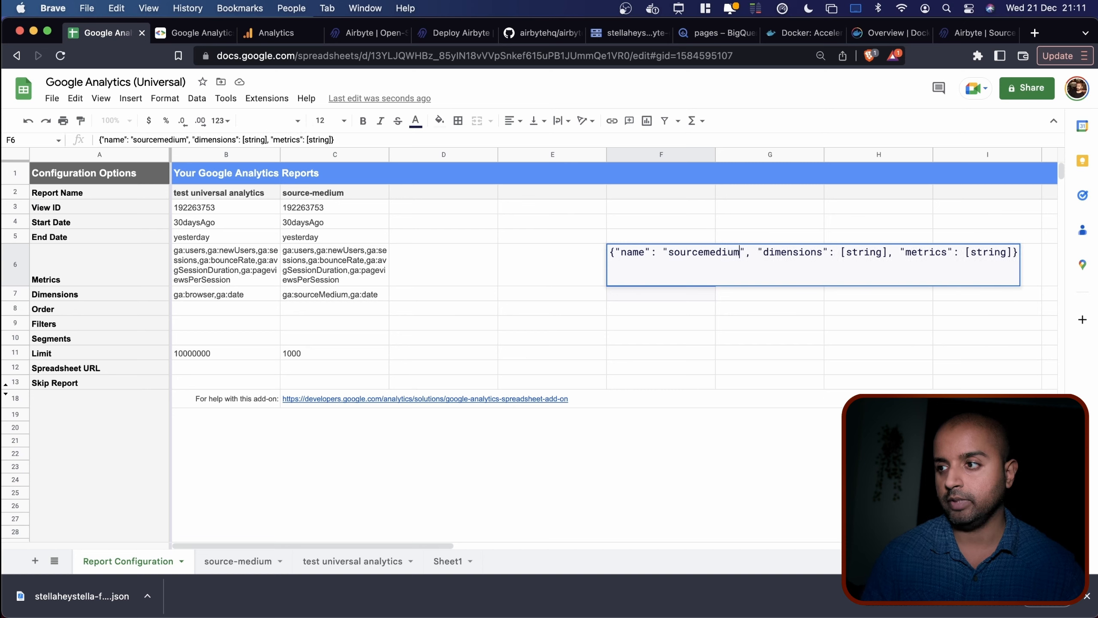
pyautogui.click(314, 293)
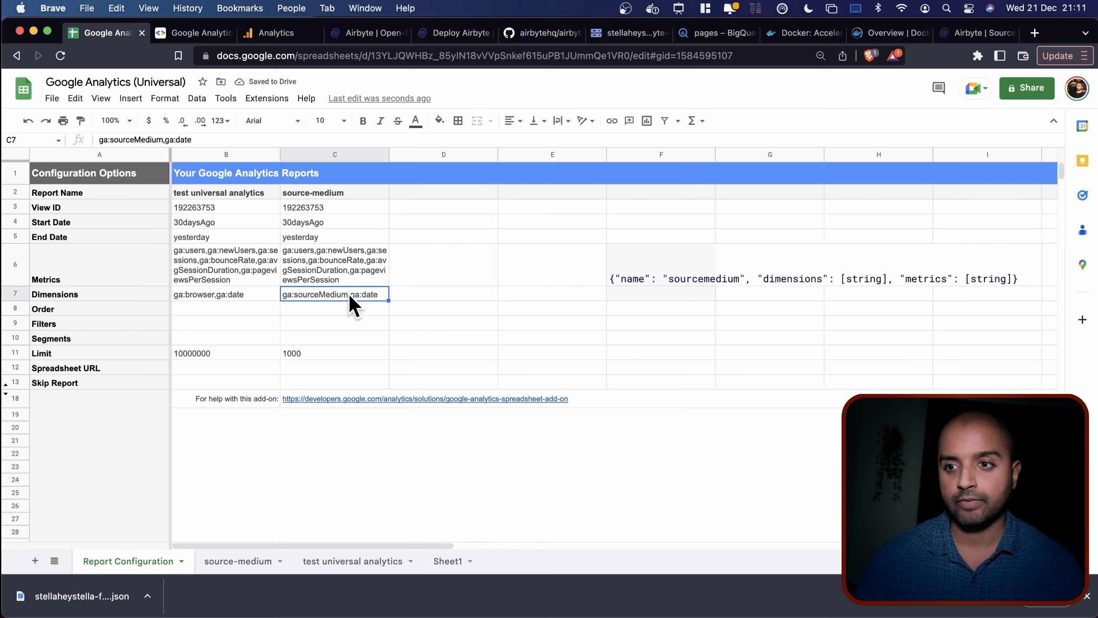
# Set F6's dimensions to ["ga:sourceMedium","ga:date"], taking sourceMedium from C7.
pyautogui.doubleClick(348, 293)
pyautogui.moveTo(348, 293); pyautogui.dragTo(279, 293)
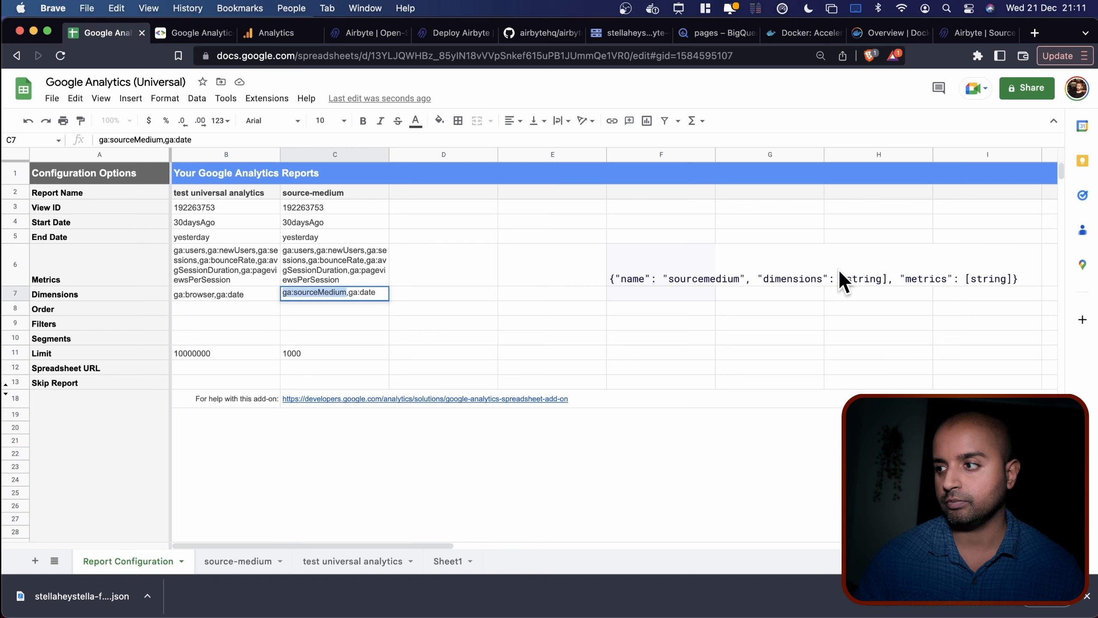
pyautogui.click(856, 284)
pyautogui.click(598, 274)
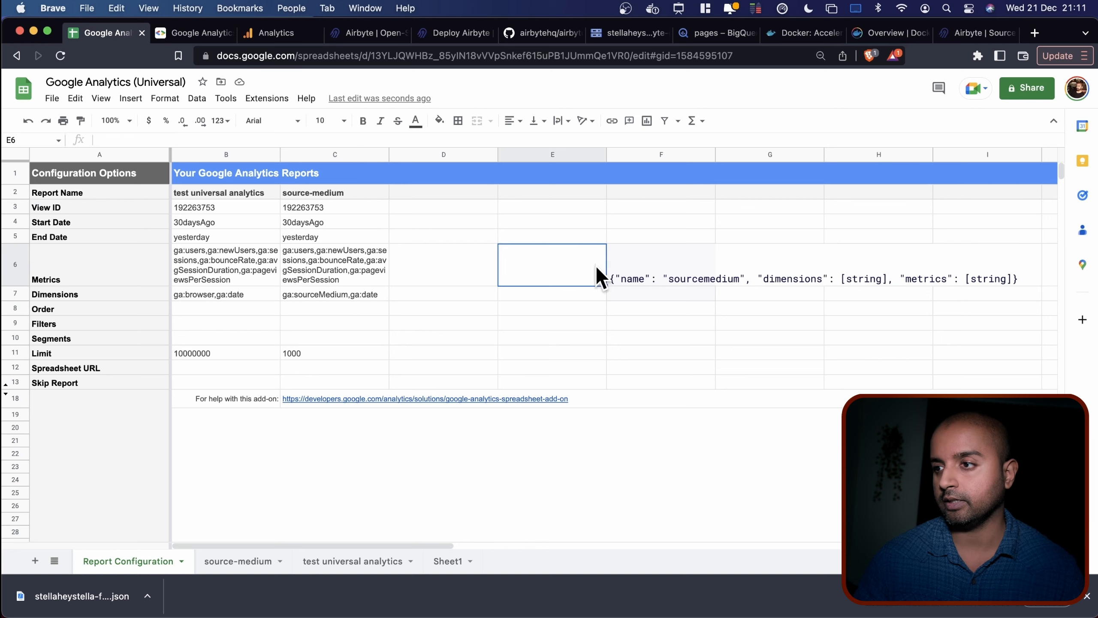
pyautogui.click(651, 266)
pyautogui.doubleClick(253, 139)
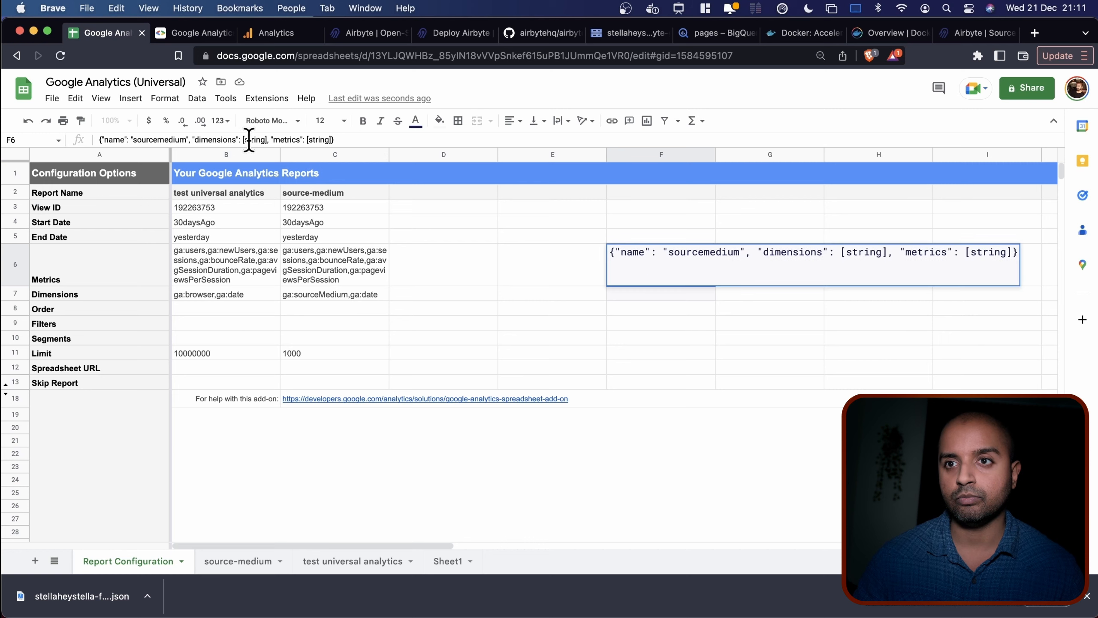
pyautogui.press('BackSpace')
pyautogui.write('"')
pyautogui.write('ga:sourceMedium')
pyautogui.write('"')
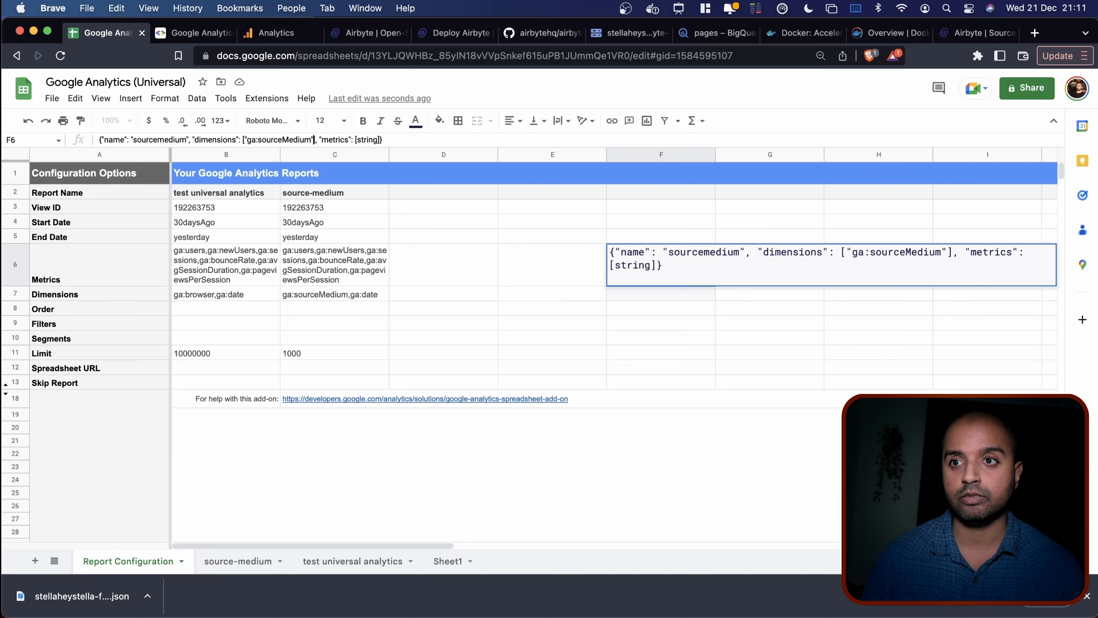
pyautogui.write(',""')
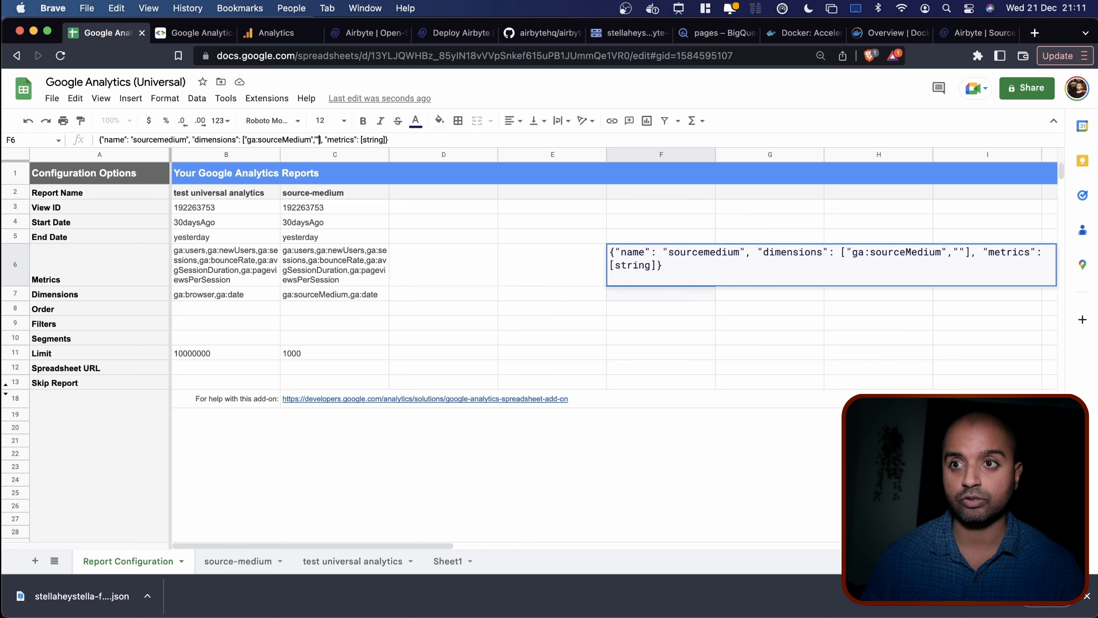
pyautogui.write('ga:date')
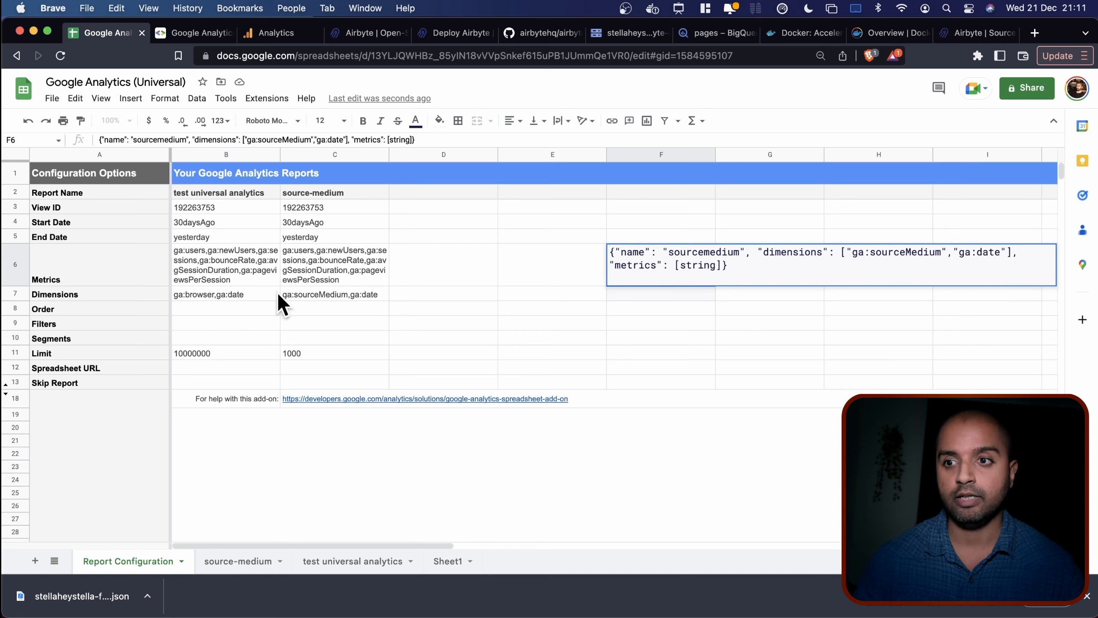
pyautogui.click(351, 258)
# Replace F6's metrics placeholder with the metrics list copied from C6.
pyautogui.press('super+c')
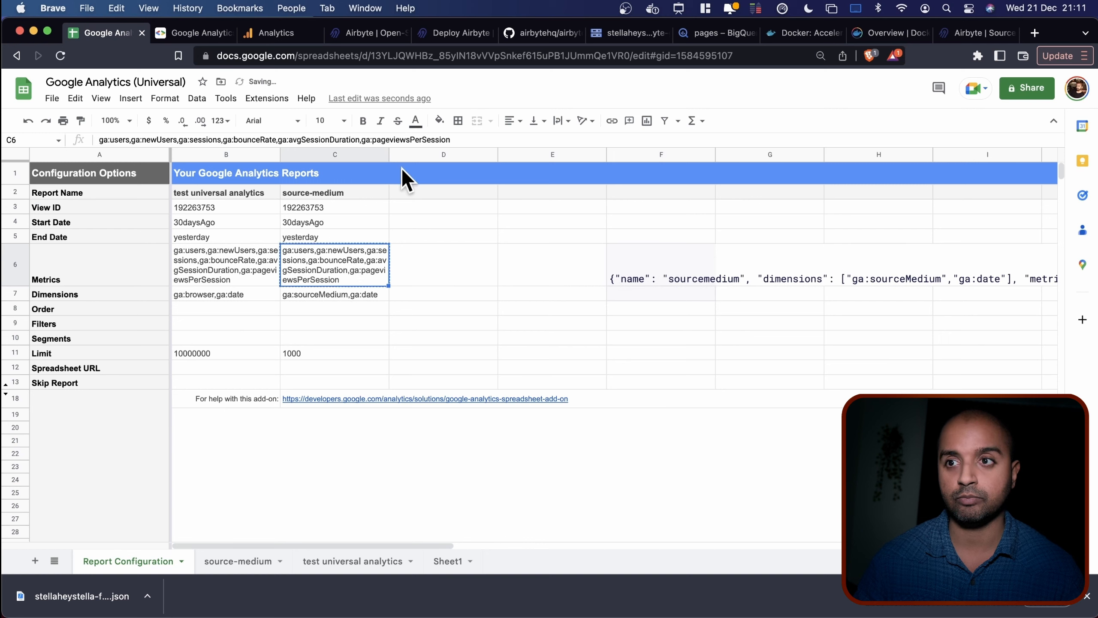
pyautogui.click(644, 279)
pyautogui.doubleClick(397, 139)
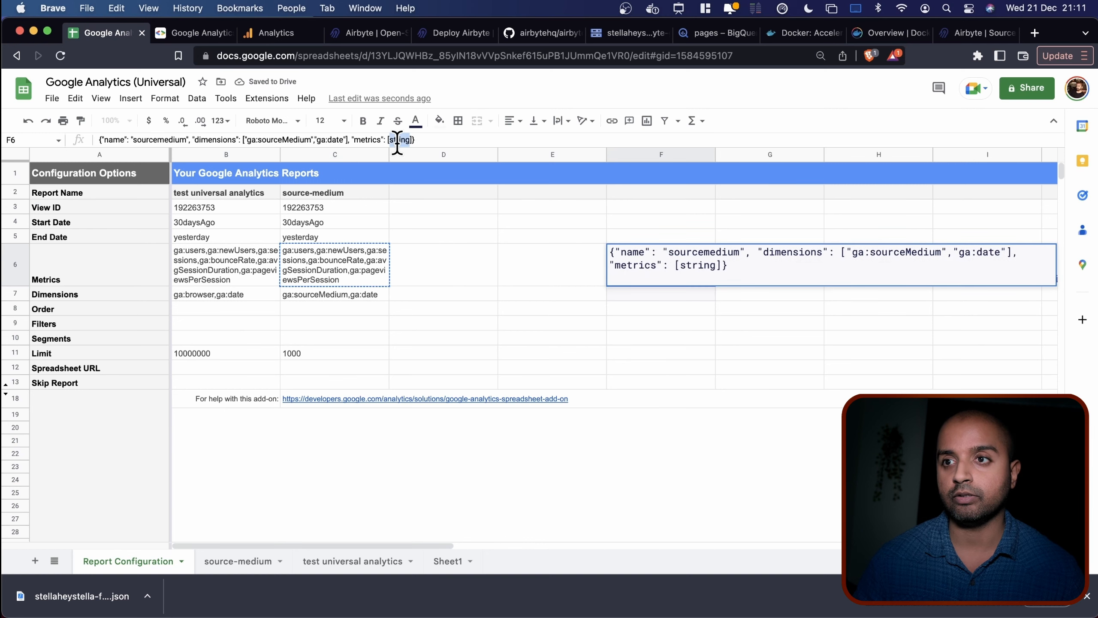
pyautogui.press('BackSpace')
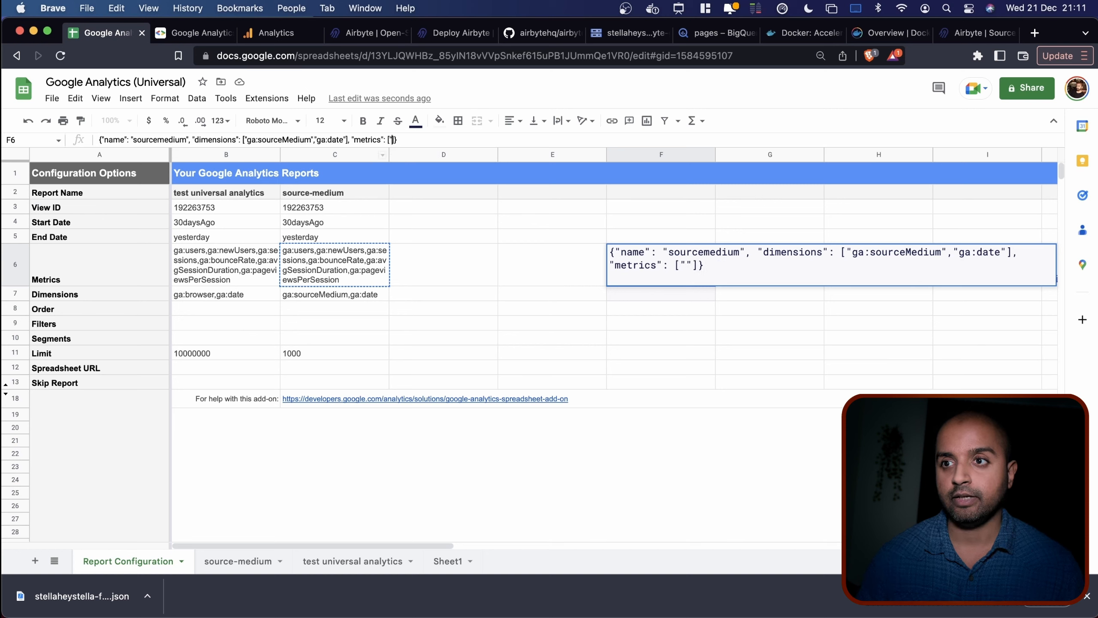
pyautogui.press('super+v')
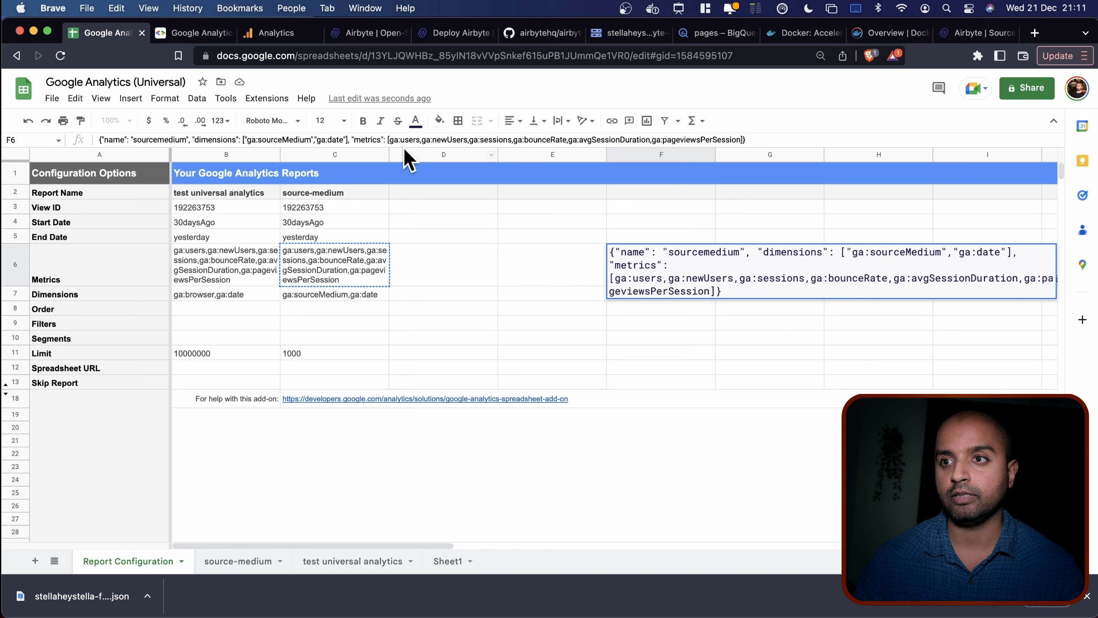
# Put double quotes around each metric, ga:users through ga:avgSessionDuration, in F6's JSON.
pyautogui.click(390, 139)
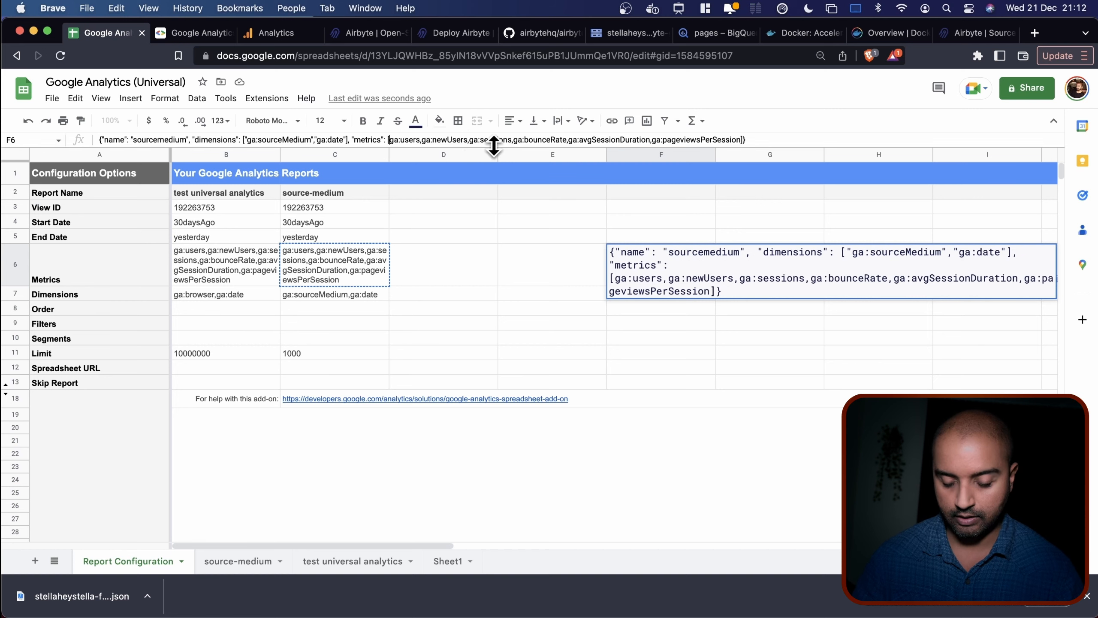
pyautogui.write('","')
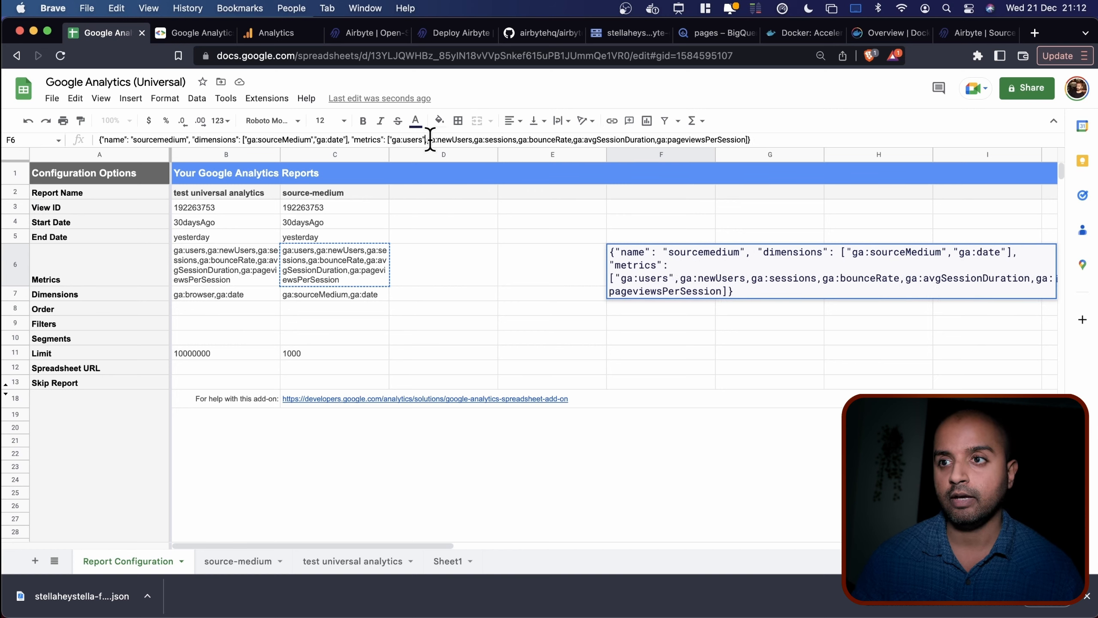
pyautogui.click(428, 139)
pyautogui.write('"')
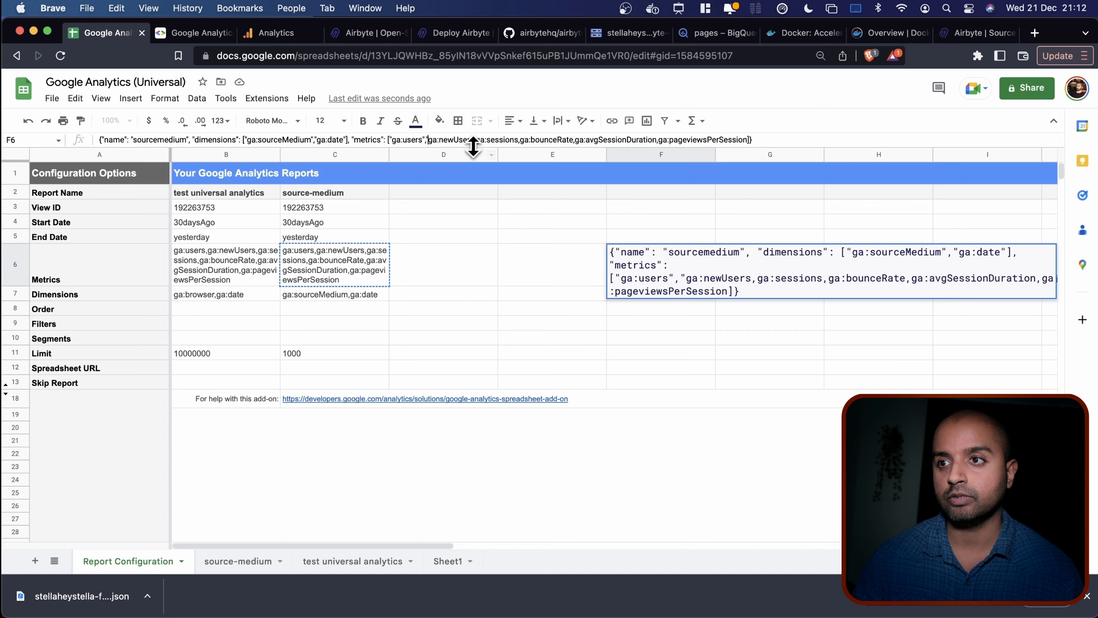
pyautogui.click(477, 140)
pyautogui.write('"')
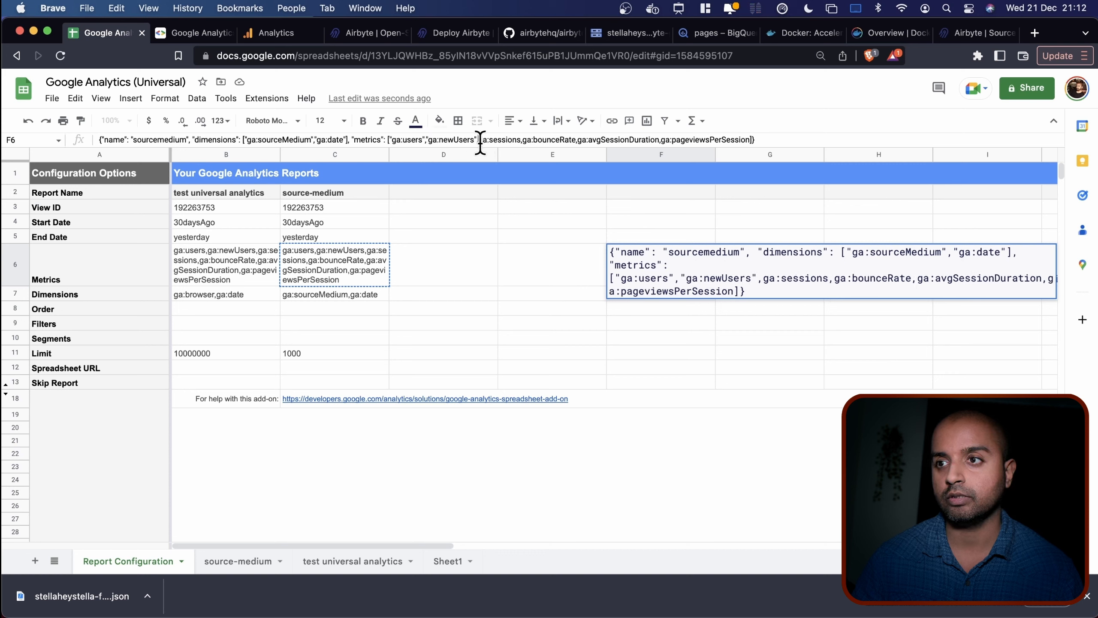
pyautogui.click(480, 140)
pyautogui.write('",')
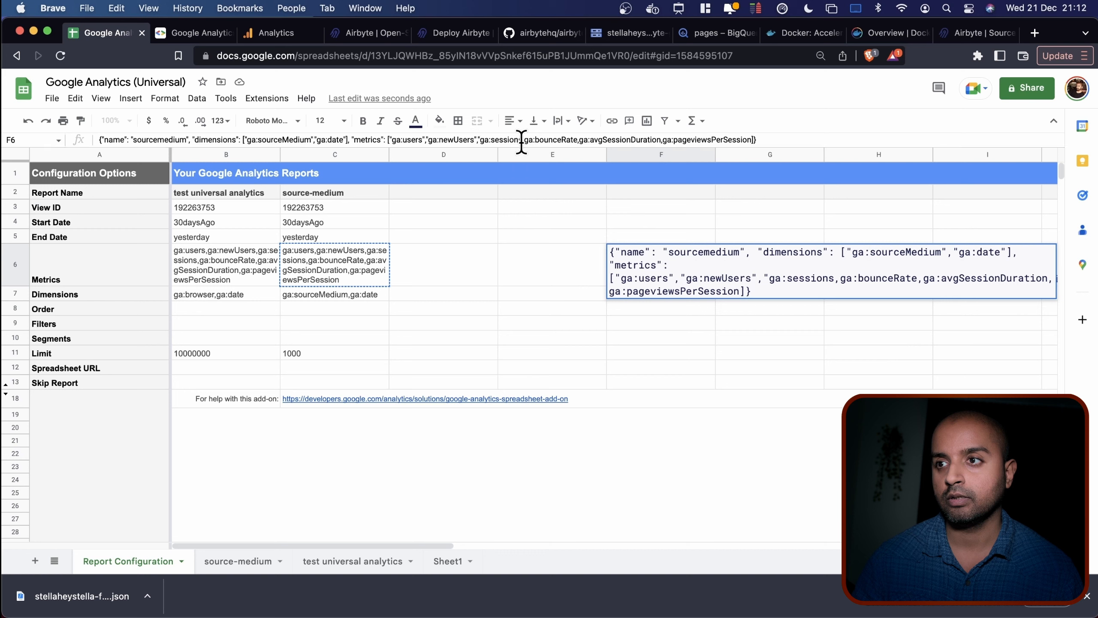
pyautogui.write('"')
pyautogui.click(528, 139)
pyautogui.write('"')
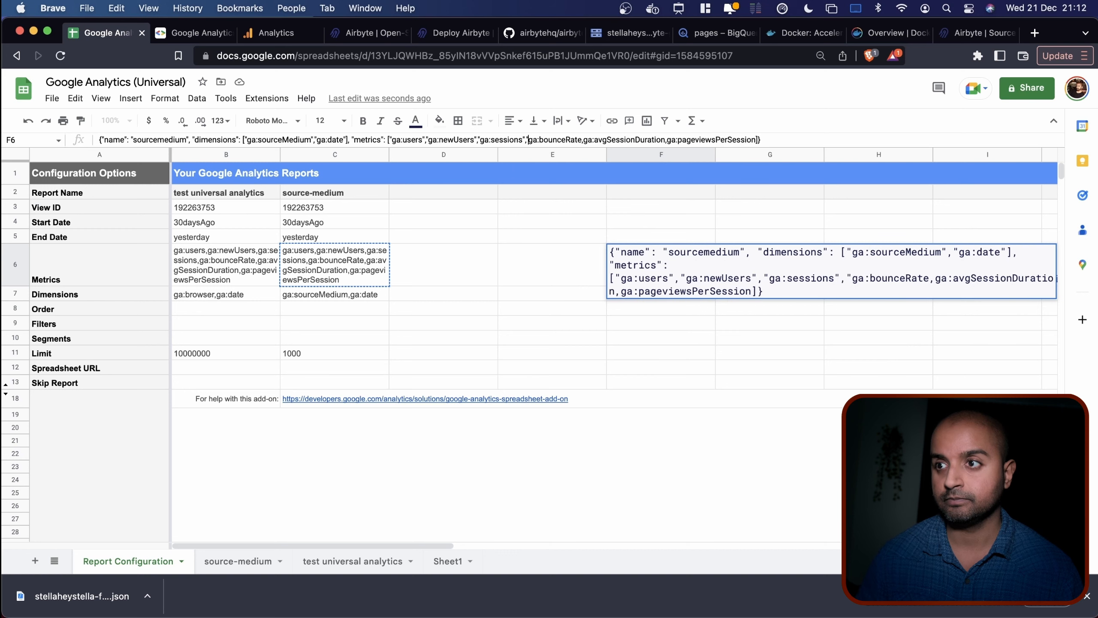
pyautogui.click(582, 139)
pyautogui.write('"')
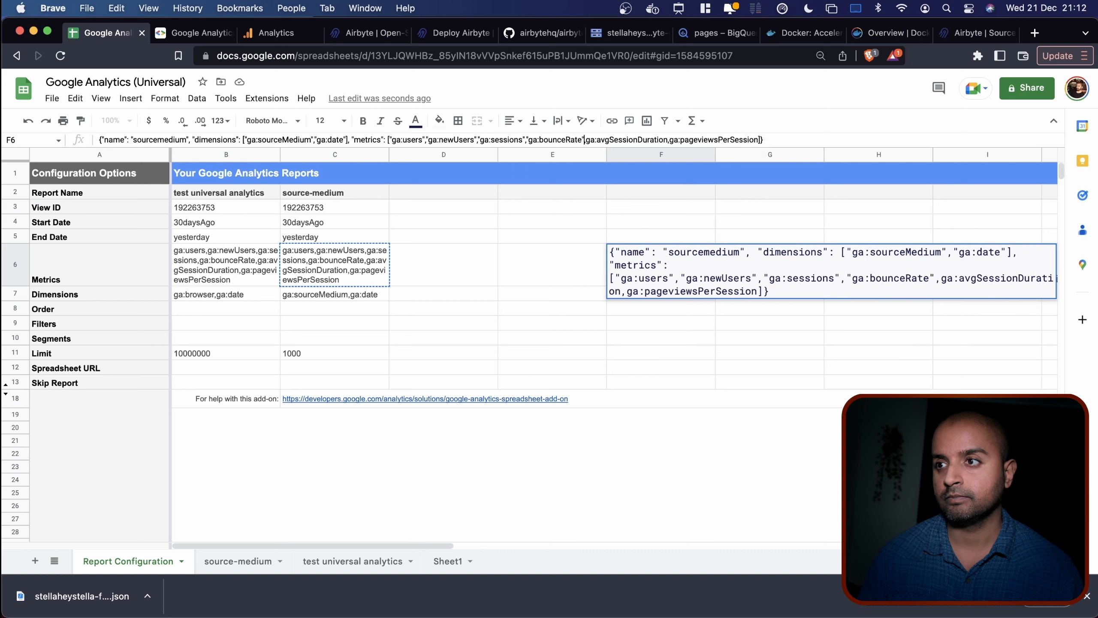
pyautogui.click(587, 139)
pyautogui.write('"')
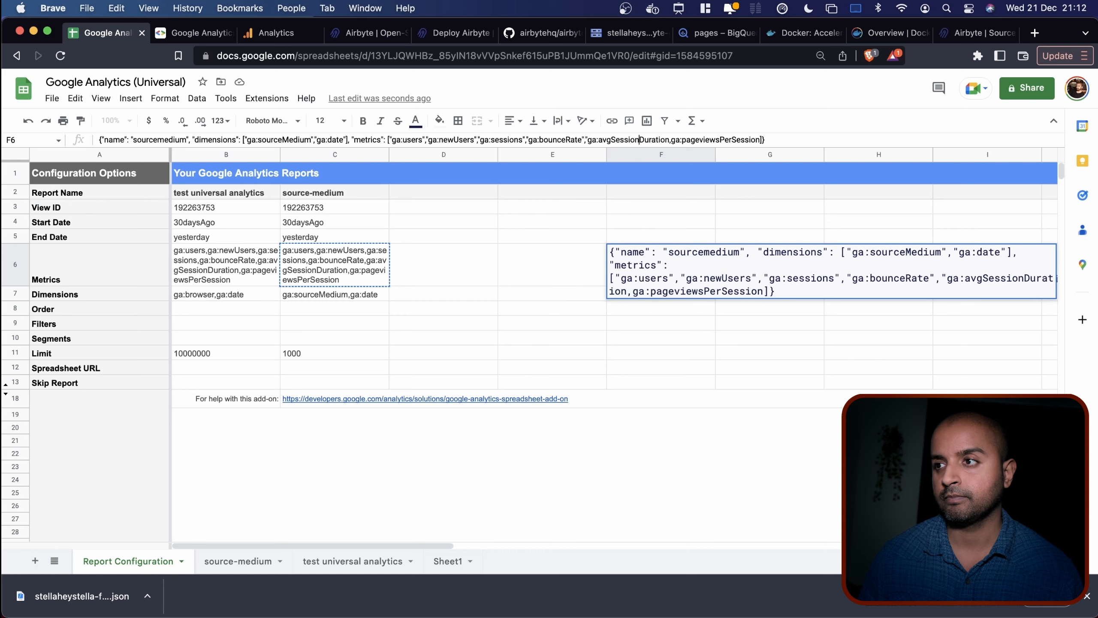
pyautogui.write('"')
pyautogui.click(674, 139)
pyautogui.write('"')
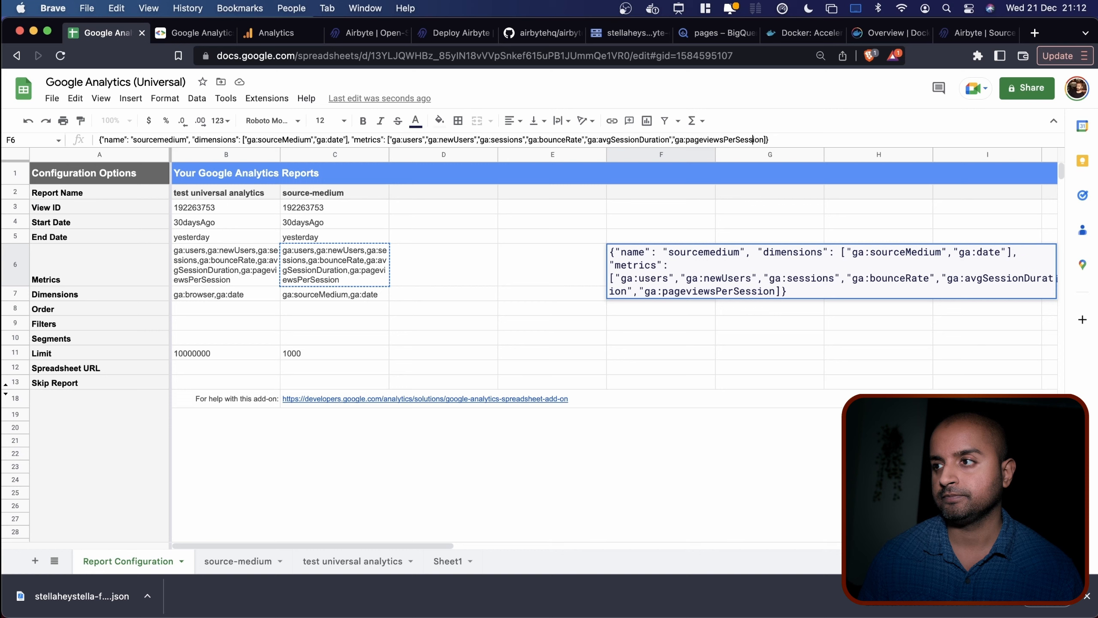
pyautogui.press('Return')
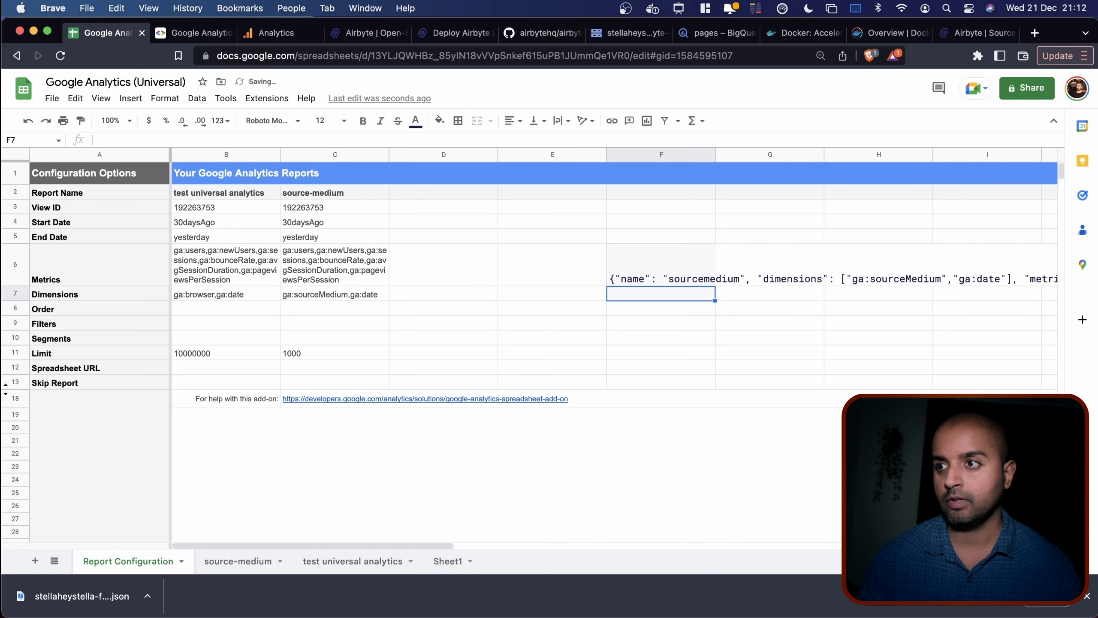
# Append a comma and a second copy of the report object to F6's JSON.
pyautogui.click(650, 278)
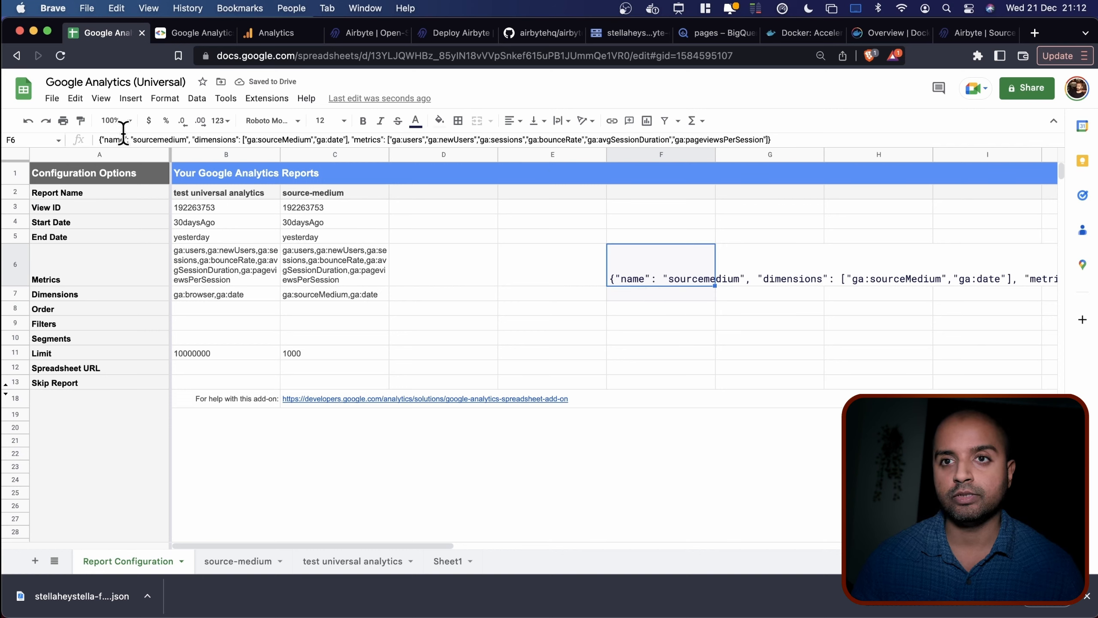
pyautogui.click(136, 139)
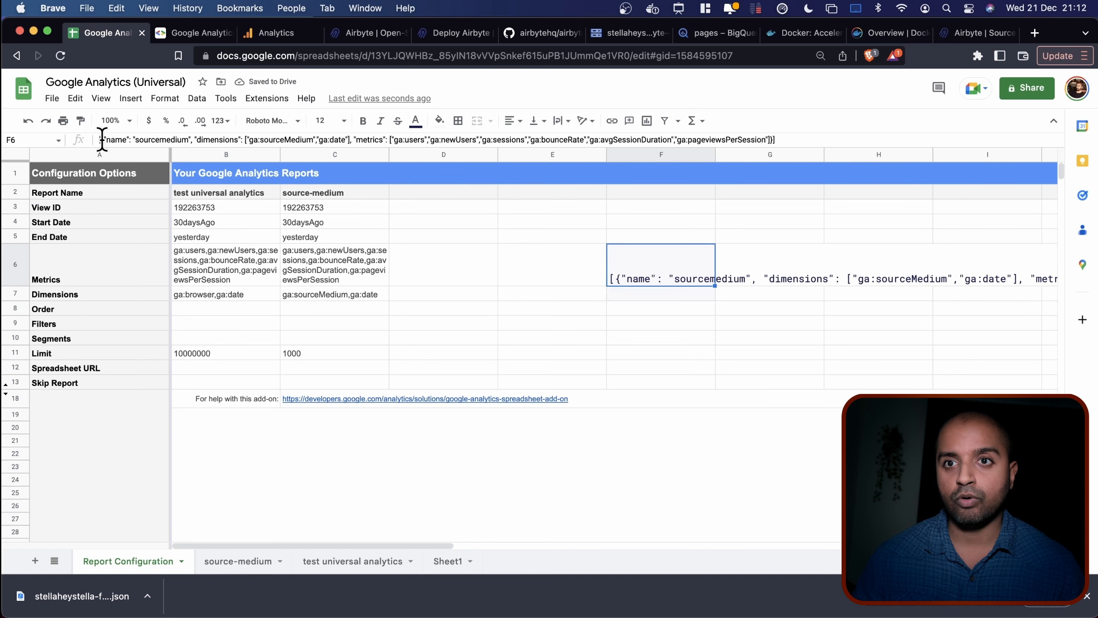
pyautogui.click(102, 140)
pyautogui.click(746, 140)
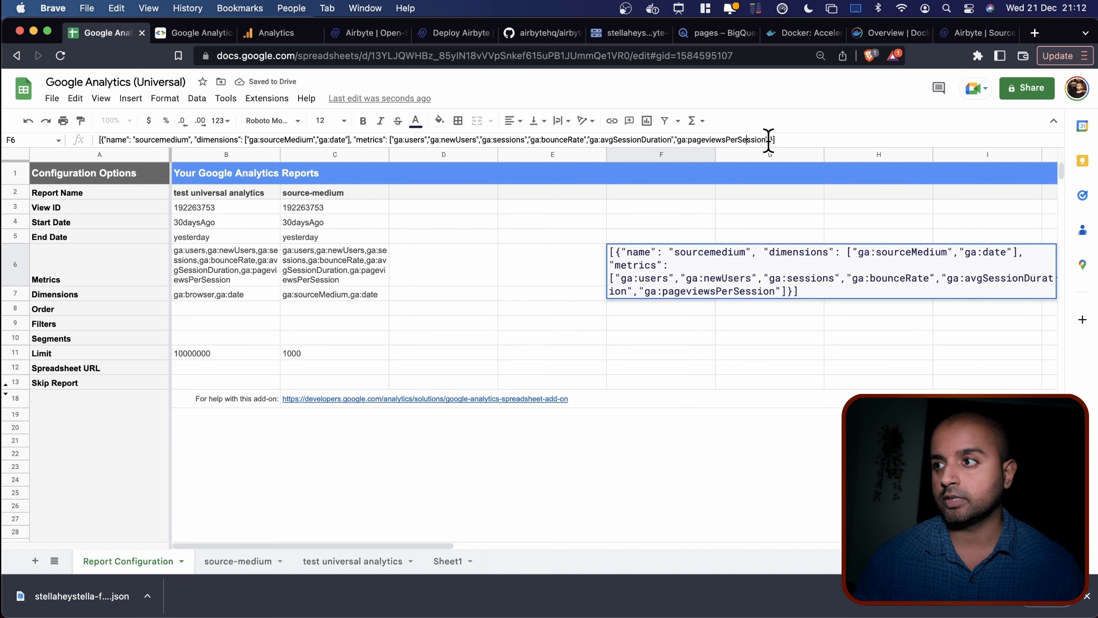
pyautogui.moveTo(773, 141); pyautogui.dragTo(103, 140)
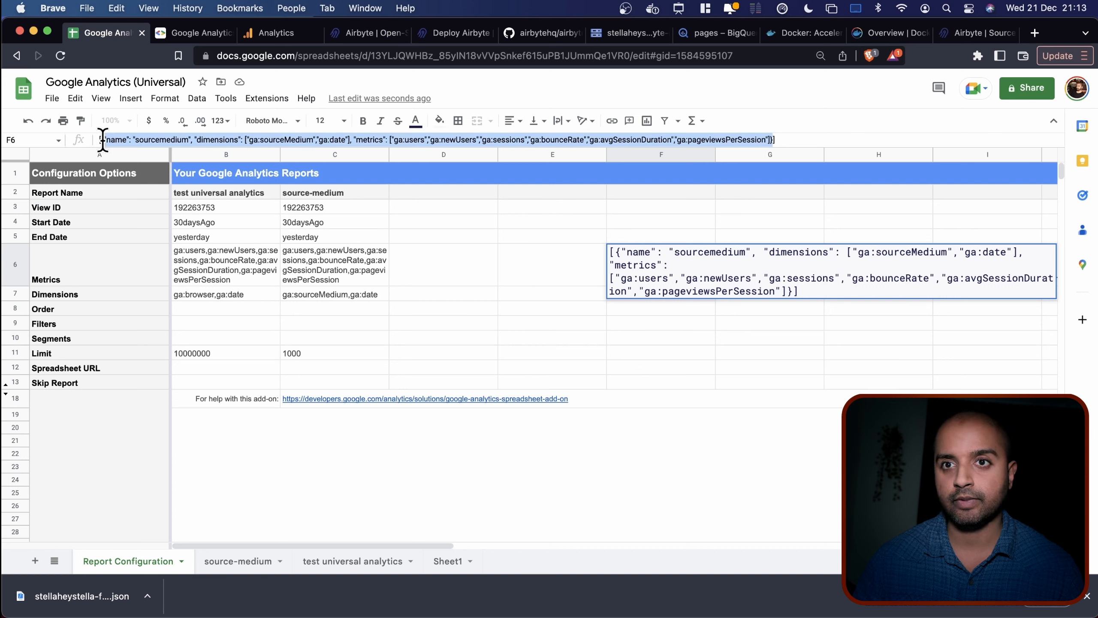
pyautogui.press('Right')
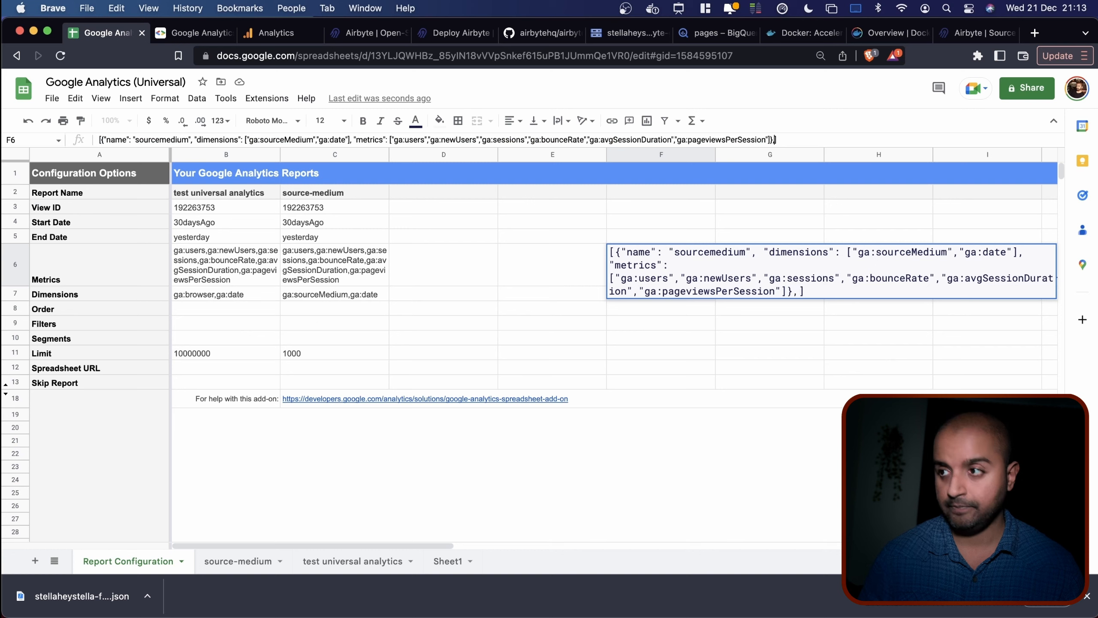
pyautogui.write(',')
pyautogui.press('super+v')
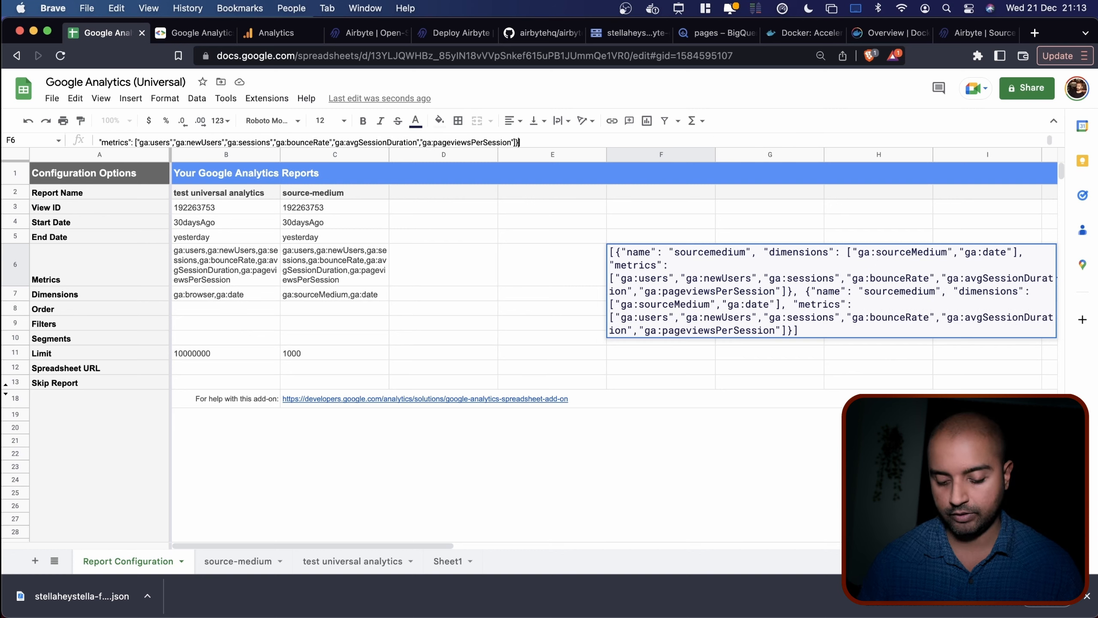
pyautogui.press('Return')
# Review the full JSON, undo the duplicate report, and select the entire report JSON in F6.
pyautogui.click(641, 274)
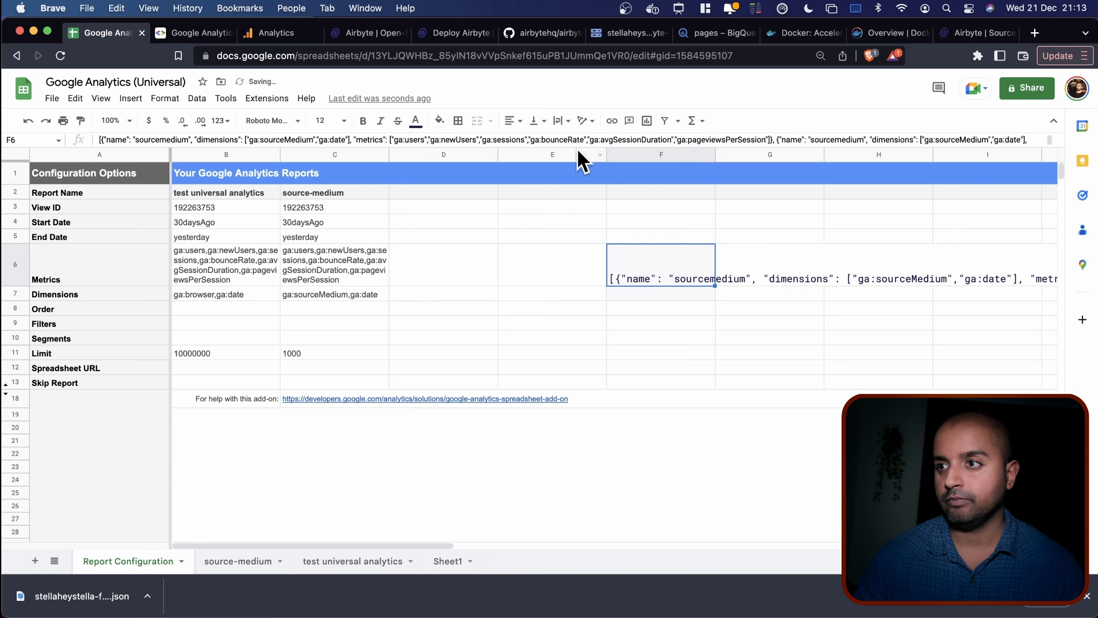
pyautogui.moveTo(579, 147); pyautogui.dragTo(554, 168)
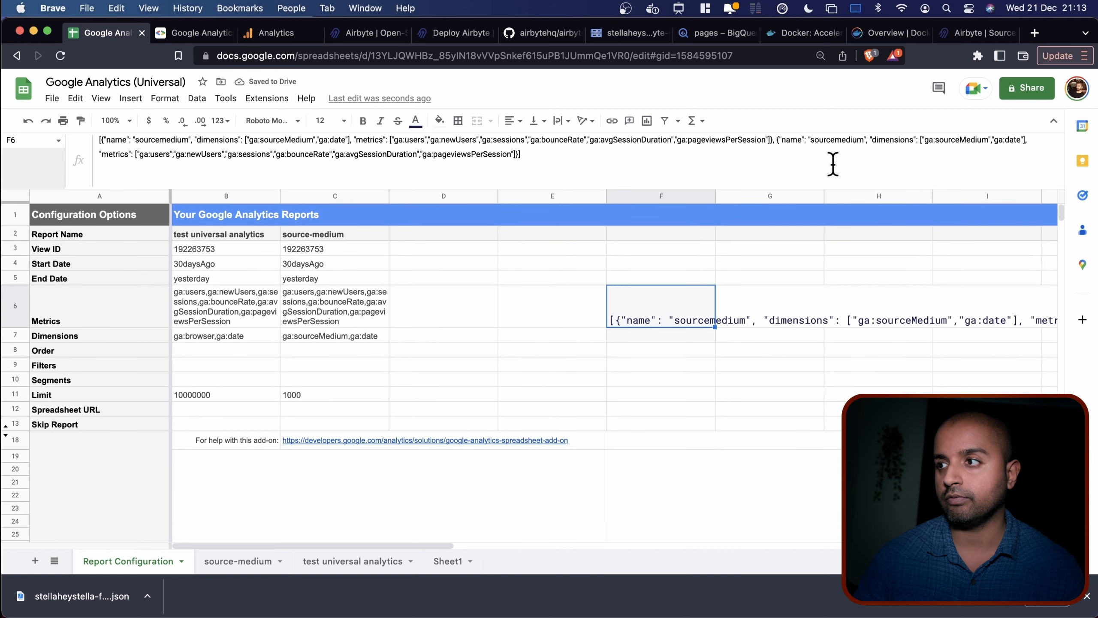
pyautogui.doubleClick(142, 139)
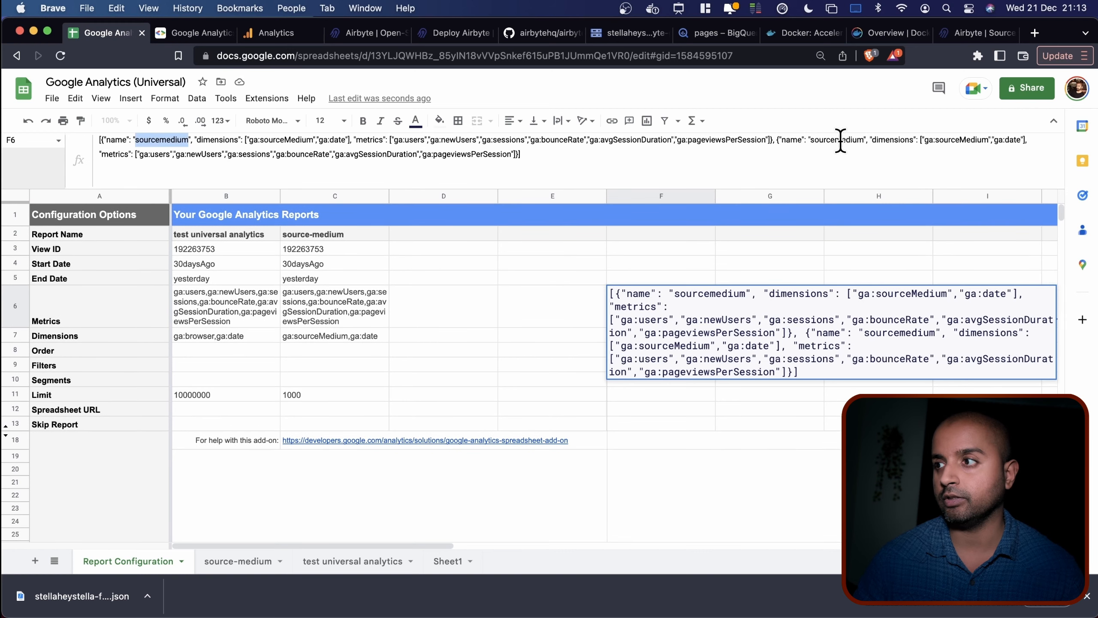
pyautogui.doubleClick(840, 140)
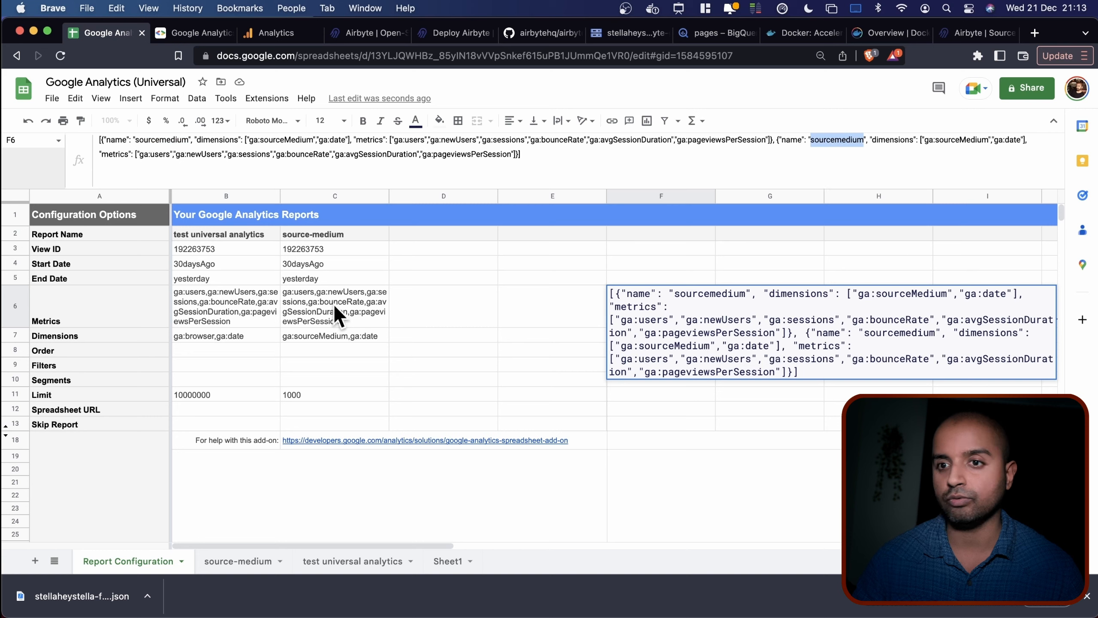
pyautogui.click(689, 318)
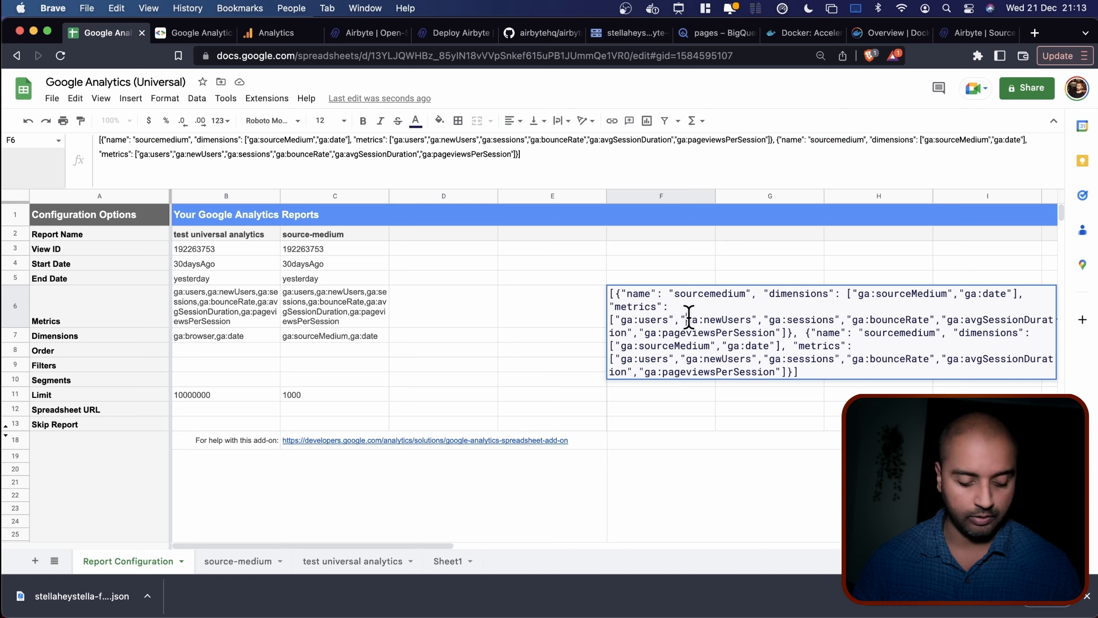
pyautogui.click(674, 262)
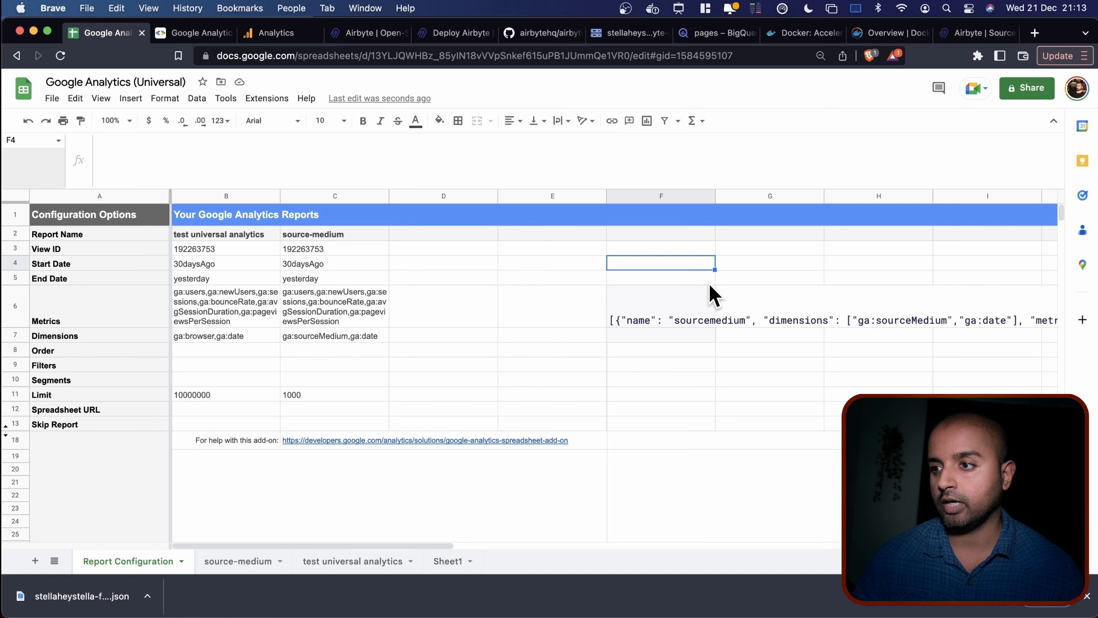
pyautogui.press('super+z')
pyautogui.moveTo(774, 139); pyautogui.dragTo(100, 139)
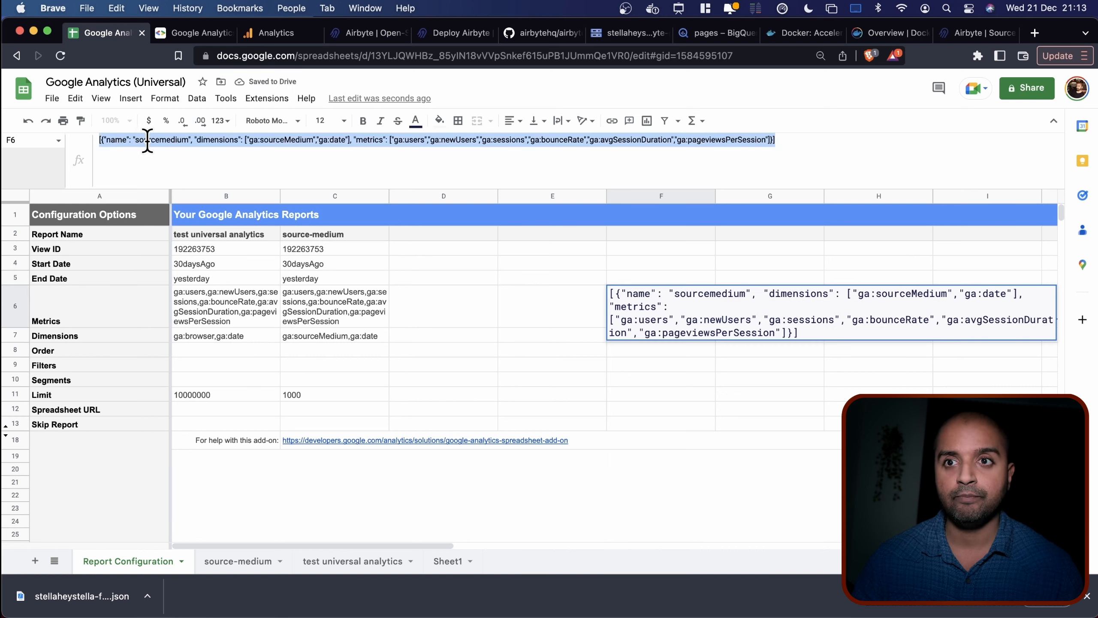
# Paste the sourcemedium report JSON into the Google Analytics source's Custom Reports field.
pyautogui.click(975, 33)
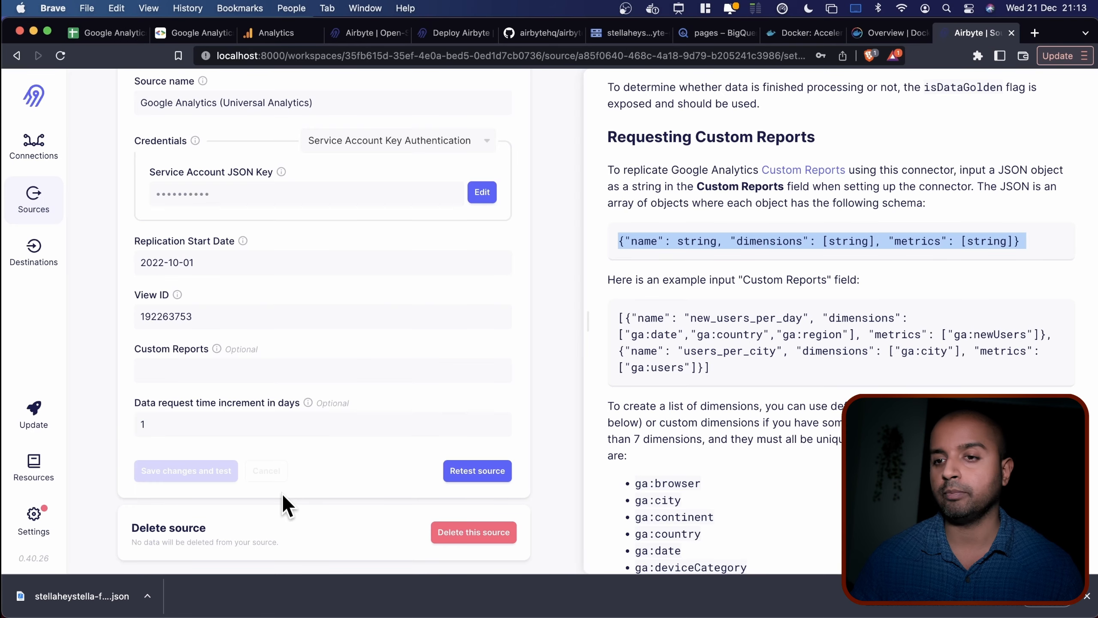
pyautogui.click(205, 370)
pyautogui.press('super+v')
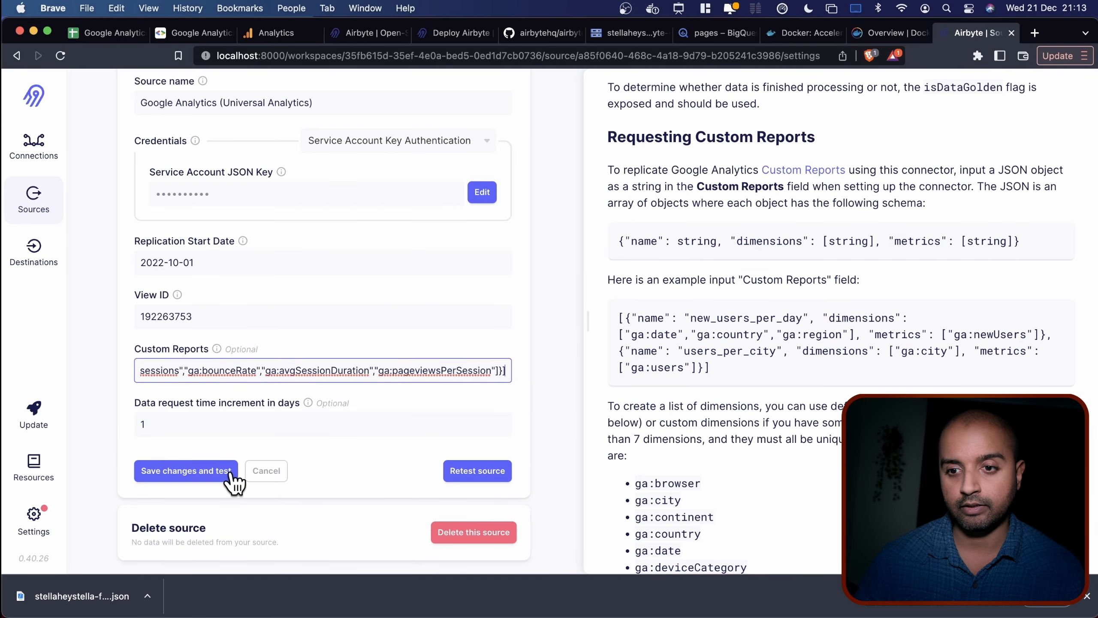
# Save and retest the source, then open the Google Analytics–BigQuery connection.
pyautogui.click(179, 474)
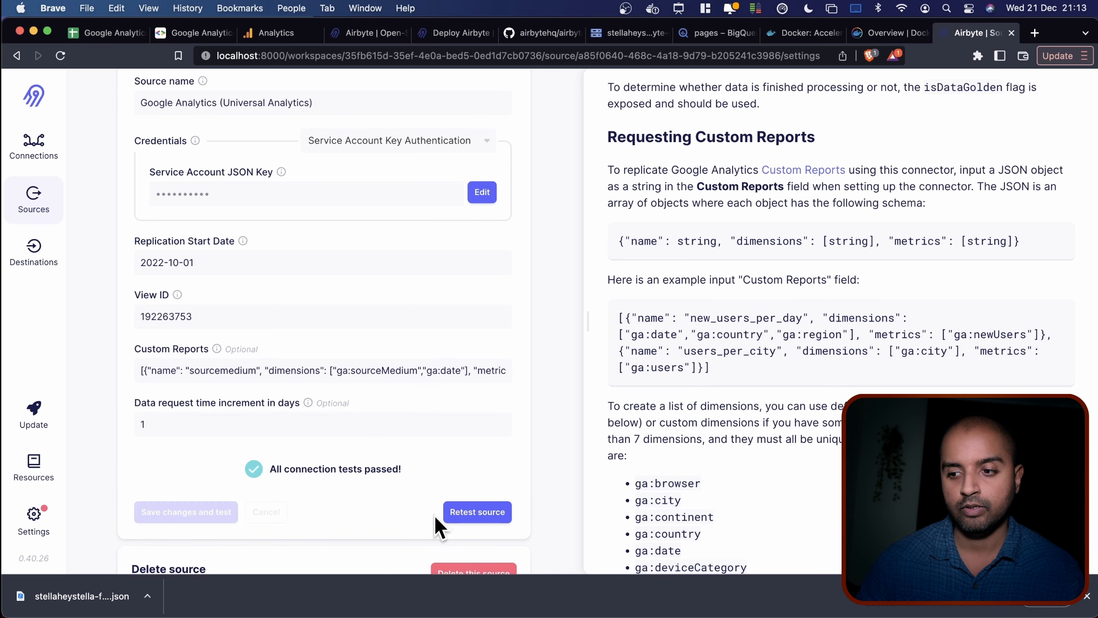
pyautogui.scroll(-2, 369, 494)
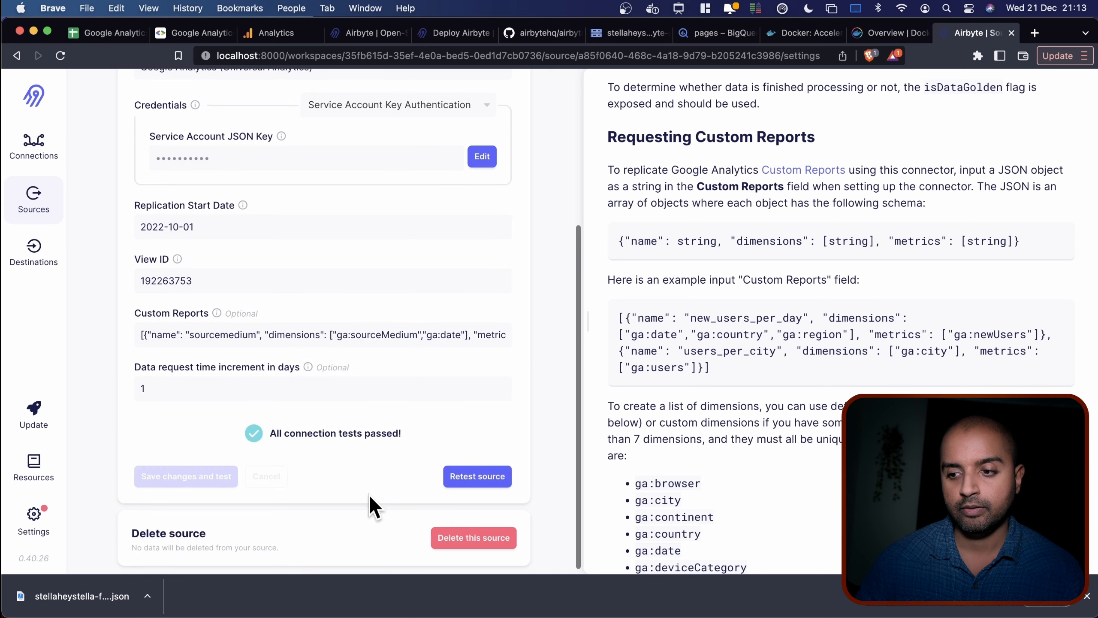
pyautogui.click(488, 471)
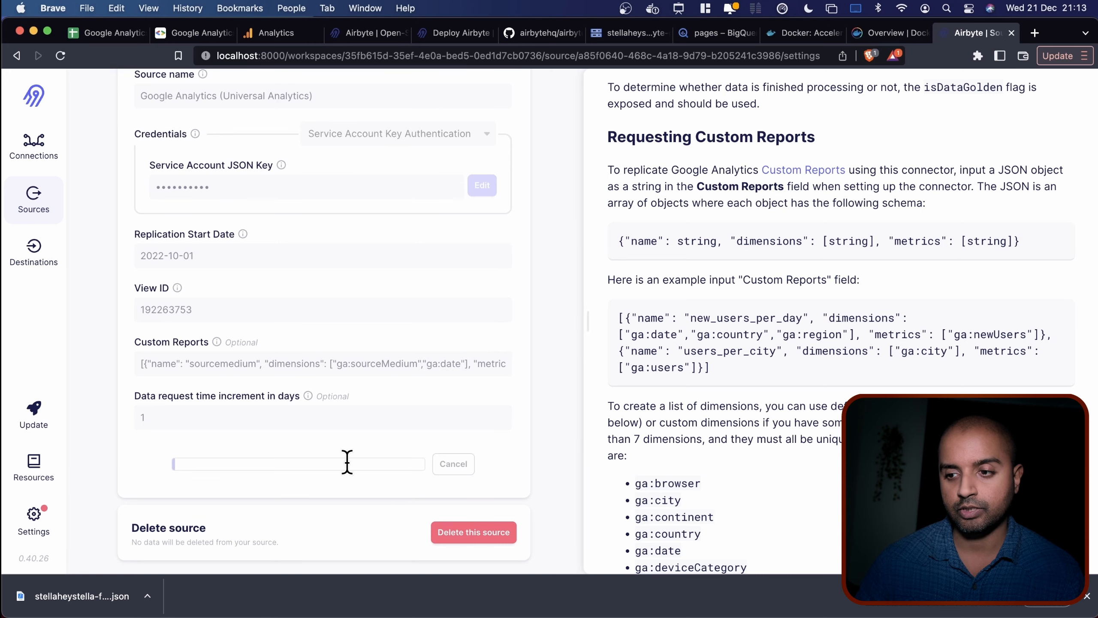
pyautogui.click(33, 143)
pyautogui.click(353, 159)
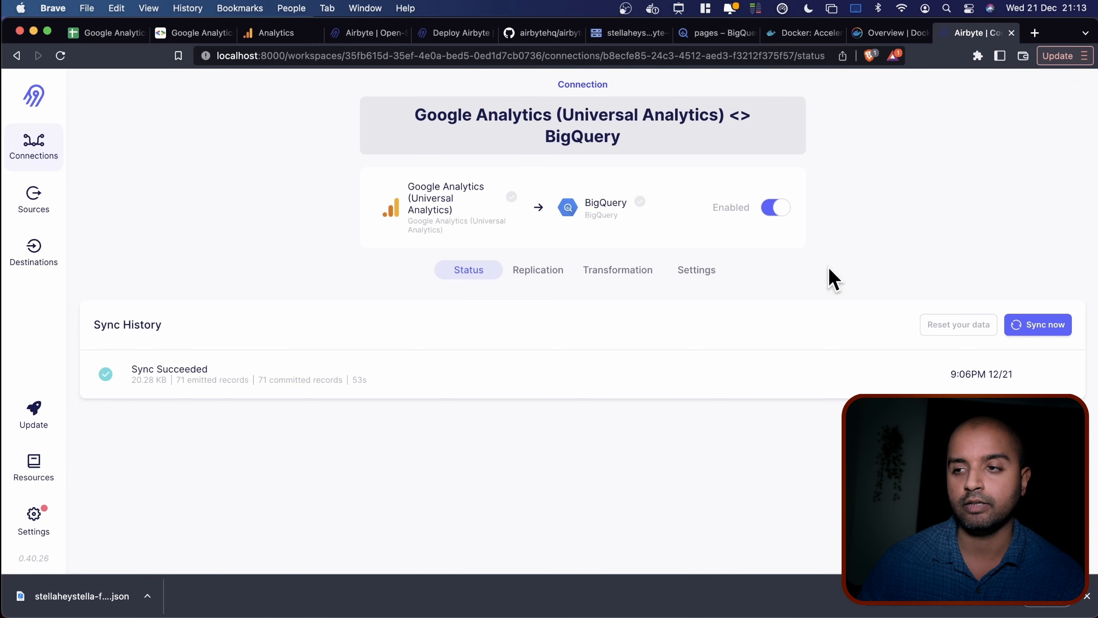
# Refresh the connection's source schema and accept it with the new sourcemedium stream.
pyautogui.click(548, 276)
pyautogui.scroll(-10, 511, 424)
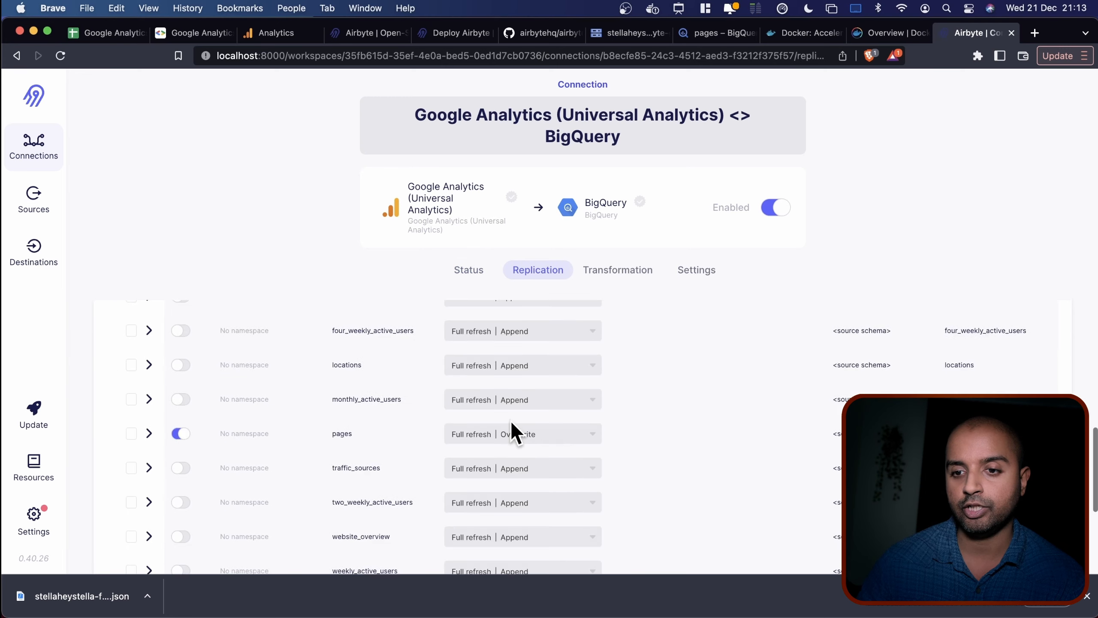
pyautogui.scroll(8, 511, 424)
pyautogui.scroll(4, 511, 426)
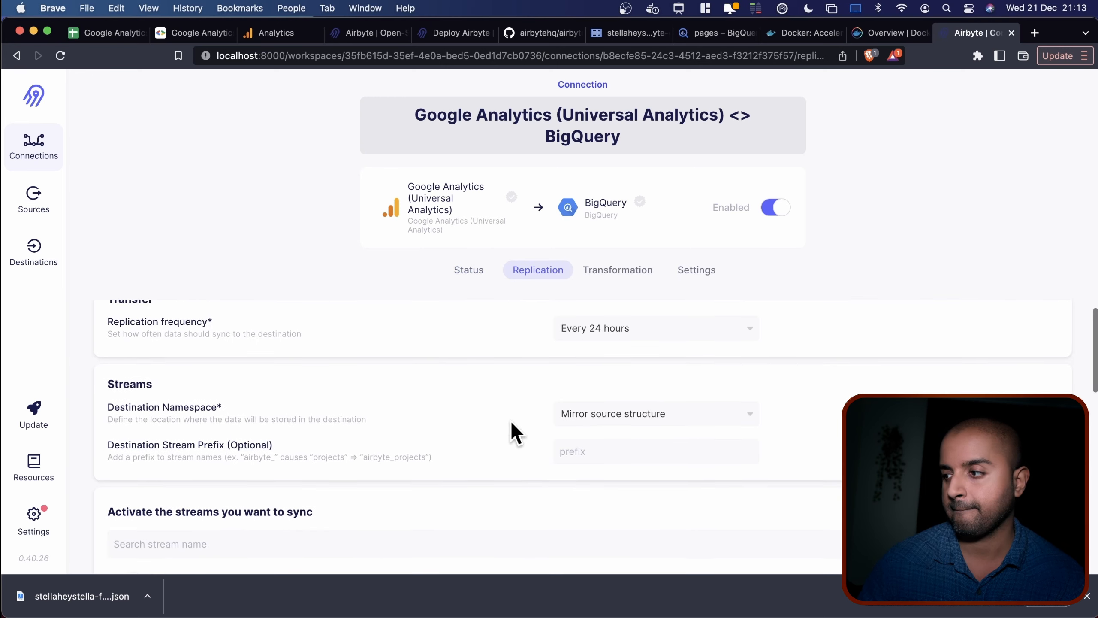
pyautogui.scroll(-1, 509, 431)
pyautogui.click(1003, 474)
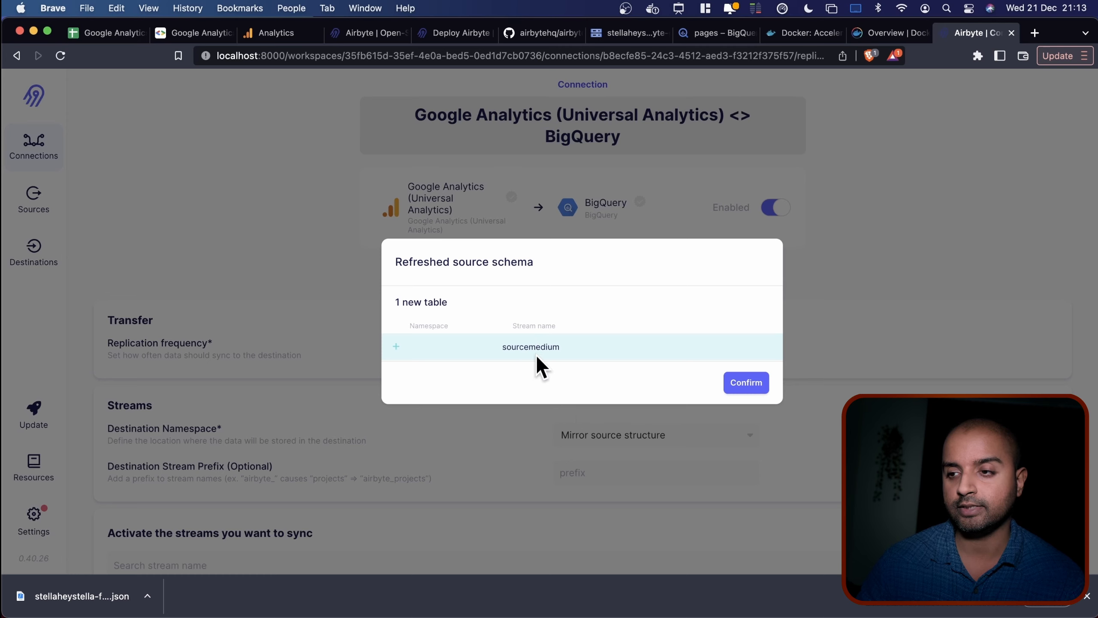
pyautogui.click(744, 381)
# Stop syncing the pages stream and enable the sourcemedium stream.
pyautogui.scroll(-5, 428, 407)
pyautogui.scroll(-4, 428, 407)
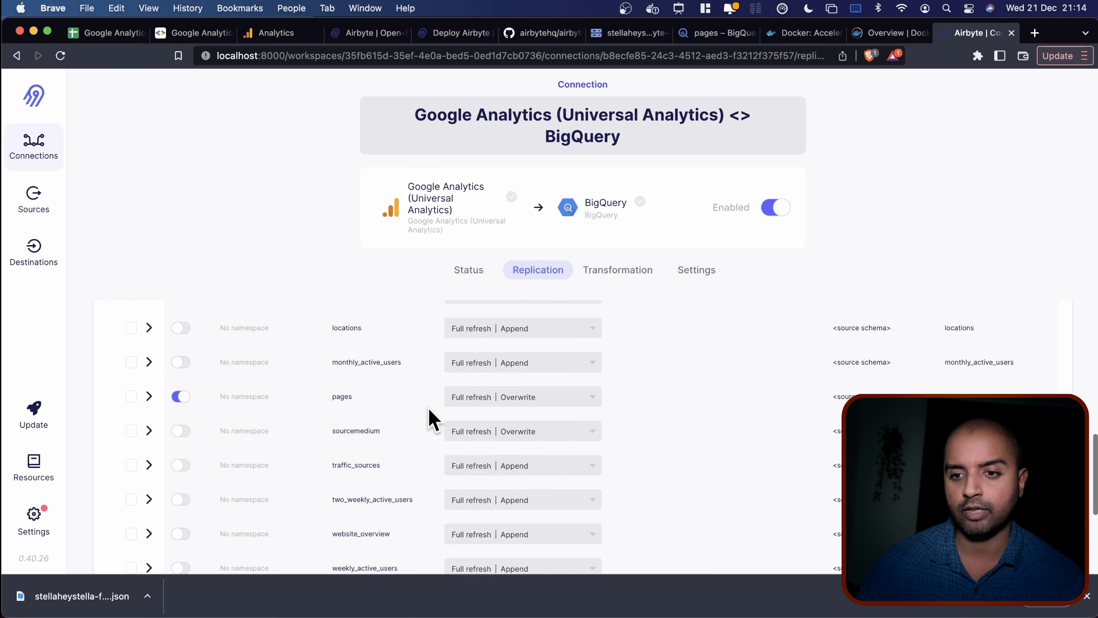
pyautogui.click(182, 386)
pyautogui.scroll(-3, 306, 385)
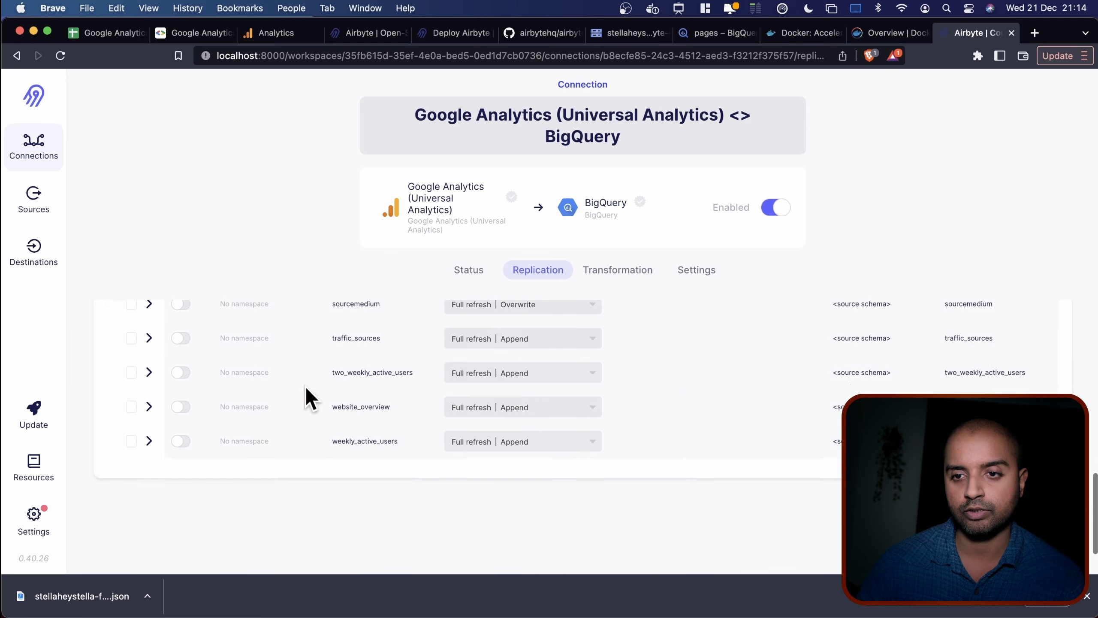
pyautogui.scroll(2, 268, 390)
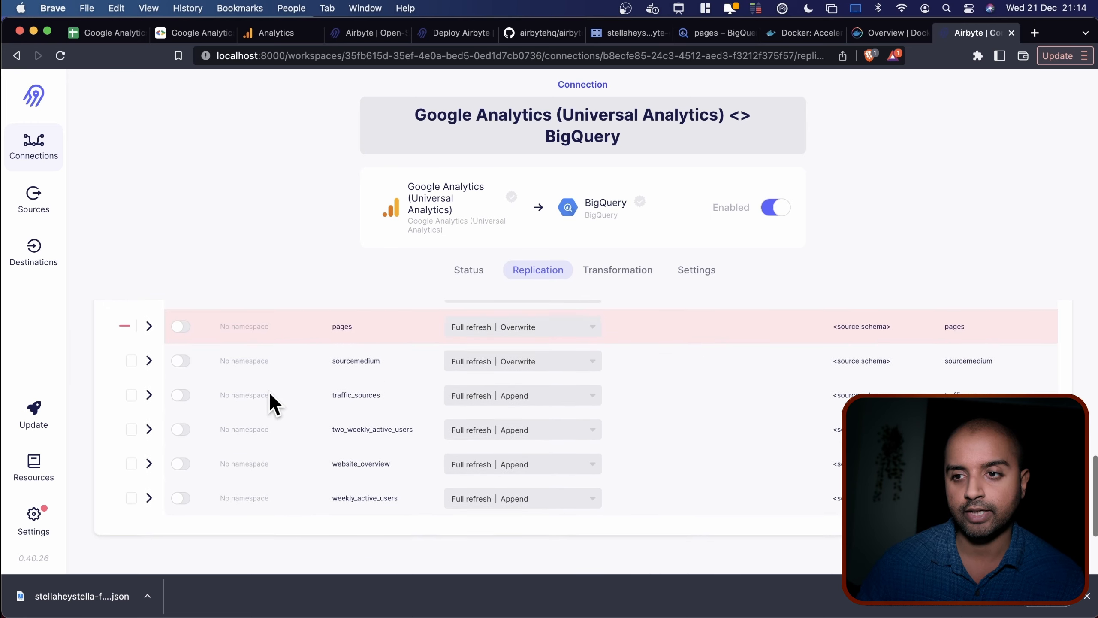
pyautogui.click(181, 409)
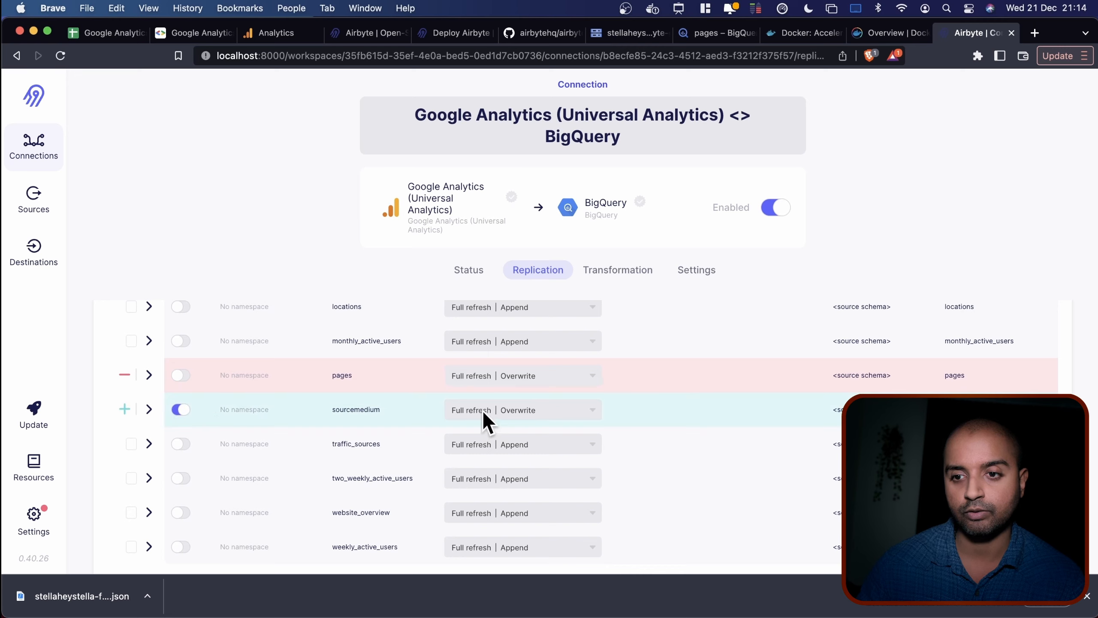
pyautogui.scroll(-4, 765, 411)
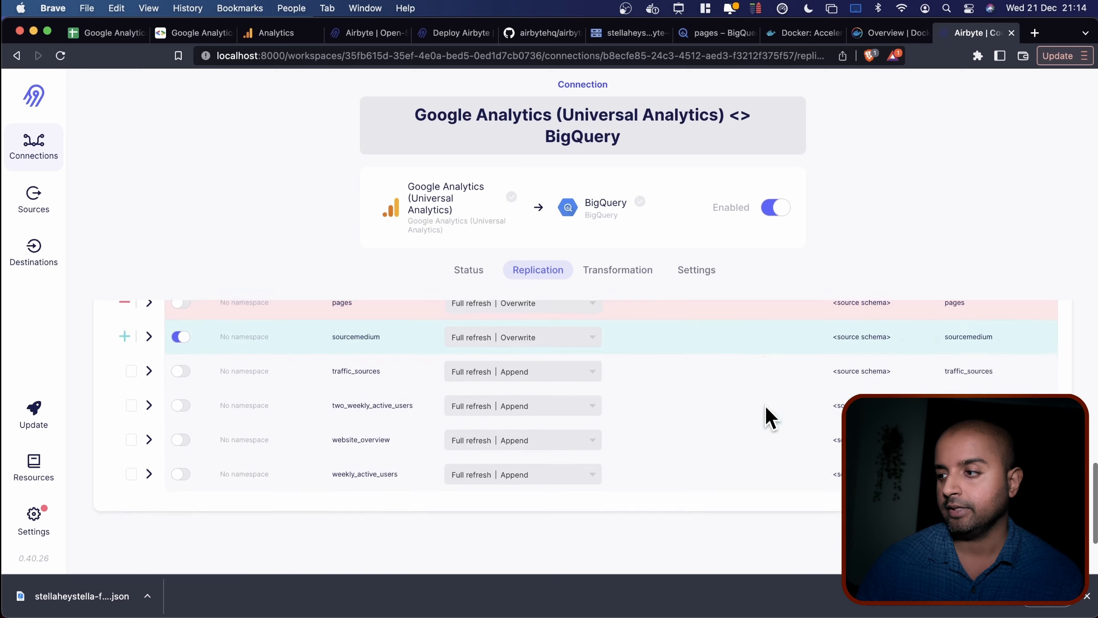
pyautogui.scroll(1, 765, 404)
# Save the connection with 'Reset affected streams' and view its sync history.
pyautogui.click(1033, 486)
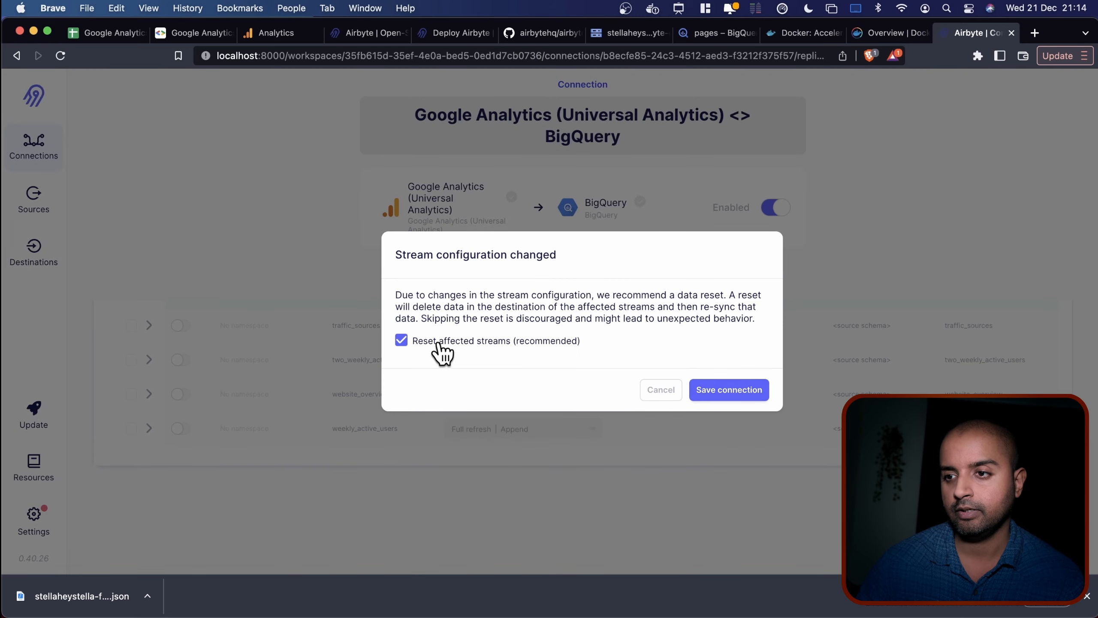
pyautogui.click(728, 391)
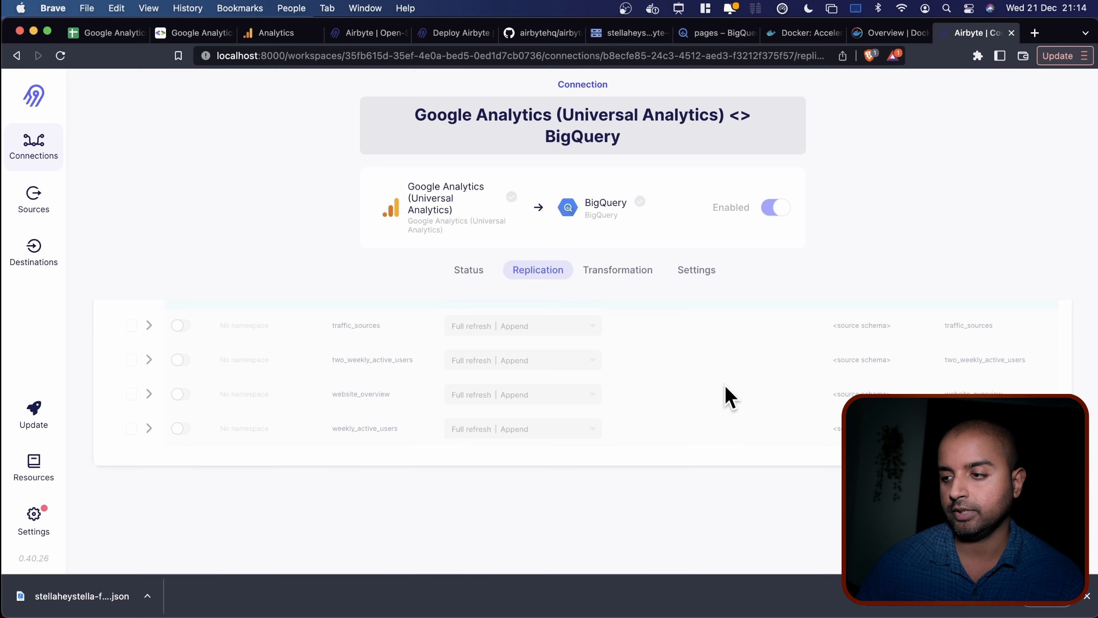
pyautogui.scroll(10, 331, 409)
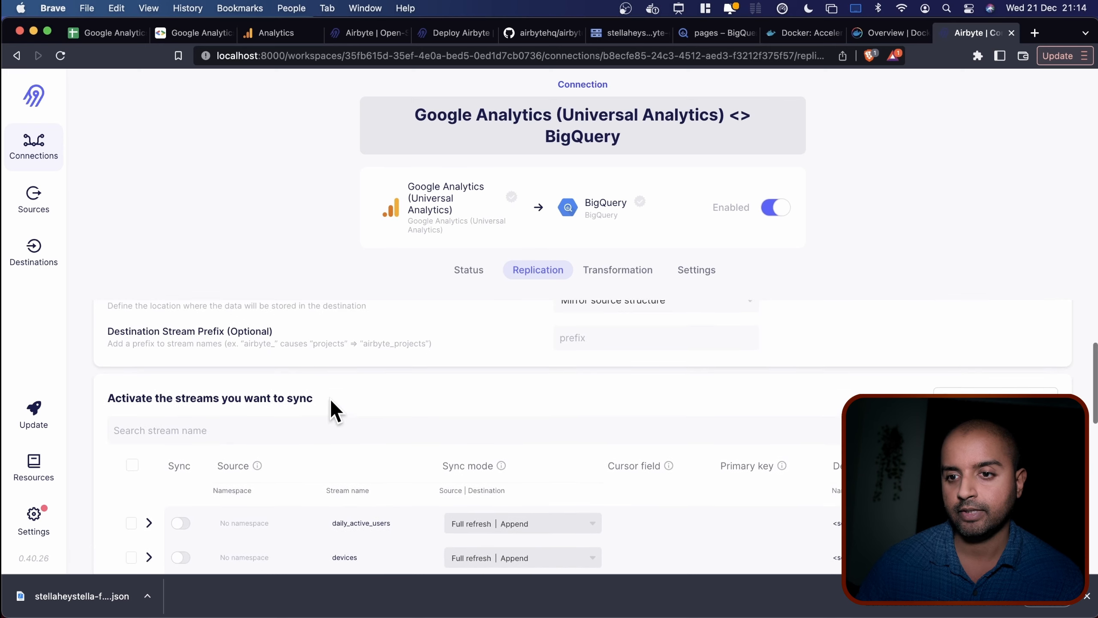
pyautogui.scroll(-3, 331, 412)
pyautogui.click(476, 272)
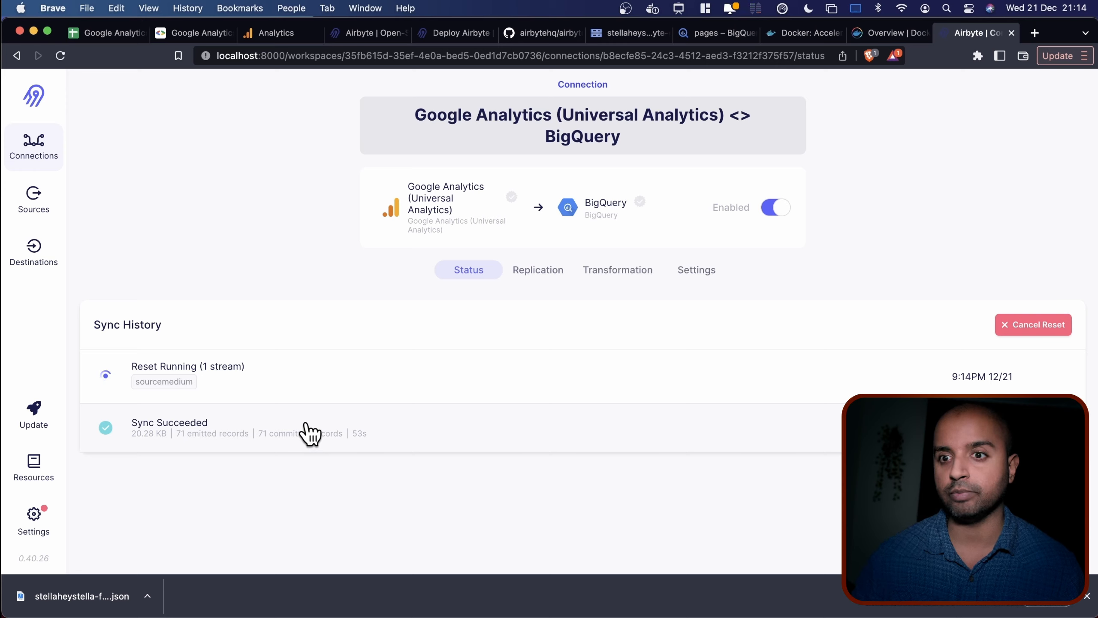
# Watch the running sync's log until it succeeds: 12.51 KB, 56 records in 58s.
pyautogui.click(308, 373)
pyautogui.scroll(-5, 517, 392)
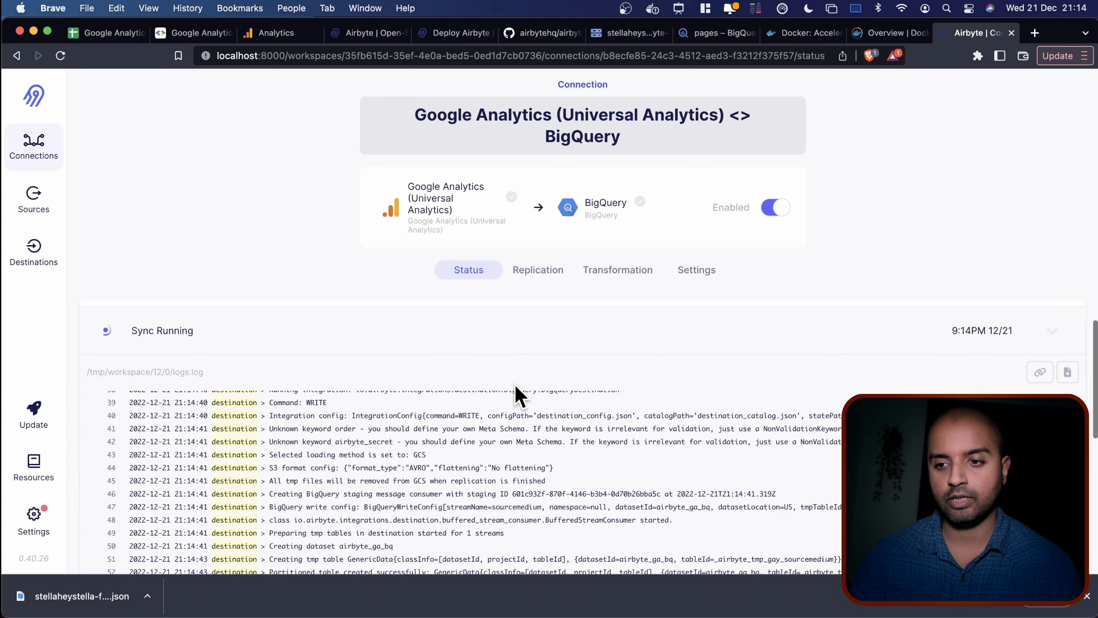
pyautogui.scroll(-4, 517, 393)
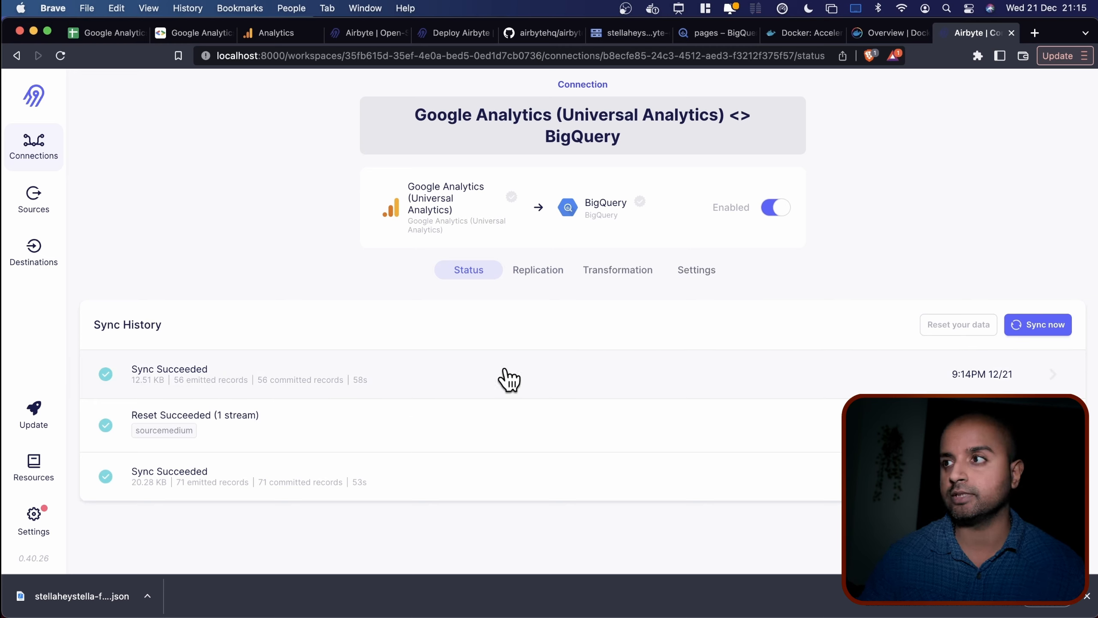
# Reload BigQuery and preview the new sourcemedium table in the airbyte_ga_bq dataset.
pyautogui.click(688, 35)
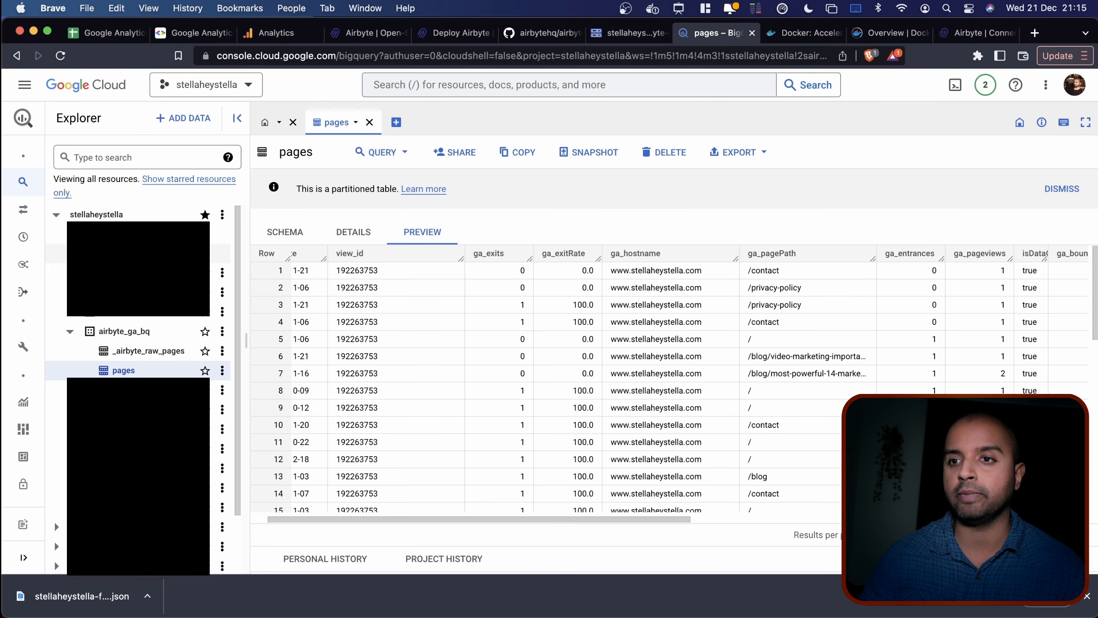
pyautogui.click(60, 55)
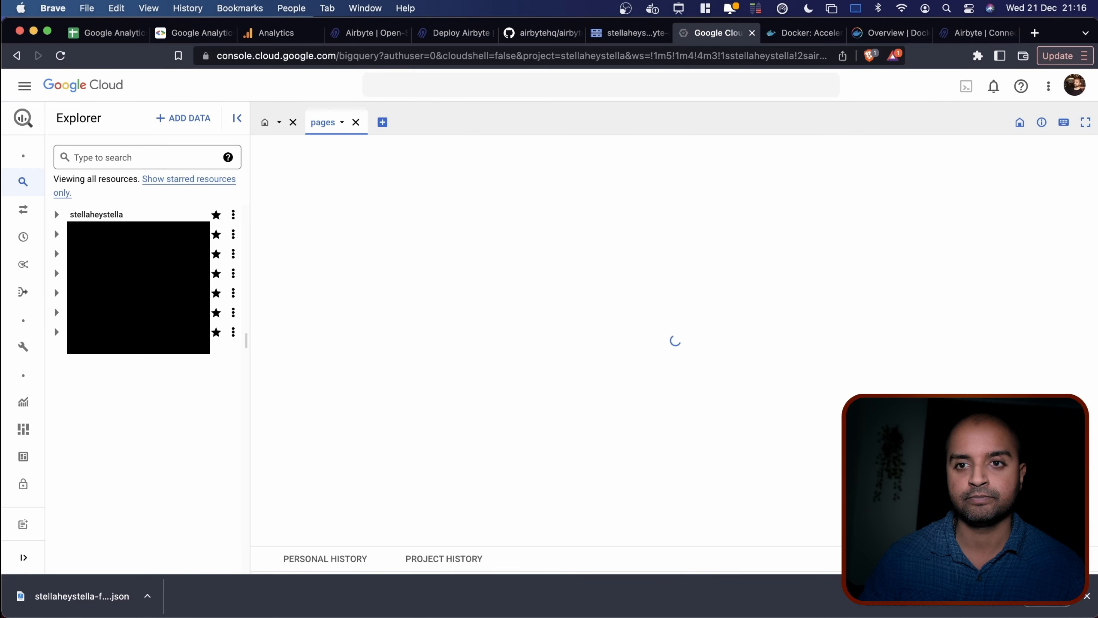
pyautogui.click(56, 214)
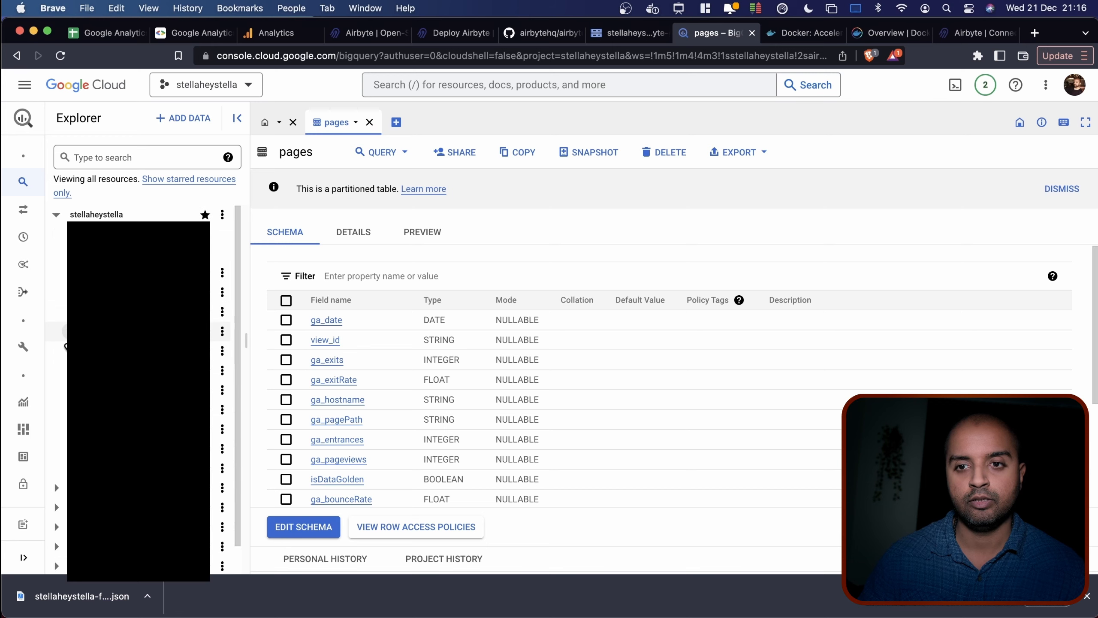
pyautogui.click(65, 330)
pyautogui.click(136, 411)
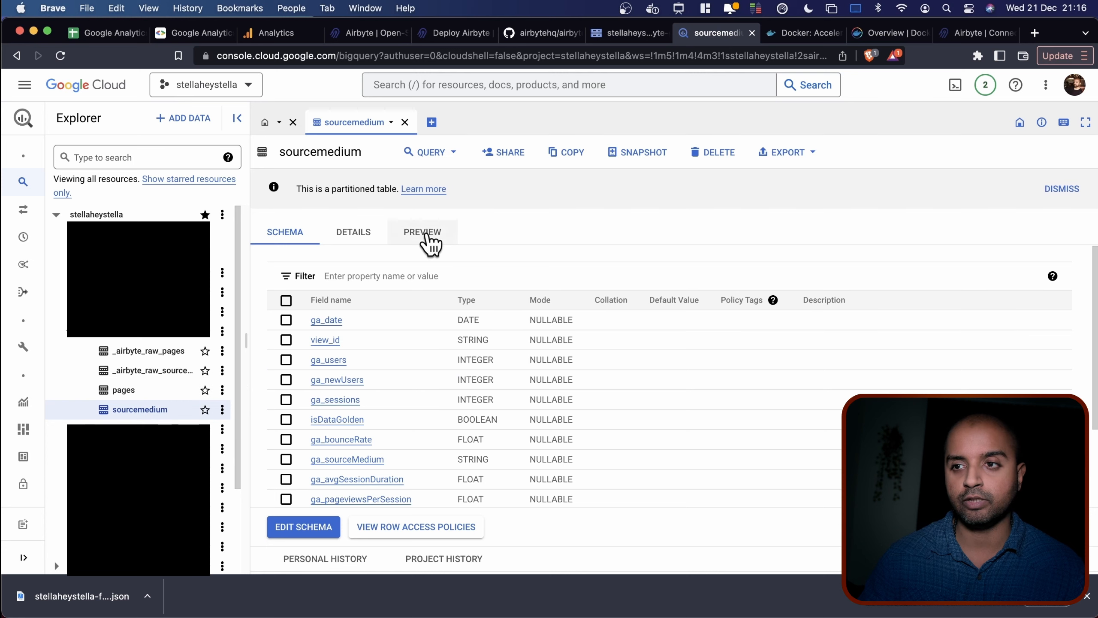
pyautogui.click(425, 234)
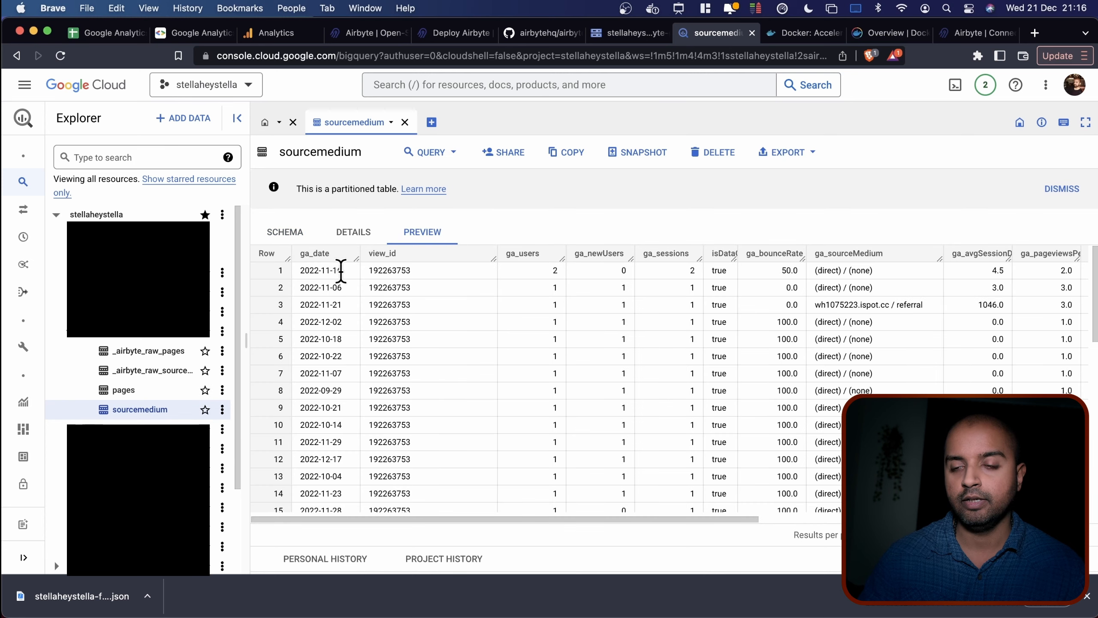
# Inspect the ga_date, ga_sourceMedium, metric and _airbyte columns, then return to Airbyte.
pyautogui.doubleClick(316, 253)
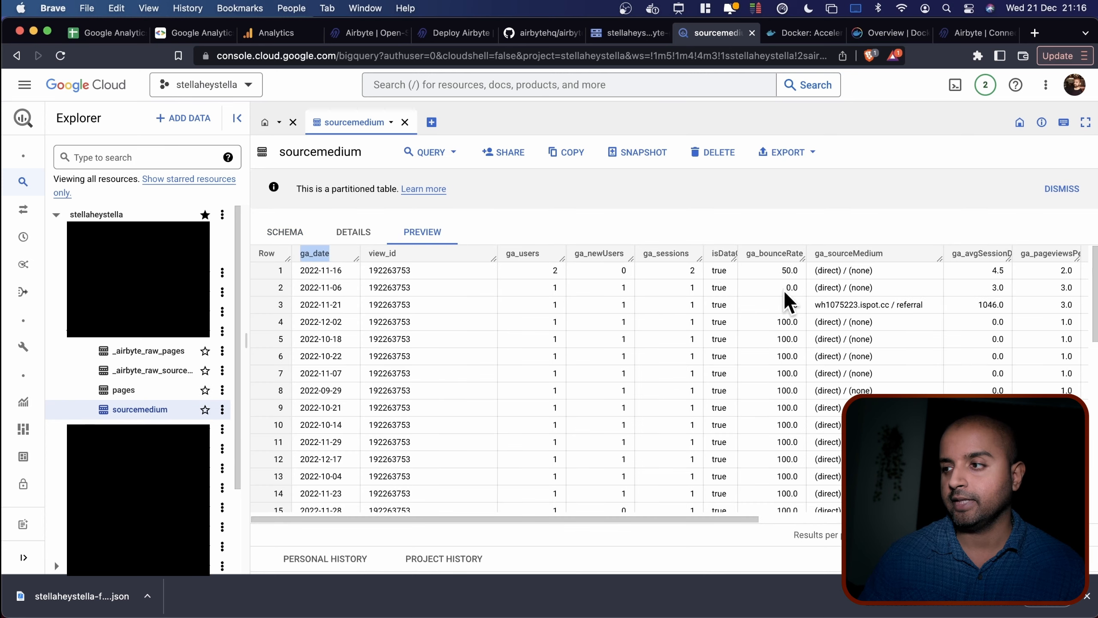
pyautogui.doubleClick(838, 253)
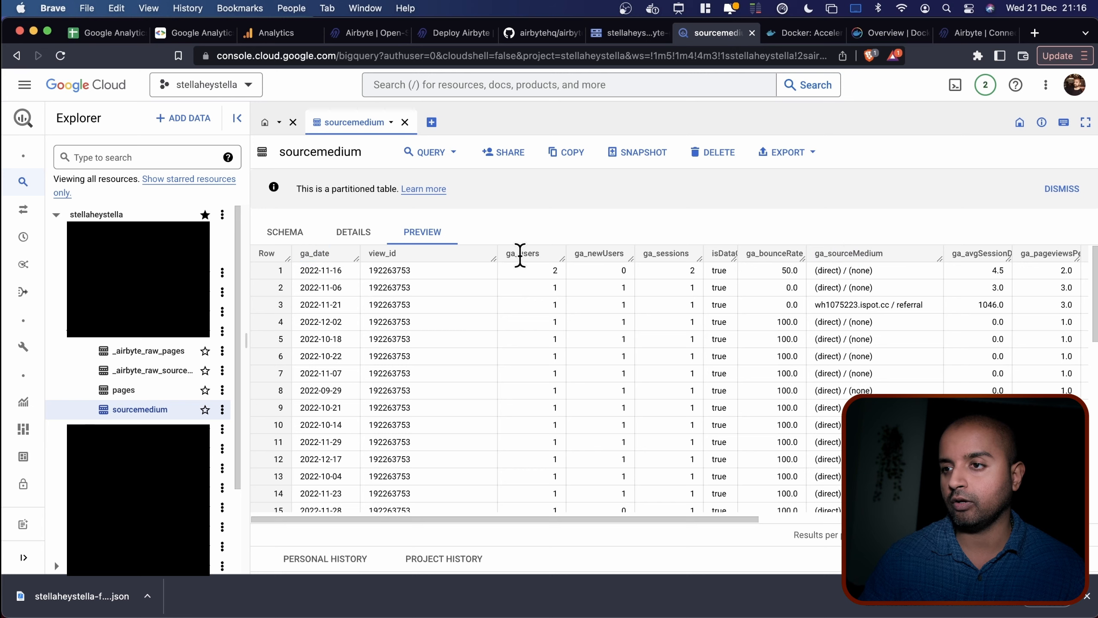
pyautogui.moveTo(519, 253); pyautogui.dragTo(621, 255)
pyautogui.hscroll(10, 621, 255)
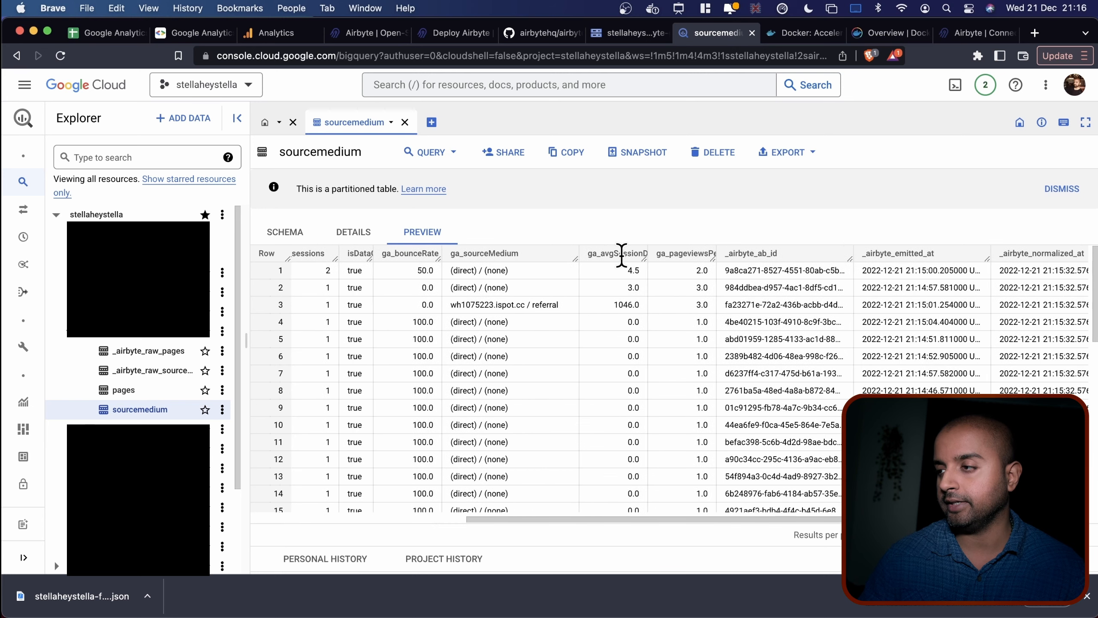
pyautogui.hscroll(3, 647, 256)
pyautogui.doubleClick(566, 253)
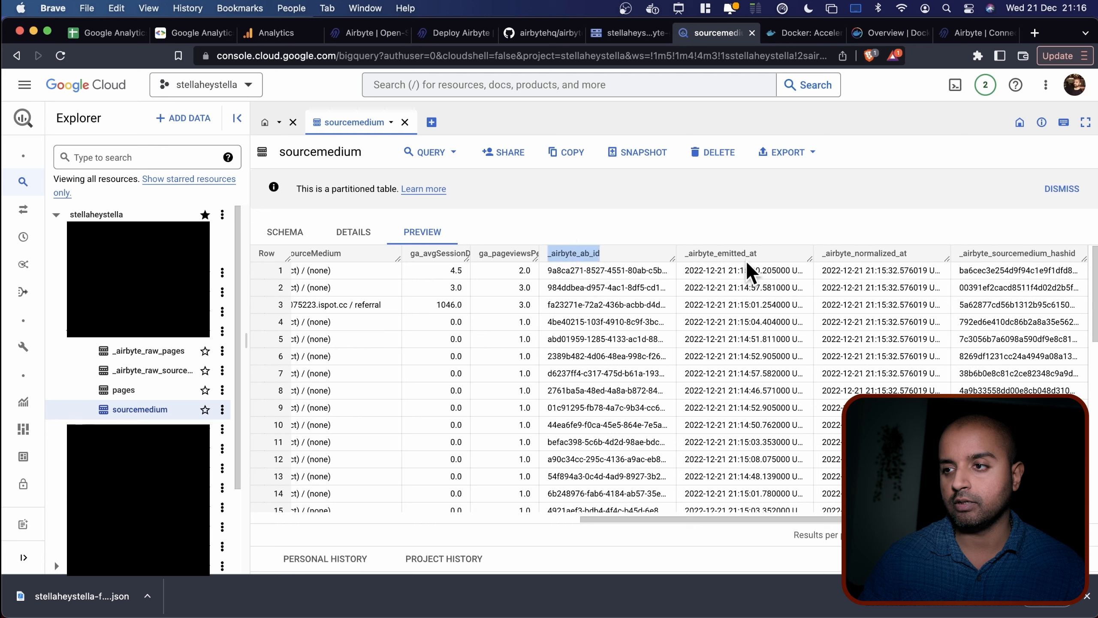
pyautogui.doubleClick(724, 253)
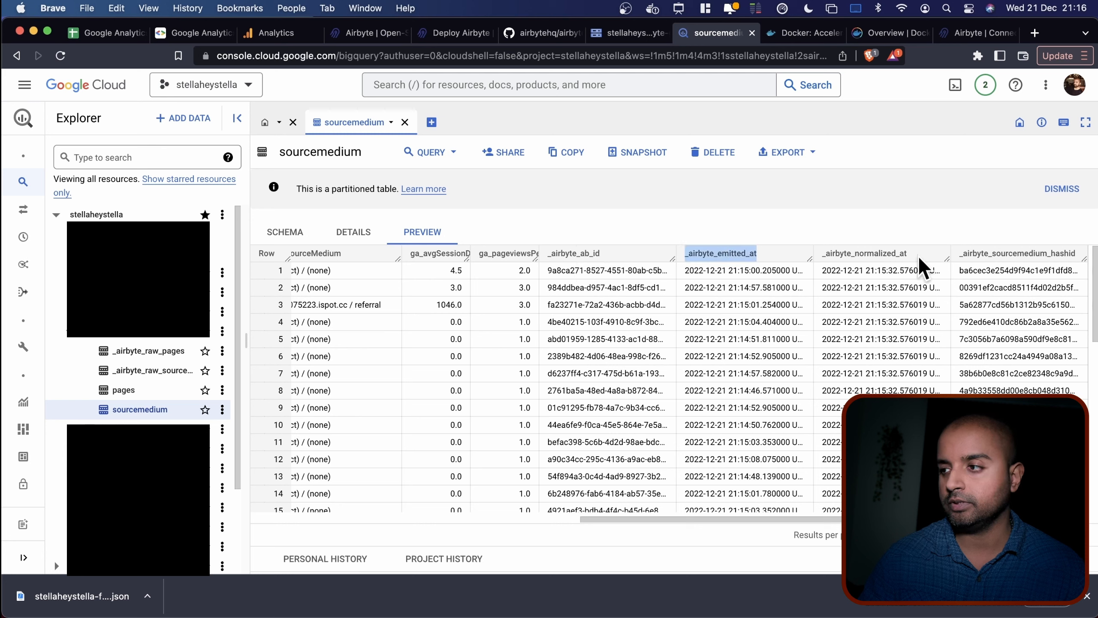
pyautogui.click(847, 252)
pyautogui.moveTo(823, 255); pyautogui.dragTo(868, 252)
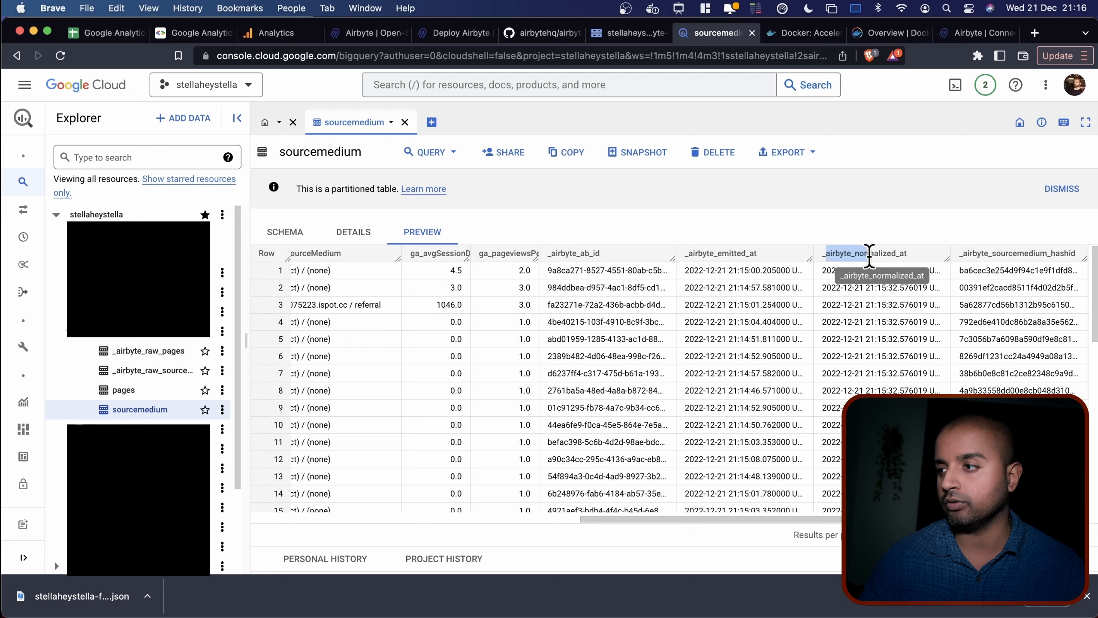
pyautogui.hscroll(-10, 660, 303)
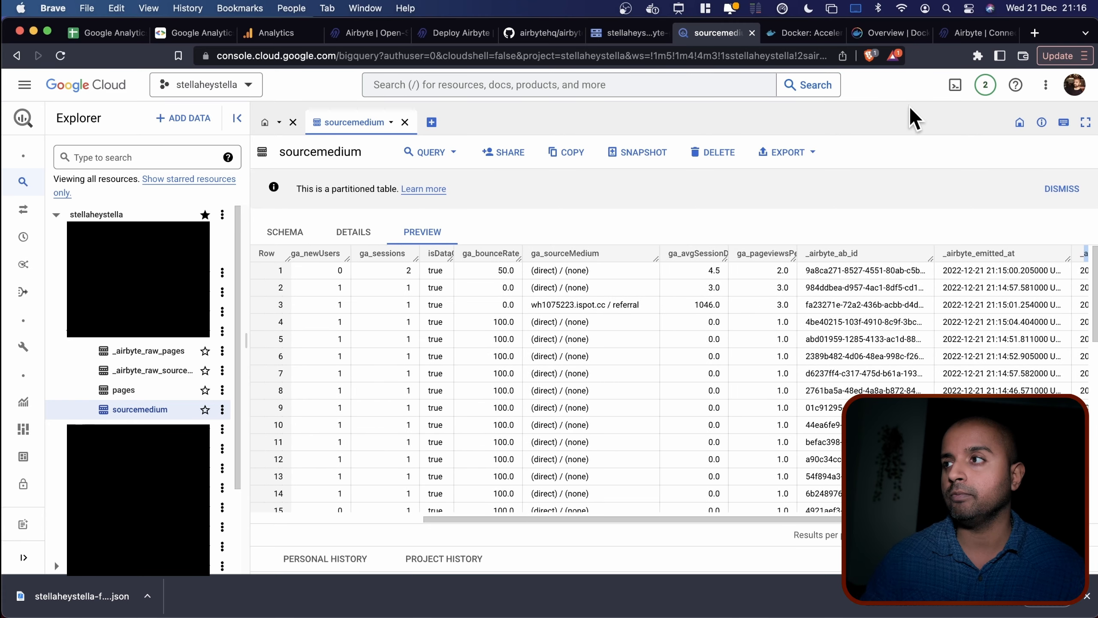
pyautogui.click(953, 33)
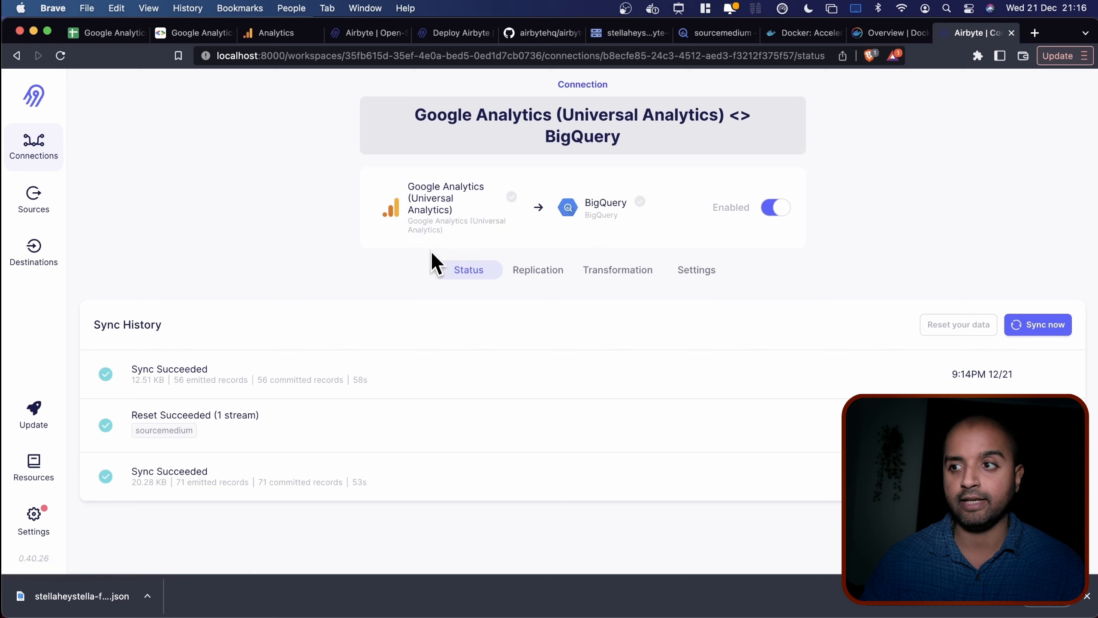
# Review the Airbyte connection's replication settings on its Replication tab.
pyautogui.click(530, 280)
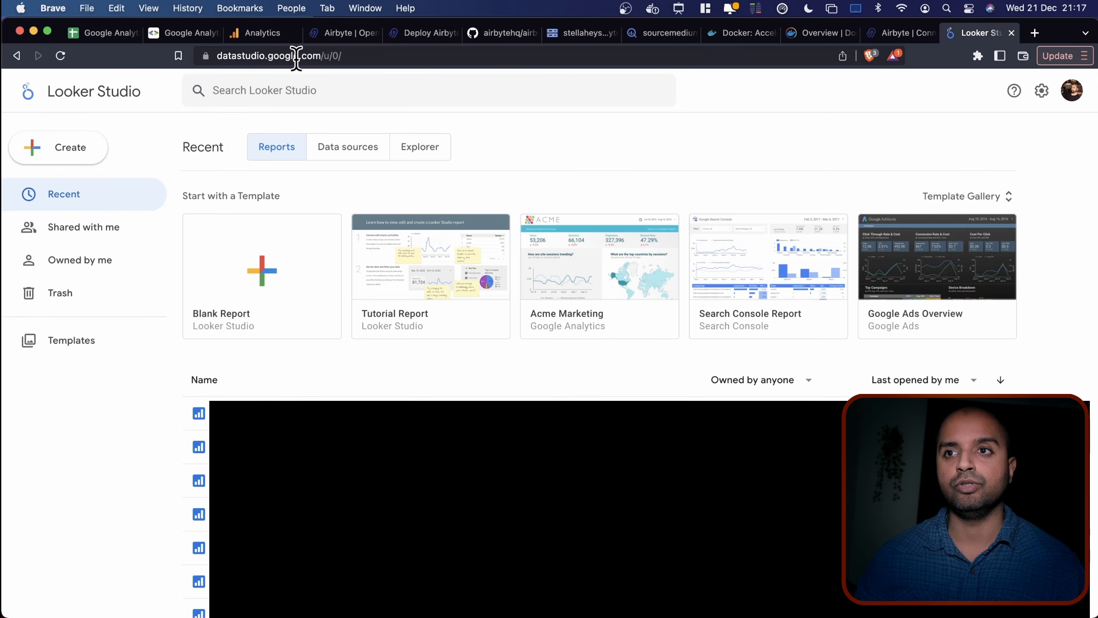
# Create a Blank Report in Looker Studio, then return to the Google Analytics (Universal) spreadsheet.
pyautogui.click(290, 270)
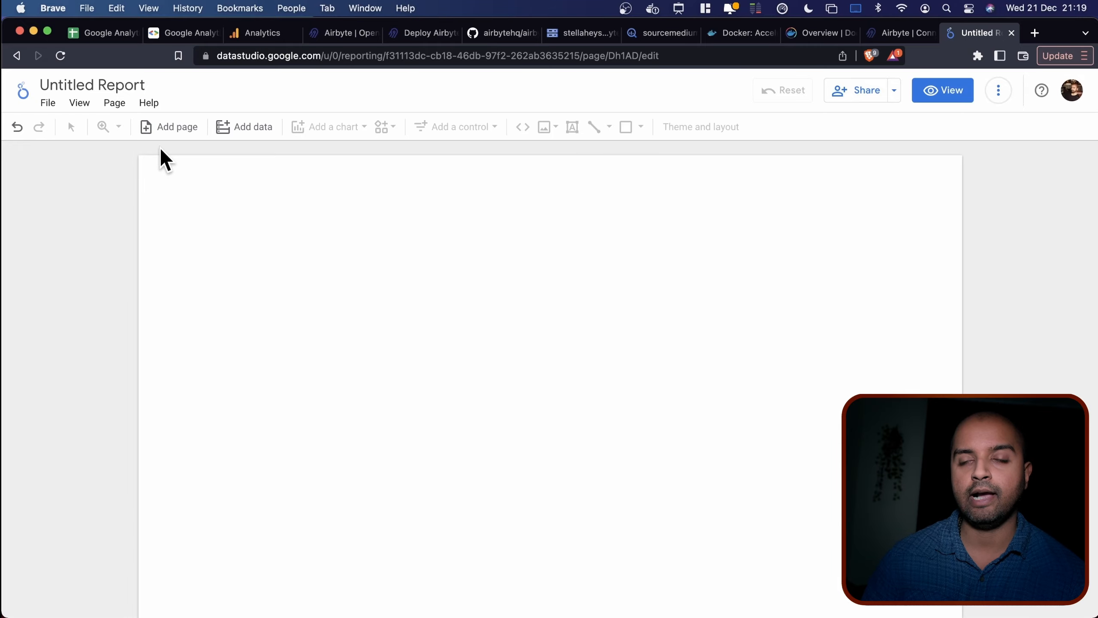
pyautogui.click(103, 33)
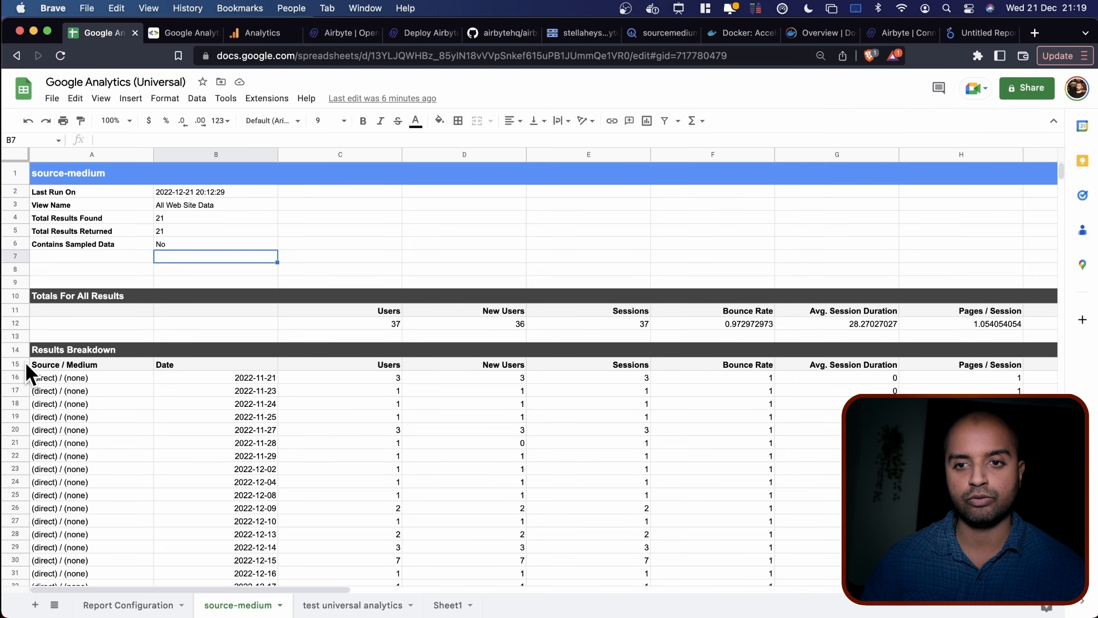
# Inspect the source-medium summary rows 1–14 above the row-15 column headings.
pyautogui.click(12, 364)
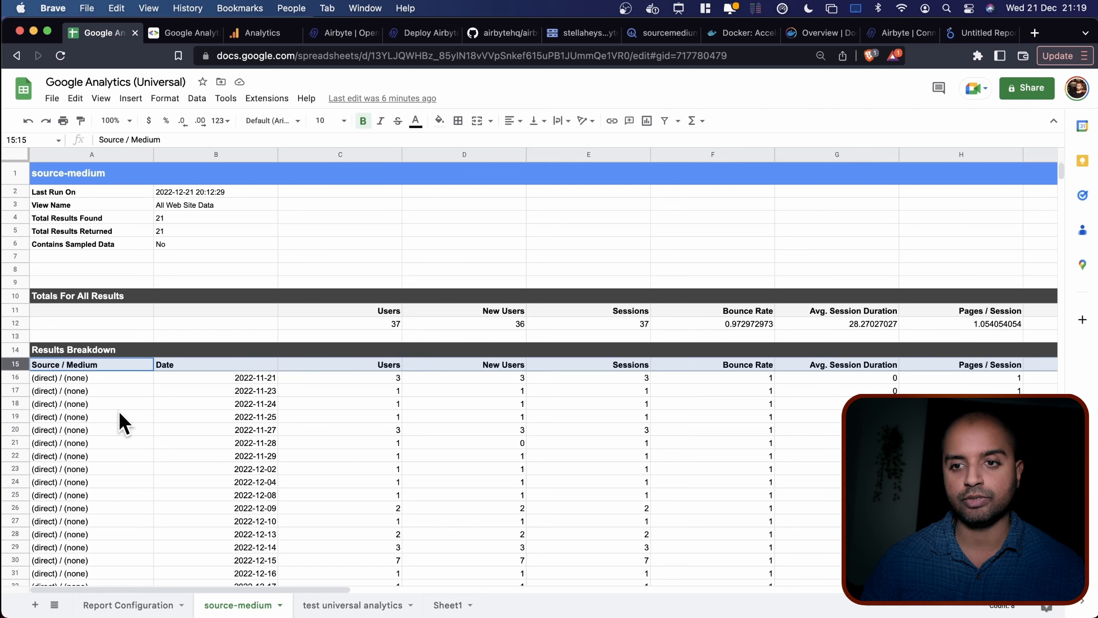
pyautogui.moveTo(86, 176); pyautogui.dragTo(114, 340)
pyautogui.click(194, 255)
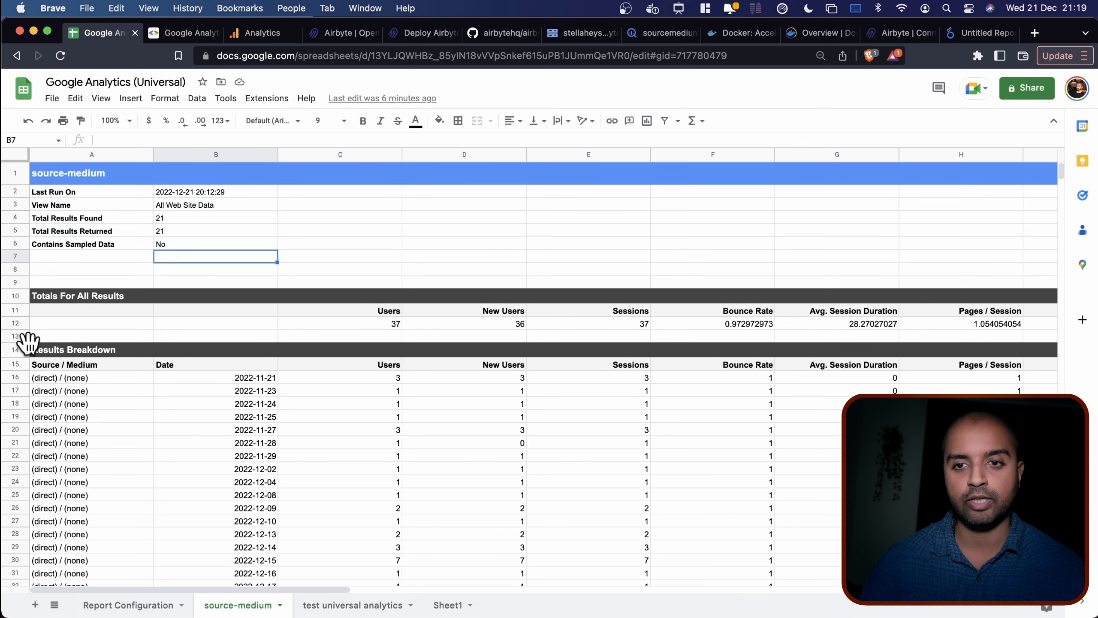
pyautogui.moveTo(17, 353); pyautogui.dragTo(17, 179)
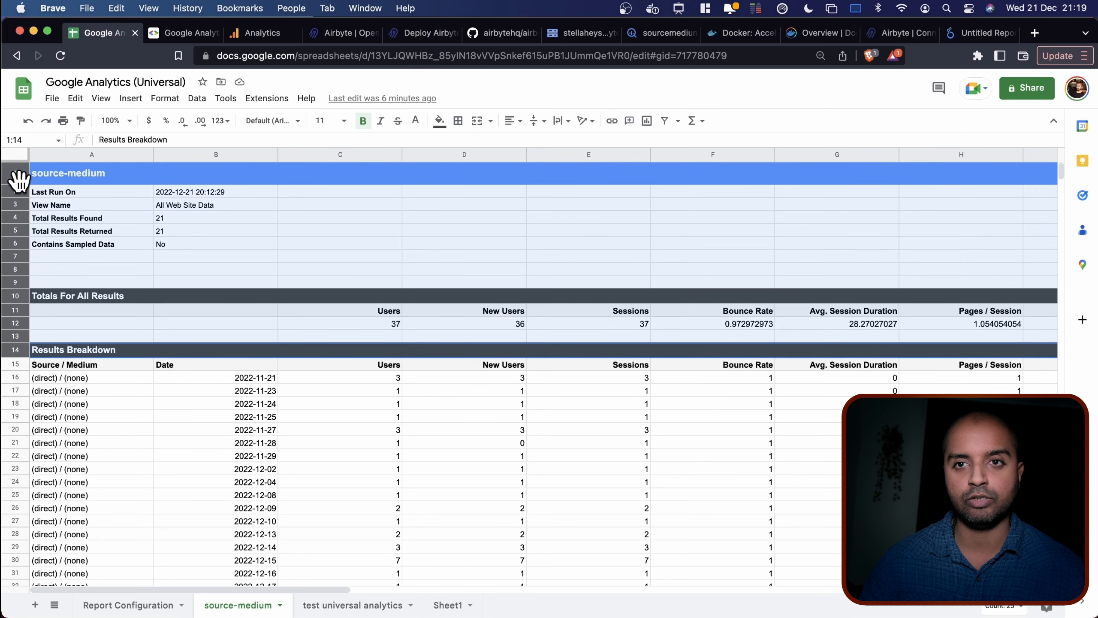
pyautogui.click(270, 248)
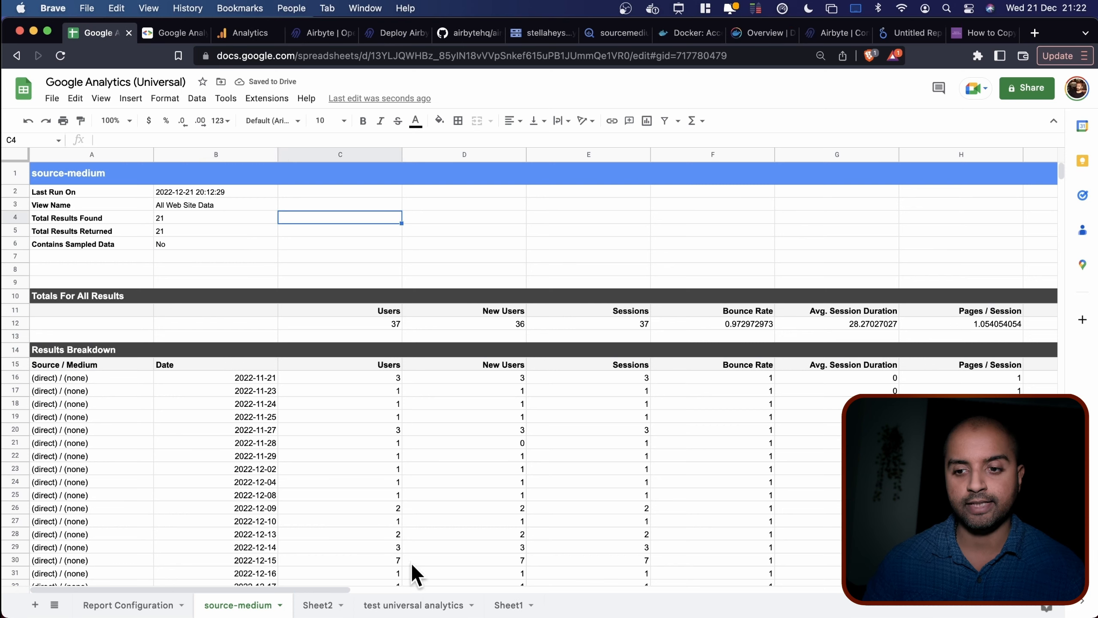
# In Sheet2 cell A1, enter =ARRAYFORMULA('source-medium'!A15:Z) to mirror the breakdown table.
pyautogui.click(318, 605)
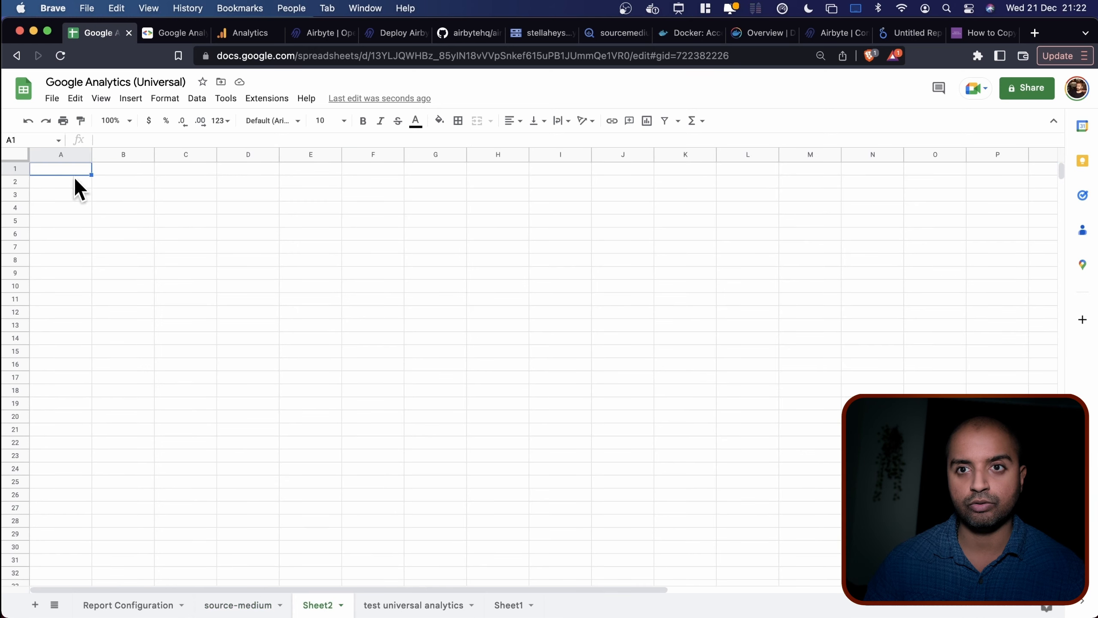
pyautogui.write('=')
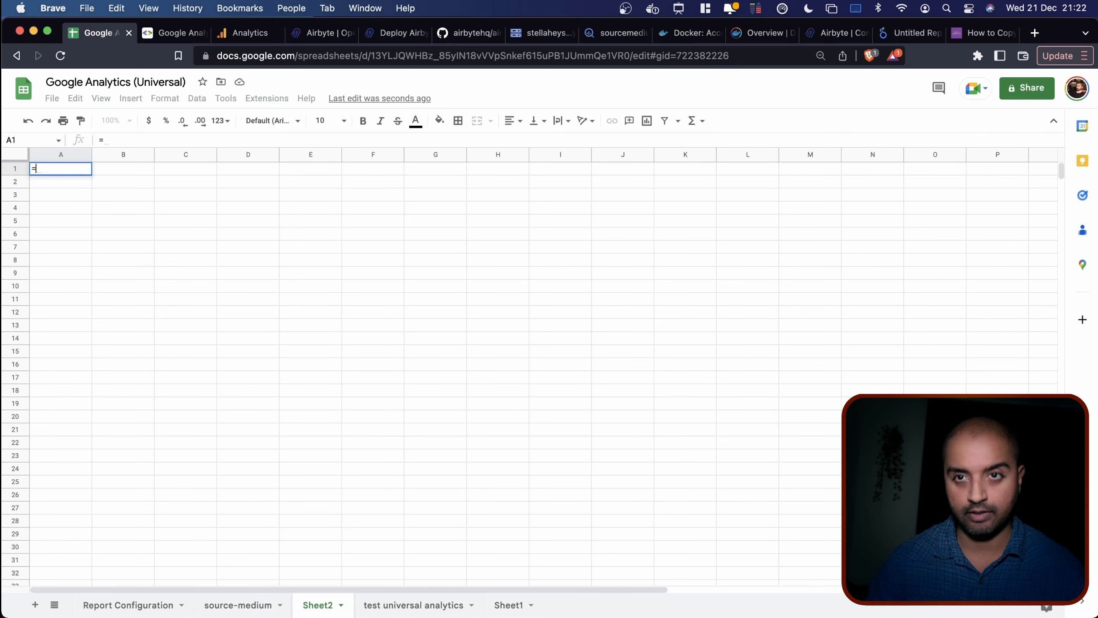
pyautogui.click(225, 608)
pyautogui.click(81, 364)
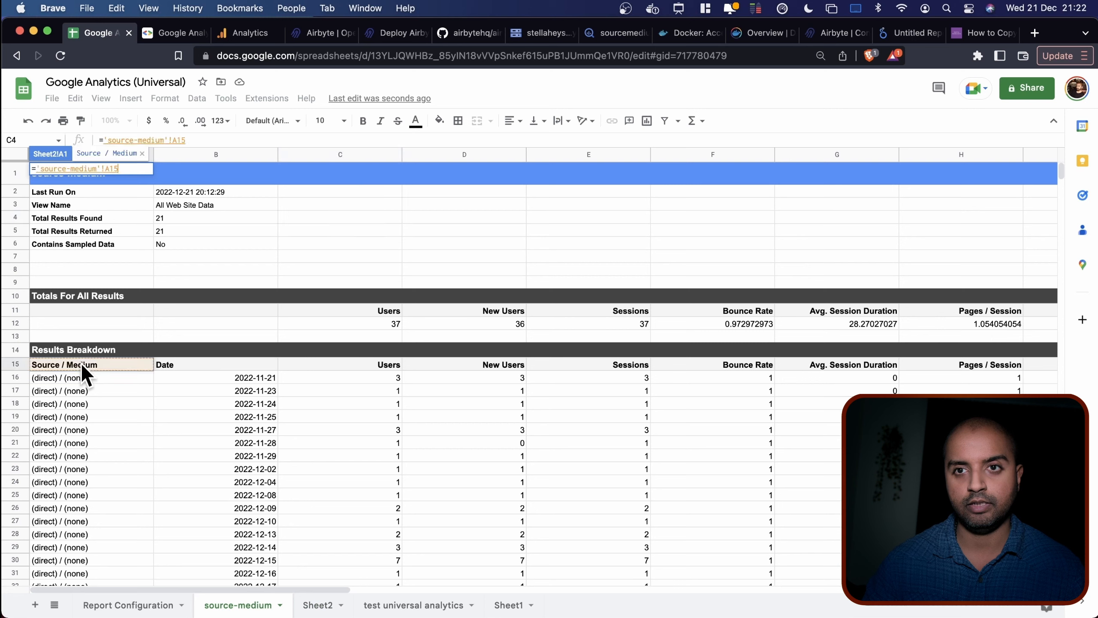
pyautogui.click(190, 140)
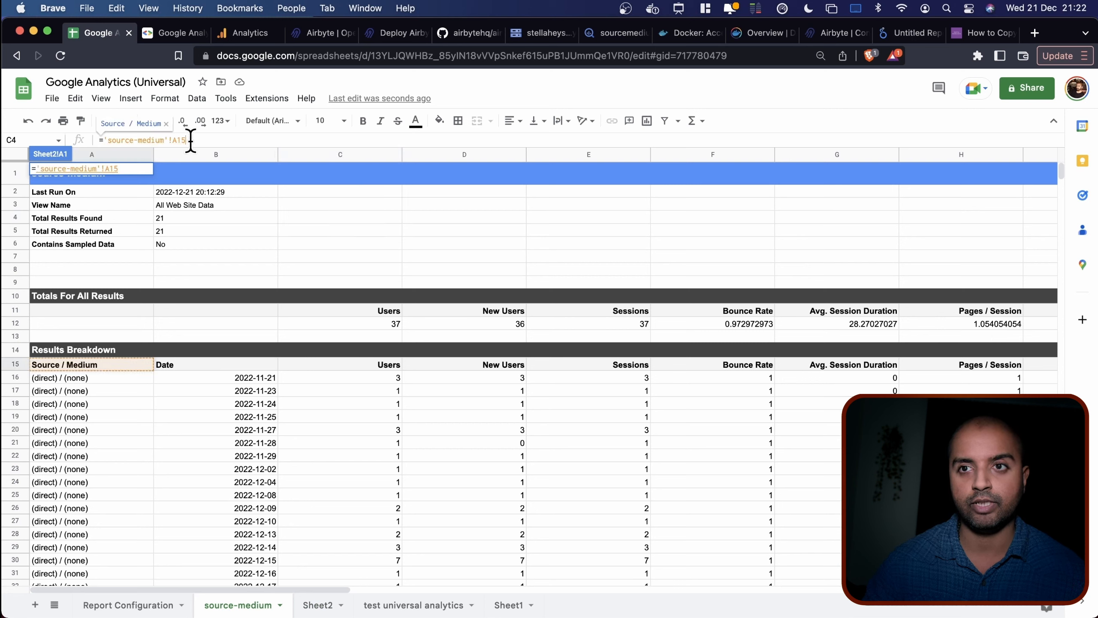
pyautogui.write(':Z')
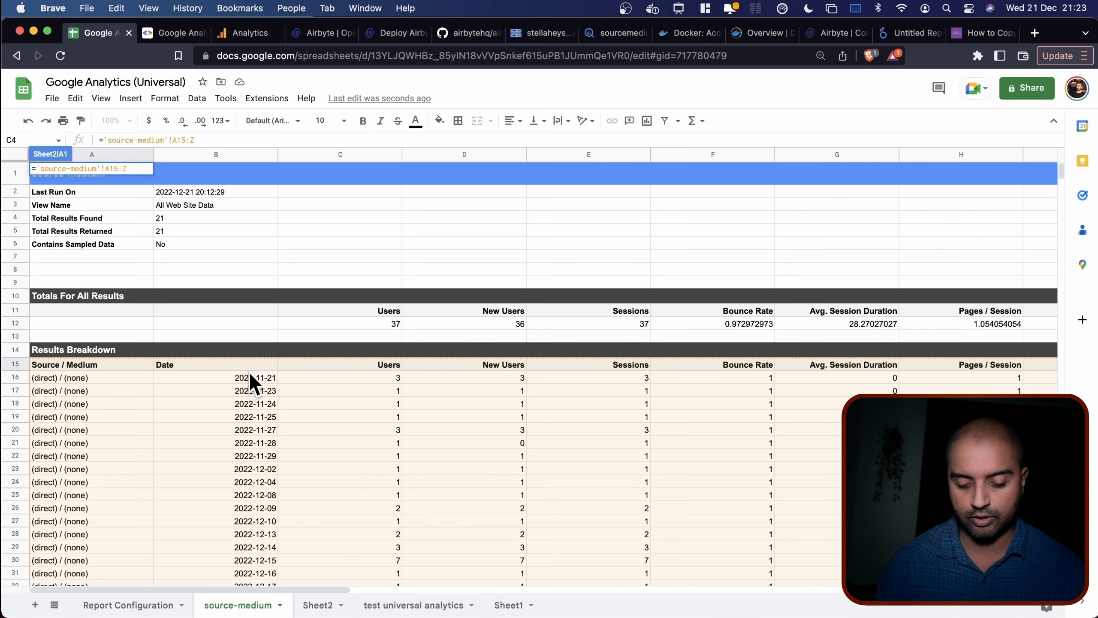
pyautogui.press('Return')
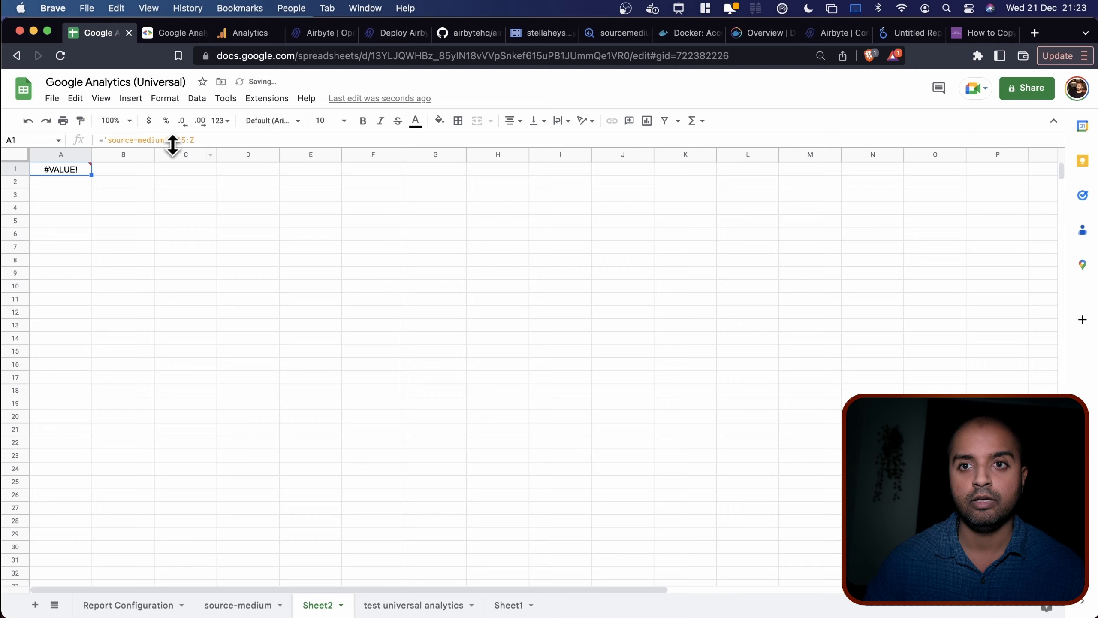
pyautogui.click(103, 140)
pyautogui.write('ARRAYFORMULA(')
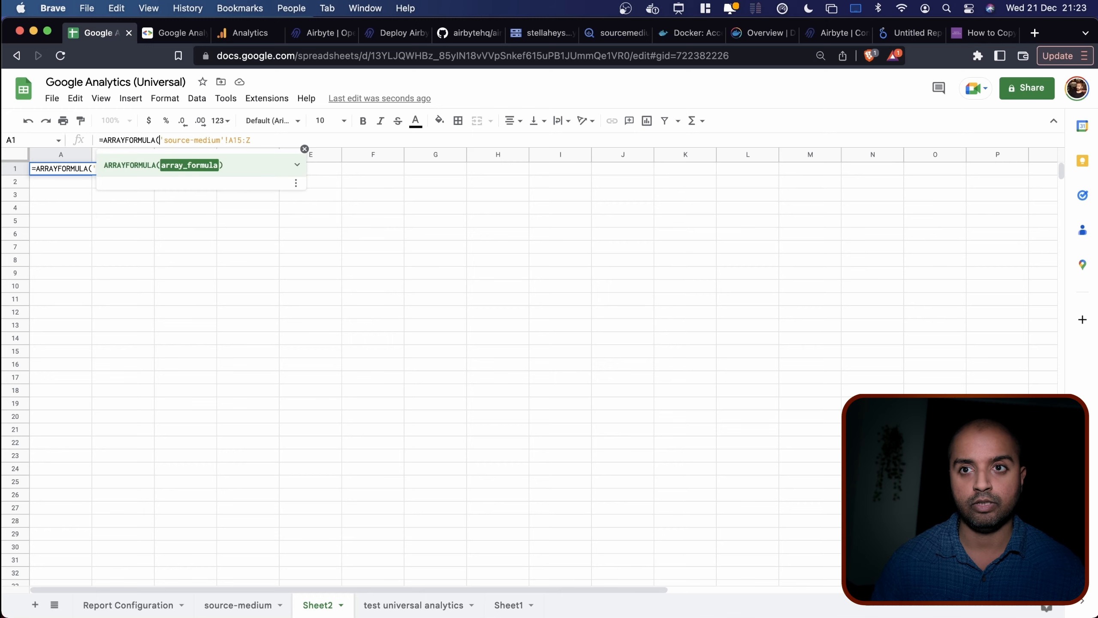
pyautogui.write(')')
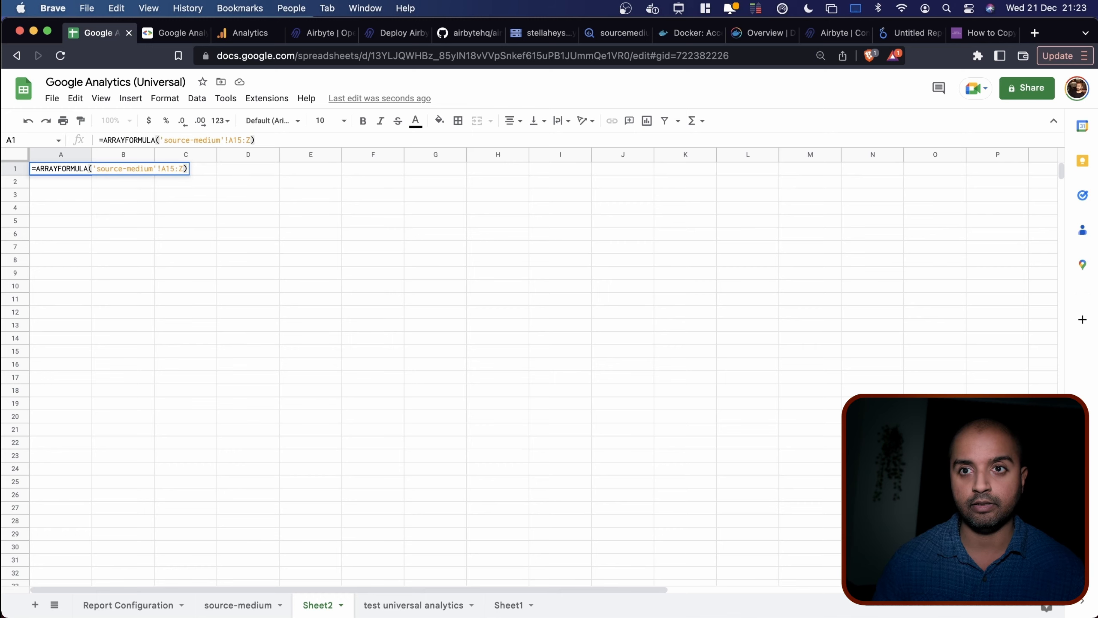
pyautogui.press('Return')
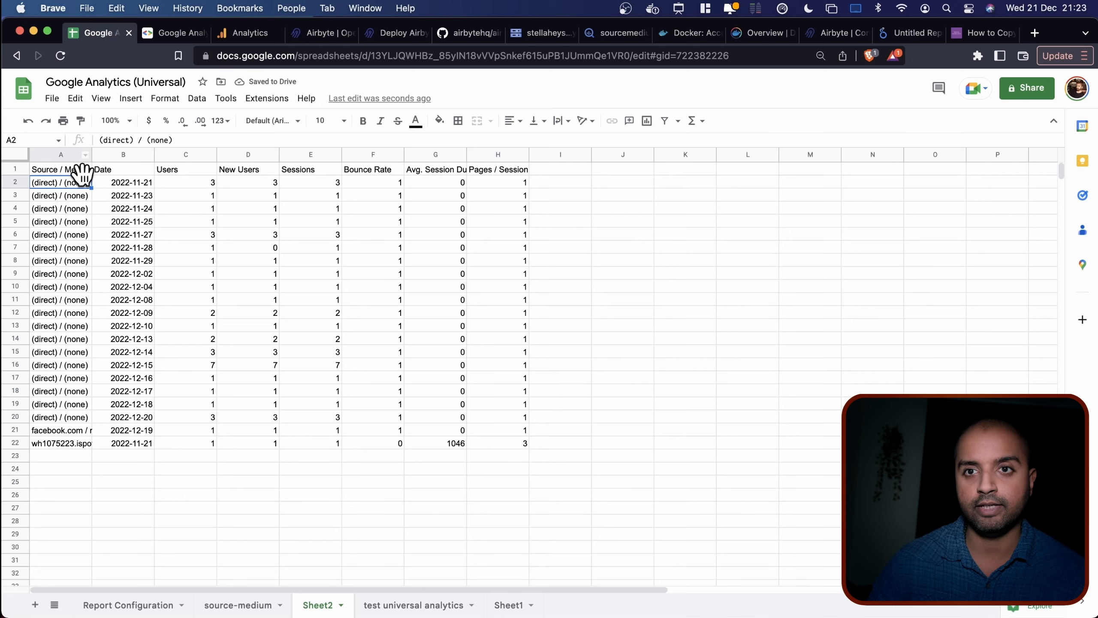
# Compare the source-medium data with the mirrored rows in Sheet2.
pyautogui.click(237, 605)
pyautogui.scroll(-4, 324, 469)
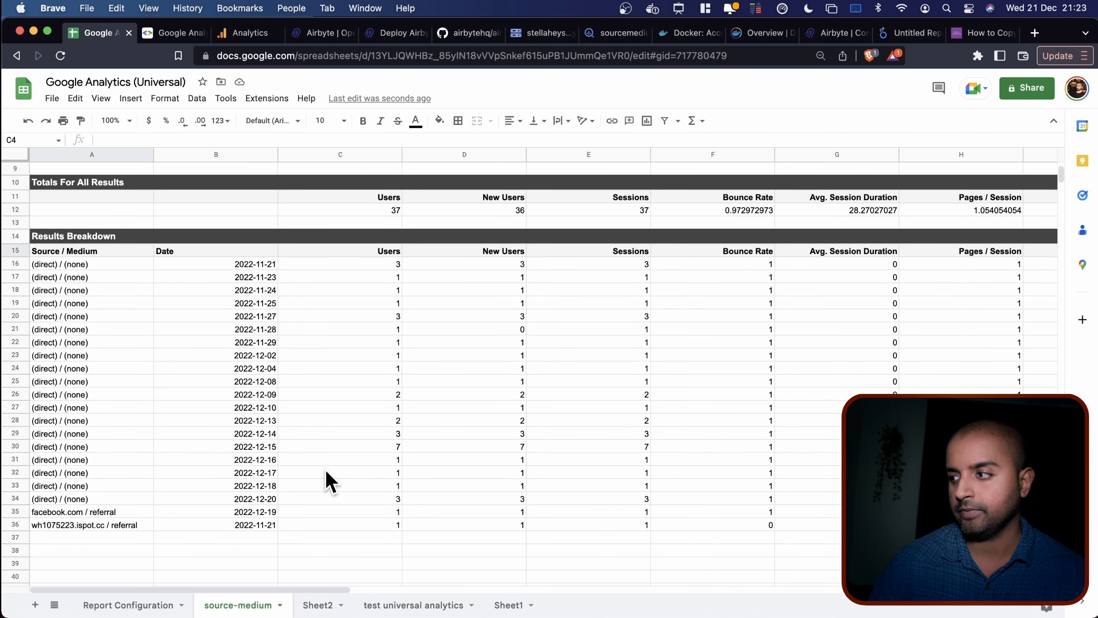
pyautogui.scroll(-1, 324, 468)
pyautogui.click(318, 605)
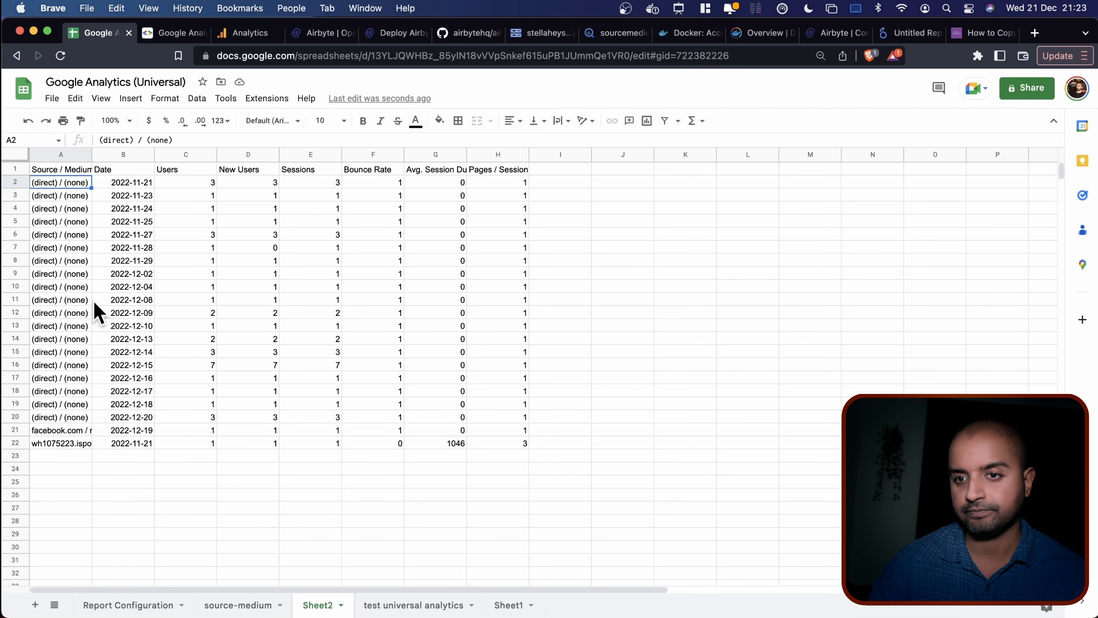
pyautogui.click(258, 607)
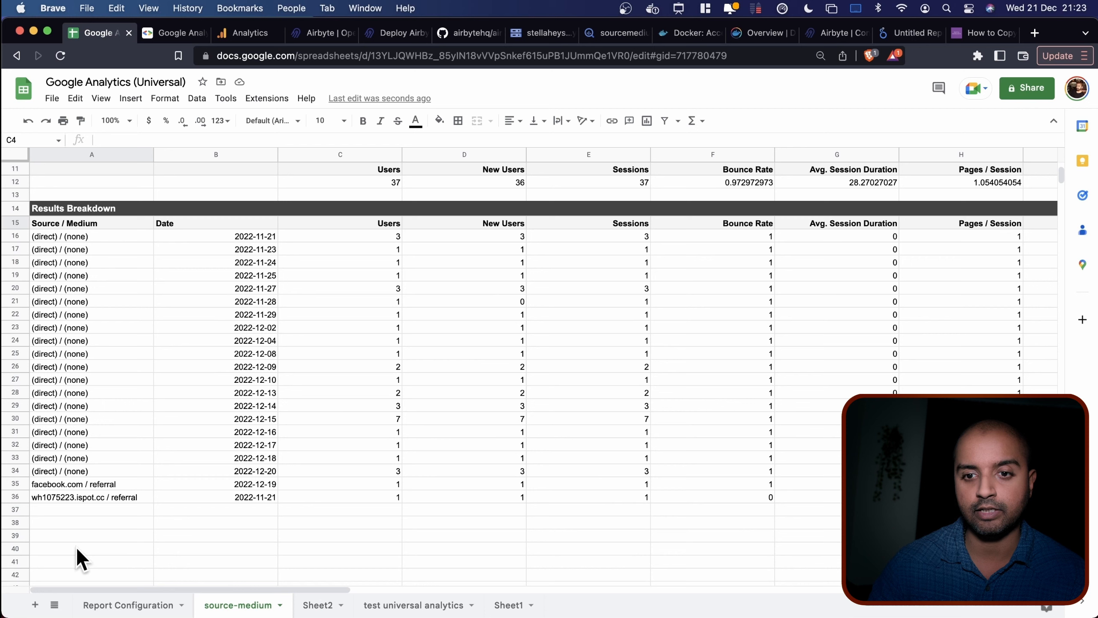
pyautogui.scroll(-2, 101, 527)
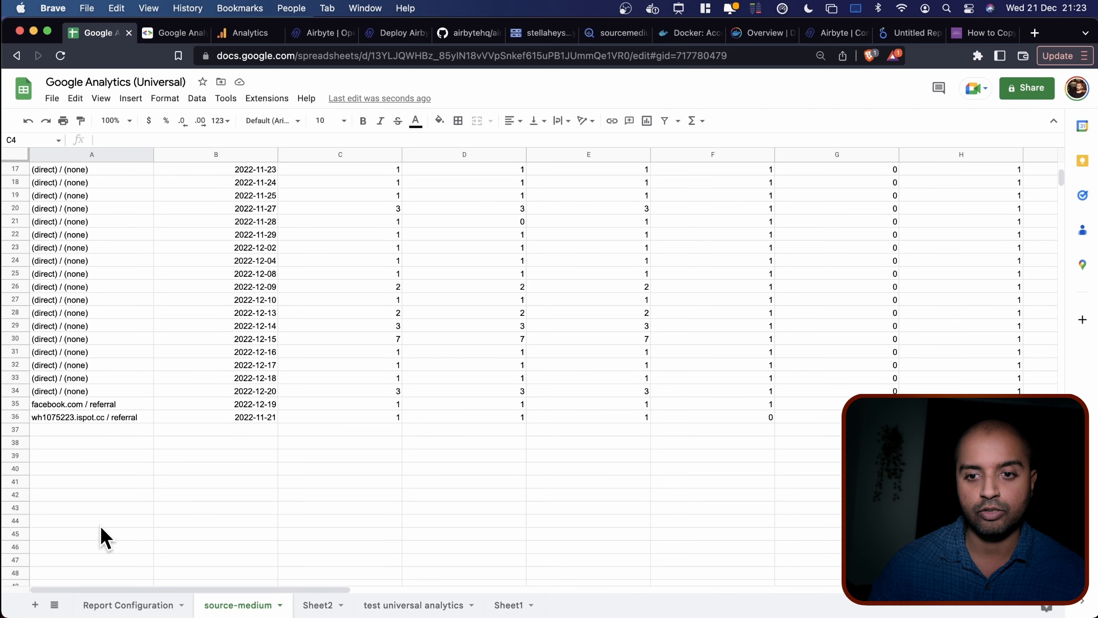
pyautogui.click(310, 603)
pyautogui.click(217, 604)
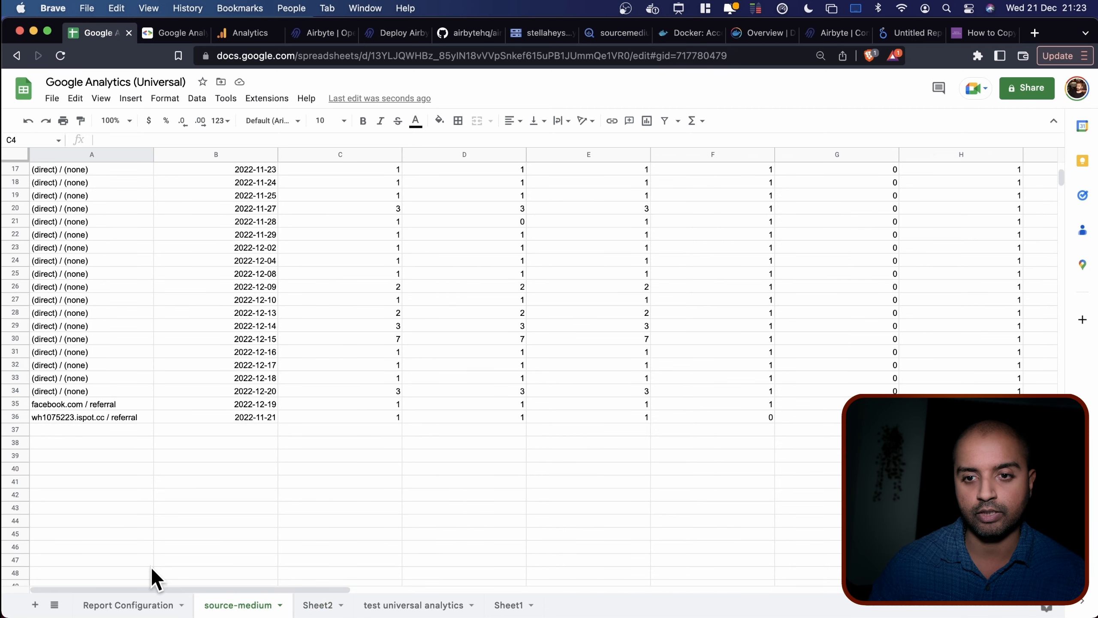
# Type 'test' into source-medium A37, confirm it appears in Sheet2, then remove it.
pyautogui.click(87, 421)
pyautogui.click(96, 427)
pyautogui.write('test')
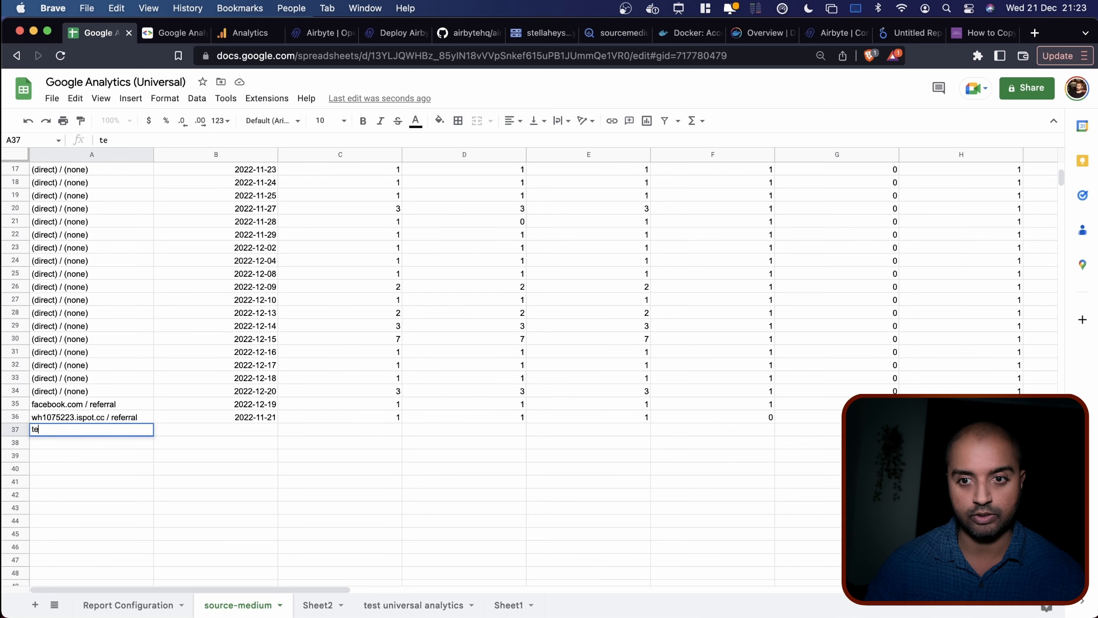
pyautogui.click(180, 456)
pyautogui.click(318, 604)
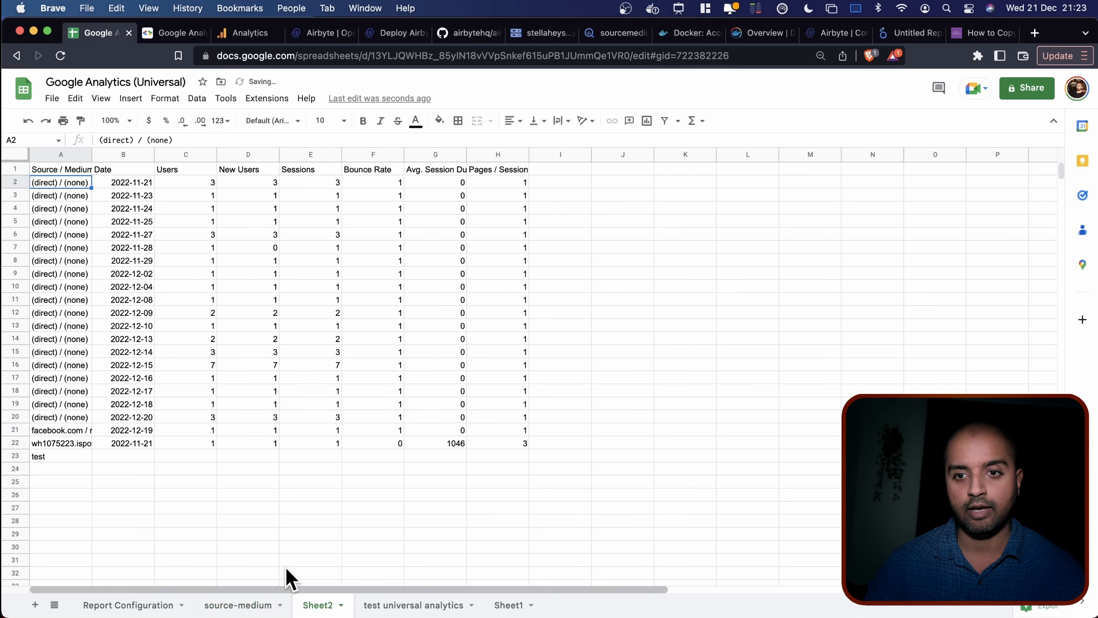
pyautogui.click(60, 454)
pyautogui.click(231, 605)
pyautogui.click(129, 456)
pyautogui.press('super+z')
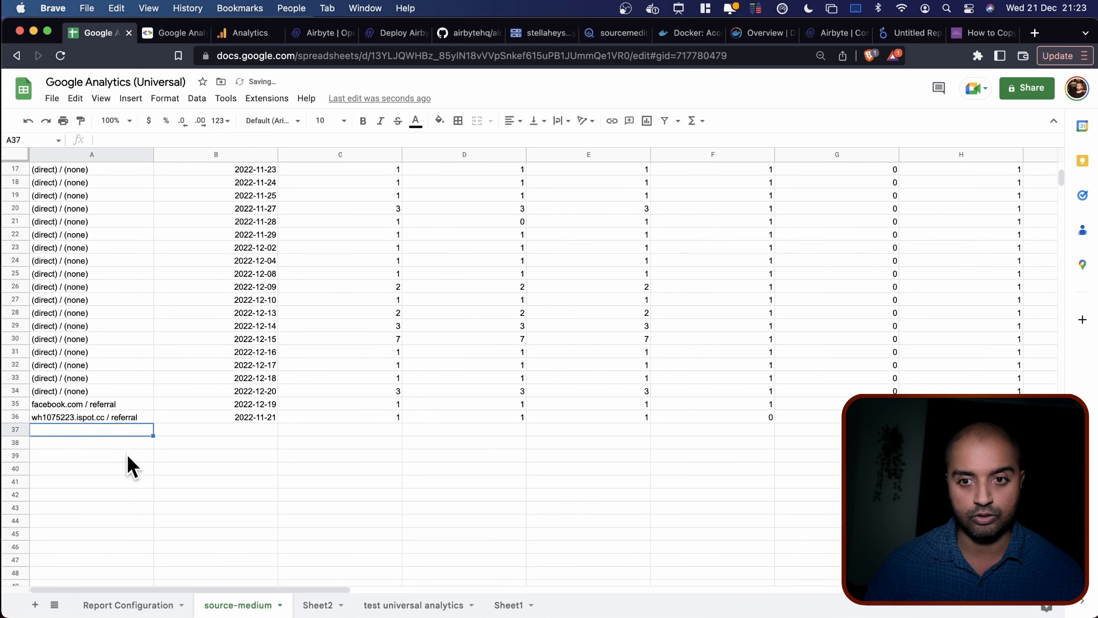
pyautogui.click(128, 455)
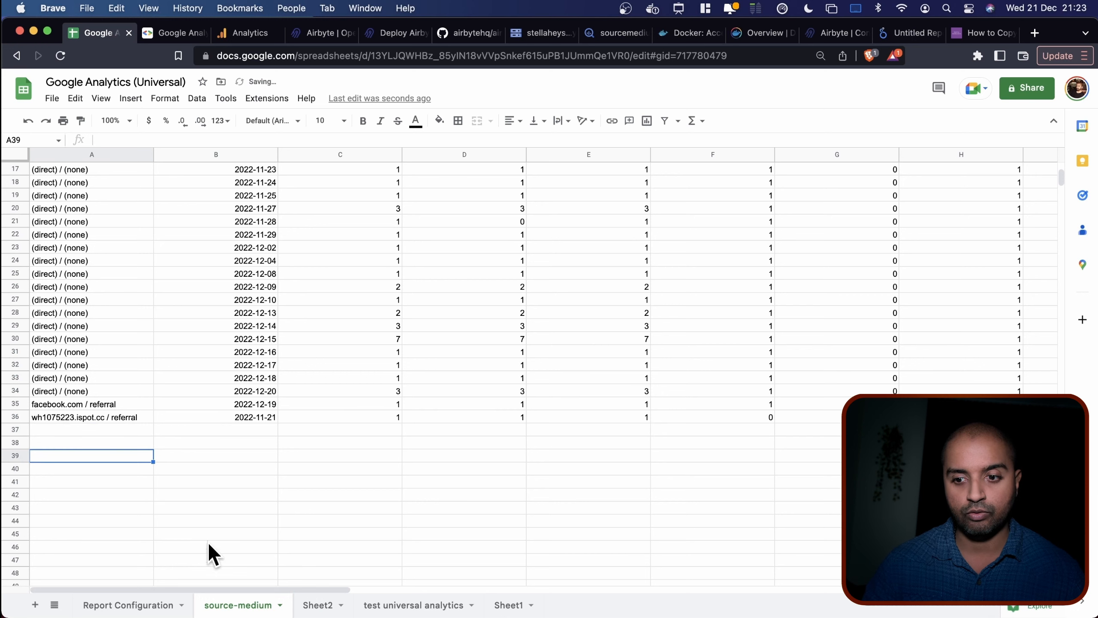
# Rename the Sheet2 tab to source-medium-processed.
pyautogui.click(318, 604)
pyautogui.doubleClick(318, 605)
pyautogui.write('source-medium')
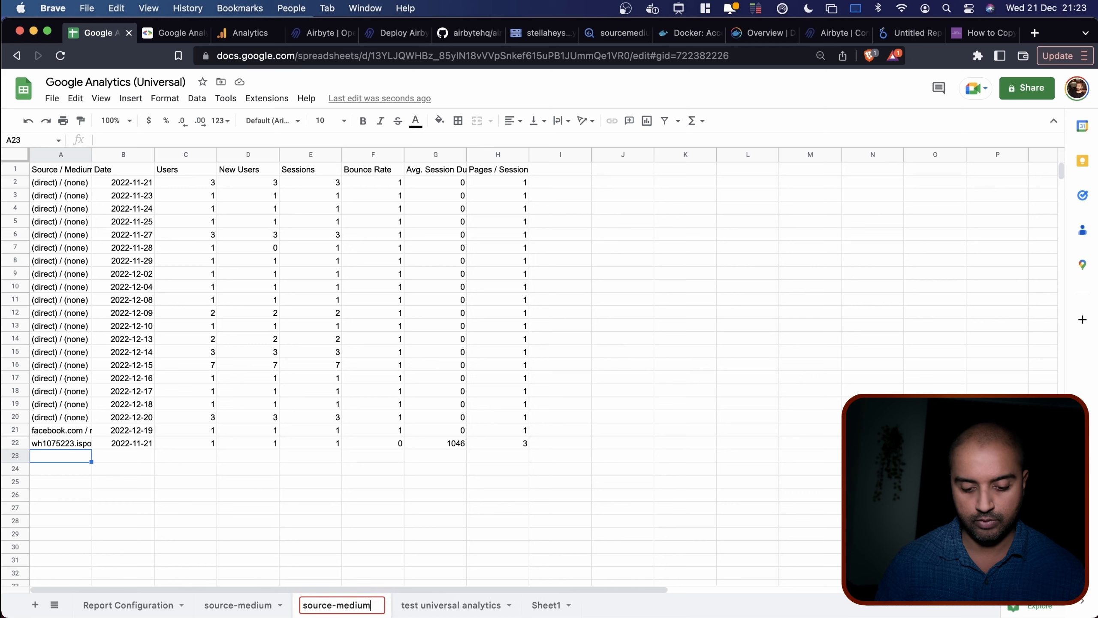
pyautogui.write('-processed')
pyautogui.press('Return')
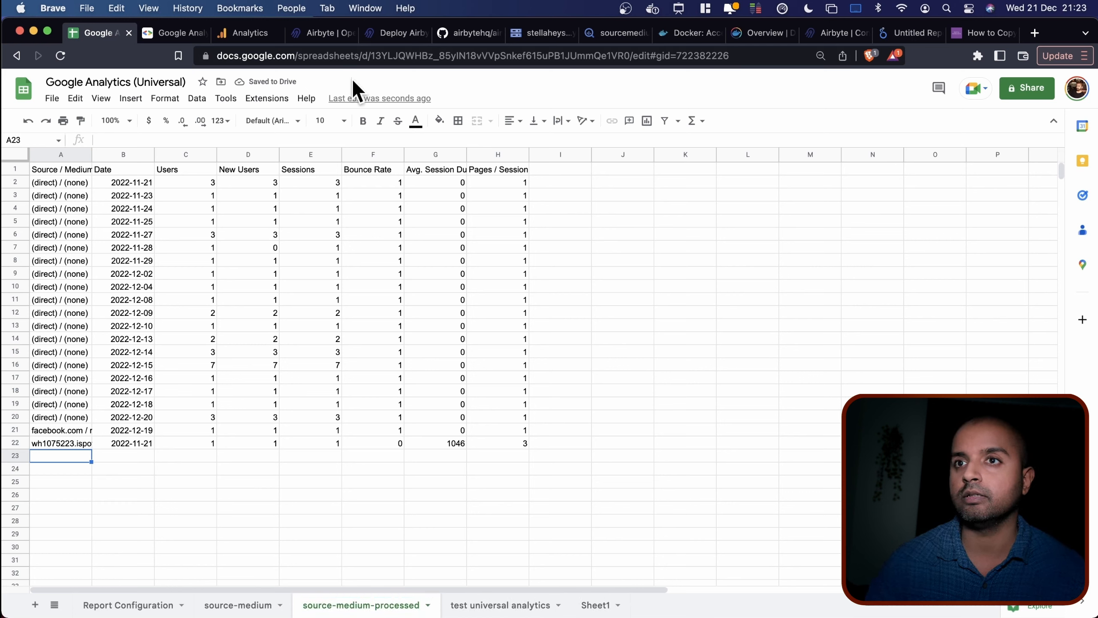
# Add the source-medium-processed Google Sheets worksheet as a data source to the Untitled Report.
pyautogui.click(897, 35)
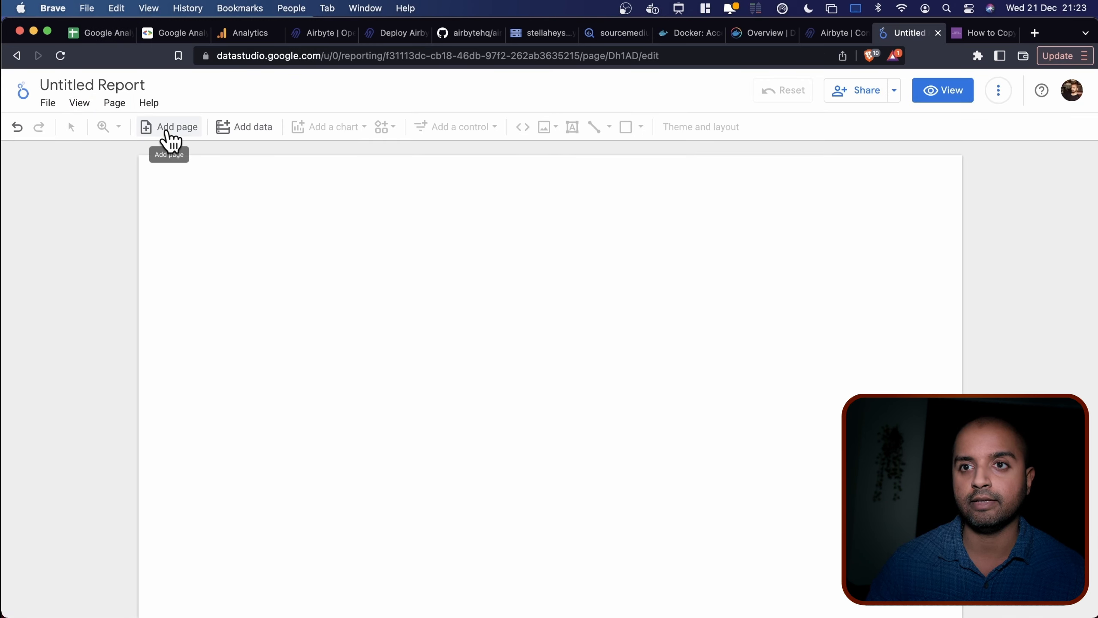
pyautogui.click(271, 129)
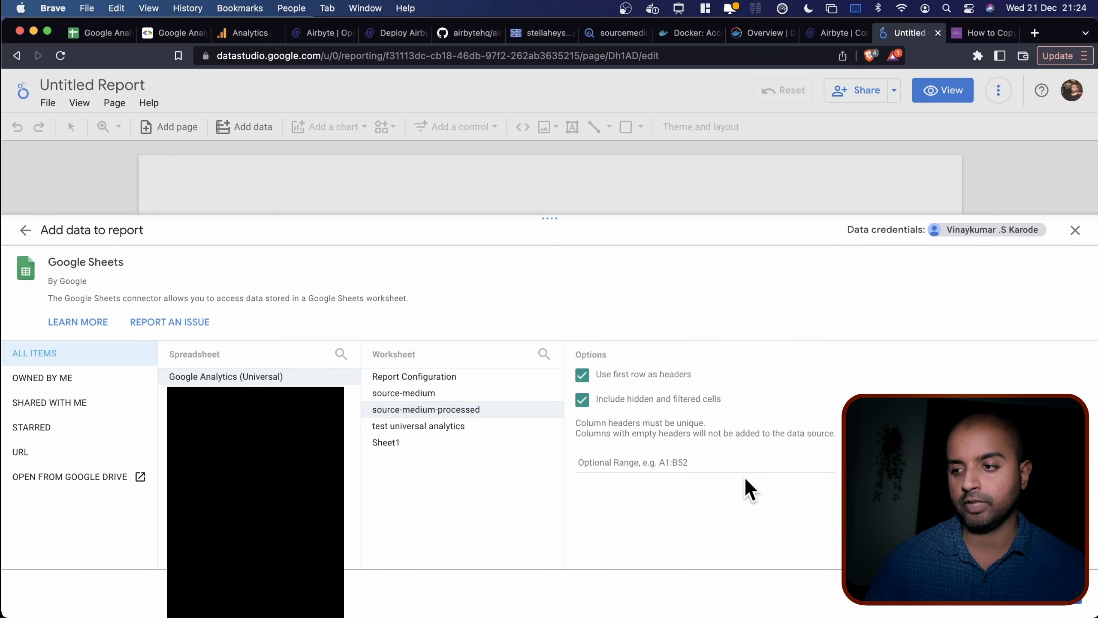
pyautogui.click(1069, 606)
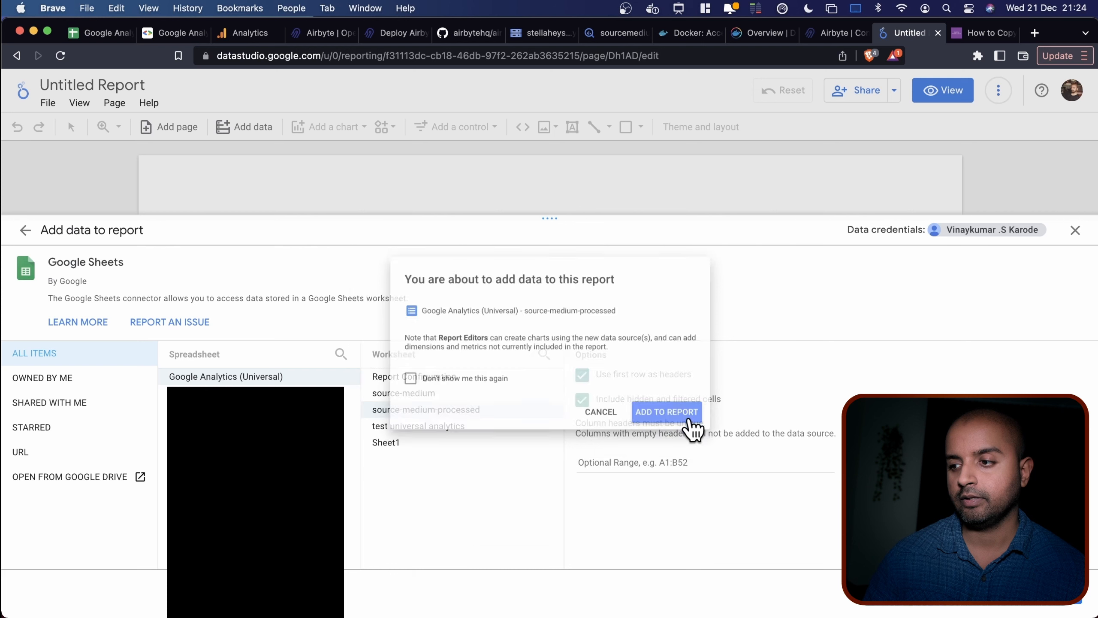
pyautogui.click(690, 422)
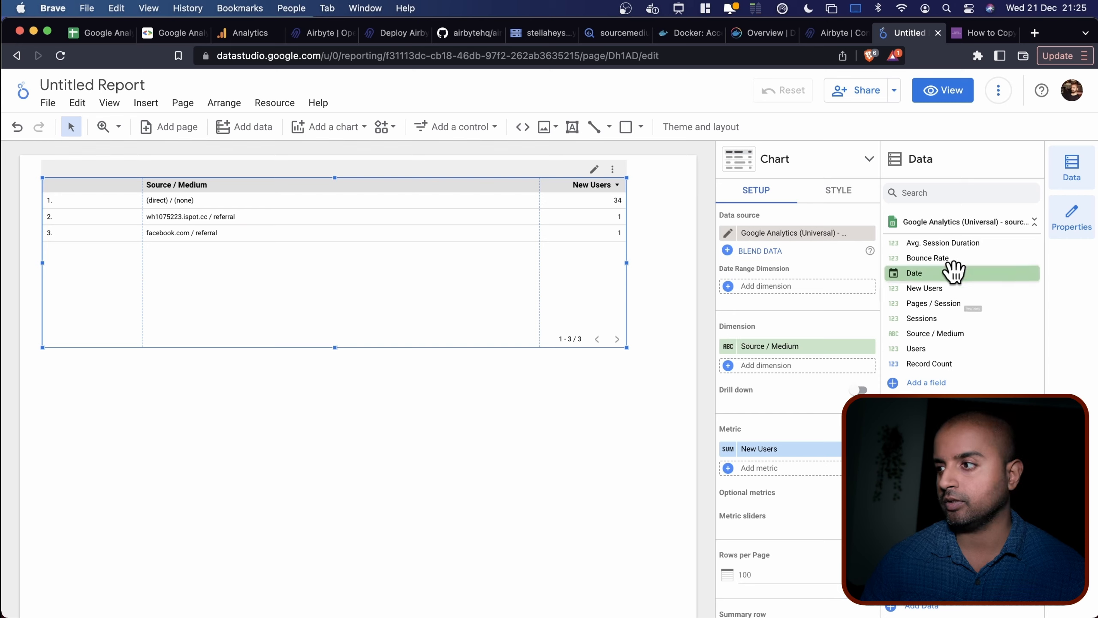
# Use Date as a table dimension and date range dimension, and move the table lower.
pyautogui.moveTo(941, 272); pyautogui.dragTo(778, 364)
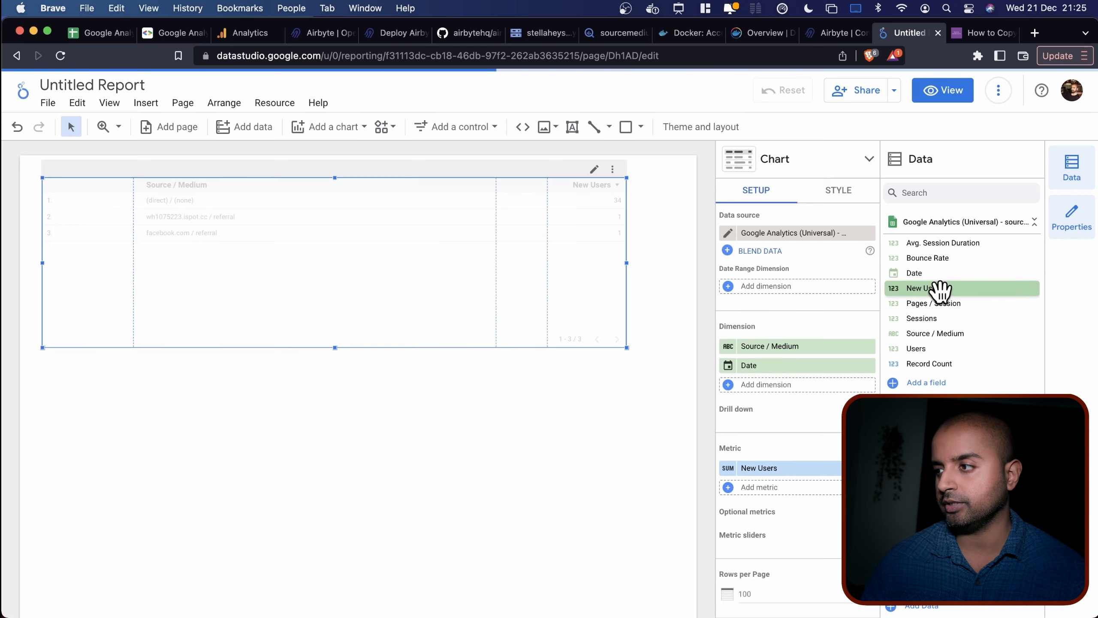
pyautogui.moveTo(925, 275); pyautogui.dragTo(774, 286)
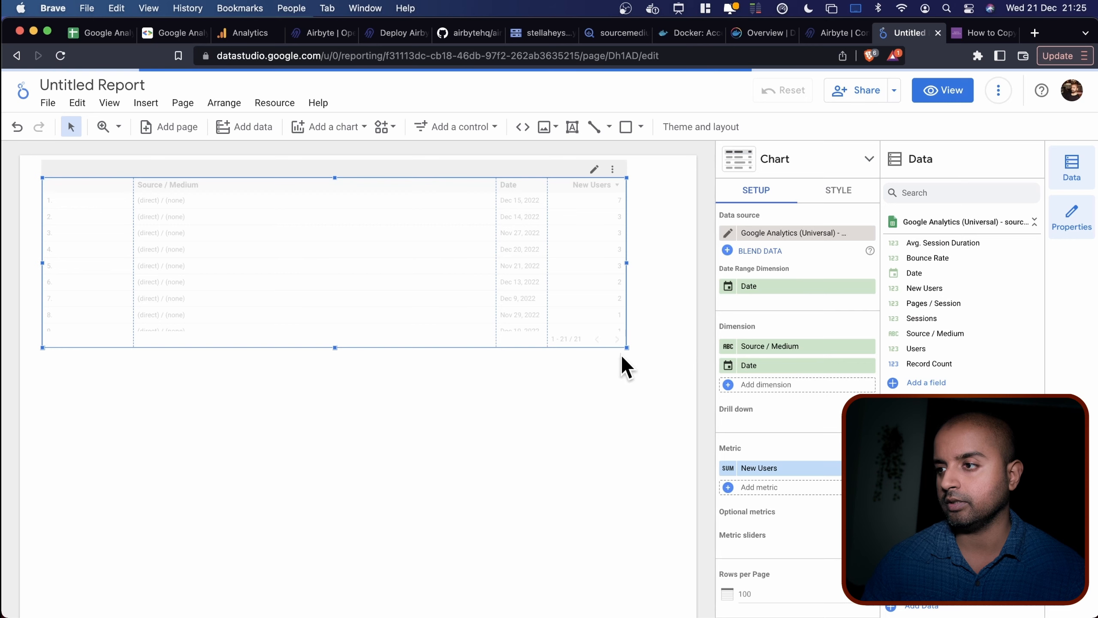
pyautogui.moveTo(431, 166); pyautogui.dragTo(431, 201)
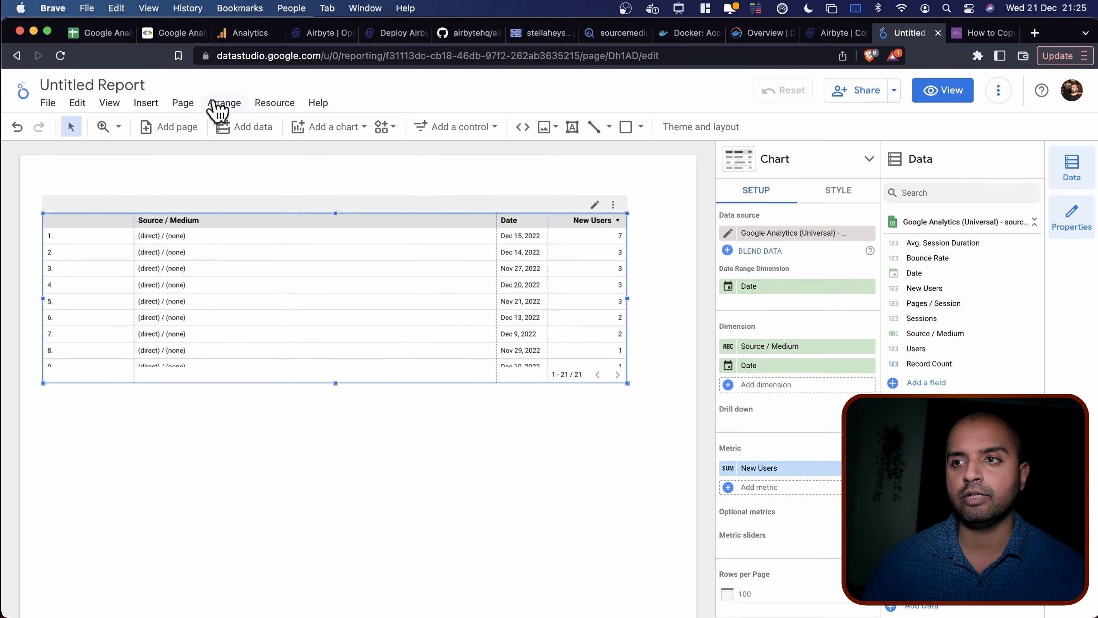
# Add a date range control above the table and apply the This month (December) preset.
pyautogui.click(486, 130)
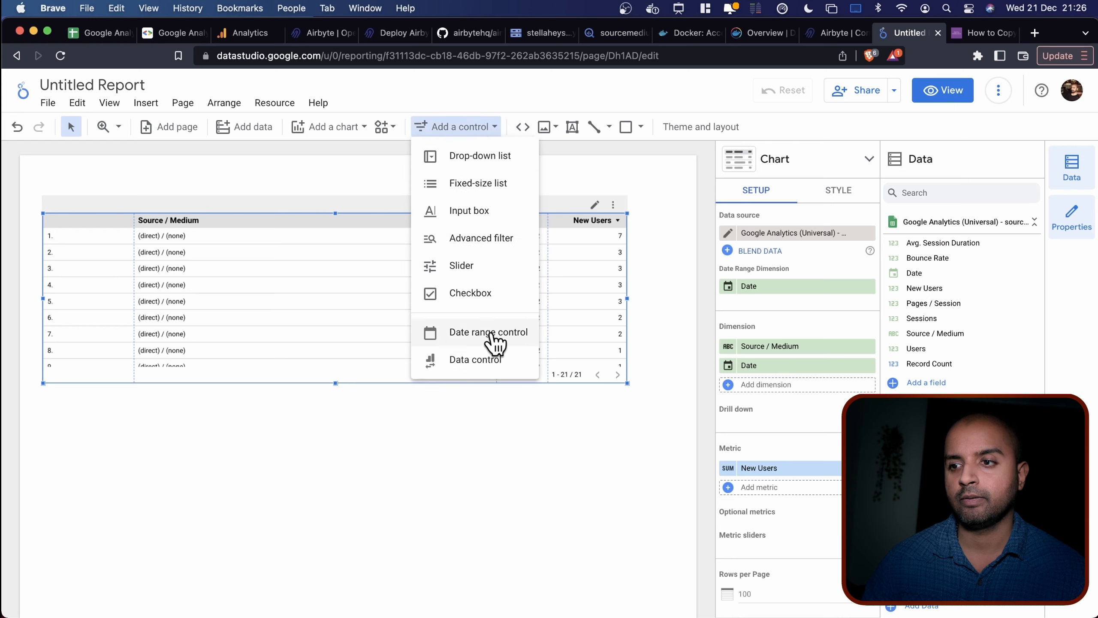
pyautogui.click(497, 344)
pyautogui.click(508, 164)
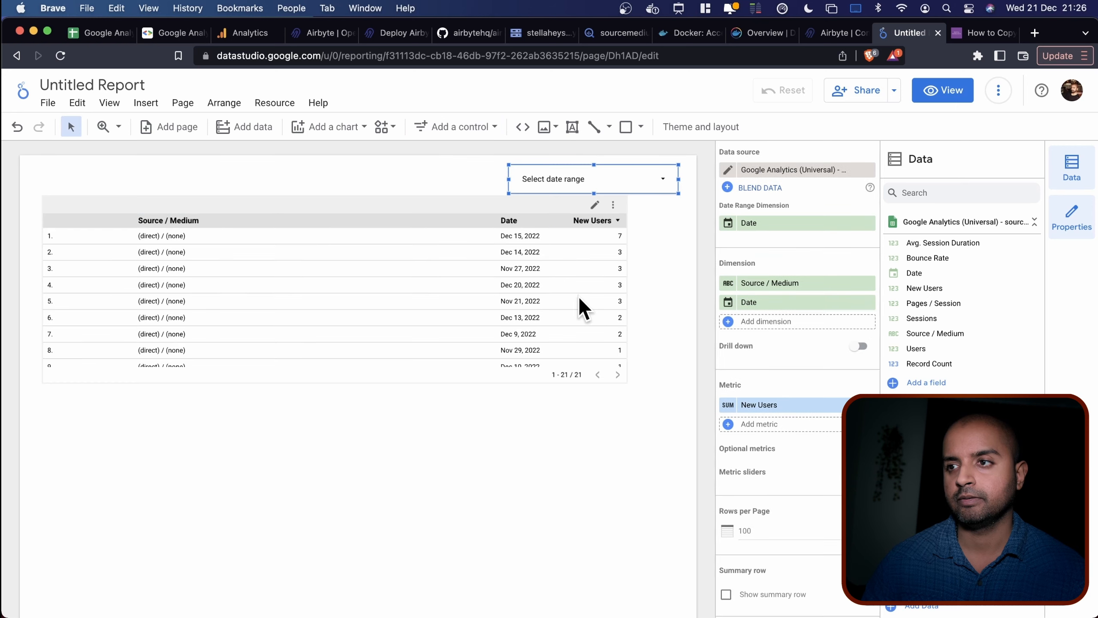
pyautogui.click(664, 184)
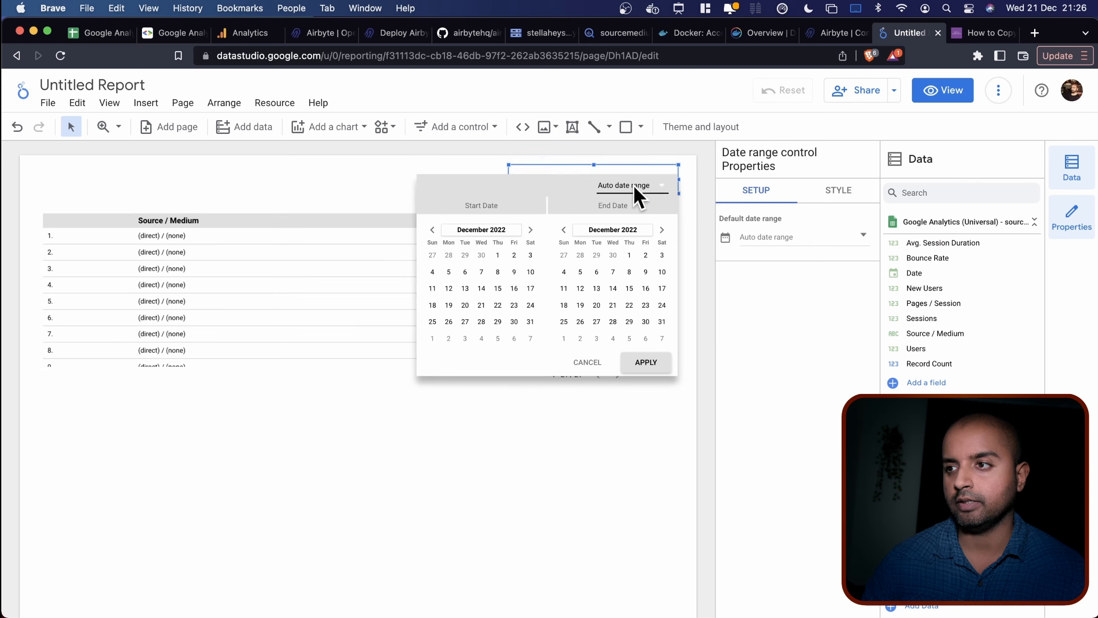
pyautogui.click(633, 184)
pyautogui.scroll(10, 643, 197)
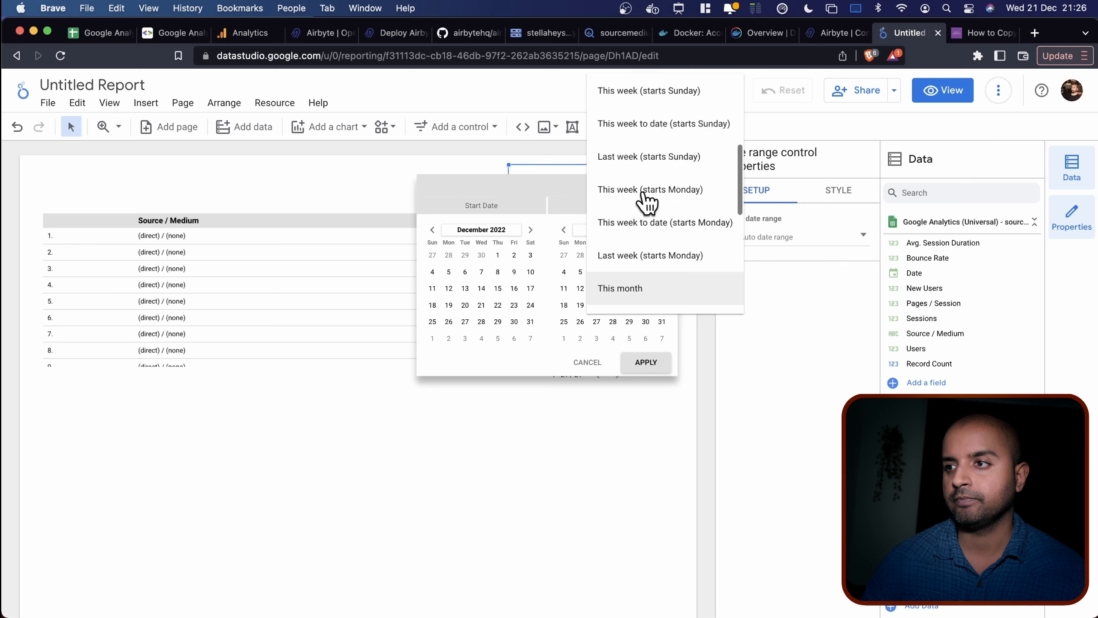
pyautogui.scroll(-4, 643, 281)
pyautogui.click(642, 225)
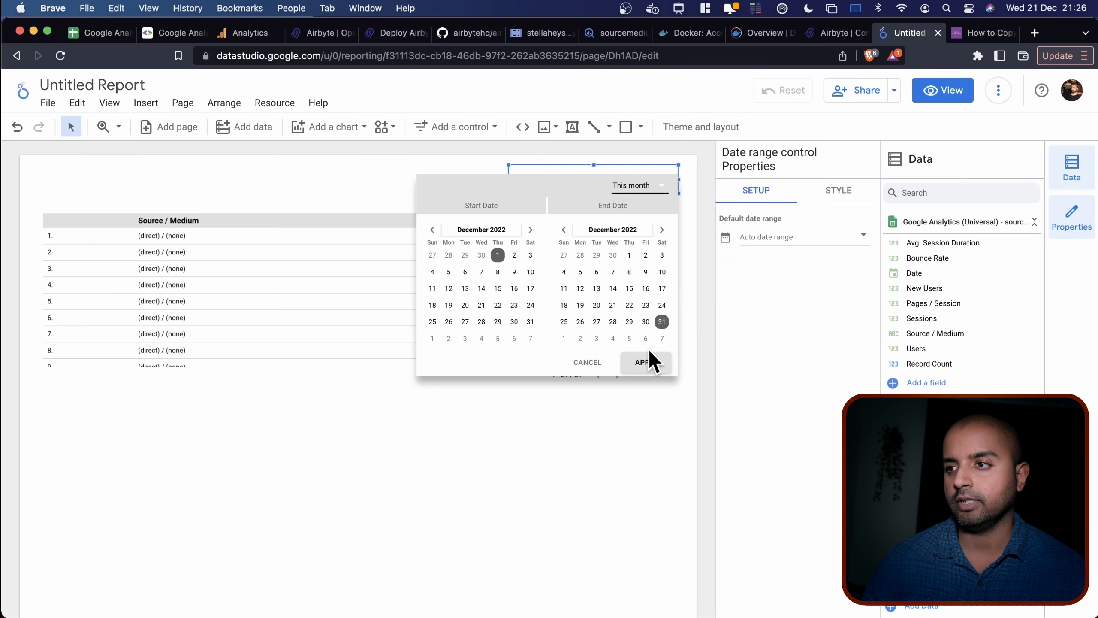
pyautogui.click(647, 362)
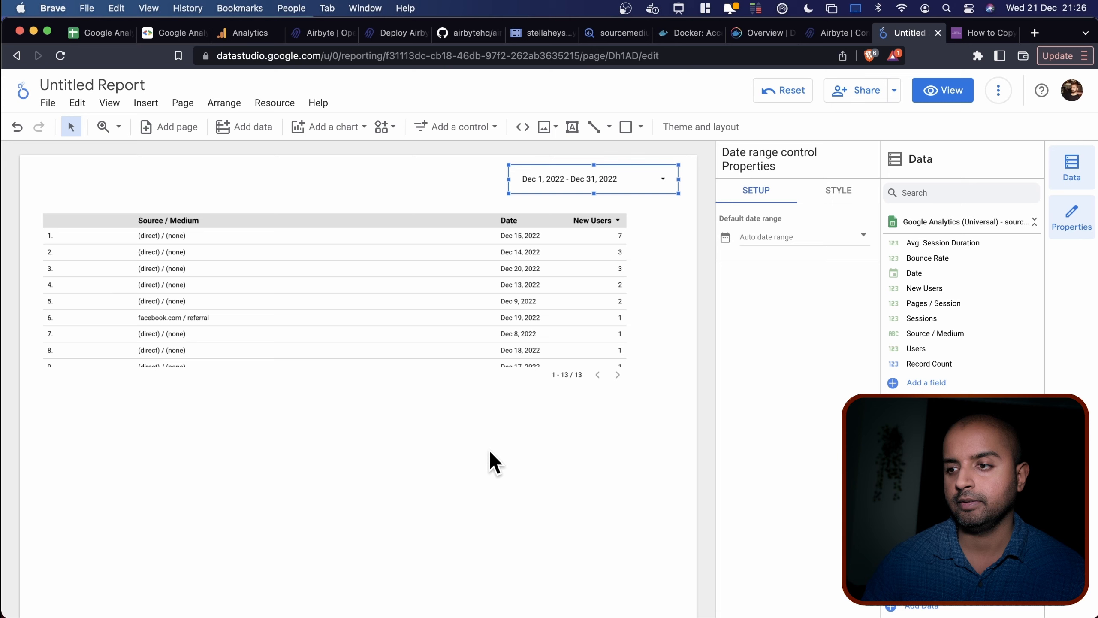
pyautogui.scroll(-4, 443, 319)
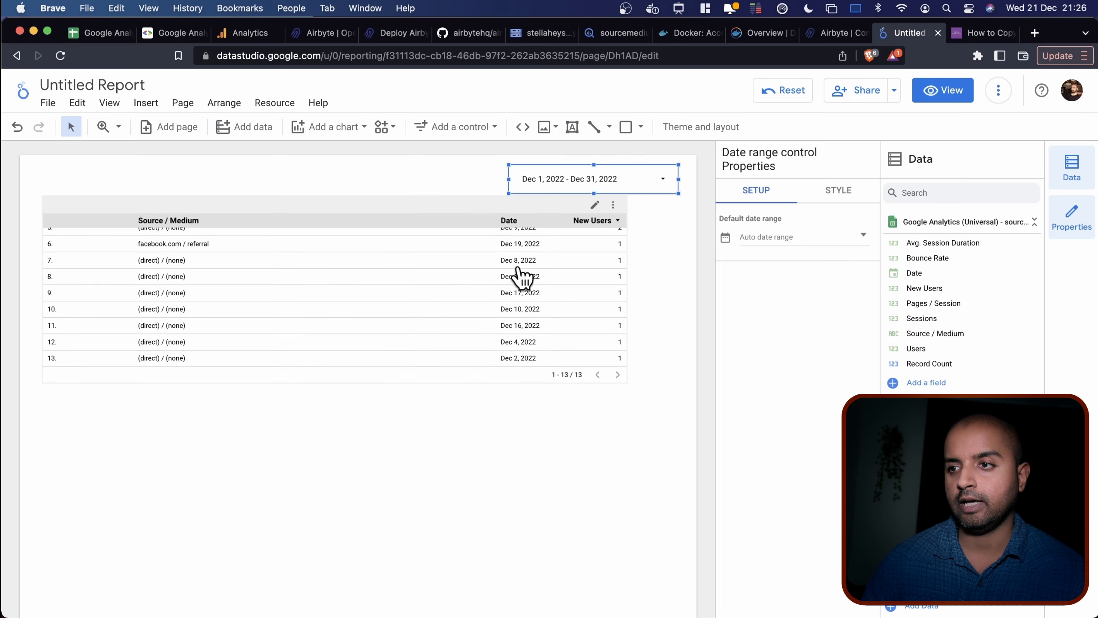
# Sort the table by Date, set the range to last month (Nov 1–30, 2022), and duplicate the table.
pyautogui.click(511, 221)
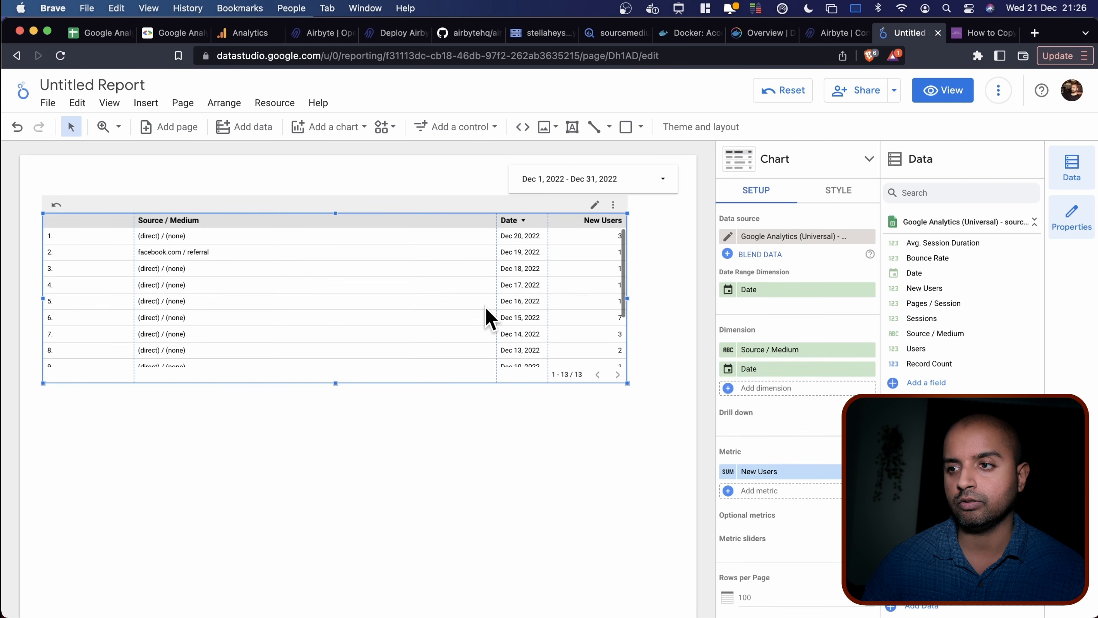
pyautogui.click(597, 175)
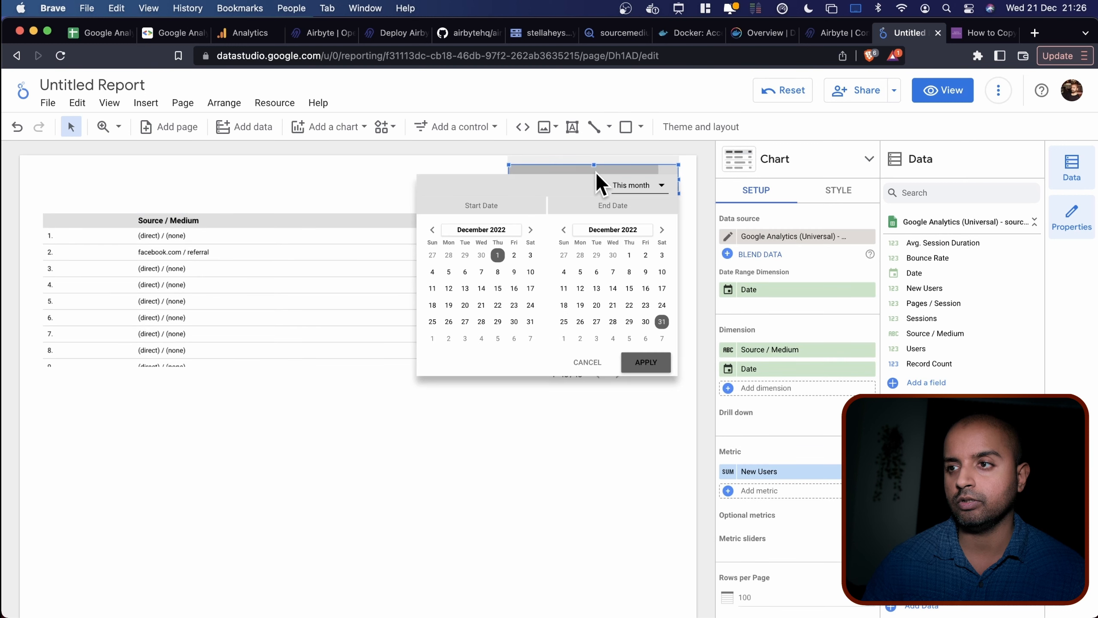
pyautogui.click(648, 187)
pyautogui.click(654, 255)
pyautogui.click(644, 362)
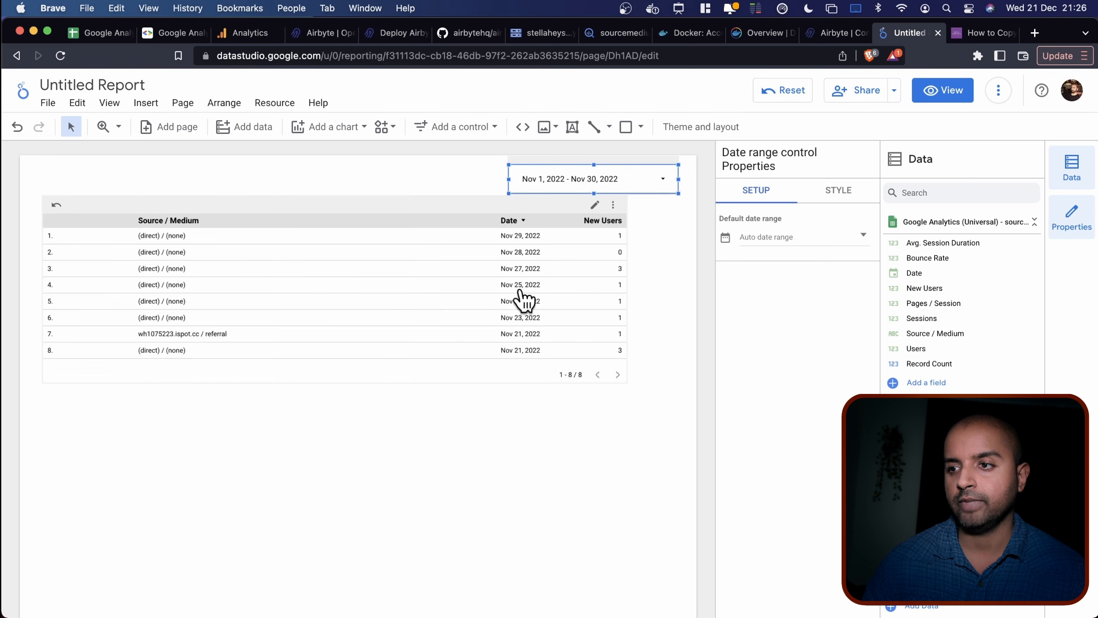
pyautogui.click(236, 203)
pyautogui.press('super+v')
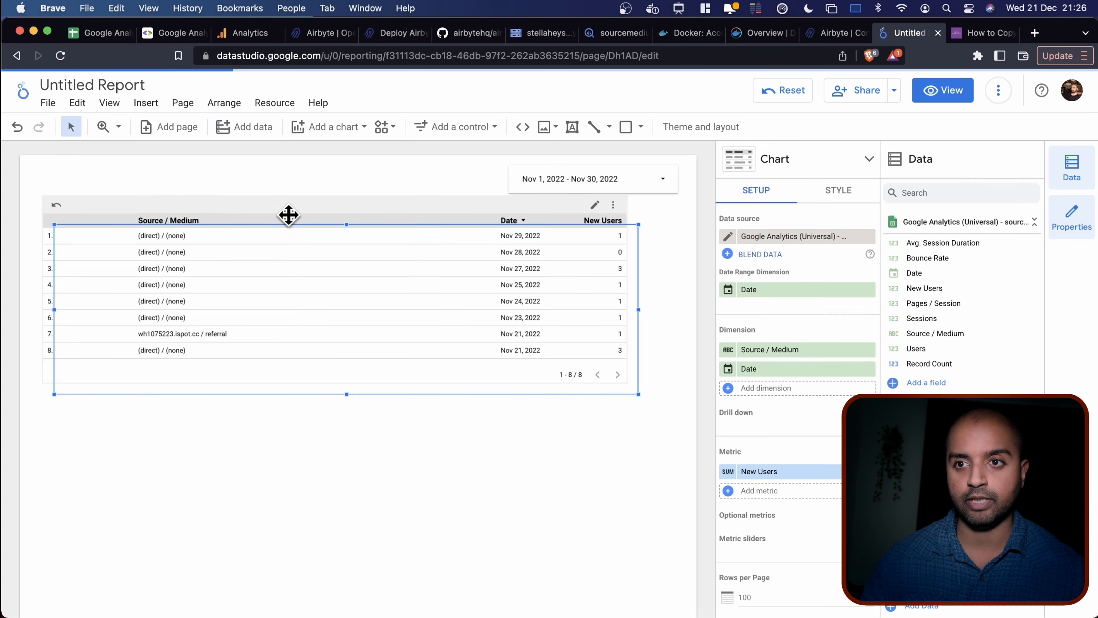
# Move the table copy below the original, make it a Time series, and remove the Source / Medium breakdown.
pyautogui.moveTo(294, 209); pyautogui.dragTo(305, 417)
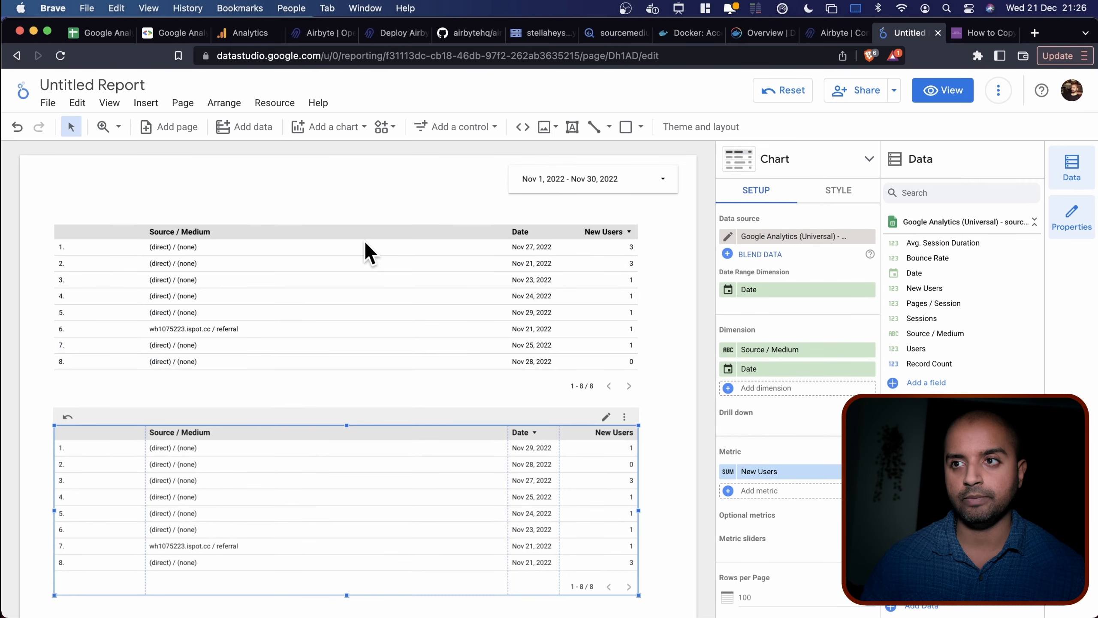
pyautogui.click(868, 161)
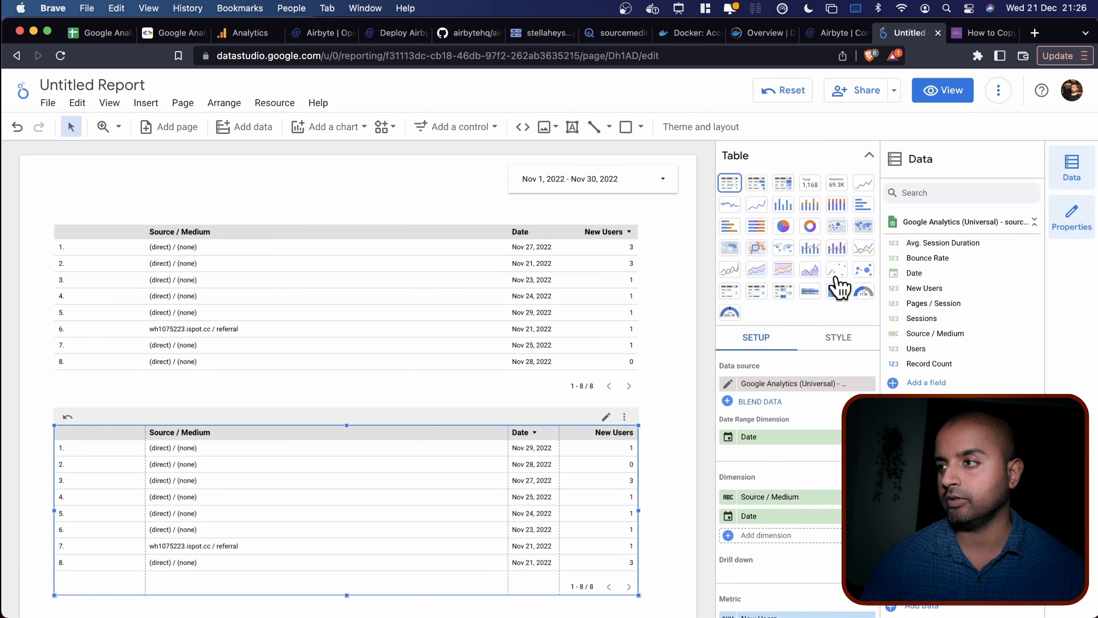
pyautogui.click(864, 184)
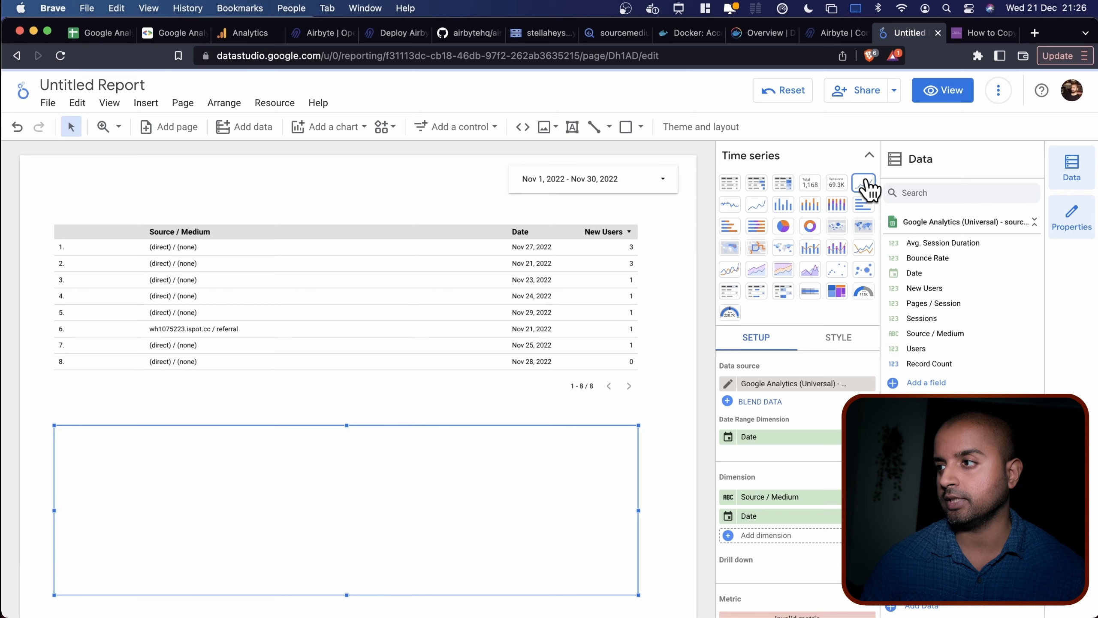
pyautogui.click(869, 155)
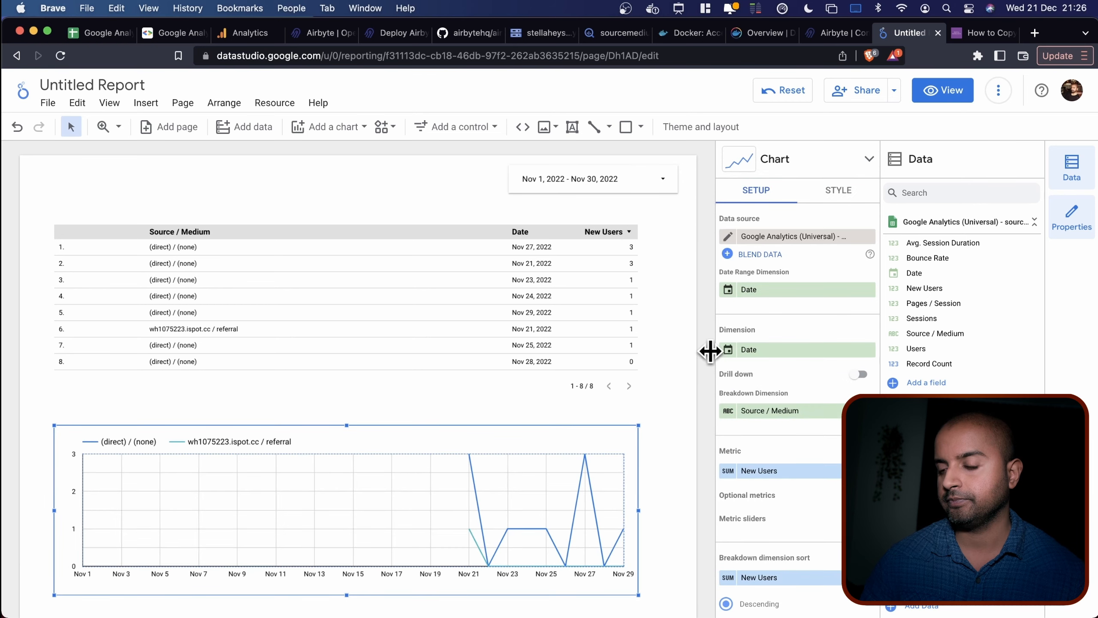
pyautogui.scroll(-3, 646, 413)
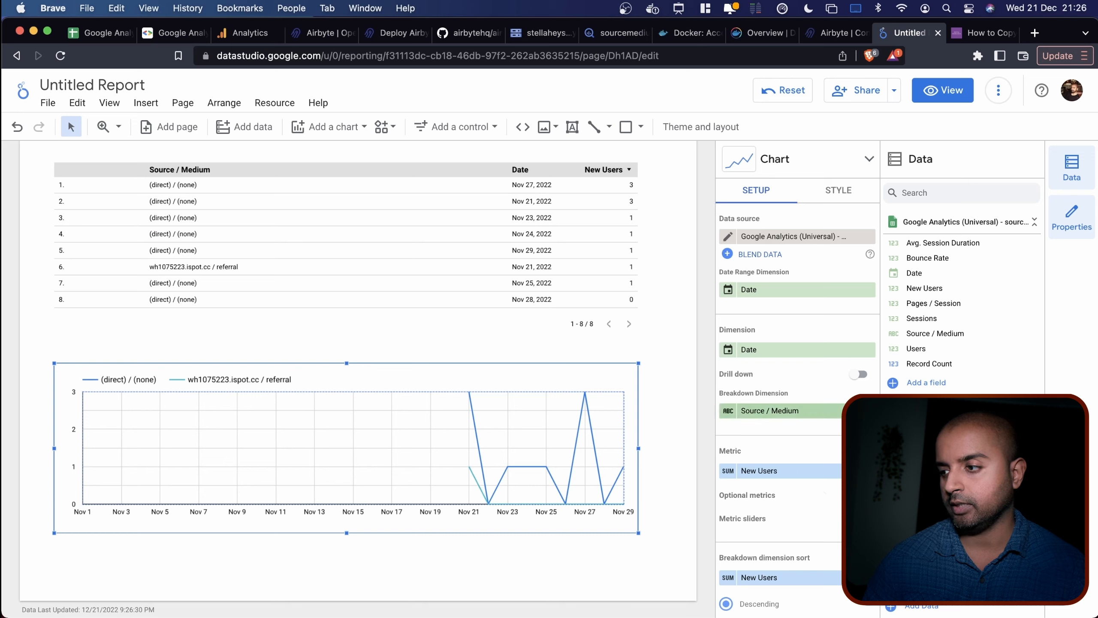
pyautogui.click(868, 411)
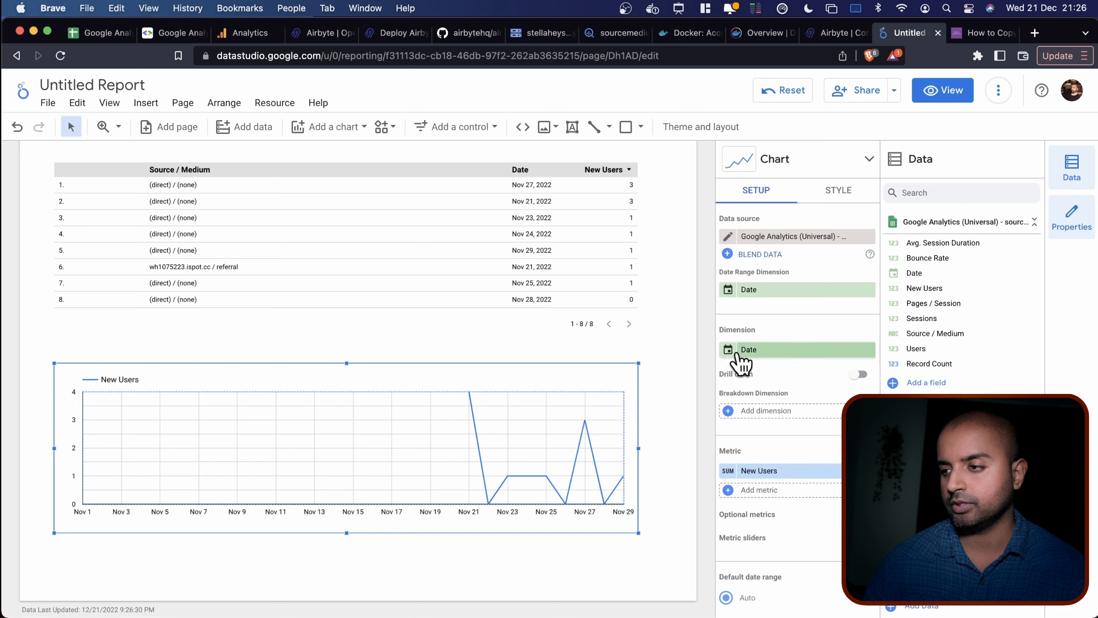
# Inspect the Date field's type options, leaving them unchanged.
pyautogui.click(744, 357)
pyautogui.click(692, 434)
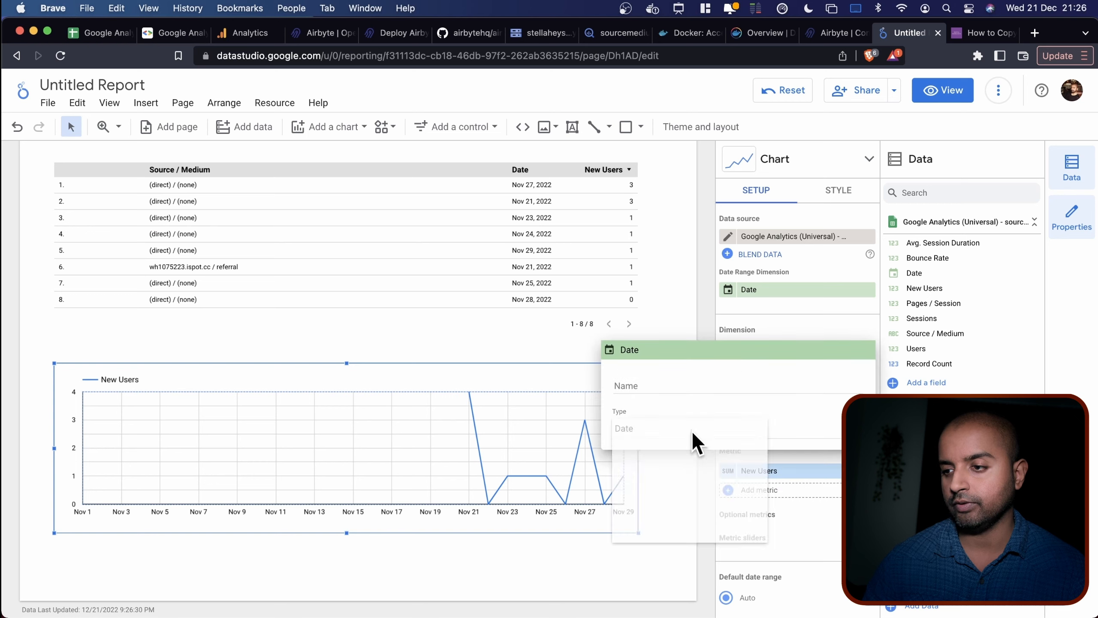
pyautogui.moveTo(701, 484)
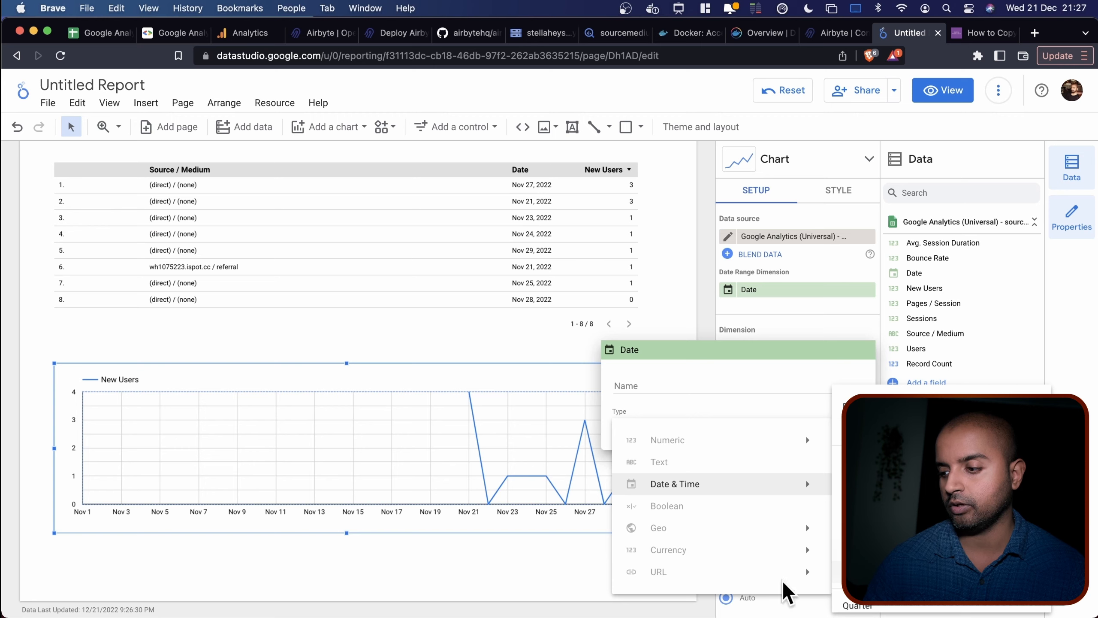
pyautogui.click(544, 554)
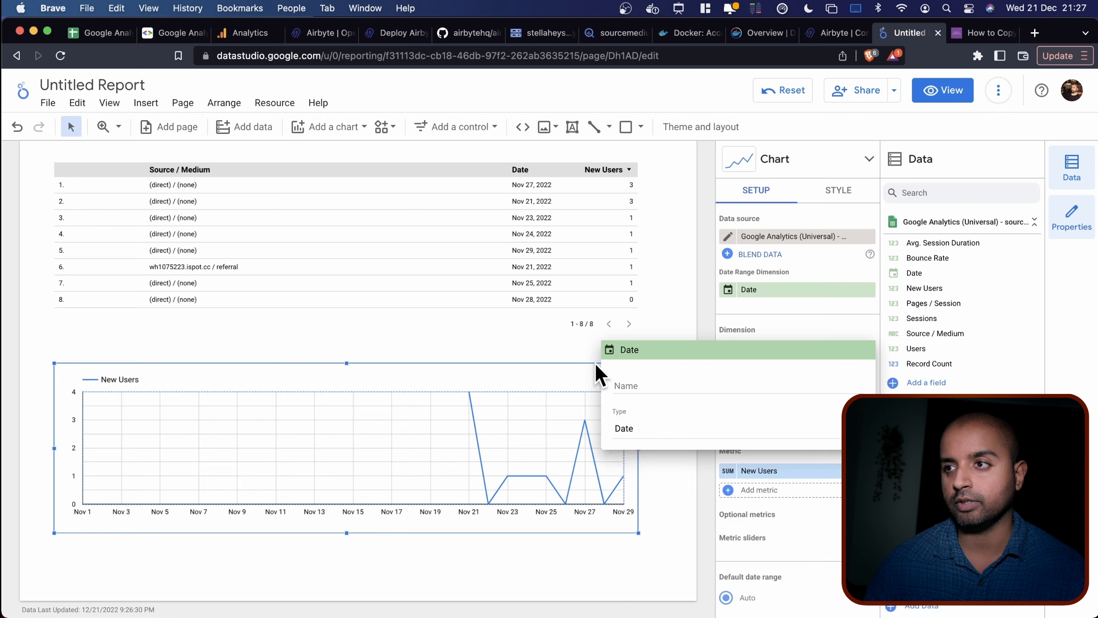
pyautogui.click(657, 255)
pyautogui.scroll(2, 657, 256)
pyautogui.click(638, 169)
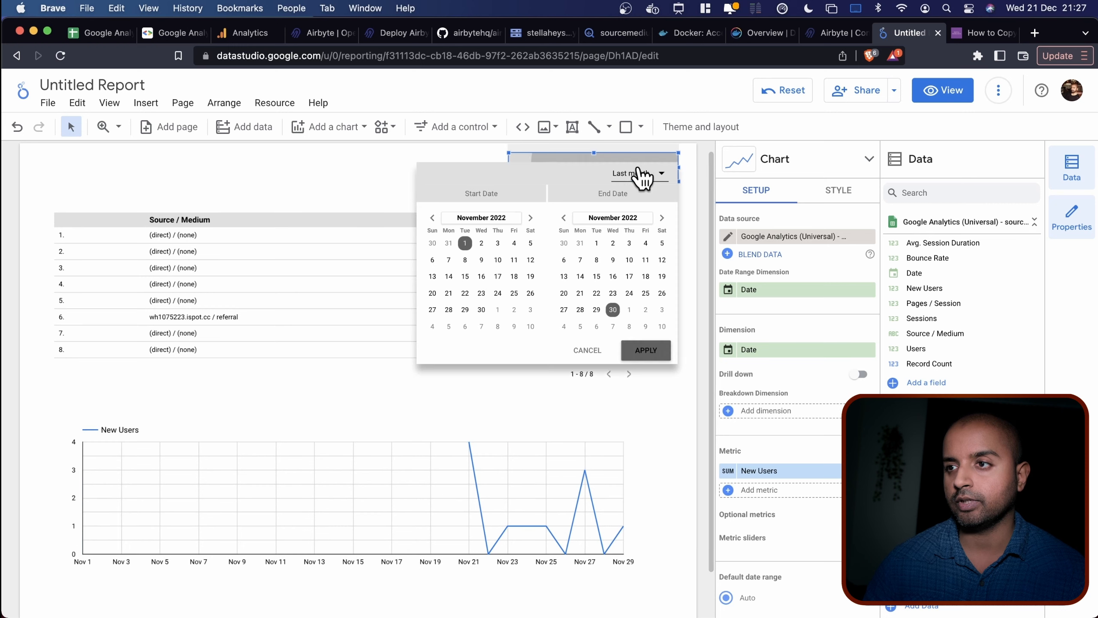
# Apply the Last 30 days preset (Nov 21 – Dec 20, 2022) to the report's date range control.
pyautogui.click(646, 175)
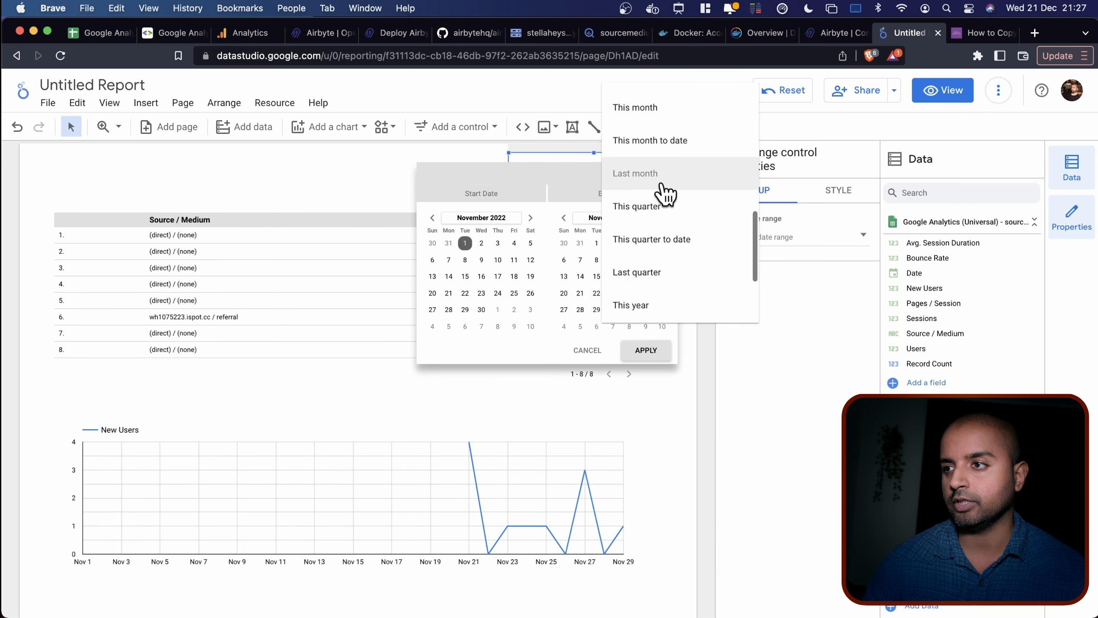
pyautogui.scroll(5, 670, 177)
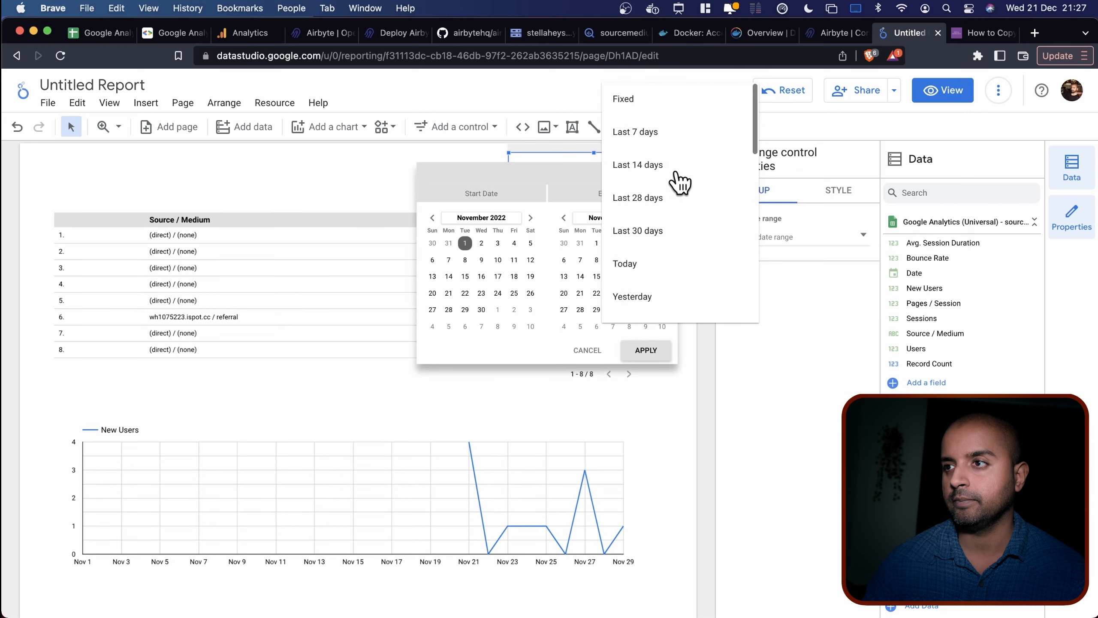
pyautogui.click(674, 234)
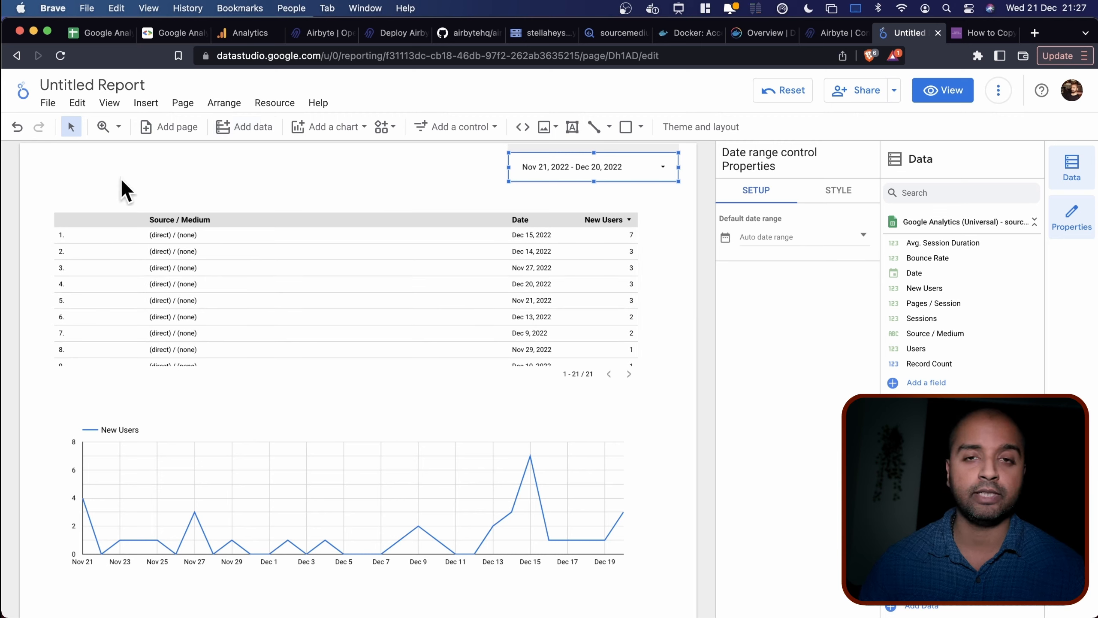
pyautogui.click(162, 175)
pyautogui.click(392, 312)
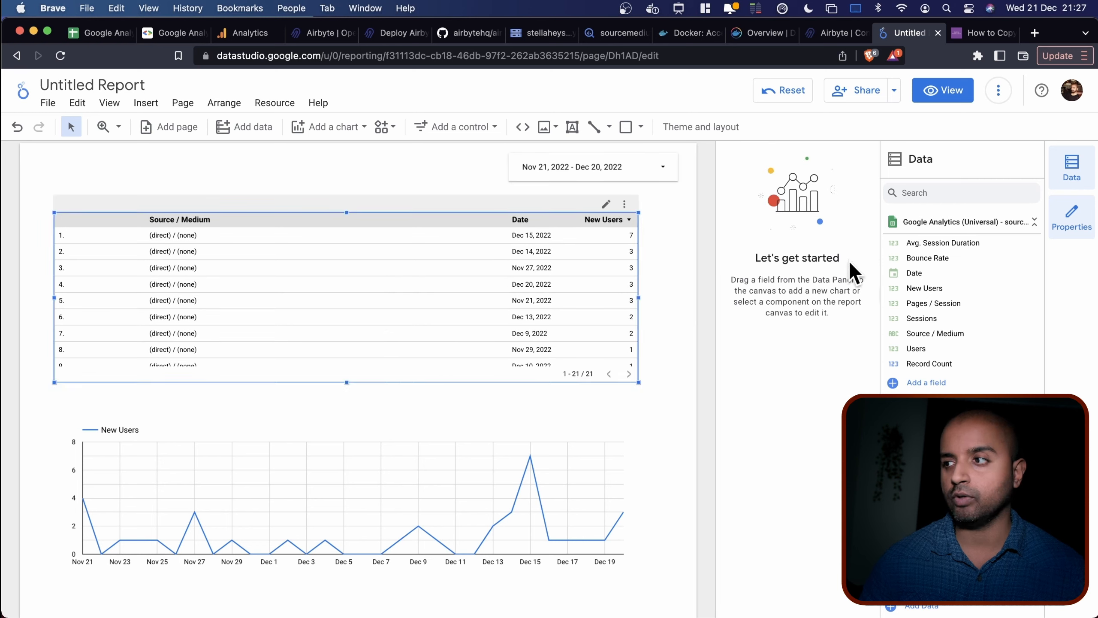
pyautogui.click(326, 166)
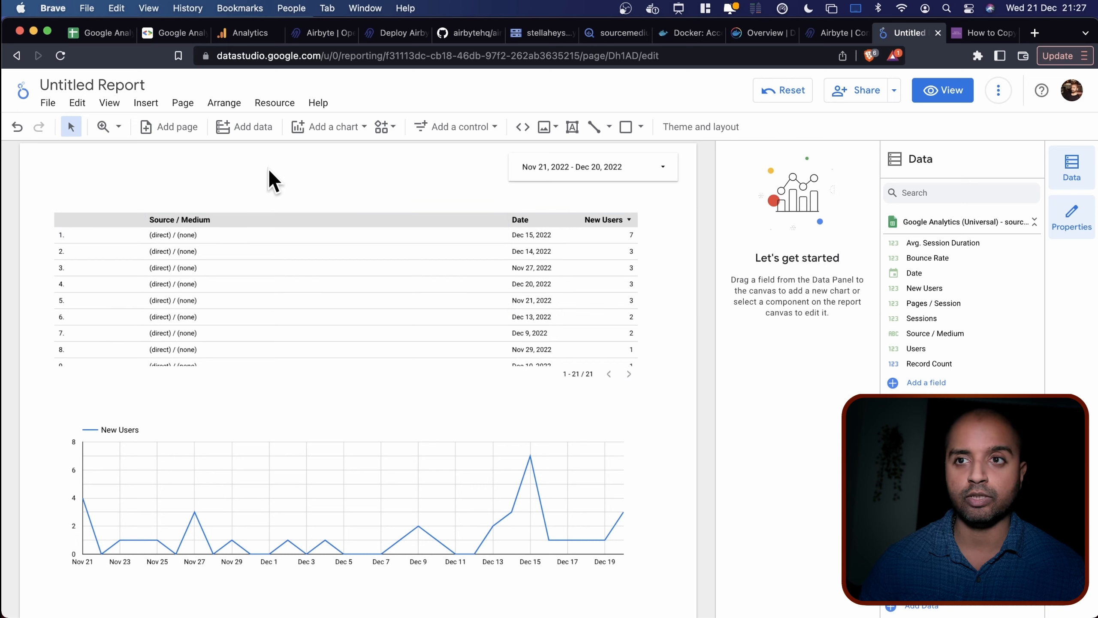
pyautogui.click(113, 103)
# Add a blank second page and start a BigQuery data source, authorizing access.
pyautogui.moveTo(183, 108)
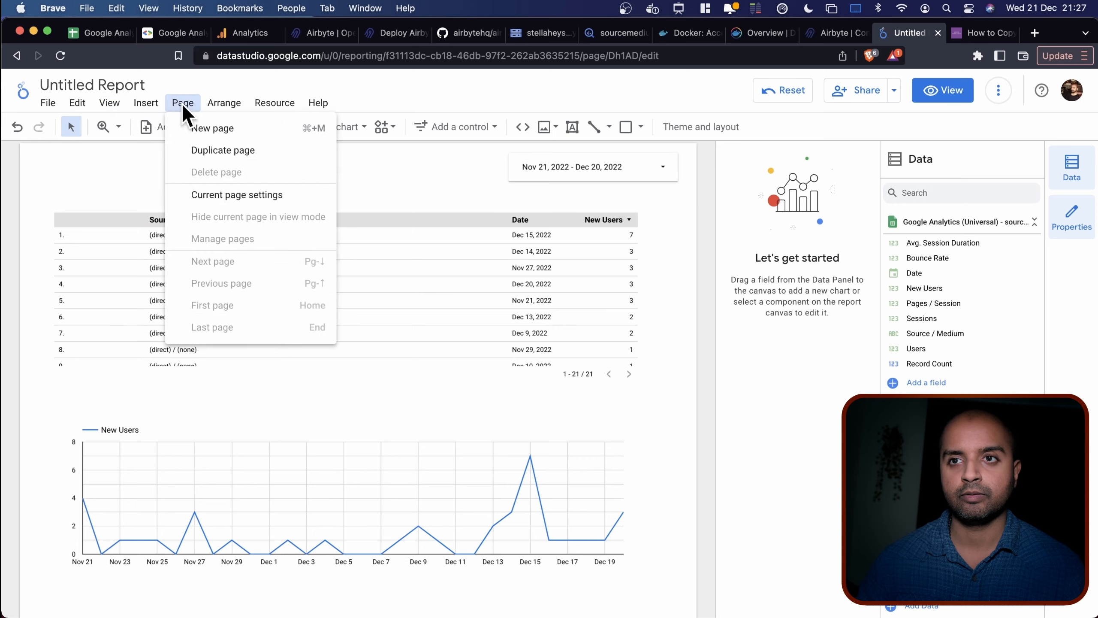
pyautogui.click(198, 127)
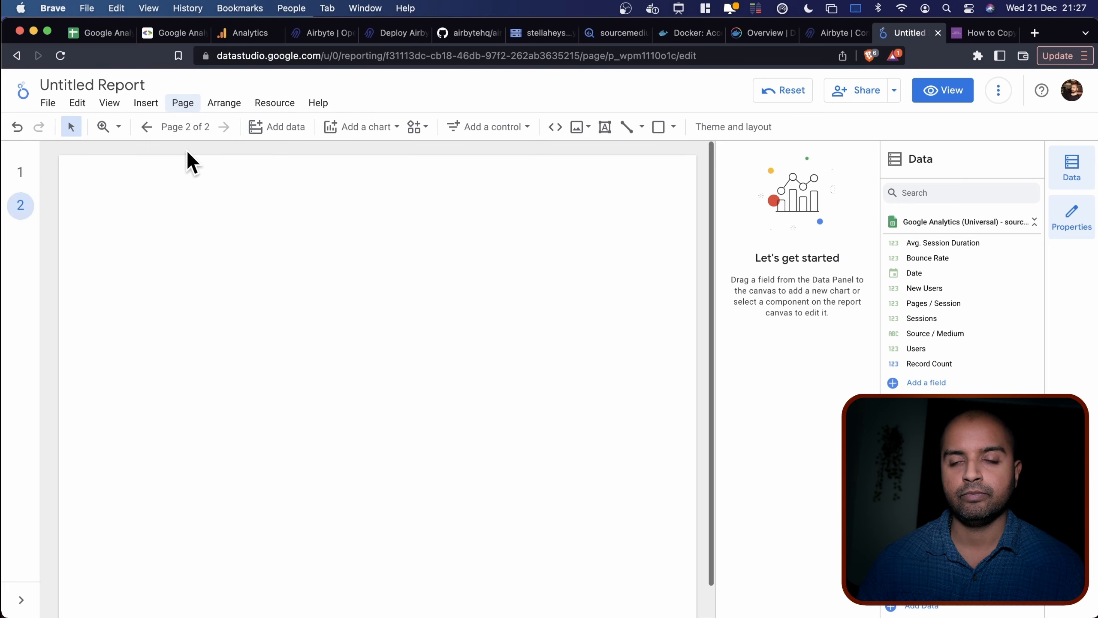
pyautogui.click(277, 126)
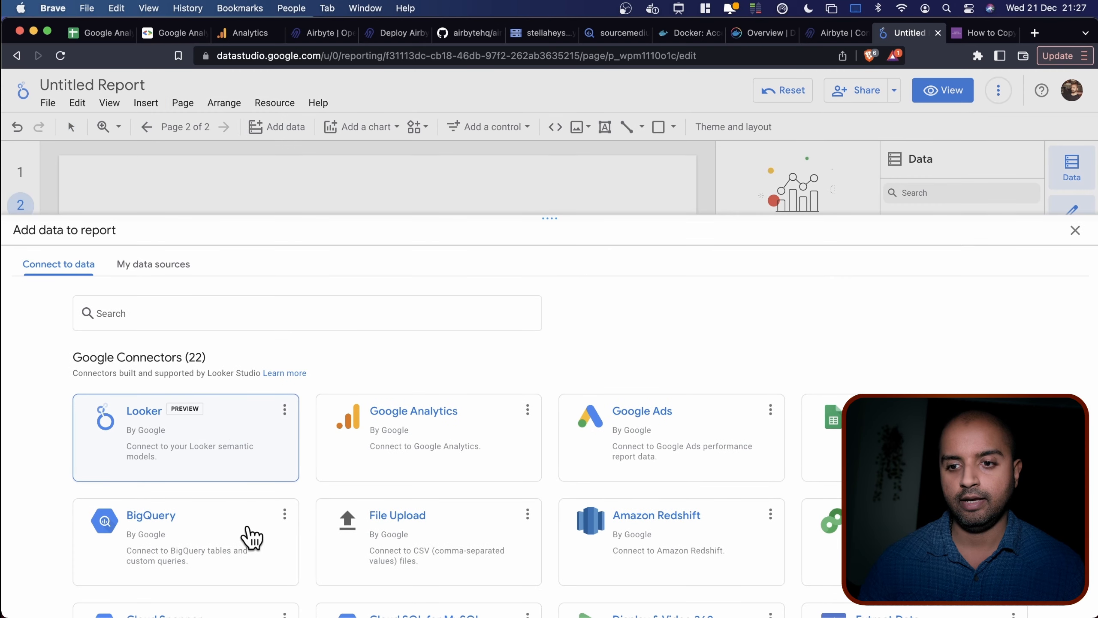
pyautogui.click(251, 538)
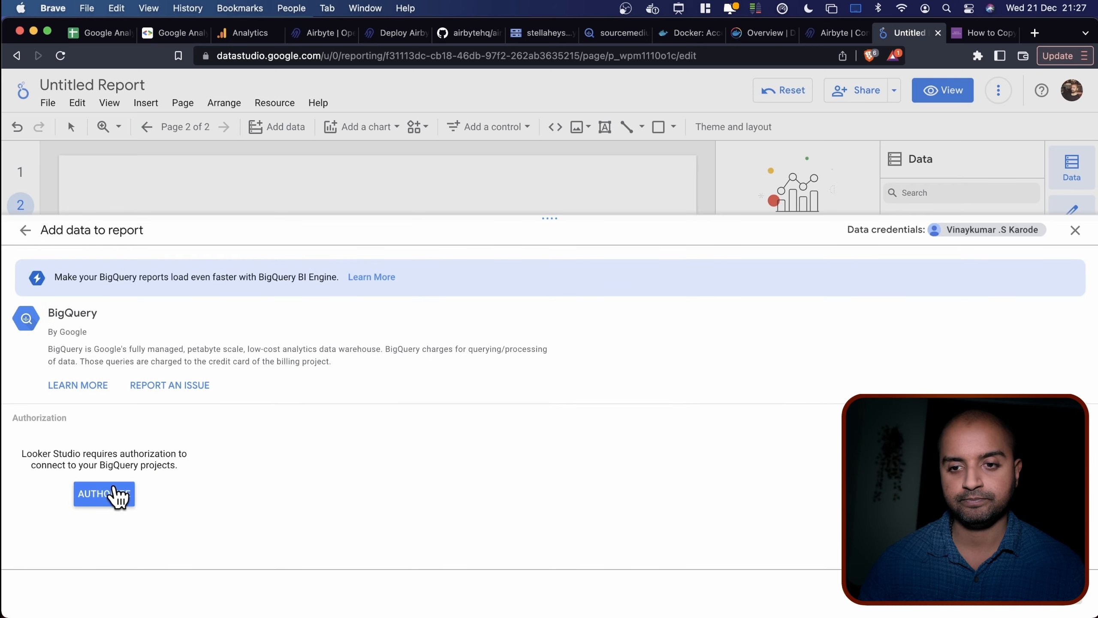
pyautogui.click(117, 495)
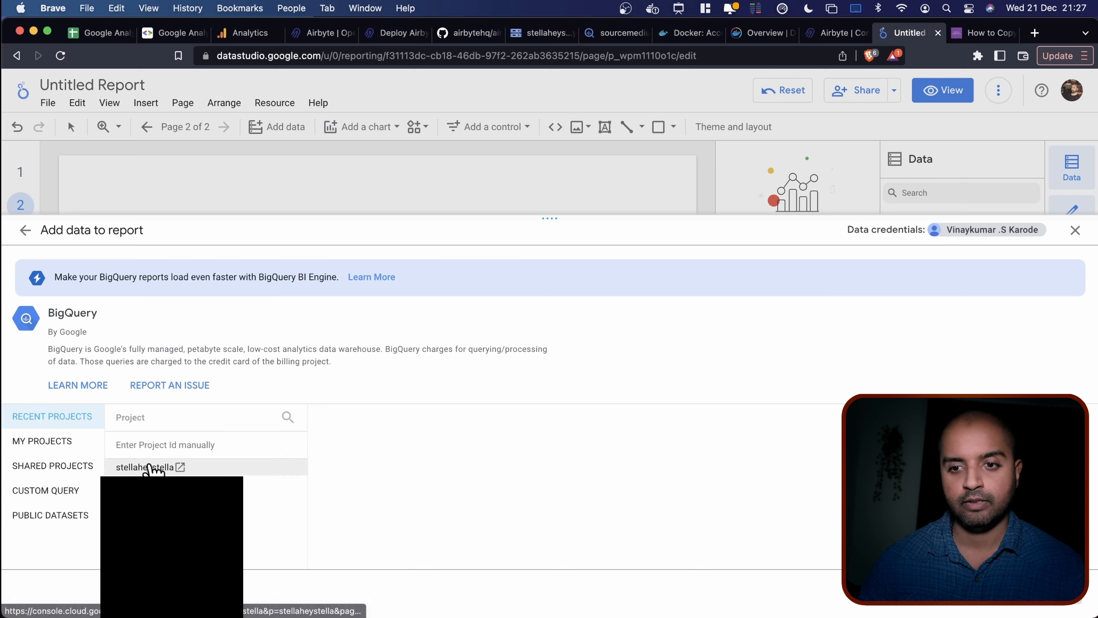
# Select the sourcemedium table in the airbyte_ga_bq dataset and add it to the report.
pyautogui.click(152, 467)
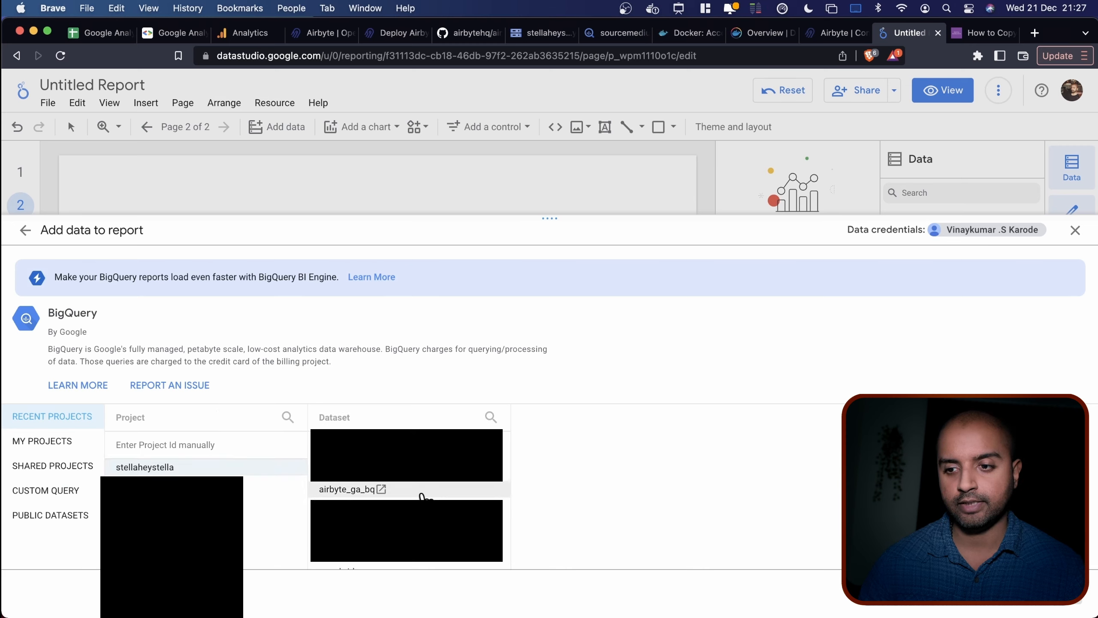
pyautogui.click(349, 489)
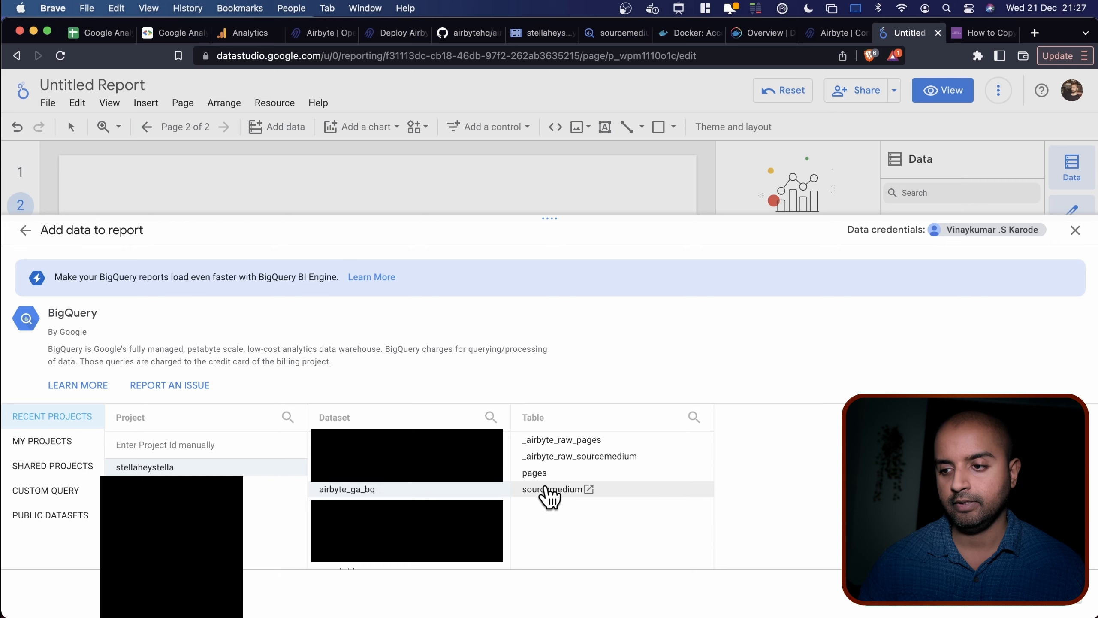
pyautogui.click(547, 489)
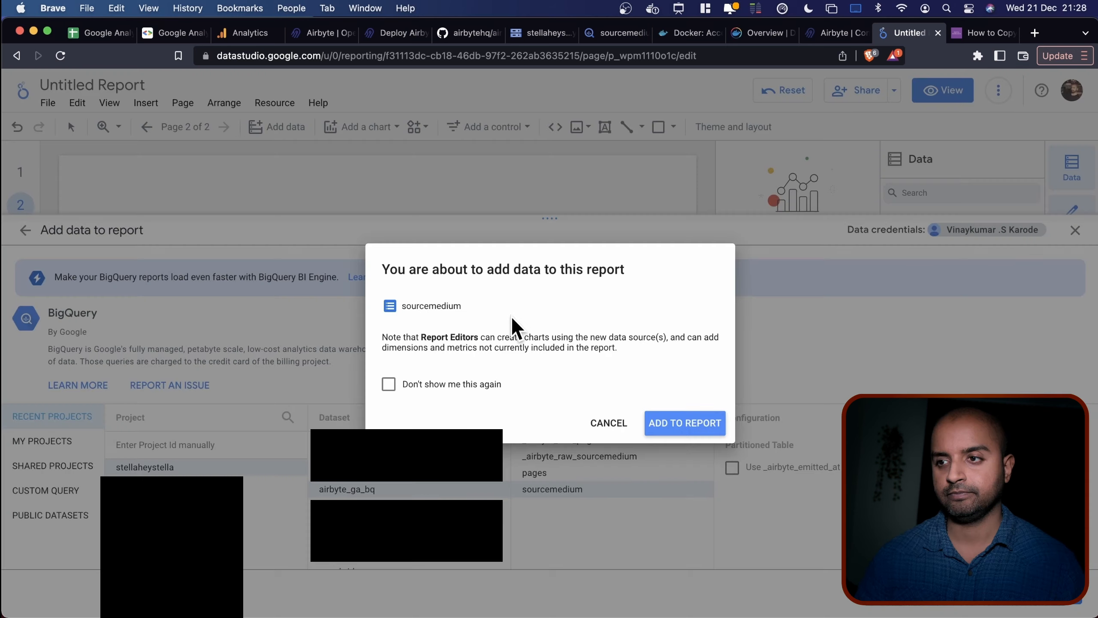
pyautogui.click(653, 418)
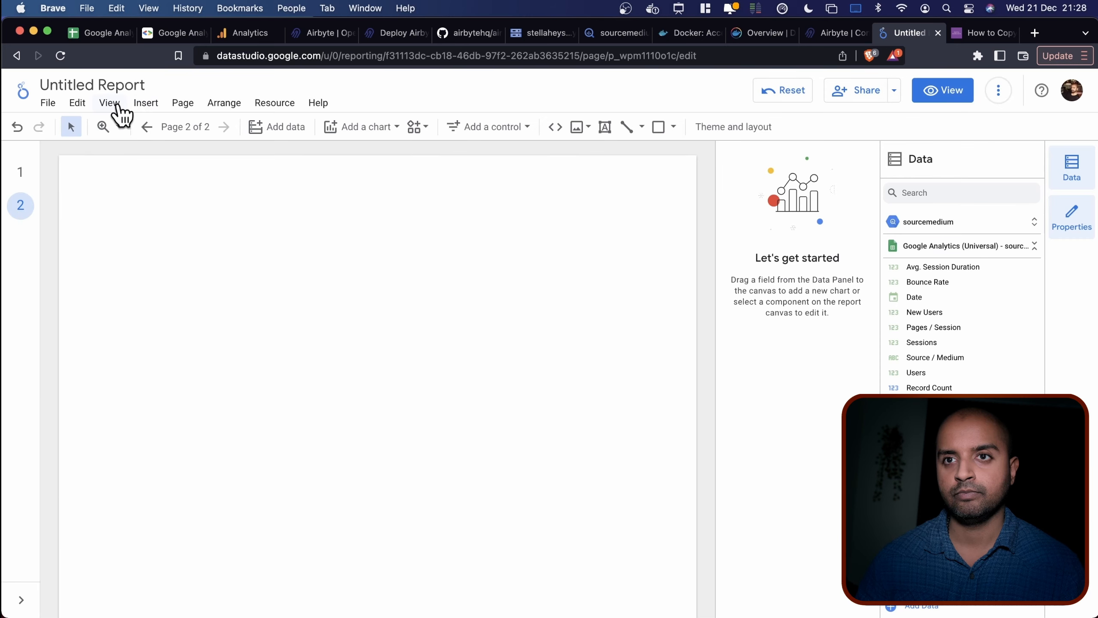
pyautogui.click(179, 103)
# Insert a new table on page 2 and widen it.
pyautogui.click(147, 104)
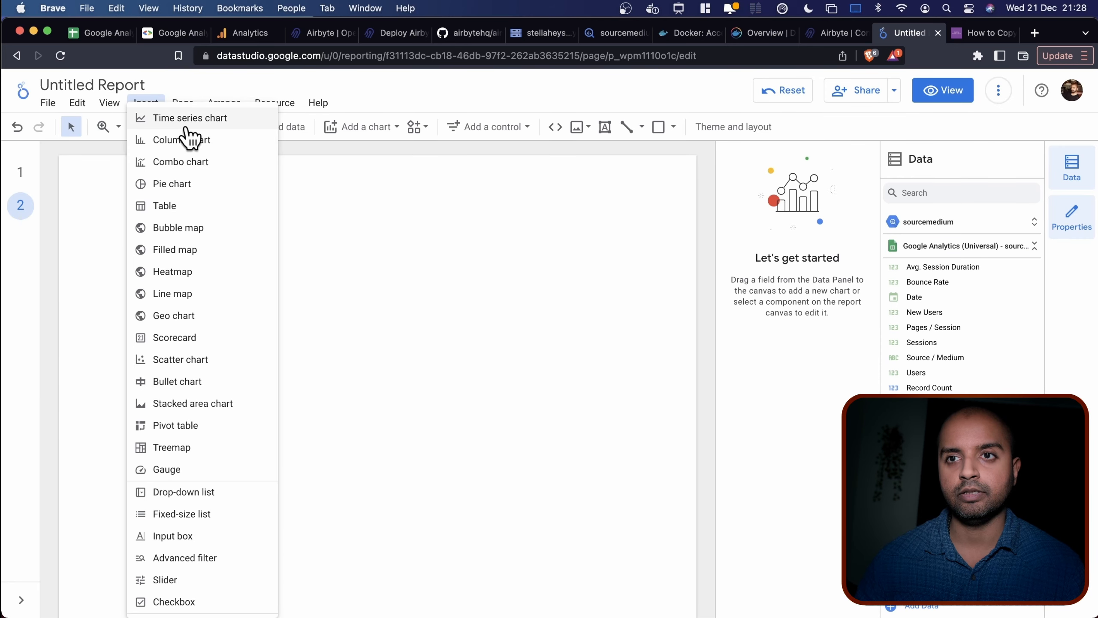
pyautogui.click(199, 206)
pyautogui.click(119, 192)
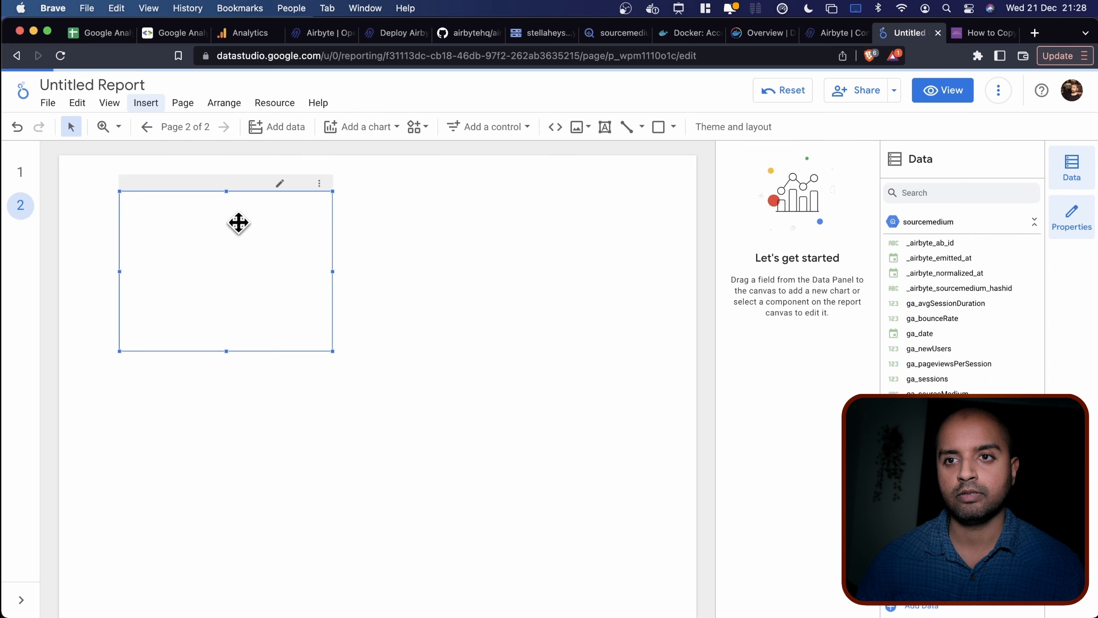
pyautogui.moveTo(332, 271); pyautogui.dragTo(623, 282)
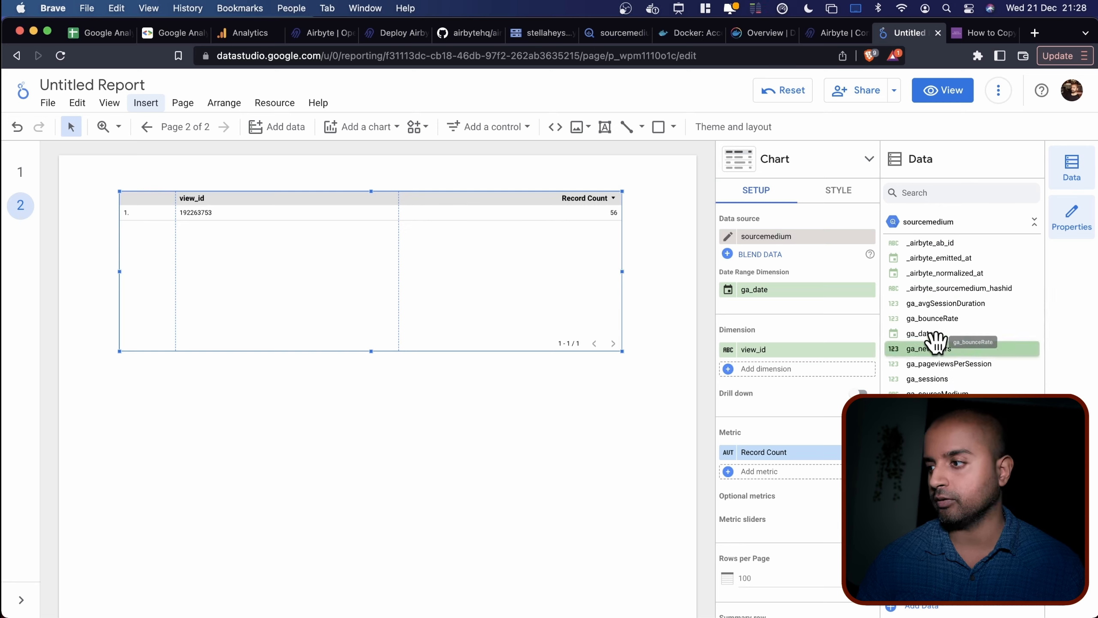
# Set the table to ga_date and ga_sourceMedium by ga_newUsers, sorted by ga_date newest first.
pyautogui.moveTo(936, 333); pyautogui.dragTo(813, 357)
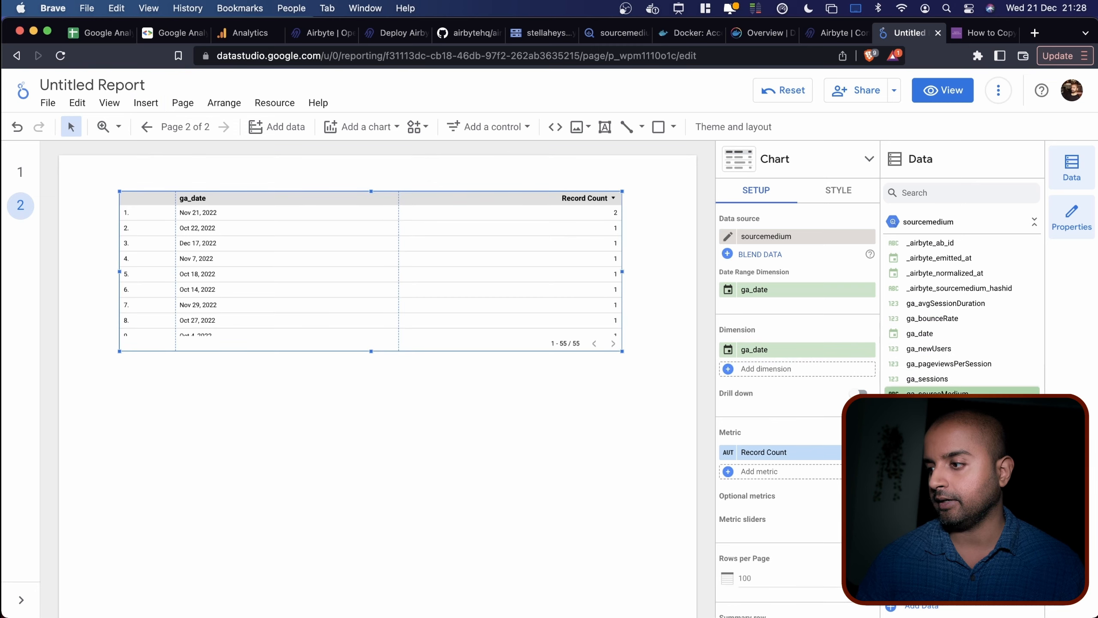
pyautogui.moveTo(930, 393); pyautogui.dragTo(799, 369)
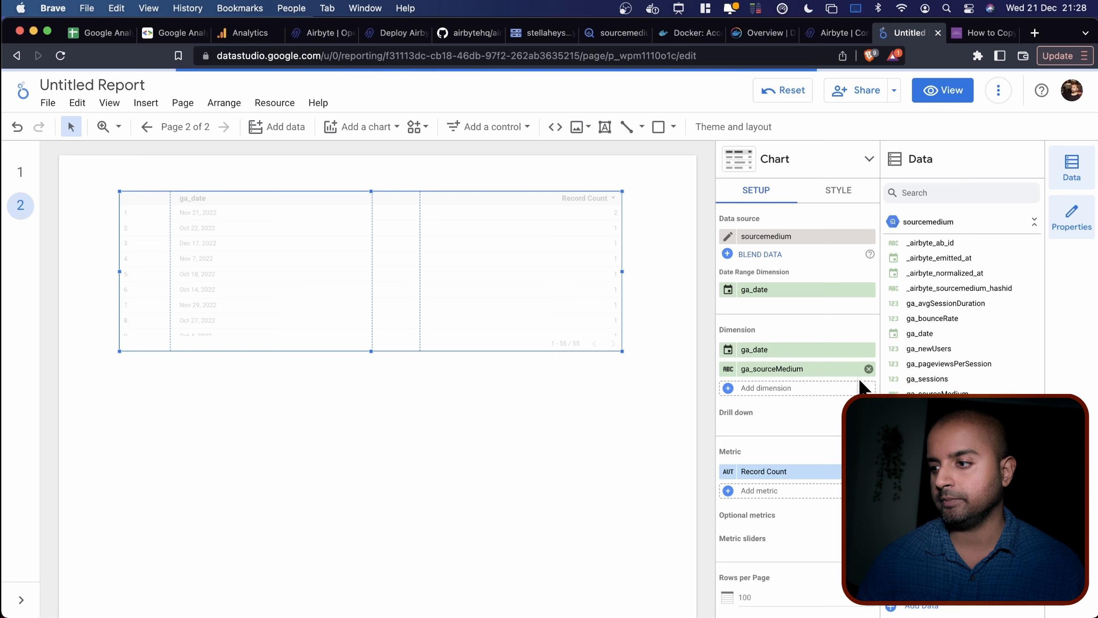
pyautogui.moveTo(939, 346); pyautogui.dragTo(794, 491)
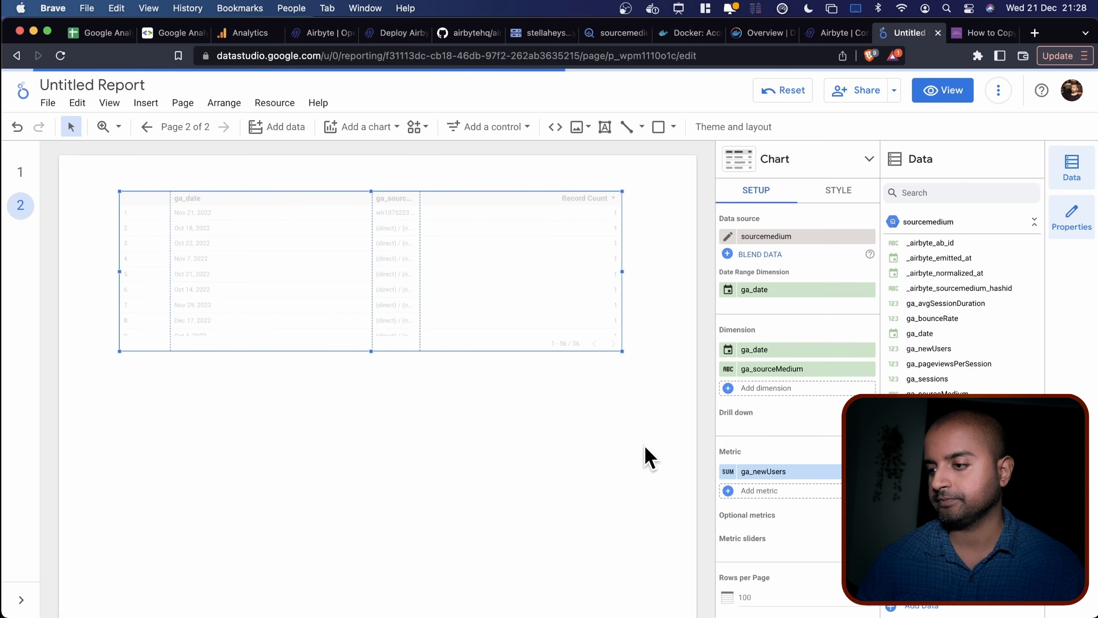
pyautogui.moveTo(371, 259); pyautogui.dragTo(279, 255)
pyautogui.click(193, 207)
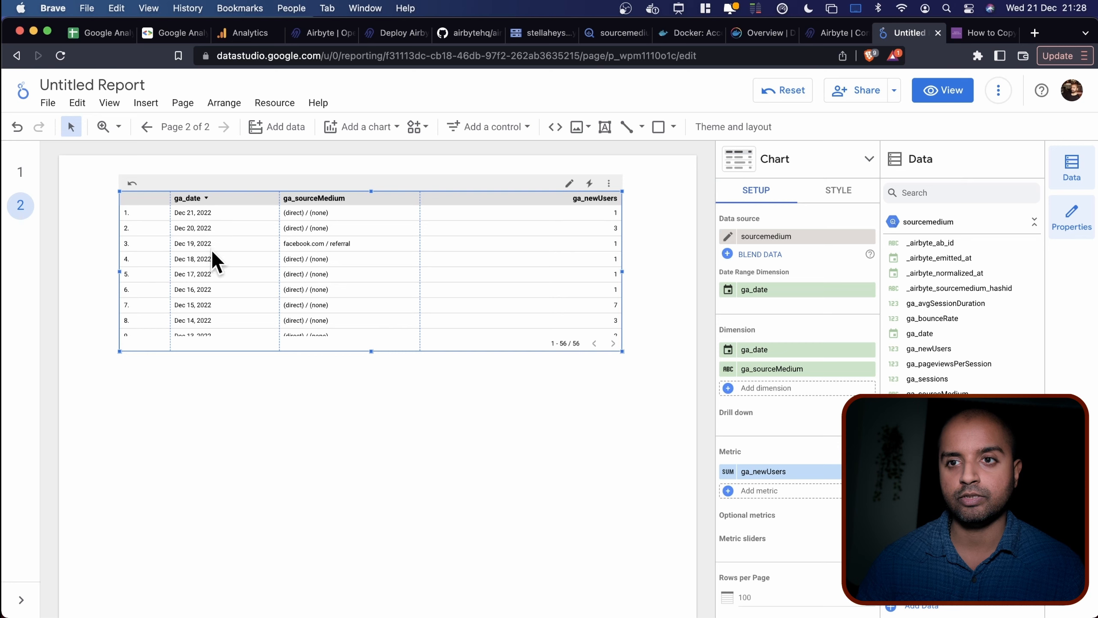
pyautogui.scroll(-15, 212, 259)
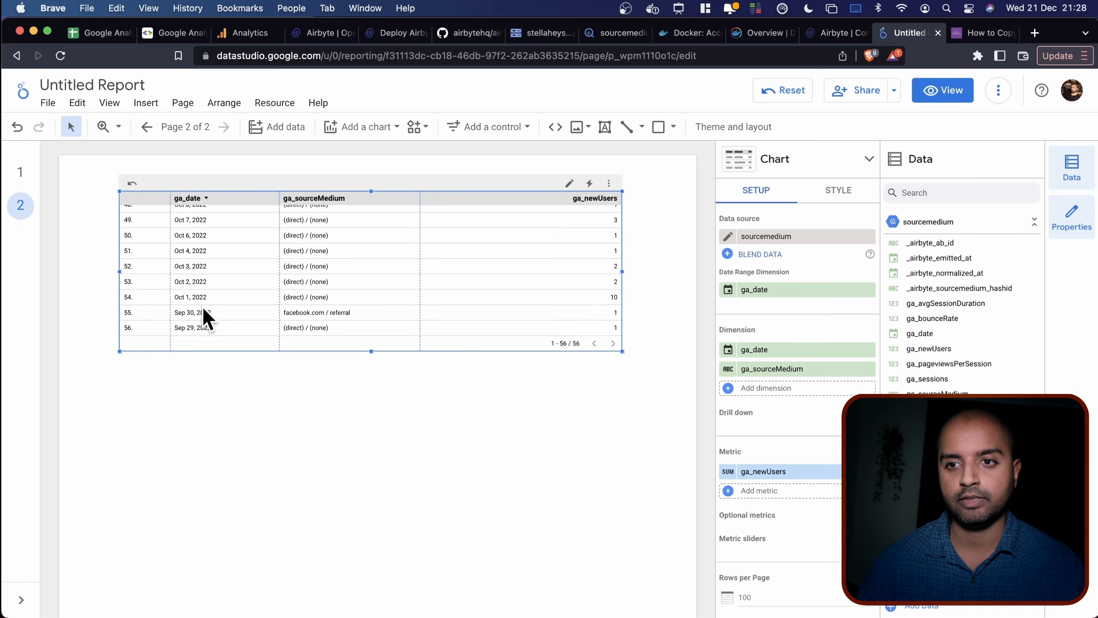
pyautogui.scroll(15, 212, 324)
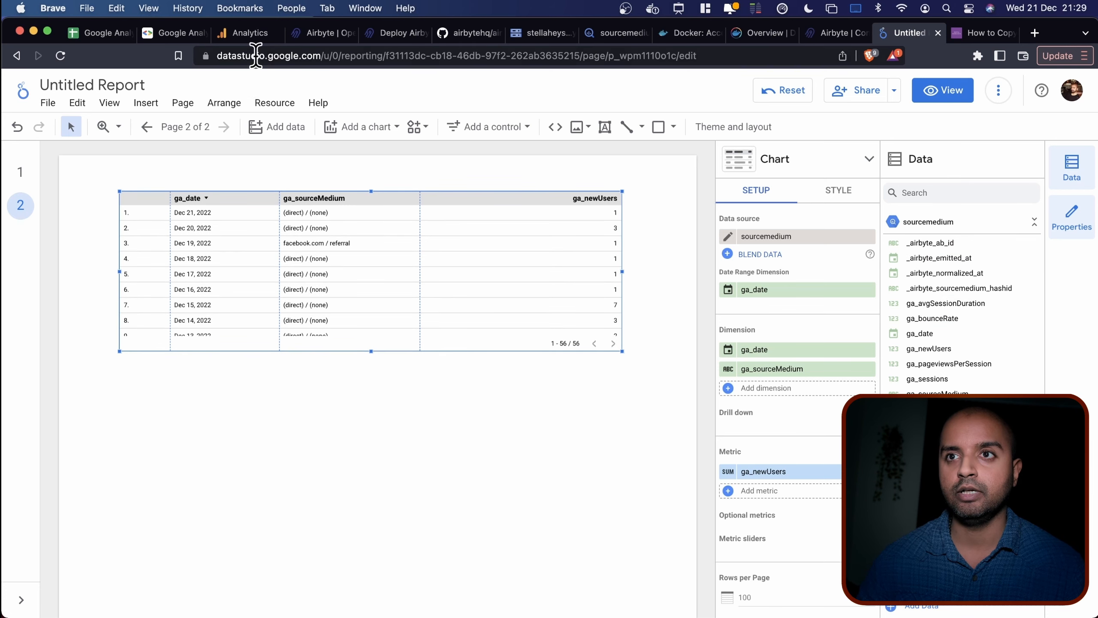
# Show the Google Analytics Home overview with Audience expanded, reviewing 17 users over 7 days.
pyautogui.click(250, 33)
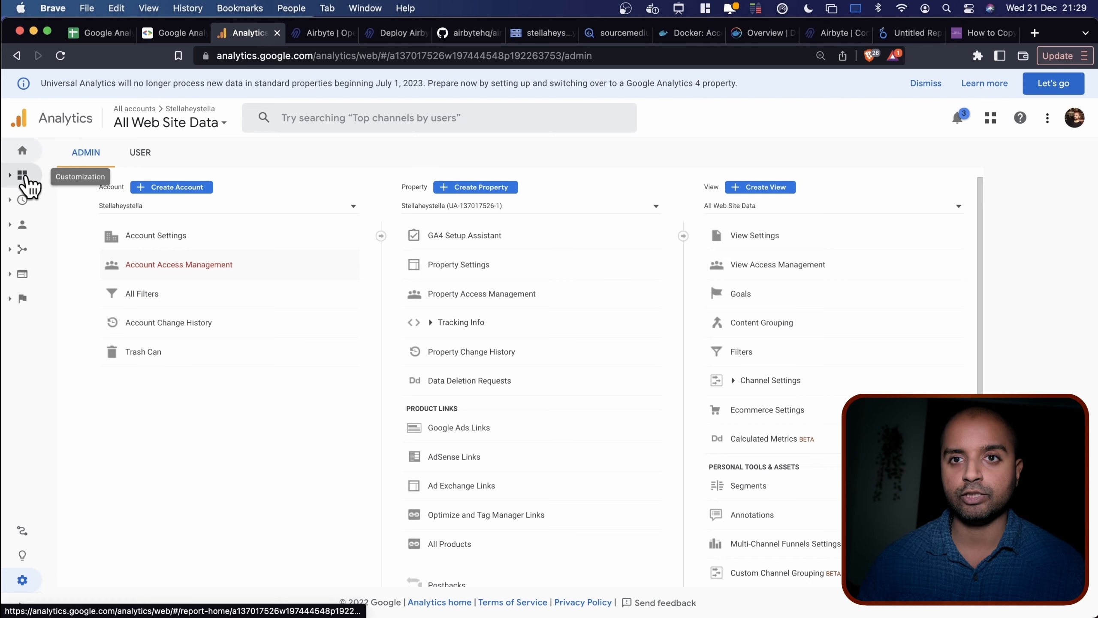
pyautogui.click(30, 157)
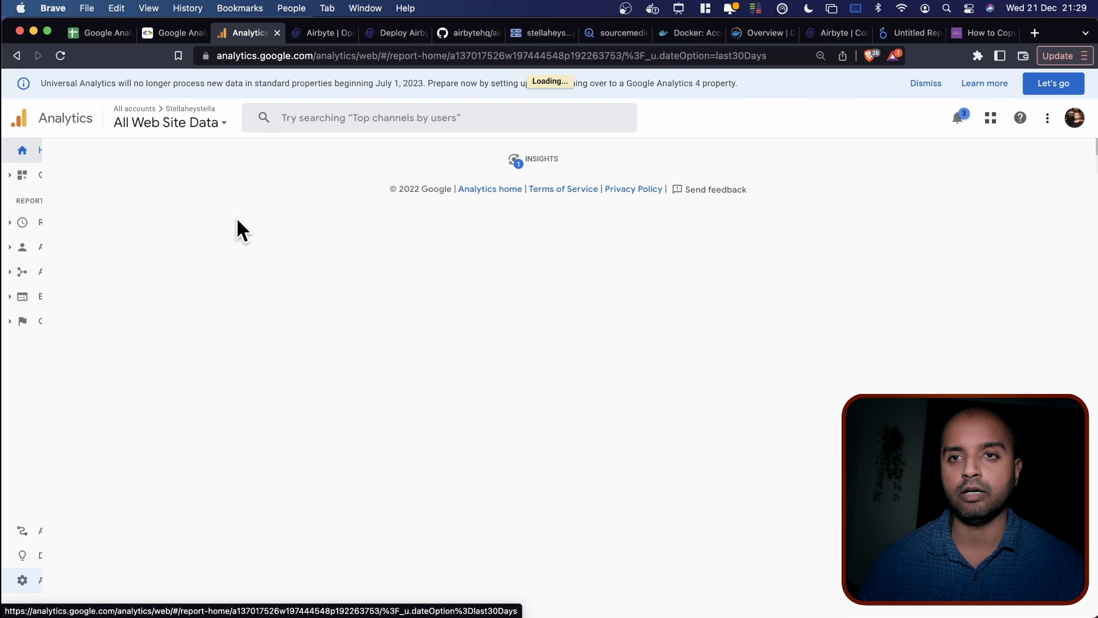
pyautogui.click(54, 249)
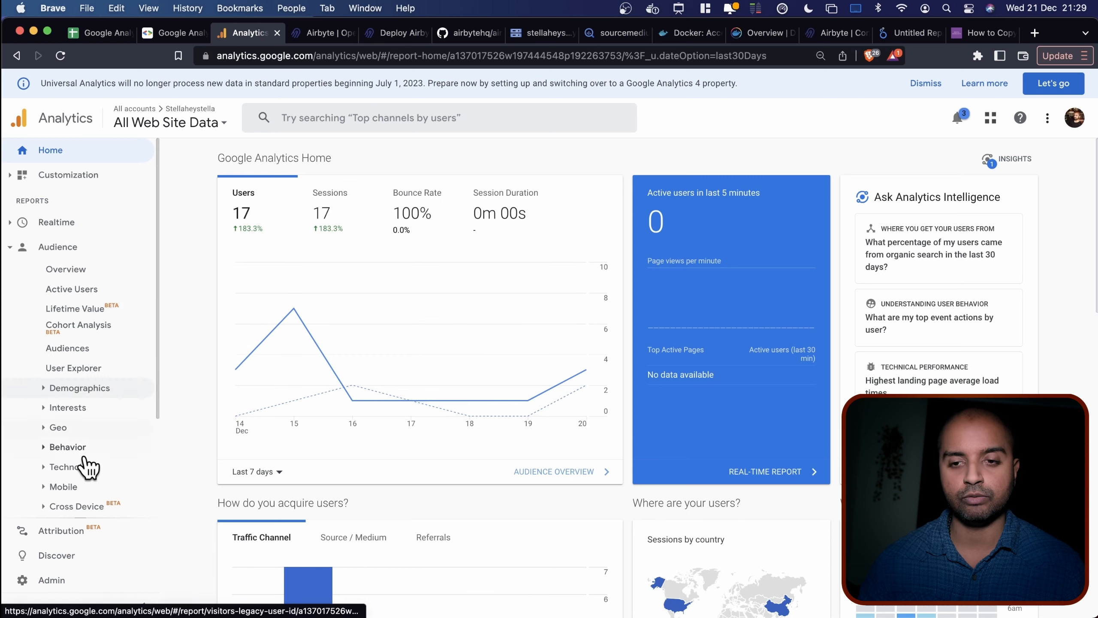
pyautogui.scroll(-2, 86, 519)
pyautogui.scroll(-1, 89, 522)
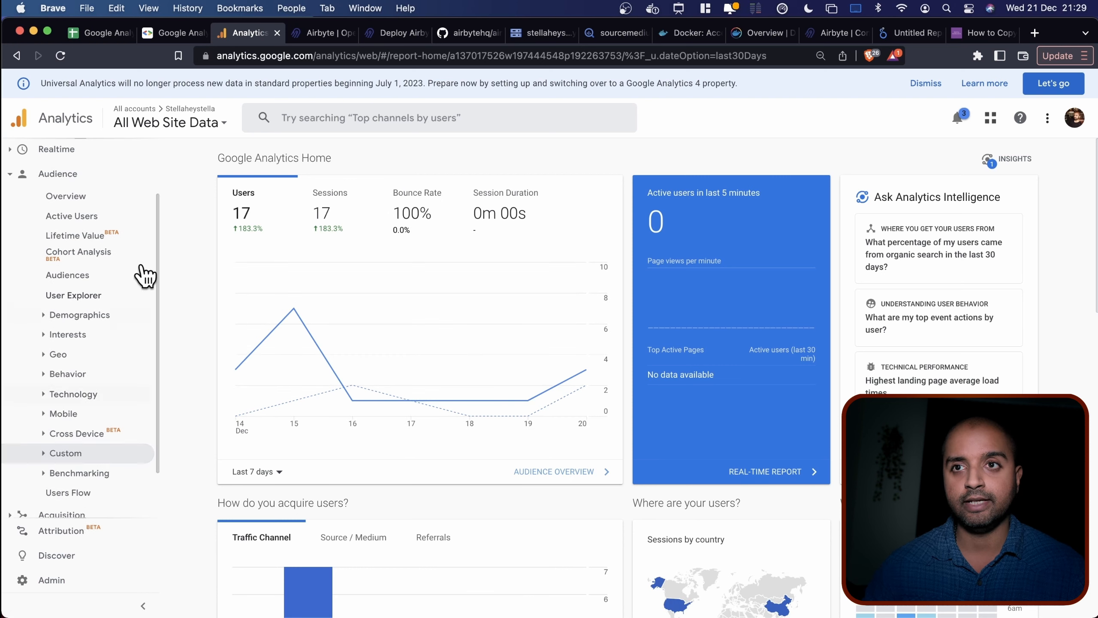
pyautogui.click(616, 33)
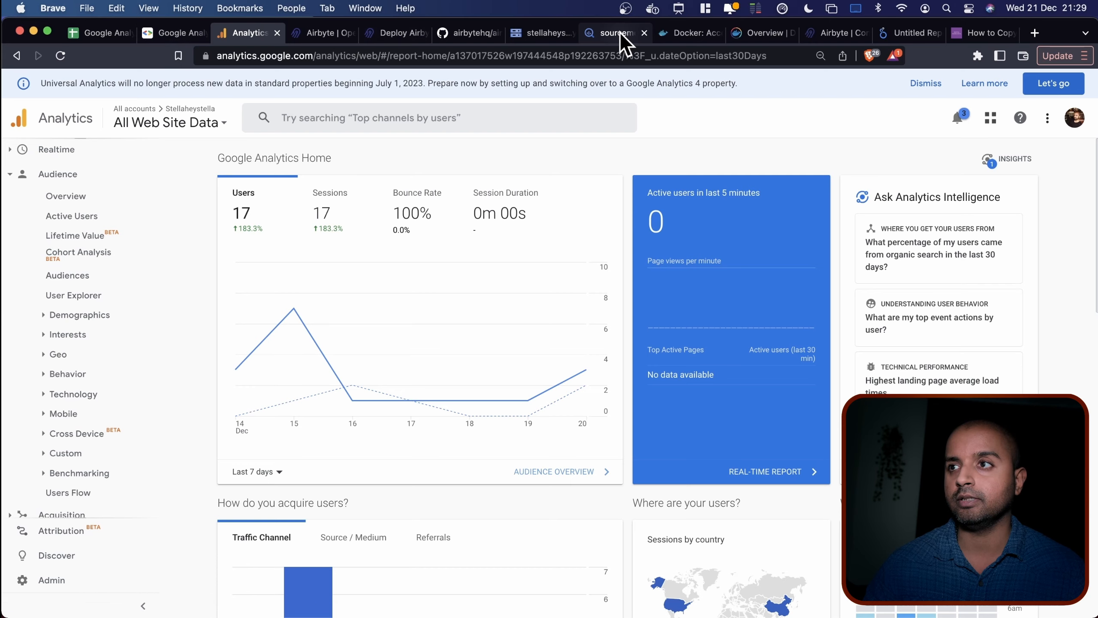
# Scroll through the sourcemedium preview rows such as (direct) / (none) and facebook.com / referral.
pyautogui.scroll(-2, 446, 326)
pyautogui.scroll(-4, 454, 361)
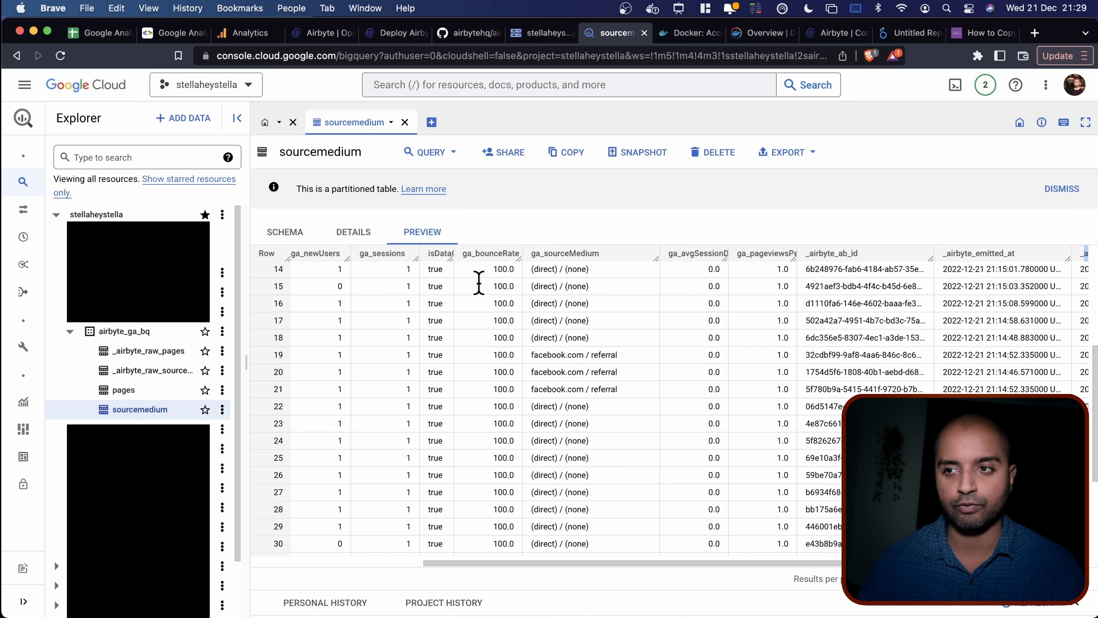
pyautogui.scroll(5, 385, 259)
pyautogui.scroll(-5, 410, 262)
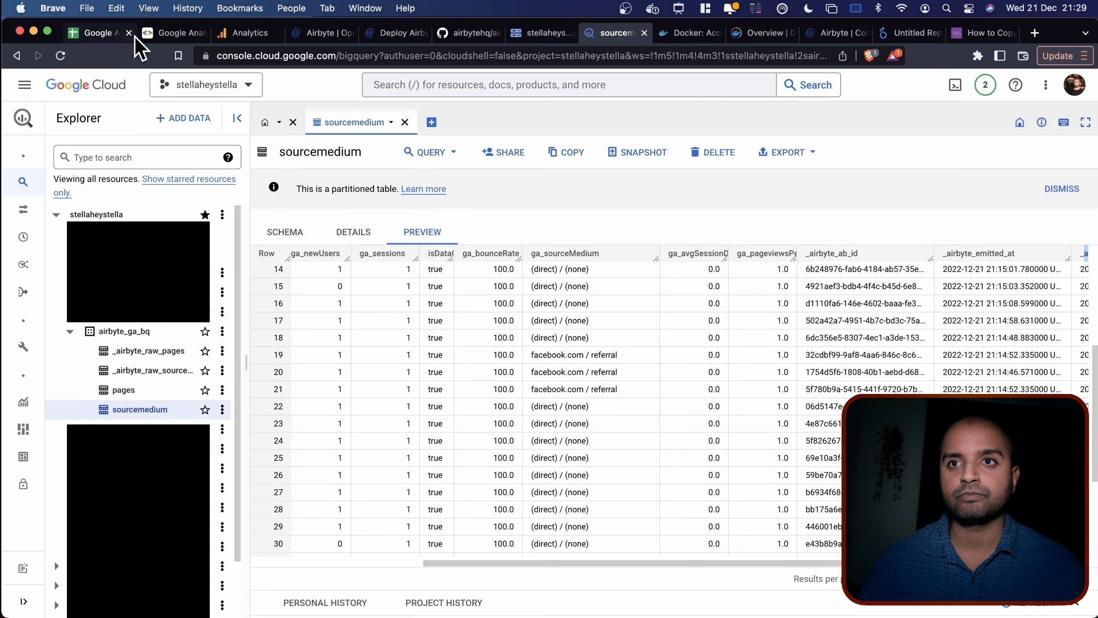
# Check the Google Analytics (Universal) spreadsheet's data, then return to the Untitled Report.
pyautogui.click(115, 34)
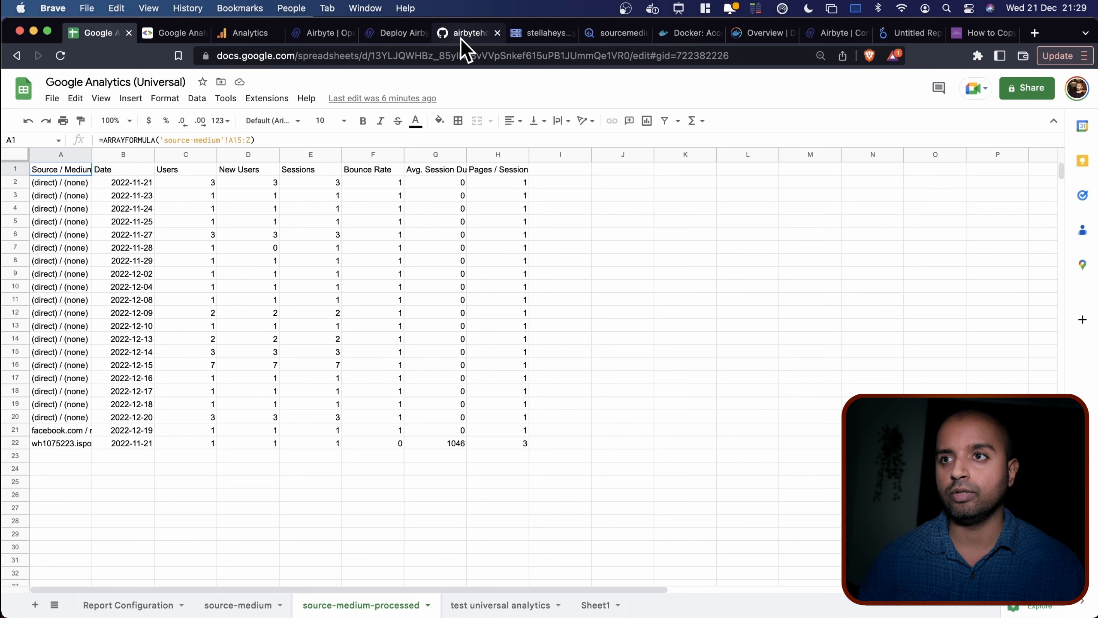
pyautogui.click(890, 35)
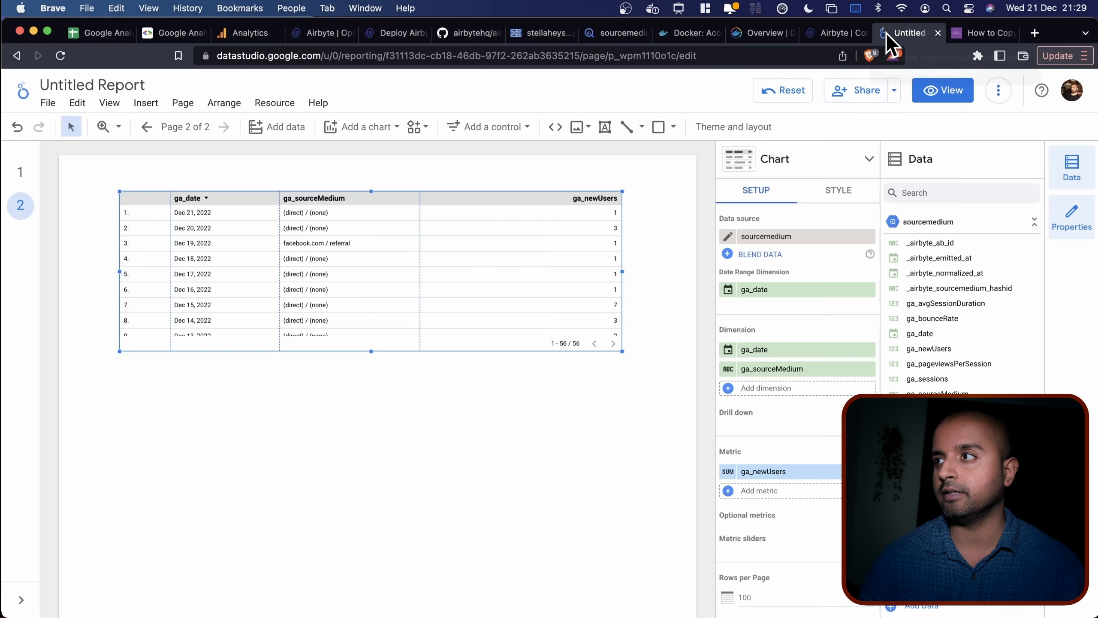
# Select the page-2 table and browse its chart type options in the Table panel.
pyautogui.click(245, 462)
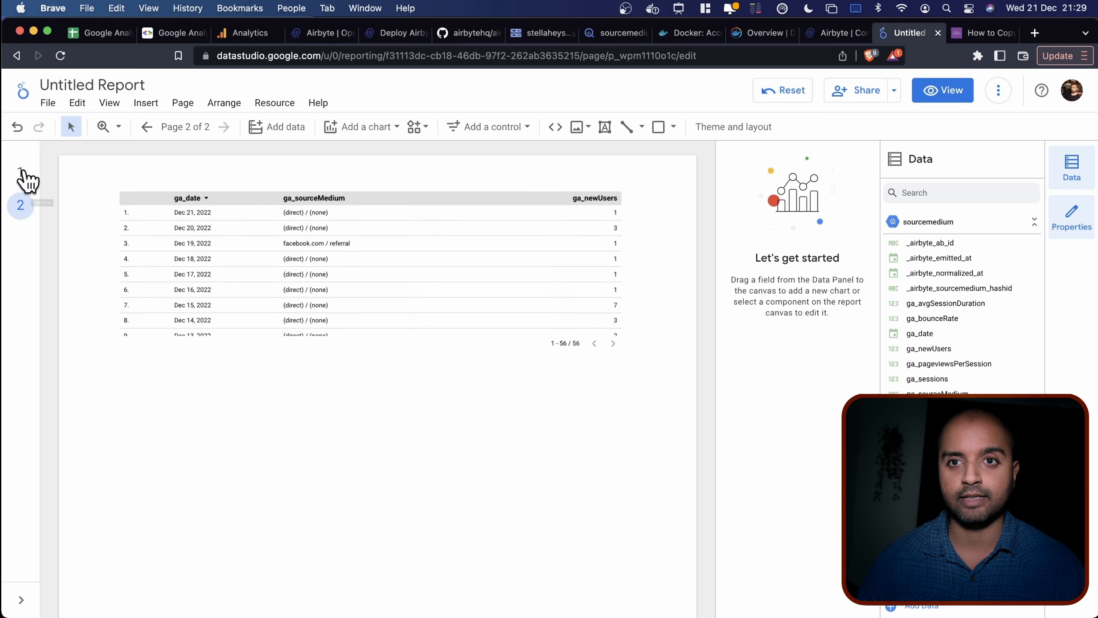
pyautogui.click(518, 280)
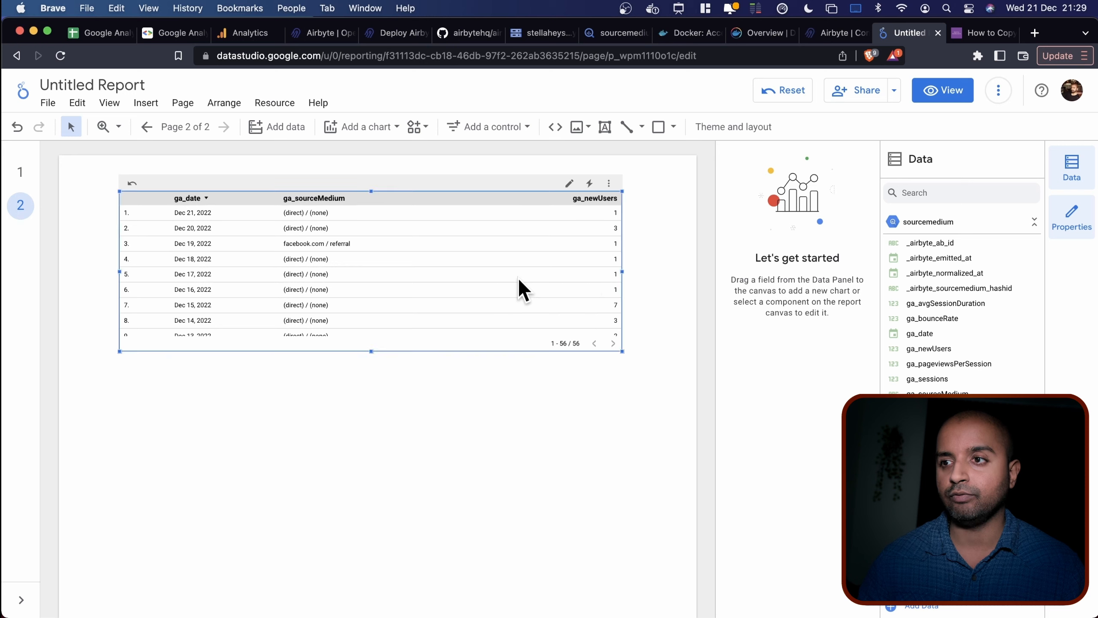
pyautogui.click(866, 158)
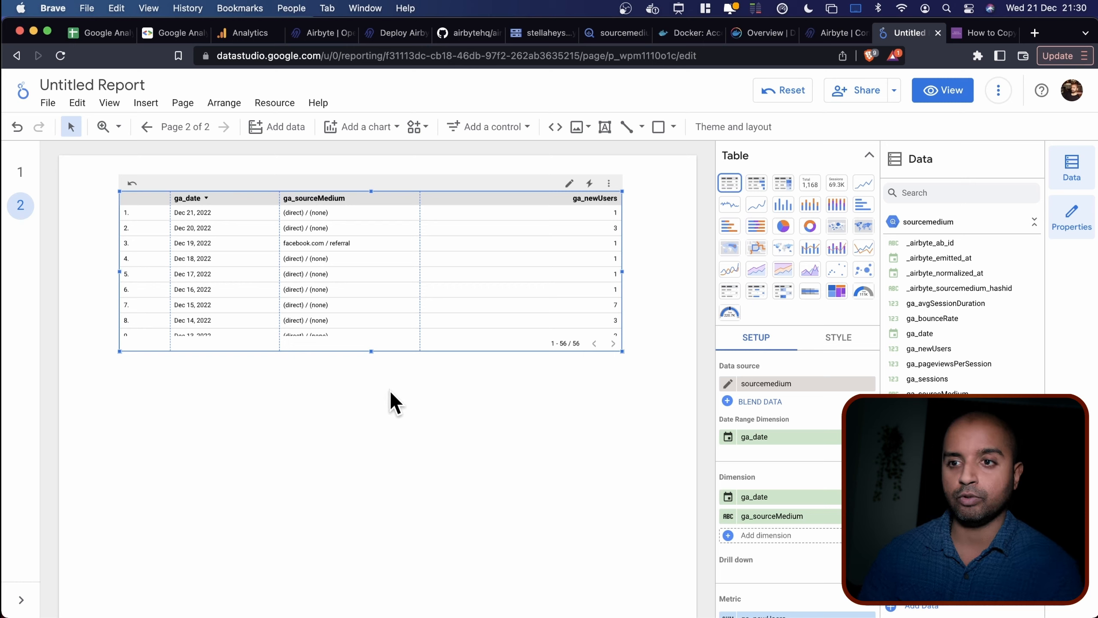
pyautogui.click(828, 34)
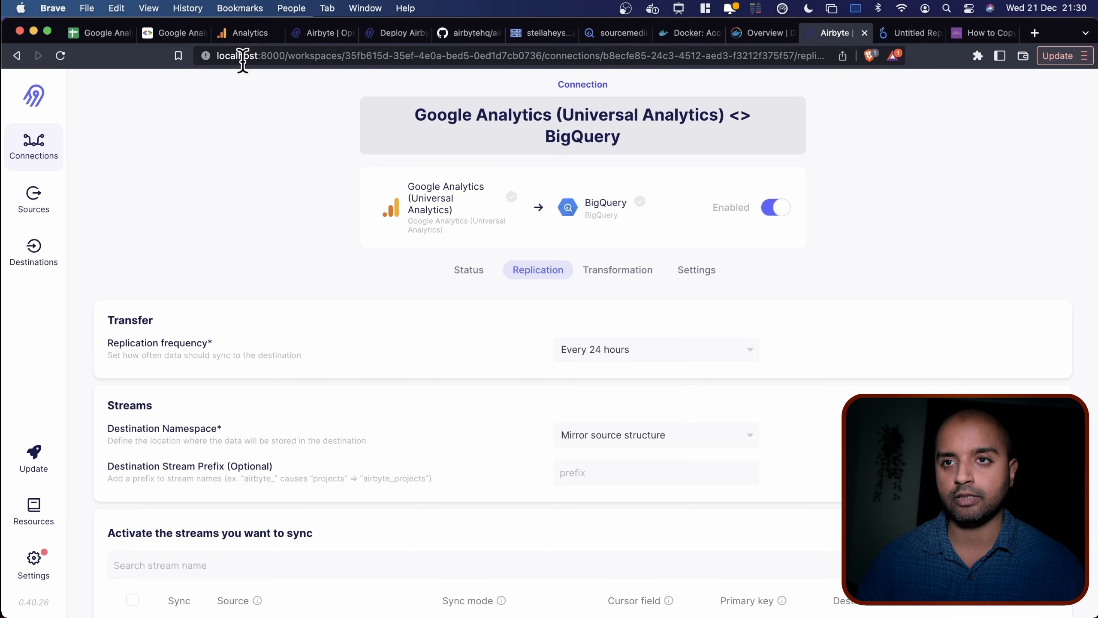
# Stop the Airbyte docker-compose stack with Ctrl+C and confirm localhost now refuses connection.
pyautogui.hotkey('ctrl', 'Left')
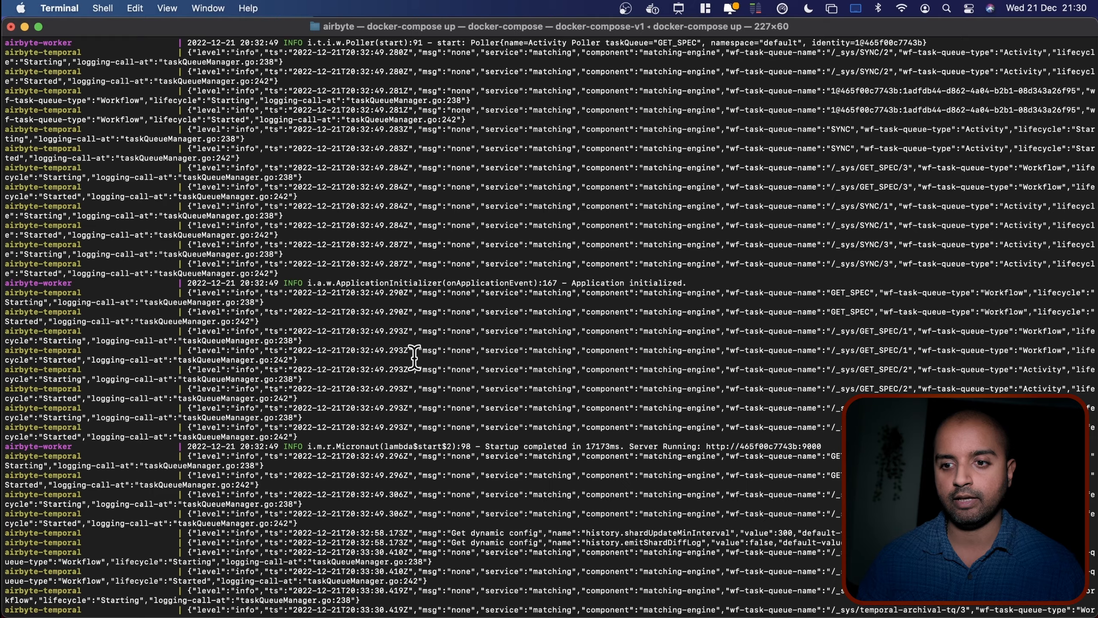
pyautogui.scroll(-15, 415, 357)
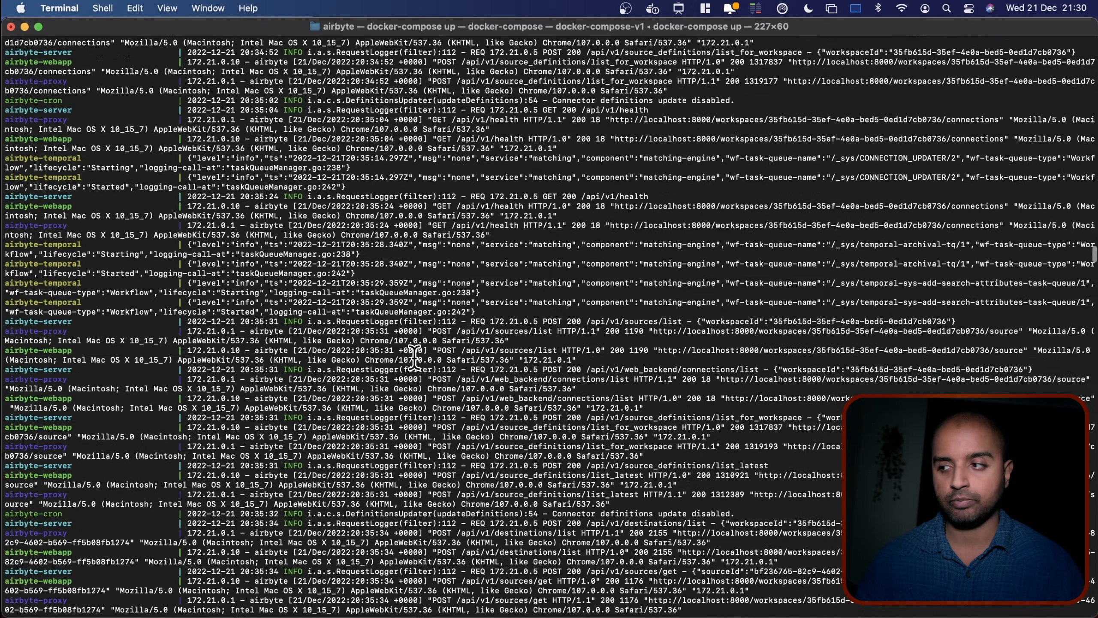
pyautogui.scroll(-15, 415, 357)
pyautogui.scroll(-10, 414, 357)
pyautogui.scroll(-20, 729, 394)
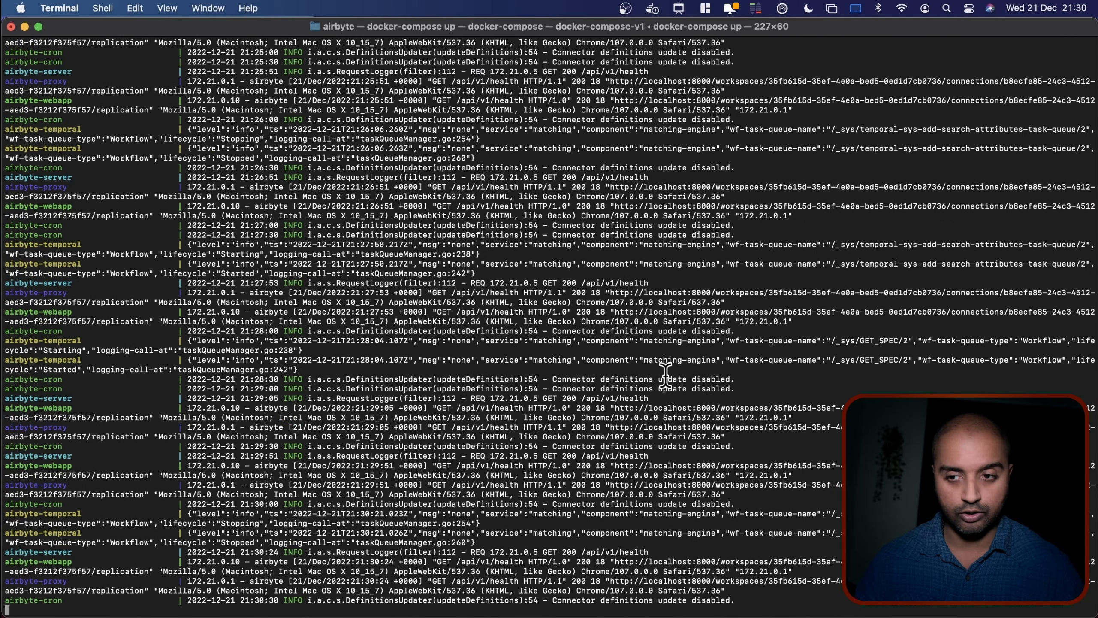
pyautogui.hotkey('ctrl', 'c')
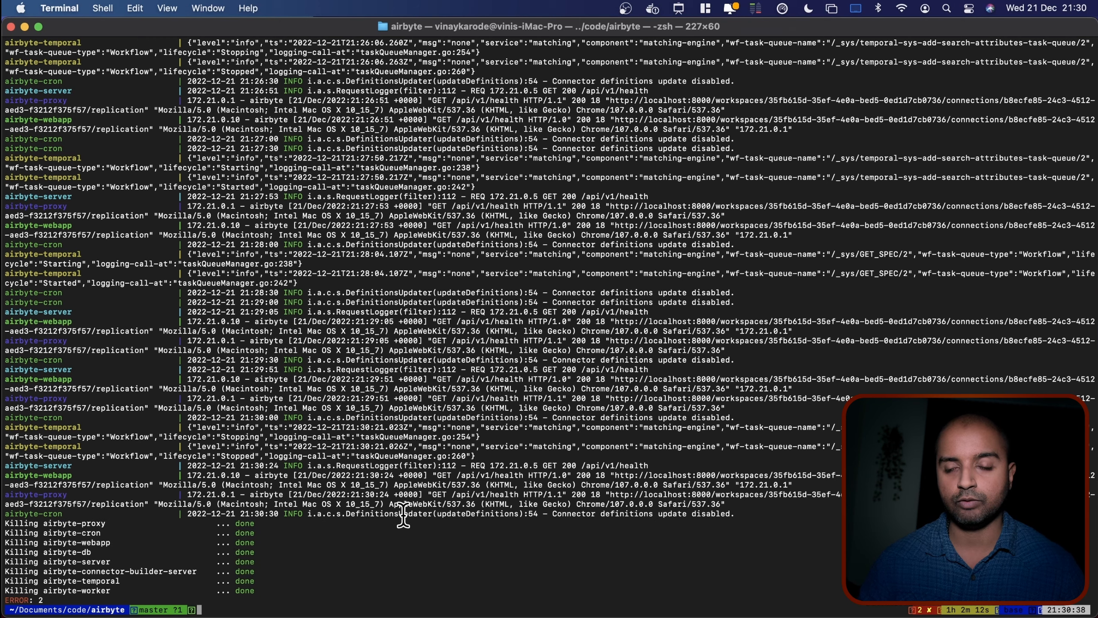
pyautogui.press('super+Tab')
pyautogui.click(59, 55)
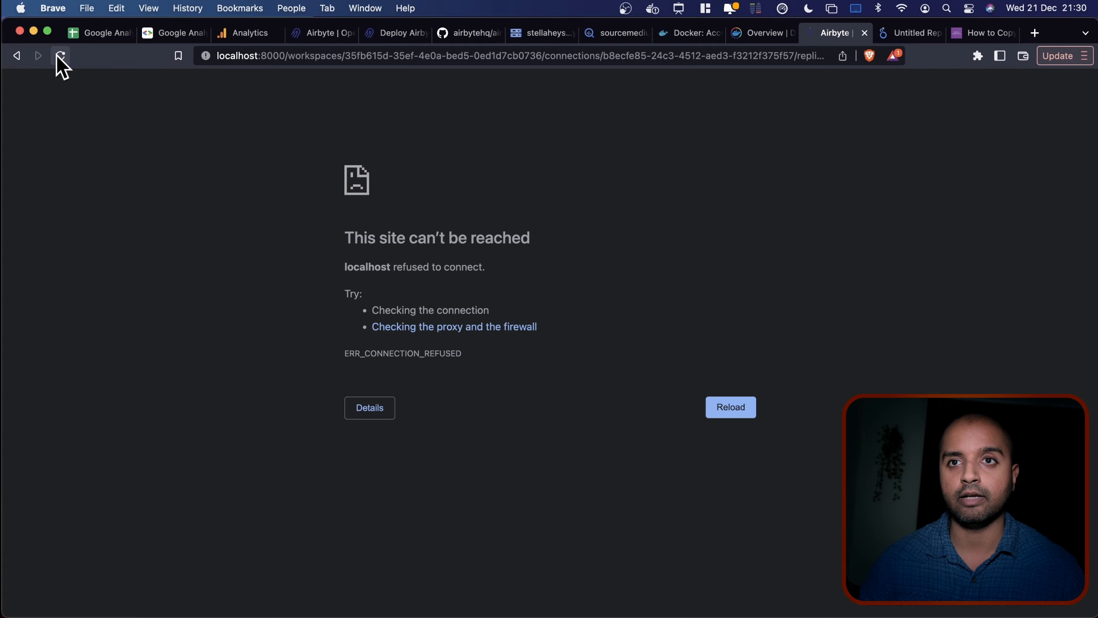
# Run docker ps to confirm no containers remain, then reopen the Google Analytics (Universal) spreadsheet.
pyautogui.press('super+Tab')
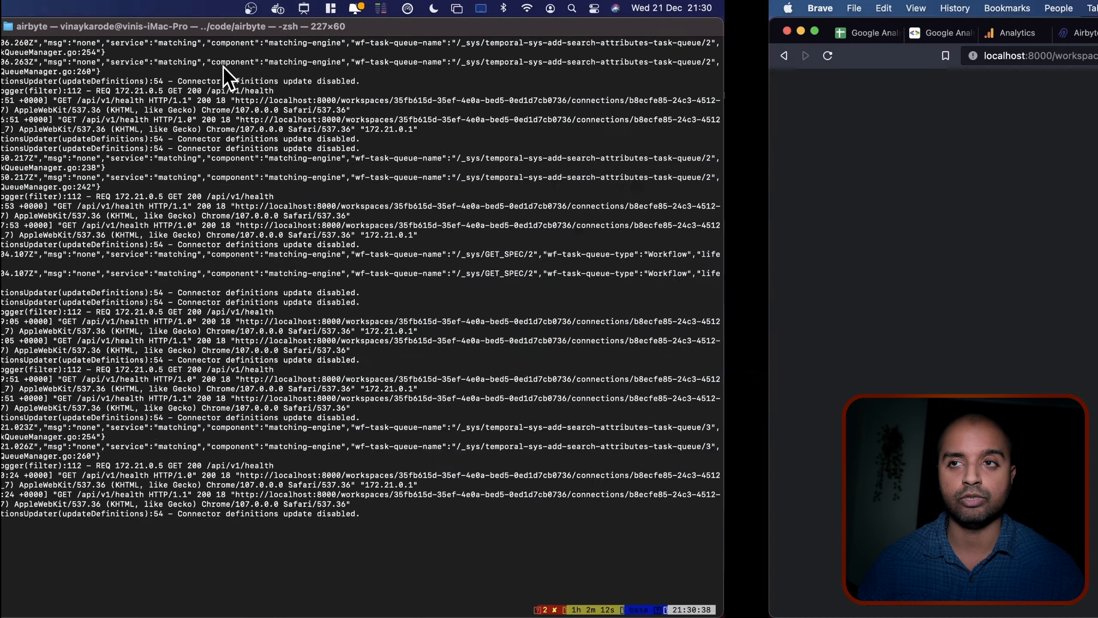
pyautogui.write('docker ps')
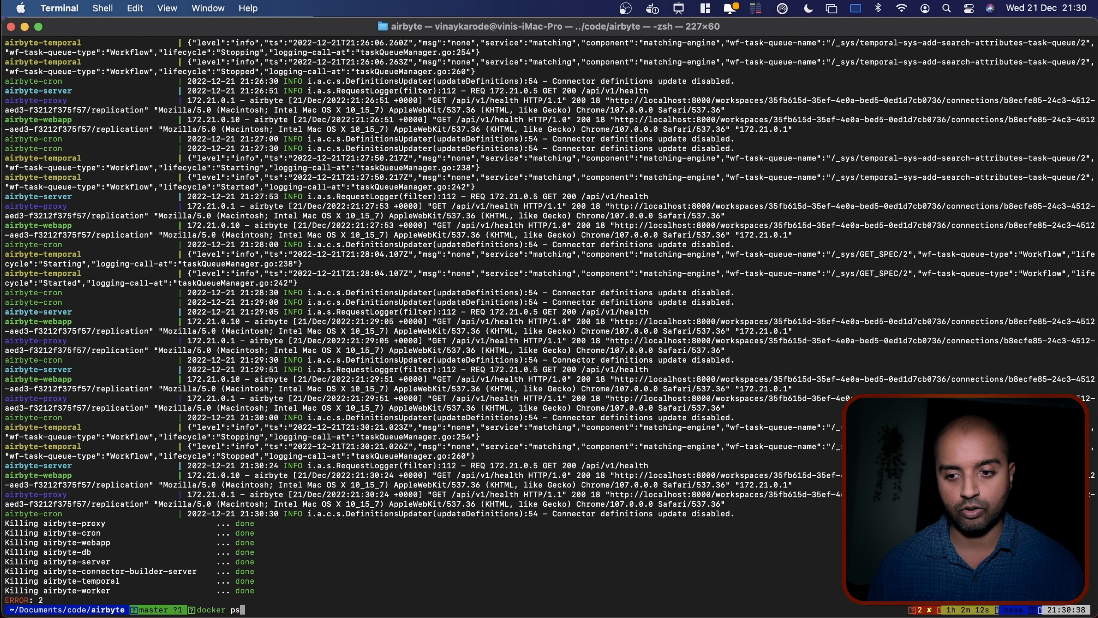
pyautogui.press('Return')
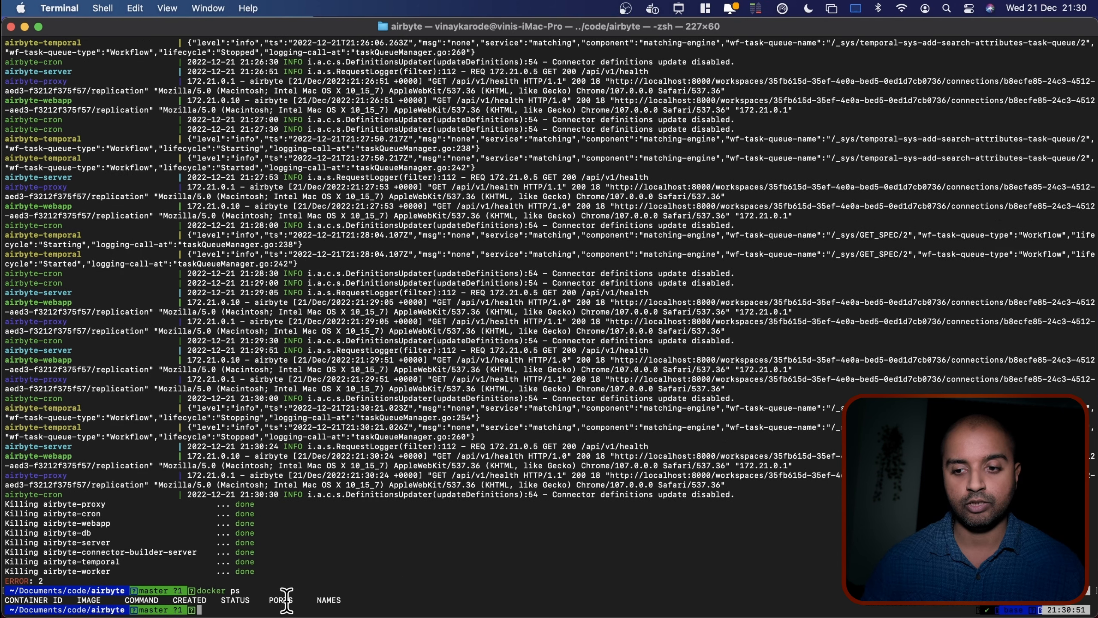
pyautogui.press('super+Tab')
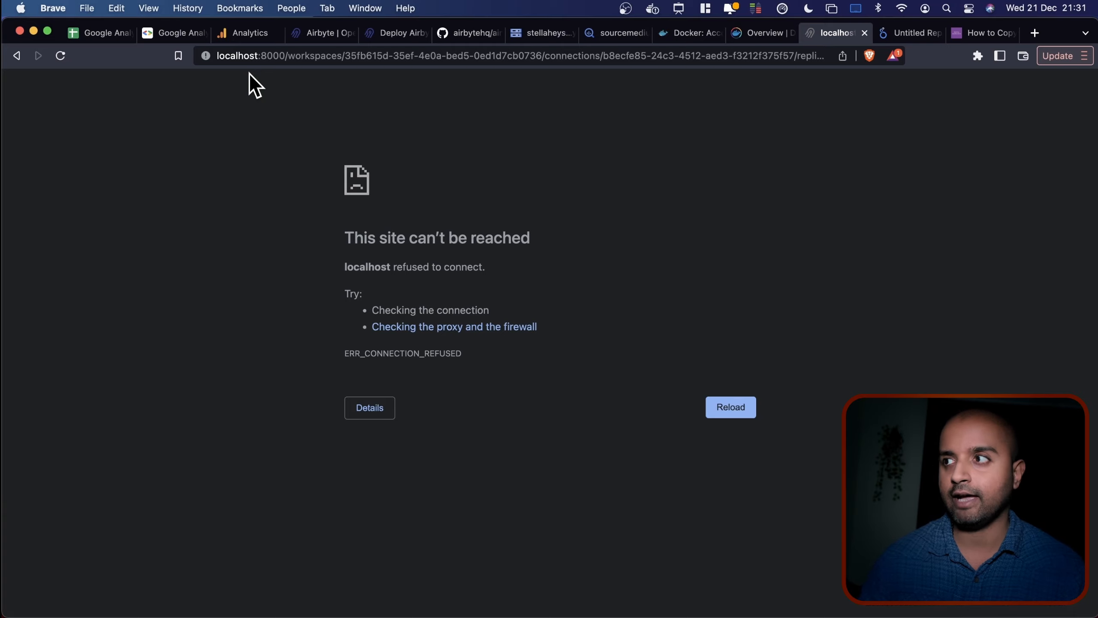
pyautogui.click(96, 32)
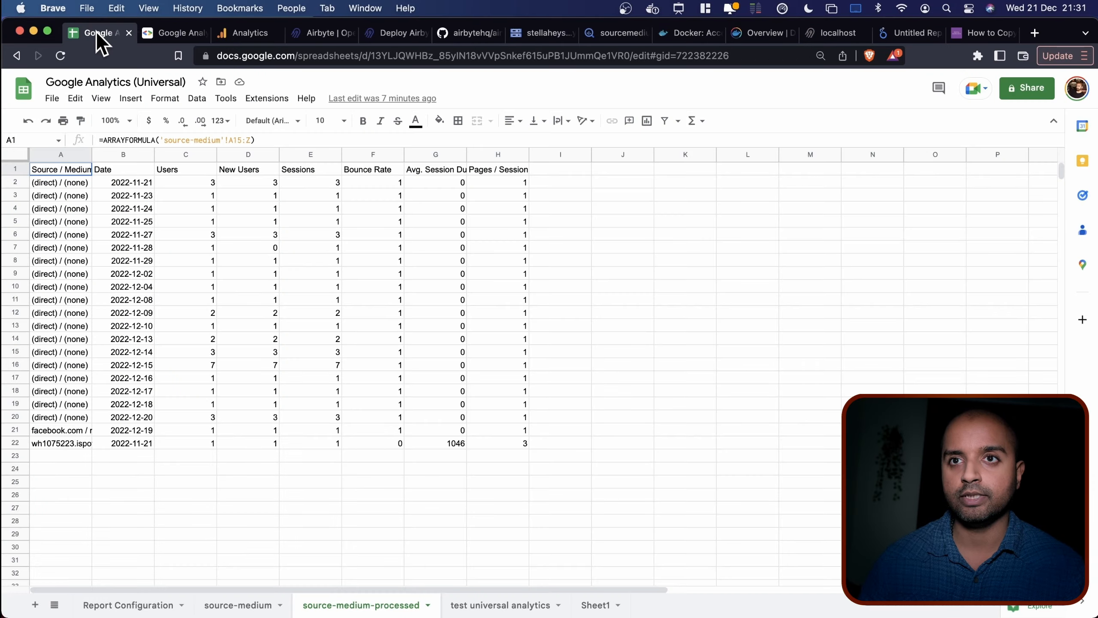